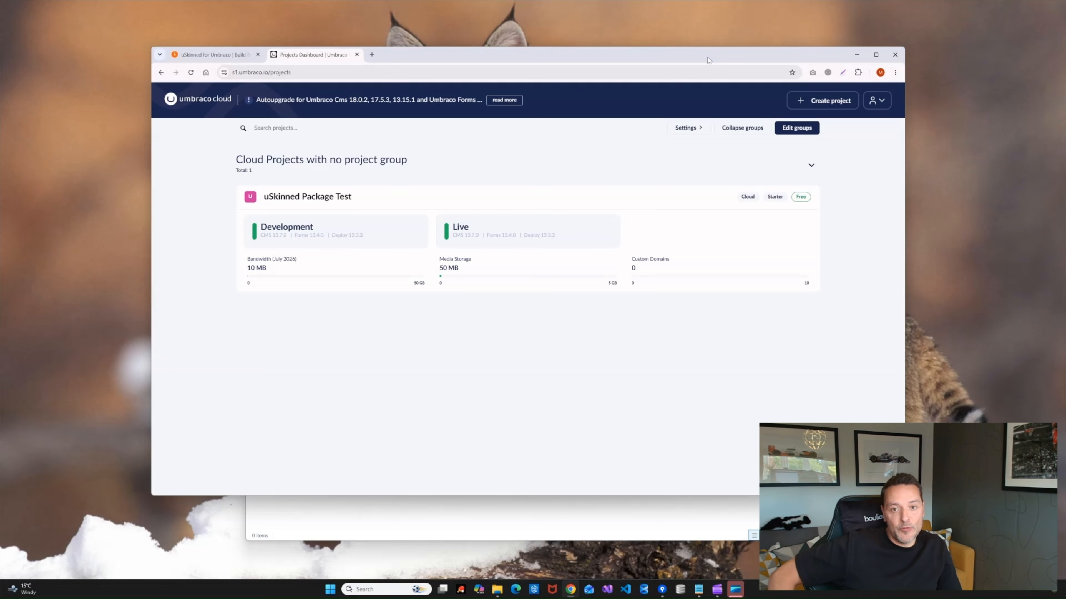
Open the uSkinned changelog and expand the Version 6.4.4 release notes
{"action": "left_click", "coordinate": [185, 60]}
{"action": "mouse_move", "coordinate": [610, 98]}
{"action": "left_click", "coordinate": [597, 166]}
{"action": "scroll", "coordinate": [602, 400], "scroll_direction": "down", "scroll_amount": 10}
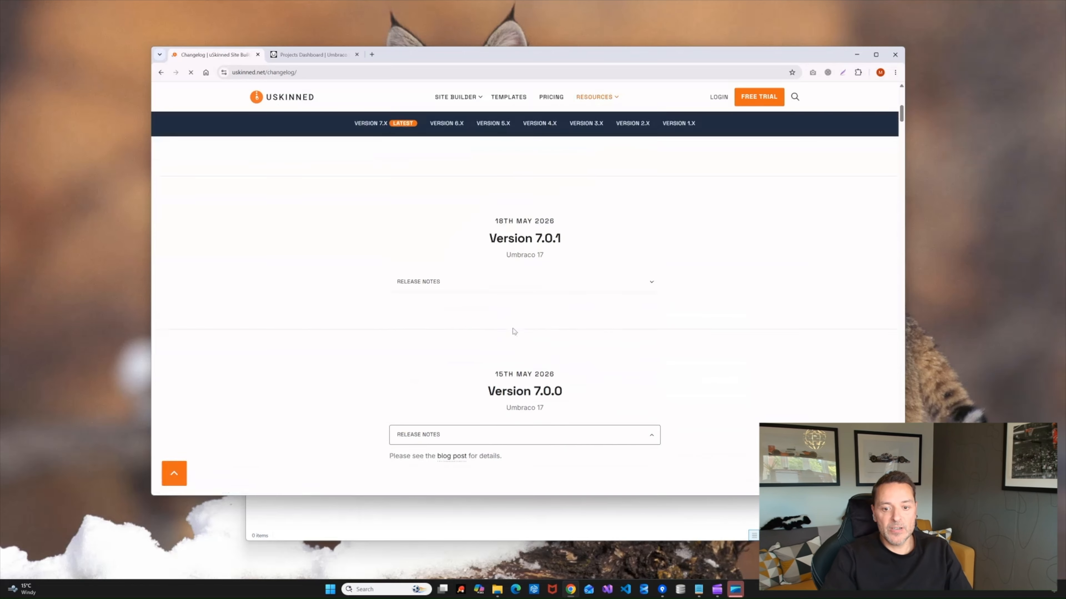
{"action": "scroll", "coordinate": [608, 315], "scroll_direction": "down", "scroll_amount": 5}
{"action": "left_click", "coordinate": [405, 251]}
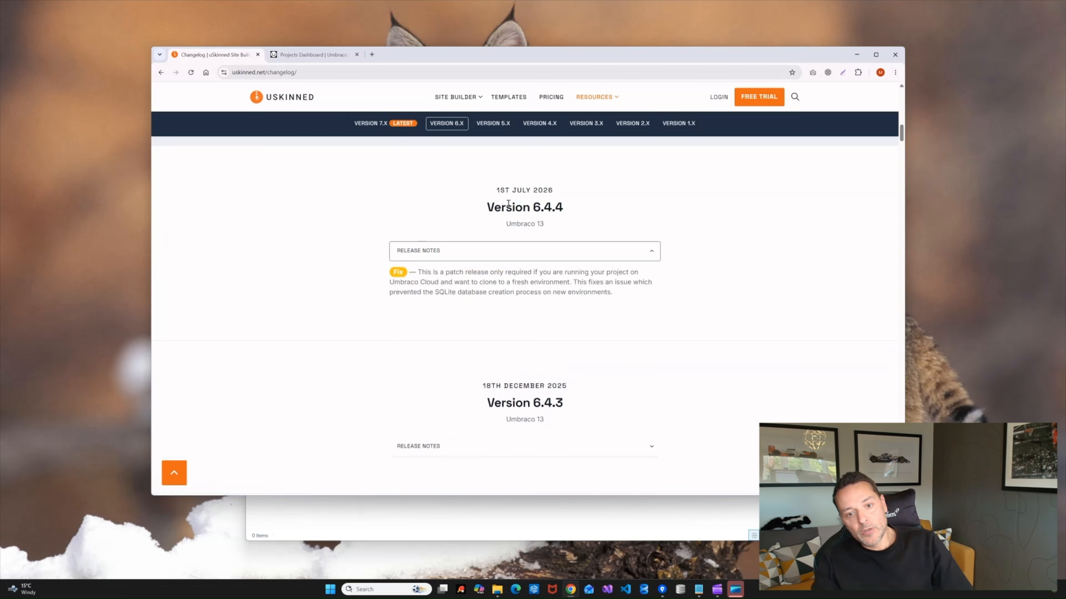
Examine the version number and Umbraco compatibility of the 1st July 2026 release in the changelog
{"action": "left_click_drag", "start_coordinate": [489, 207], "coordinate": [571, 210]}
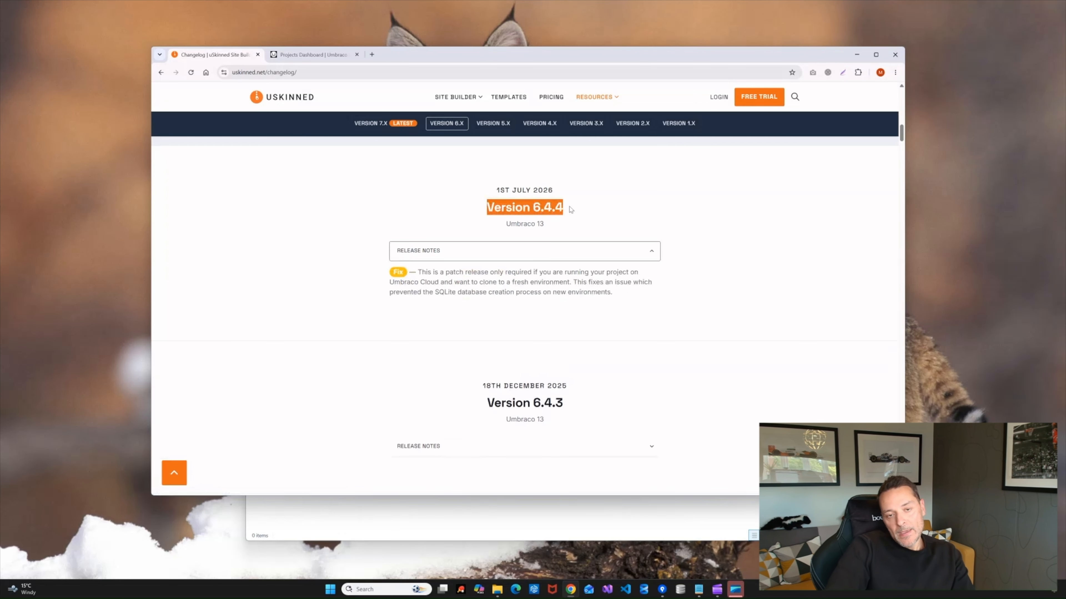
{"action": "left_click", "coordinate": [485, 224]}
{"action": "left_click_drag", "start_coordinate": [488, 211], "coordinate": [587, 211]}
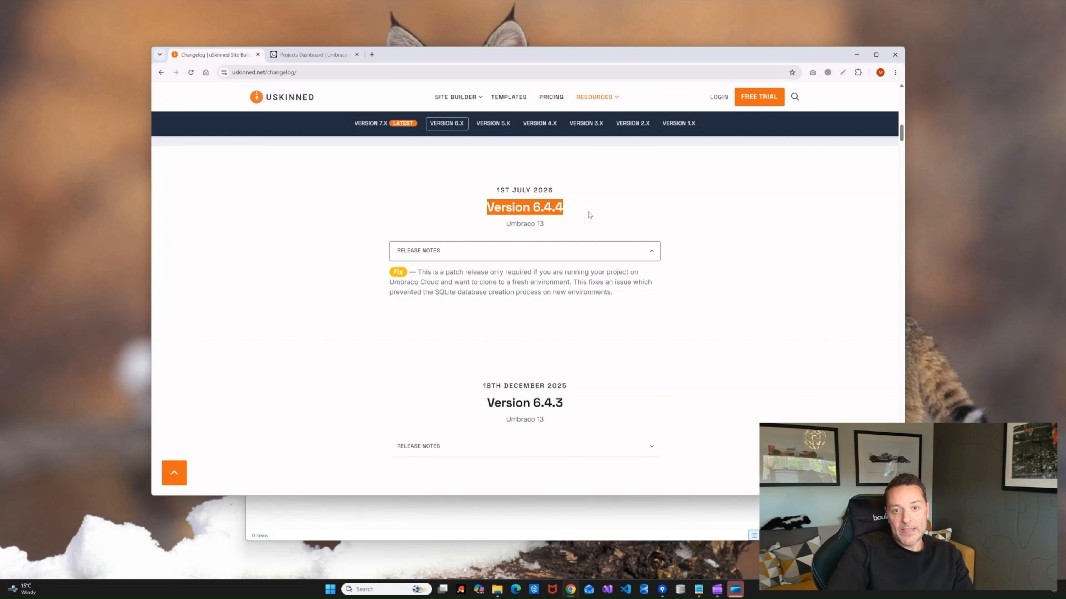
{"action": "left_click", "coordinate": [591, 207]}
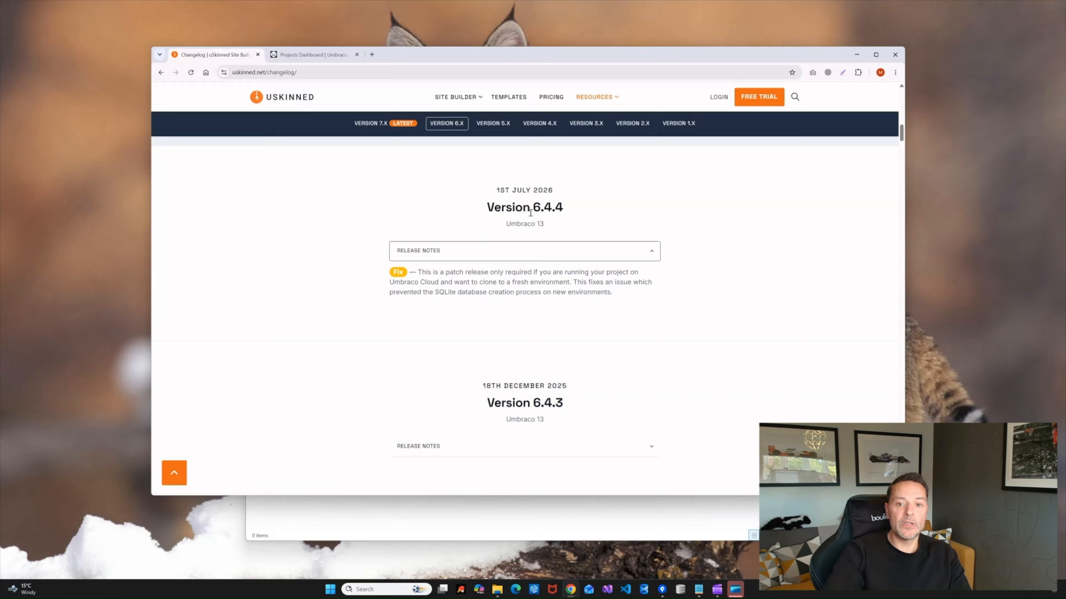
{"action": "left_click_drag", "start_coordinate": [534, 207], "coordinate": [565, 209]}
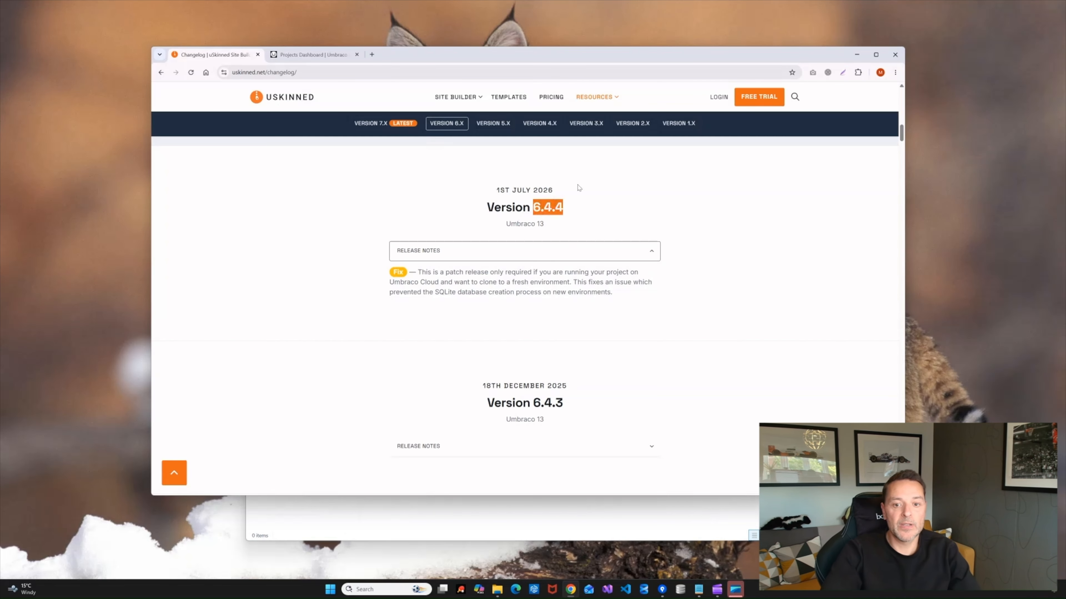
Open the uSkinned Package Test project in Umbraco Cloud and copy the Development environment's clone URL
{"action": "left_click", "coordinate": [293, 56]}
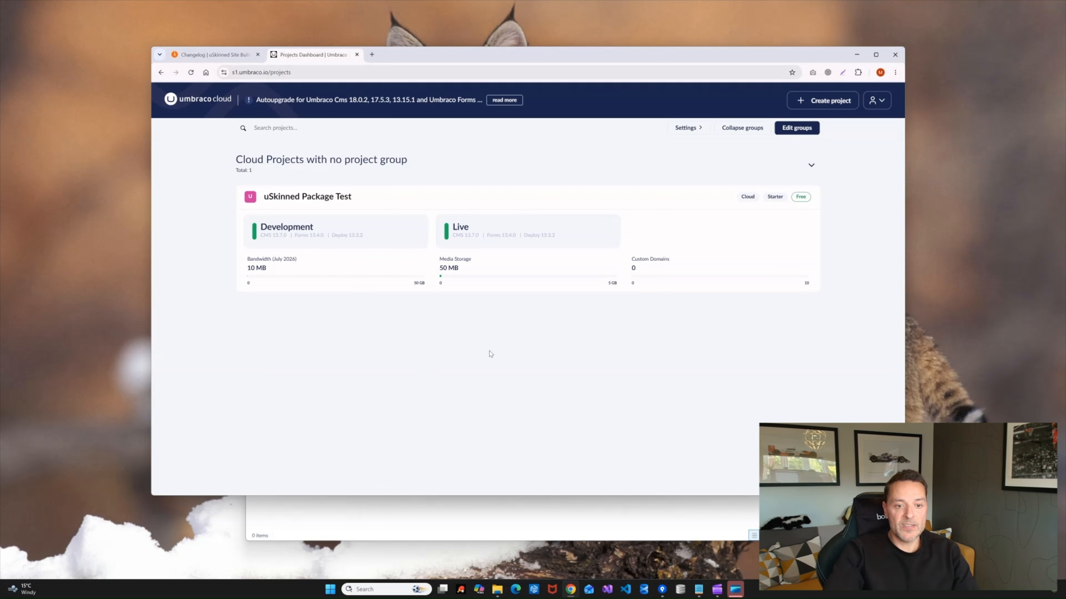
{"action": "mouse_move", "coordinate": [327, 247]}
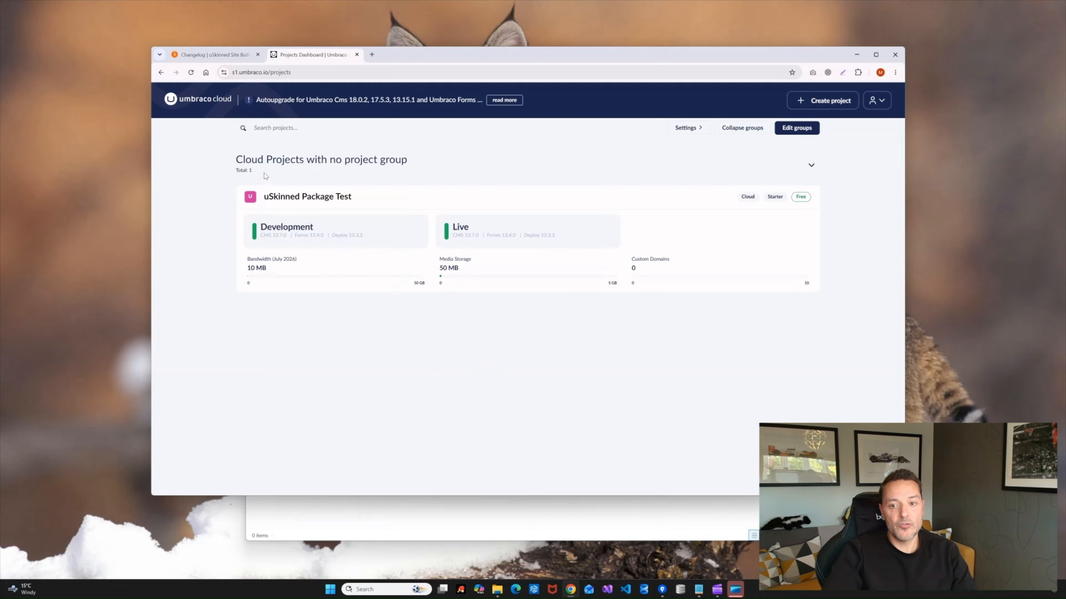
{"action": "mouse_move", "coordinate": [267, 244]}
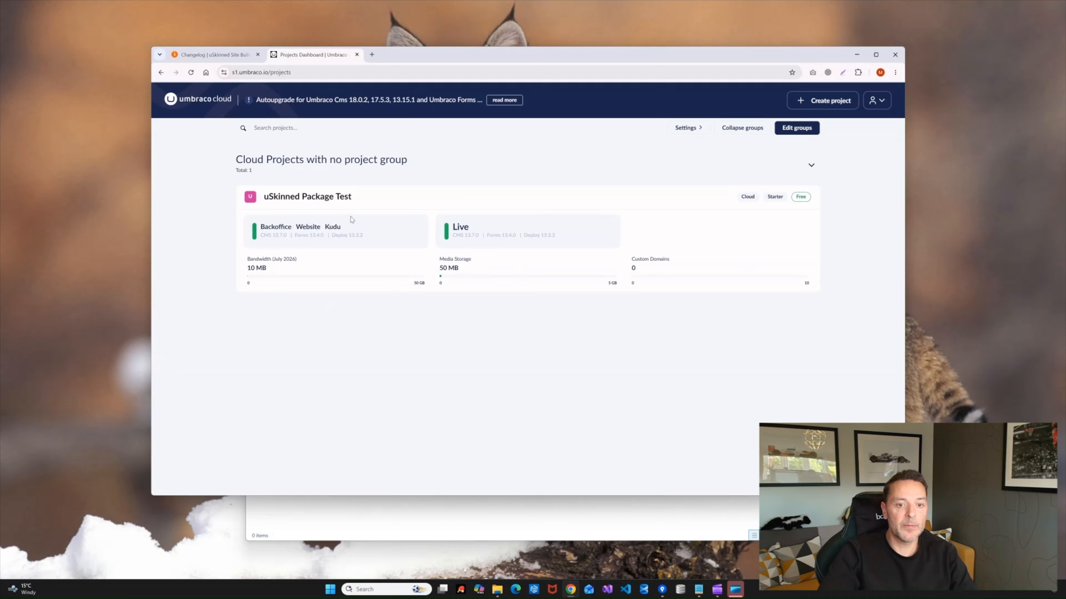
{"action": "left_click", "coordinate": [297, 200]}
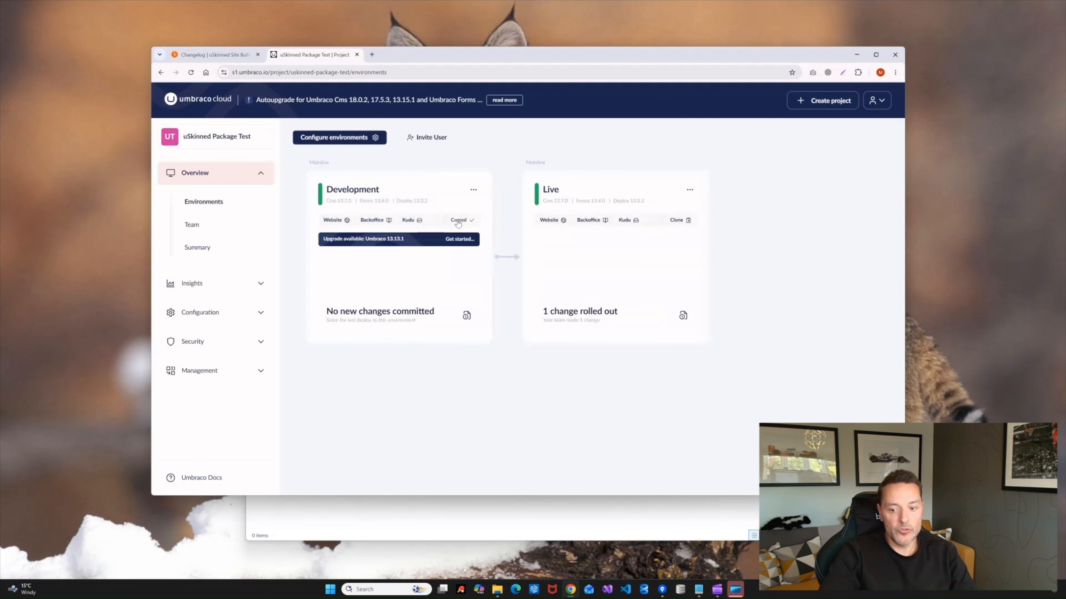
{"action": "left_click", "coordinate": [663, 591]}
{"action": "left_click", "coordinate": [271, 177]}
{"action": "type", "text": "https://scm.umbraco.io/uksouth01/dev-uskinned-package-test.git"}
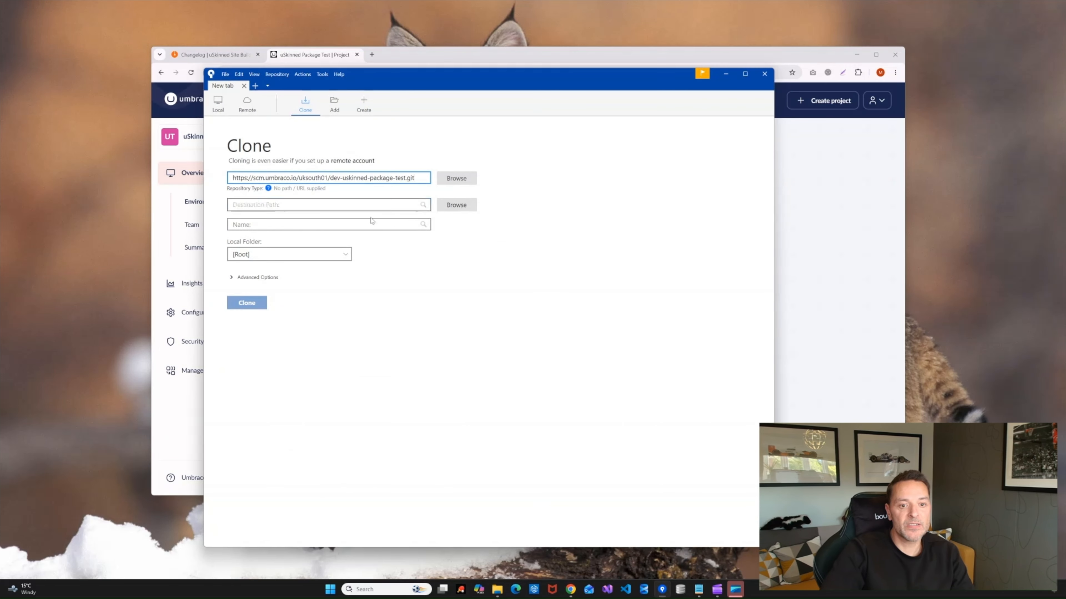
{"action": "left_click", "coordinate": [456, 206]}
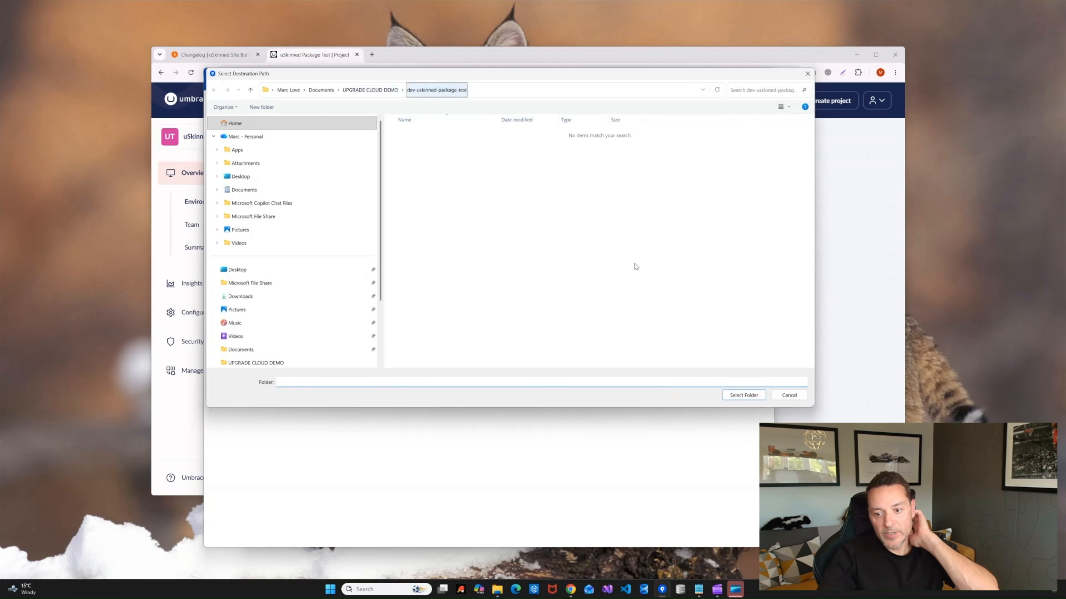
{"action": "left_click", "coordinate": [743, 395]}
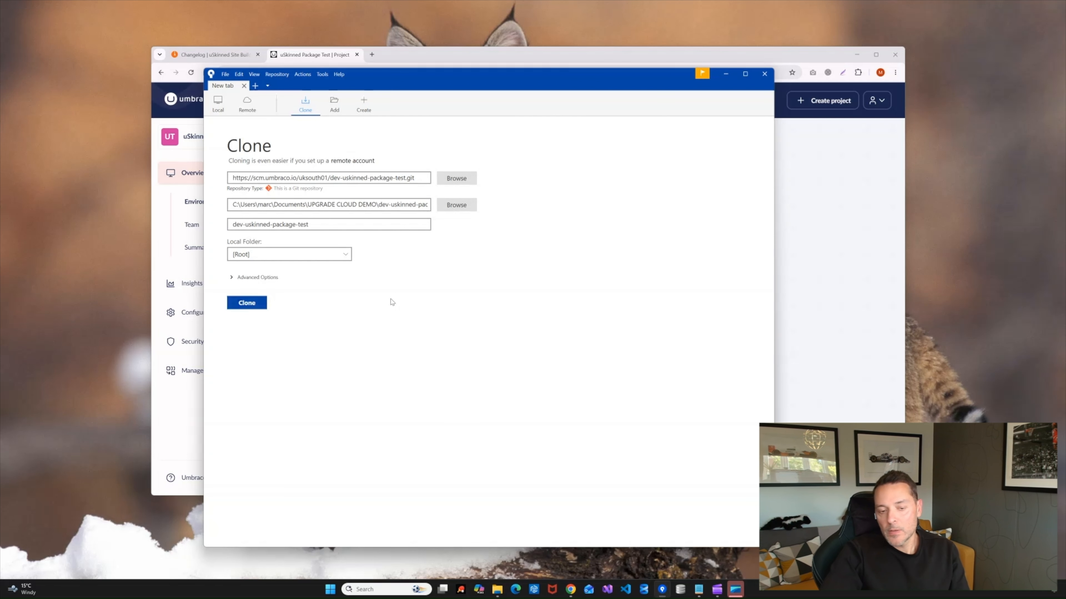
{"action": "left_click", "coordinate": [236, 306]}
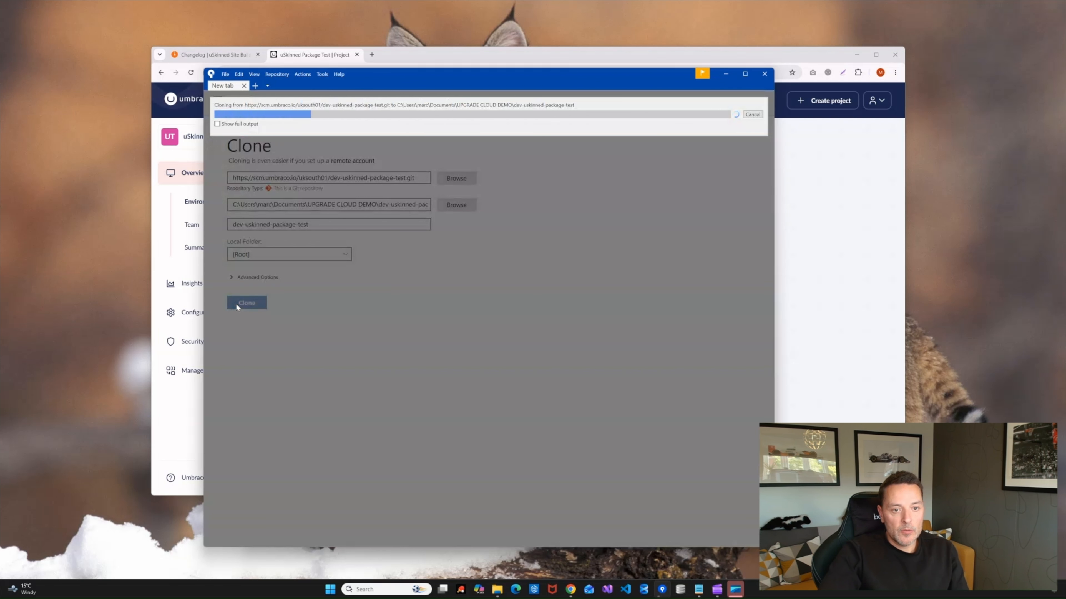
{"action": "left_click", "coordinate": [217, 123]}
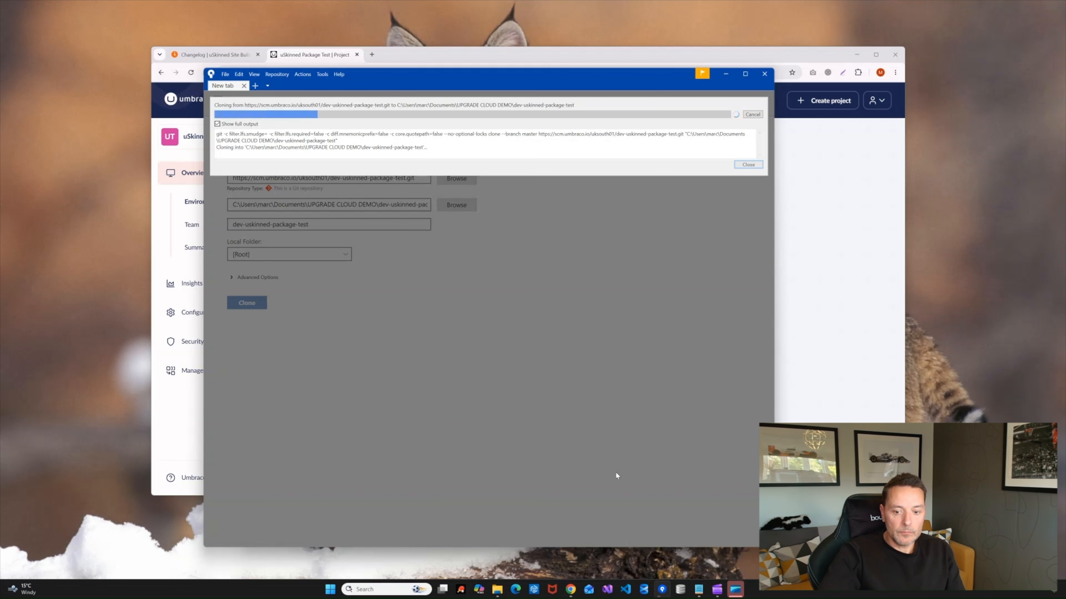
Switch to File Explorer and check the files arriving in the dev-uskinned-package-test folder while the clone runs
{"action": "left_click", "coordinate": [497, 590]}
{"action": "mouse_move", "coordinate": [527, 79]}
{"action": "left_mouse_down"}
{"action": "mouse_move", "coordinate": [717, 173]}
{"action": "mouse_move", "coordinate": [643, 118]}
{"action": "mouse_move", "coordinate": [656, 74]}
{"action": "left_mouse_up"}
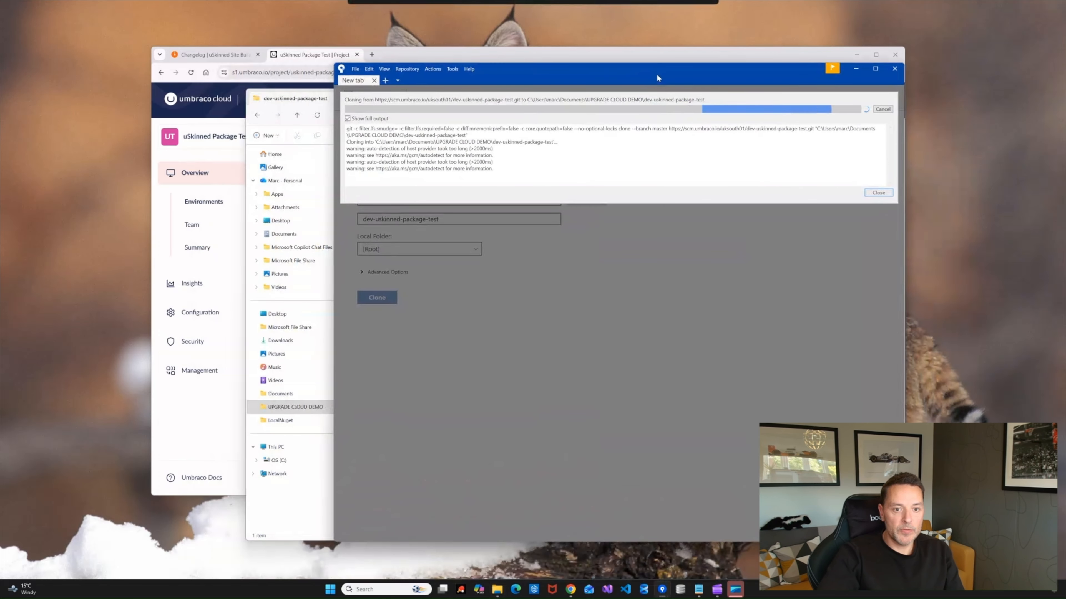
{"action": "left_click", "coordinate": [278, 99]}
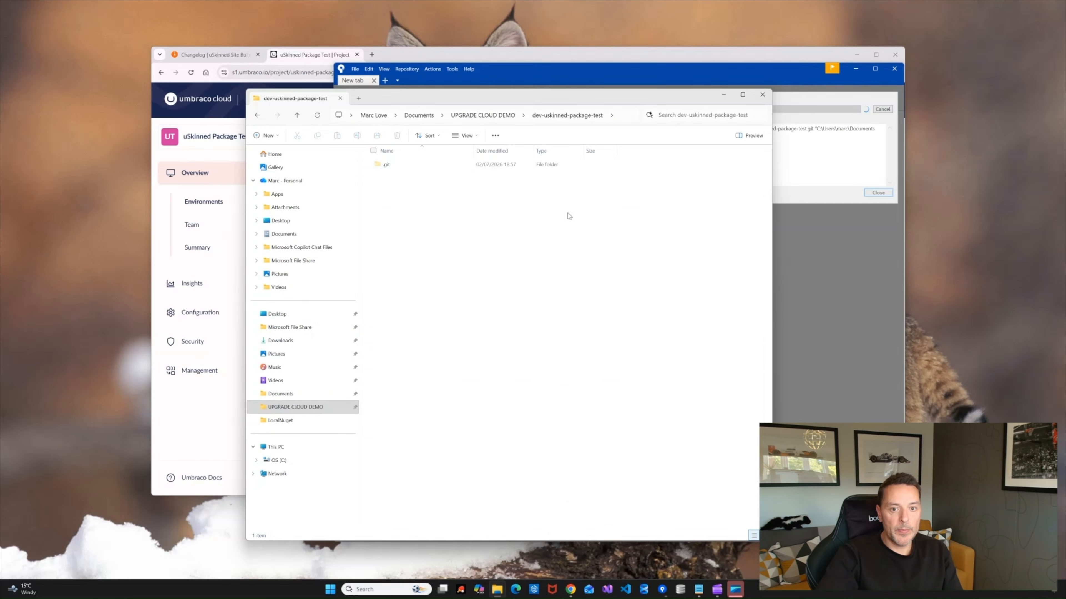
{"action": "left_click", "coordinate": [559, 70]}
{"action": "left_click", "coordinate": [304, 103]}
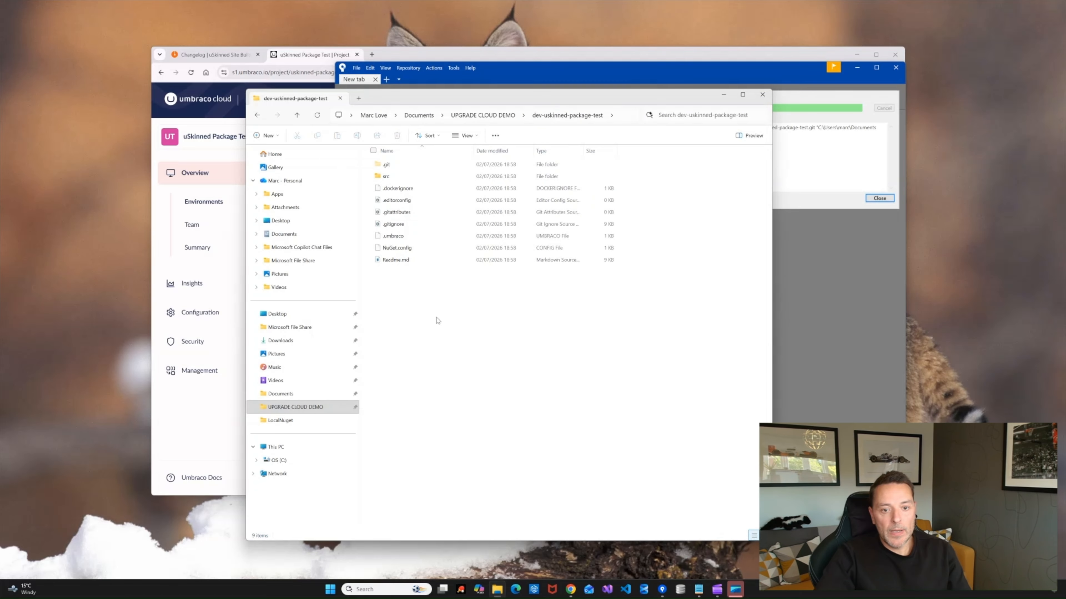
Open the uSkinnedPackageTestDev.sln solution from the clone's src\UmbracoProject folder in Visual Studio
{"action": "double_click", "coordinate": [403, 176]}
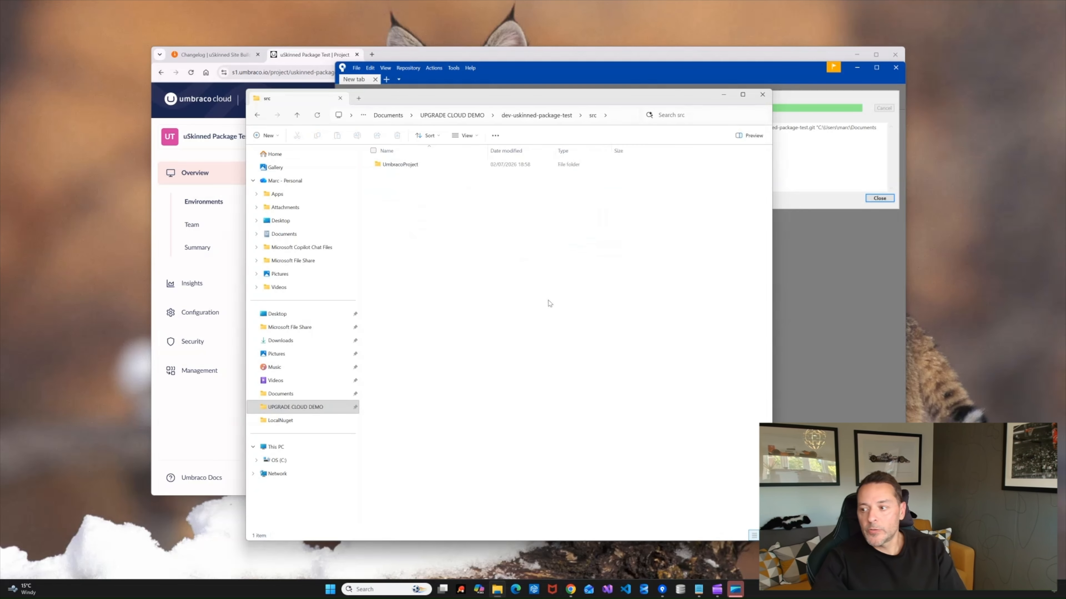
{"action": "double_click", "coordinate": [401, 165]}
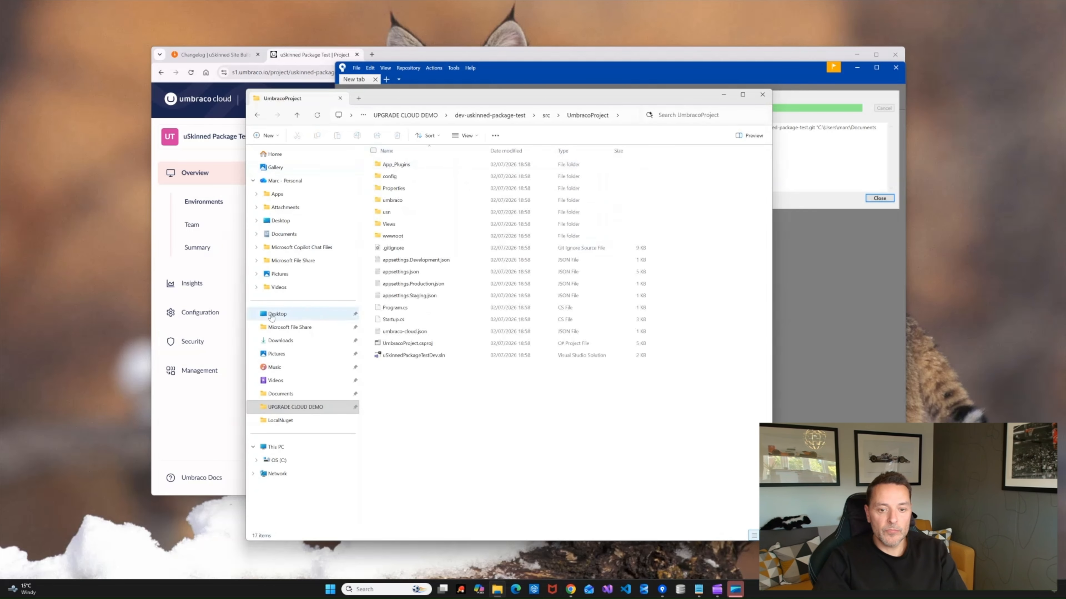
{"action": "double_click", "coordinate": [401, 355]}
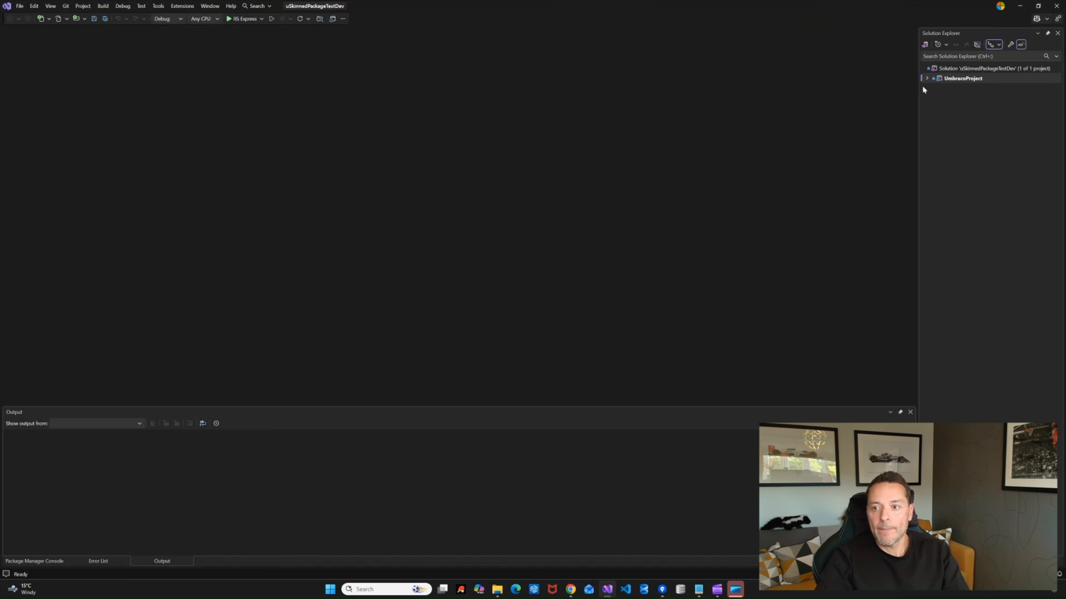
Expand UmbracoProject in the solution and open its project file for editing
{"action": "left_click", "coordinate": [926, 78]}
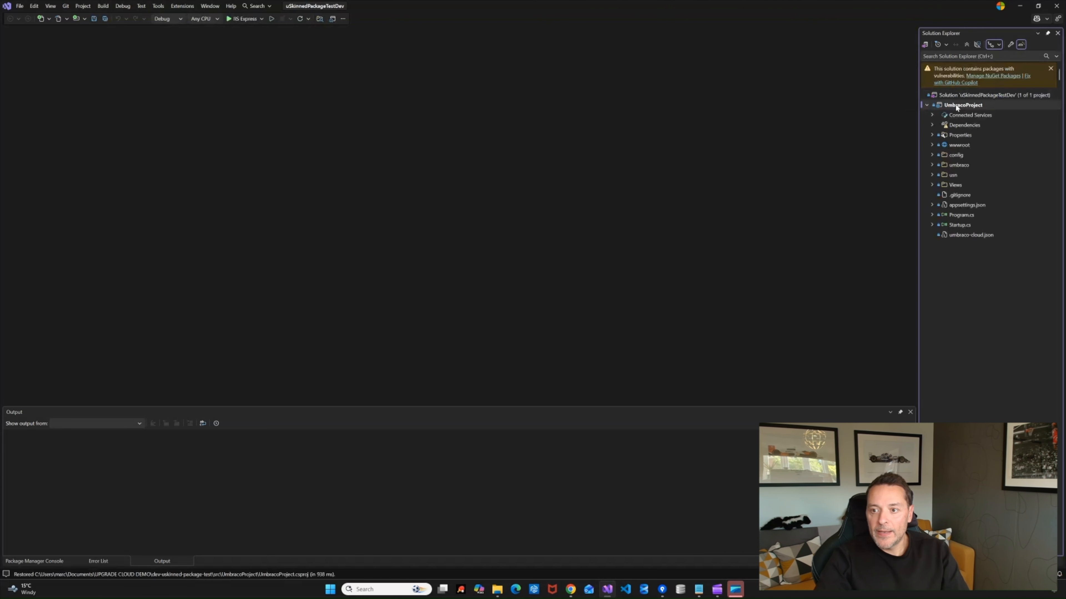
{"action": "right_click", "coordinate": [952, 105]}
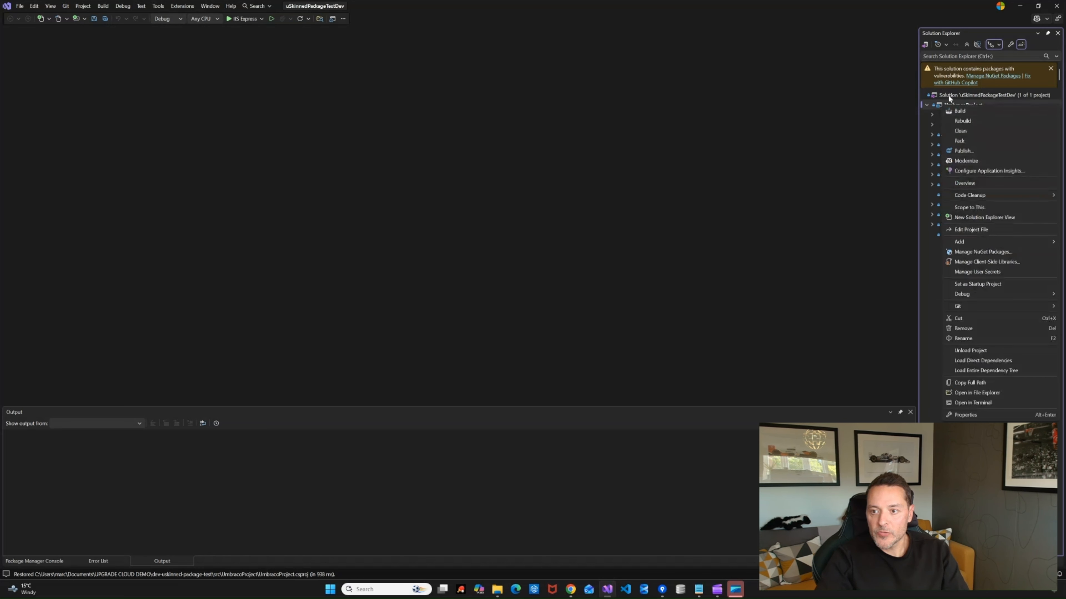
{"action": "left_click", "coordinate": [933, 105]}
{"action": "right_click", "coordinate": [935, 105]}
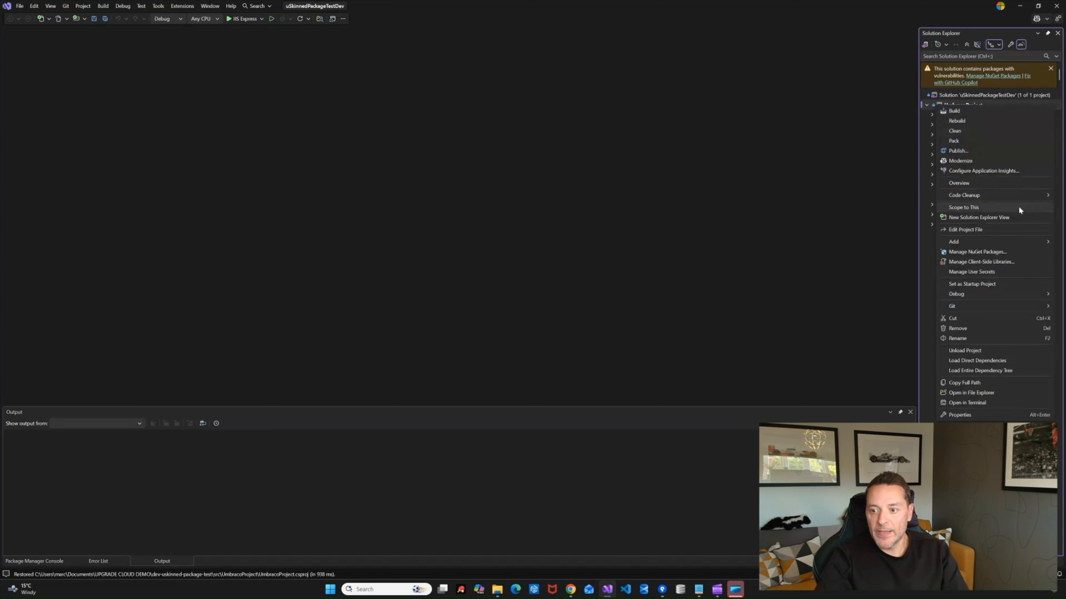
{"action": "left_click", "coordinate": [973, 230]}
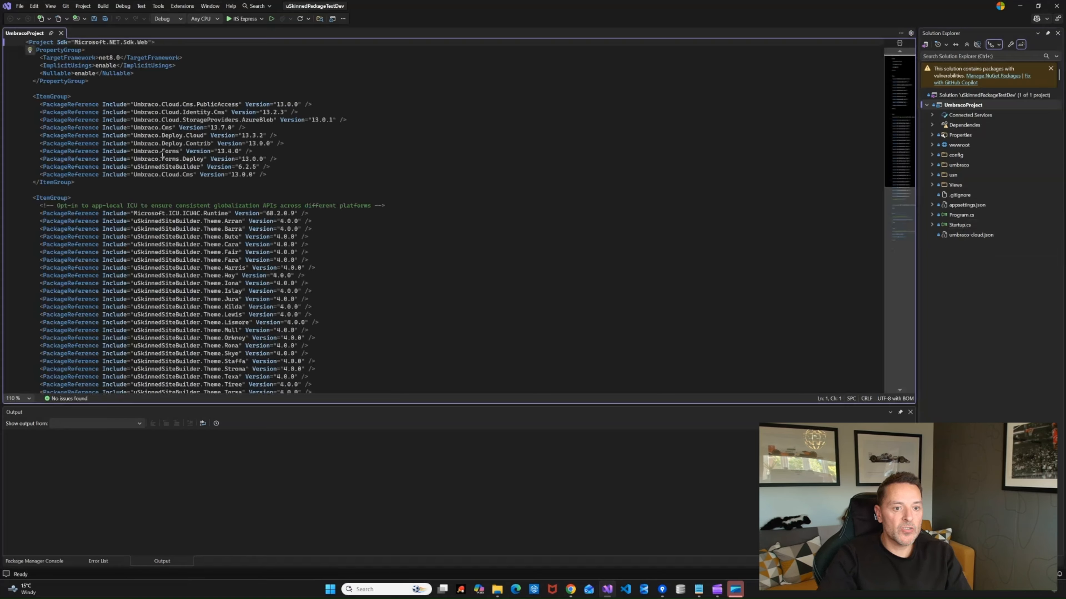
Set the uSkinnedSiteBuilder package reference version to 6.4.4 and save the project file
{"action": "left_click_drag", "start_coordinate": [256, 167], "coordinate": [246, 166]}
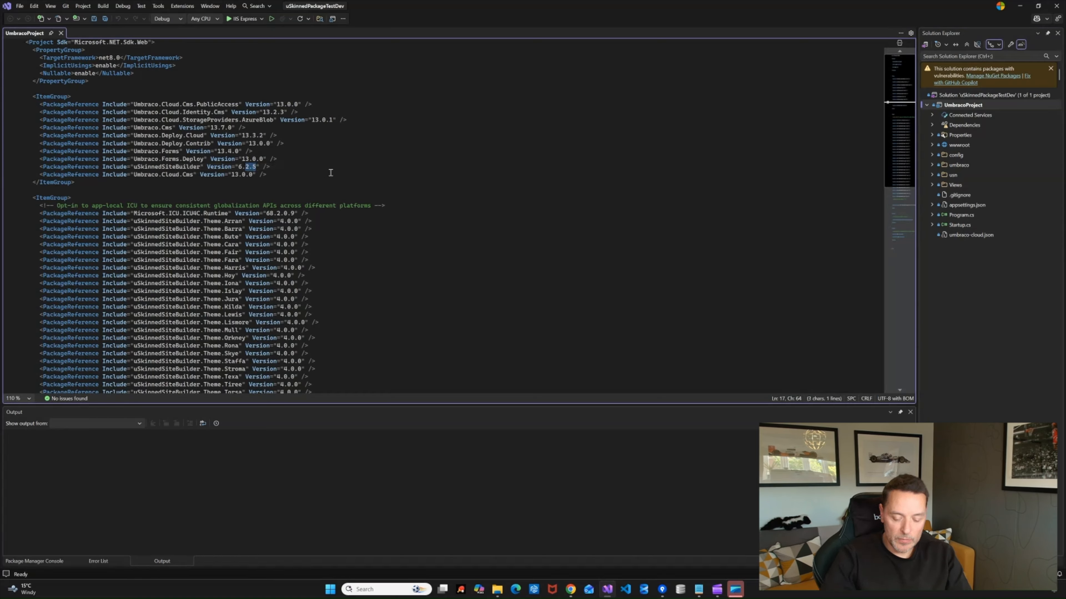
{"action": "type", "text": "4.4"}
{"action": "key", "text": "ctrl+s"}
Switch to Chrome and view the Development environment's website from the Umbraco Cloud project
{"action": "mouse_move", "coordinate": [570, 589]}
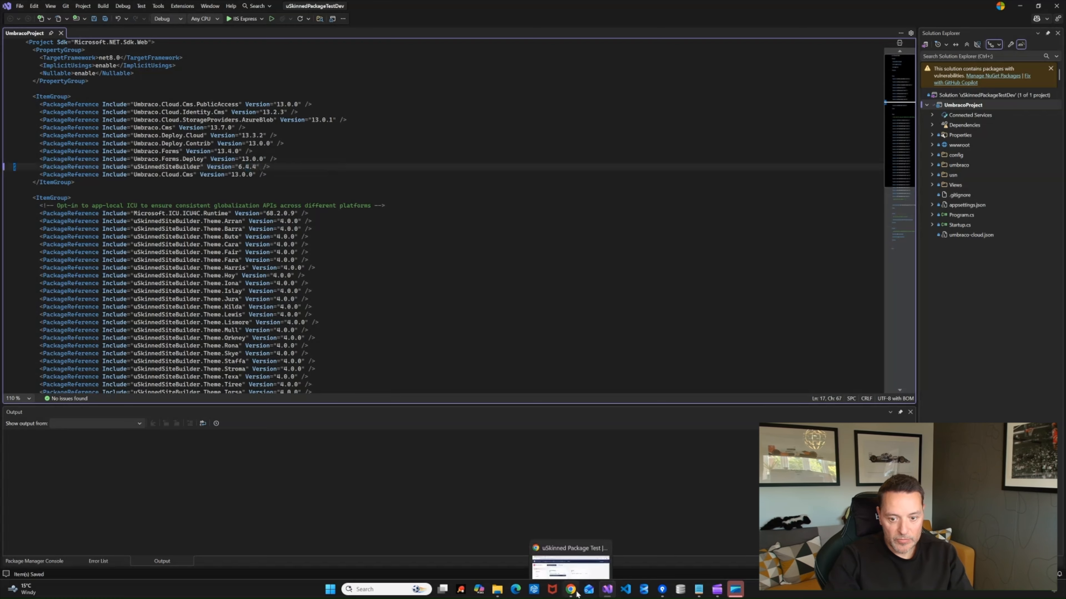
{"action": "left_click", "coordinate": [564, 542]}
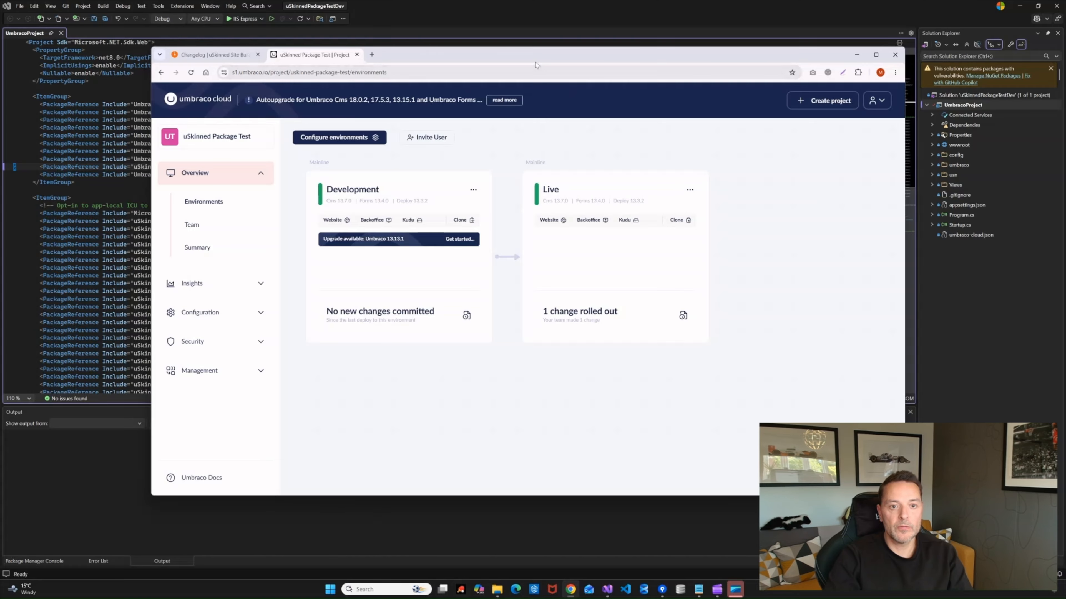
{"action": "left_click_drag", "start_coordinate": [560, 55], "coordinate": [530, 58]}
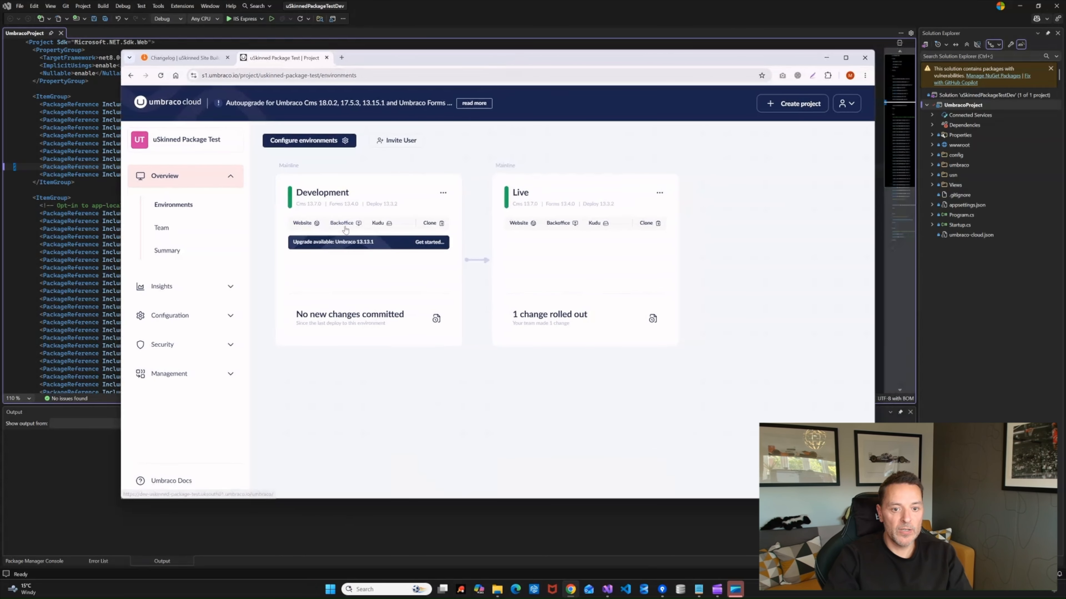
{"action": "left_click", "coordinate": [299, 226]}
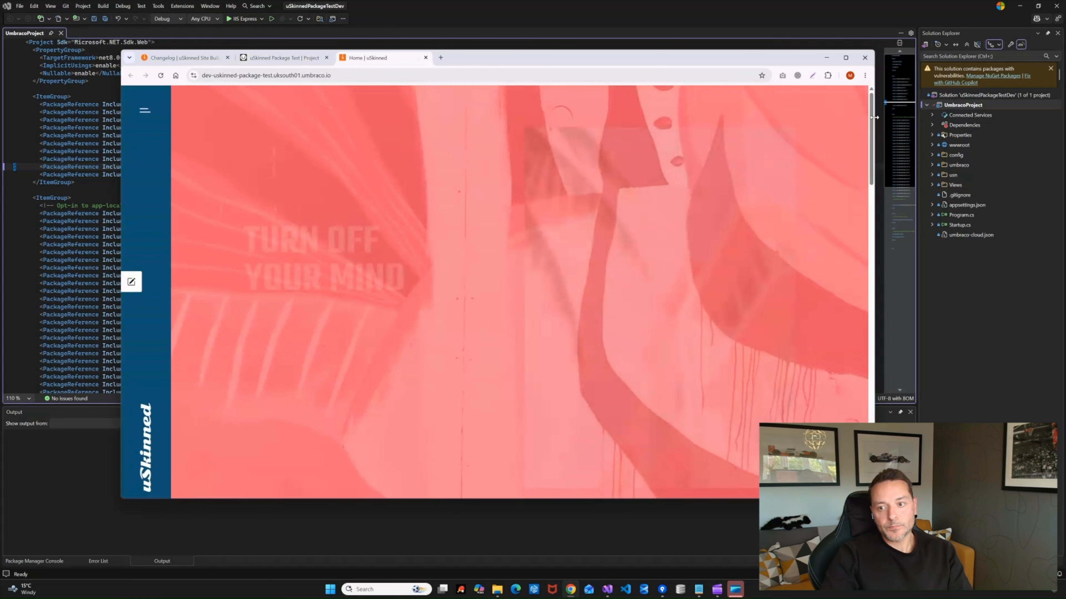
{"action": "left_click_drag", "start_coordinate": [871, 165], "coordinate": [853, 116]}
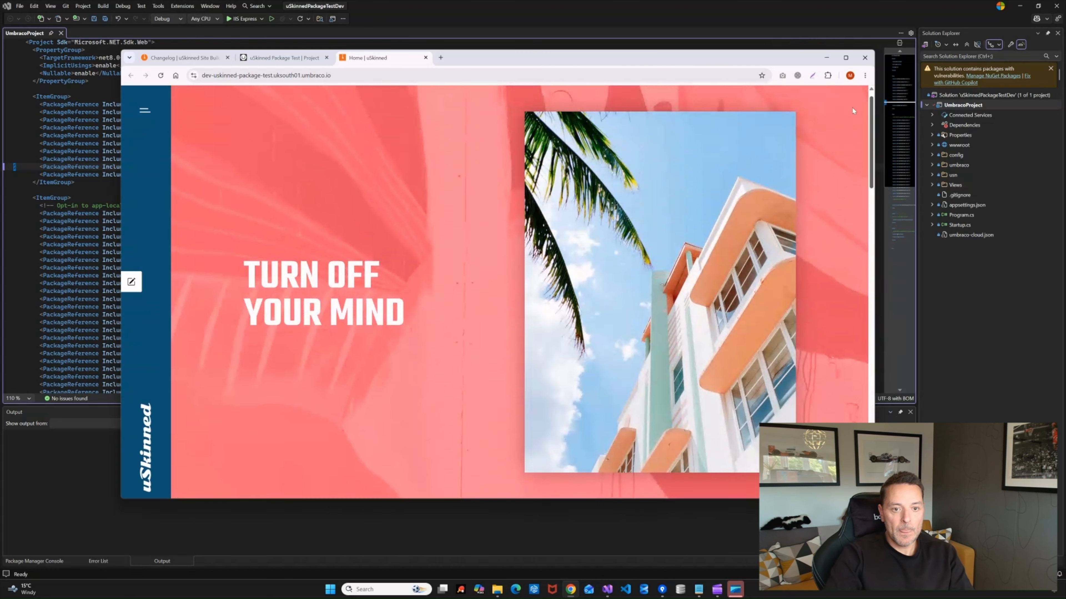
Load the Development site's backoffice at the /umbraco path in a new browser tab and open the Home content node
{"action": "key", "text": "ctrl+l"}
{"action": "key", "text": "ctrl+c"}
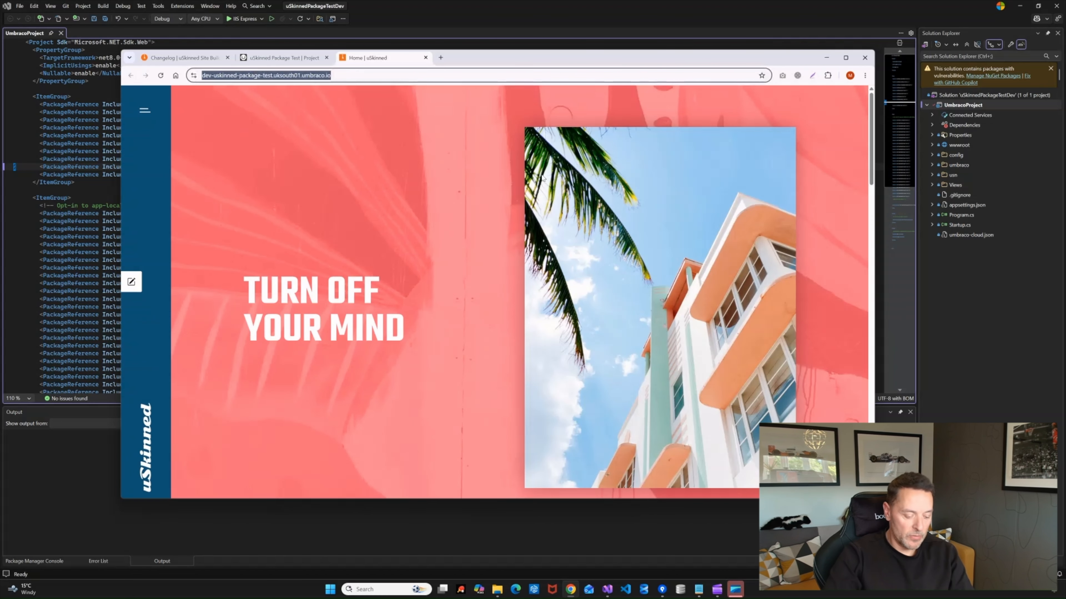
{"action": "left_click", "coordinate": [441, 57]}
{"action": "key", "text": "ctrl+v"}
{"action": "type", "text": "umbra"}
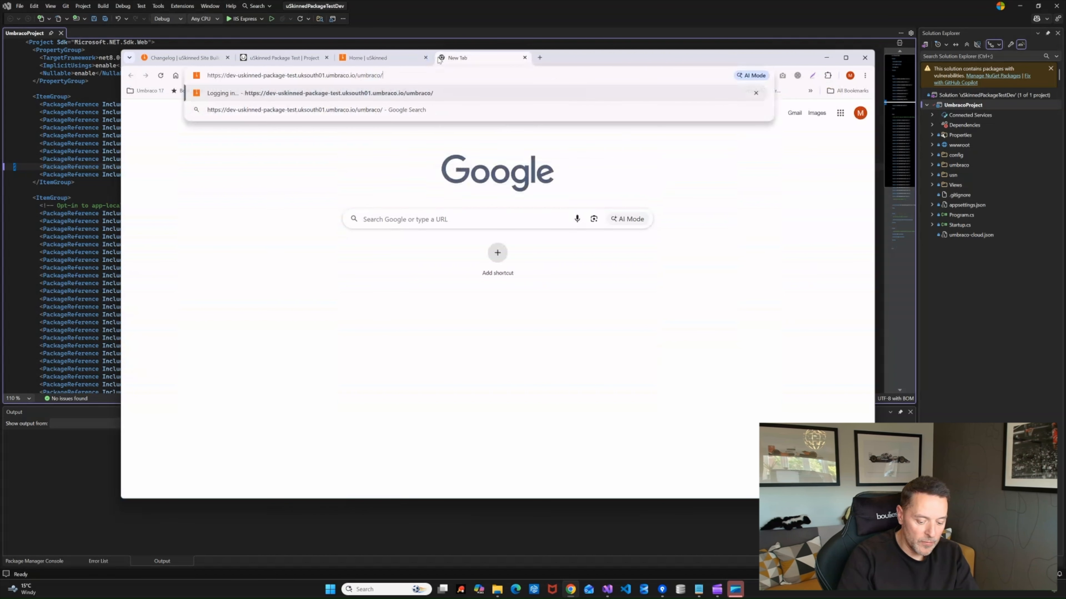
{"action": "key", "text": "Return"}
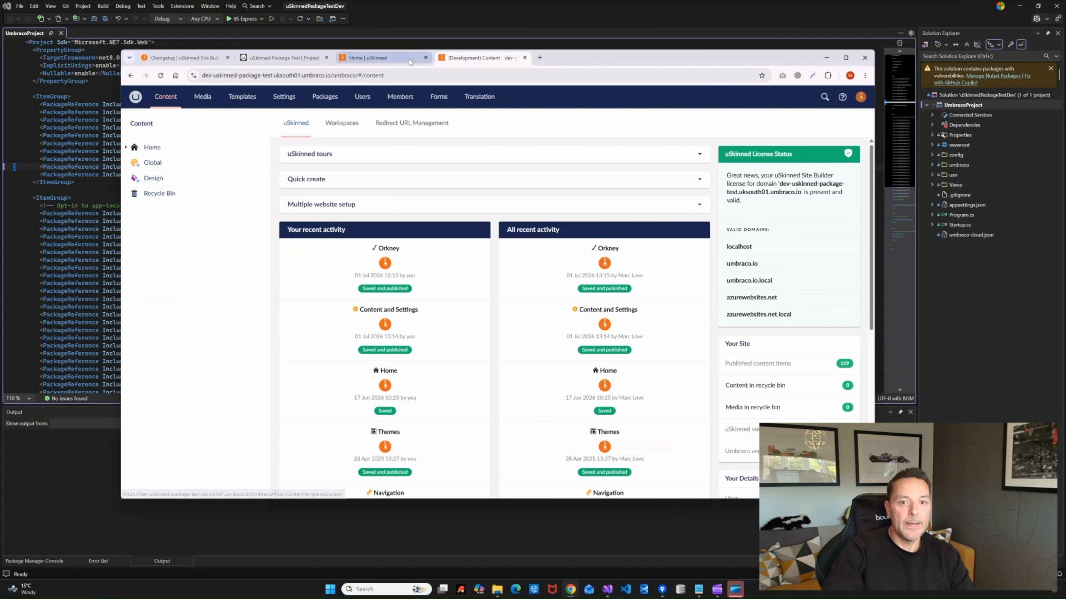
{"action": "left_click", "coordinate": [151, 148]}
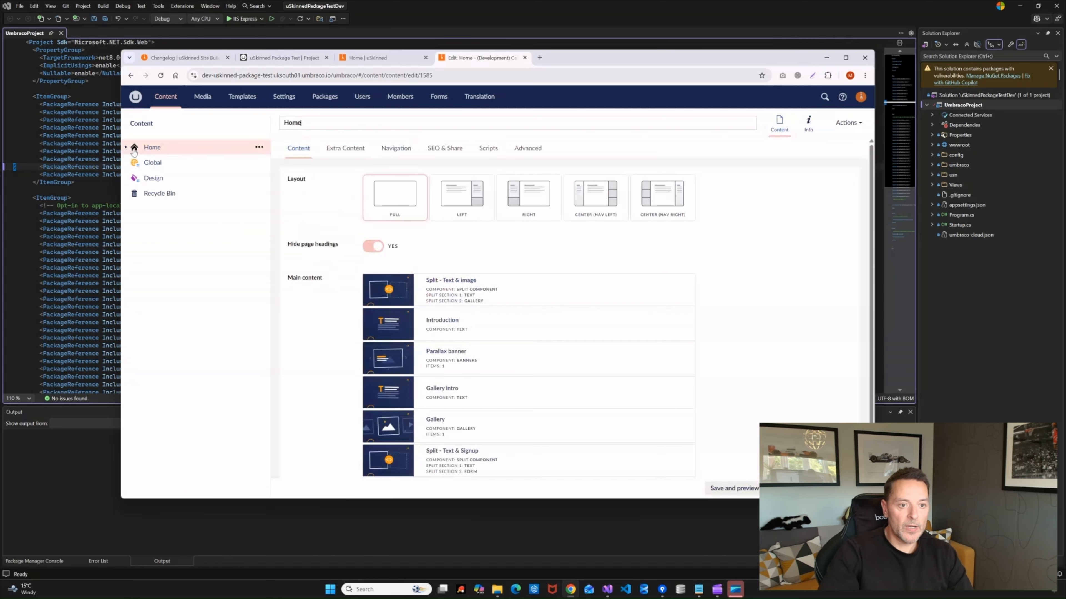
Close the Development site's backoffice and website tabs and return to the project file in Visual Studio
{"action": "left_click", "coordinate": [126, 146]}
{"action": "left_click", "coordinate": [125, 146]}
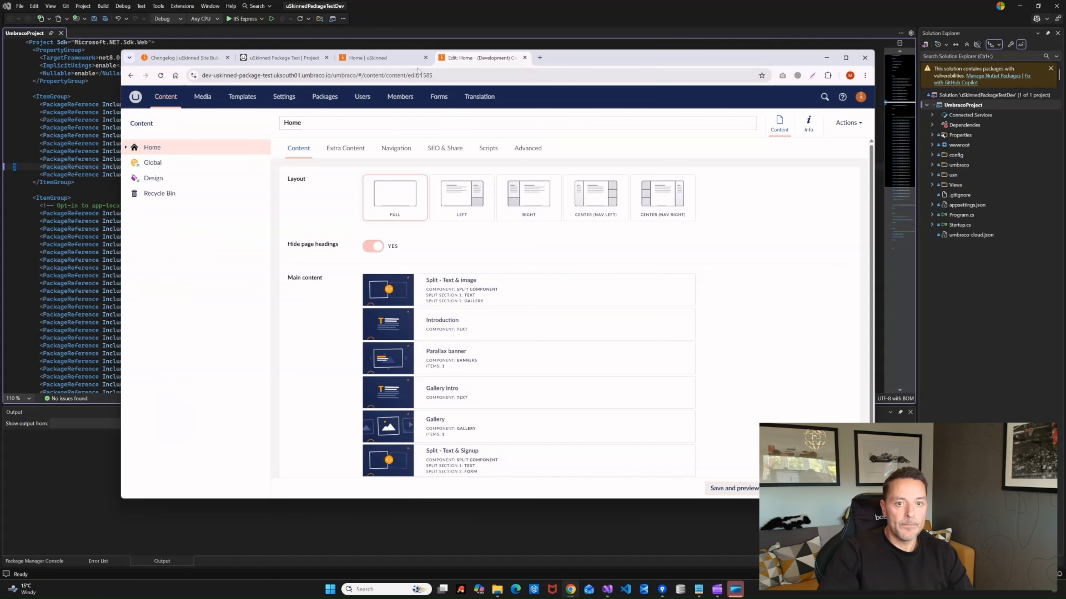
{"action": "left_click", "coordinate": [524, 58]}
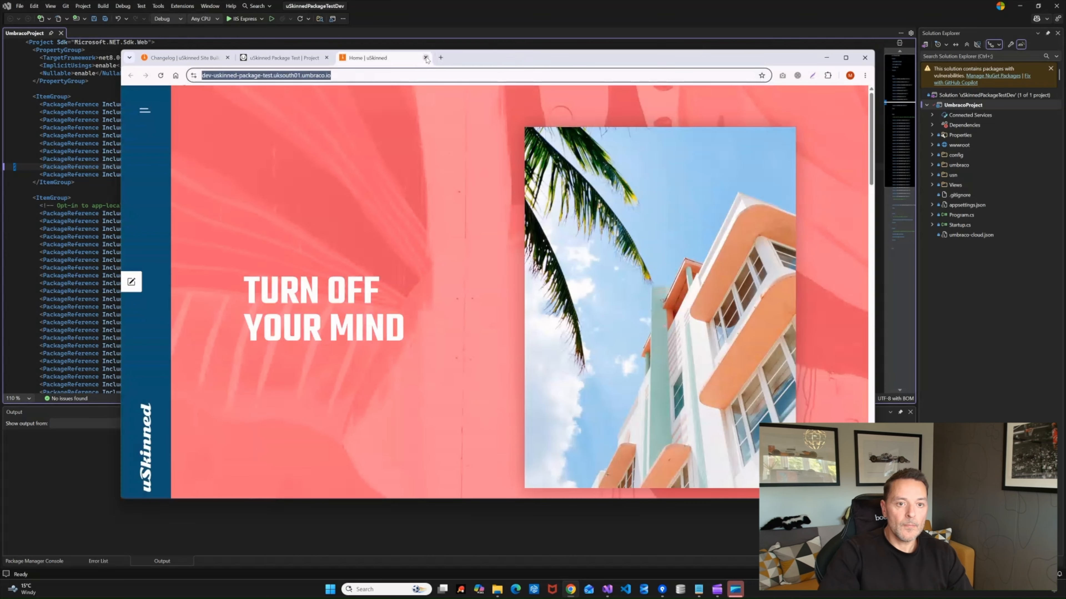
{"action": "left_click", "coordinate": [426, 58]}
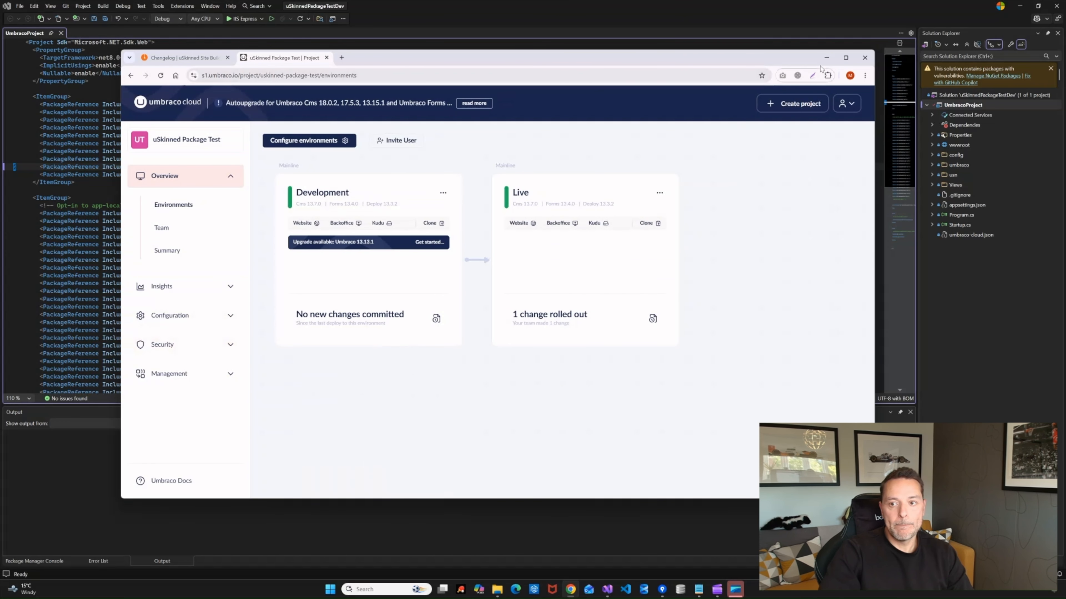
{"action": "left_click", "coordinate": [826, 58]}
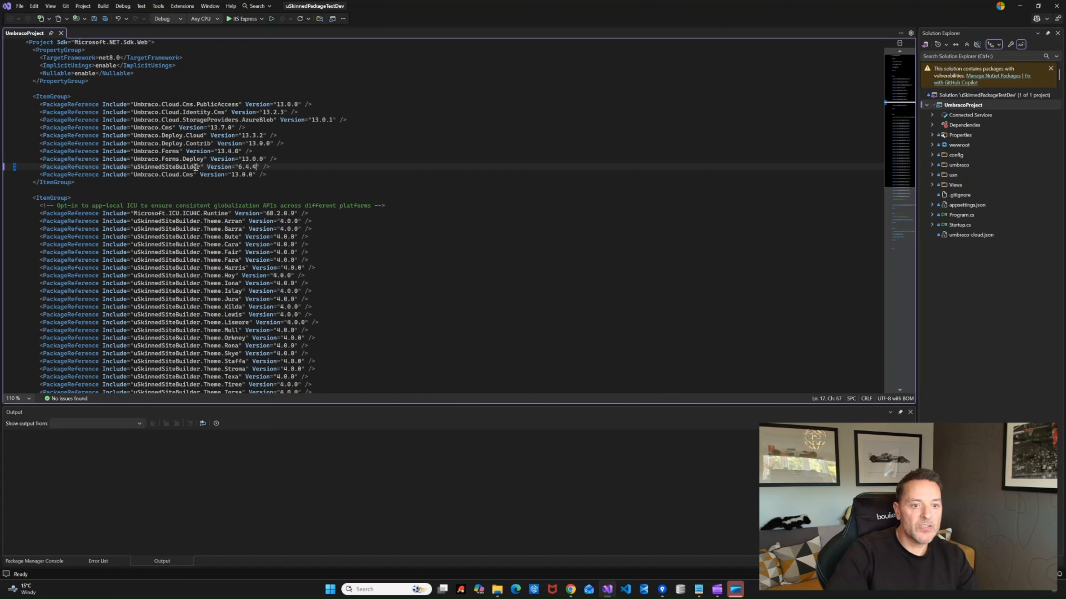
Check the version number on the uSkinnedSiteBuilder package reference in the project file
{"action": "left_click_drag", "start_coordinate": [238, 167], "coordinate": [250, 165]}
{"action": "left_click", "coordinate": [260, 167]}
{"action": "key", "text": "shift+Left"}
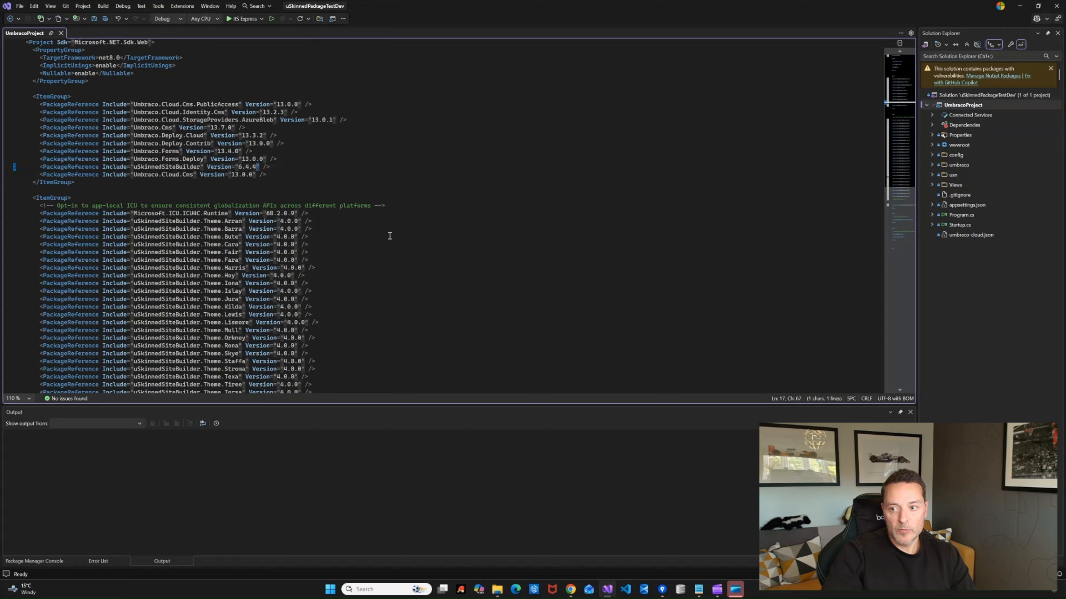
Open appsettings.json from UmbracoProject and review its PackageMigration settings block
{"action": "double_click", "coordinate": [952, 204]}
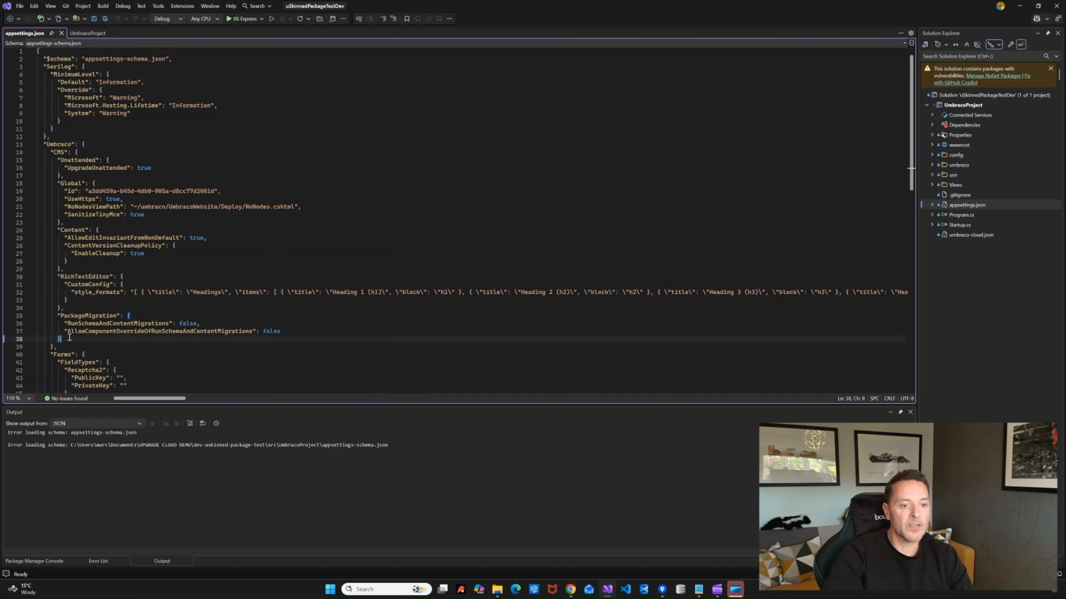
{"action": "left_click_drag", "start_coordinate": [71, 339], "coordinate": [16, 315]}
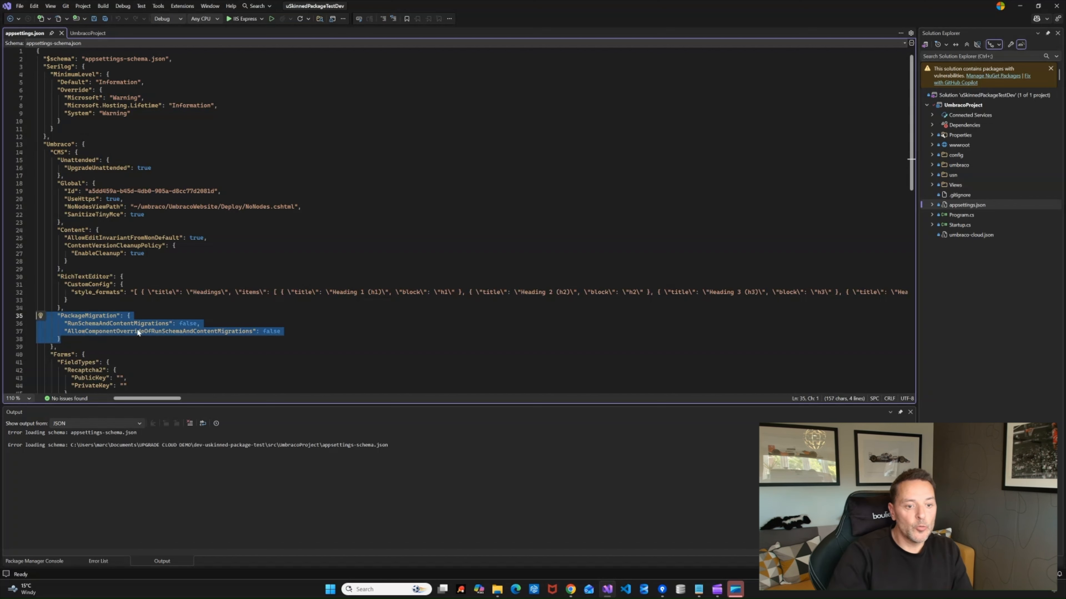
{"action": "key", "text": "Home"}
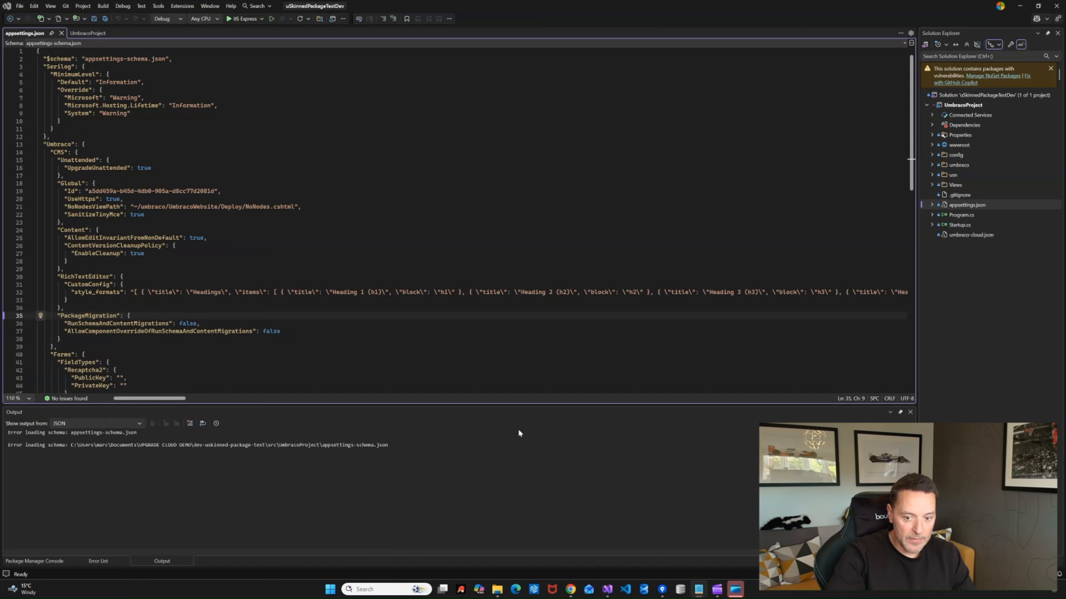
Switch to Chrome, read the Package Migration settings page on docs.umbraco.com in a new tab, and close that tab
{"action": "mouse_move", "coordinate": [571, 589]}
{"action": "left_click", "coordinate": [570, 542]}
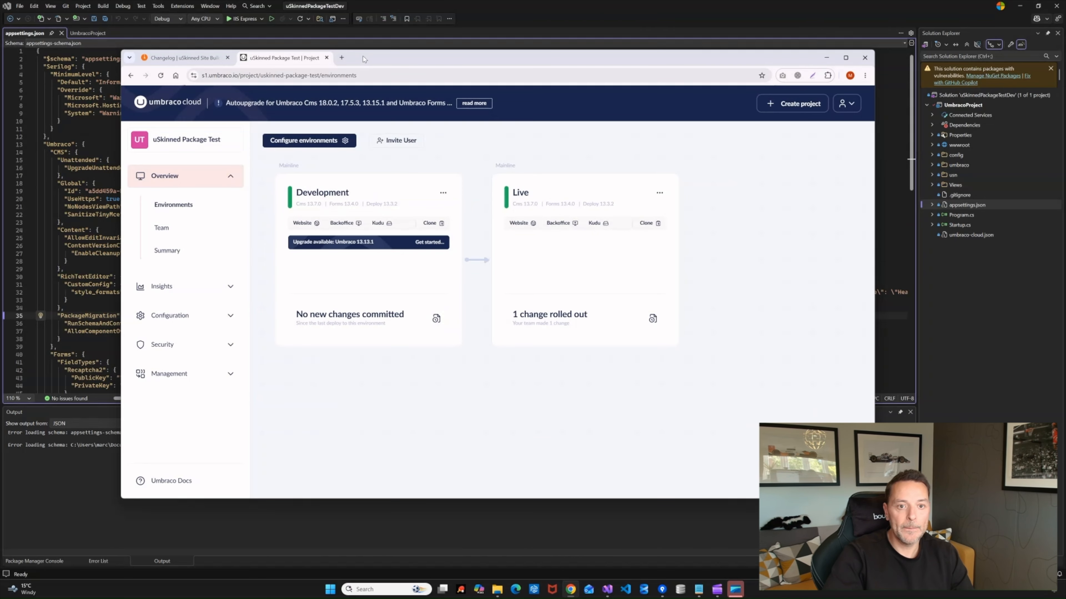
{"action": "left_click", "coordinate": [341, 58]}
{"action": "type", "text": "https://docs.umbraco.com/umbraco-cms/develop-with-umbraco/configuration/packagemigrationsettings"}
{"action": "key", "text": "Return"}
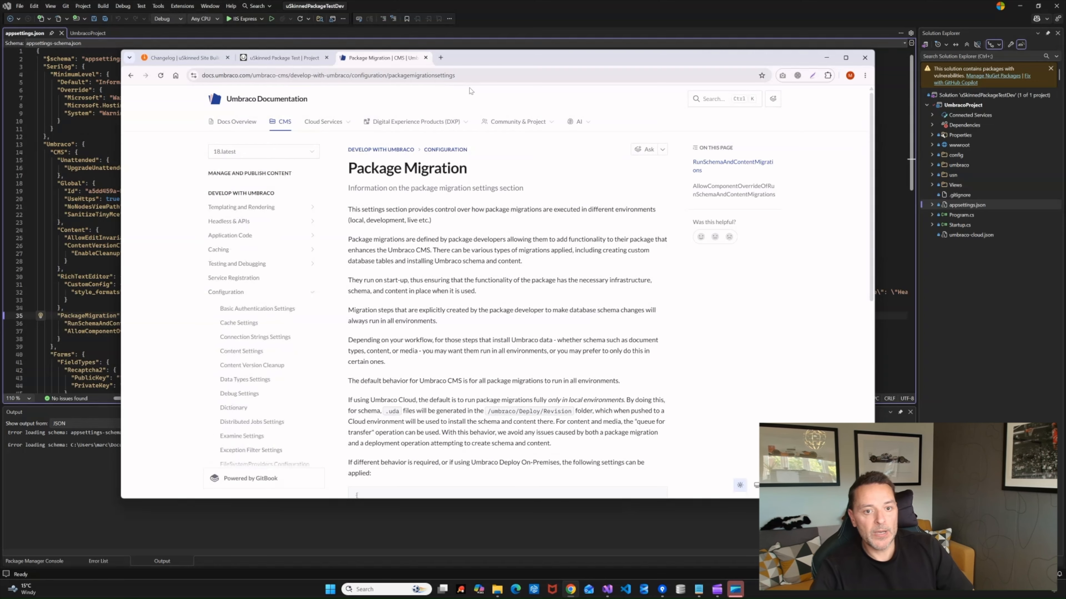
{"action": "scroll", "coordinate": [418, 230], "scroll_direction": "down", "scroll_amount": 5}
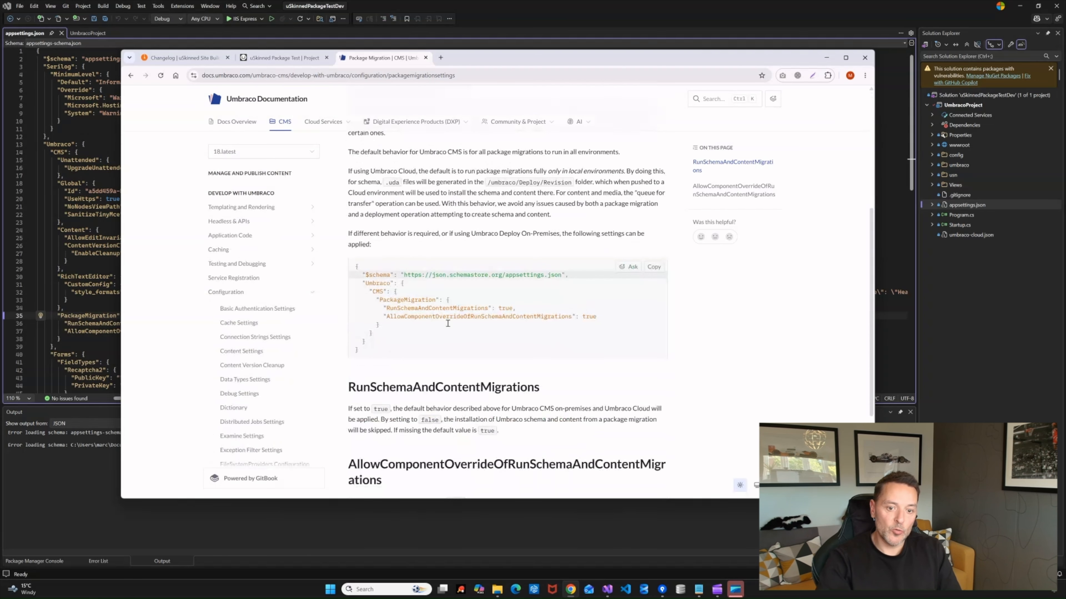
{"action": "scroll", "coordinate": [439, 372], "scroll_direction": "up", "scroll_amount": 5}
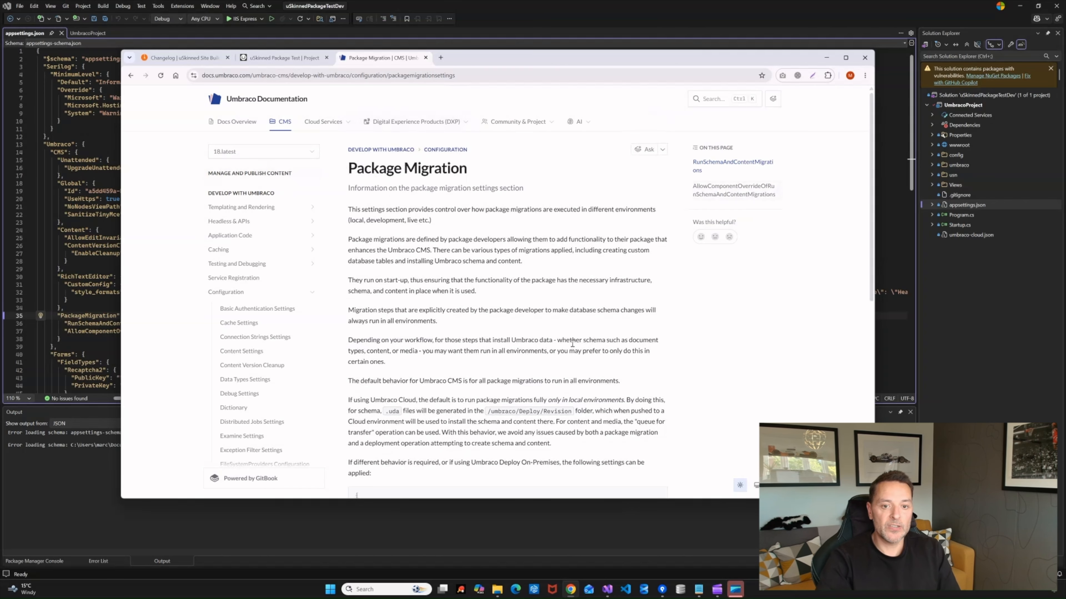
{"action": "scroll", "coordinate": [356, 172], "scroll_direction": "down", "scroll_amount": 1}
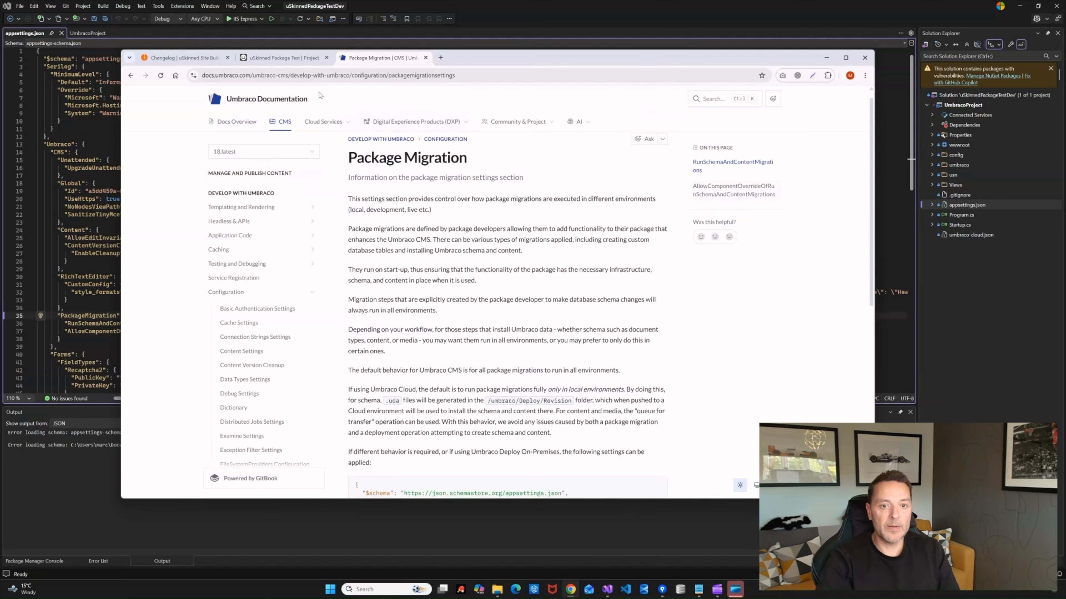
{"action": "left_click", "coordinate": [425, 58]}
Return to appsettings.json in Visual Studio and recheck the complete PackageMigration block
{"action": "left_click", "coordinate": [88, 175]}
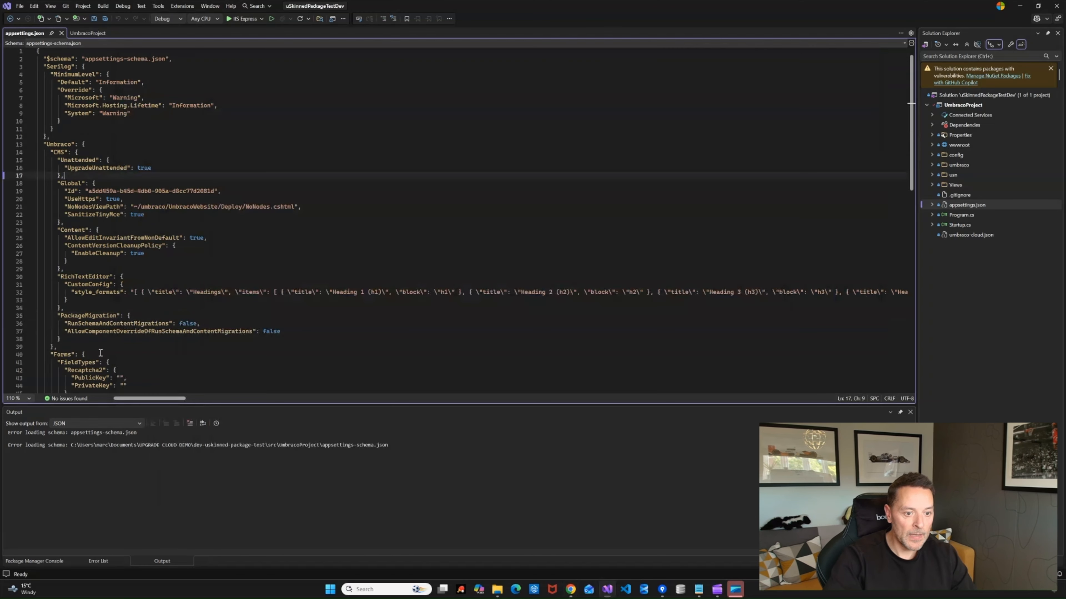
{"action": "left_click_drag", "start_coordinate": [37, 316], "coordinate": [63, 341]}
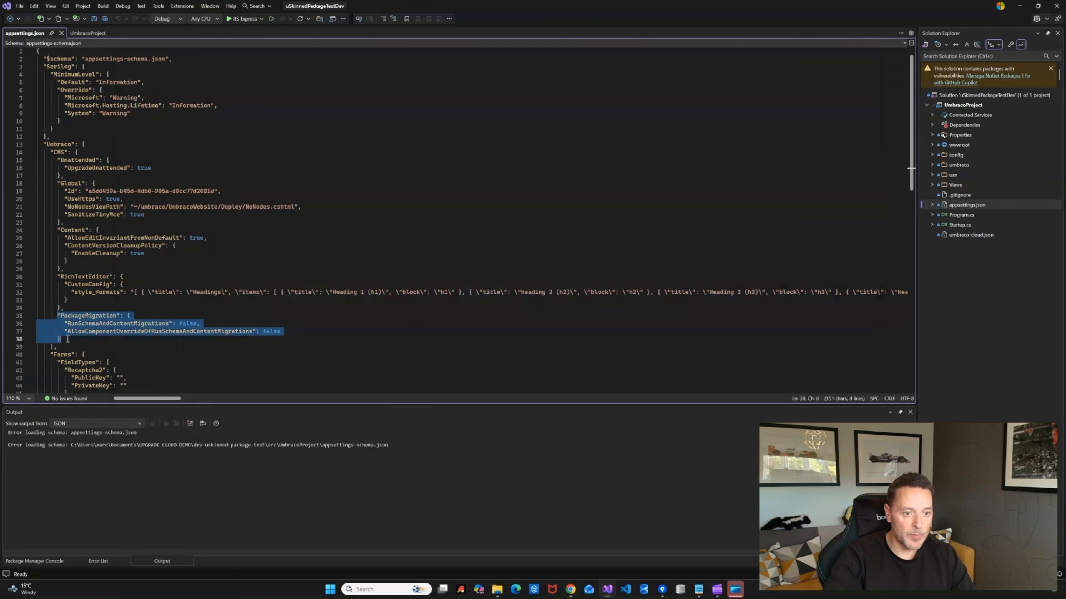
{"action": "left_click", "coordinate": [105, 307]}
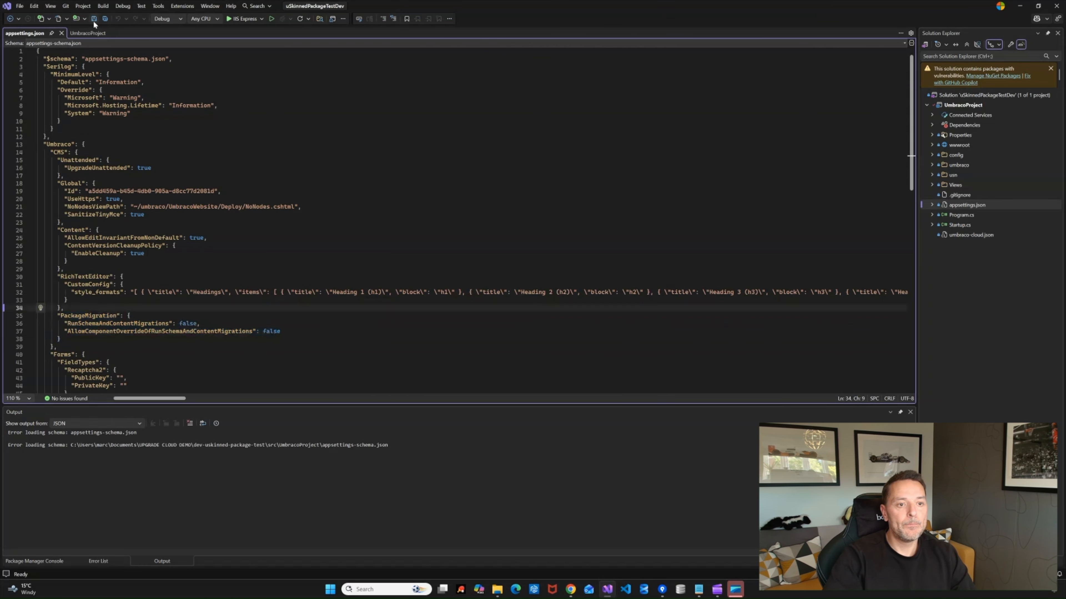
Go back to the UmbracoProject file, build the solution and inspect the build error in the error list
{"action": "left_click", "coordinate": [80, 34]}
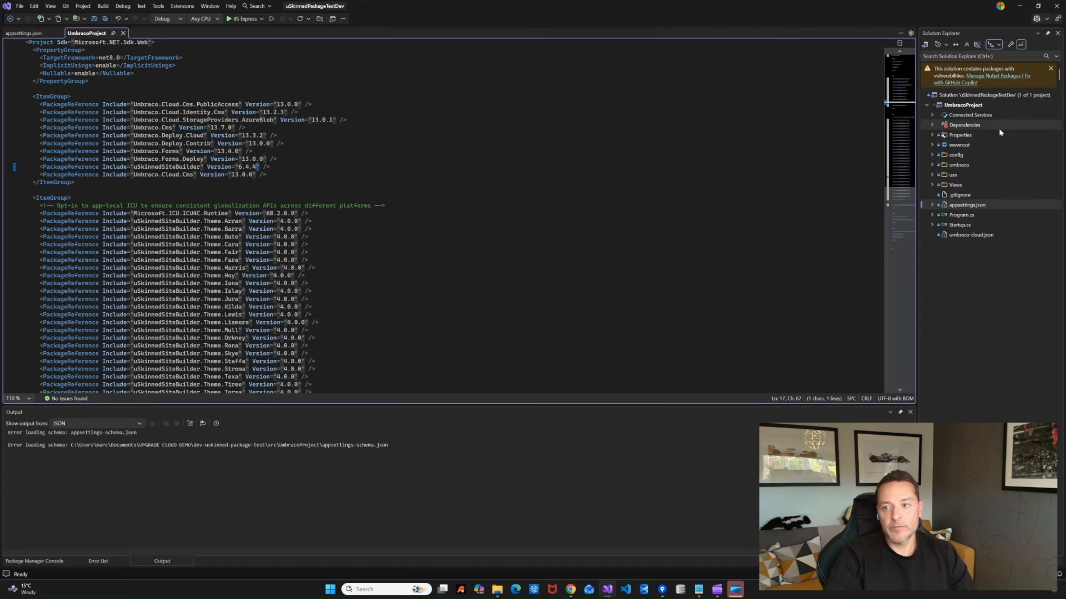
{"action": "right_click", "coordinate": [952, 94]}
{"action": "left_click", "coordinate": [945, 101]}
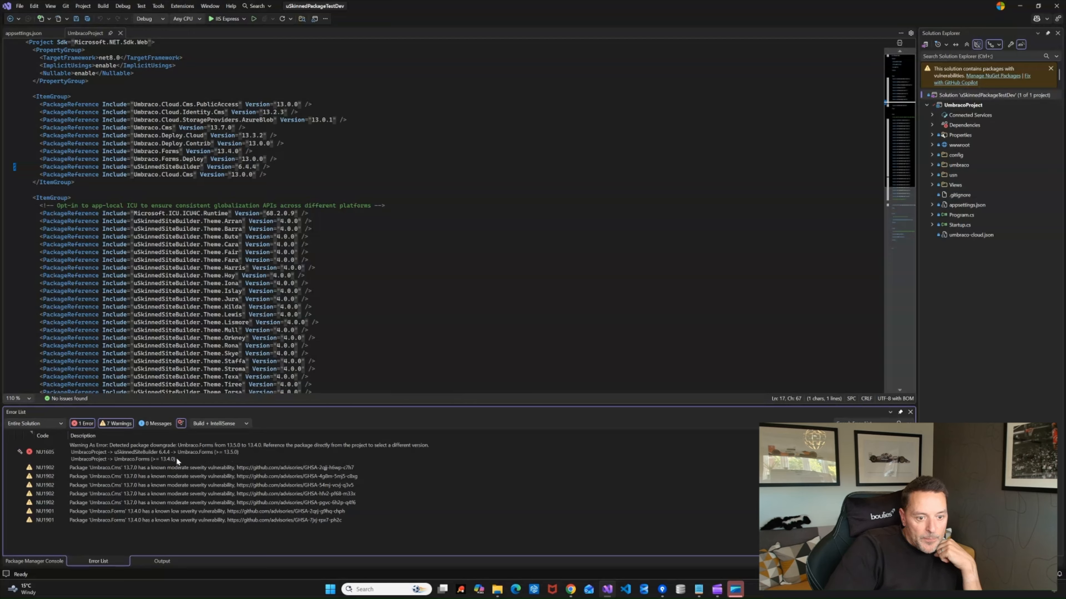
{"action": "left_click", "coordinate": [187, 453]}
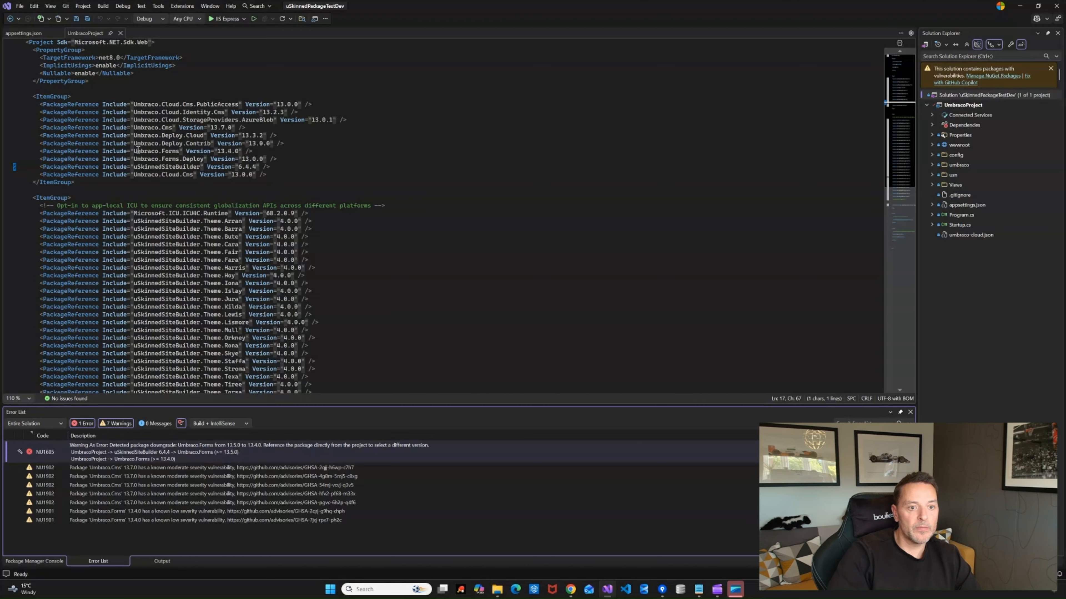
Set the Umbraco.Forms package reference version to 13.5.0, save the project file and build the solution again
{"action": "double_click", "coordinate": [230, 151]}
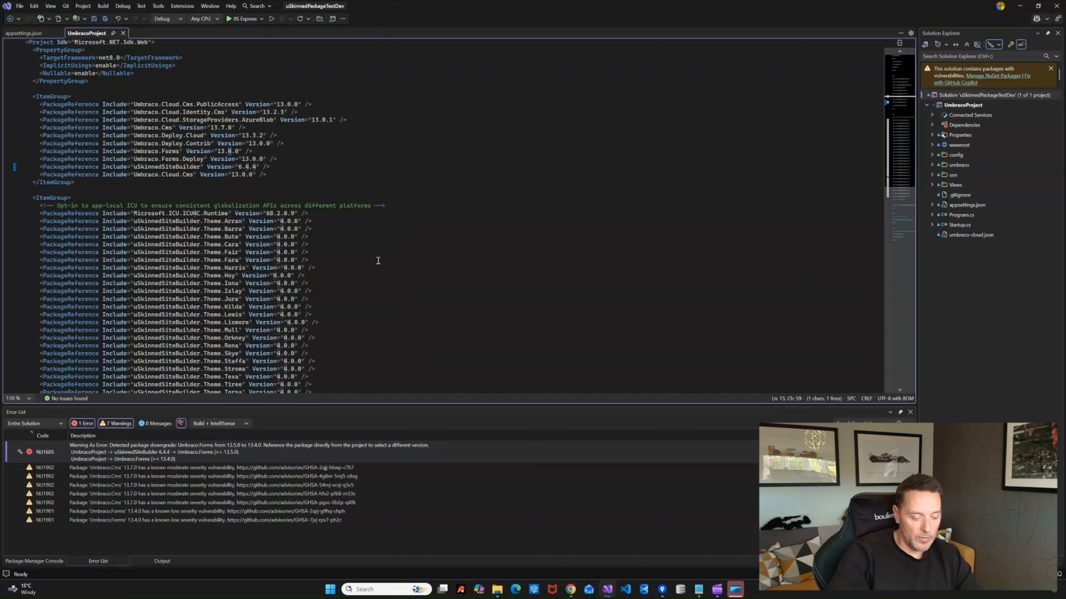
{"action": "type", "text": "5"}
{"action": "key", "text": "ctrl+s"}
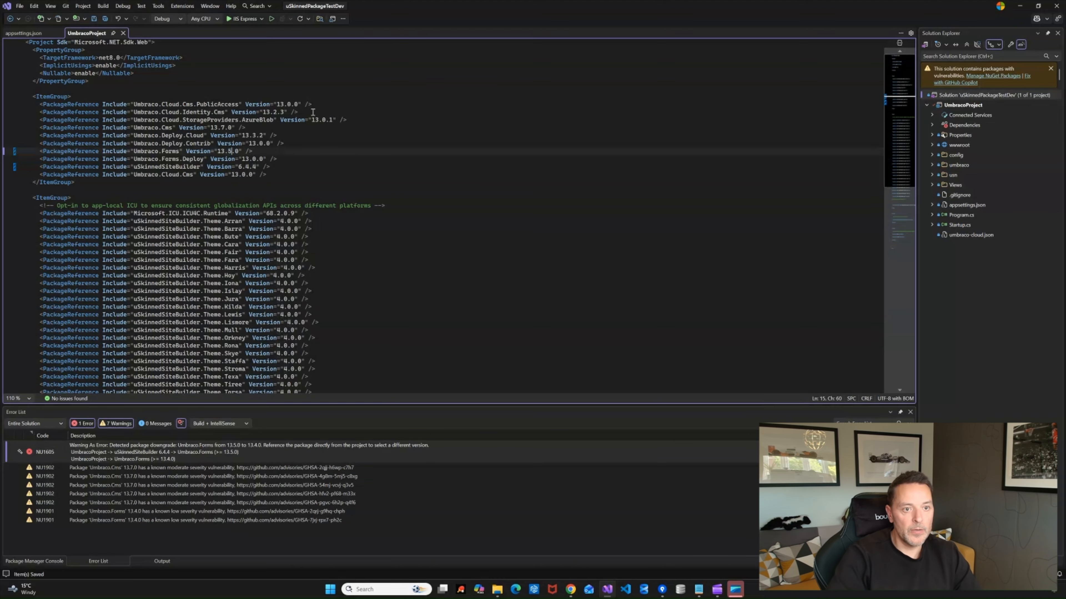
{"action": "right_click", "coordinate": [970, 95]}
{"action": "left_click", "coordinate": [947, 104]}
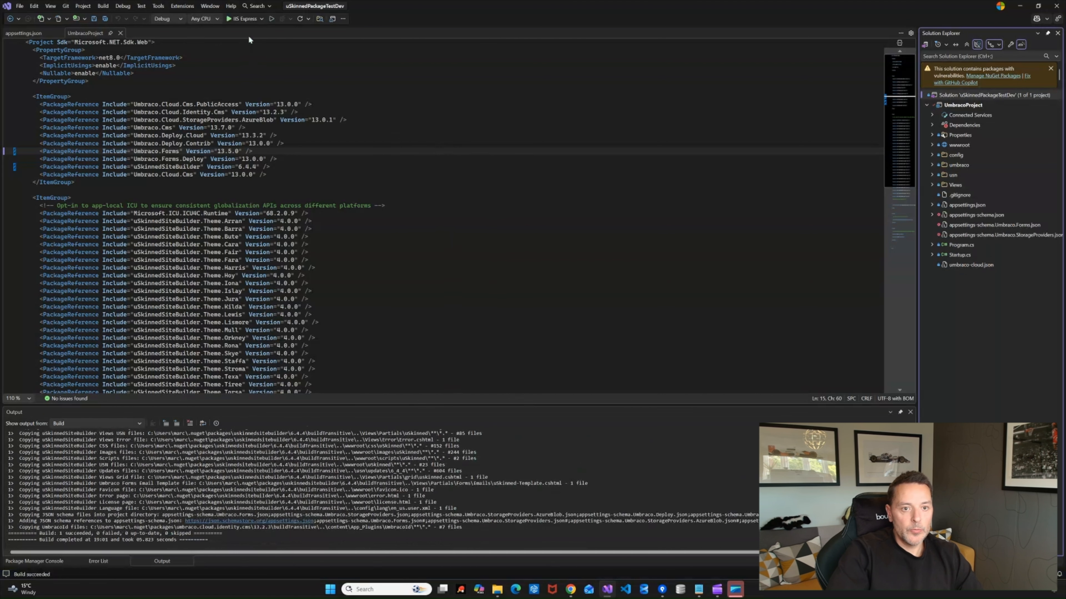
Run the site locally without debugging and reposition the browser window while localhost:44311 loads
{"action": "left_click", "coordinate": [273, 19]}
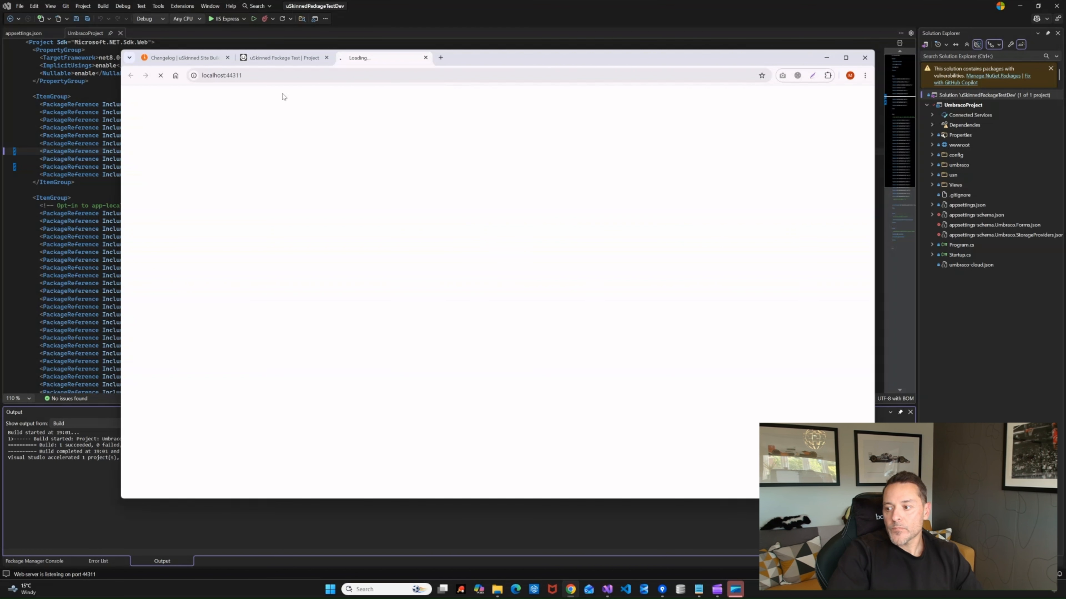
{"action": "left_click_drag", "start_coordinate": [501, 60], "coordinate": [474, 79]}
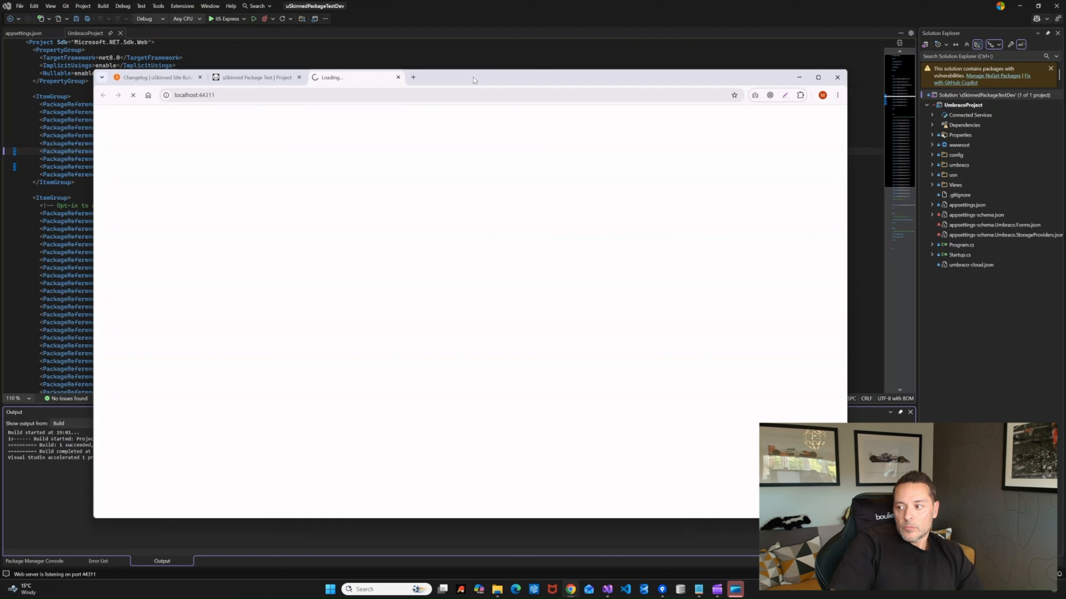
{"action": "left_click_drag", "start_coordinate": [473, 79], "coordinate": [470, 70]}
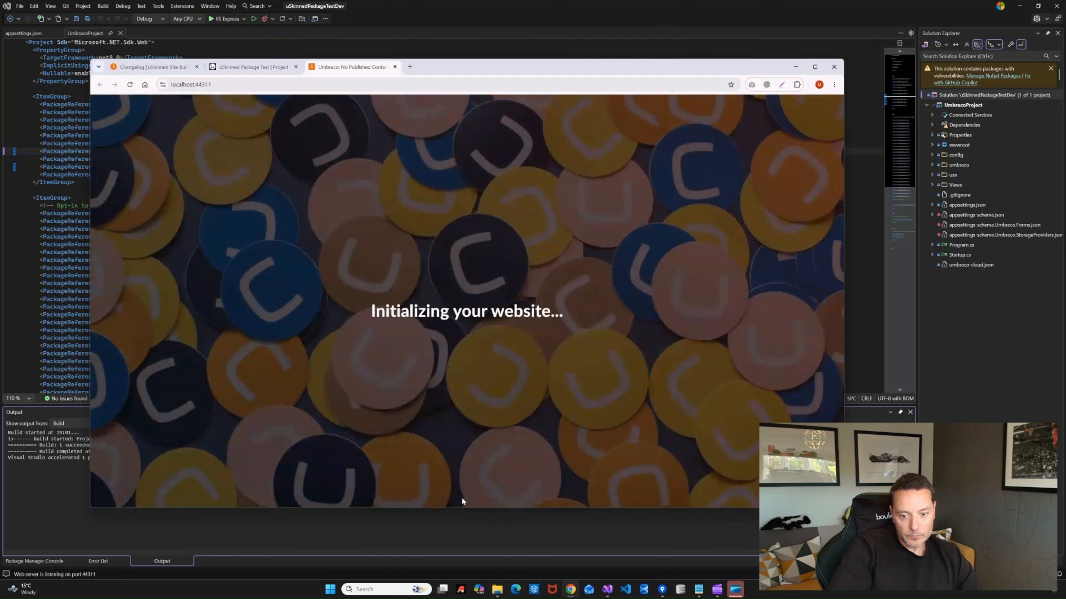
Switch to File Explorer, view the SQLite database files in UmbracoProject's umbraco/Data folder, and move the window aside
{"action": "mouse_move", "coordinate": [497, 589]}
{"action": "left_click", "coordinate": [498, 542]}
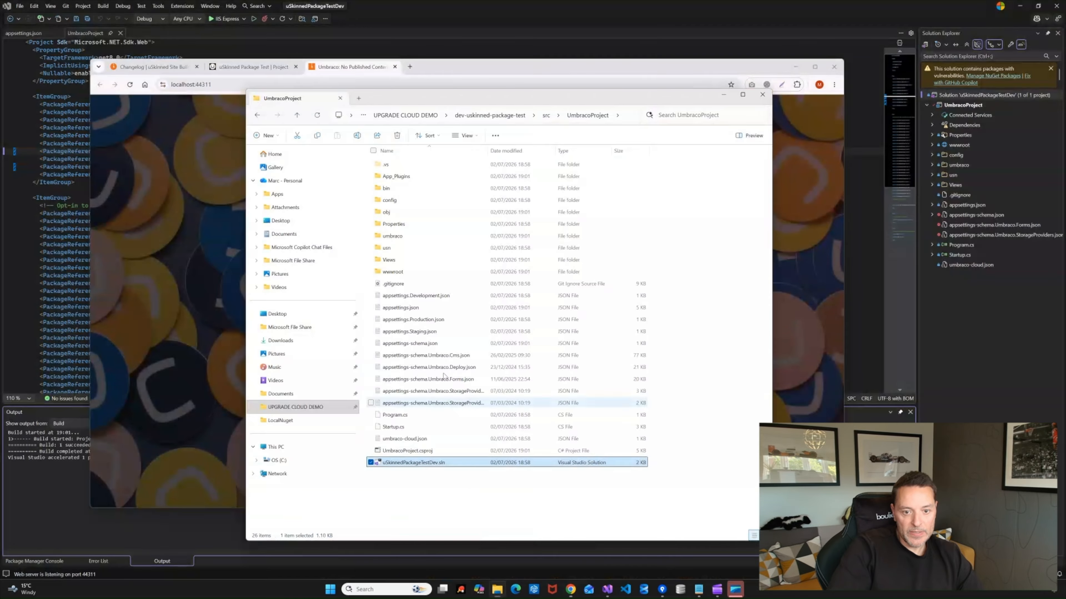
{"action": "double_click", "coordinate": [392, 237]}
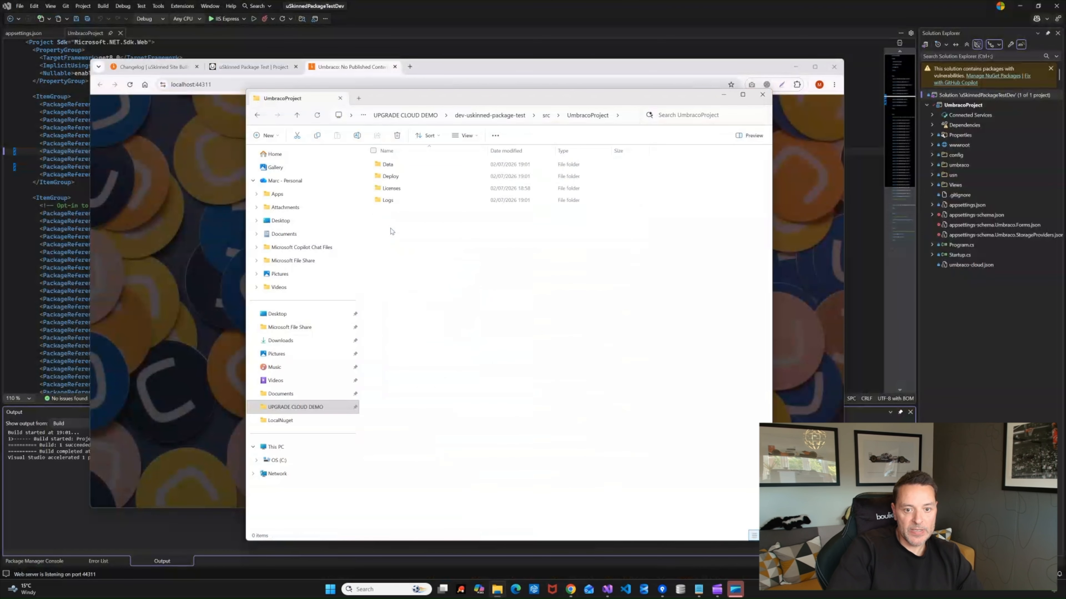
{"action": "double_click", "coordinate": [386, 164]}
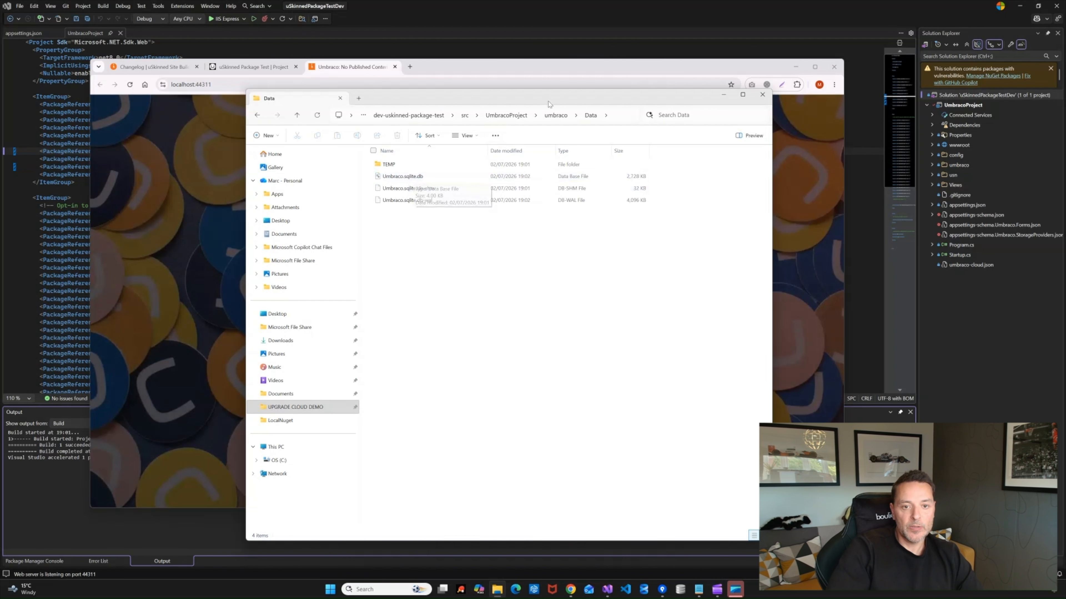
{"action": "left_click_drag", "start_coordinate": [518, 97], "coordinate": [559, 203]}
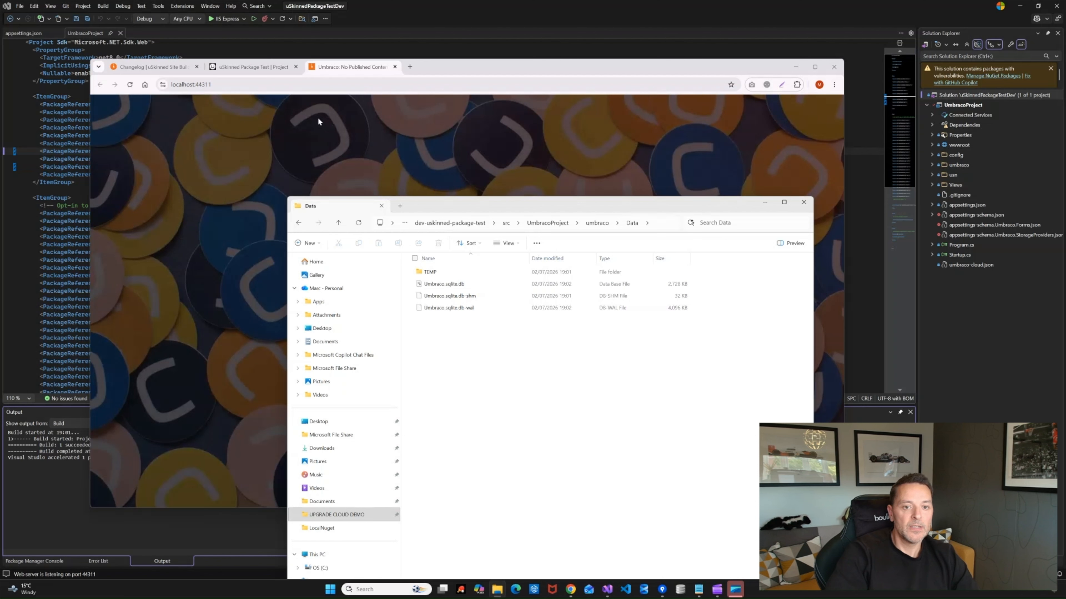
Return to the local site in Chrome and start restoring the website from Umbraco Cloud
{"action": "left_click", "coordinate": [420, 122]}
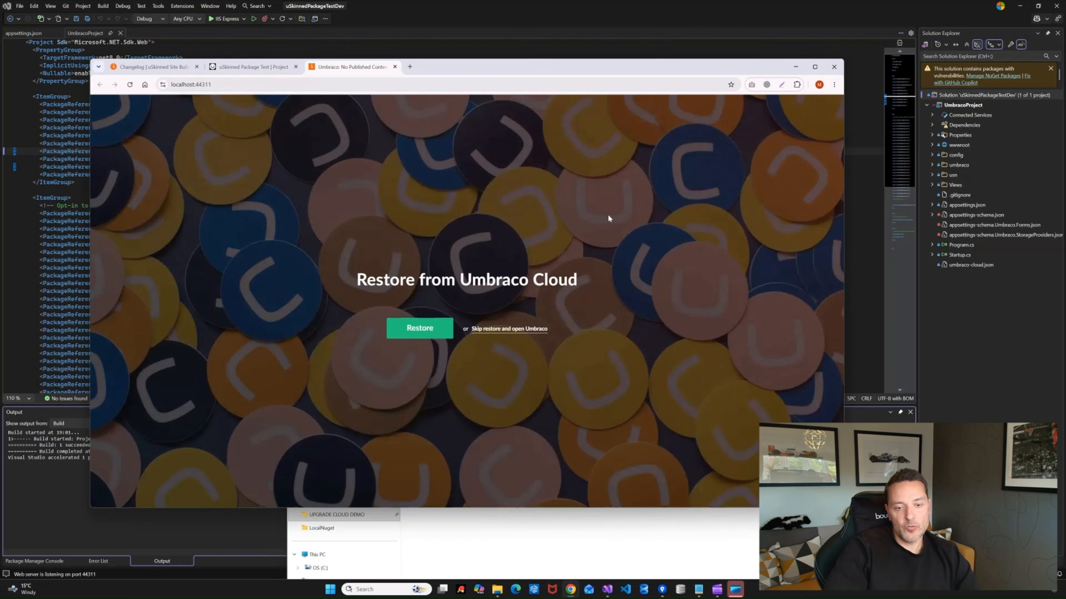
{"action": "left_click_drag", "start_coordinate": [453, 72], "coordinate": [442, 55]}
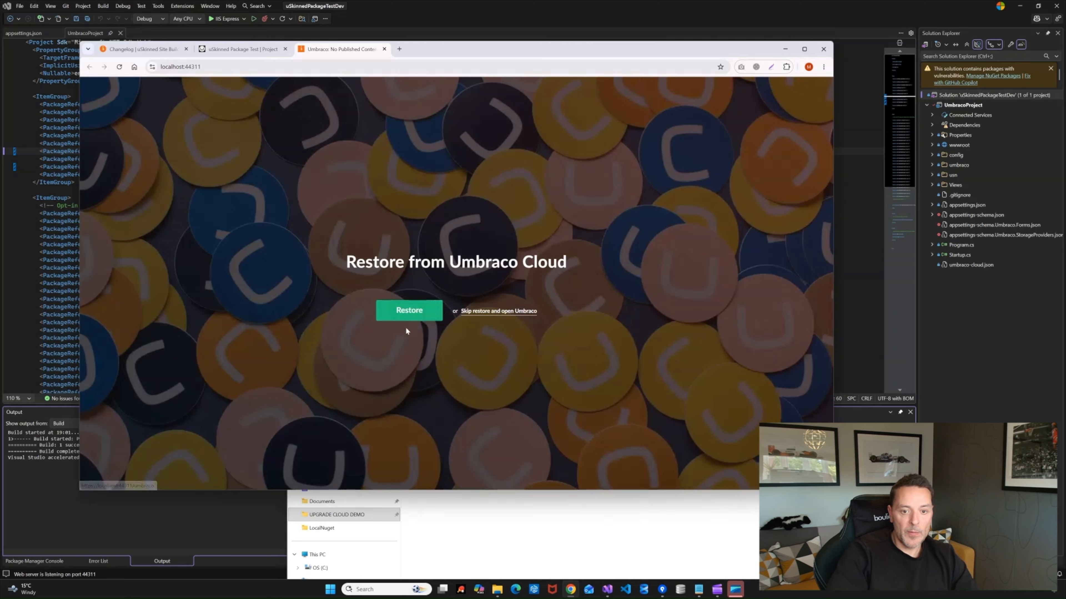
{"action": "left_click", "coordinate": [412, 316]}
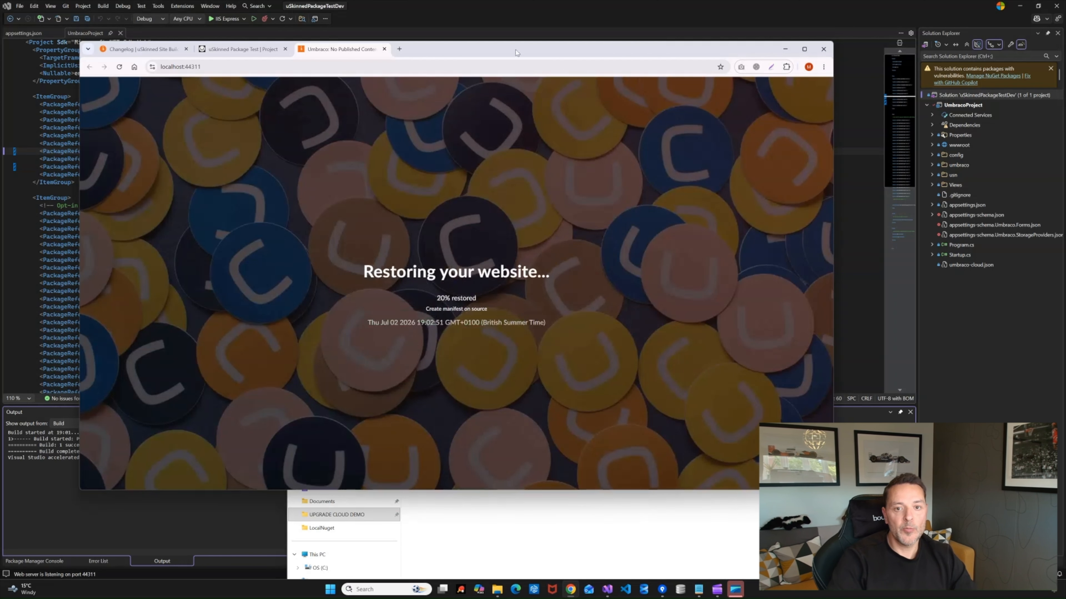
{"action": "left_click_drag", "start_coordinate": [516, 53], "coordinate": [535, 43]}
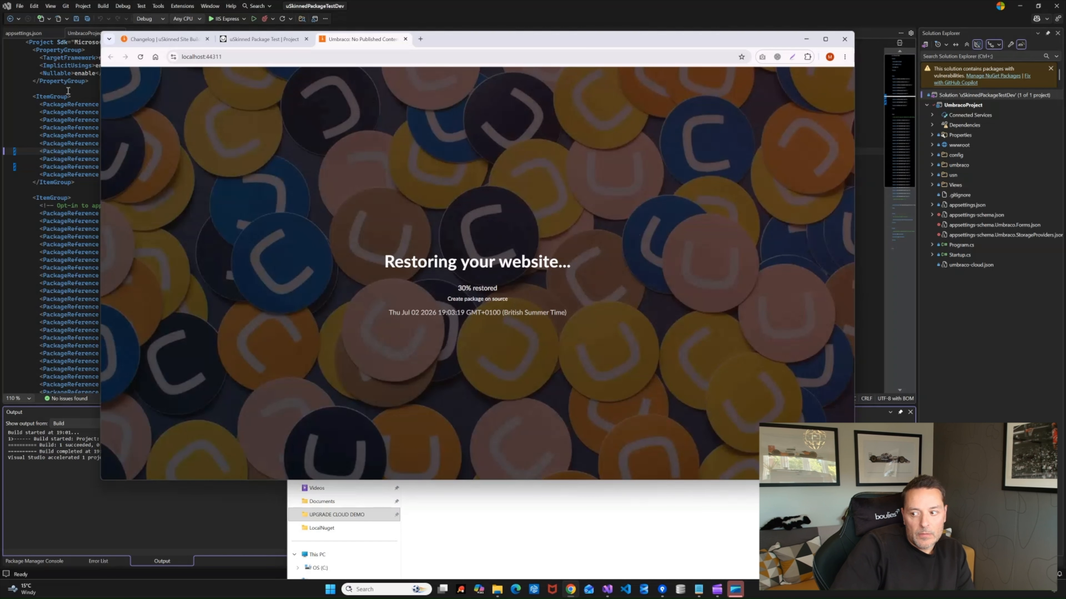
Switch to Visual Studio and select the uSkinnedSiteBuilder package name in the project file
{"action": "left_click", "coordinate": [68, 90]}
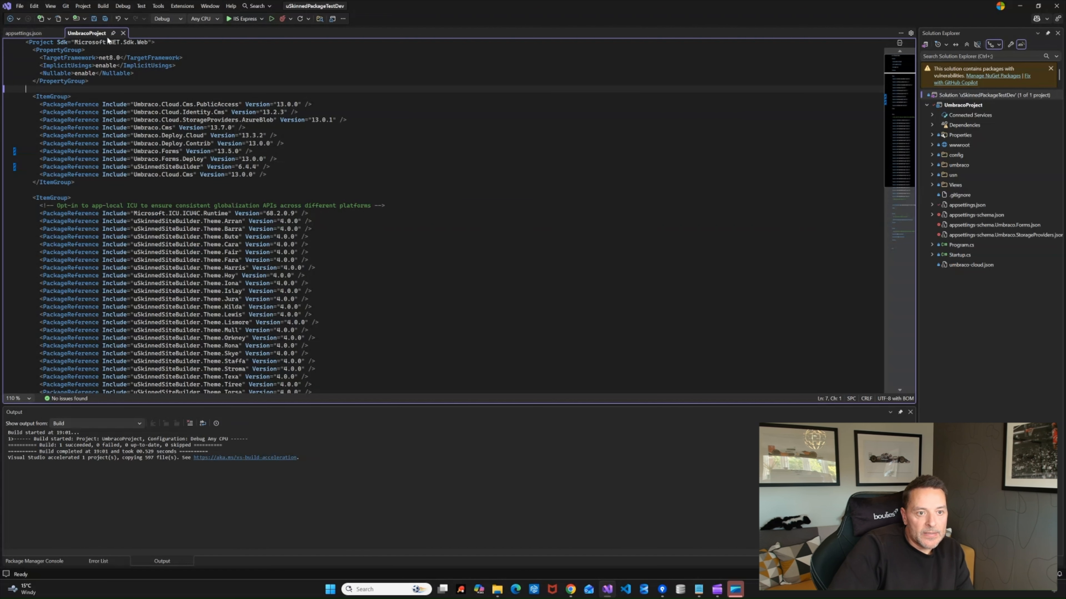
{"action": "double_click", "coordinate": [159, 166]}
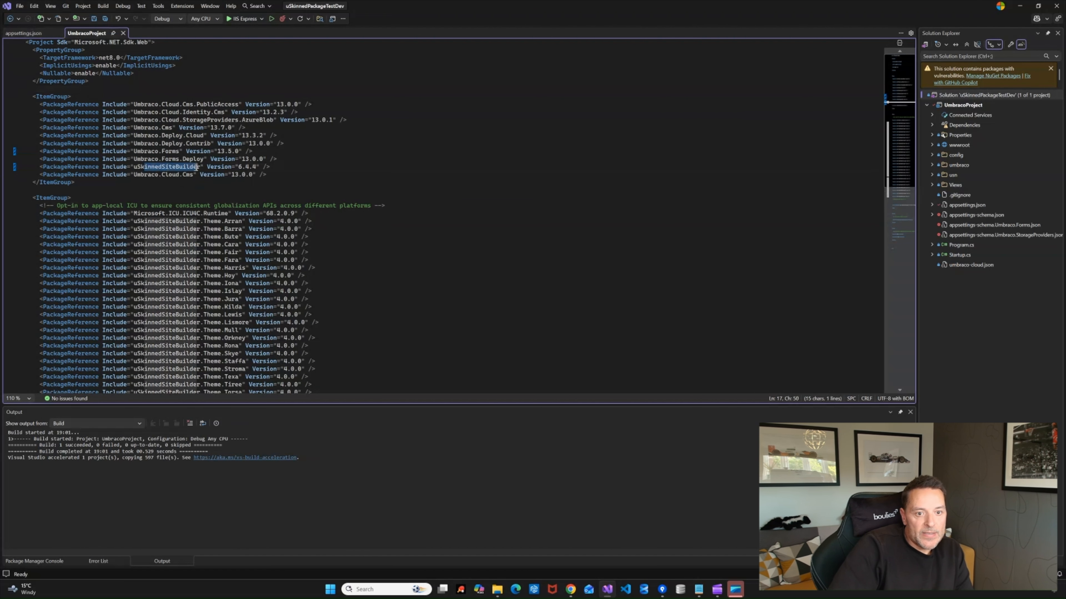
Examine the uSkinnedSiteBuilder version and the commented-out uSync package reference in the project file
{"action": "left_click_drag", "start_coordinate": [239, 166], "coordinate": [254, 166]}
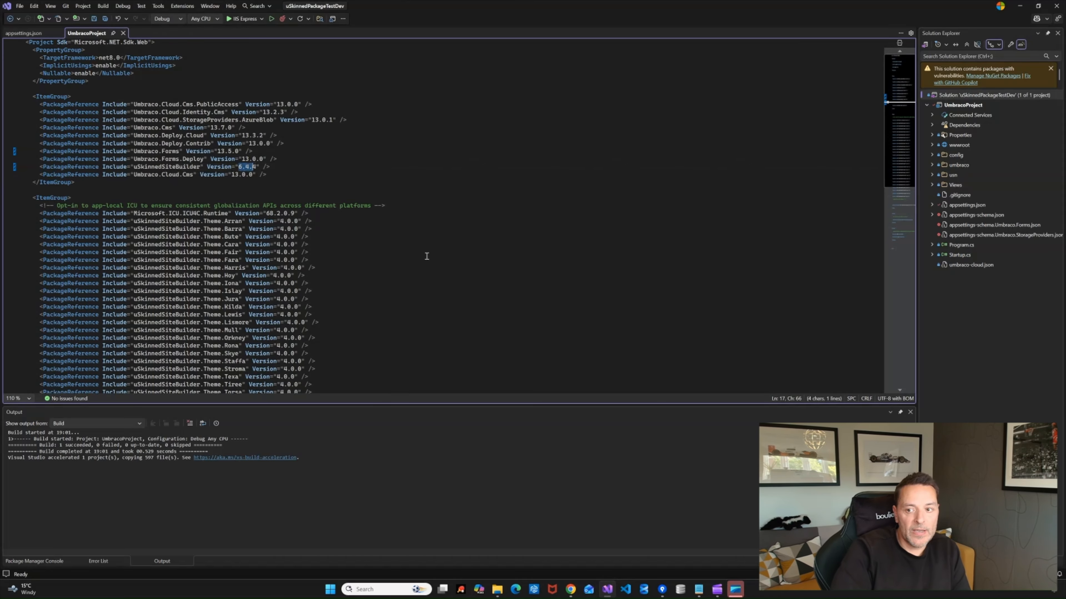
{"action": "scroll", "coordinate": [427, 256], "scroll_direction": "down", "scroll_amount": 3}
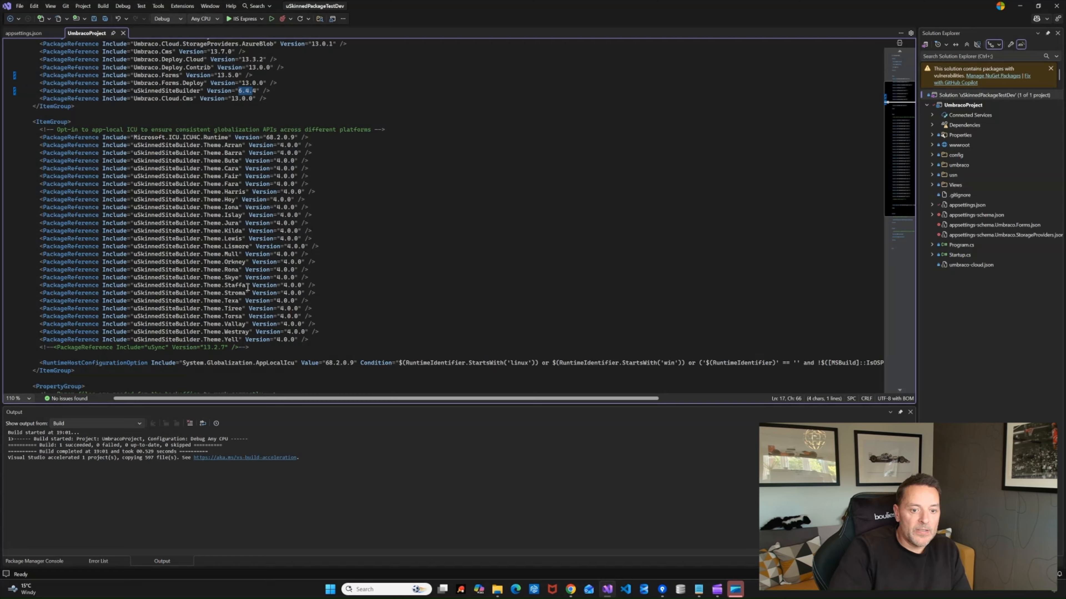
{"action": "left_click_drag", "start_coordinate": [40, 347], "coordinate": [258, 345]}
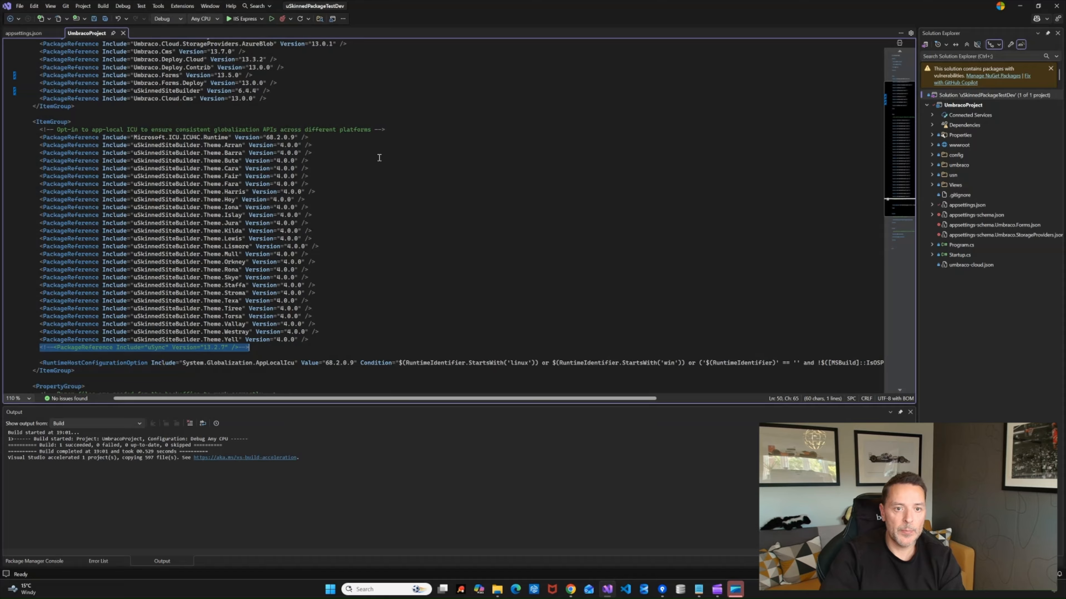
Switch to Chrome, open Umbraco from the restored local site, and sign in with Umbraco ID
{"action": "mouse_move", "coordinate": [569, 595]}
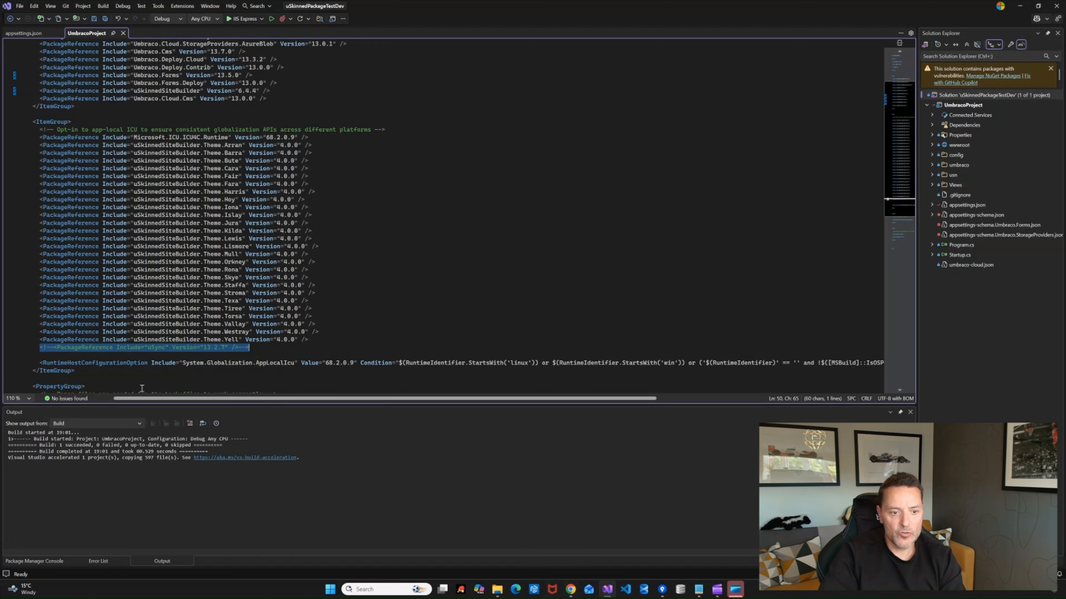
{"action": "left_click", "coordinate": [569, 594]}
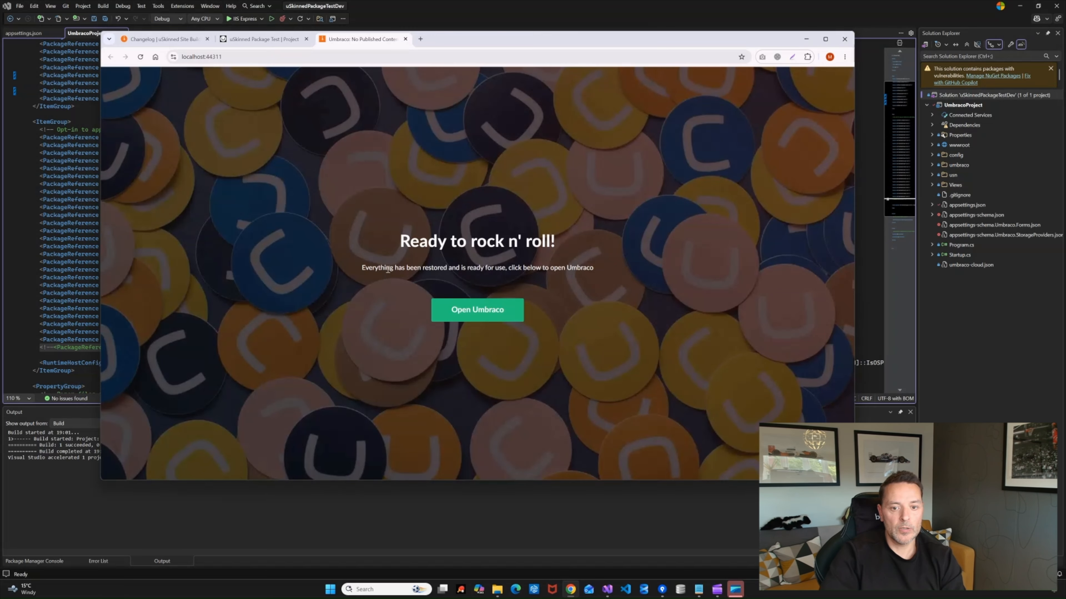
{"action": "left_click", "coordinate": [476, 311]}
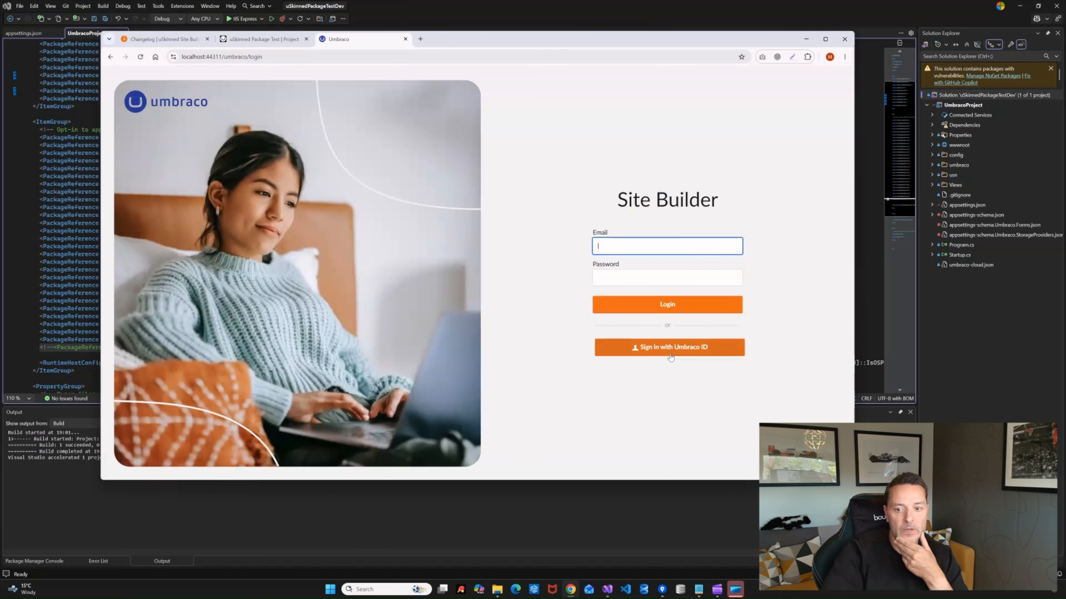
{"action": "left_click", "coordinate": [678, 352]}
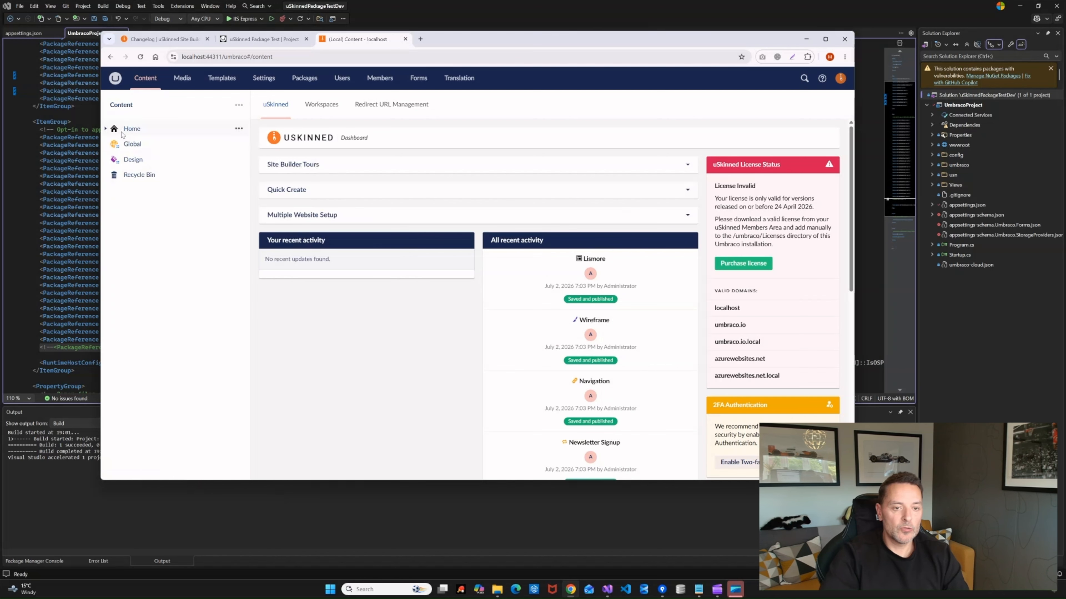
View the Home node's info and its published page, and close both local site tabs
{"action": "left_click", "coordinate": [106, 130]}
{"action": "left_click", "coordinate": [105, 130]}
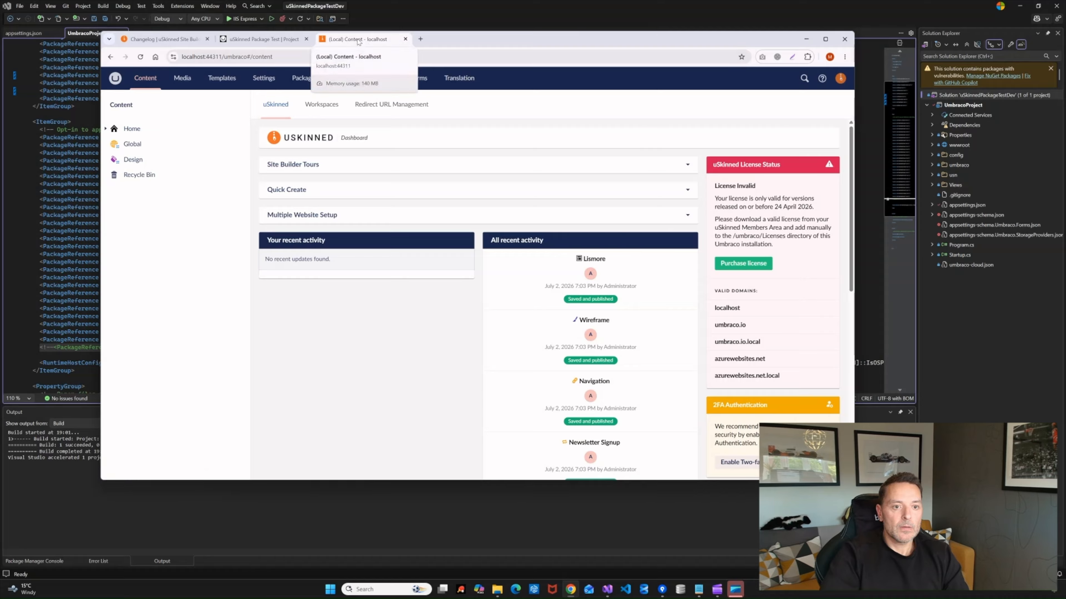
{"action": "left_click", "coordinate": [131, 128]}
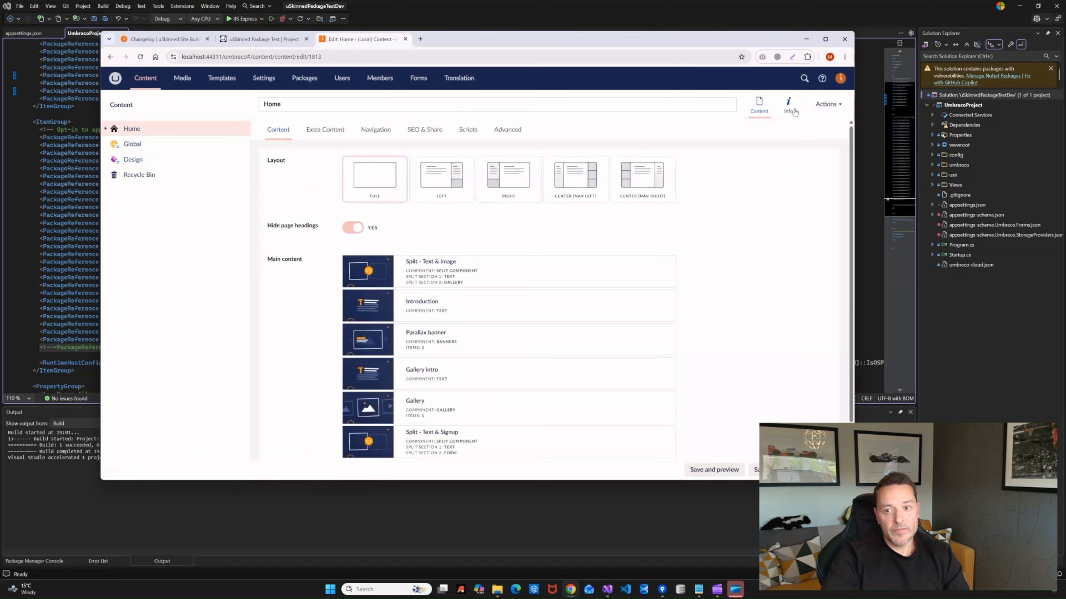
{"action": "left_click", "coordinate": [792, 110]}
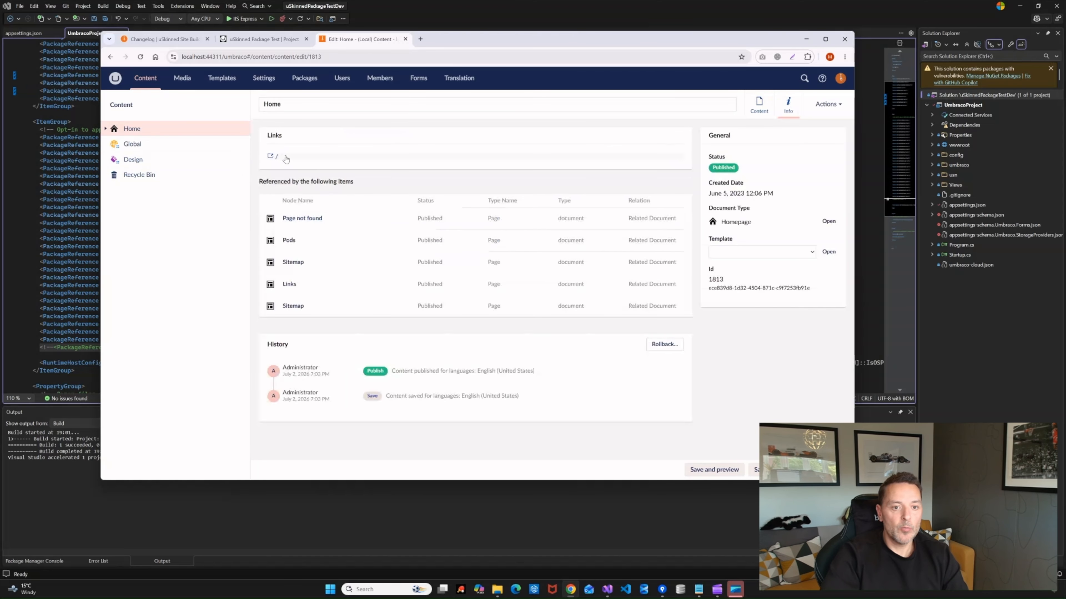
{"action": "left_click", "coordinate": [286, 157]}
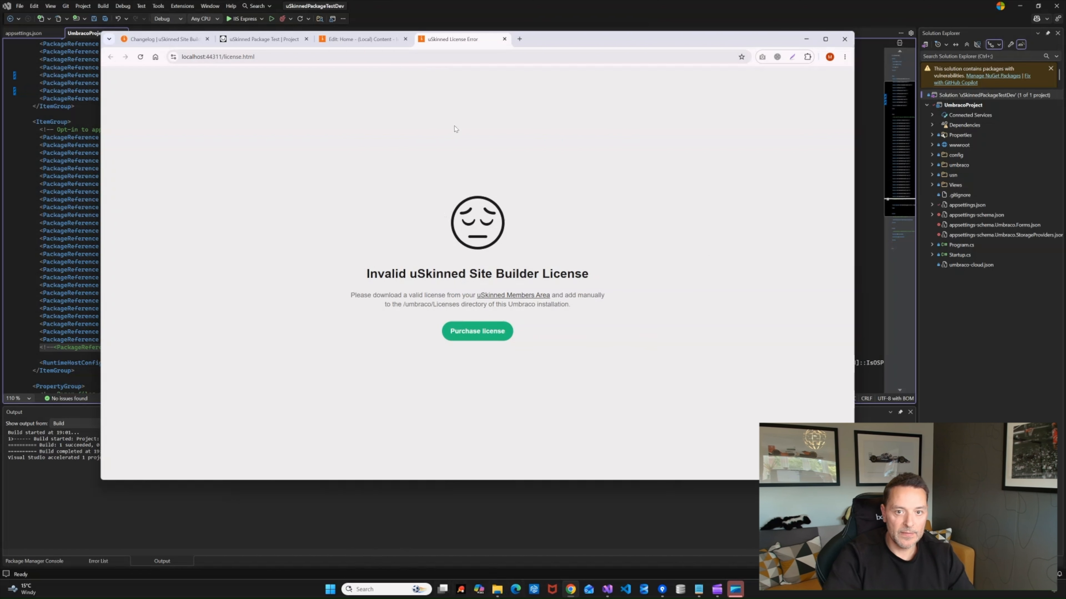
{"action": "left_click", "coordinate": [504, 39]}
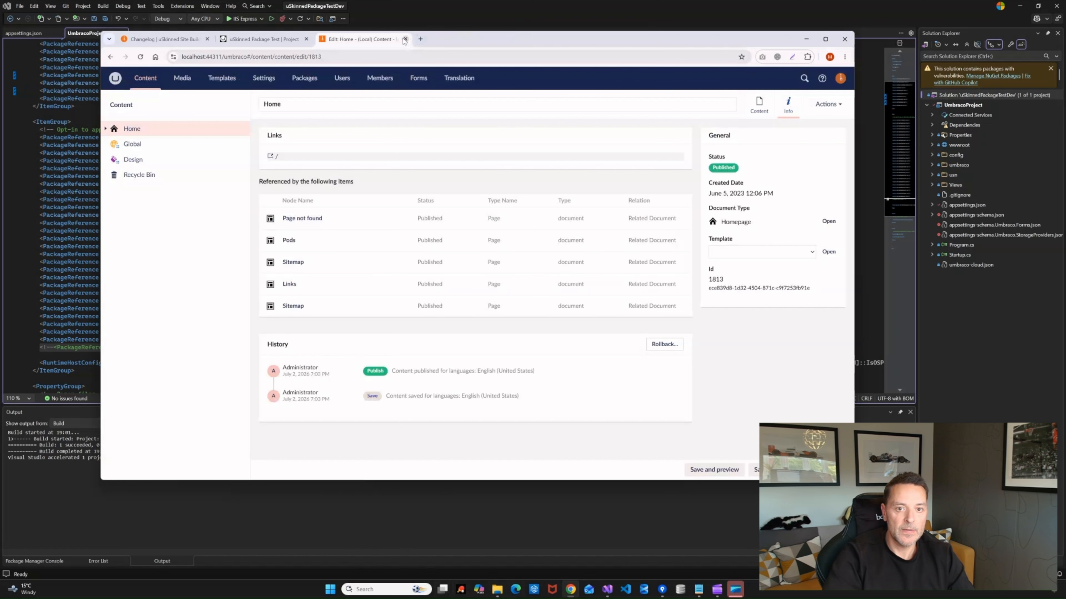
{"action": "left_click", "coordinate": [405, 39]}
Switch to File Explorer and copy uskinned-site-builder.lic from the UPGRADE CLOUD DEMO folder
{"action": "left_click", "coordinate": [496, 589]}
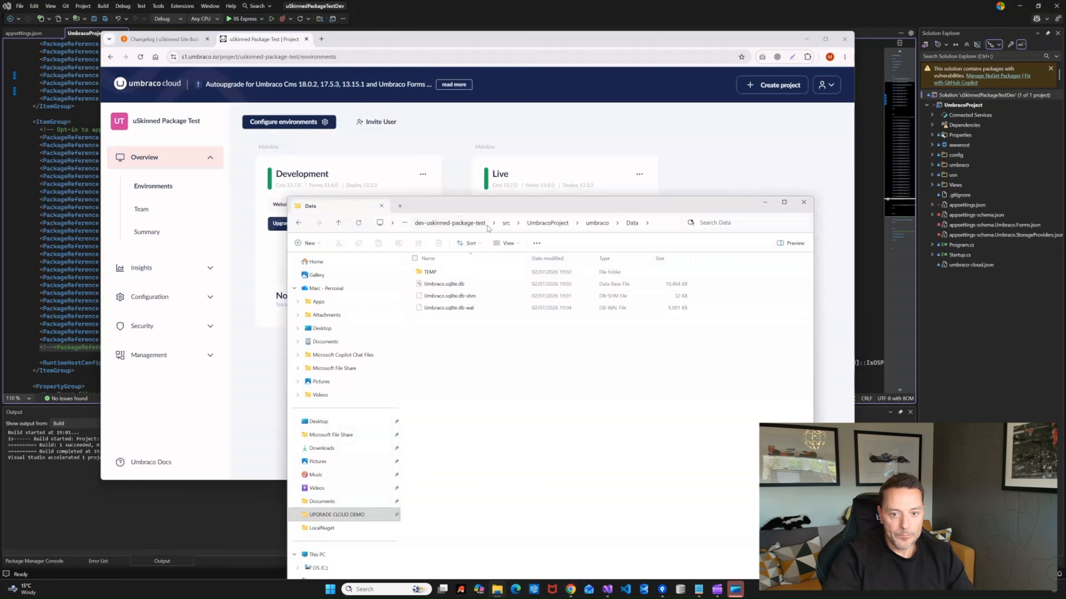
{"action": "left_click", "coordinate": [450, 222]}
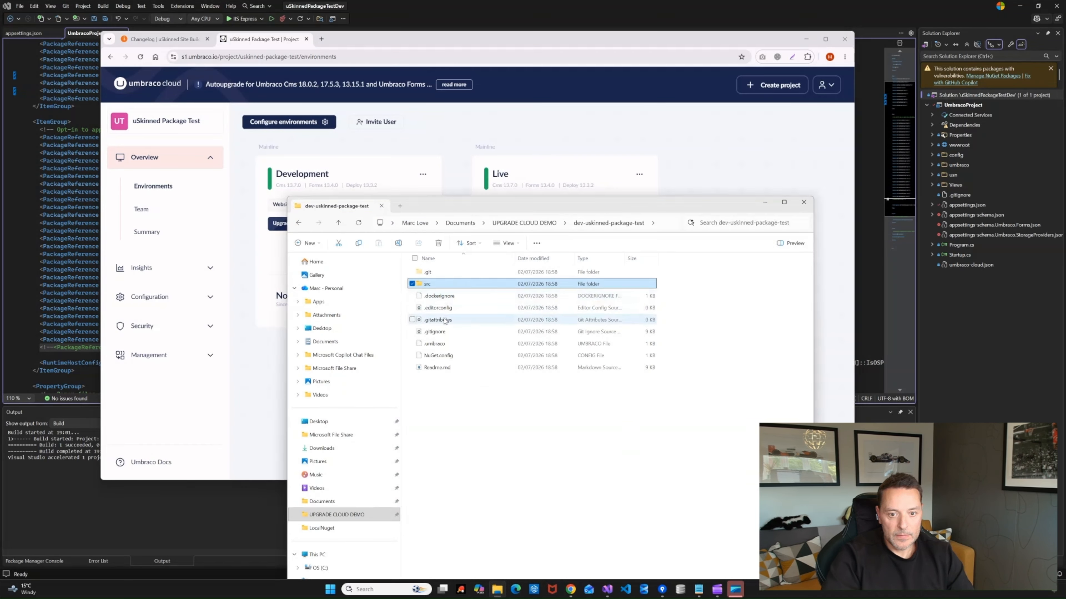
{"action": "left_click", "coordinate": [525, 223]}
{"action": "left_click", "coordinate": [432, 286]}
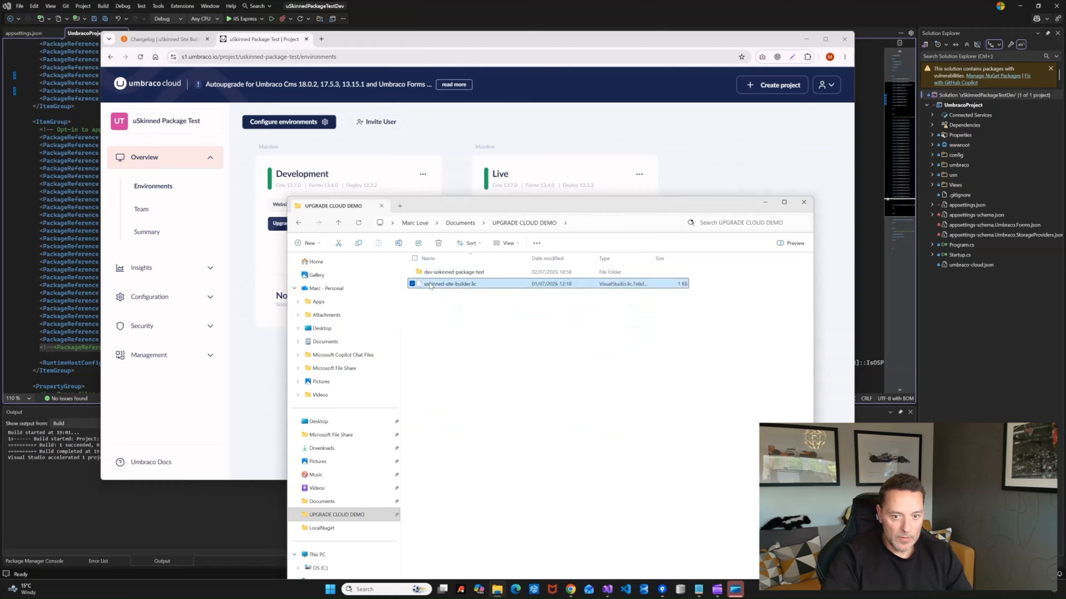
Paste the licence file into UmbracoProject's umbraco/Licenses folder in dev-uskinned-package-test, replacing the existing file
{"action": "double_click", "coordinate": [444, 272]}
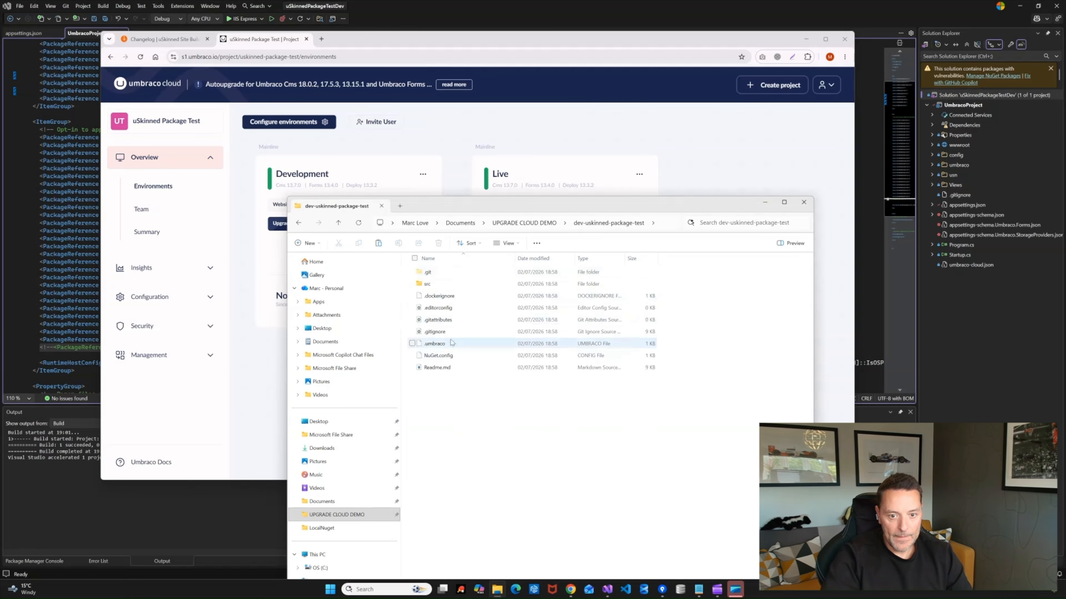
{"action": "double_click", "coordinate": [432, 285]}
{"action": "double_click", "coordinate": [432, 275]}
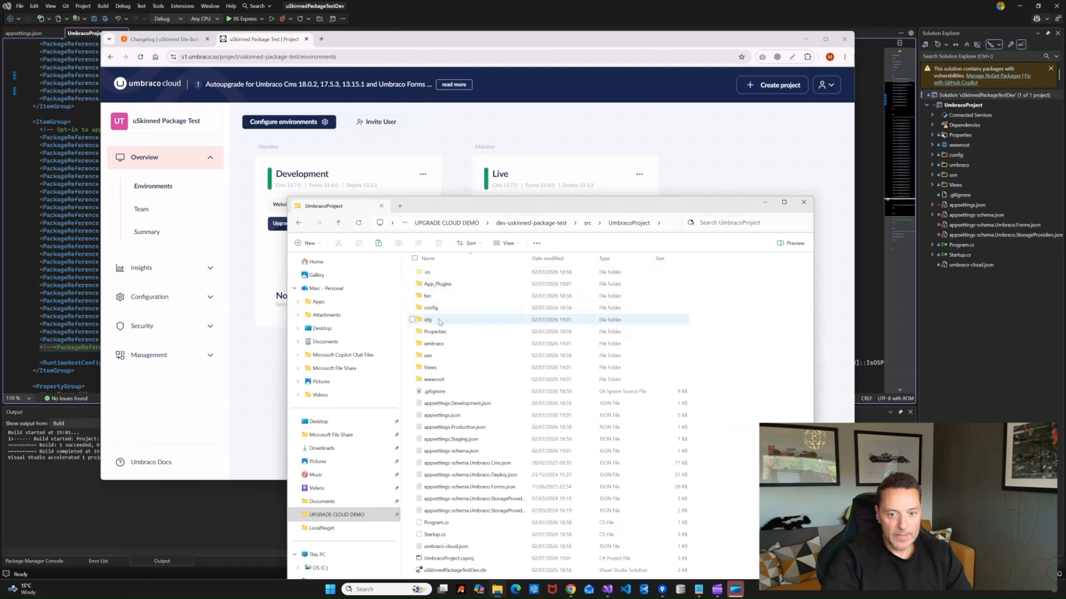
{"action": "double_click", "coordinate": [433, 343]}
{"action": "double_click", "coordinate": [432, 296]}
{"action": "right_click", "coordinate": [528, 429]}
{"action": "left_click", "coordinate": [530, 433]}
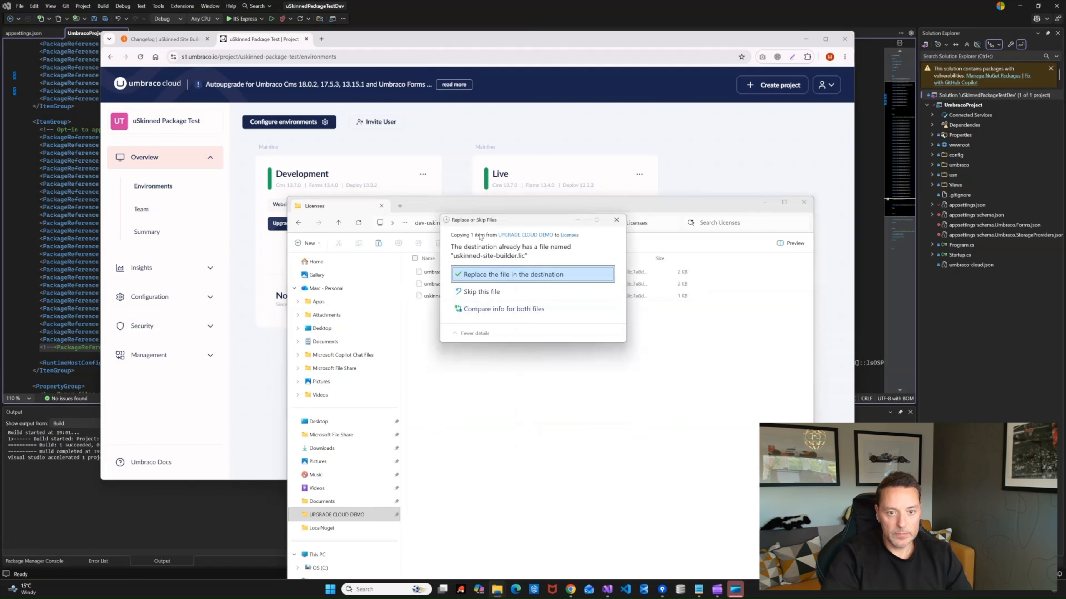
{"action": "left_click", "coordinate": [501, 272]}
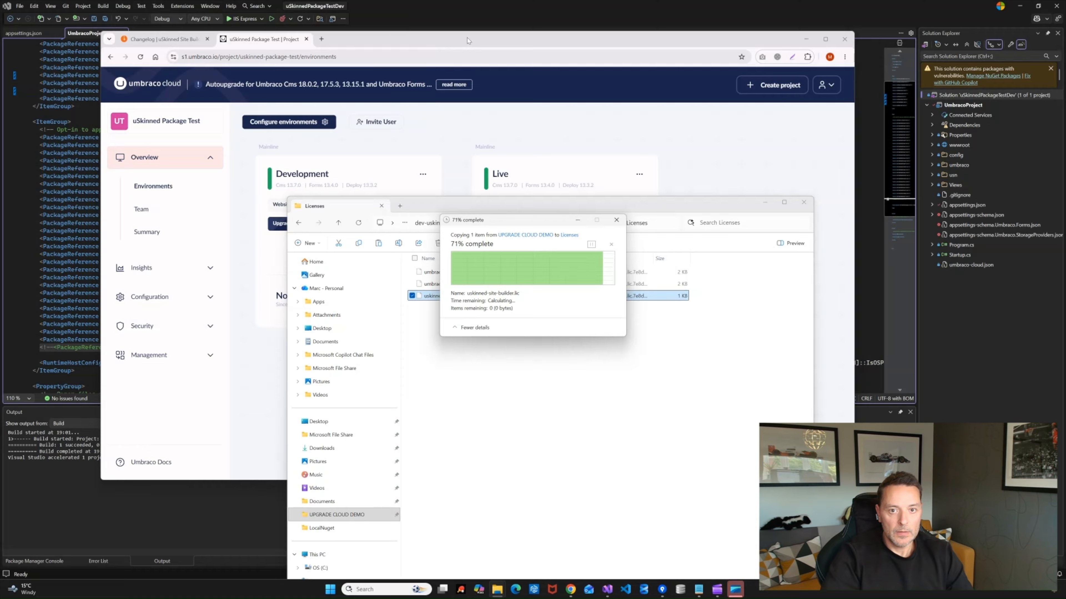
Switch to Visual Studio, build the solution, and run the site locally without debugging
{"action": "left_click", "coordinate": [469, 12]}
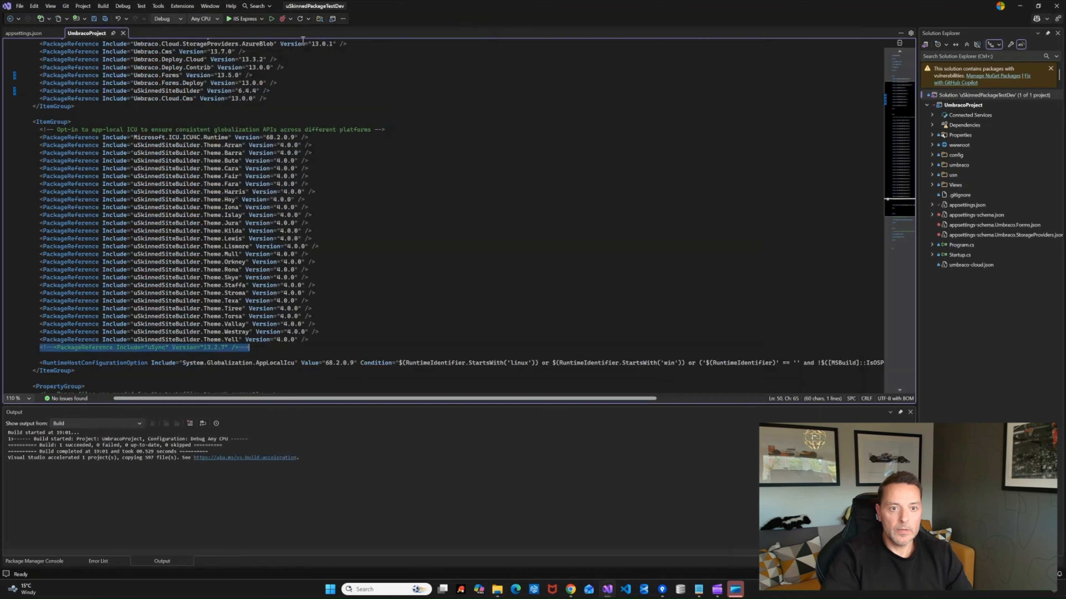
{"action": "left_click", "coordinate": [271, 19]}
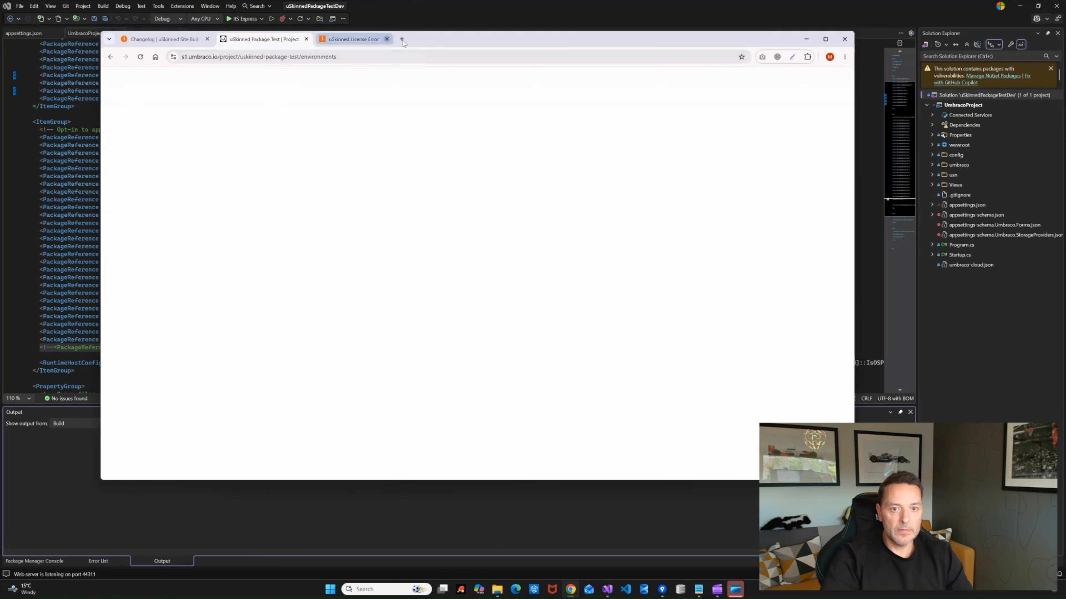
{"action": "right_click", "coordinate": [960, 93]}
{"action": "left_click", "coordinate": [945, 101]}
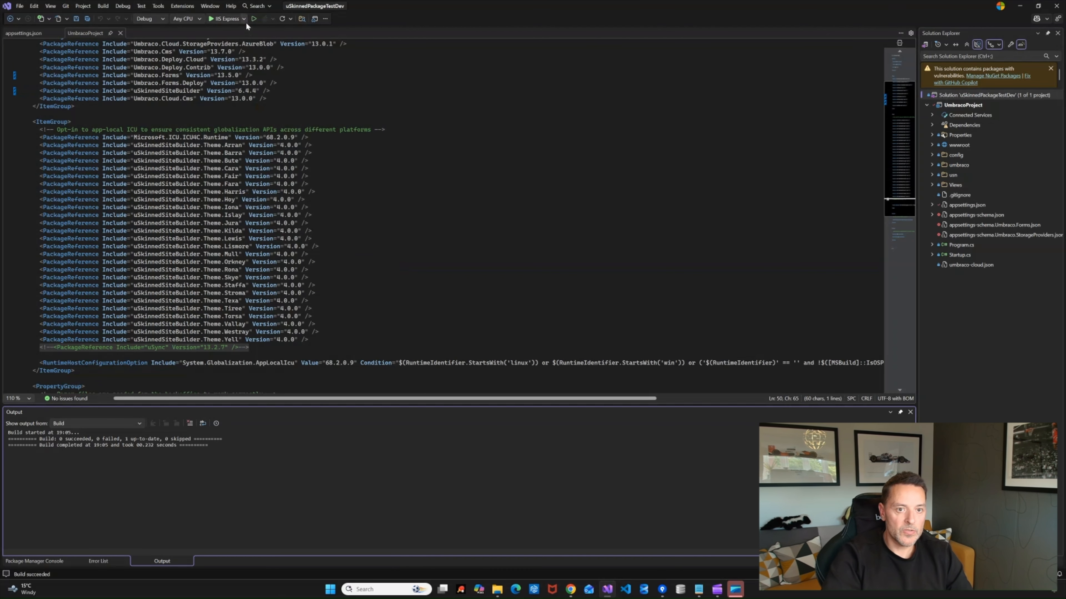
{"action": "left_click", "coordinate": [254, 20]}
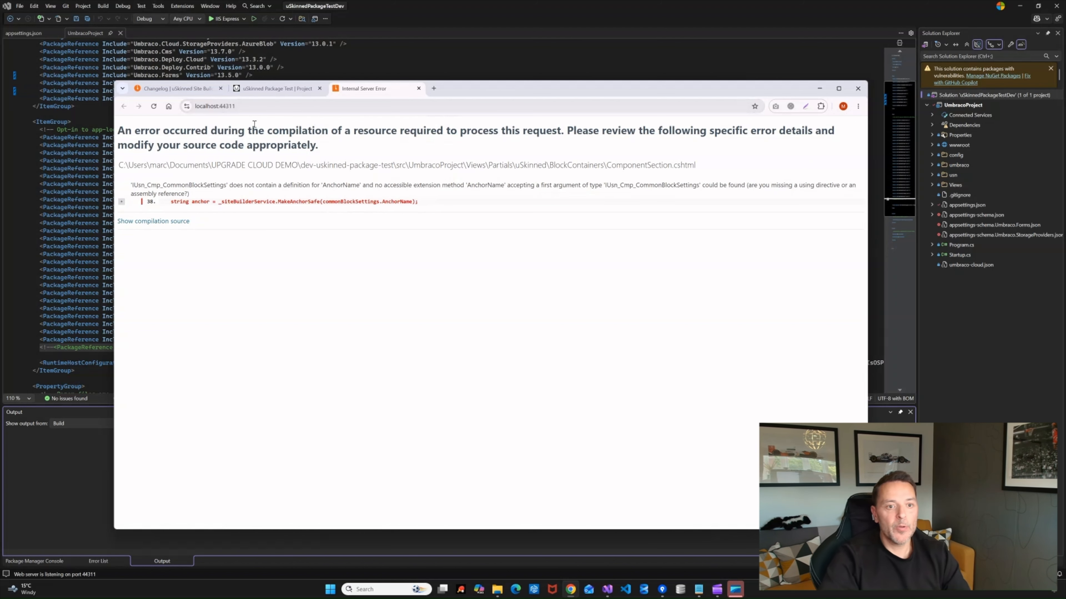
{"action": "left_click", "coordinate": [266, 106]}
{"action": "left_click", "coordinate": [266, 106]}
{"action": "type", "text": "/umbraco"}
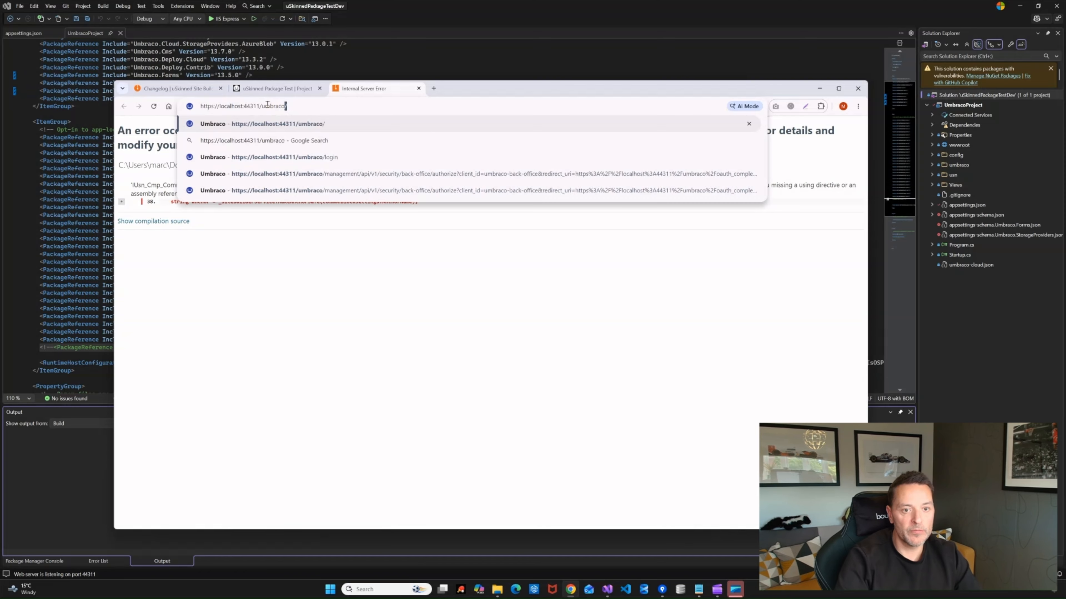
{"action": "type", "text": "/"}
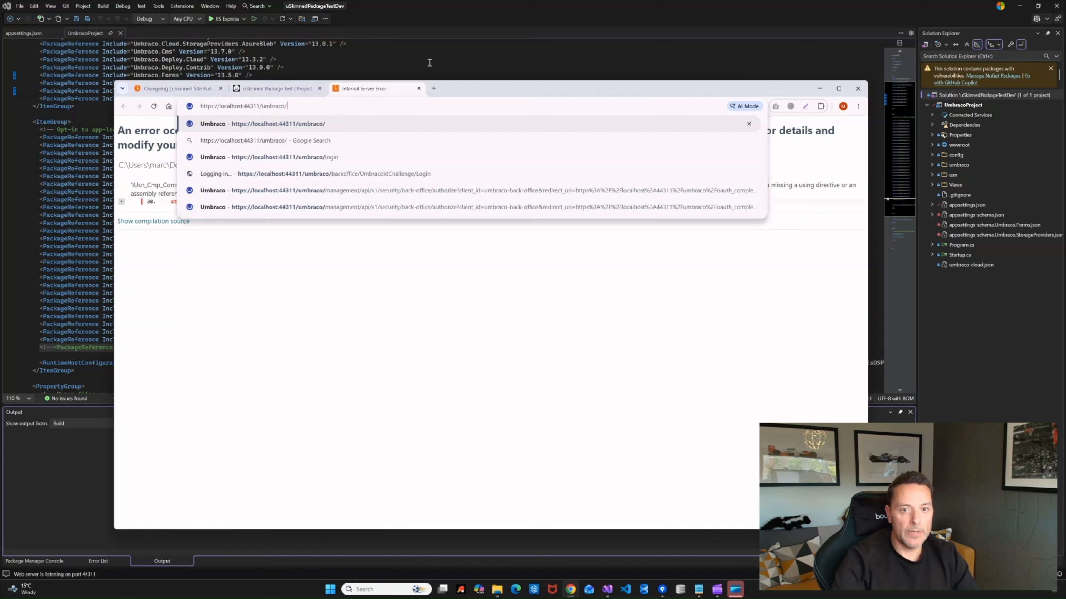
{"action": "left_click", "coordinate": [418, 88]}
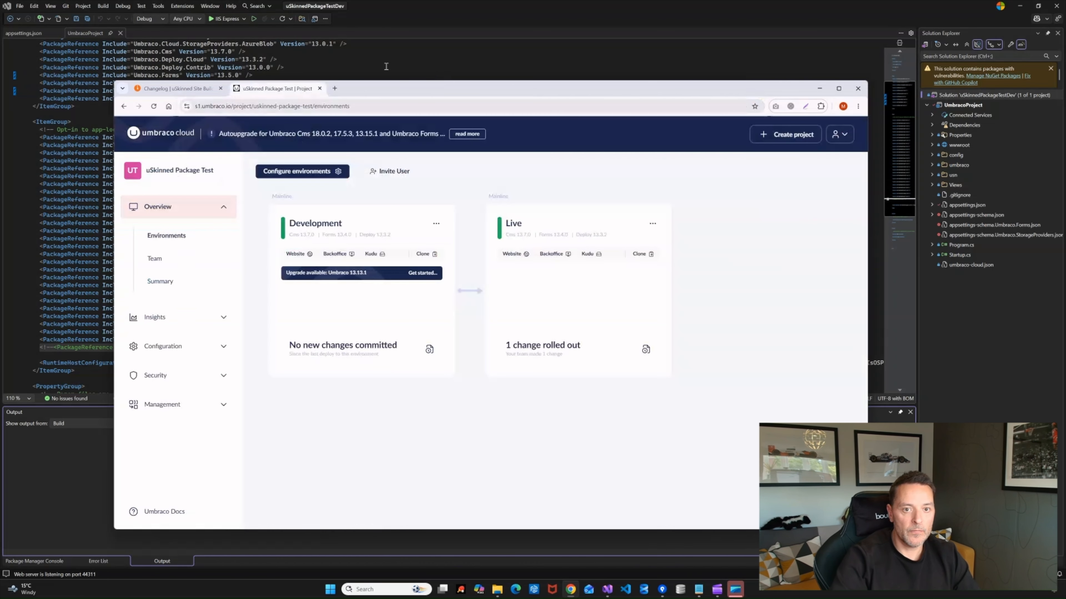
Uncomment the uSync package reference in the Visual Studio project file and set its version to 13.3.2
{"action": "left_click", "coordinate": [384, 63]}
{"action": "left_click", "coordinate": [59, 346]}
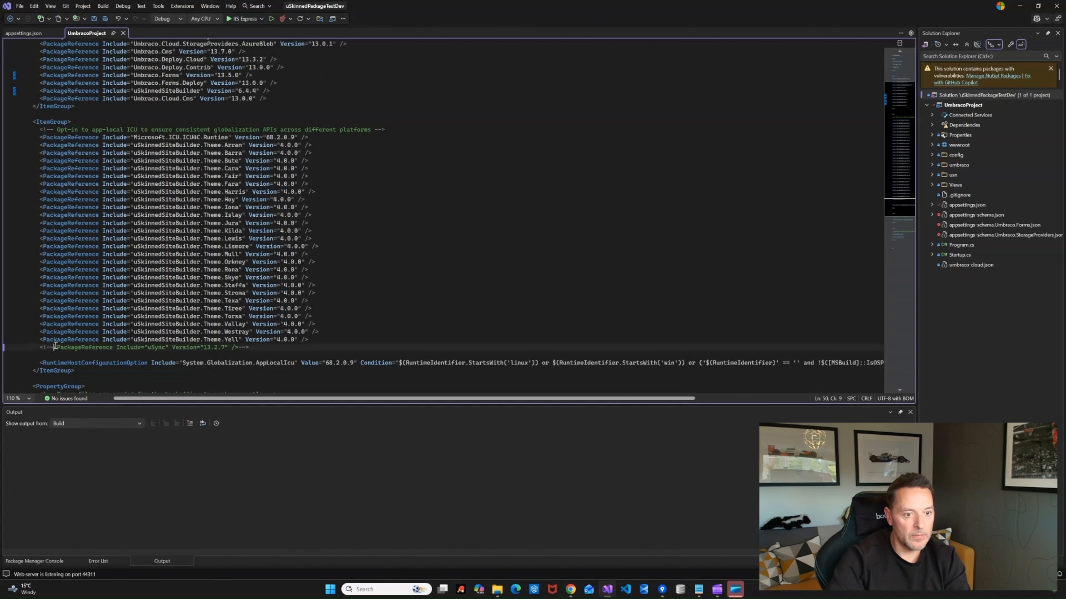
{"action": "key", "text": "BackSpace"}
{"action": "key", "text": "BackSpace"}
{"action": "key", "text": "BackSpace"}
{"action": "key", "text": "BackSpace"}
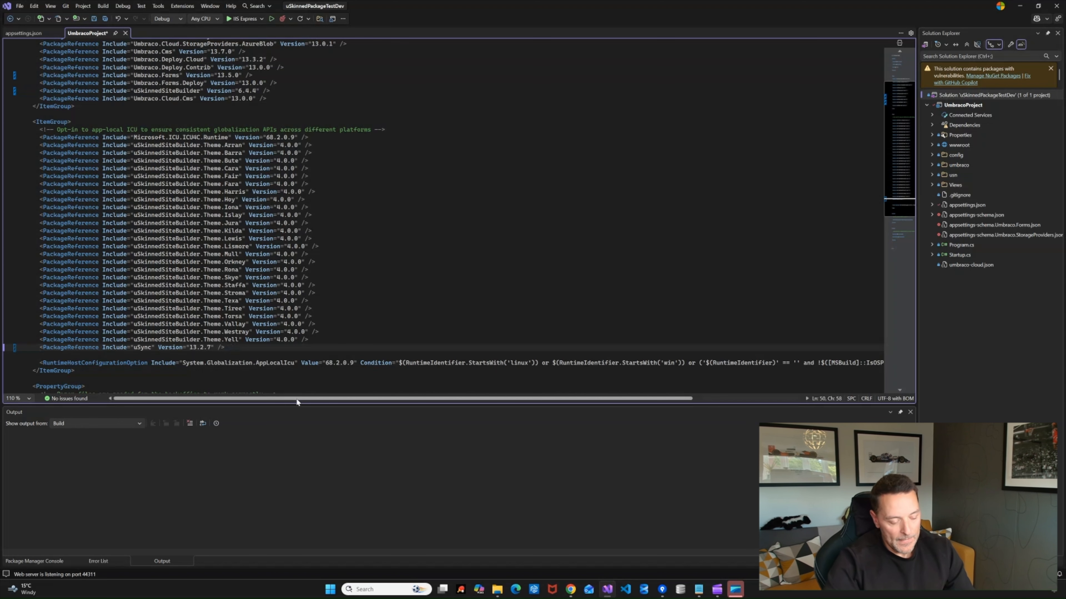
{"action": "key", "text": "ctrl+s"}
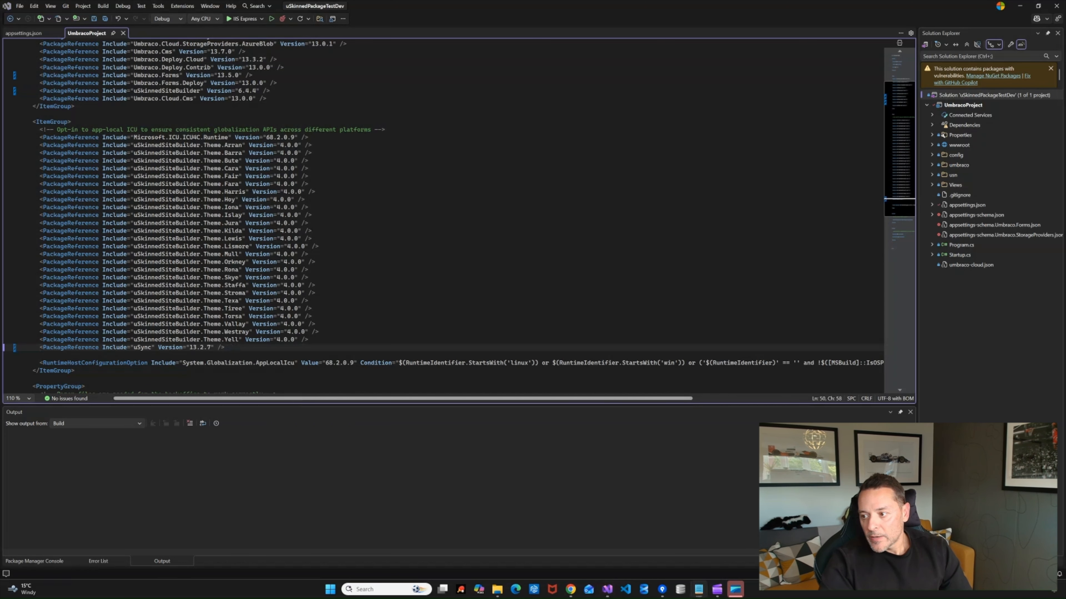
{"action": "left_click_drag", "start_coordinate": [189, 347], "coordinate": [207, 349]}
{"action": "type", "text": "13.3.2"}
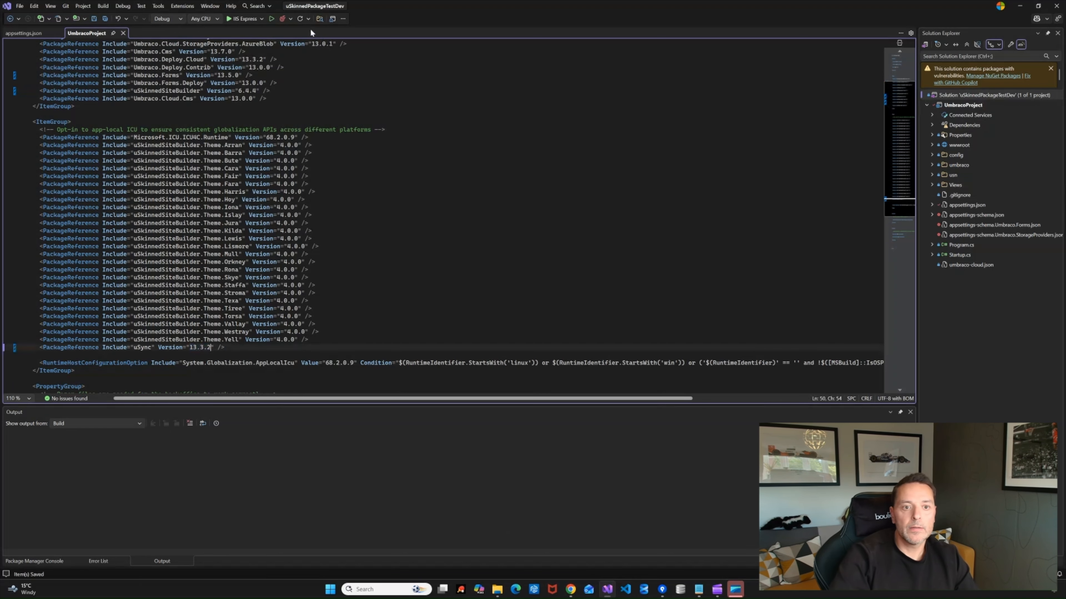
Run the site without debugging, open its backoffice at localhost:44311/umbraco/, and reposition the browser window
{"action": "left_click", "coordinate": [272, 18]}
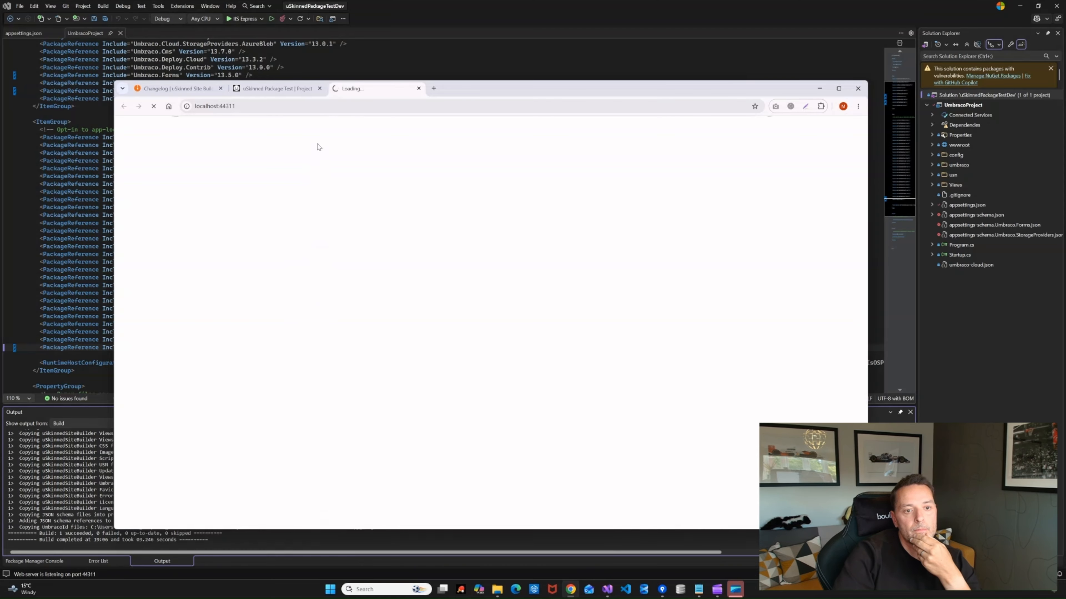
{"action": "left_click_drag", "start_coordinate": [488, 88], "coordinate": [499, 78]}
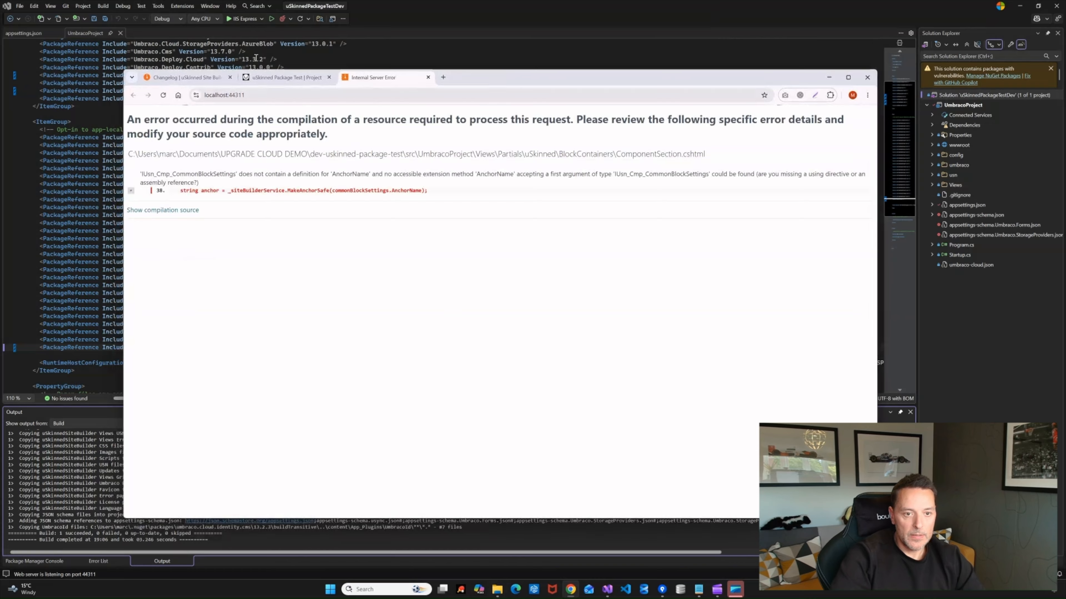
{"action": "left_click", "coordinate": [300, 94]}
{"action": "left_click", "coordinate": [300, 94]}
{"action": "type", "text": "/umbraco/"}
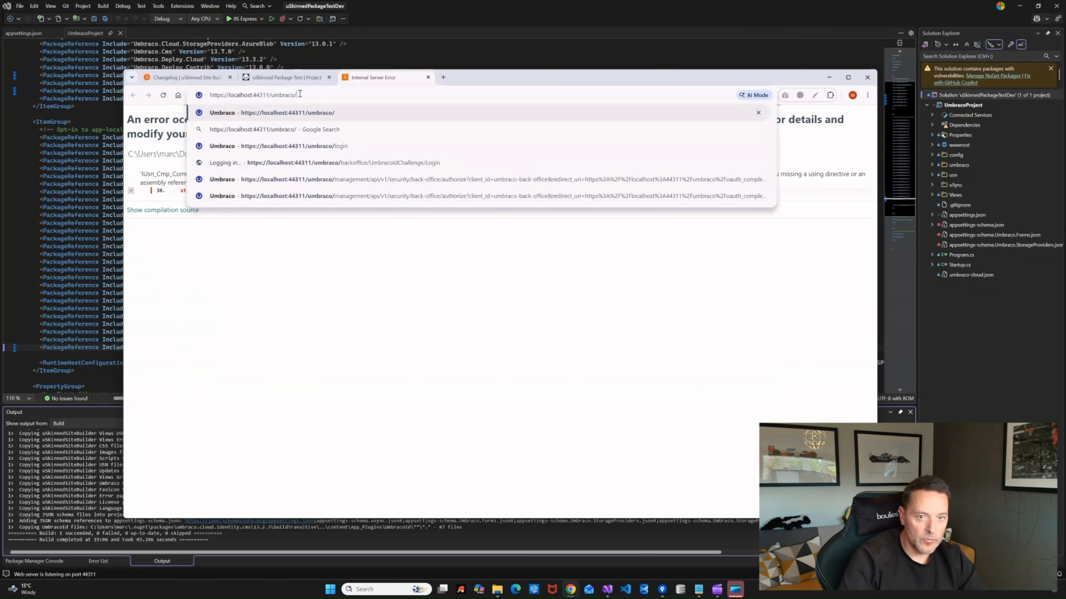
{"action": "key", "text": "Return"}
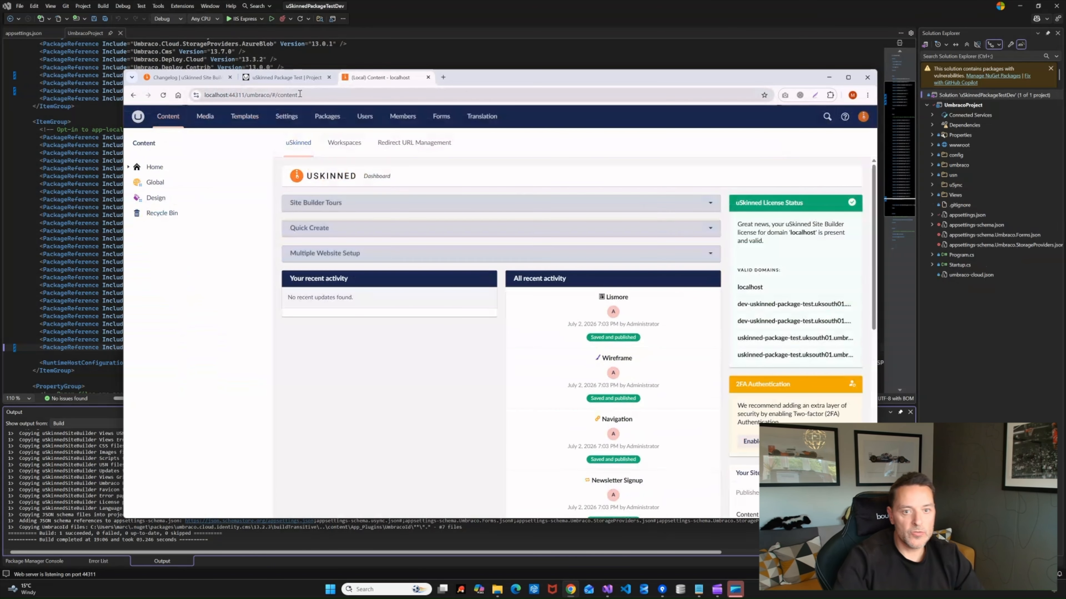
{"action": "left_click_drag", "start_coordinate": [561, 85], "coordinate": [551, 59]}
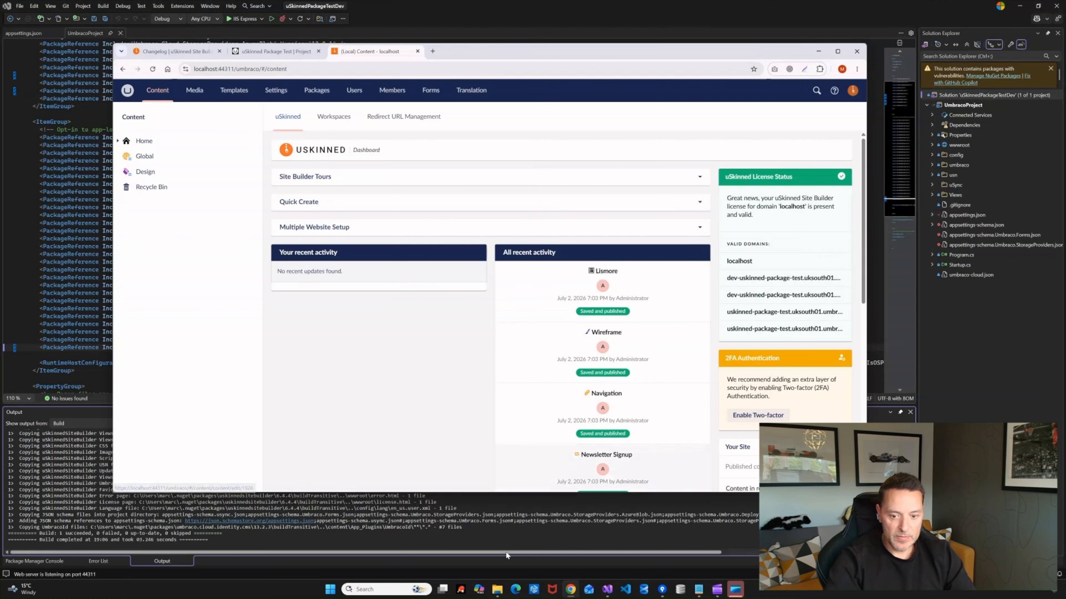
In File Explorer, copy all the view files from UmbracoProject's usn/updates/6_4_4/Views folder
{"action": "mouse_move", "coordinate": [496, 589]}
{"action": "left_click", "coordinate": [492, 551]}
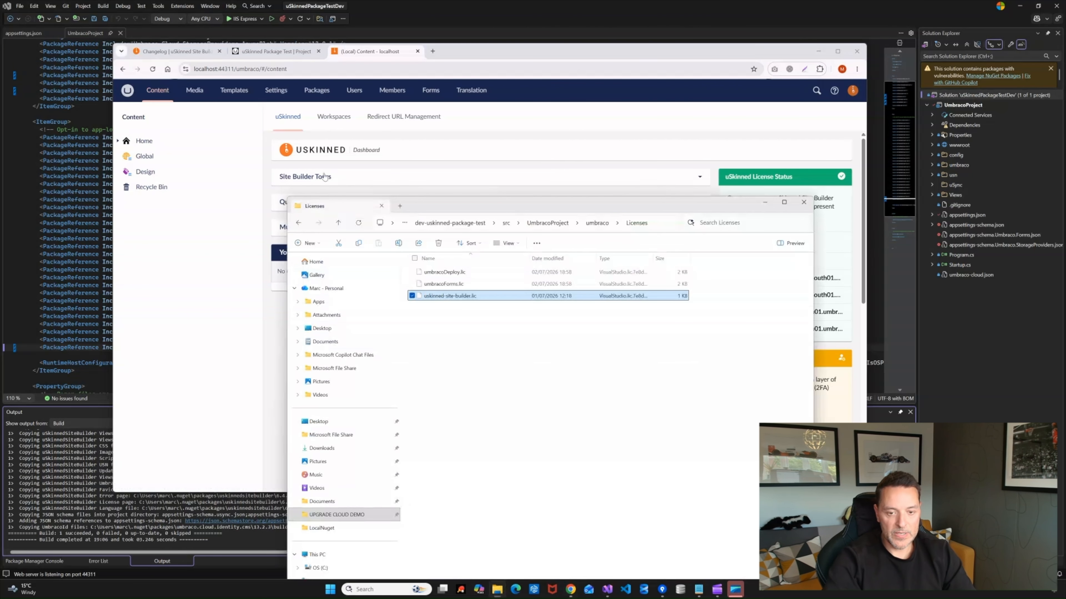
{"action": "left_click_drag", "start_coordinate": [591, 208], "coordinate": [539, 156]}
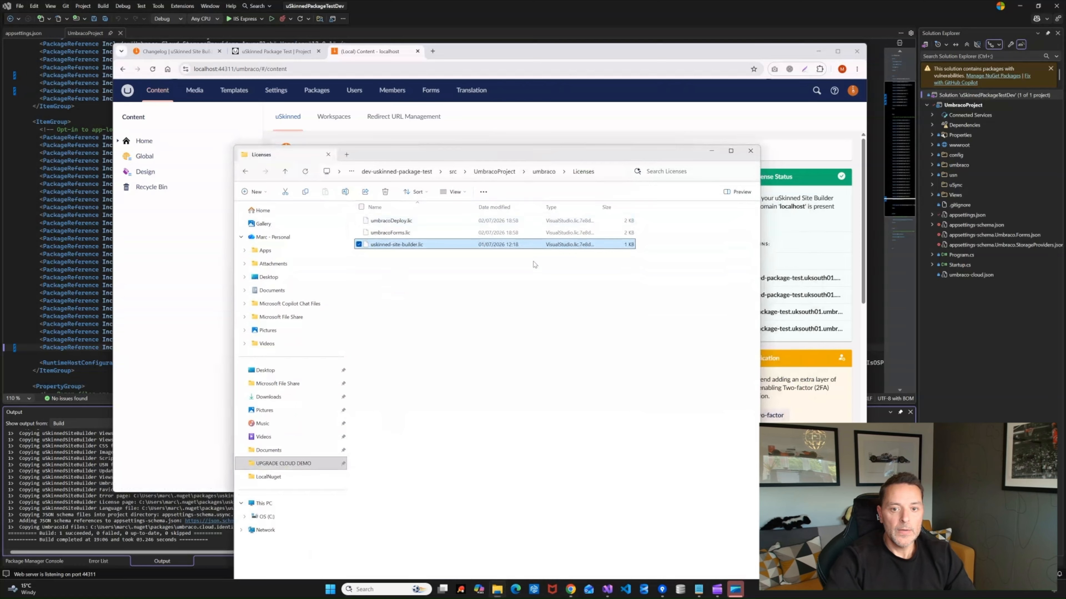
{"action": "left_click", "coordinate": [494, 172]}
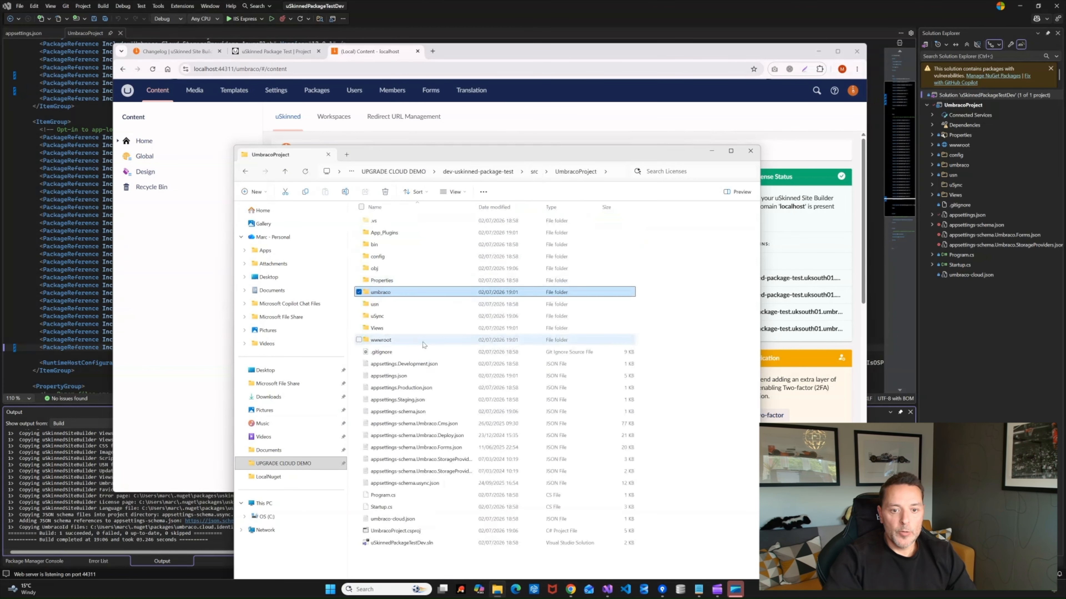
{"action": "double_click", "coordinate": [375, 305]}
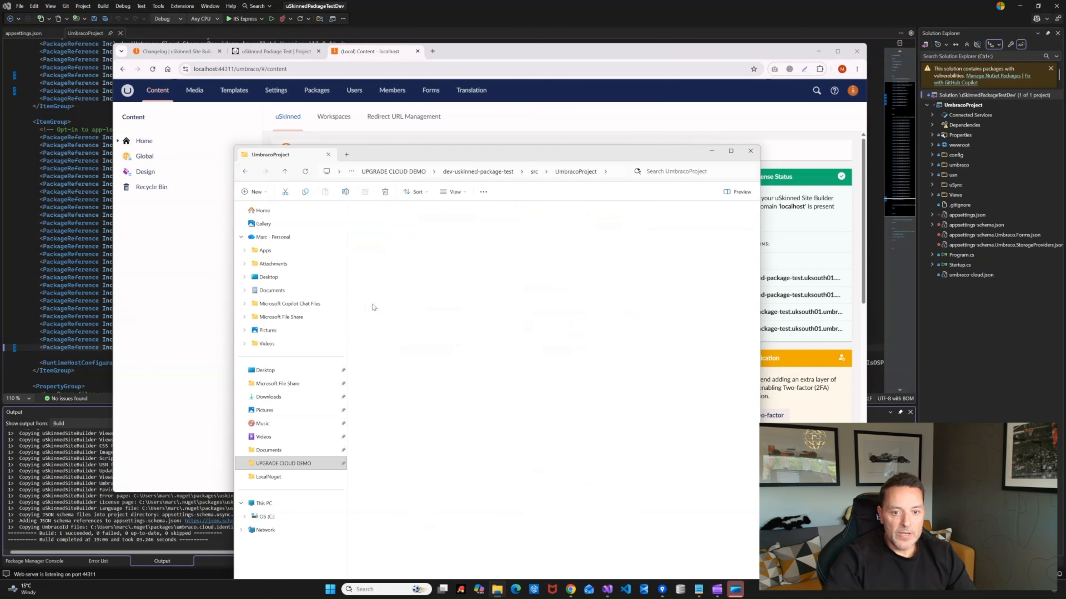
{"action": "double_click", "coordinate": [378, 220]}
{"action": "double_click", "coordinate": [377, 232]}
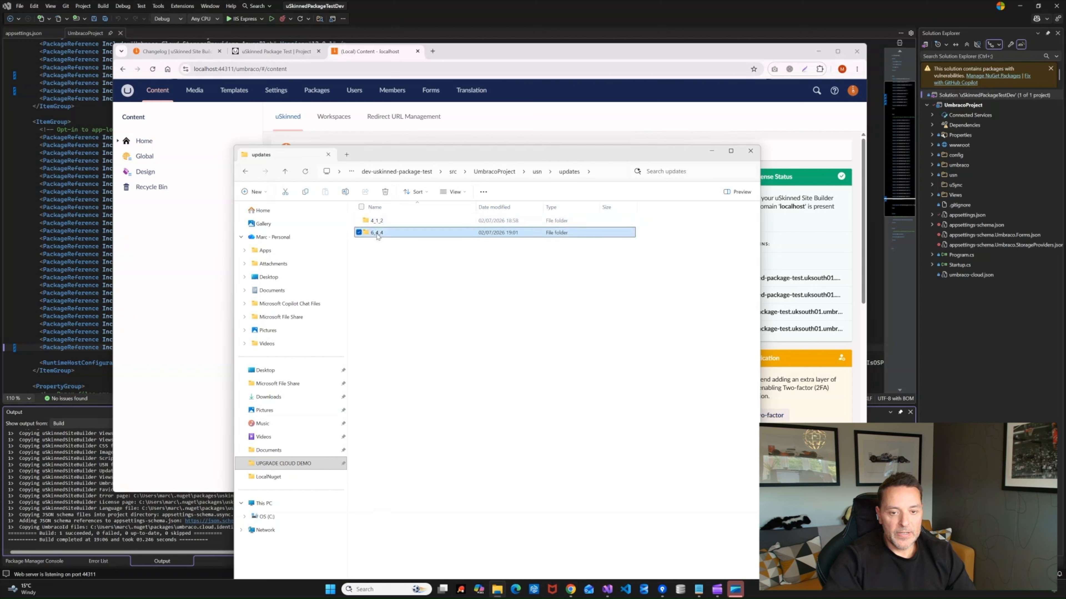
{"action": "double_click", "coordinate": [420, 232]}
{"action": "left_click_drag", "start_coordinate": [536, 463], "coordinate": [368, 214]}
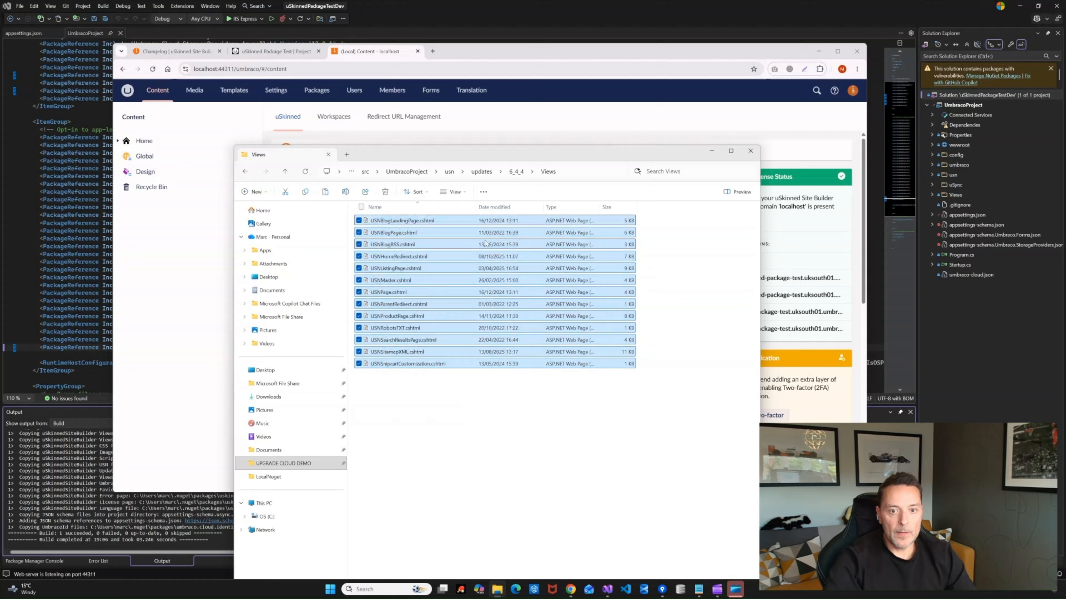
Paste the copied view files into UmbracoProject's Views folder, replacing the files with the same names
{"action": "left_click", "coordinate": [406, 171]}
{"action": "double_click", "coordinate": [396, 329]}
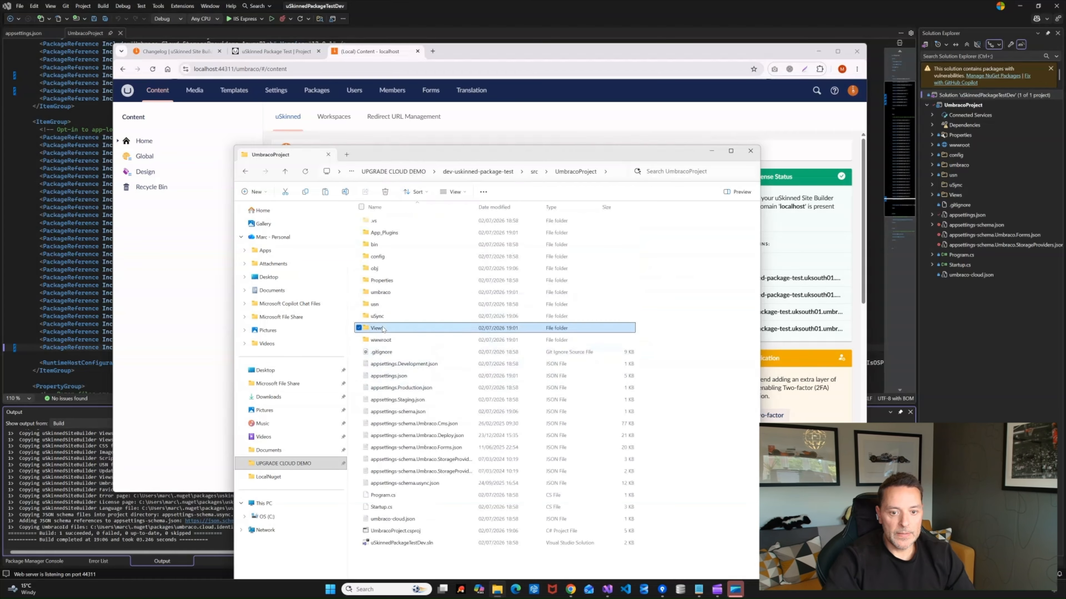
{"action": "right_click", "coordinate": [573, 514]}
{"action": "left_click", "coordinate": [588, 524]}
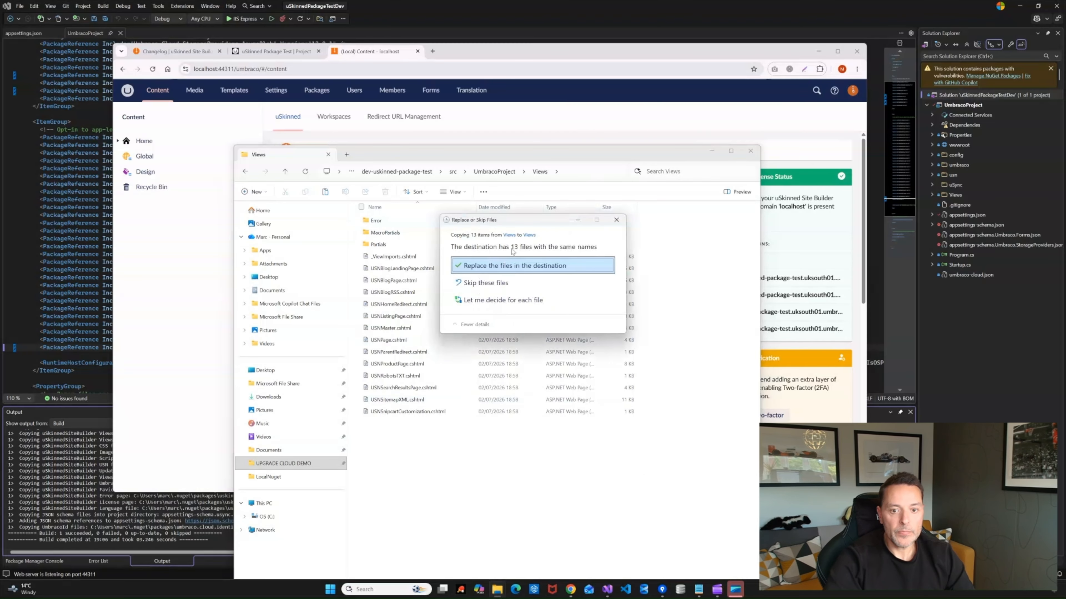
{"action": "left_click", "coordinate": [512, 269]}
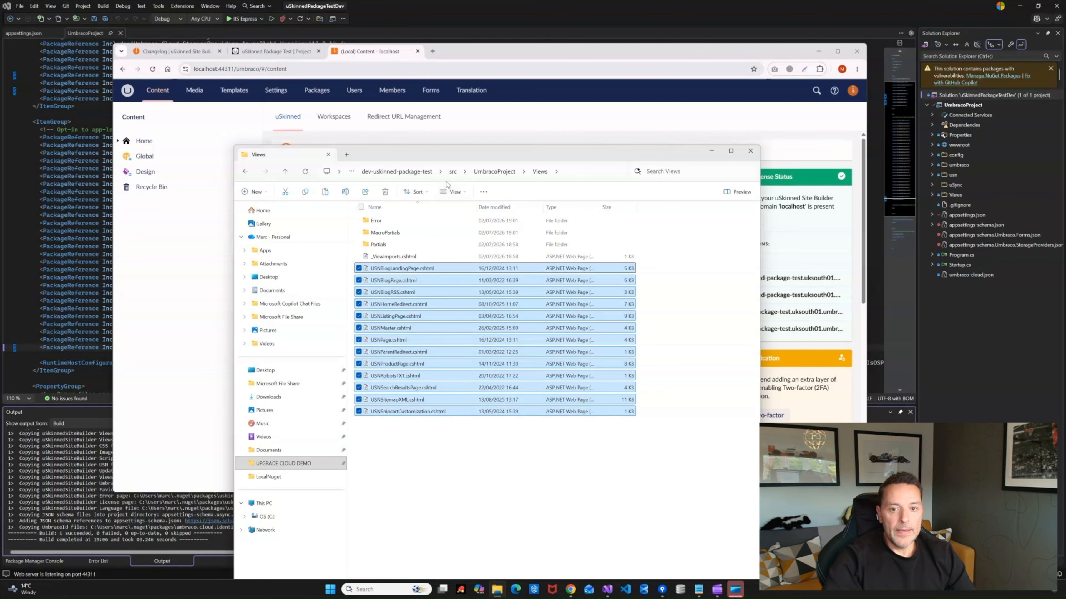
Copy all the folders inside UmbracoProject's usn/updates/6_4_4/uSync/v9 folder
{"action": "left_click", "coordinate": [495, 175]}
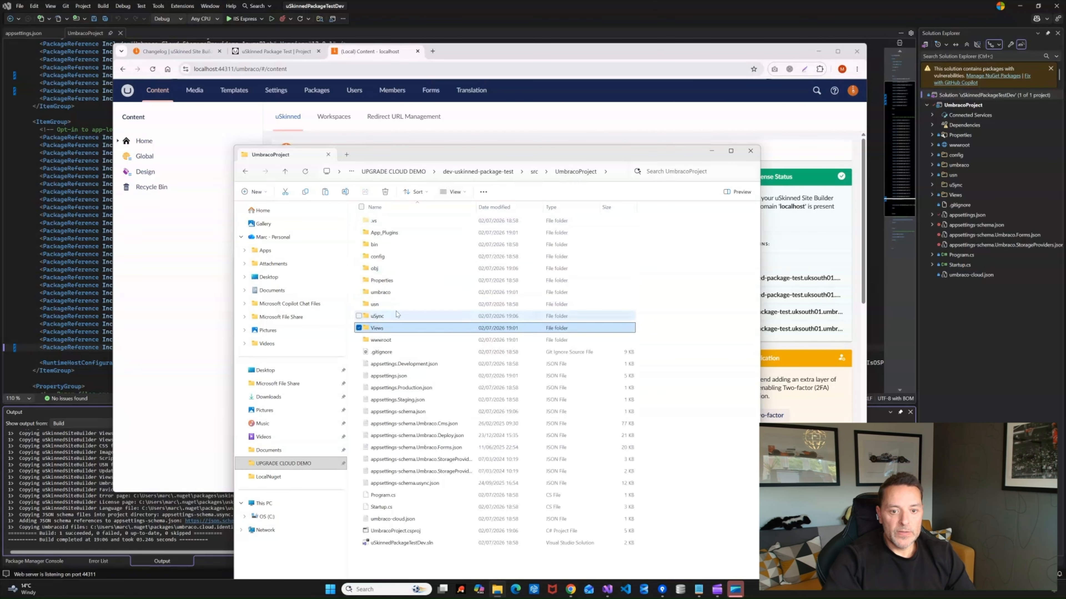
{"action": "double_click", "coordinate": [378, 305]}
{"action": "double_click", "coordinate": [379, 222]}
{"action": "double_click", "coordinate": [375, 233]}
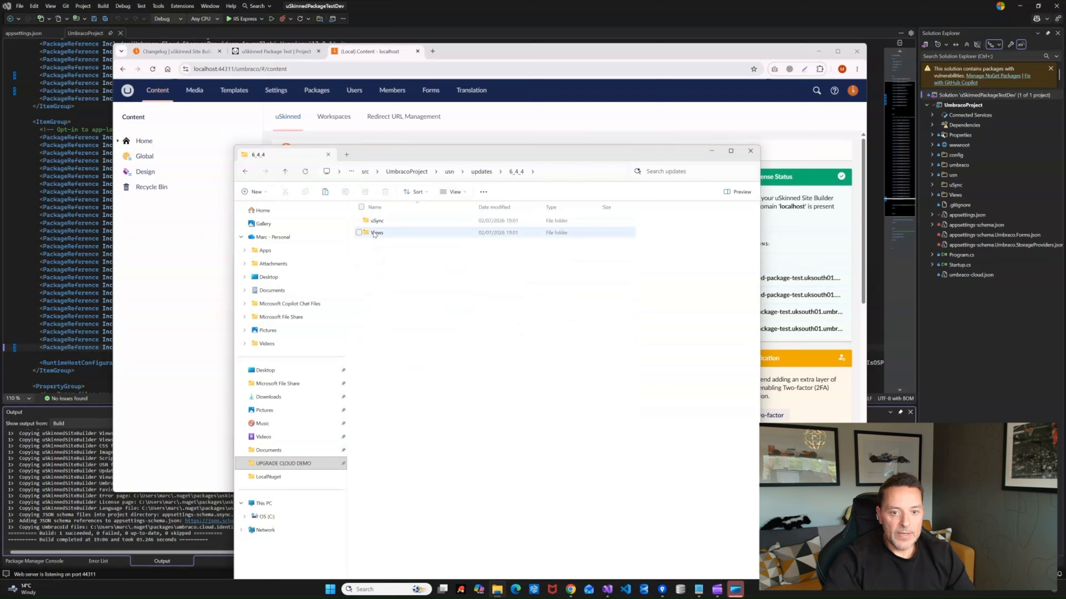
{"action": "double_click", "coordinate": [377, 221]}
{"action": "double_click", "coordinate": [375, 221]}
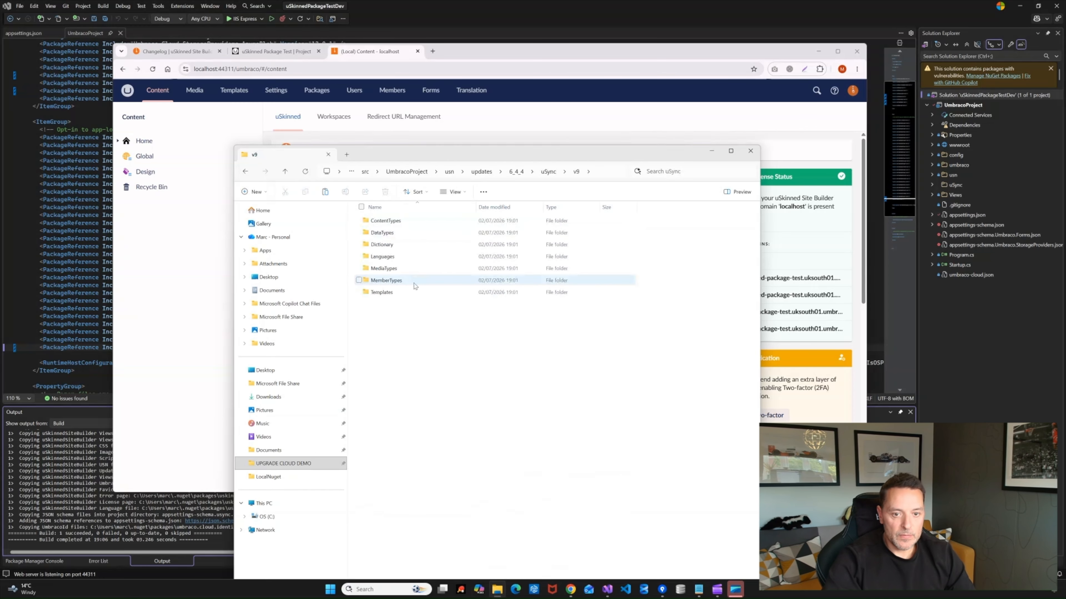
{"action": "key", "text": "ctrl+a"}
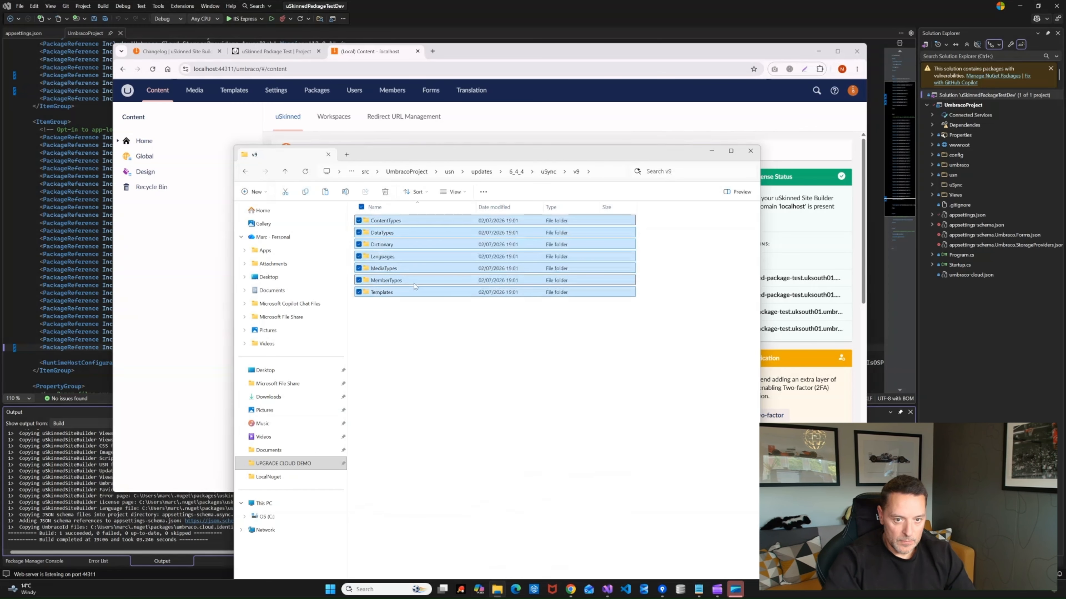
In UmbracoProject's uSync/v9 folder, delete every folder but keep usync.config, and paste the copied 6_4_4 folders in their place
{"action": "left_click", "coordinate": [407, 172]}
{"action": "double_click", "coordinate": [376, 317]}
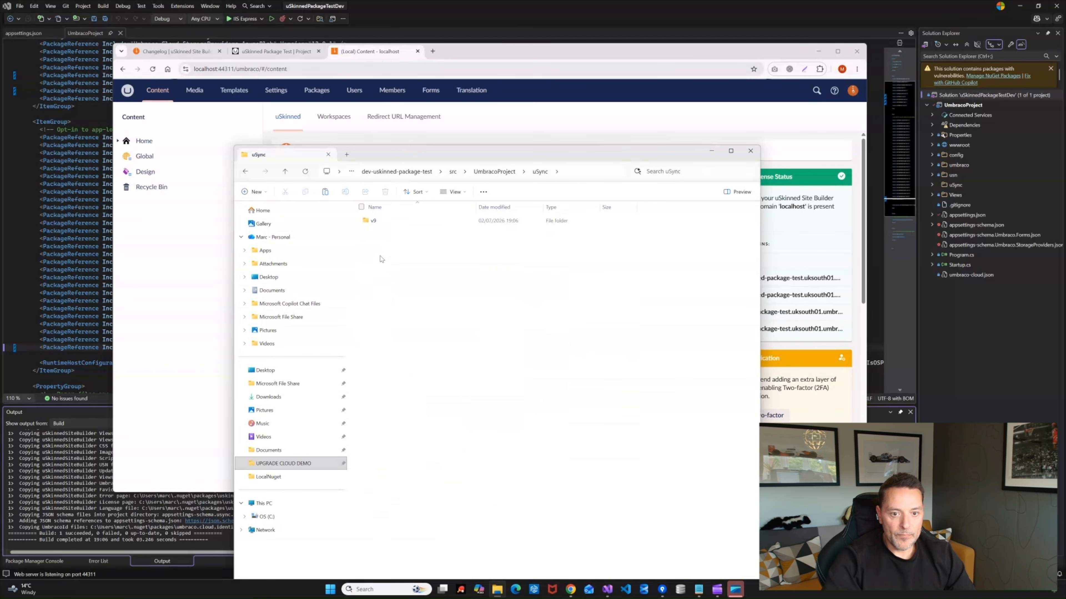
{"action": "double_click", "coordinate": [374, 221]}
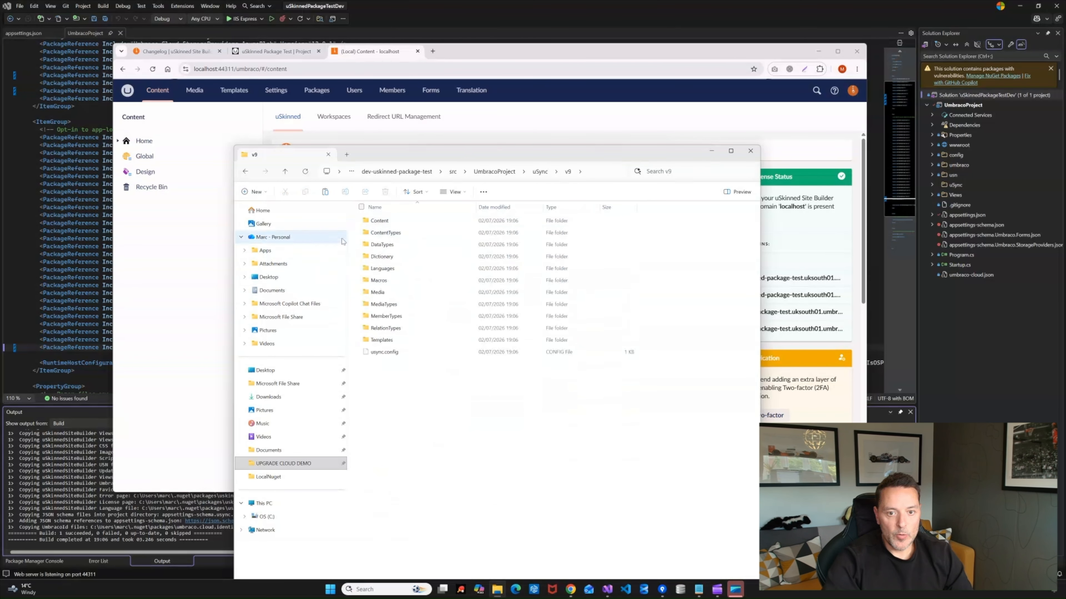
{"action": "left_click", "coordinate": [376, 221]}
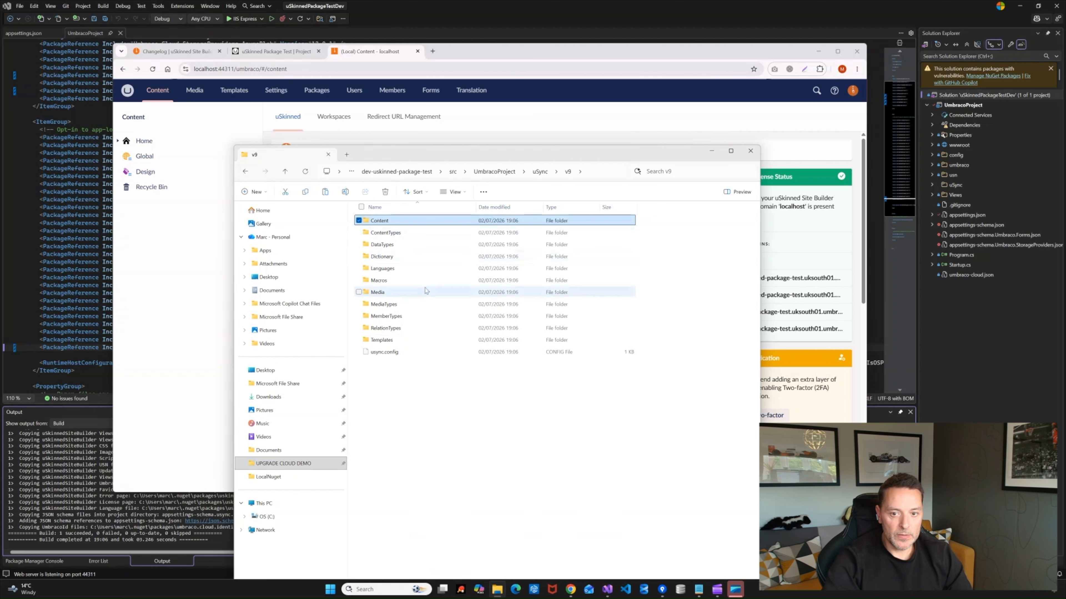
{"action": "left_click", "coordinate": [376, 340], "text": "shift"}
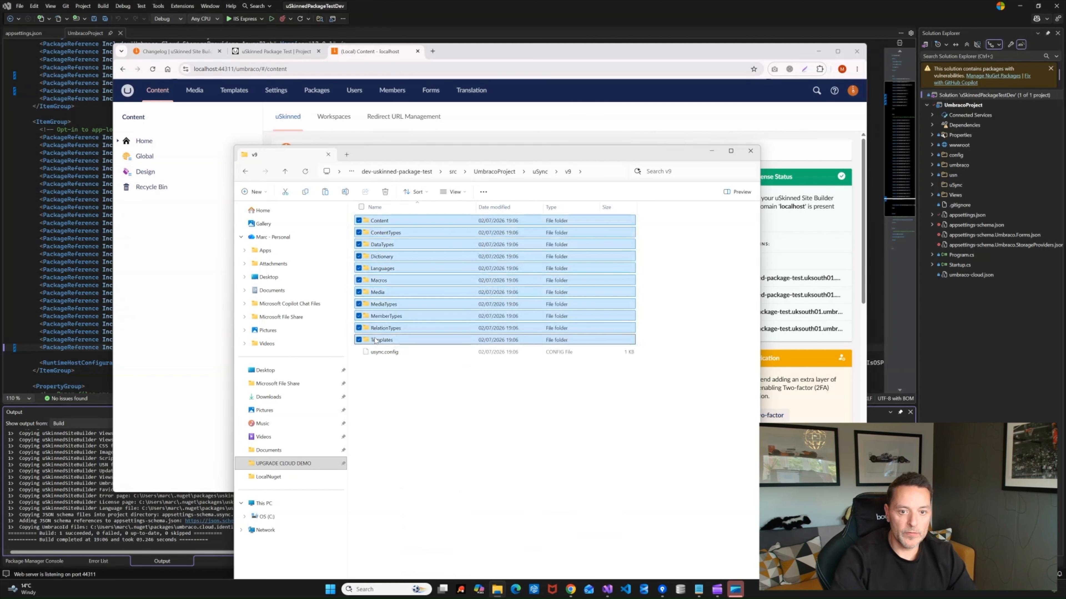
{"action": "key", "text": "Delete"}
{"action": "right_click", "coordinate": [448, 313]}
{"action": "left_click", "coordinate": [464, 322]}
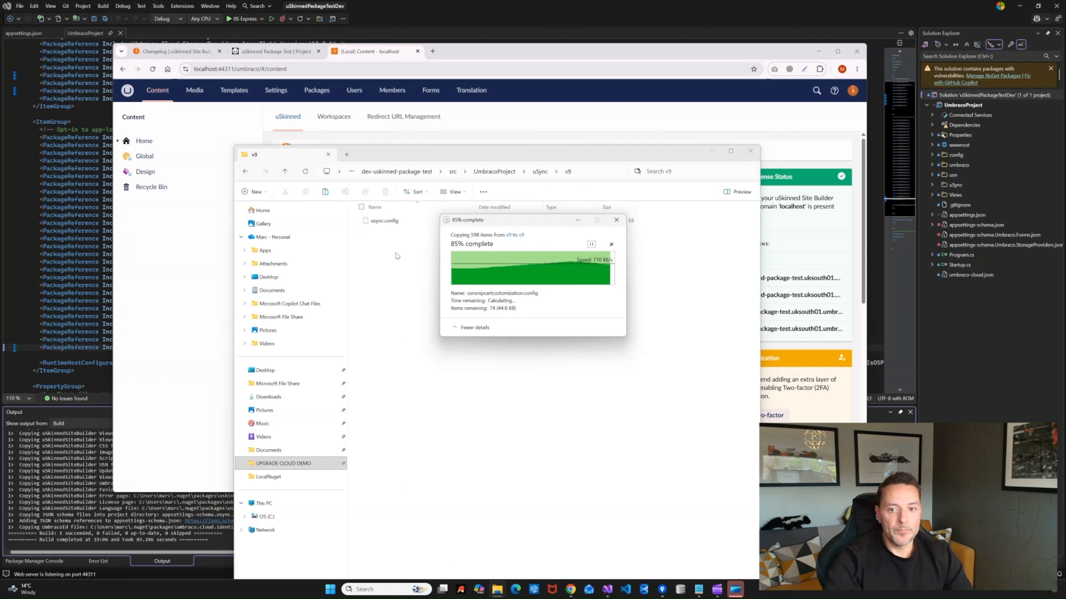
Switch to the Umbraco backoffice in the browser, run the uSync Settings import, and inspect its ContentTypes results for the error
{"action": "left_click", "coordinate": [516, 83]}
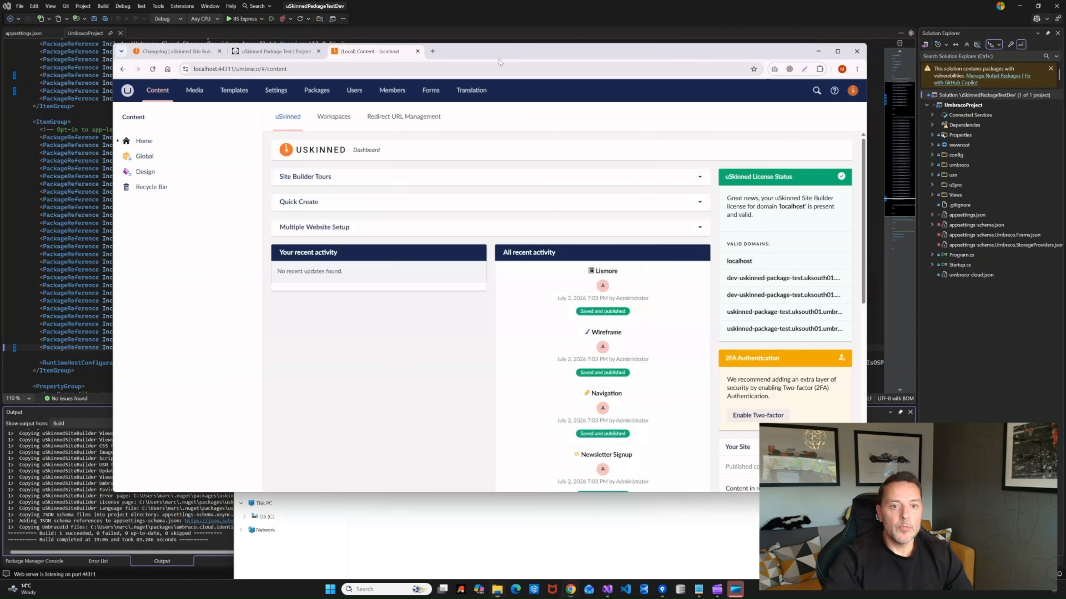
{"action": "left_click", "coordinate": [278, 95]}
{"action": "left_click", "coordinate": [146, 311]}
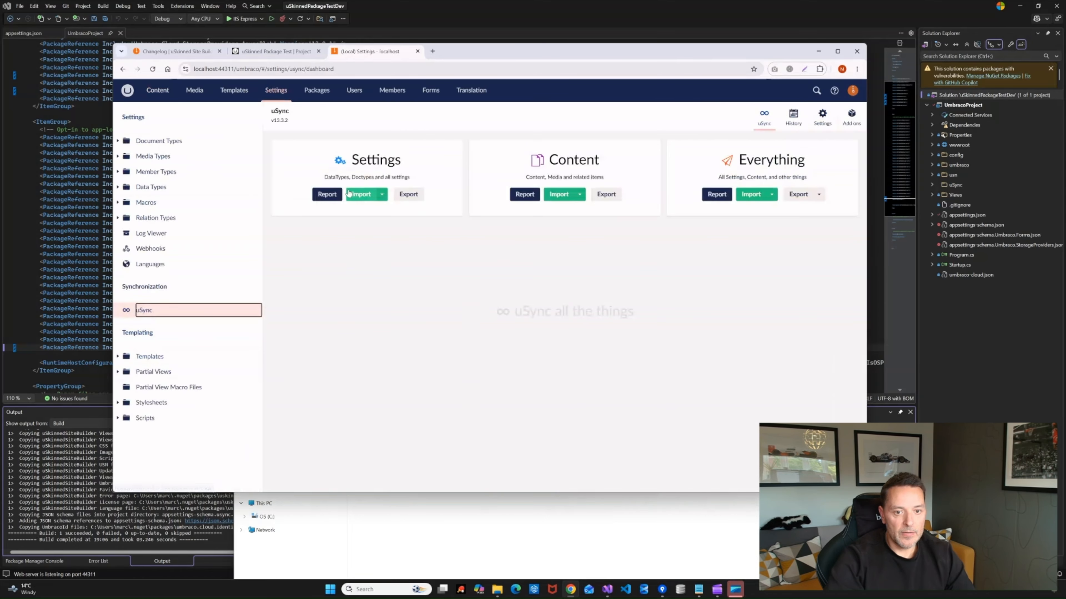
{"action": "left_click", "coordinate": [361, 194]}
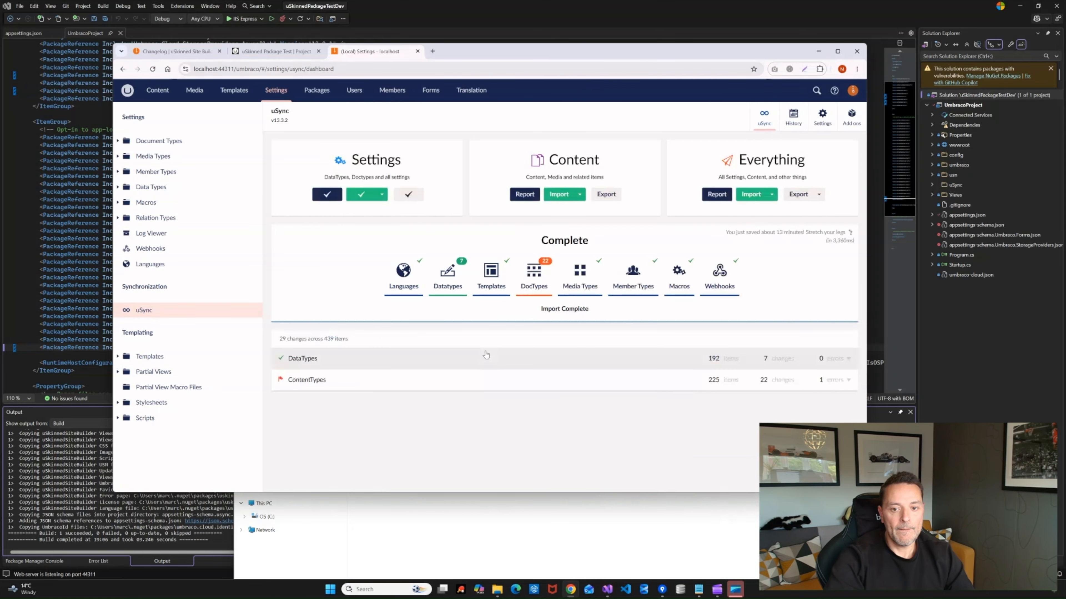
{"action": "left_click", "coordinate": [305, 379]}
{"action": "scroll", "coordinate": [494, 344], "scroll_direction": "down", "scroll_amount": 5}
{"action": "scroll", "coordinate": [493, 344], "scroll_direction": "down", "scroll_amount": 1}
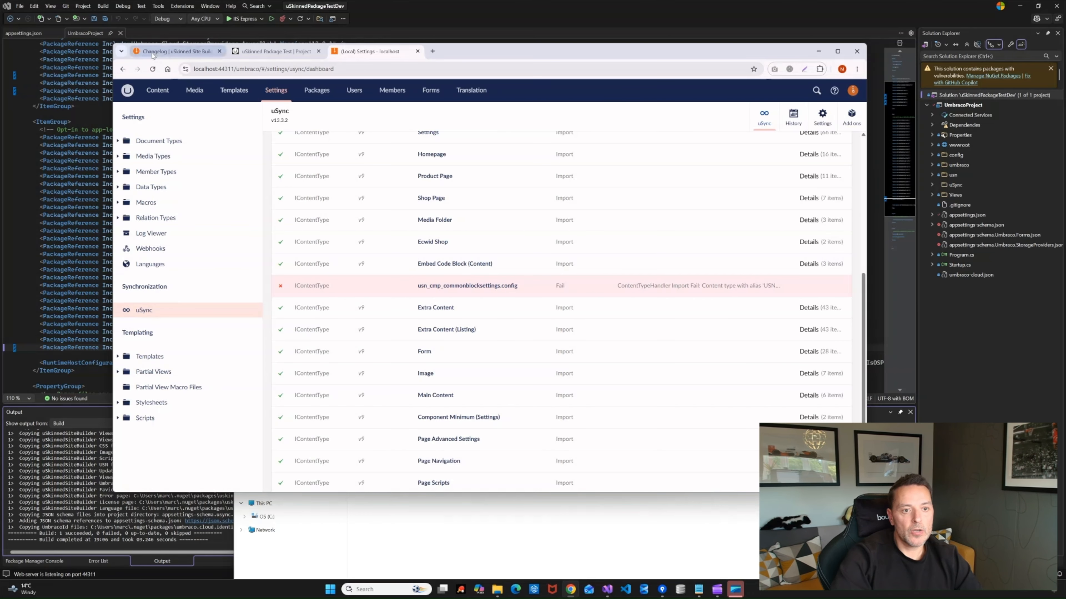
Read the Version 6.4.1 upgrade notes about the uSync settings import error in the uSkinned changelog
{"action": "left_click", "coordinate": [132, 49]}
{"action": "left_click", "coordinate": [636, 217]}
{"action": "scroll", "coordinate": [552, 226], "scroll_direction": "down", "scroll_amount": 10}
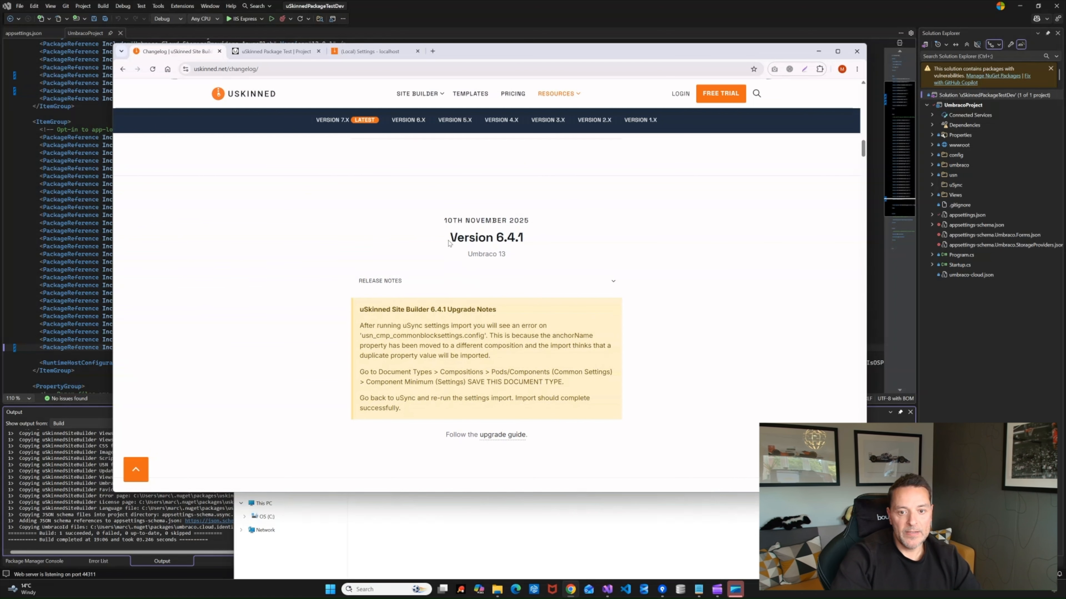
{"action": "left_click_drag", "start_coordinate": [449, 243], "coordinate": [528, 236]}
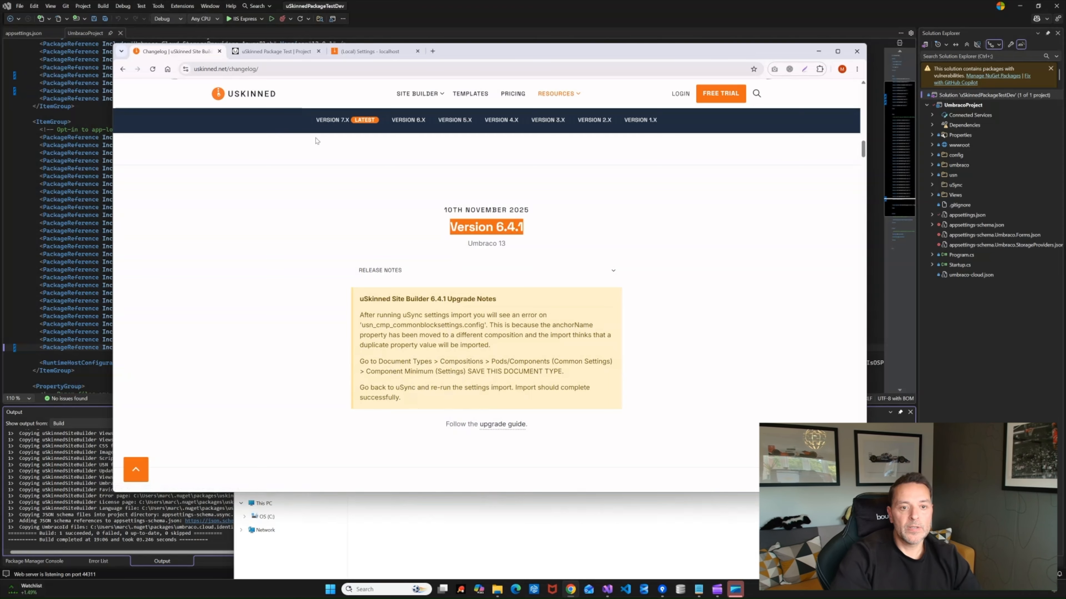
{"action": "left_click_drag", "start_coordinate": [361, 313], "coordinate": [437, 414]}
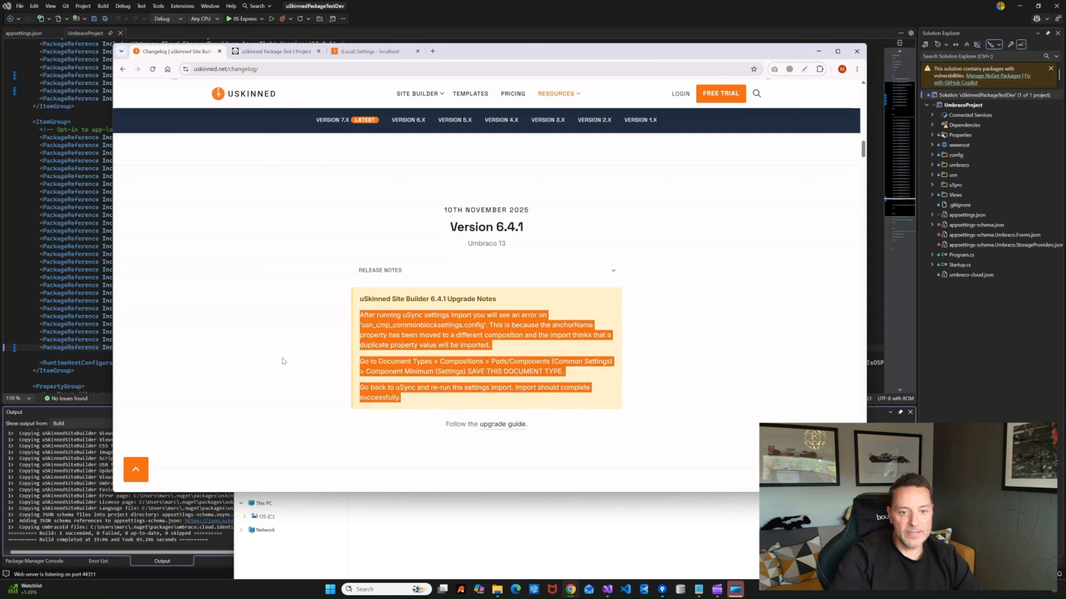
{"action": "left_click", "coordinate": [241, 282]}
Back in the backoffice, open and save the Component Minimum (Settings) document type under Compositions > Pods/Components (Common Settings)
{"action": "left_click", "coordinate": [369, 51]}
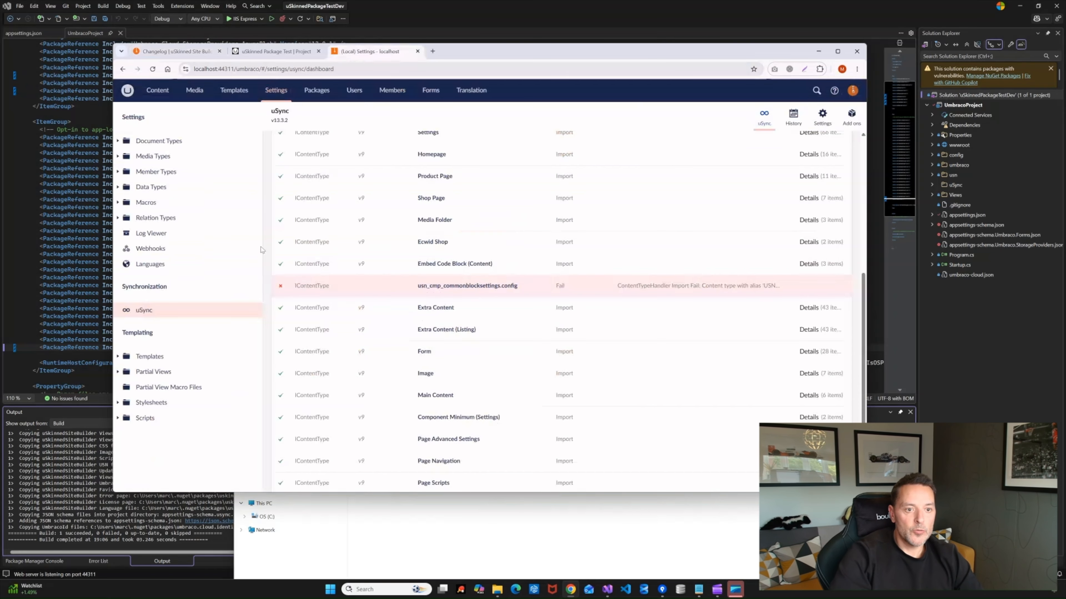
{"action": "left_click", "coordinate": [118, 141]}
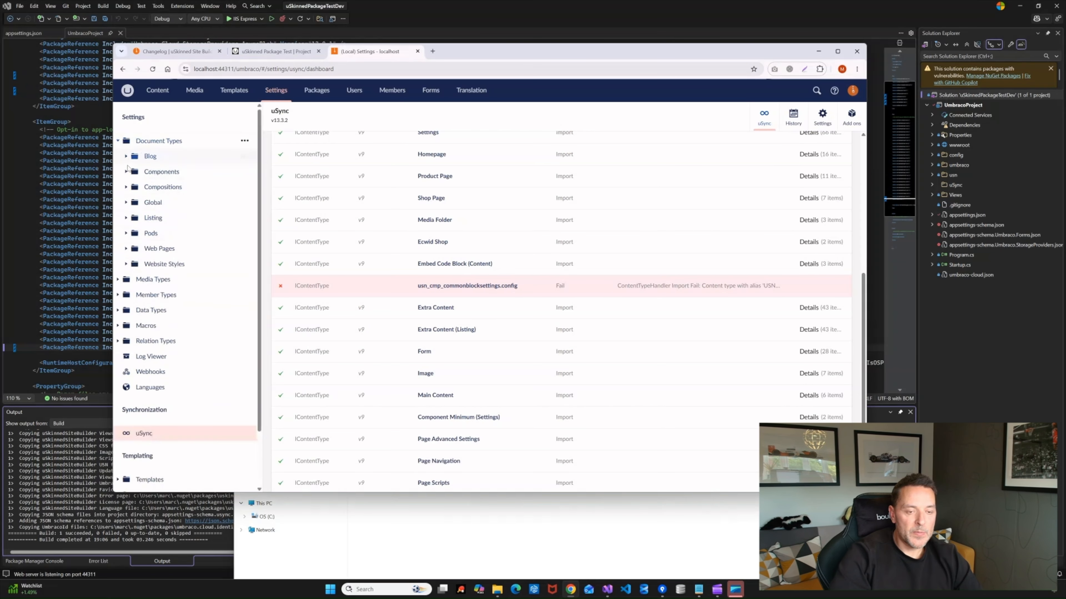
{"action": "left_click", "coordinate": [126, 188]}
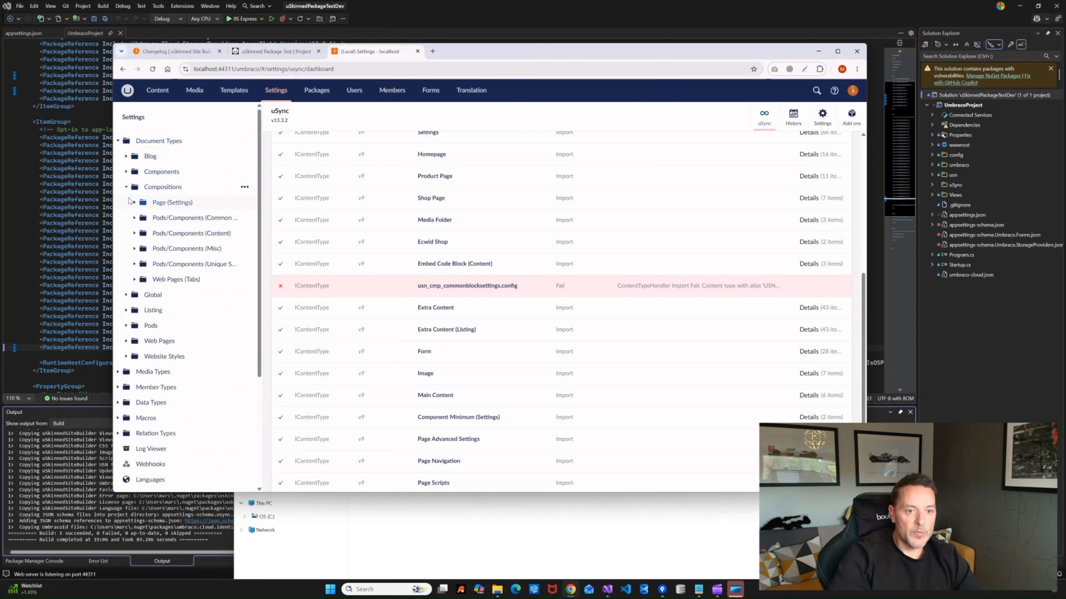
{"action": "left_click", "coordinate": [135, 217]}
{"action": "left_click", "coordinate": [197, 285]}
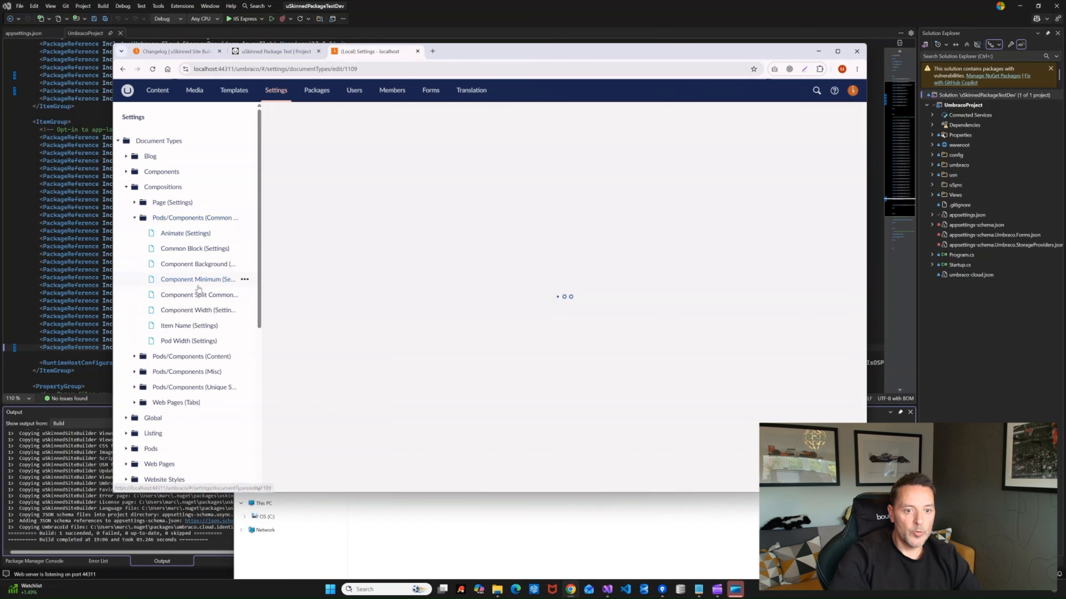
{"action": "key", "text": "ctrl+s"}
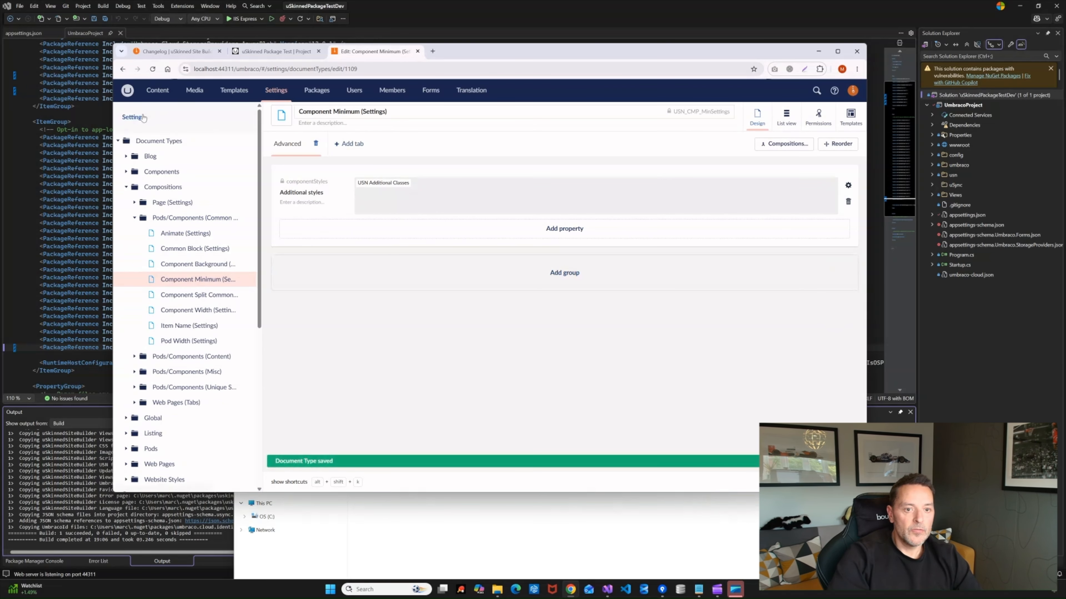
Return to uSync and run the Settings import twice, followed by the Content import twice
{"action": "left_click", "coordinate": [143, 118]}
{"action": "scroll", "coordinate": [131, 375], "scroll_direction": "down", "scroll_amount": 6}
{"action": "left_click", "coordinate": [142, 369]}
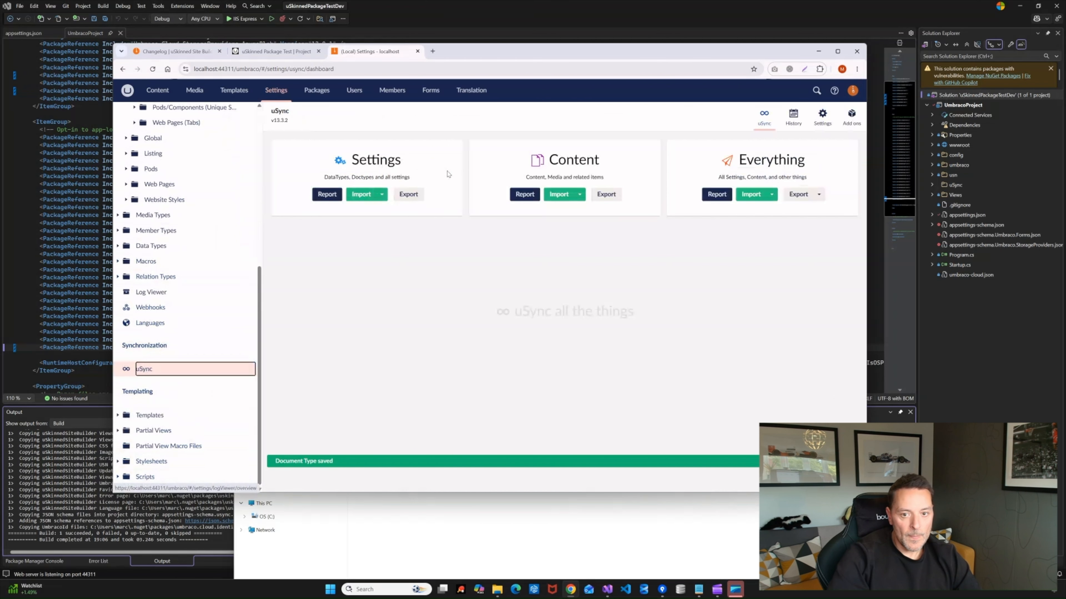
{"action": "left_click", "coordinate": [361, 194]}
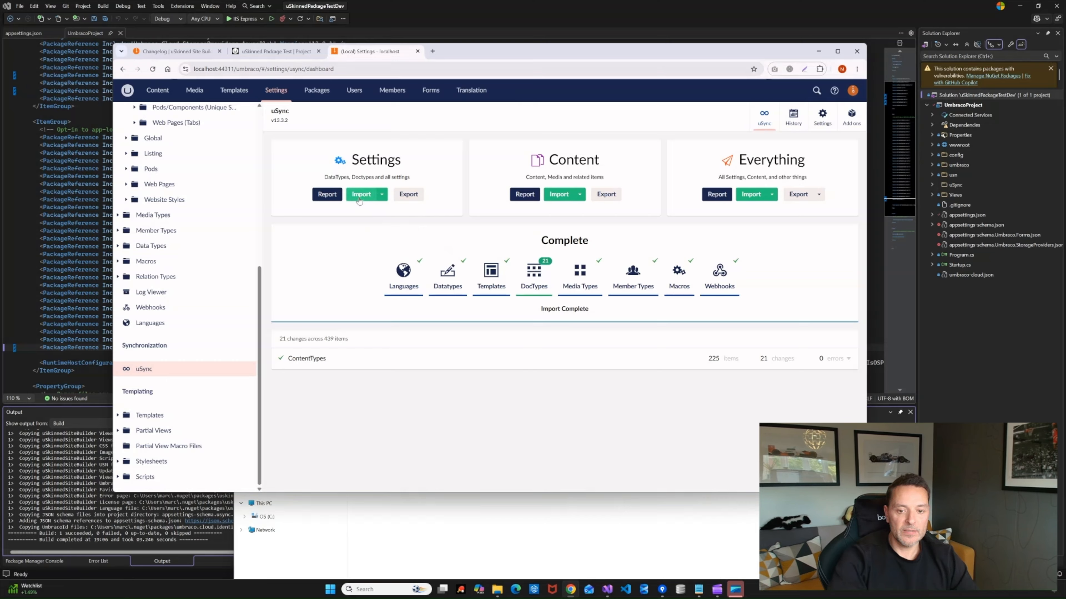
{"action": "left_click", "coordinate": [360, 197]}
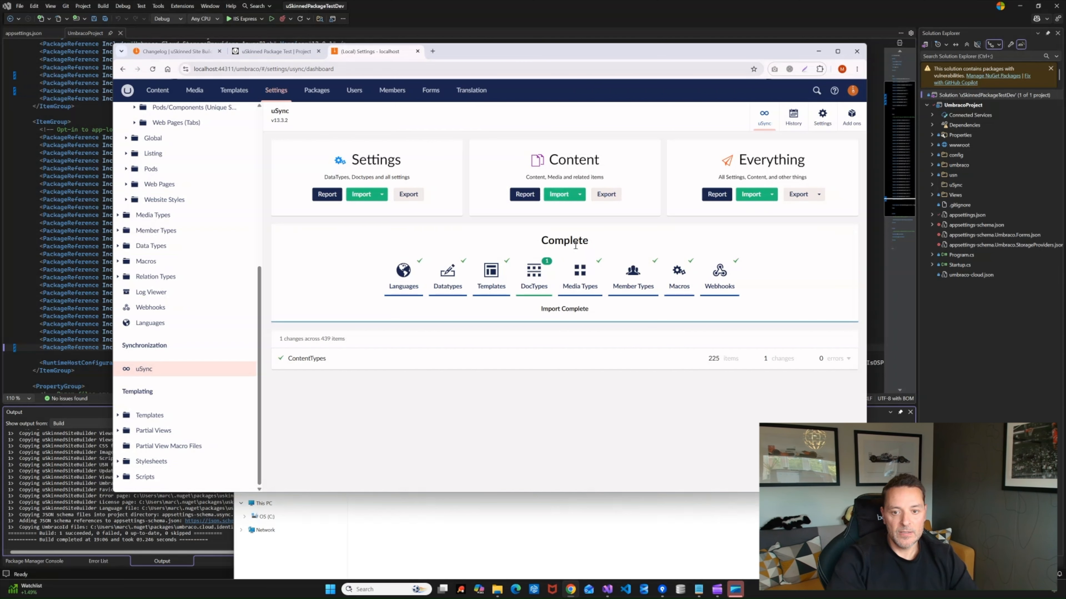
{"action": "left_click", "coordinate": [558, 194]}
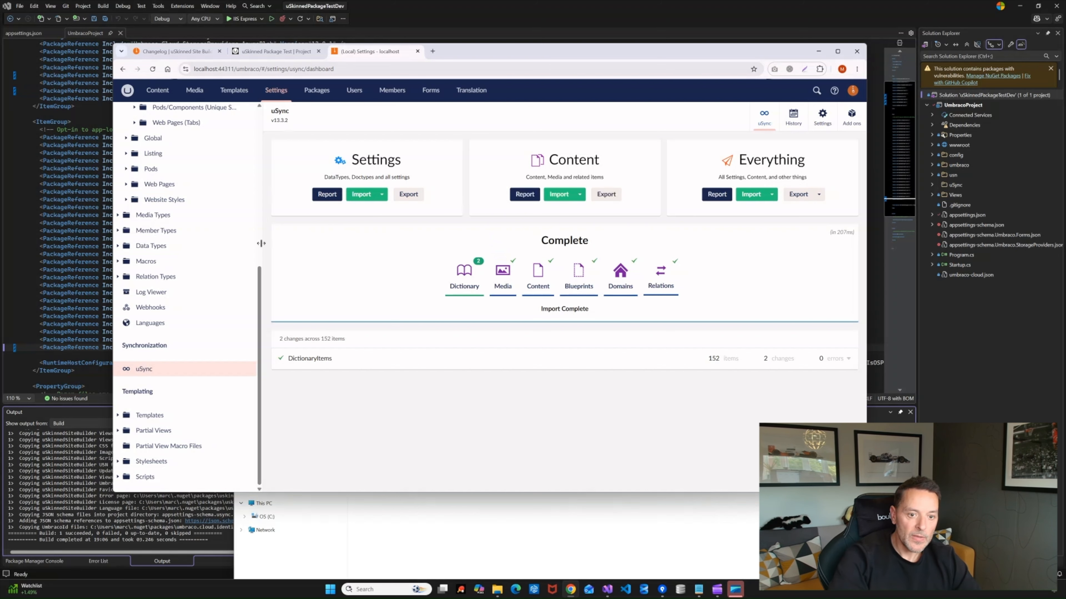
{"action": "left_click", "coordinate": [557, 194]}
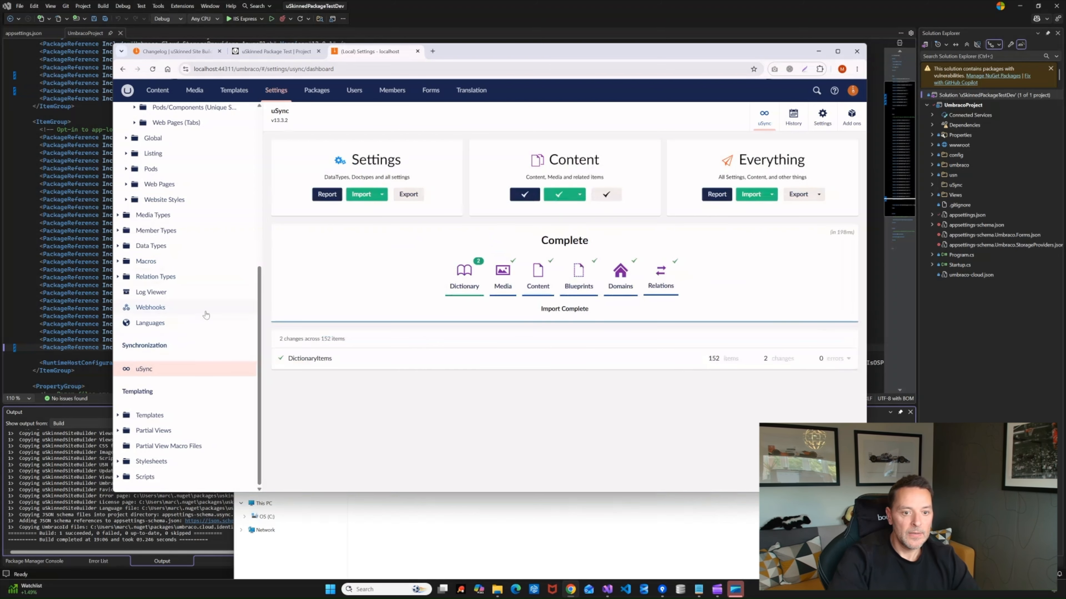
In the backoffice content, open the Global node's Content and Settings to check which design style the website uses
{"action": "scroll", "coordinate": [255, 302], "scroll_direction": "up", "scroll_amount": 10}
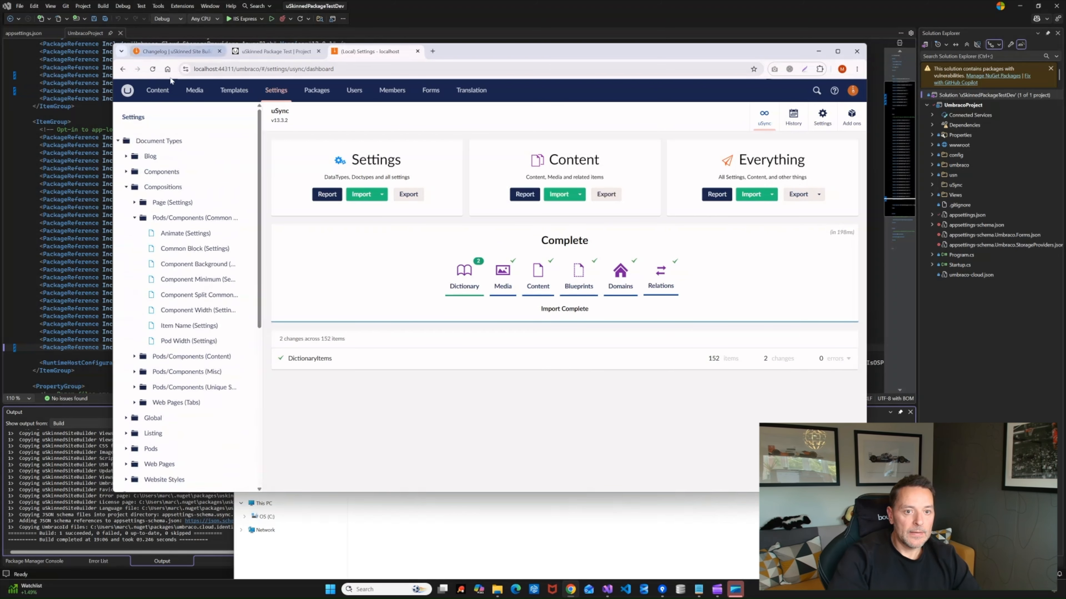
{"action": "left_click", "coordinate": [151, 92]}
{"action": "left_click", "coordinate": [143, 141]}
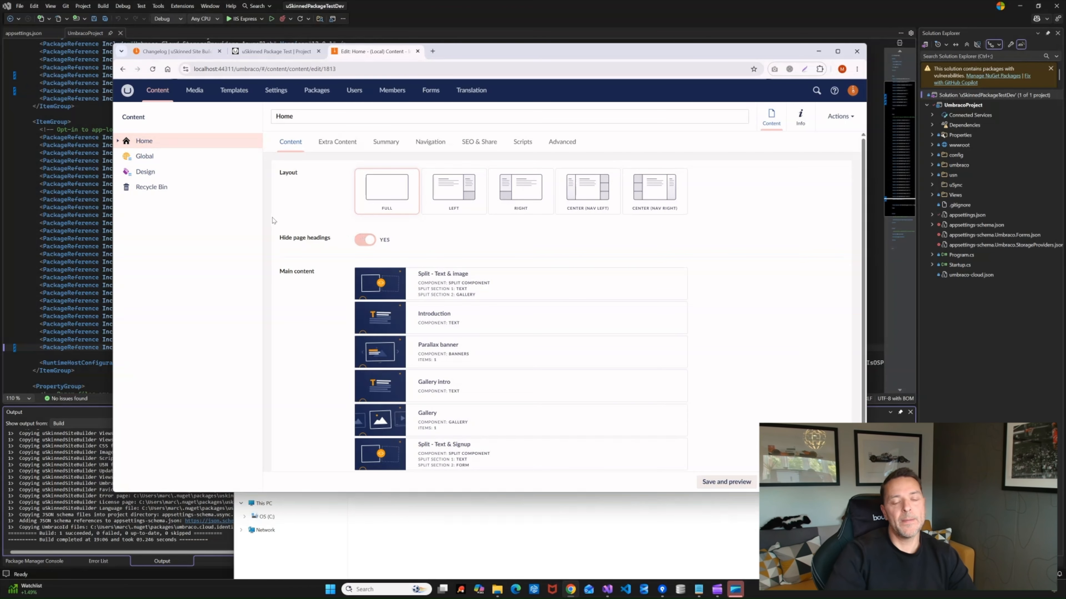
{"action": "left_click", "coordinate": [144, 158]}
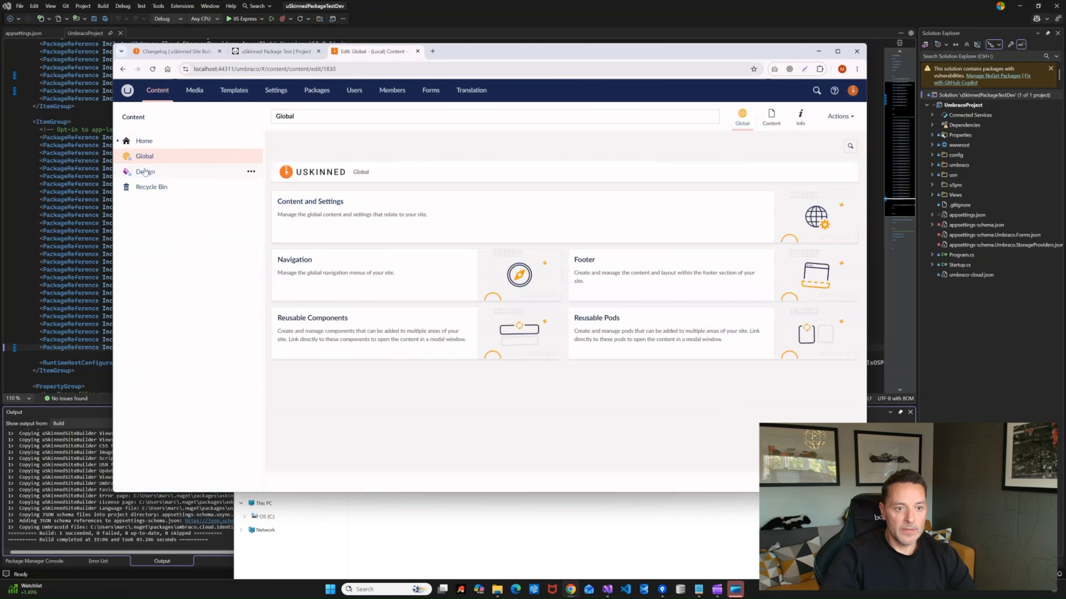
{"action": "left_click", "coordinate": [340, 223]}
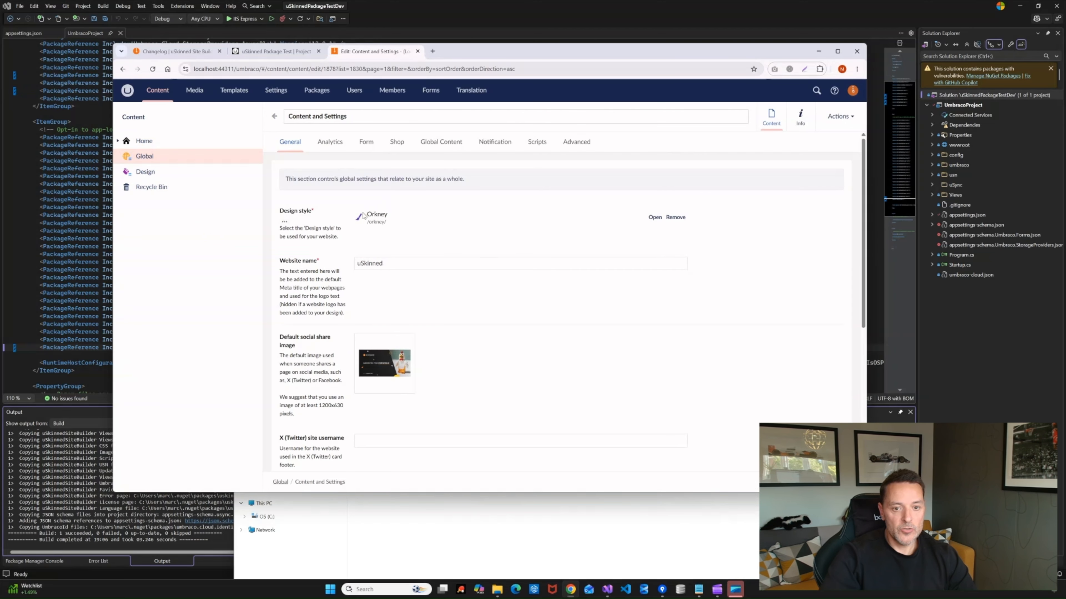
Open the Orkney design under Design, then save and publish it to regenerate its stylesheet
{"action": "left_click", "coordinate": [150, 172]}
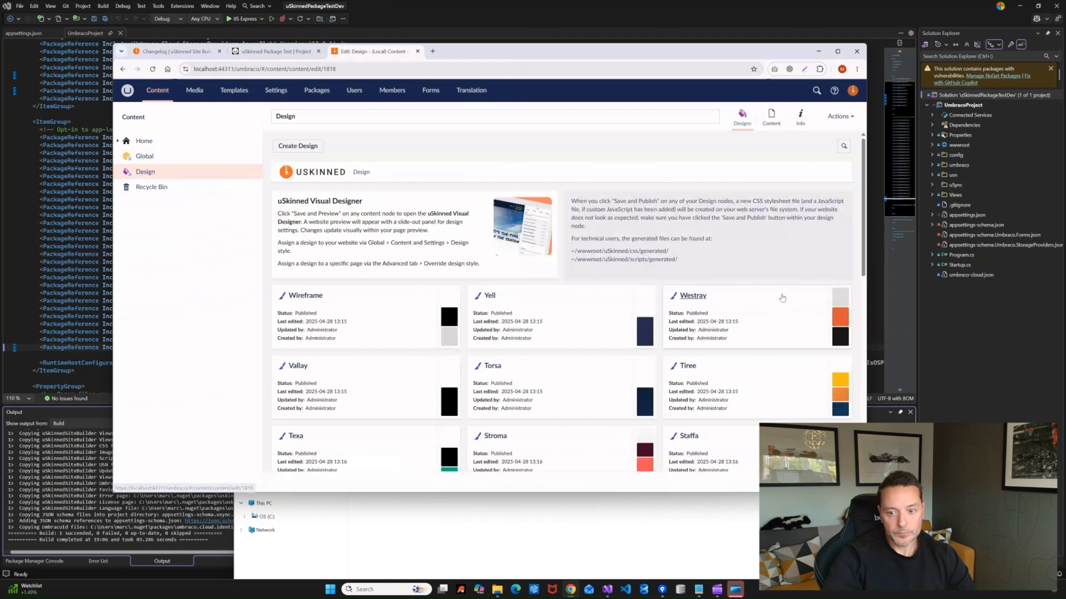
{"action": "scroll", "coordinate": [766, 340], "scroll_direction": "down", "scroll_amount": 5}
{"action": "left_click", "coordinate": [691, 362]}
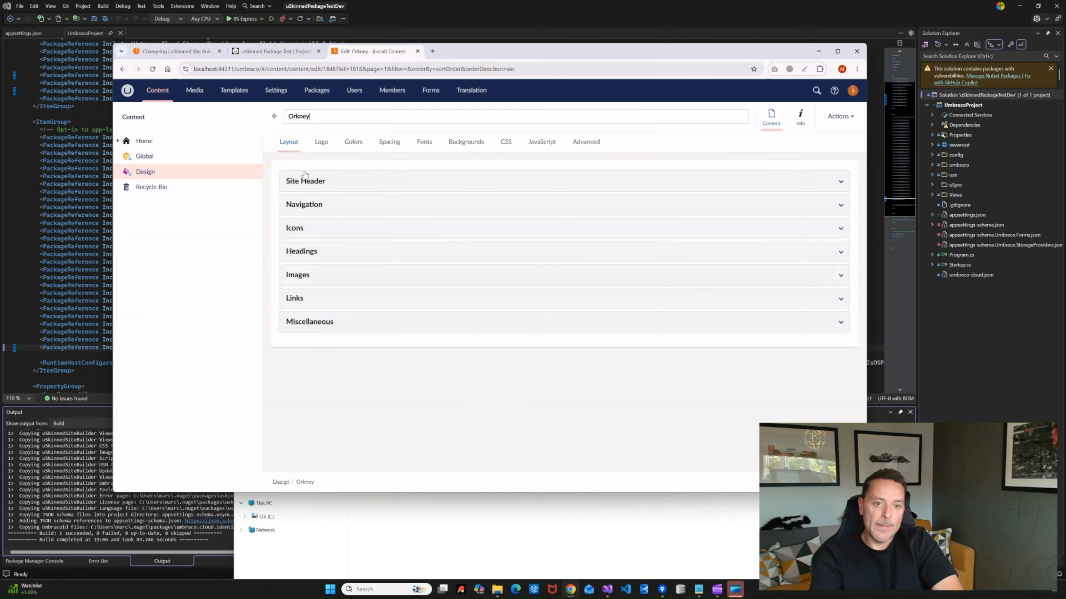
{"action": "left_click", "coordinate": [817, 482]}
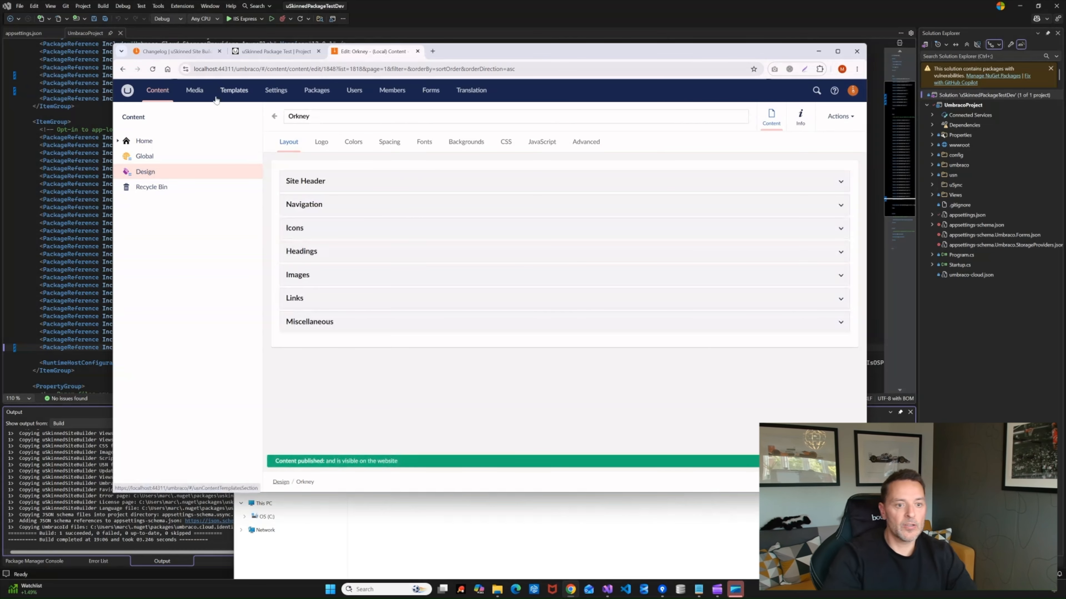
Open the Home page's site link from its info view and inspect how the local website renders
{"action": "left_click", "coordinate": [145, 143]}
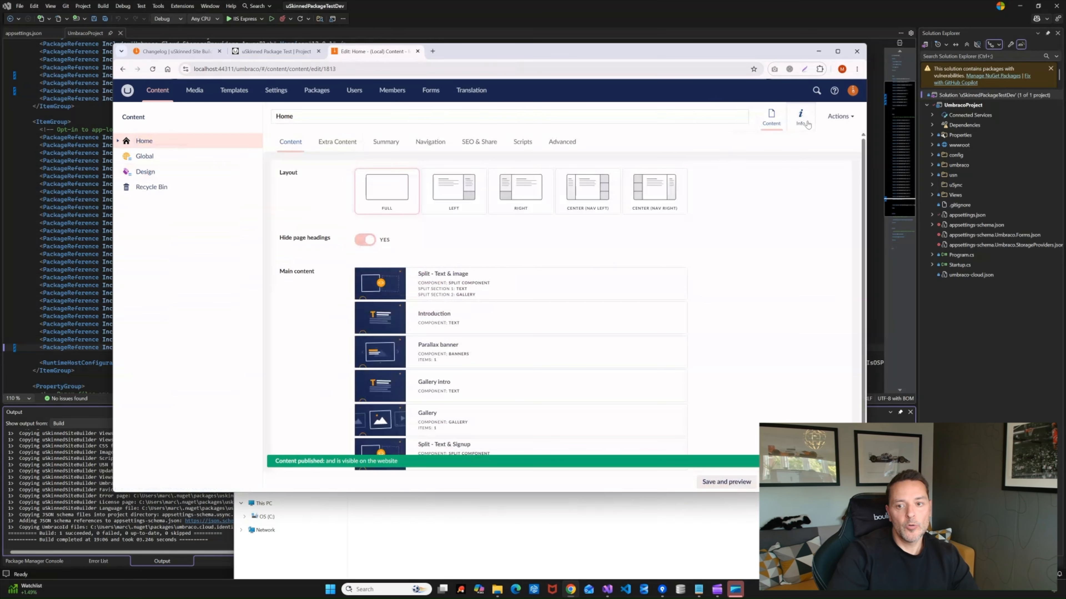
{"action": "left_click", "coordinate": [800, 118]}
{"action": "left_click", "coordinate": [285, 168]}
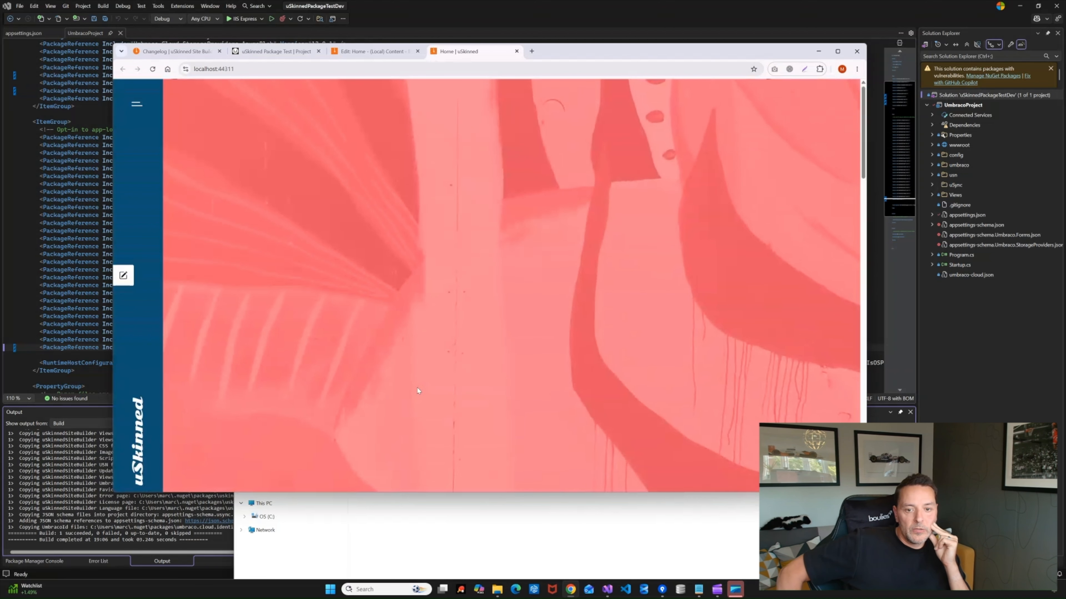
{"action": "left_click_drag", "start_coordinate": [864, 138], "coordinate": [866, 83]}
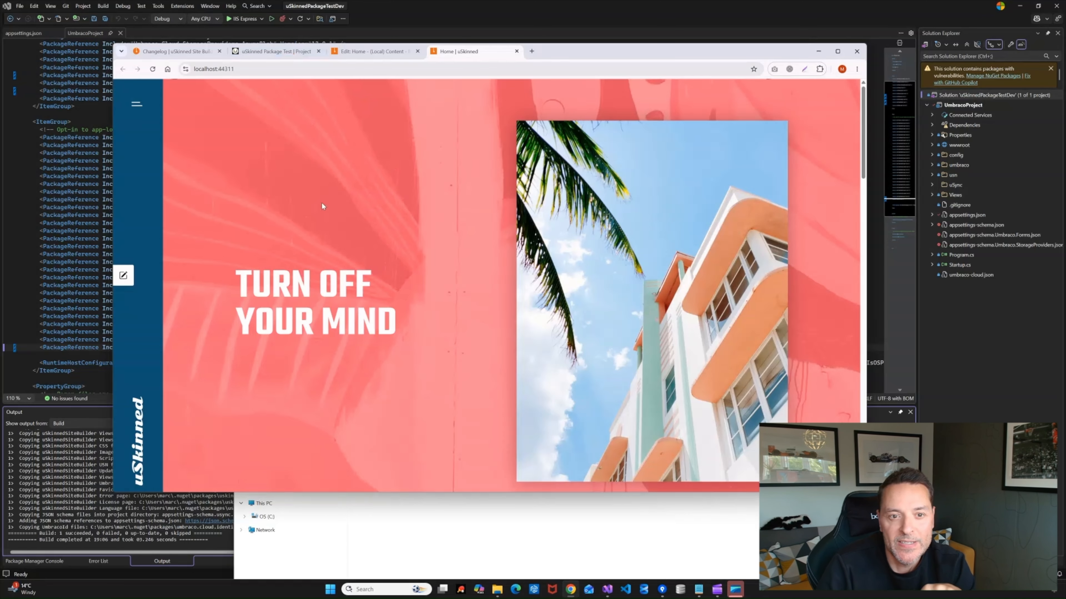
Switch to the Umbraco Cloud project, open its Backups configuration, and delete the "Before upgrade to latest V13" database backup
{"action": "left_click", "coordinate": [250, 53]}
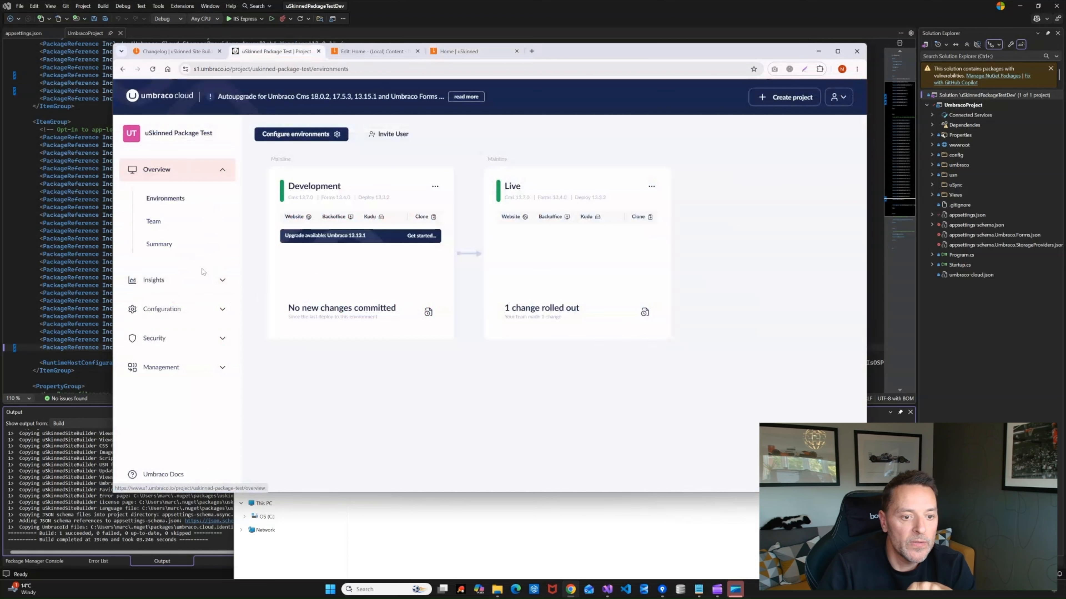
{"action": "left_click", "coordinate": [222, 282]}
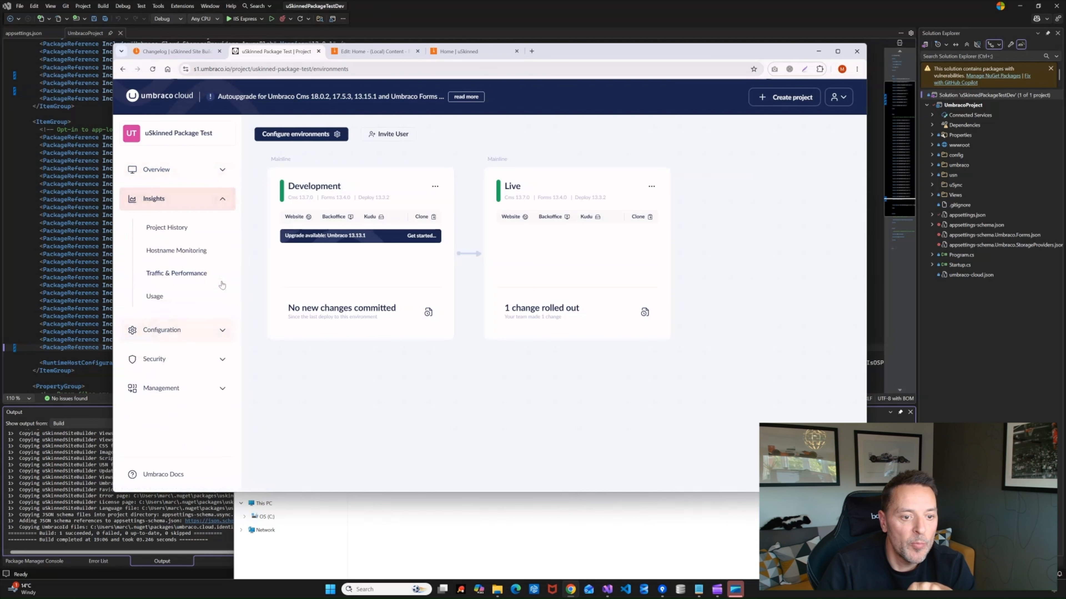
{"action": "left_click", "coordinate": [222, 199]}
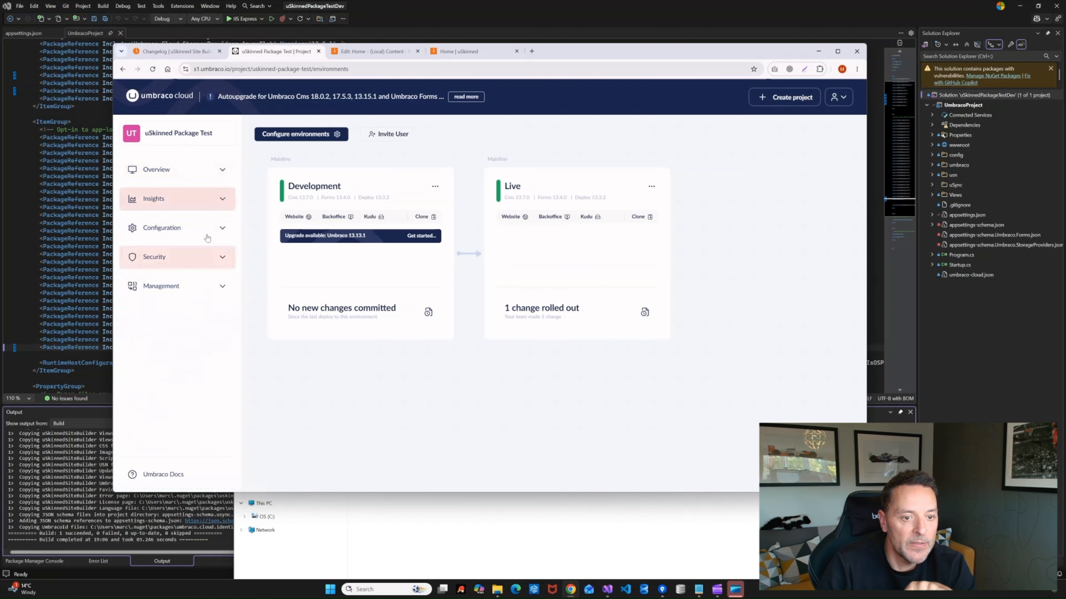
{"action": "left_click", "coordinate": [220, 228]}
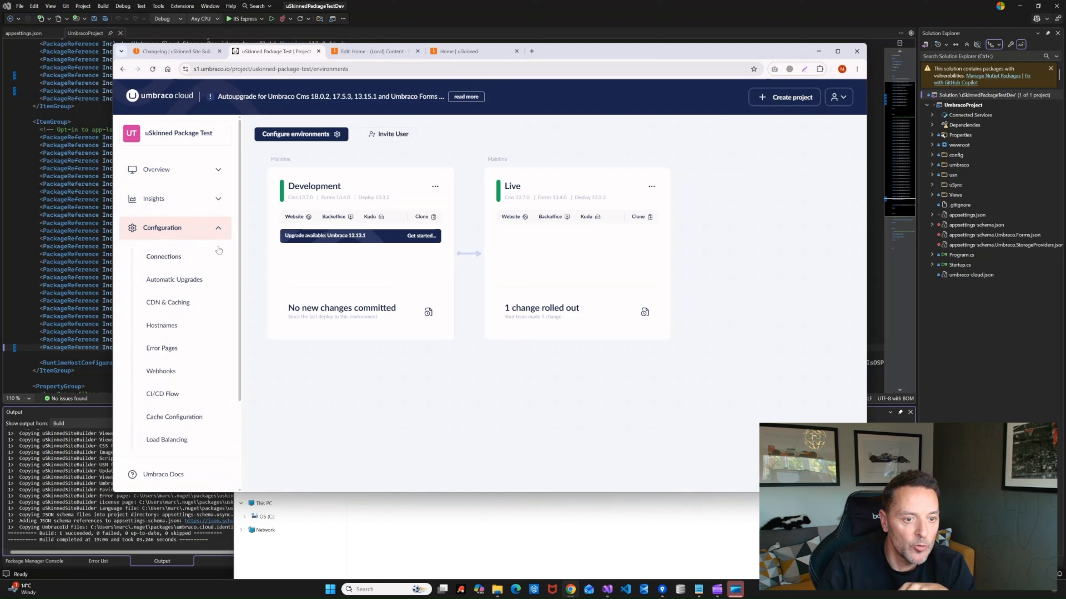
{"action": "scroll", "coordinate": [201, 251], "scroll_direction": "down", "scroll_amount": 2}
{"action": "scroll", "coordinate": [193, 269], "scroll_direction": "down", "scroll_amount": 3}
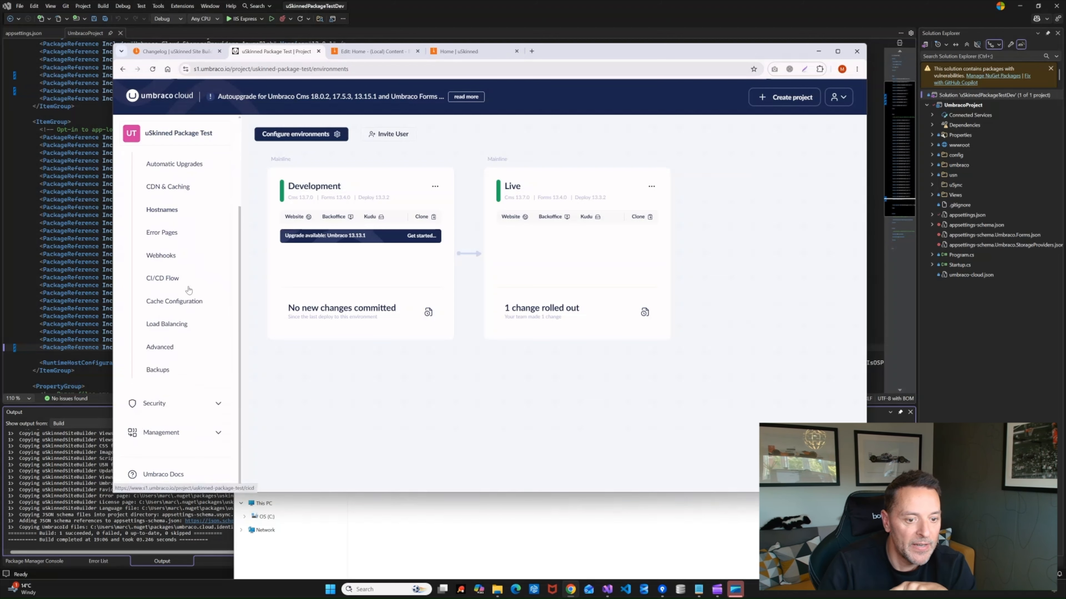
{"action": "left_click", "coordinate": [159, 375]}
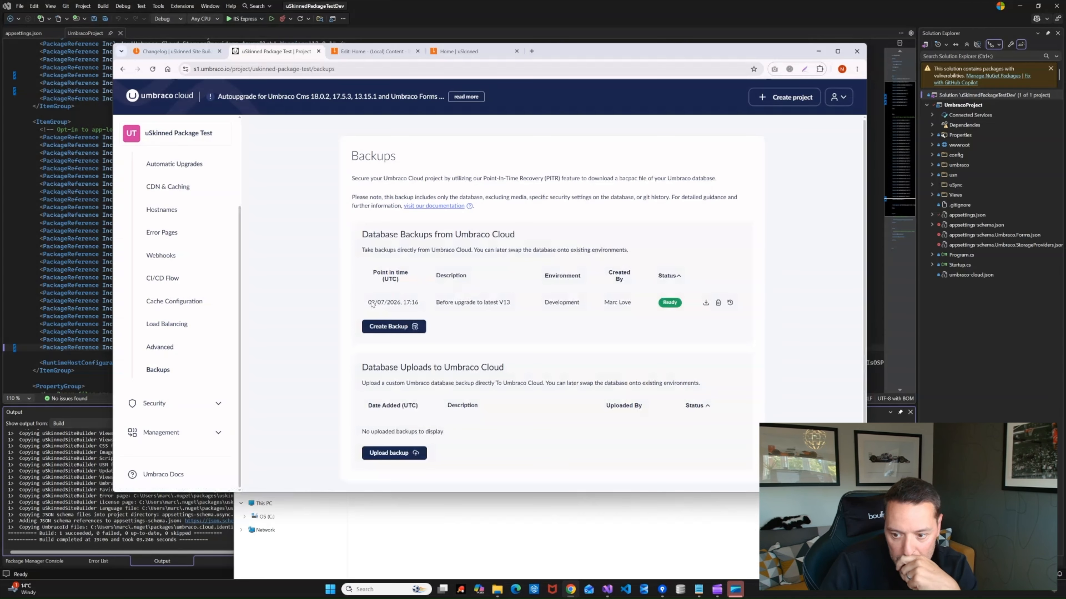
{"action": "left_click", "coordinate": [718, 302]}
{"action": "left_click", "coordinate": [597, 340]}
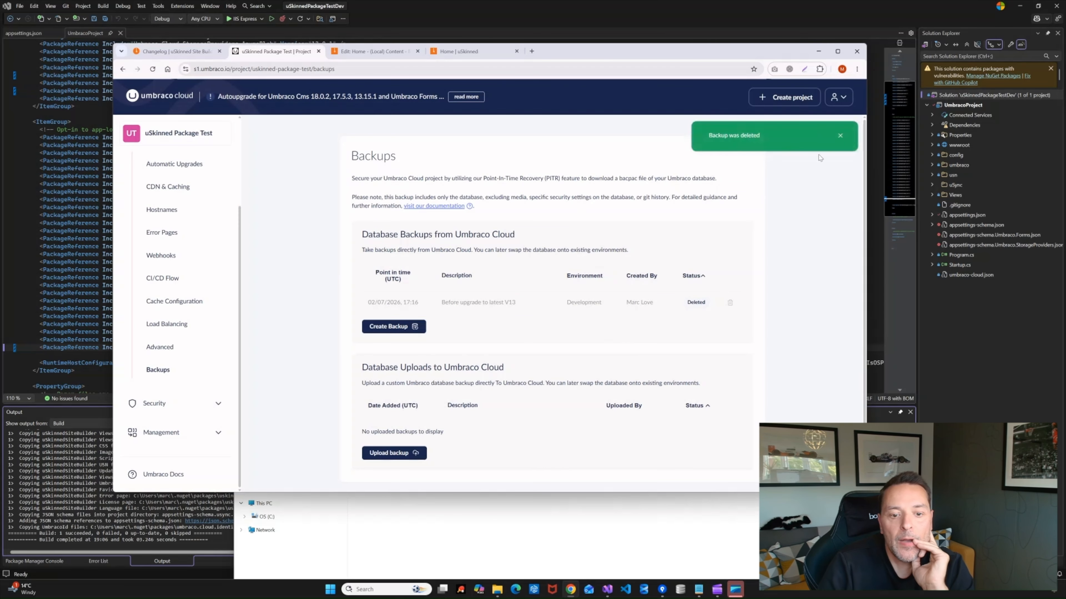
Create a Development backup for 02/07/2026 18:00 described as "Before upgrade to latest version of Umbraco 13 and uSkinned Site Builder 6.4.4"
{"action": "left_click", "coordinate": [413, 328]}
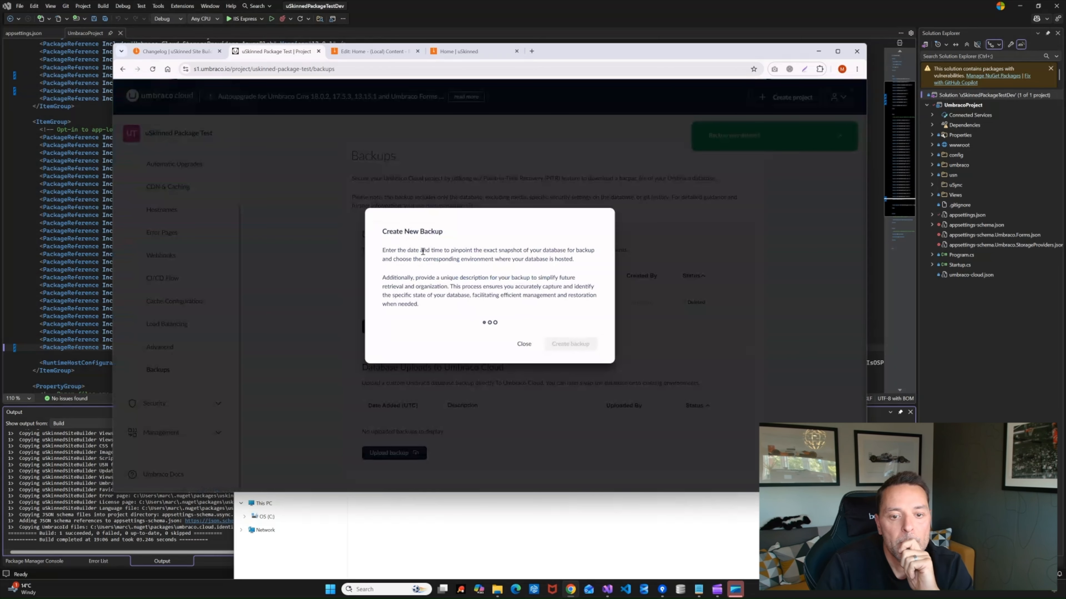
{"action": "left_click", "coordinate": [401, 293]}
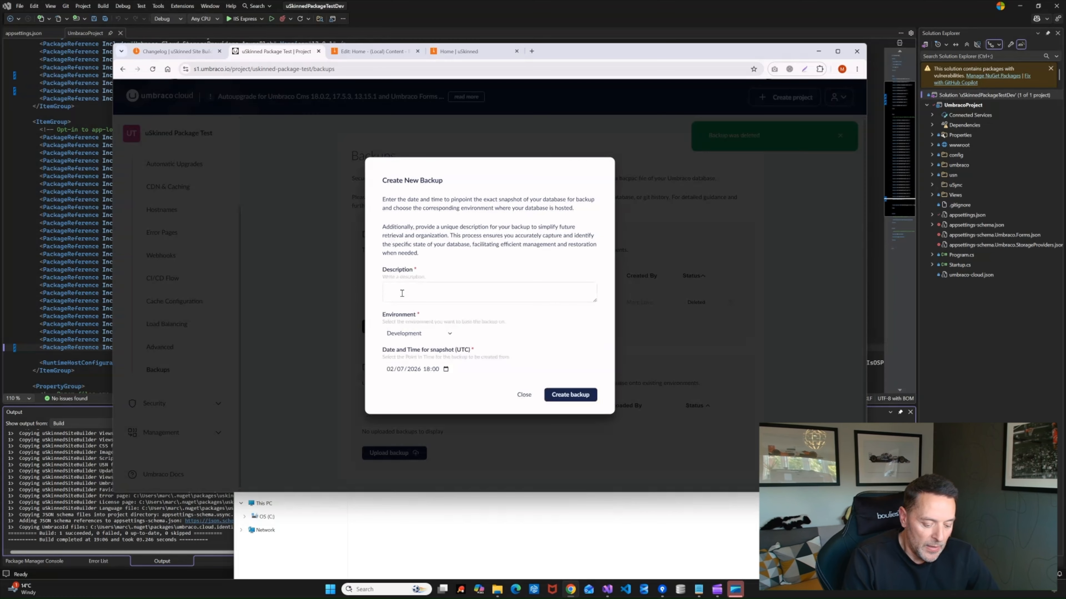
{"action": "type", "text": "Bef"}
{"action": "key", "text": "Caps_Lock"}
{"action": "type", "text": "ore upgrade to latest version of"}
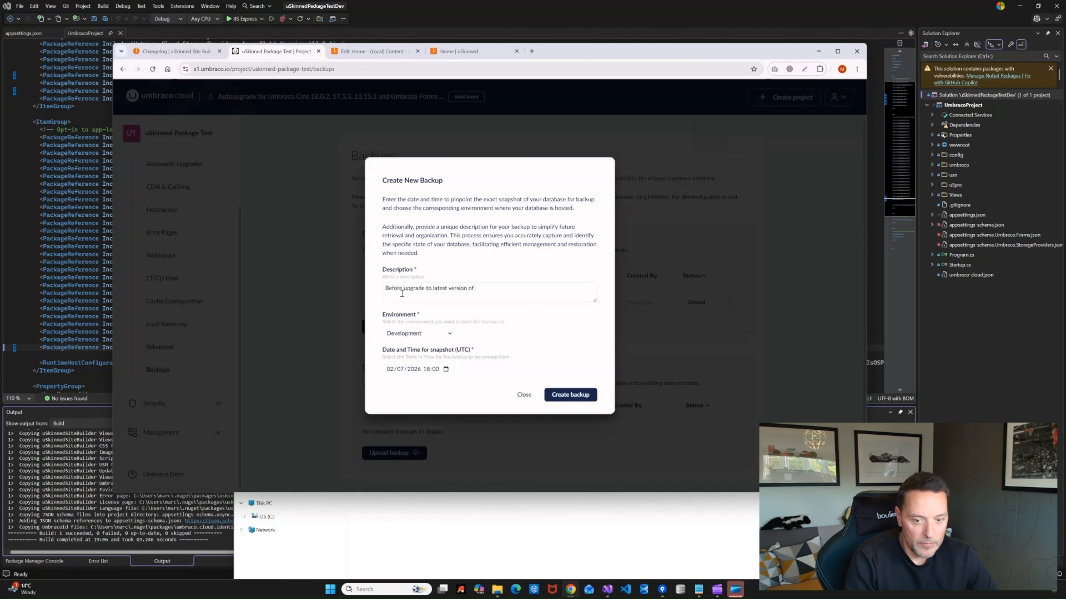
{"action": "key", "text": "Caps_Lock"}
{"action": "type", "text": "Umbrqaco 1"}
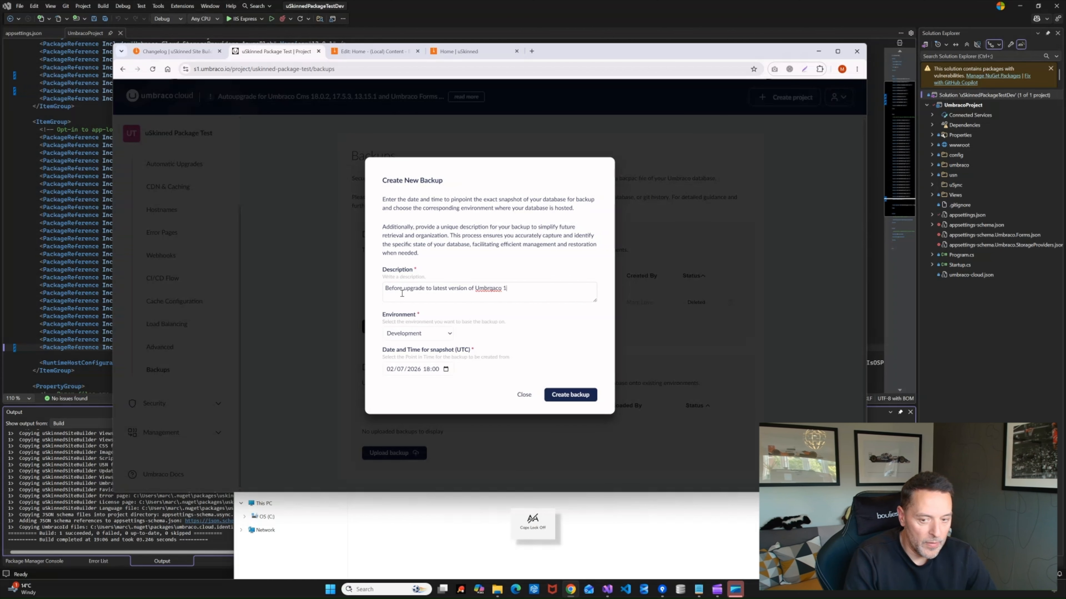
{"action": "key", "text": "BackSpace"}
{"action": "key", "text": "BackSpace"}
{"action": "key", "text": "BackSpace"}
{"action": "key", "text": "BackSpace"}
{"action": "key", "text": "BackSpace"}
{"action": "key", "text": "BackSpace"}
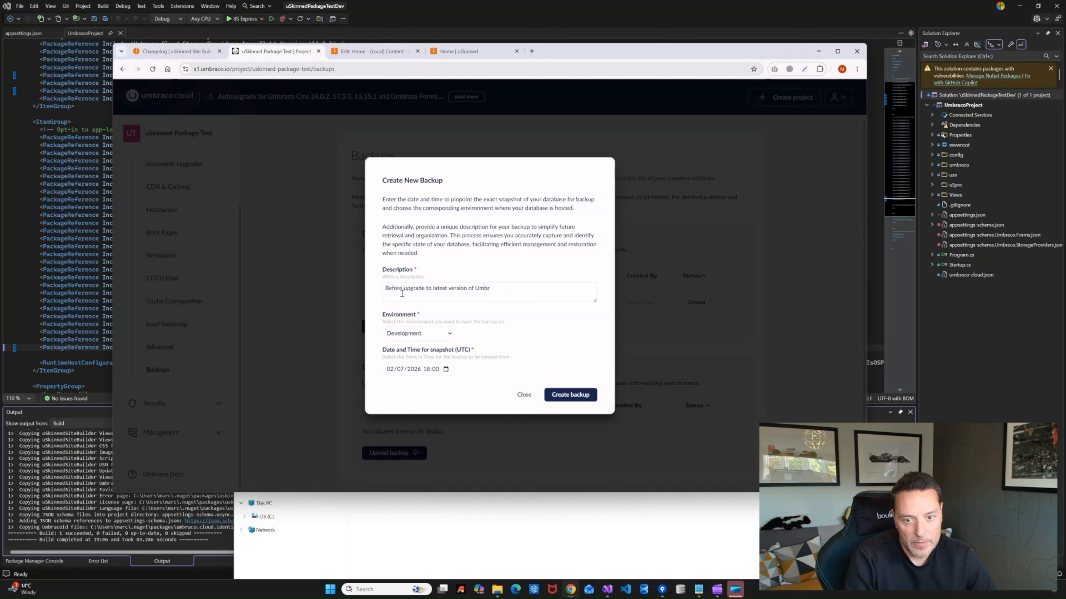
{"action": "type", "text": "co "}
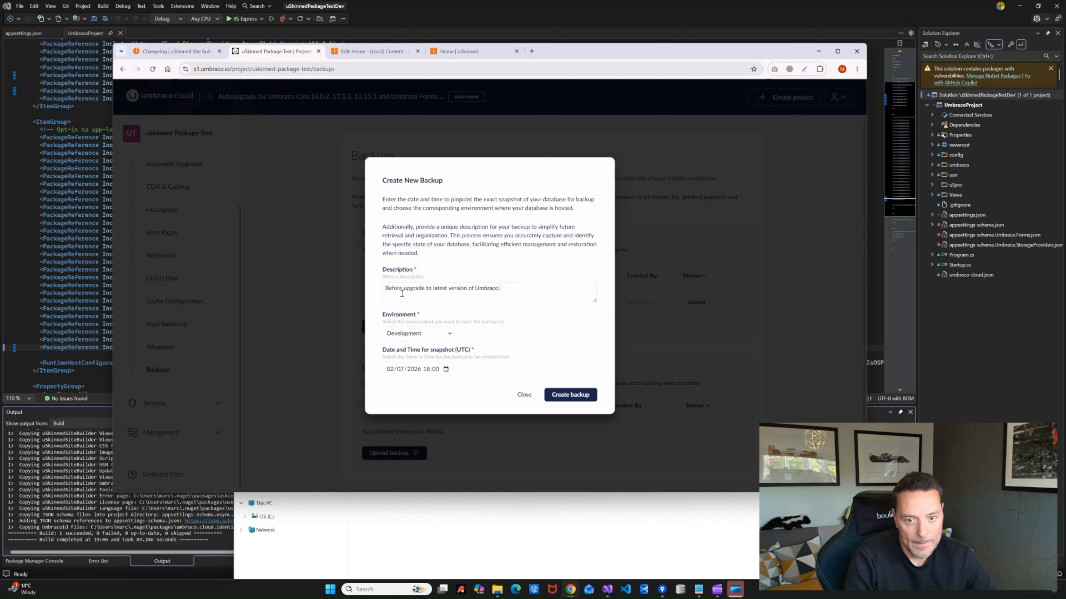
{"action": "type", "text": "13 and uSkinned Site Builder"}
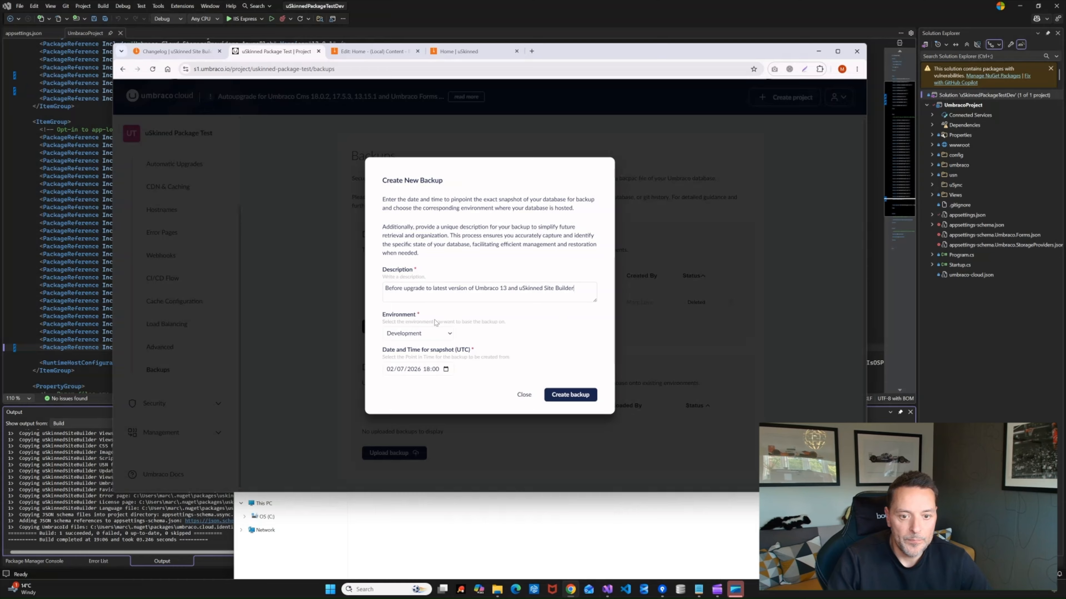
{"action": "type", "text": " 6"}
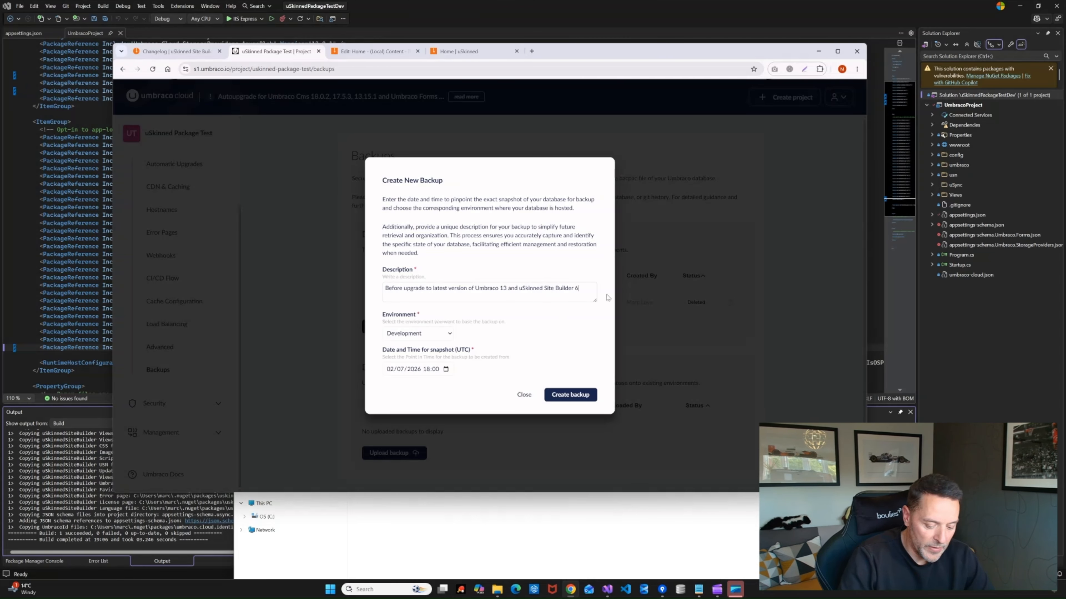
{"action": "type", "text": ".4.4"}
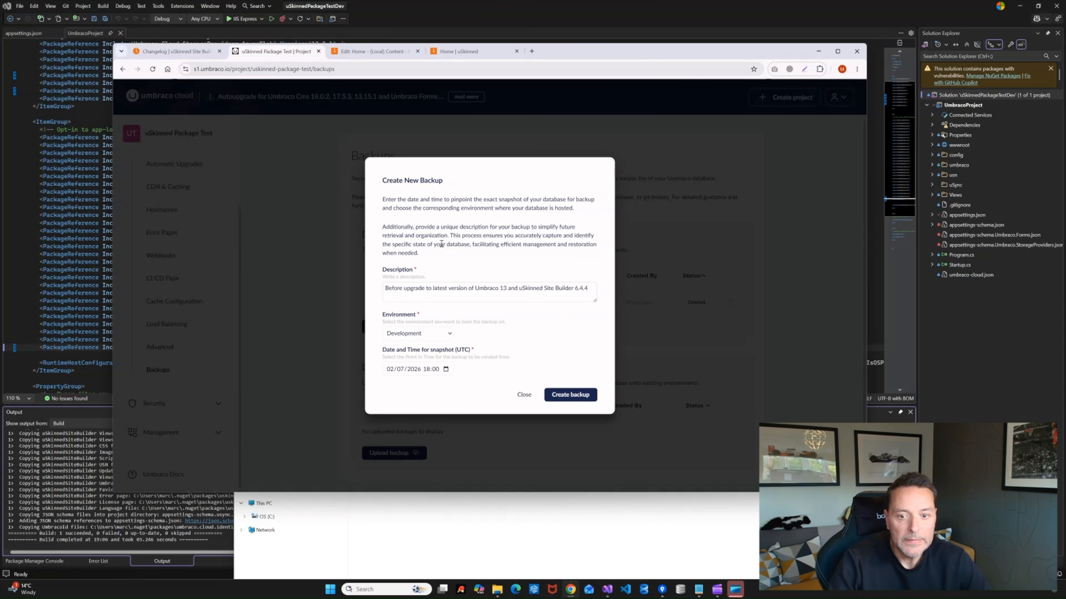
{"action": "left_click", "coordinate": [572, 396]}
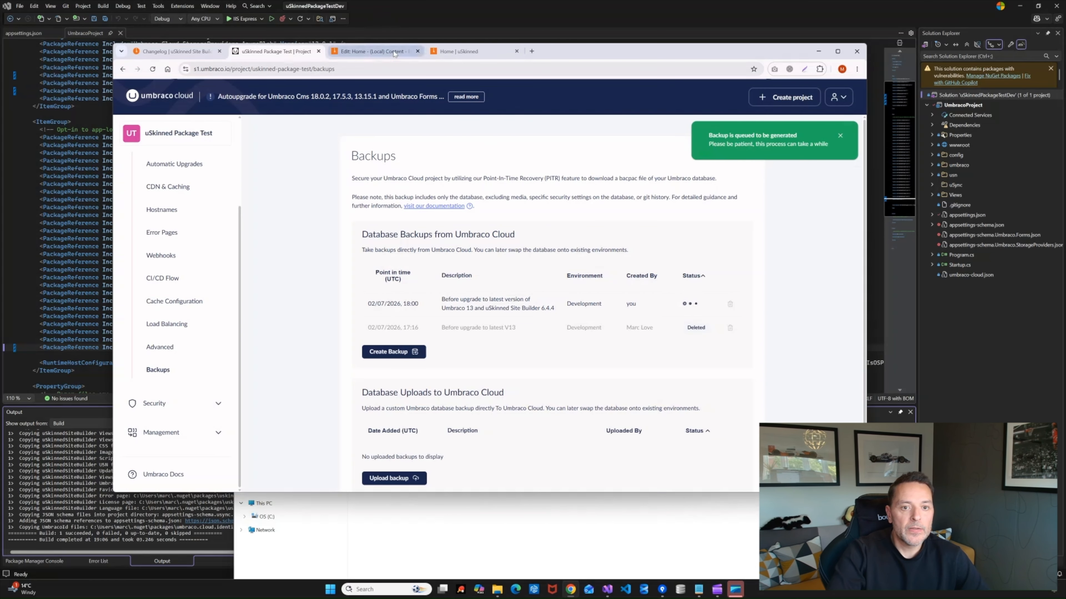
In Visual Studio, replace the Umbraco package references in UmbracoProject with Cms 13.14.0, Deploy.Cloud 13.4.3, Deploy.Contrib 13.3.1, Forms 13.9.6, Forms.Deploy 13.1.2, Identity.Cms 13.2.7, AzureBlob 13.2.0, Cloud.Cms 13.0.2
{"action": "left_click", "coordinate": [366, 52]}
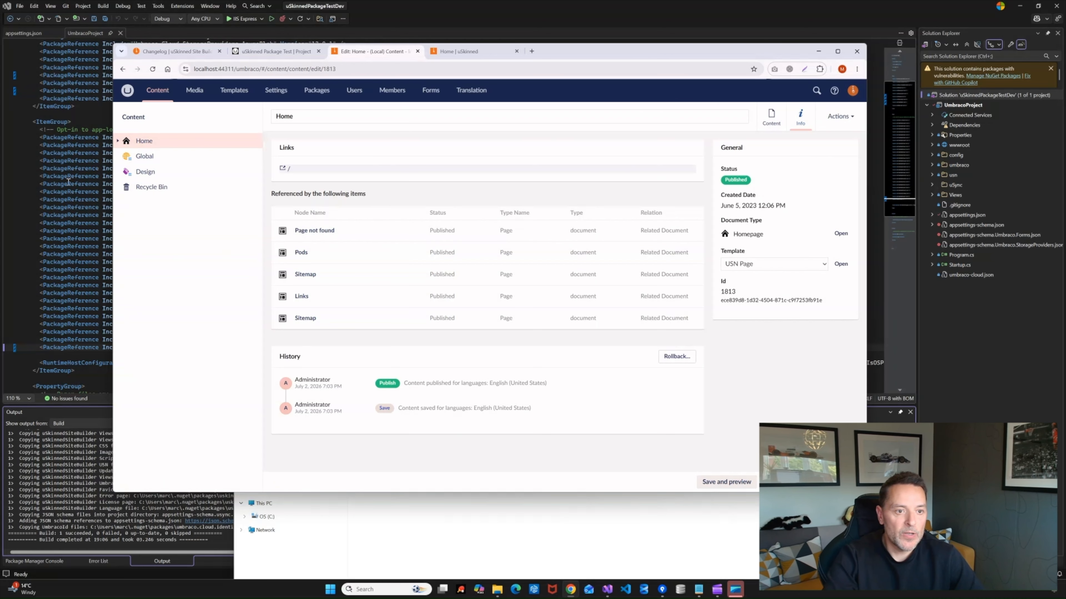
{"action": "key", "text": "alt+Tab"}
{"action": "scroll", "coordinate": [890, 100], "scroll_direction": "up", "scroll_amount": 4}
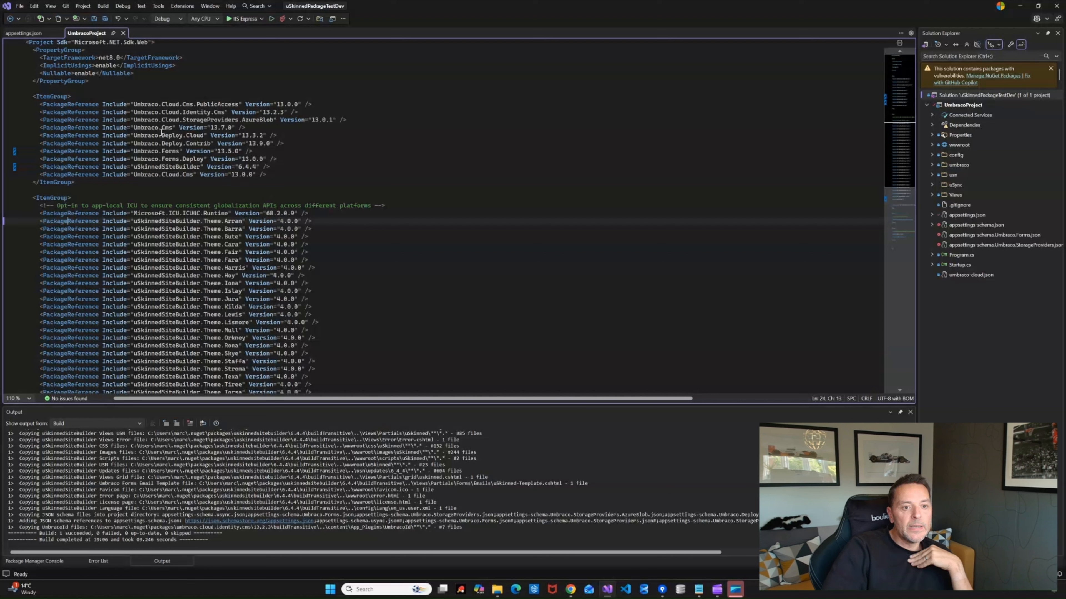
{"action": "left_click_drag", "start_coordinate": [133, 128], "coordinate": [172, 127]}
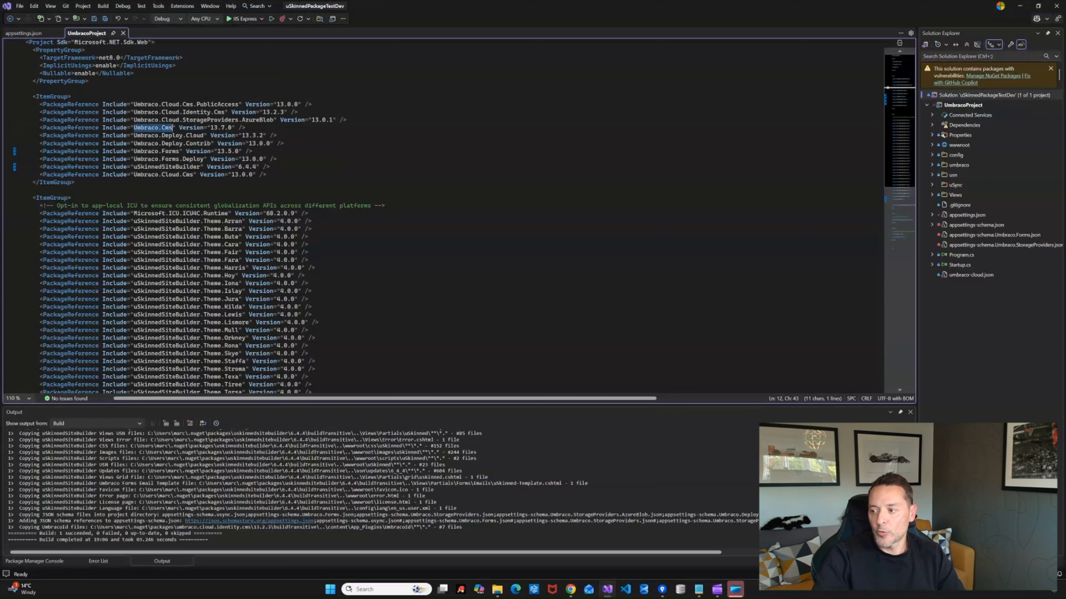
{"action": "key", "text": "alt+Tab"}
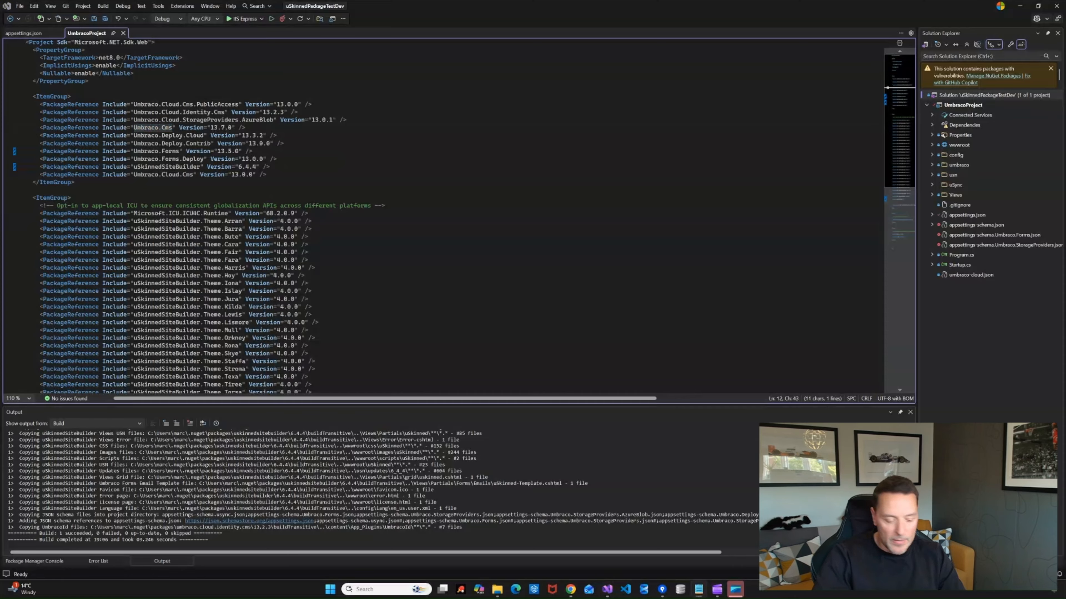
{"action": "left_click_drag", "start_coordinate": [267, 174], "coordinate": [26, 104]}
{"action": "key", "text": "ctrl+v"}
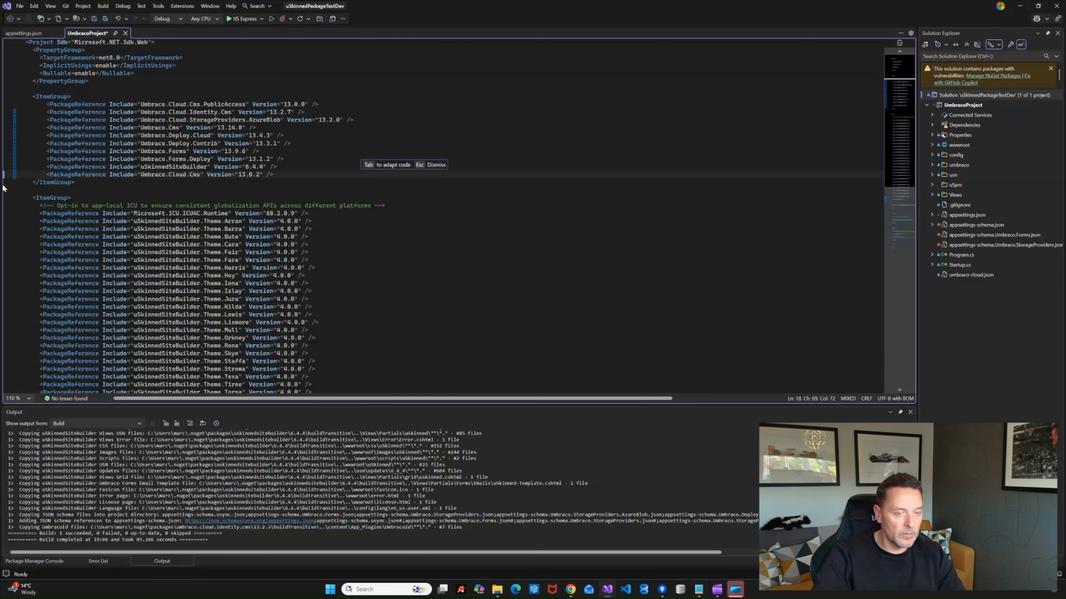
Review the project file's remaining entries and the replaced package references in its first ItemGroup
{"action": "key", "text": "ctrl+a"}
{"action": "left_click", "coordinate": [503, 163]}
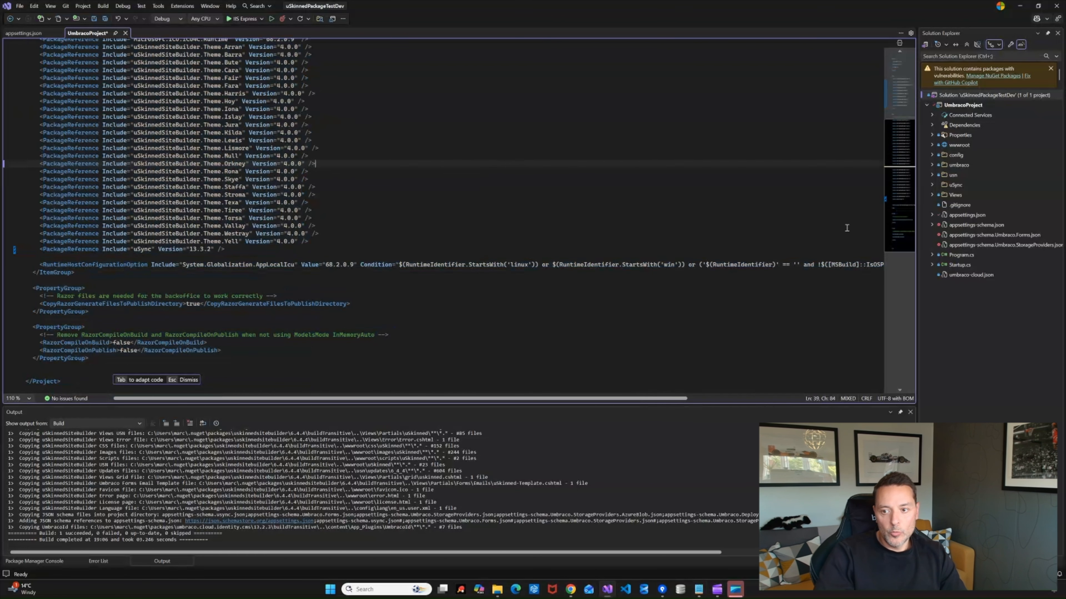
{"action": "left_click_drag", "start_coordinate": [898, 172], "coordinate": [888, 37]}
{"action": "left_click", "coordinate": [184, 198]}
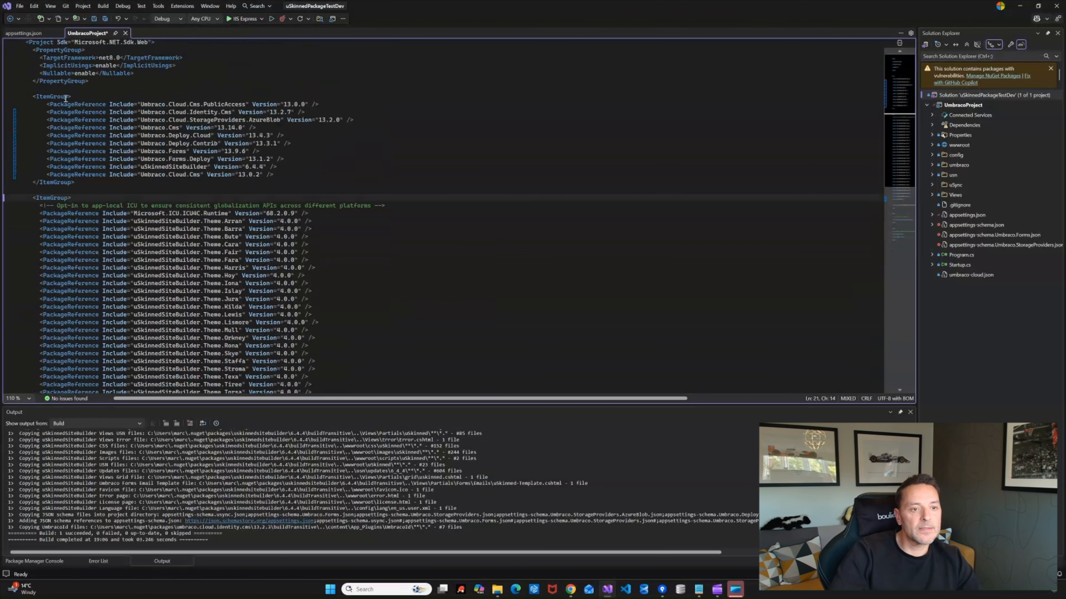
{"action": "left_click", "coordinate": [269, 174]}
{"action": "left_click_drag", "start_coordinate": [267, 171], "coordinate": [46, 105]}
{"action": "left_click", "coordinate": [375, 159]}
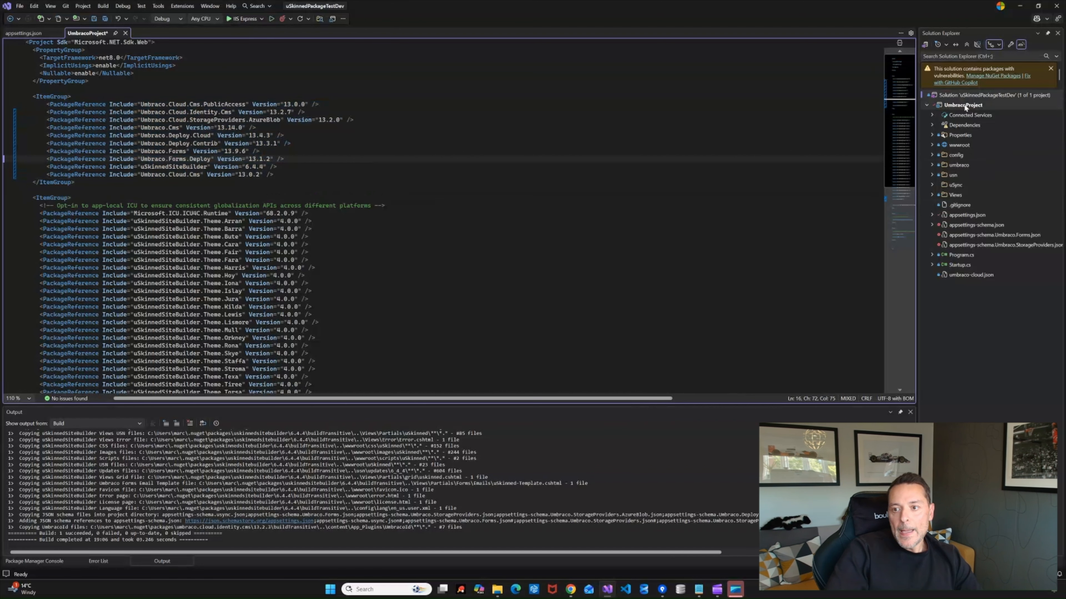
Build UmbracoProject, check the new Development backup's status on the Umbraco Cloud Backups page in Chrome, and return to Visual Studio
{"action": "right_click", "coordinate": [949, 105]}
{"action": "left_click", "coordinate": [951, 100]}
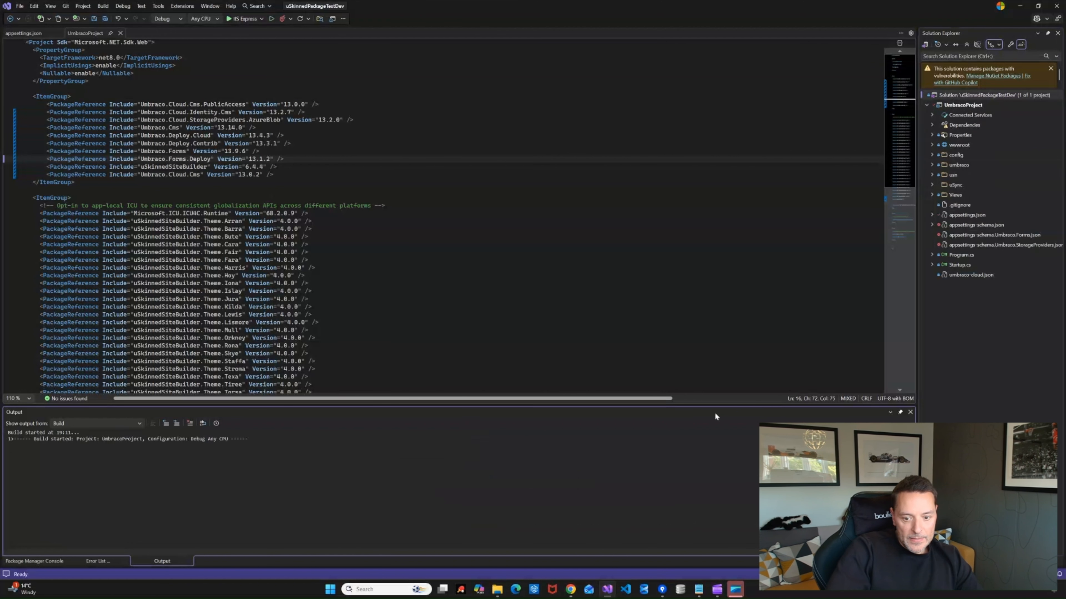
{"action": "left_click", "coordinate": [570, 590]}
{"action": "left_click", "coordinate": [418, 51]}
{"action": "left_click", "coordinate": [418, 50]}
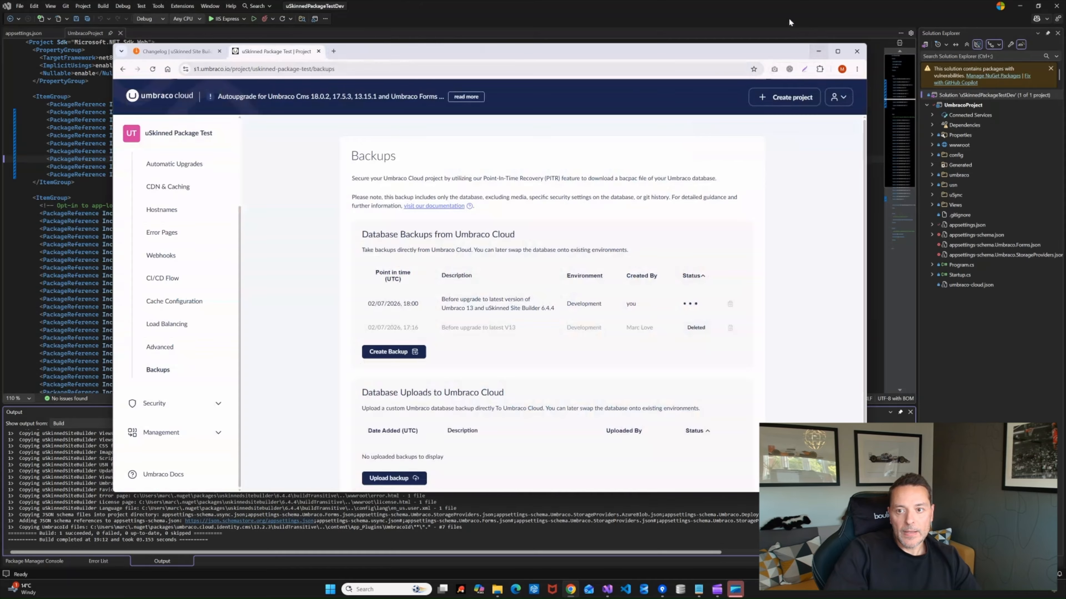
{"action": "left_click", "coordinate": [818, 51]}
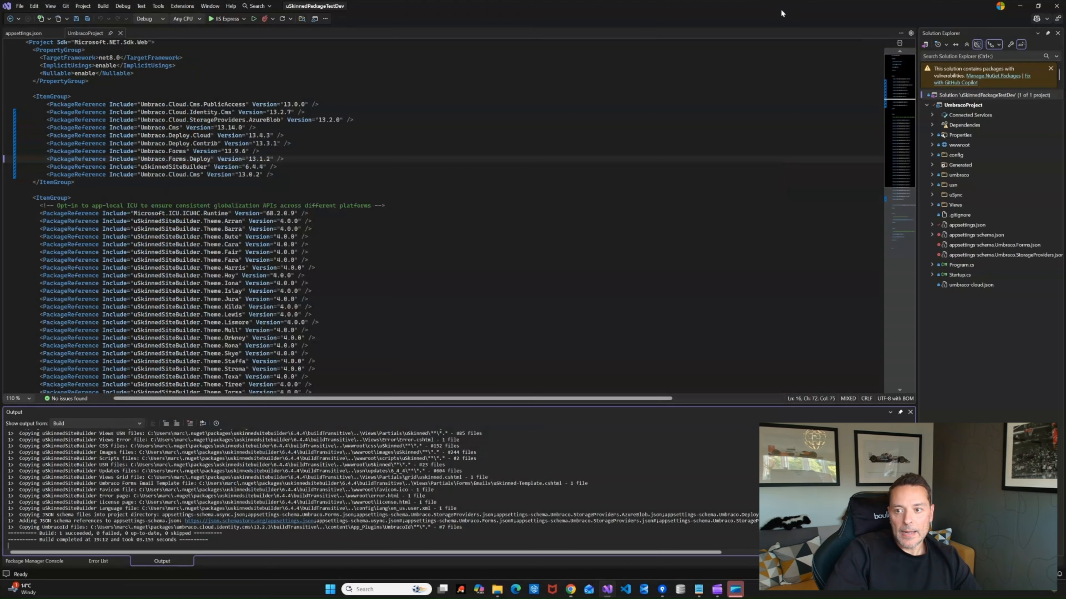
Run the site with IIS Express, open its back office at localhost:44311/umbraco, and check the uSkinned and Umbraco versions on the dashboard
{"action": "left_click", "coordinate": [252, 19]}
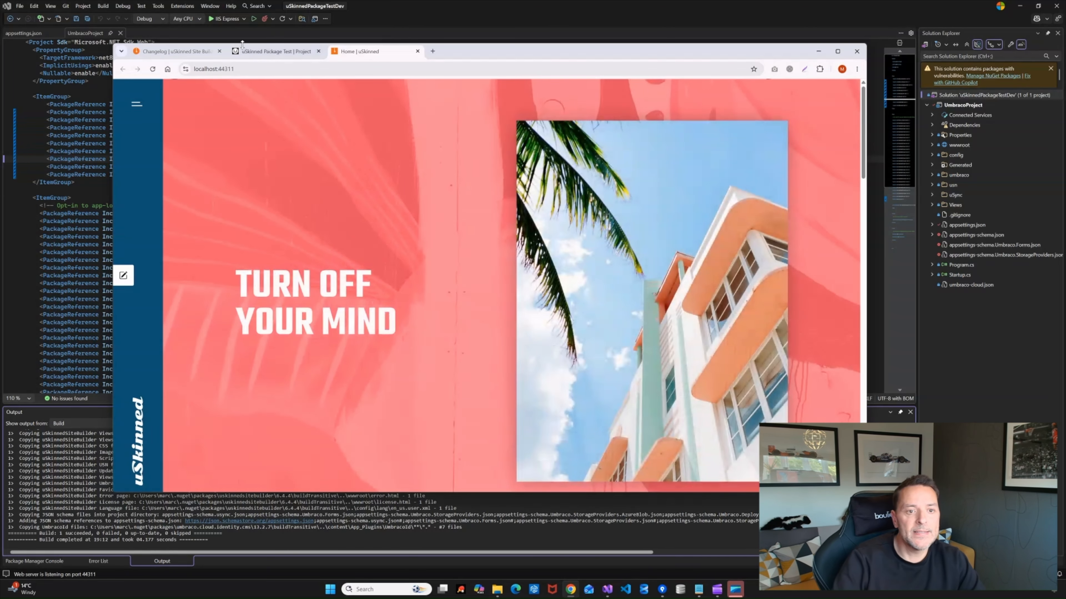
{"action": "left_click", "coordinate": [311, 68]}
{"action": "left_click", "coordinate": [311, 68]}
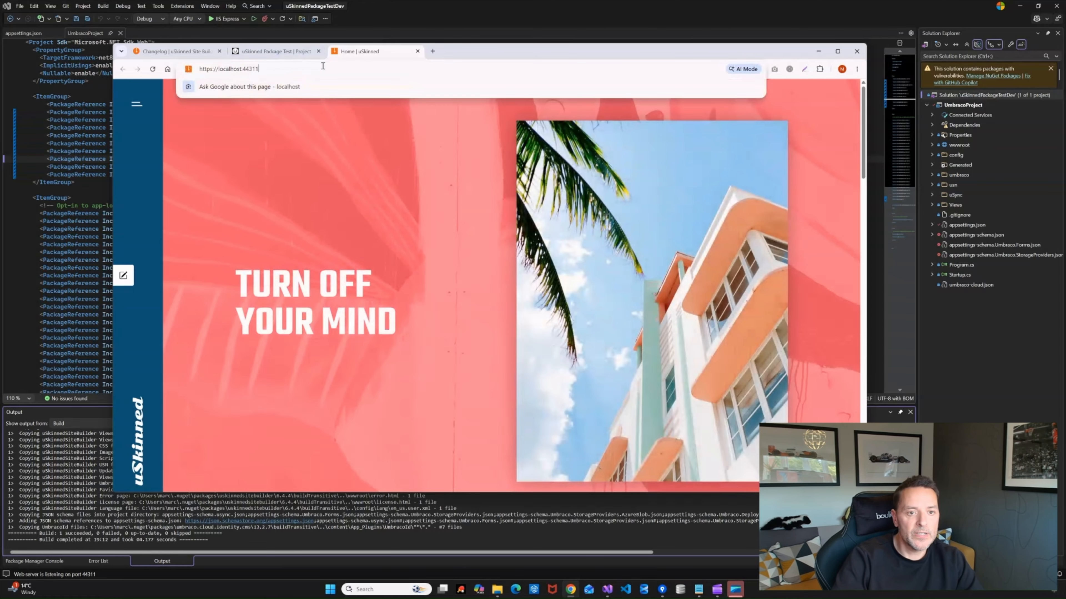
{"action": "type", "text": "/umbraco"}
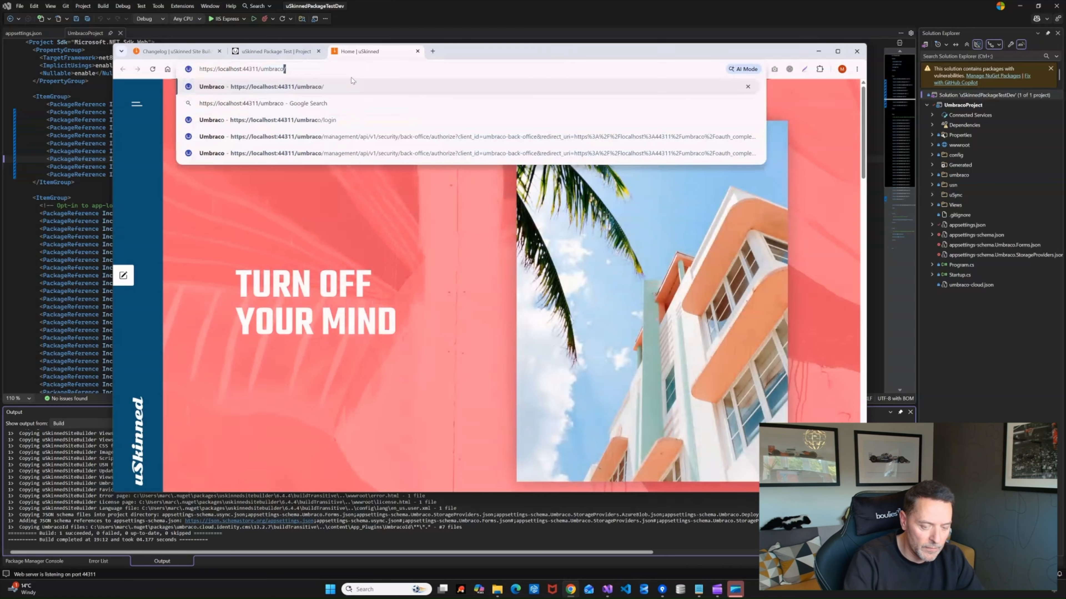
{"action": "key", "text": "Return"}
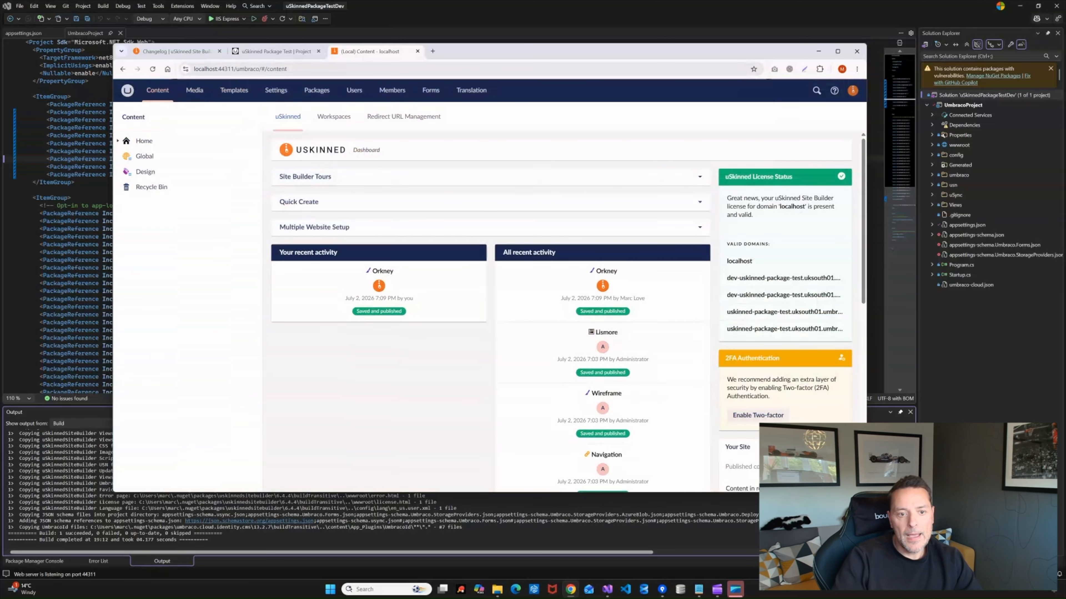
{"action": "scroll", "coordinate": [767, 360], "scroll_direction": "down", "scroll_amount": 4}
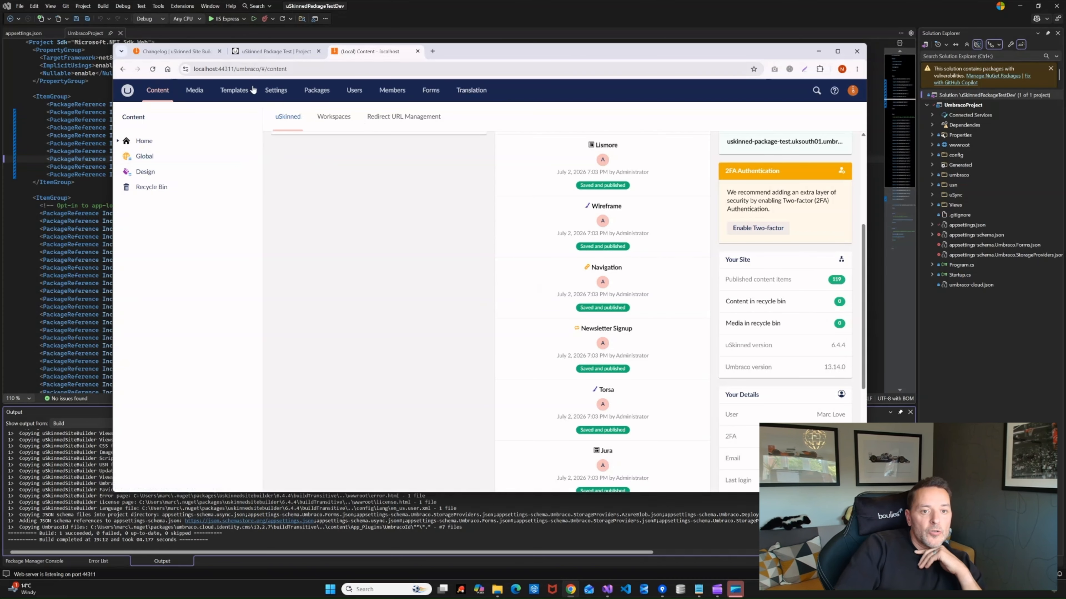
{"action": "left_click", "coordinate": [290, 53]}
{"action": "left_click", "coordinate": [368, 52]}
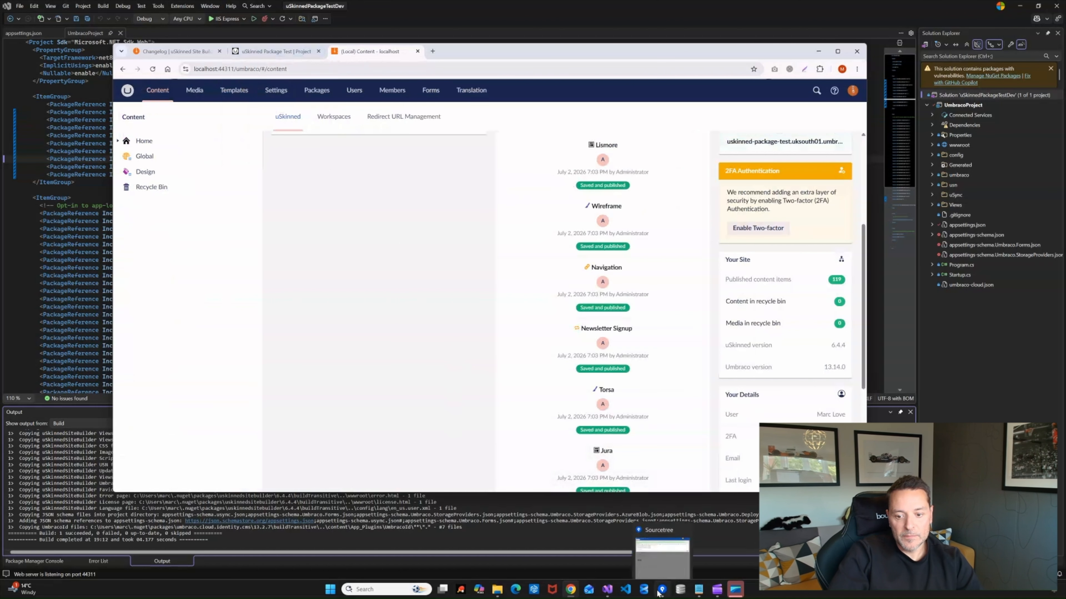
Switch to Sourcetree, dismiss the completed clone report, maximise the window, and enlarge the area for the uncommitted files
{"action": "left_click", "coordinate": [662, 558]}
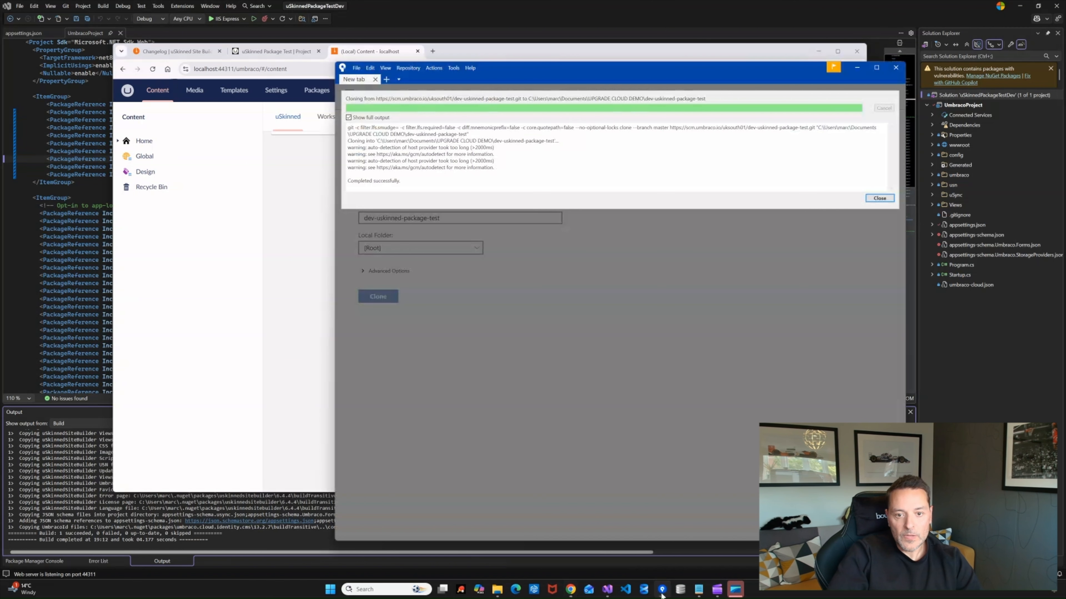
{"action": "left_click", "coordinate": [880, 198]}
{"action": "left_click_drag", "start_coordinate": [655, 77], "coordinate": [463, 50]}
{"action": "left_click", "coordinate": [686, 41]}
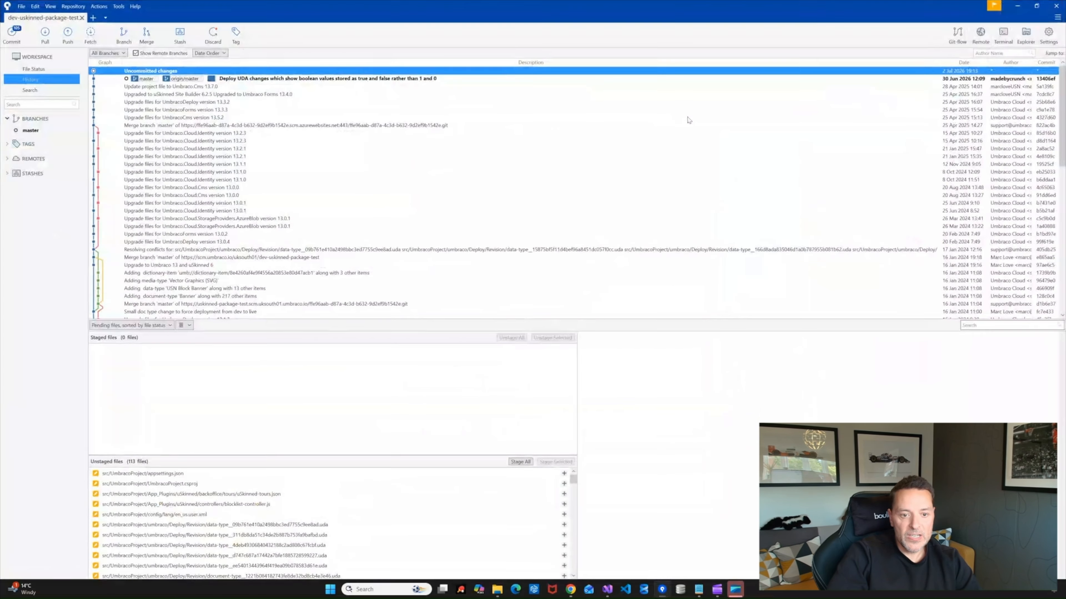
{"action": "left_click_drag", "start_coordinate": [585, 321], "coordinate": [587, 156]}
Review the unstaged changes, examining the differences in appsettings.json and UmbracoProject.csproj and the full list of changed files
{"action": "left_click", "coordinate": [145, 391]}
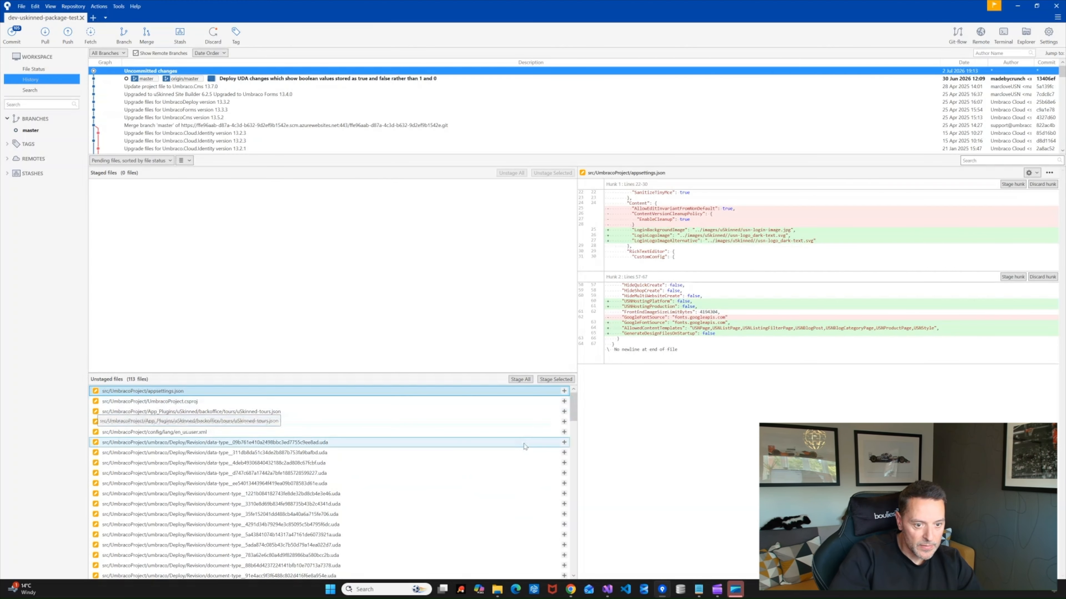
{"action": "left_click", "coordinate": [554, 402]}
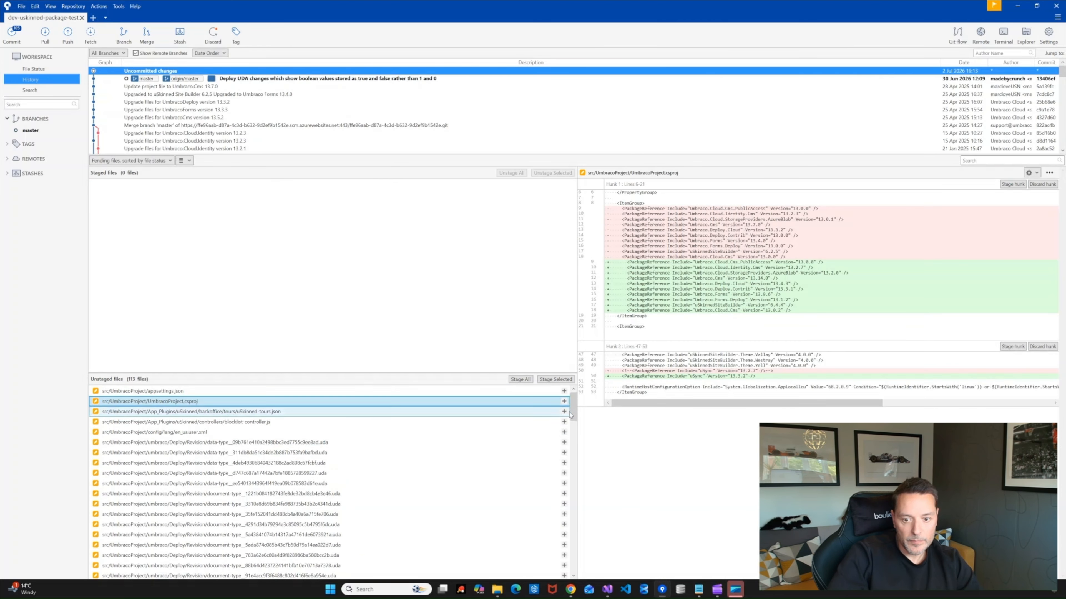
{"action": "left_click_drag", "start_coordinate": [571, 415], "coordinate": [580, 567]}
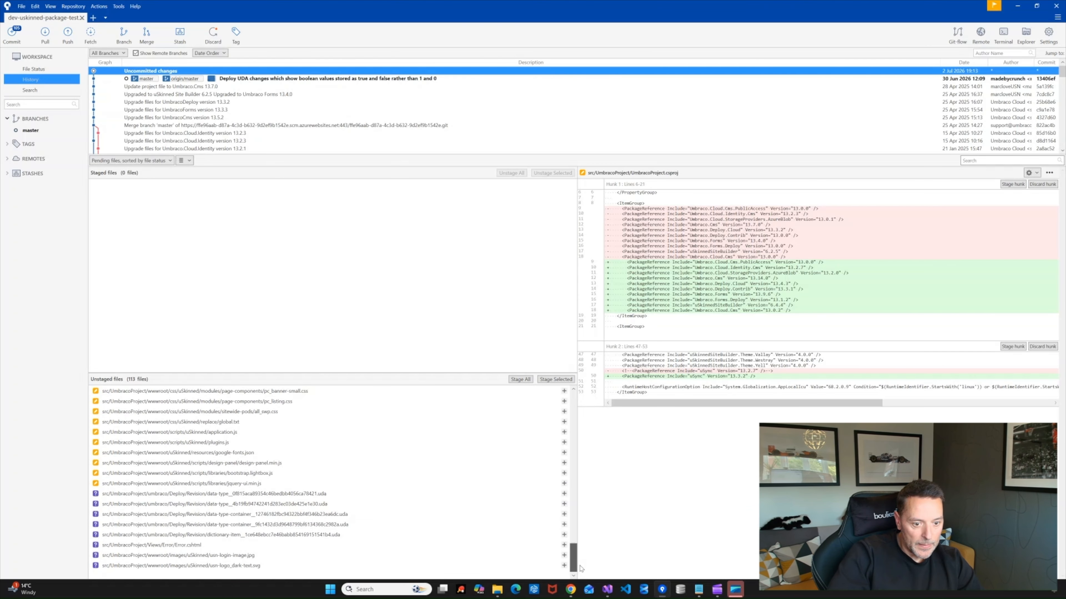
{"action": "left_click_drag", "start_coordinate": [580, 568], "coordinate": [572, 414]}
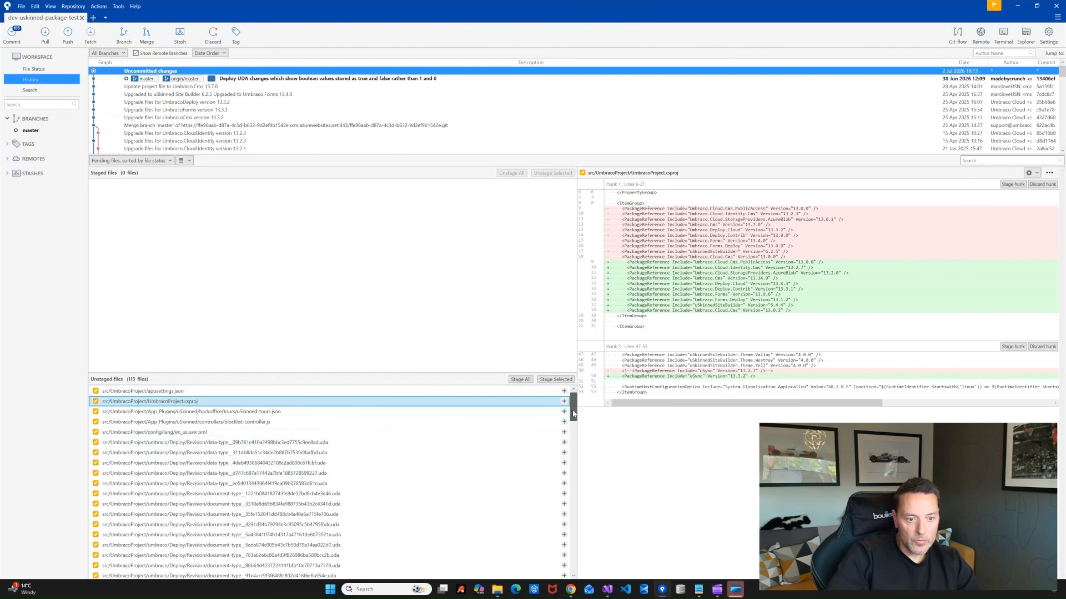
{"action": "left_click", "coordinate": [177, 392]}
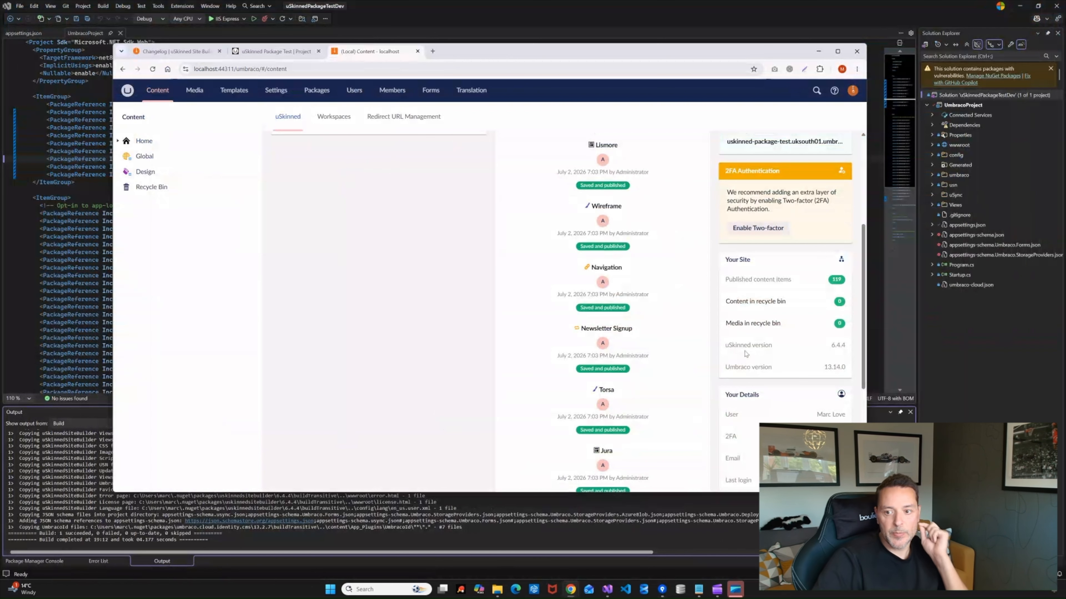
In the local Umbraco back office in Chrome, use the Deploy settings to export the schema to the .uda data files on disk
{"action": "left_click_drag", "start_coordinate": [863, 285], "coordinate": [866, 156]}
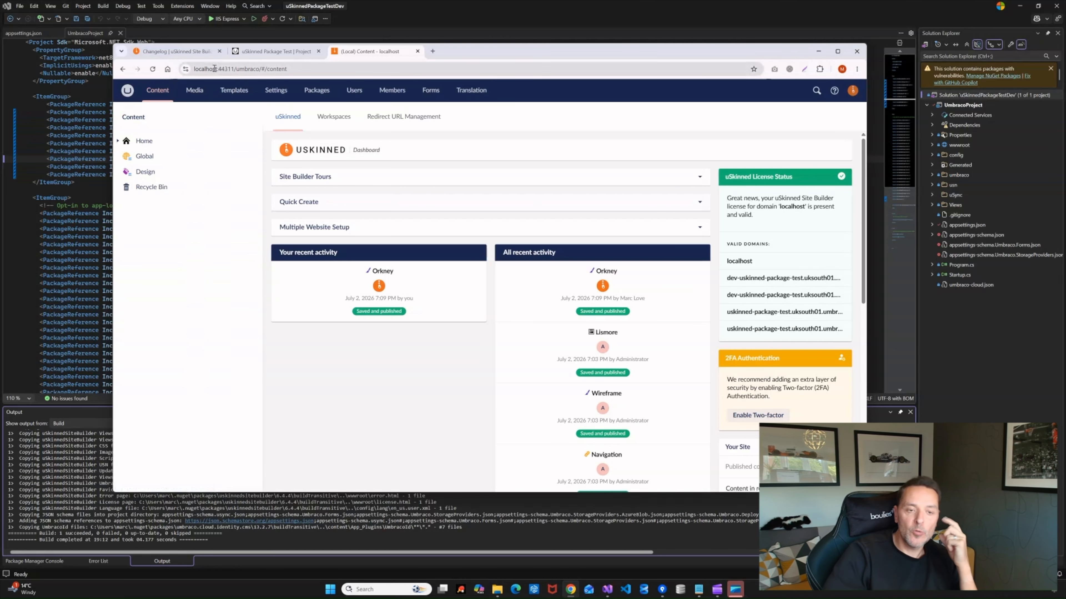
{"action": "left_click", "coordinate": [278, 93]}
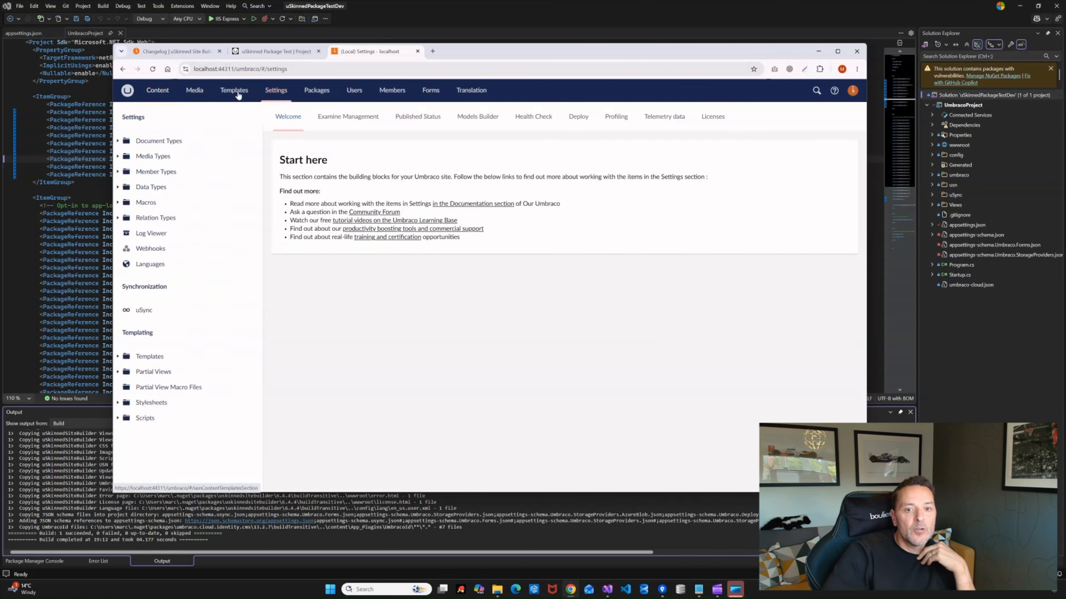
{"action": "left_click", "coordinate": [579, 118]}
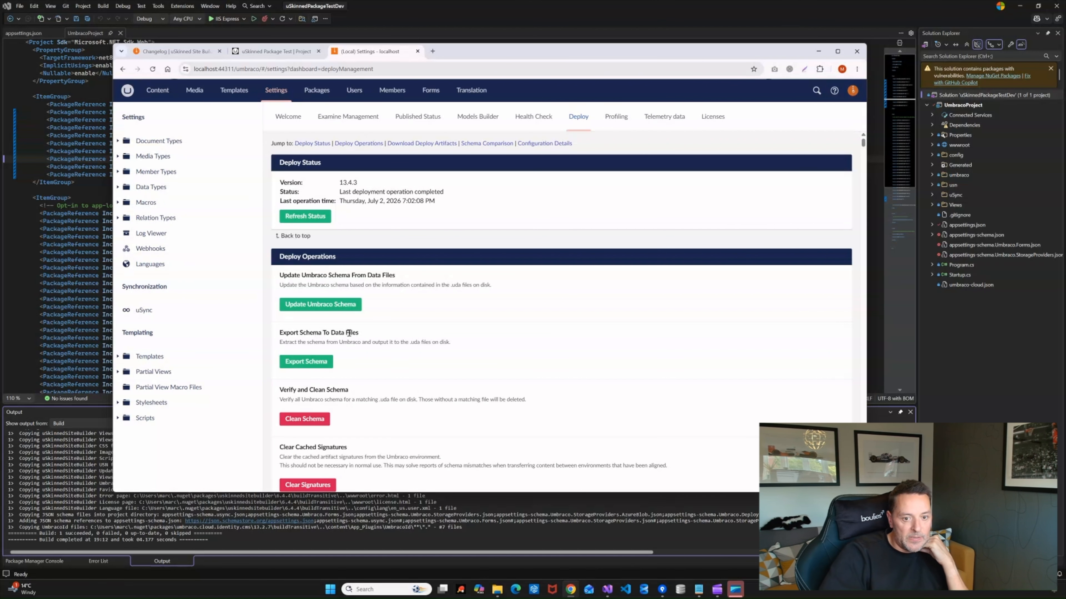
{"action": "left_click_drag", "start_coordinate": [281, 343], "coordinate": [470, 350]}
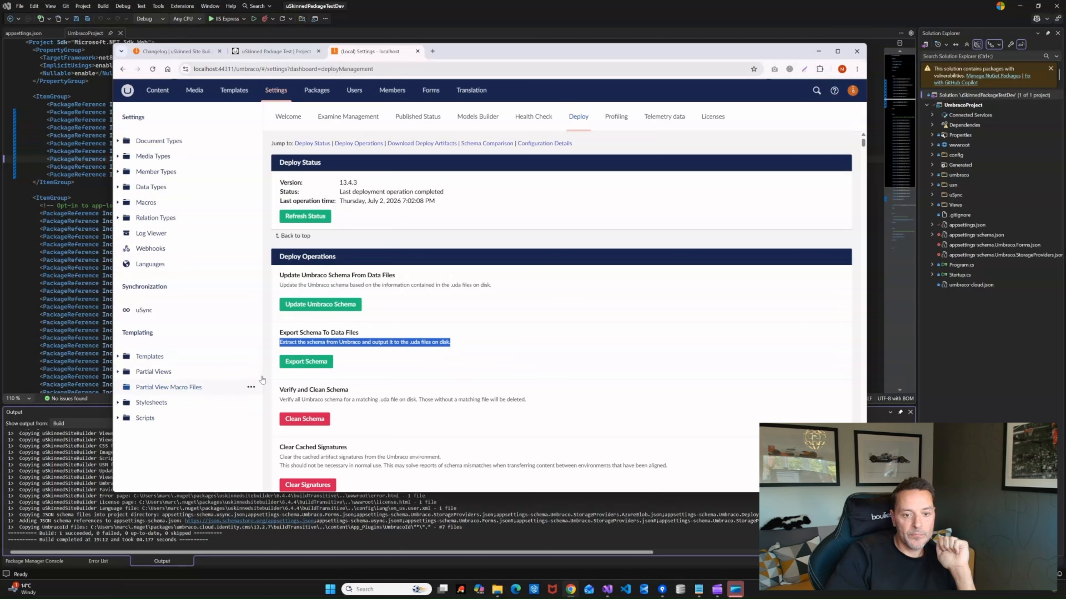
{"action": "left_click", "coordinate": [306, 362]}
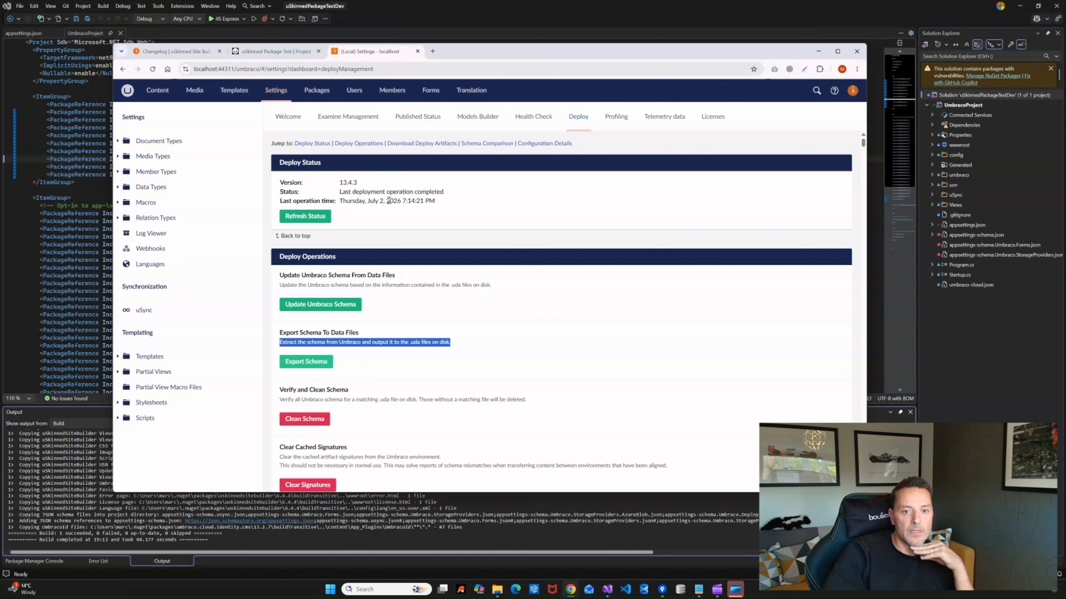
{"action": "left_click", "coordinate": [525, 372]}
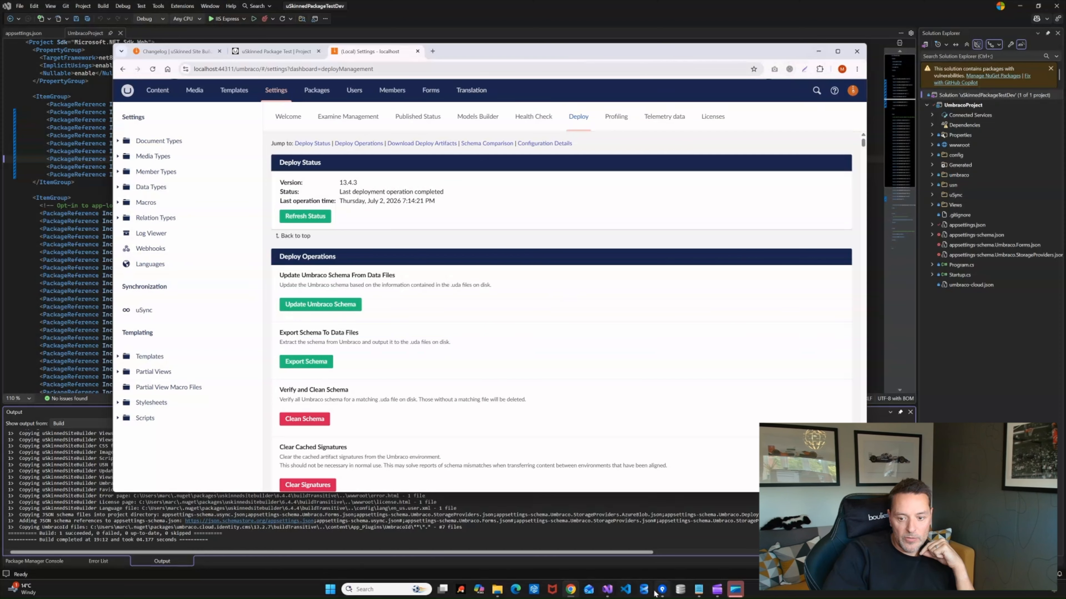
In Visual Studio, comment out the uSync 13.3.2 package reference in the UmbracoProject file, save it, and build the solution
{"action": "mouse_move", "coordinate": [662, 592]}
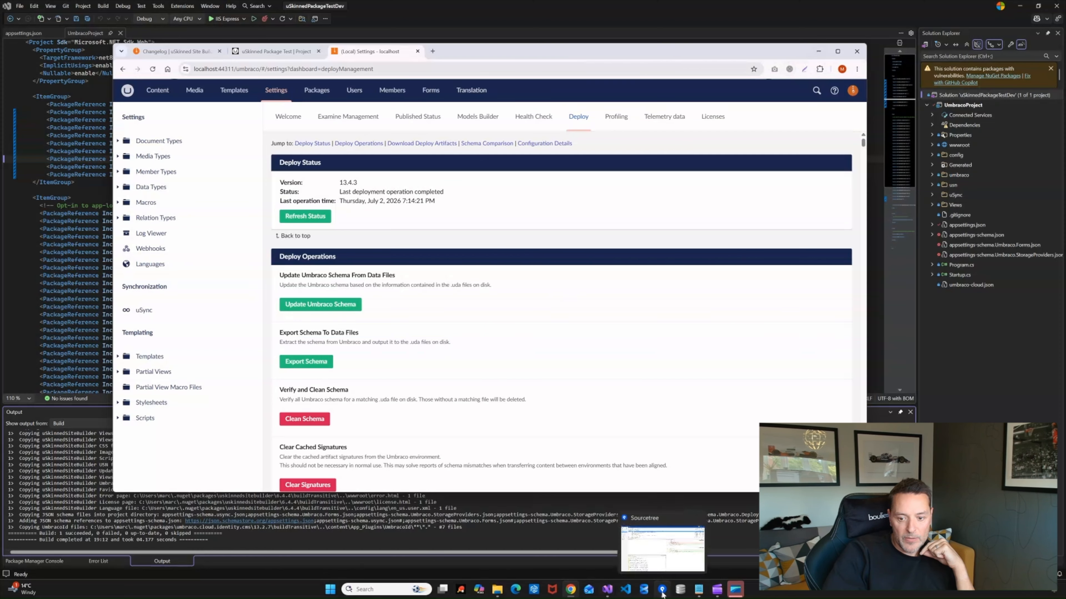
{"action": "left_click", "coordinate": [560, 510]}
{"action": "scroll", "coordinate": [188, 303], "scroll_direction": "down", "scroll_amount": 5}
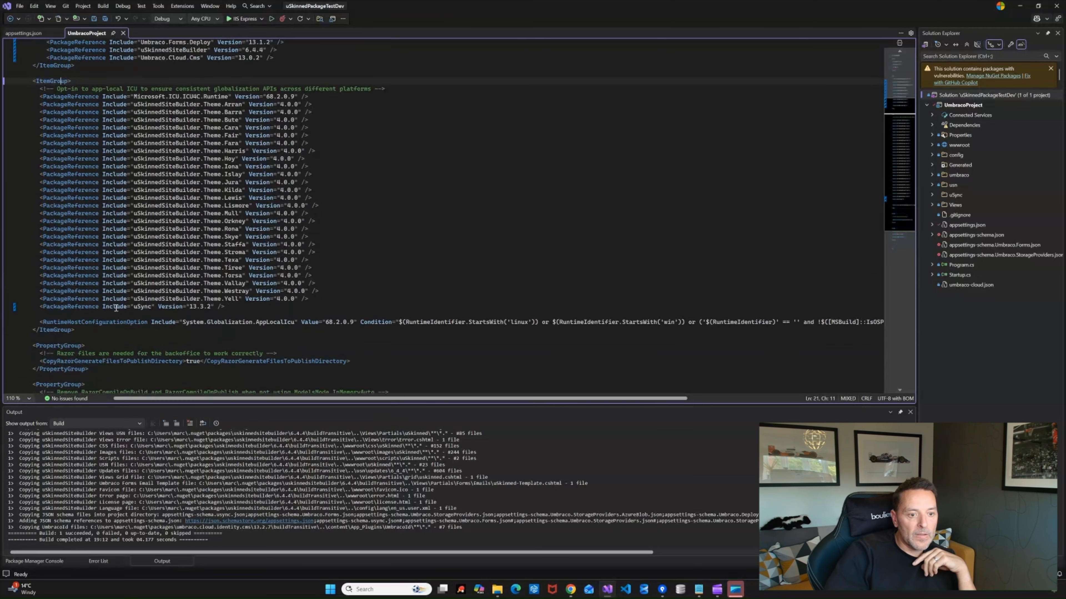
{"action": "left_click", "coordinate": [35, 307]}
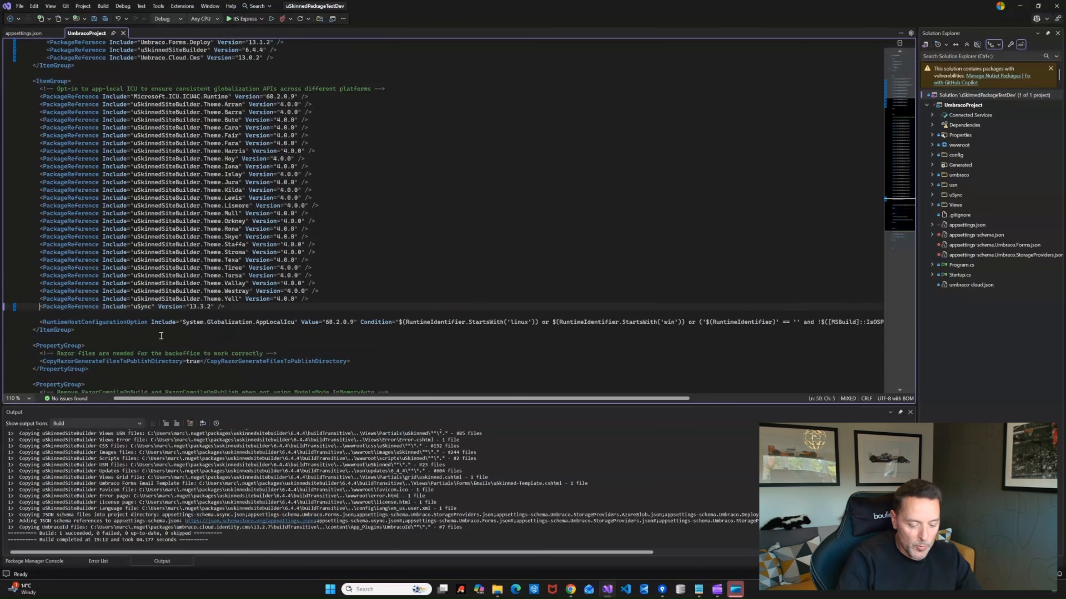
{"action": "type", "text": "!--"}
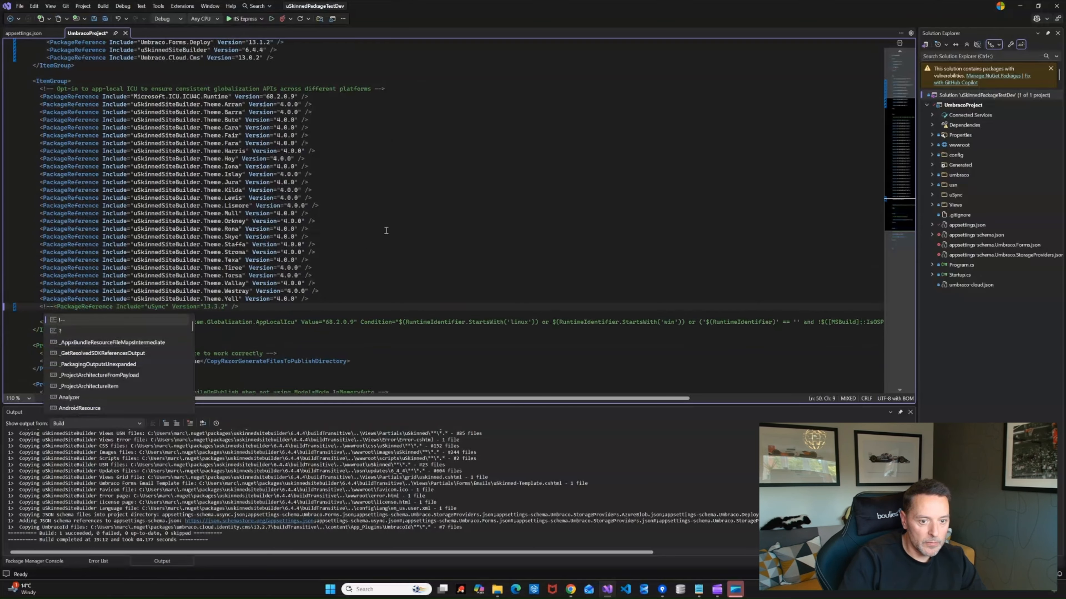
{"action": "left_click", "coordinate": [278, 311]}
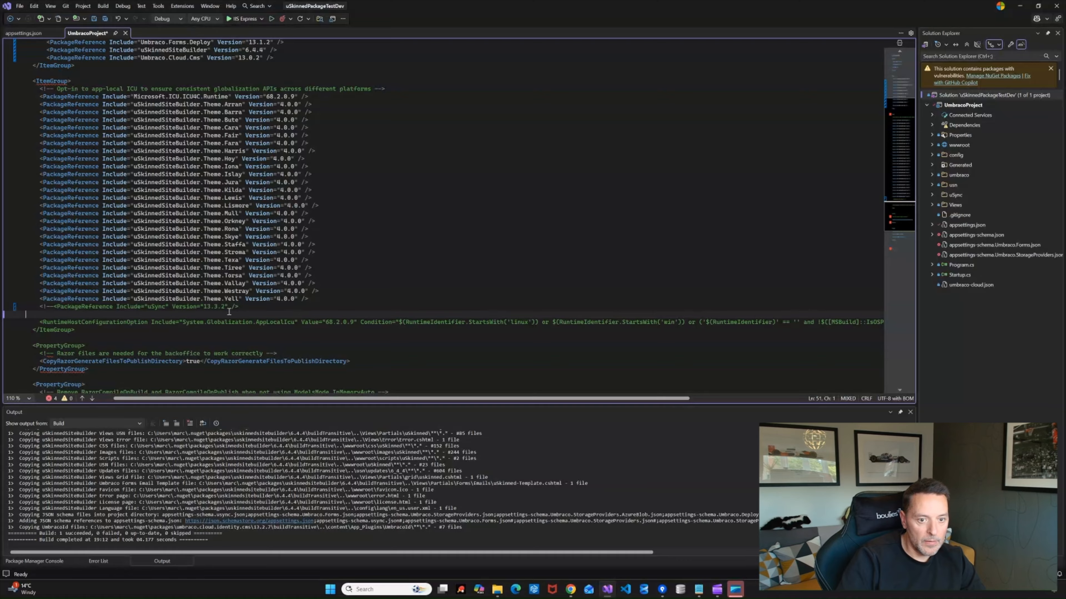
{"action": "left_click", "coordinate": [248, 307]}
{"action": "type", "text": "-->"}
{"action": "key", "text": "ctrl+s"}
{"action": "right_click", "coordinate": [950, 95]}
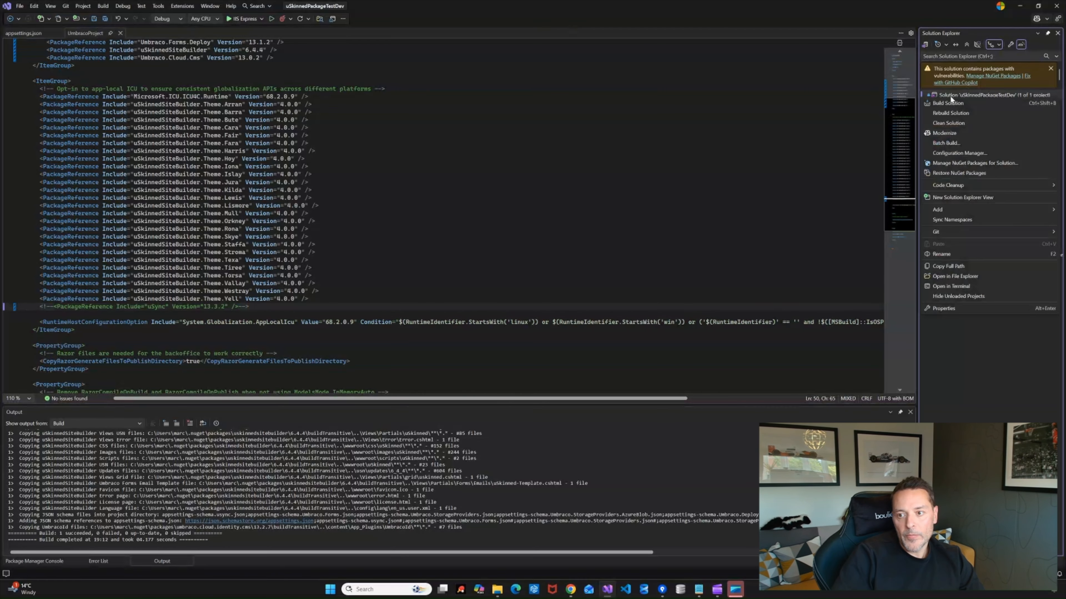
{"action": "left_click", "coordinate": [949, 103]}
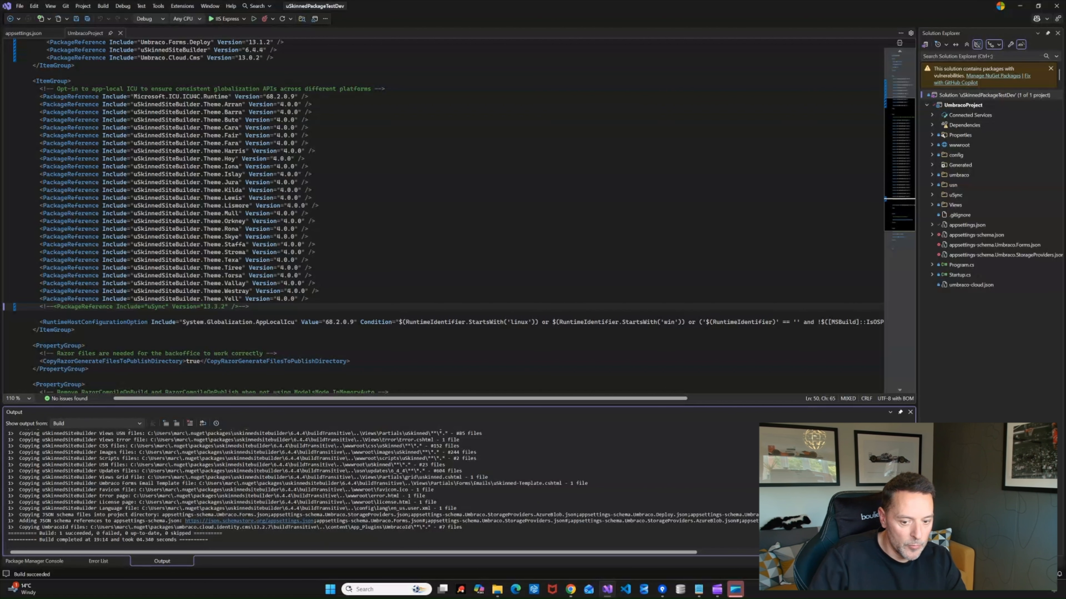
Switch to Sourcetree, stage all the unstaged files from appsettings.json to usn-logo_dark-text.svg, and open the commit form
{"action": "left_click", "coordinate": [662, 589]}
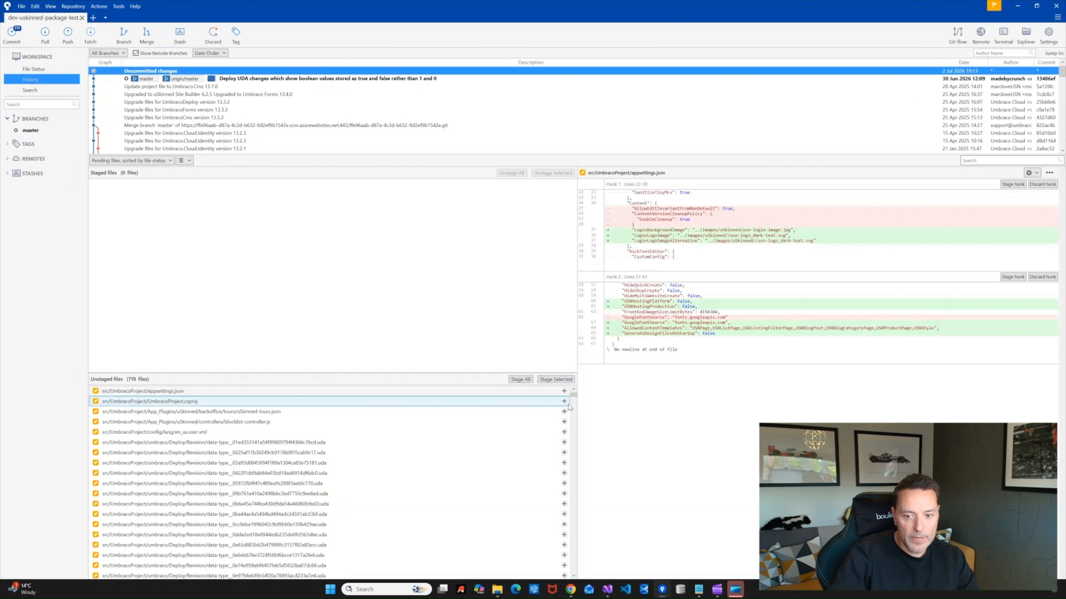
{"action": "scroll", "coordinate": [252, 439], "scroll_direction": "down", "scroll_amount": 5}
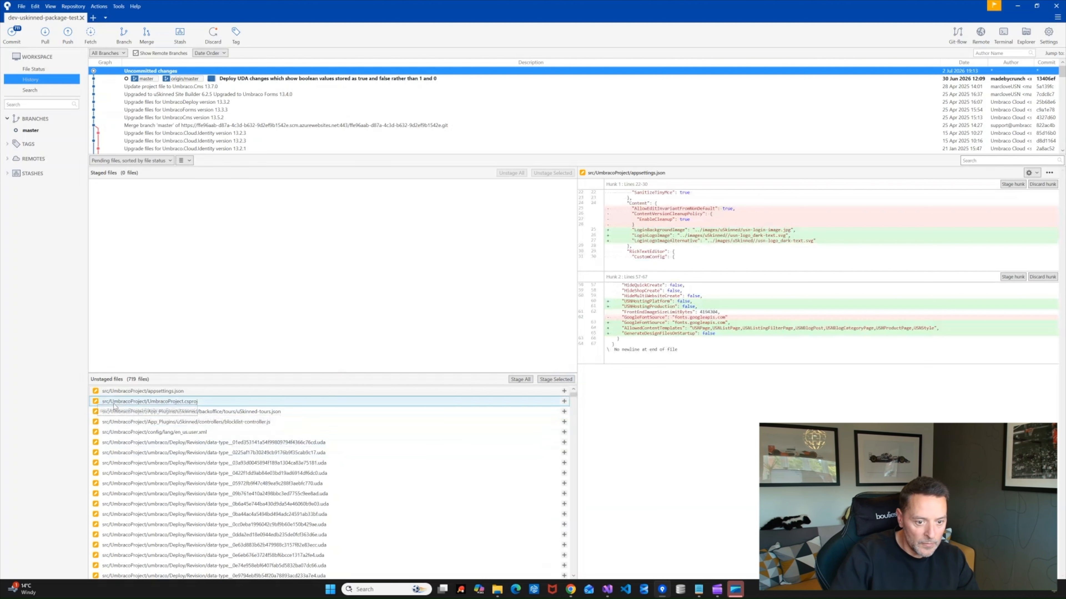
{"action": "left_click_drag", "start_coordinate": [573, 404], "coordinate": [578, 587]}
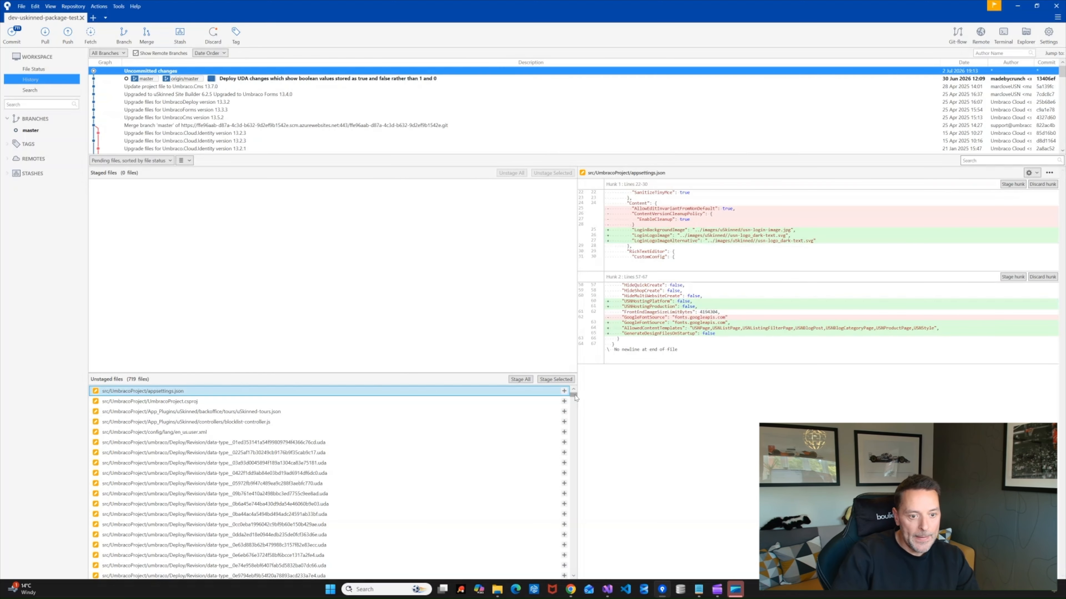
{"action": "left_click_drag", "start_coordinate": [575, 397], "coordinate": [598, 590]}
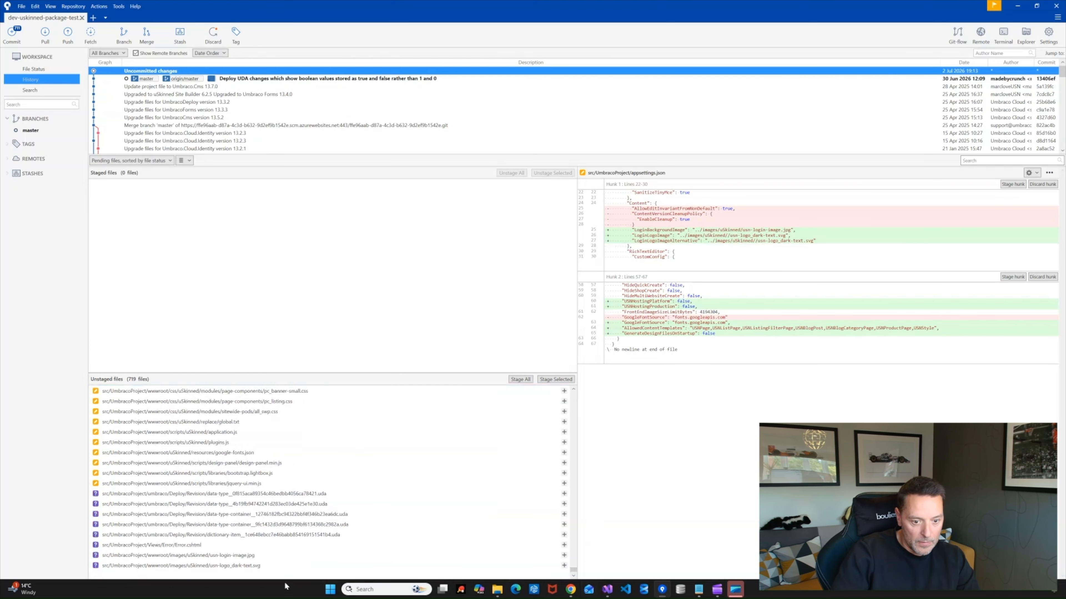
{"action": "left_click", "coordinate": [257, 567], "text": "shift"}
{"action": "left_click", "coordinate": [556, 380]}
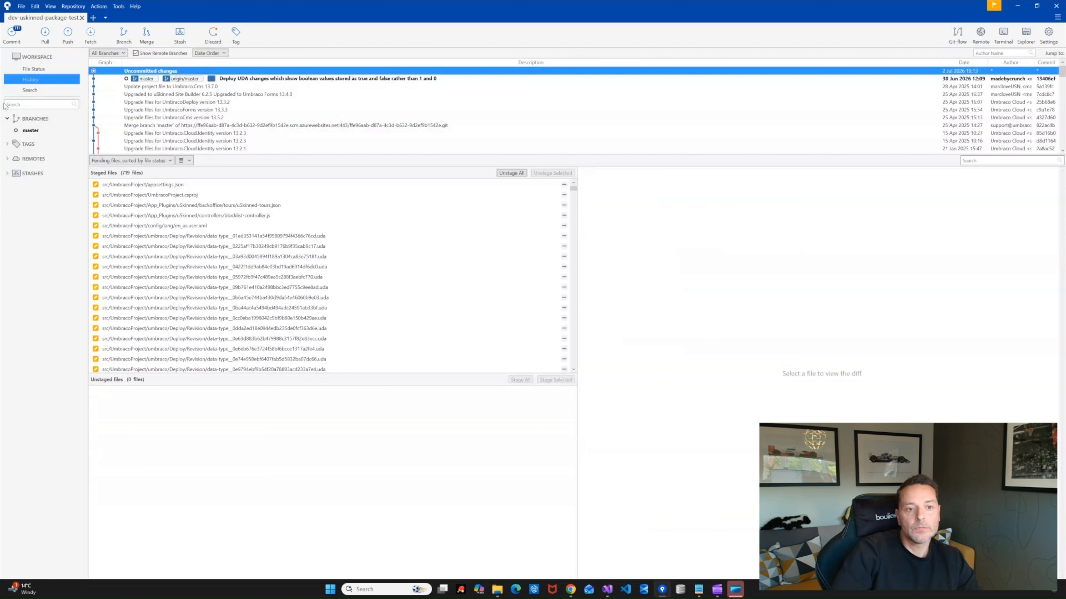
{"action": "left_click", "coordinate": [12, 34]}
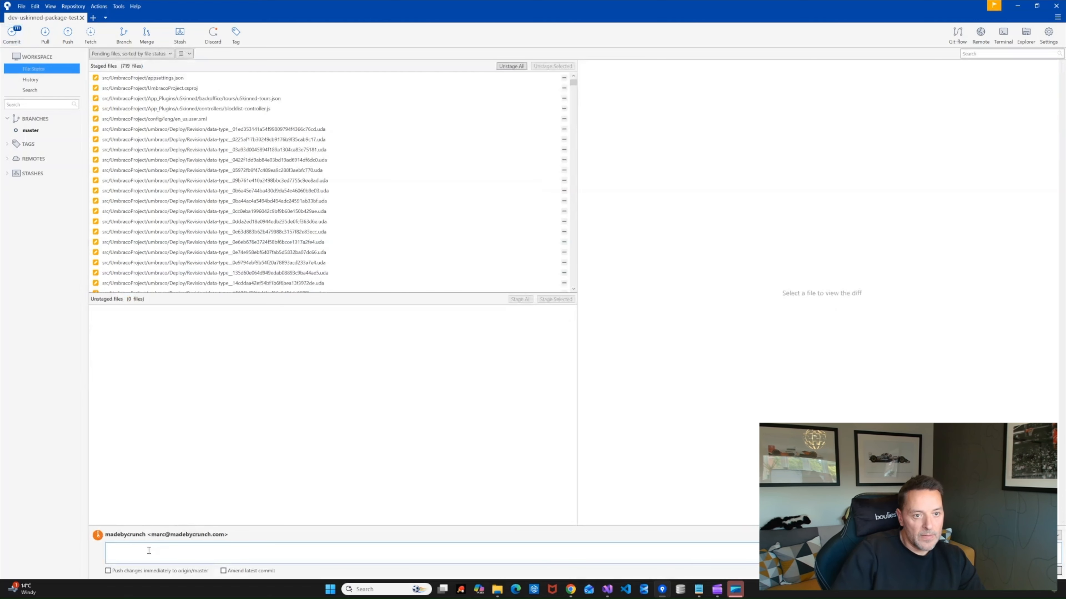
Enter the commit message "Upgrade to Umbraco 13.14.0 and uSkinned Site Builder 6.4.4"
{"action": "type", "text": "U"}
{"action": "key", "text": "Caps_Lock"}
{"action": "type", "text": "pgrade to "}
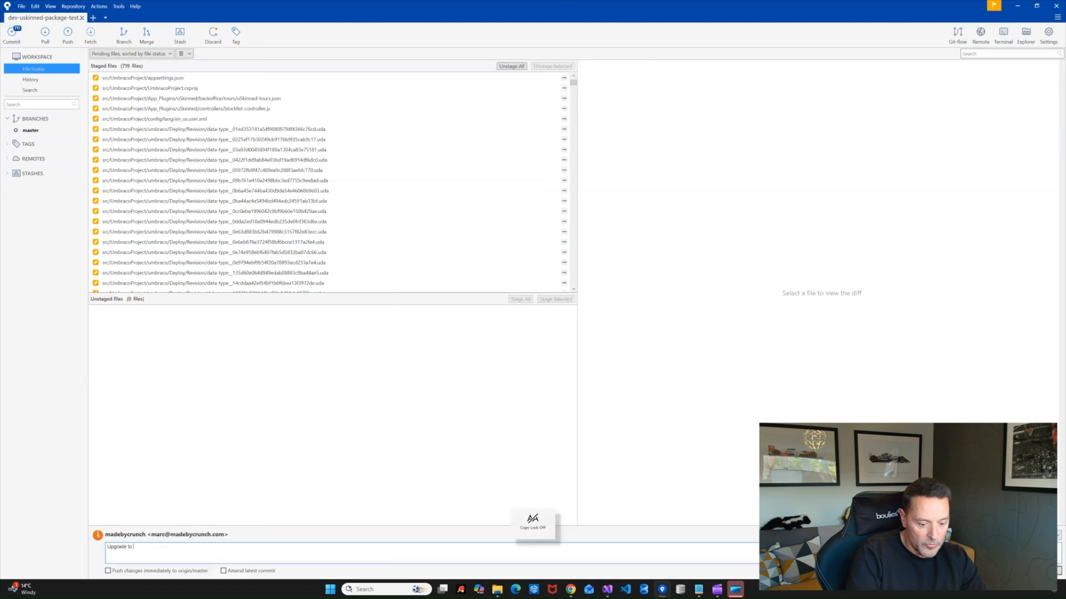
{"action": "type", "text": "Umbraco"}
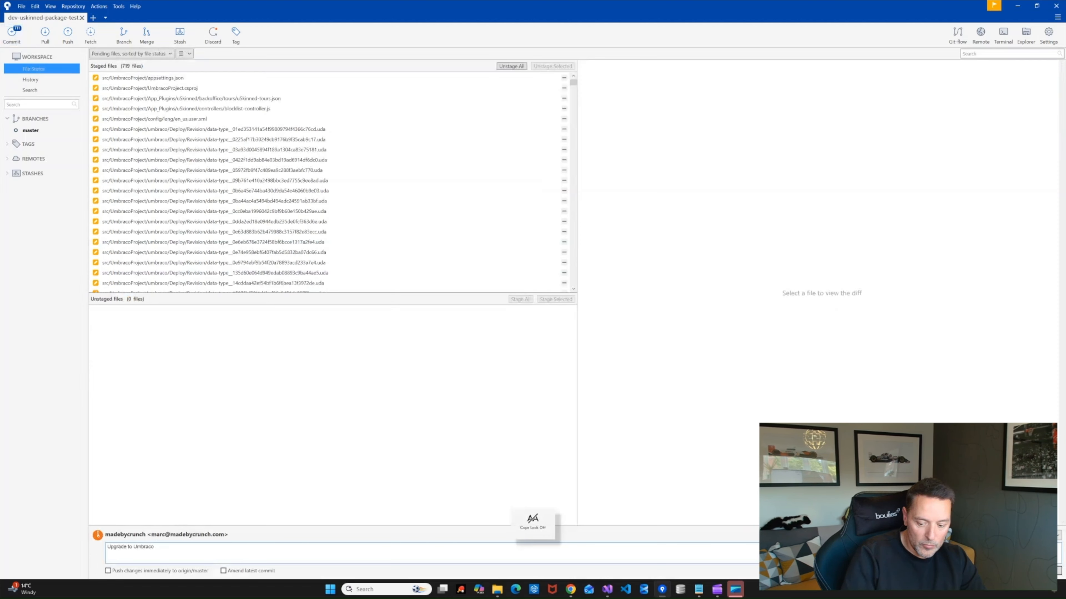
{"action": "type", "text": " 13.14.0 and uSkinned Site"}
{"action": "key", "text": "Caps_Lock"}
{"action": "type", "text": "Builder "}
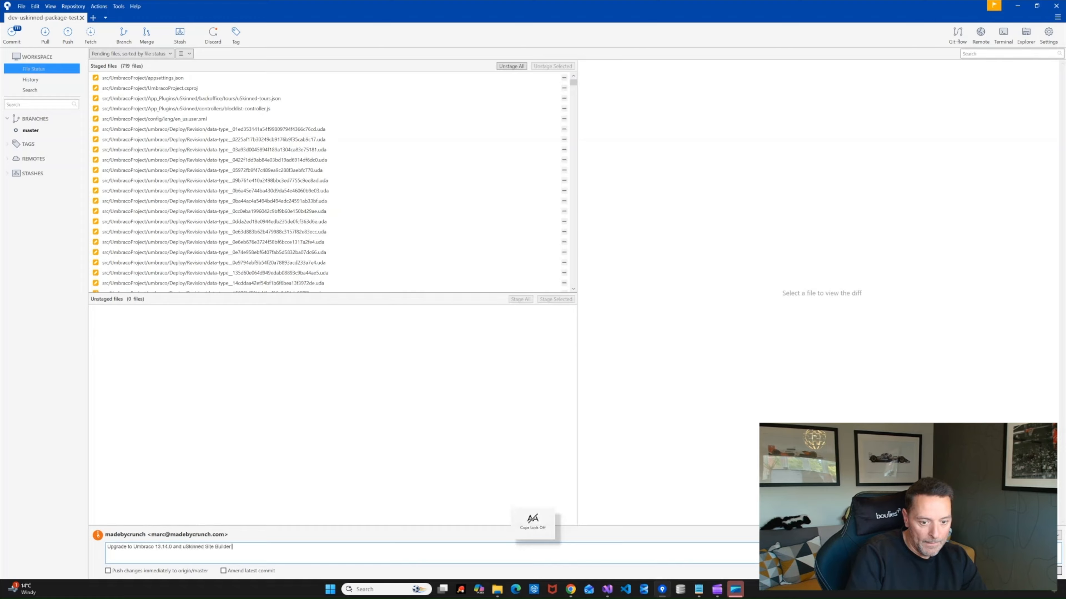
{"action": "type", "text": "6.4.4"}
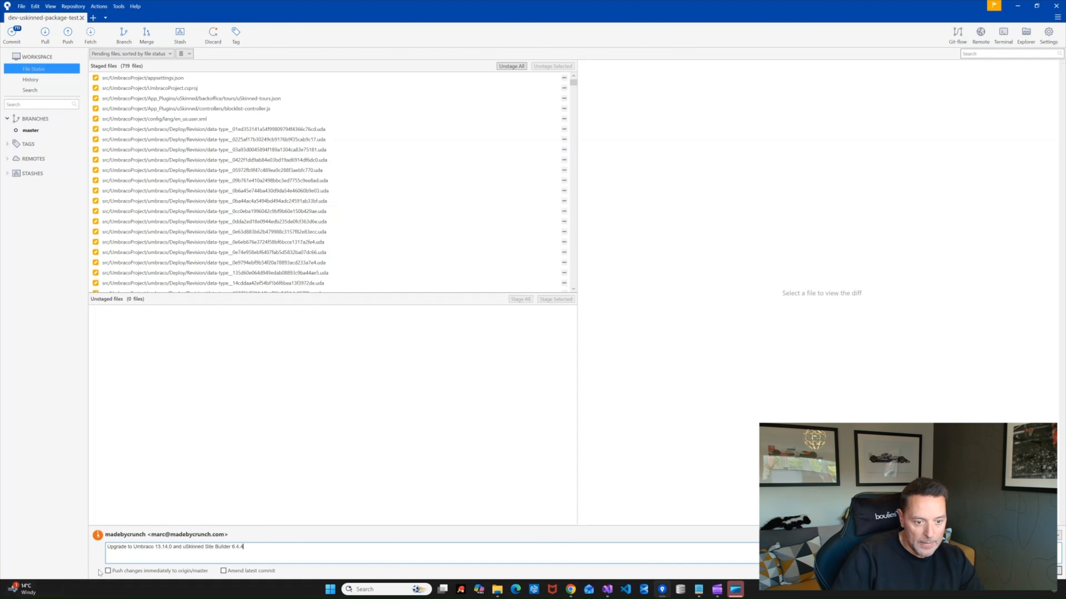
Commit the staged files with immediate push to origin/master enabled, and show the full output of the operation
{"action": "left_click", "coordinate": [127, 569]}
{"action": "left_click", "coordinate": [1046, 571]}
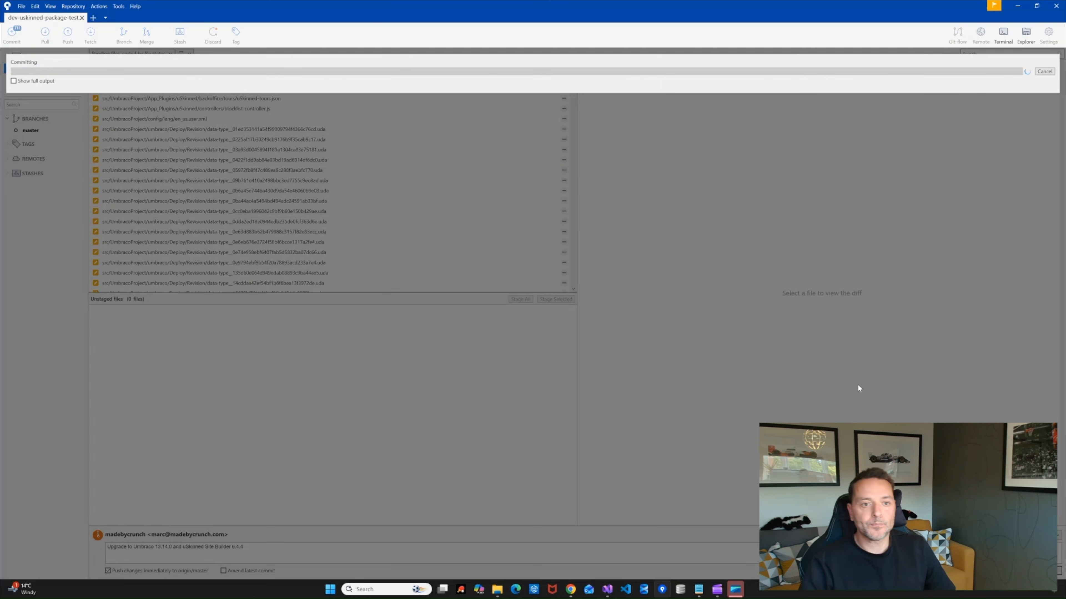
{"action": "left_click", "coordinate": [16, 80]}
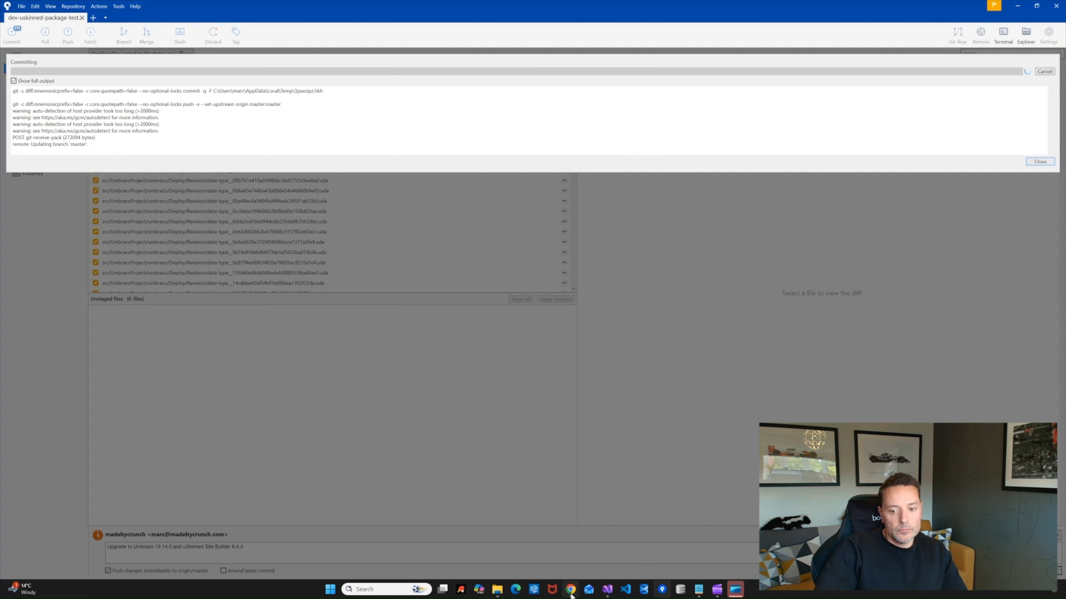
Switch to Chrome and view the environments overview of the uSkinned Package Test project in Umbraco Cloud
{"action": "mouse_move", "coordinate": [571, 596]}
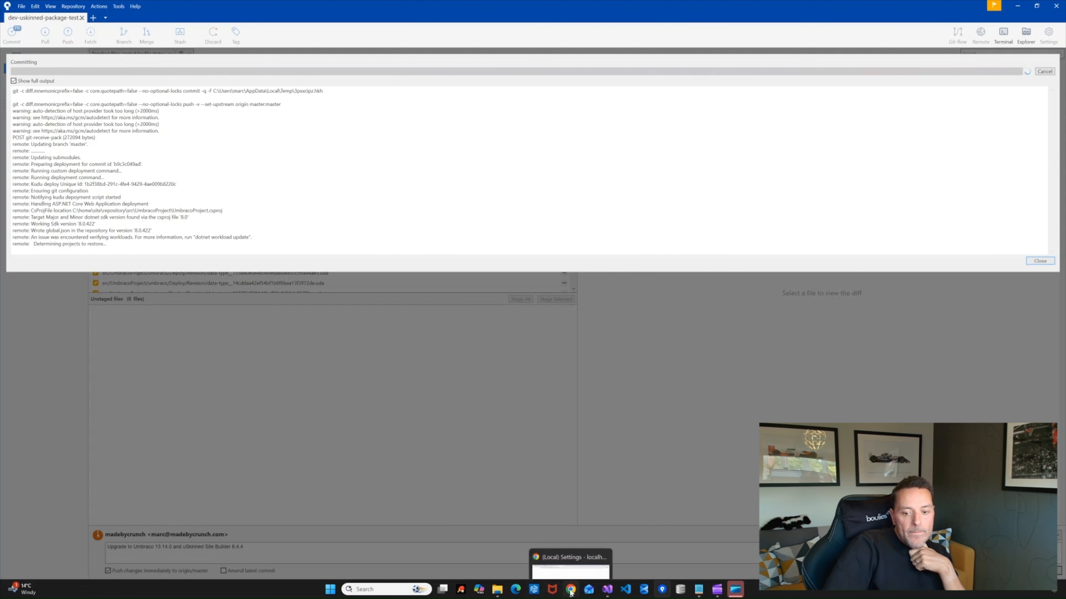
{"action": "left_click", "coordinate": [555, 556]}
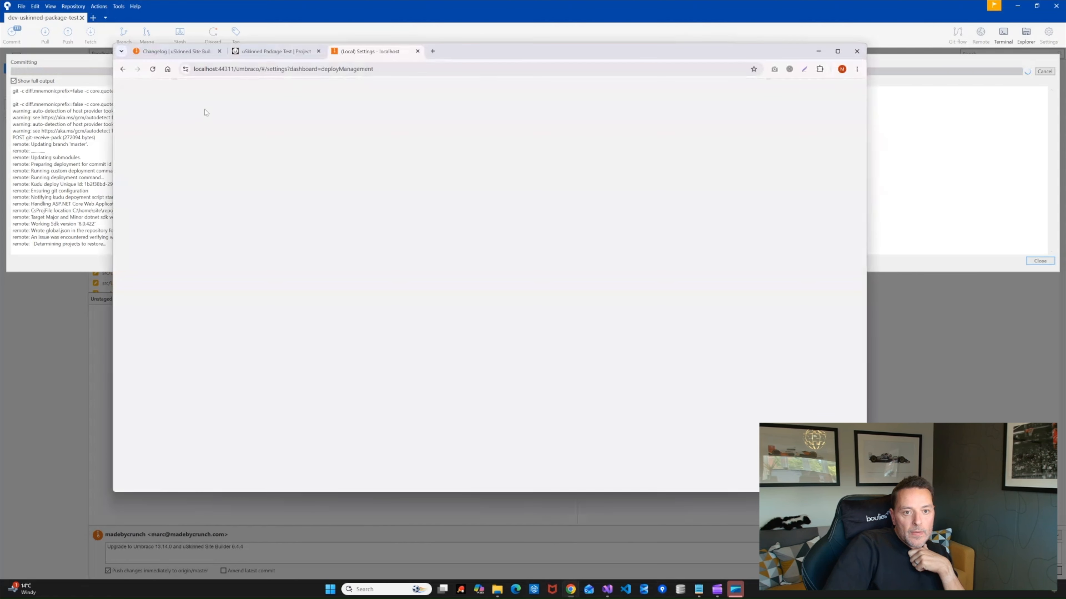
{"action": "left_click", "coordinate": [254, 52]}
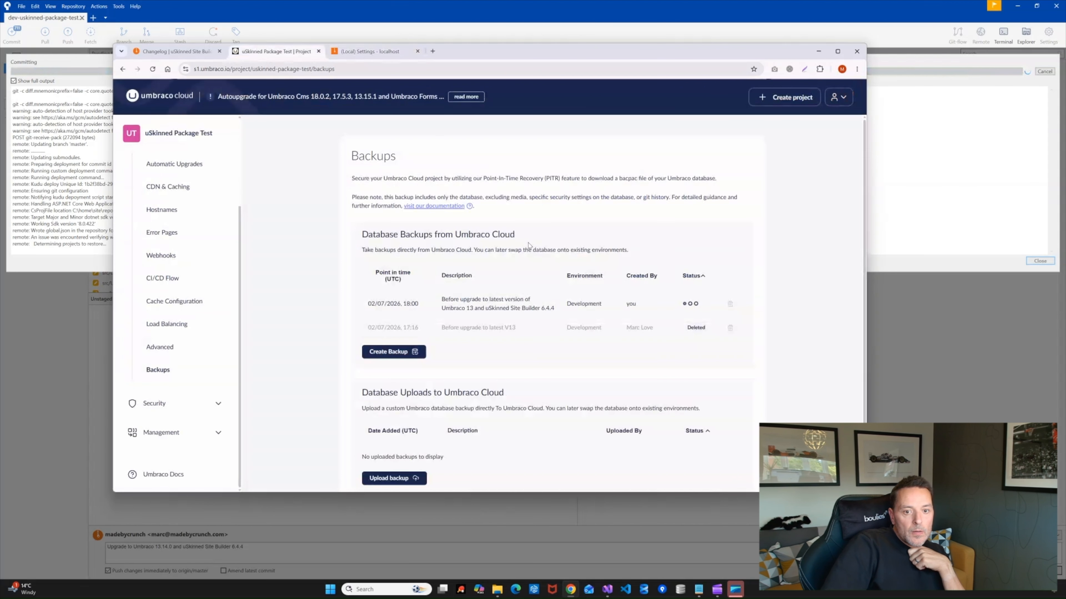
{"action": "left_click", "coordinate": [152, 140]}
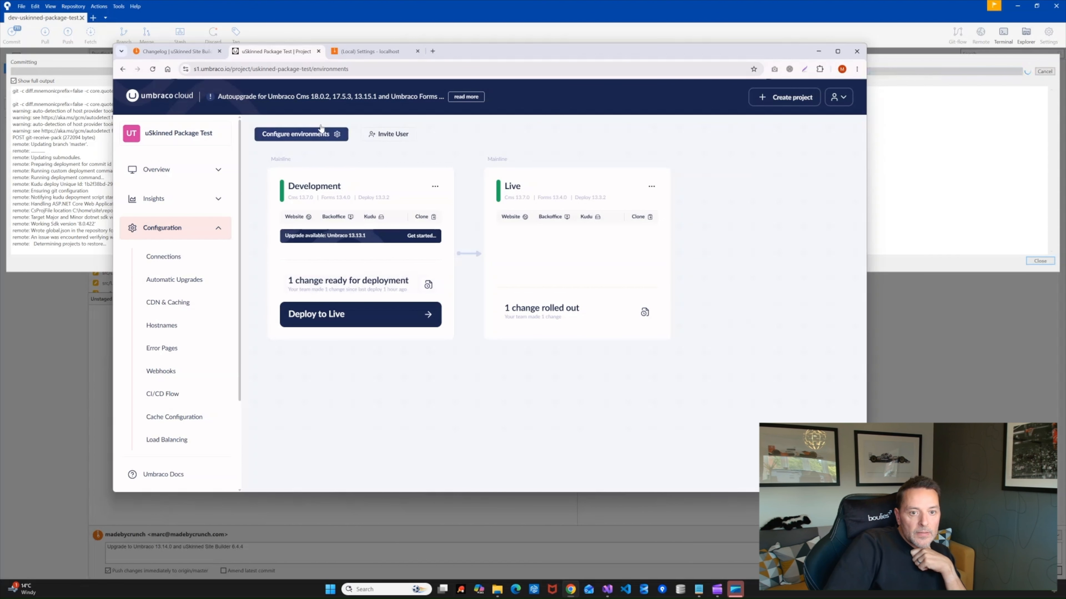
{"action": "left_click_drag", "start_coordinate": [503, 55], "coordinate": [570, 77]}
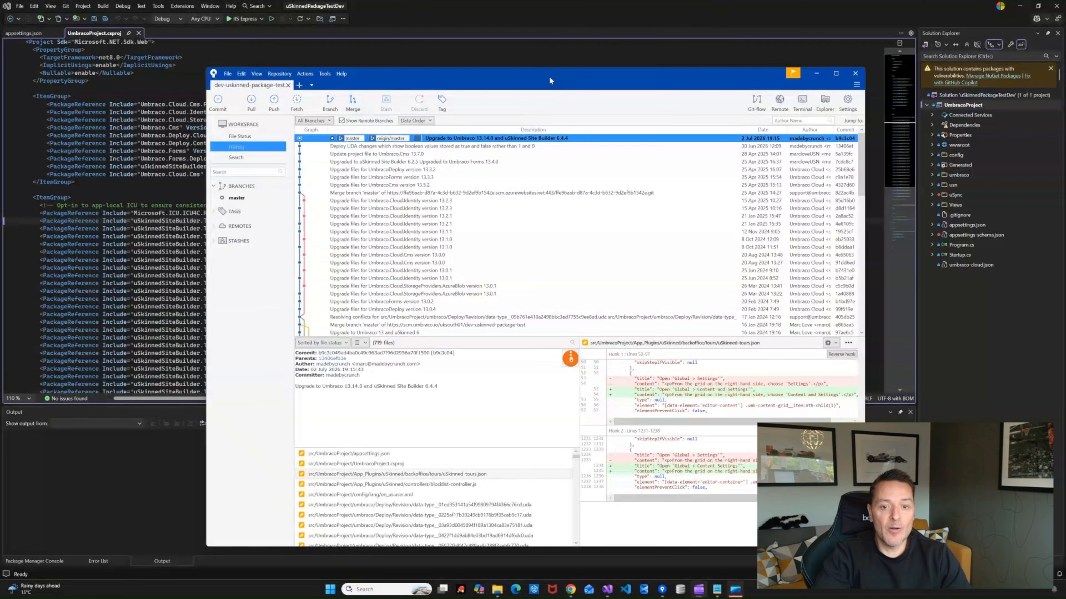
Compare the Development environment's CMS version in Umbraco Cloud with the Umbraco.Cms reference in UmbracoProject.csproj in Visual Studio
{"action": "left_click_drag", "start_coordinate": [548, 76], "coordinate": [456, 69]}
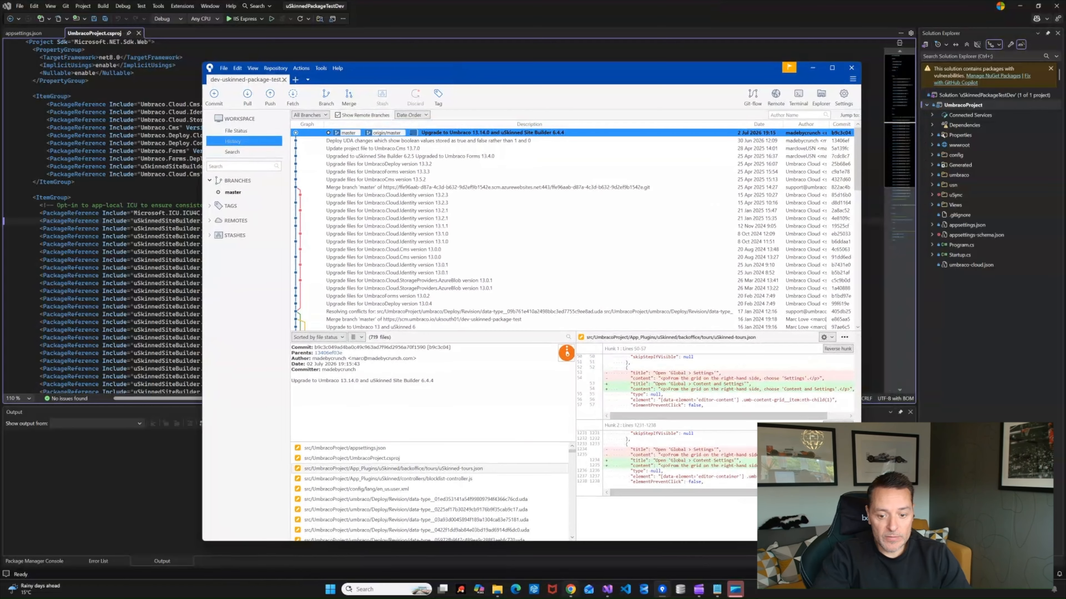
{"action": "left_click", "coordinate": [571, 589]}
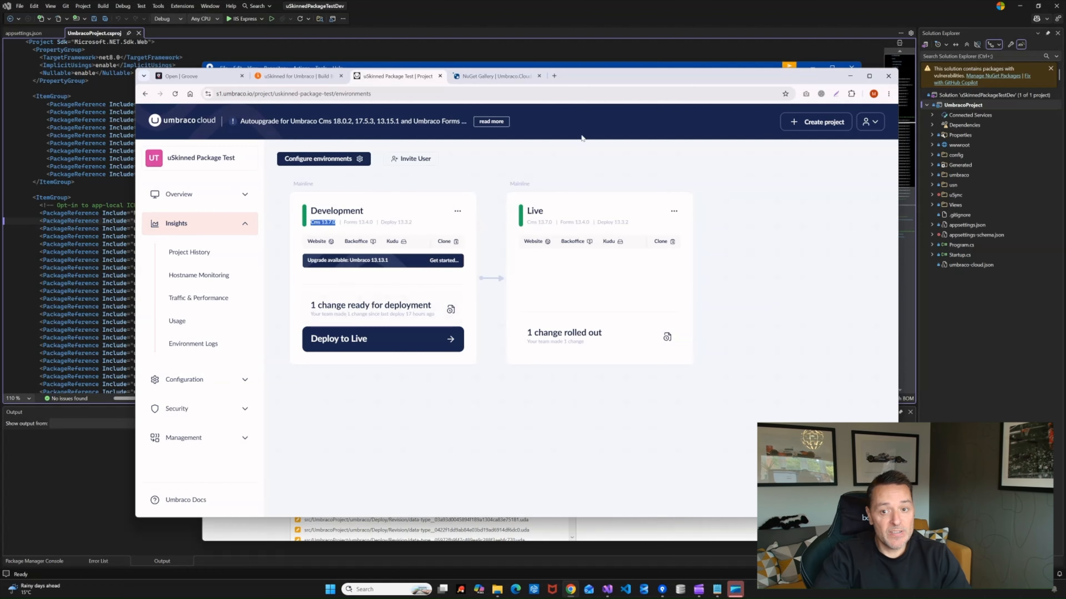
{"action": "left_click_drag", "start_coordinate": [616, 78], "coordinate": [739, 158]}
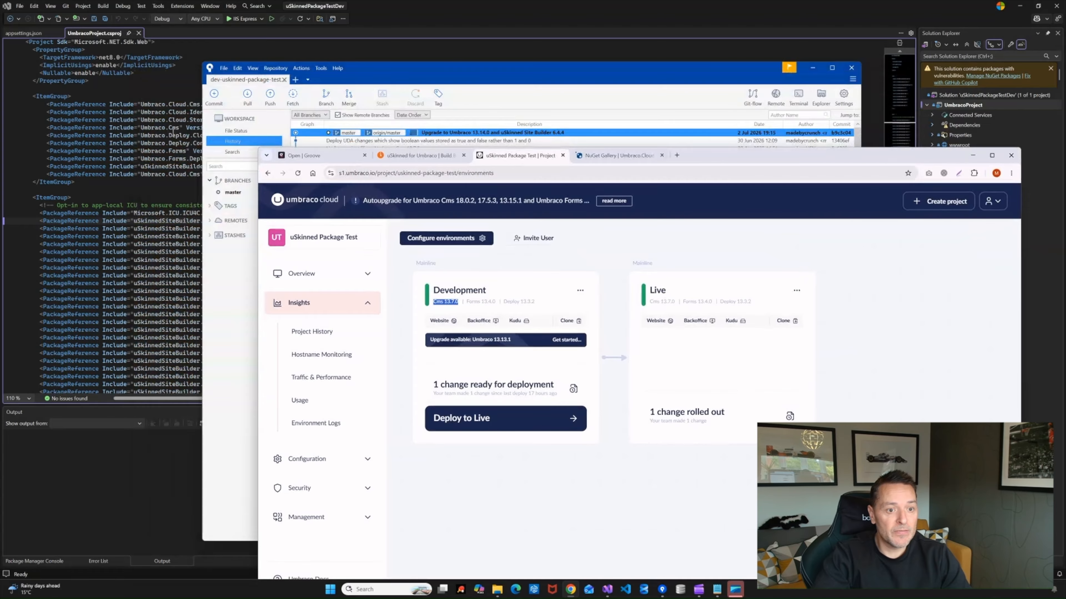
{"action": "left_click", "coordinate": [173, 130]}
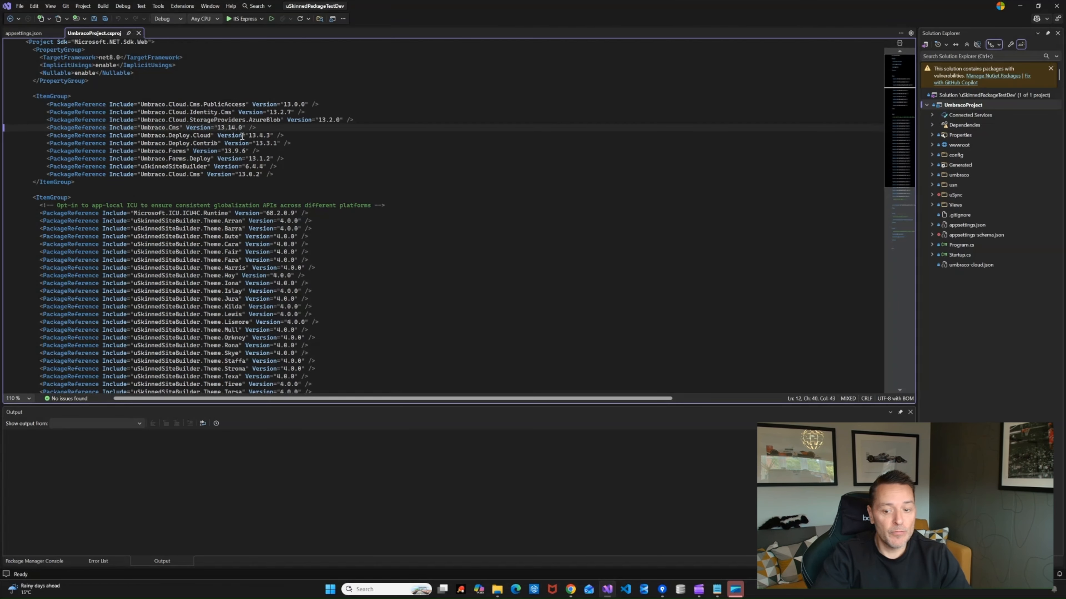
In Umbraco Cloud's environment logs, open the Development deployment details for the Umbraco 13.14.0 upgrade commit and examine the package restore error
{"action": "left_click", "coordinate": [571, 595]}
{"action": "left_click_drag", "start_coordinate": [775, 156], "coordinate": [660, 78]}
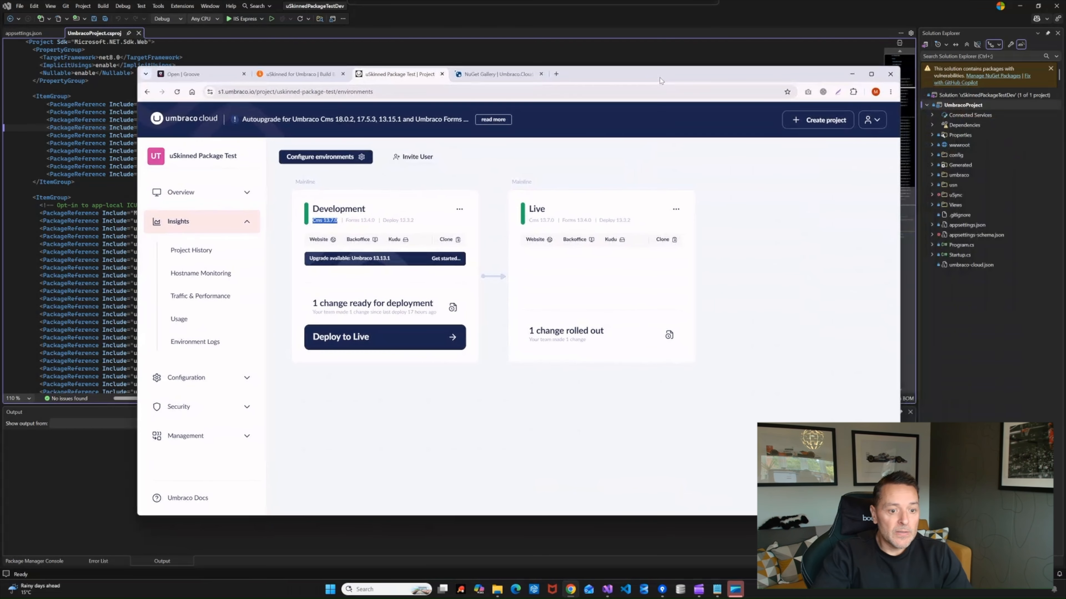
{"action": "left_click", "coordinate": [184, 344]}
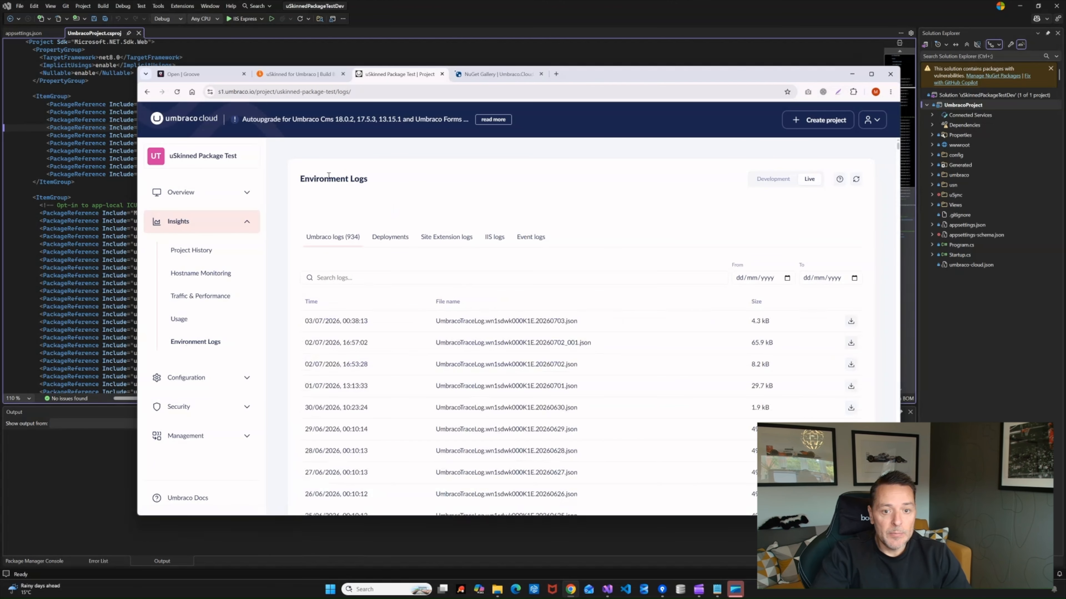
{"action": "left_click", "coordinate": [770, 180]}
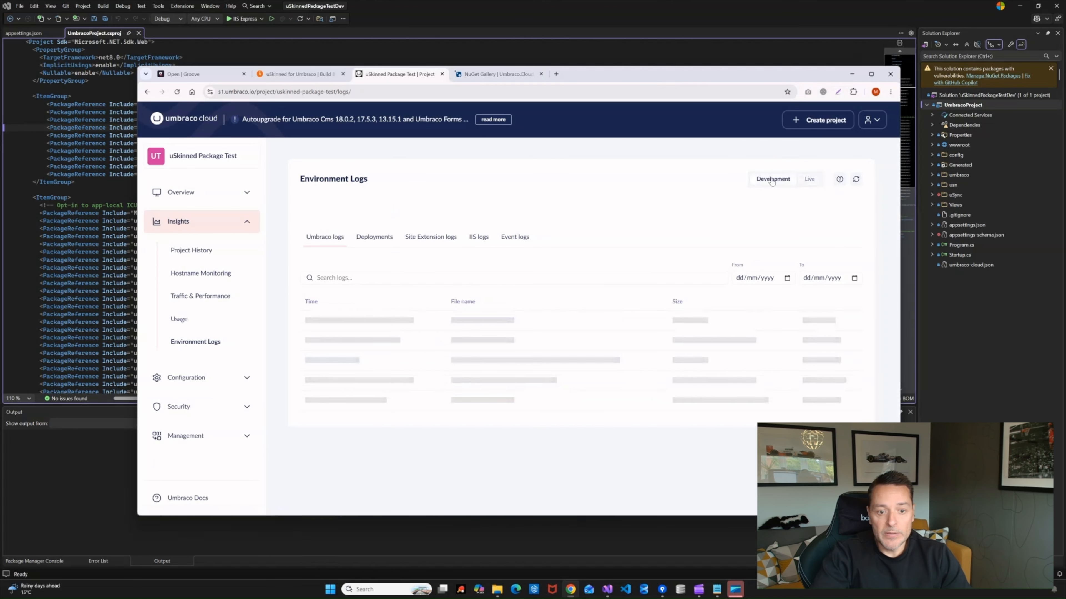
{"action": "left_click", "coordinate": [392, 237]}
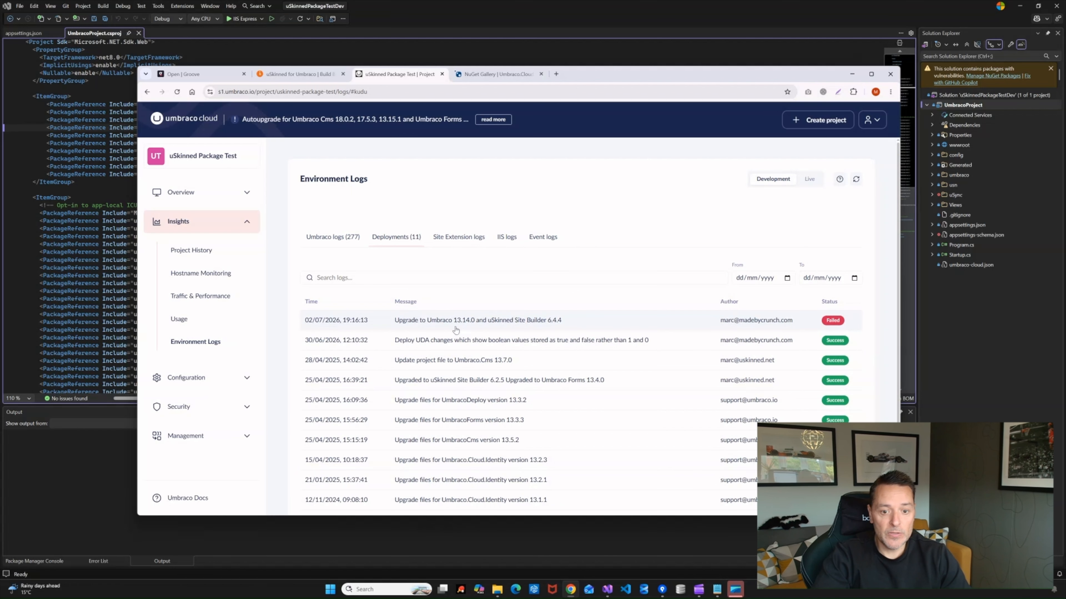
{"action": "left_click", "coordinate": [432, 326]}
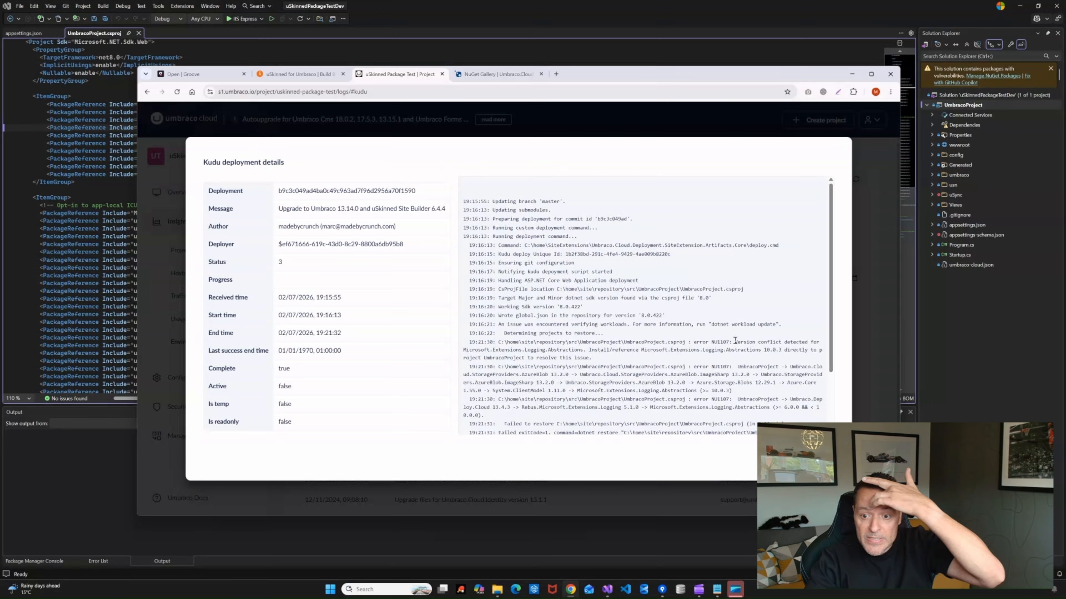
{"action": "left_click_drag", "start_coordinate": [734, 341], "coordinate": [481, 351]}
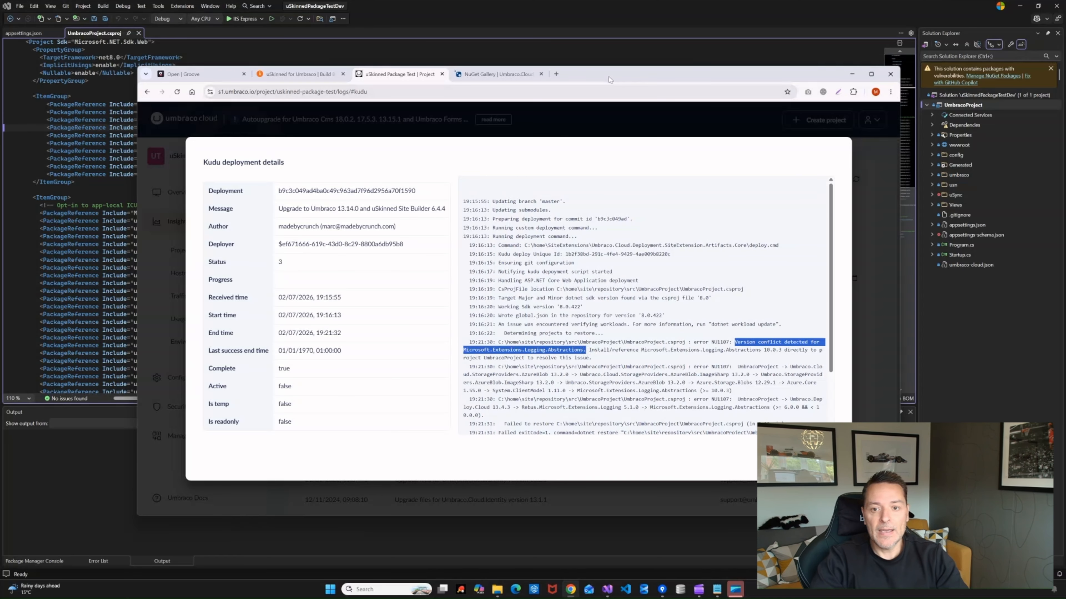
{"action": "left_click_drag", "start_coordinate": [603, 74], "coordinate": [594, 67]}
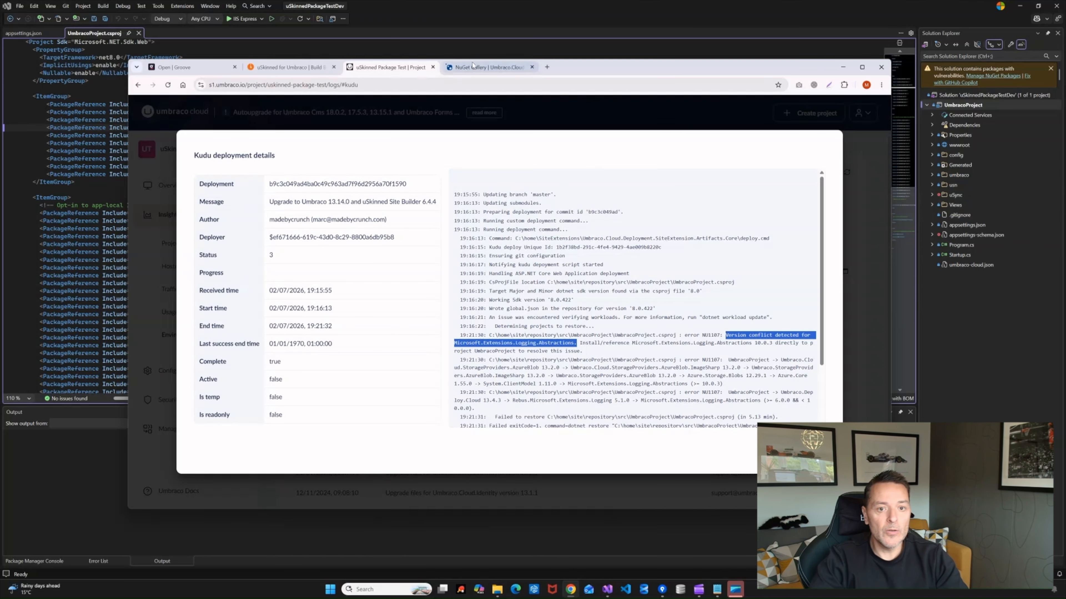
Check the Umbraco.Cloud.StorageProviders.AzureBlob reference in UmbracoProject.csproj, and look up that package's available version 13 releases on its NuGet Gallery page in Chrome
{"action": "left_click", "coordinate": [110, 80]}
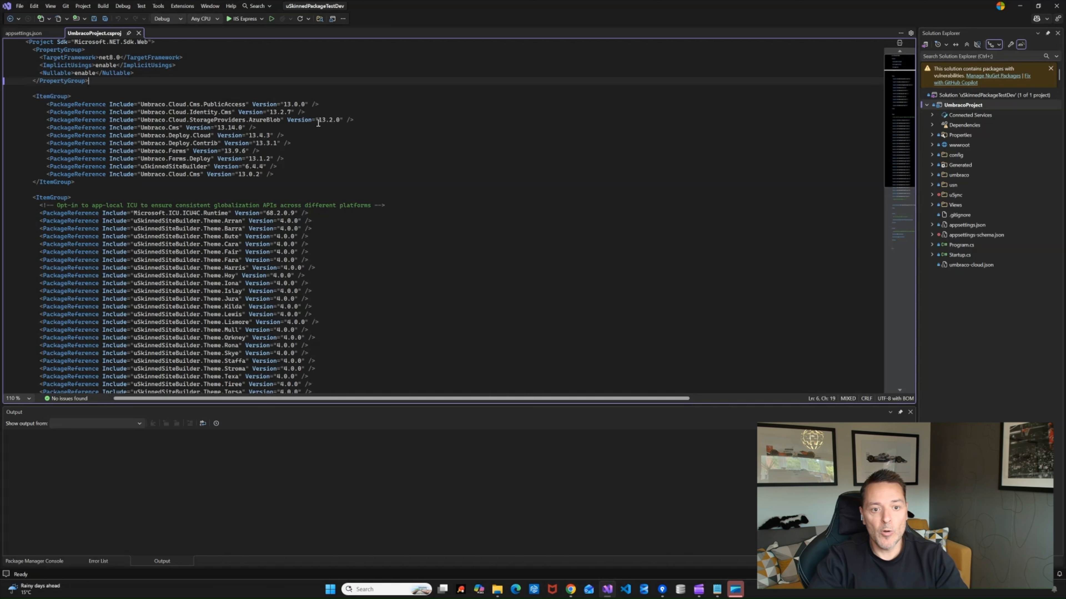
{"action": "left_click_drag", "start_coordinate": [319, 119], "coordinate": [333, 119]}
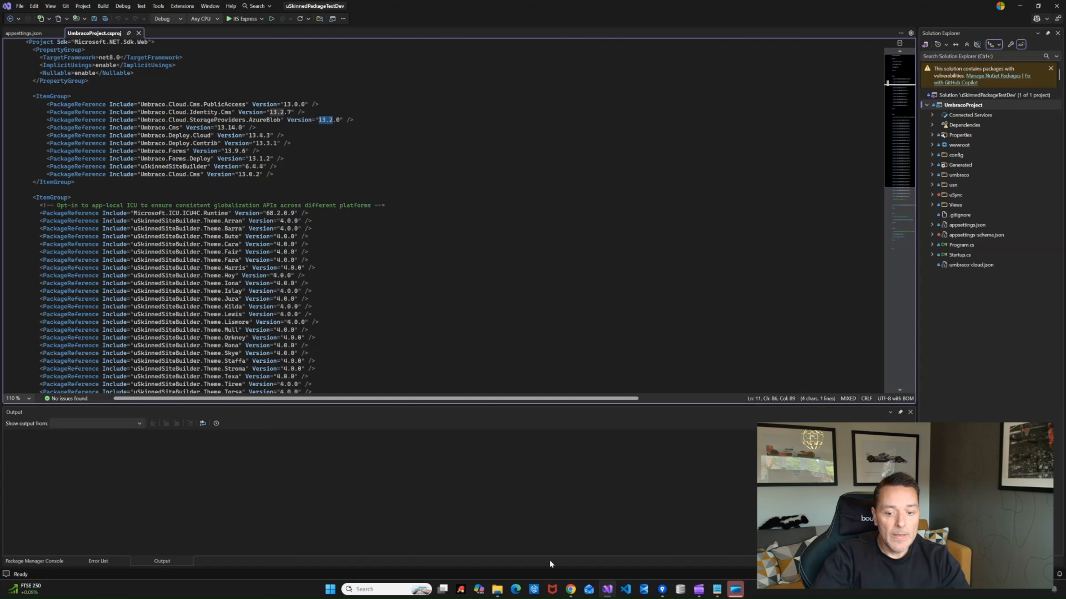
{"action": "left_click", "coordinate": [571, 590]}
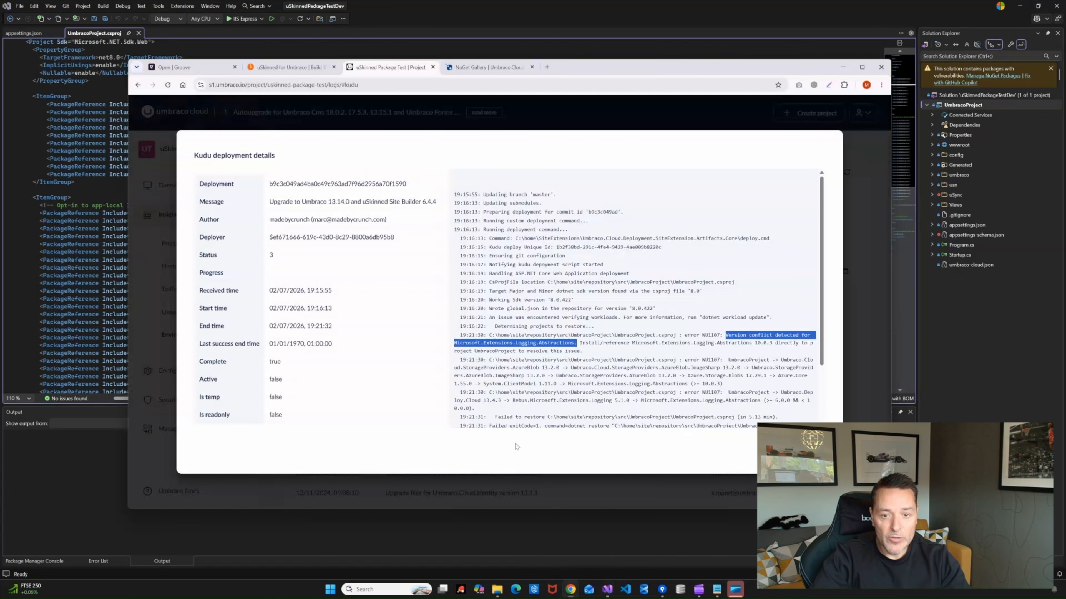
{"action": "left_click", "coordinate": [475, 69]}
{"action": "scroll", "coordinate": [434, 255], "scroll_direction": "up", "scroll_amount": 15}
{"action": "left_click_drag", "start_coordinate": [291, 176], "coordinate": [572, 181]}
{"action": "key", "text": "ctrl+c"}
{"action": "scroll", "coordinate": [585, 215], "scroll_direction": "down", "scroll_amount": 10}
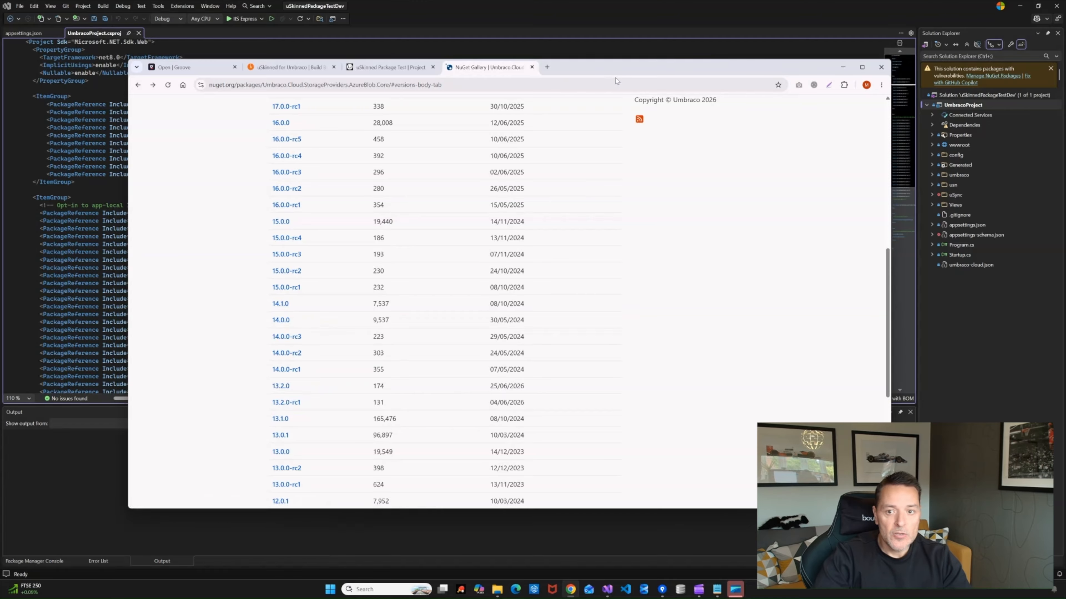
{"action": "left_click_drag", "start_coordinate": [609, 68], "coordinate": [613, 54]}
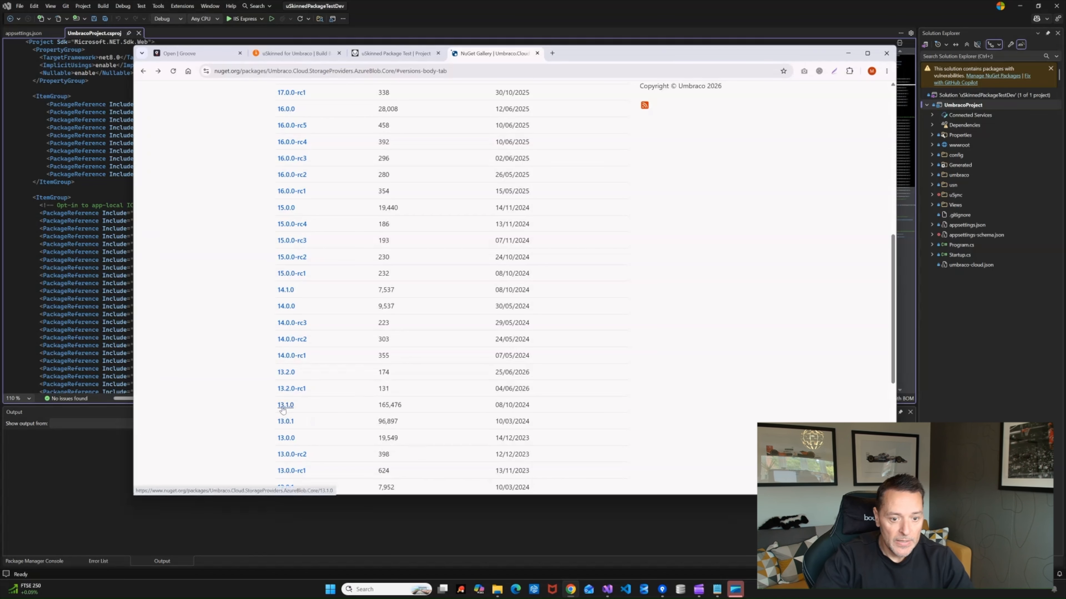
In Visual Studio, set the Umbraco.Cloud.StorageProviders.AzureBlob package reference to version 13.1.0 and save UmbracoProject.csproj
{"action": "left_click", "coordinate": [82, 158]}
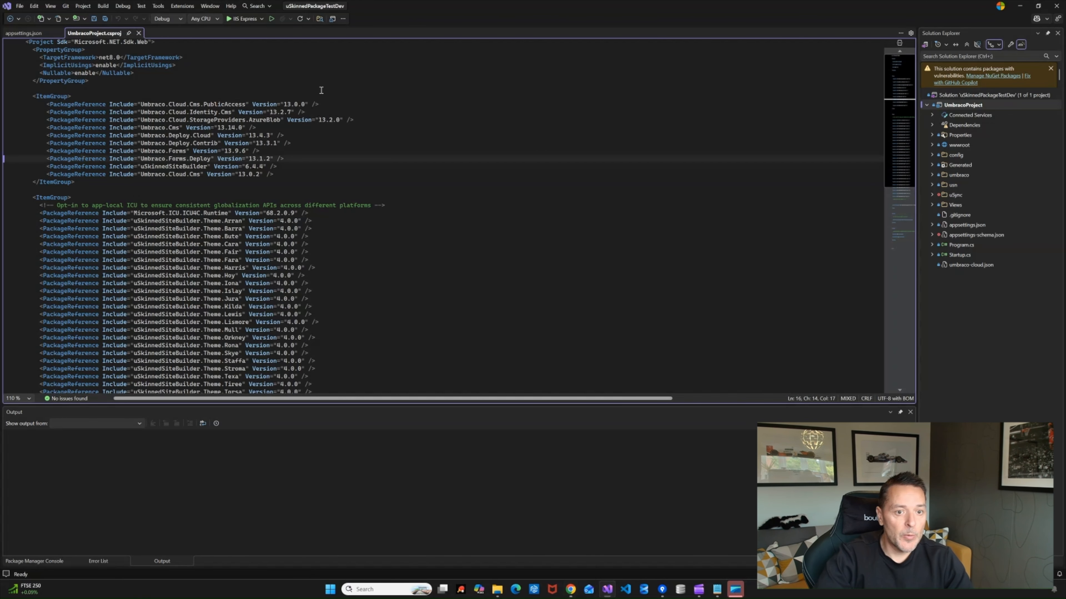
{"action": "double_click", "coordinate": [331, 120]}
{"action": "type", "text": "1"}
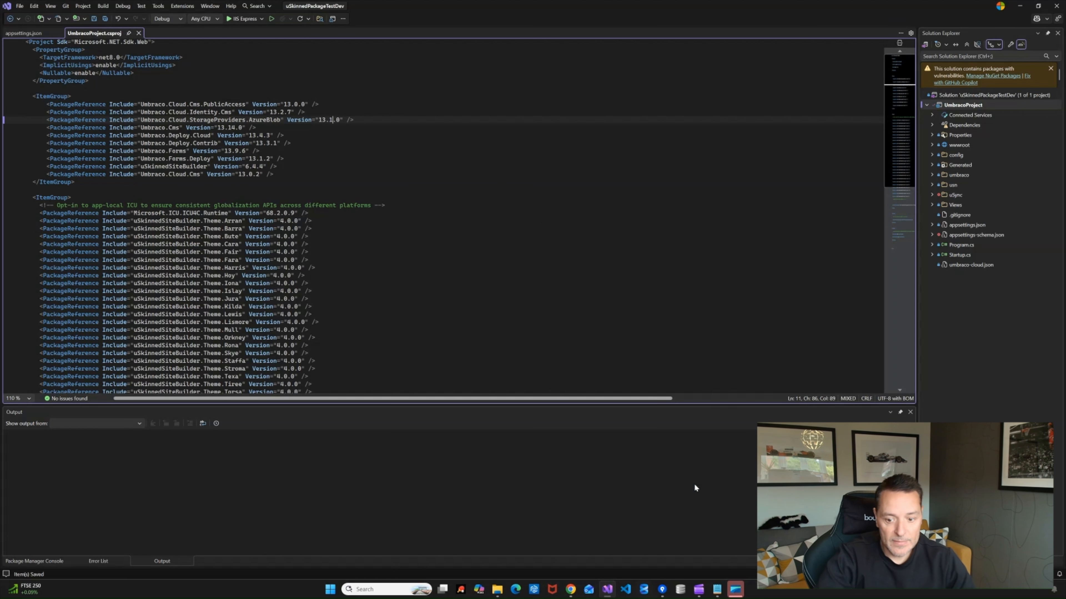
Switch to Sourcetree, select the unstaged UmbracoProject.csproj file to review its change, and open the commit form
{"action": "left_click", "coordinate": [661, 590]}
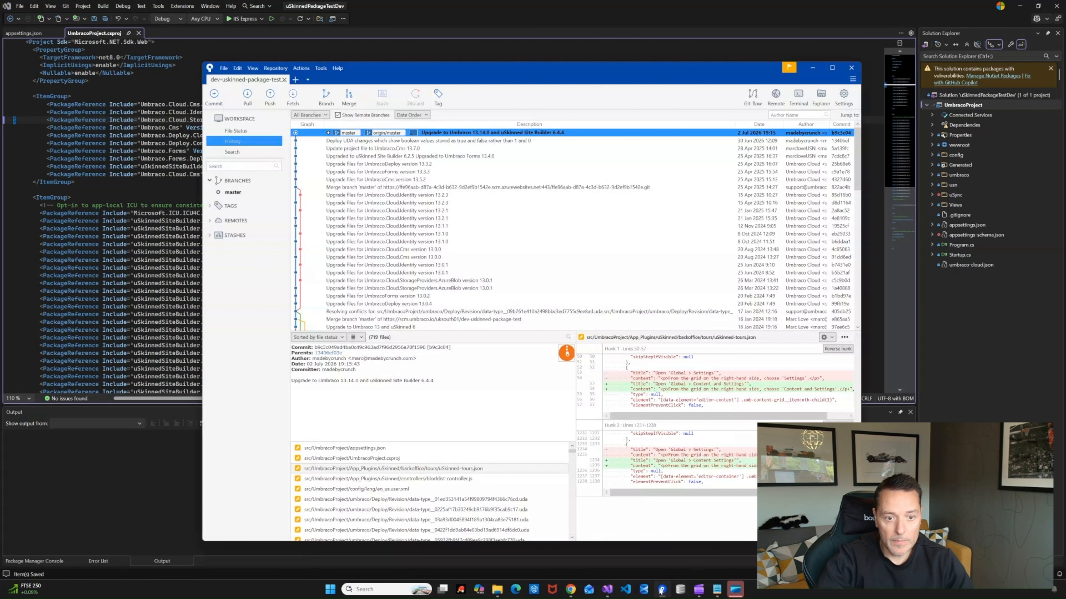
{"action": "left_click_drag", "start_coordinate": [573, 80], "coordinate": [534, 84]}
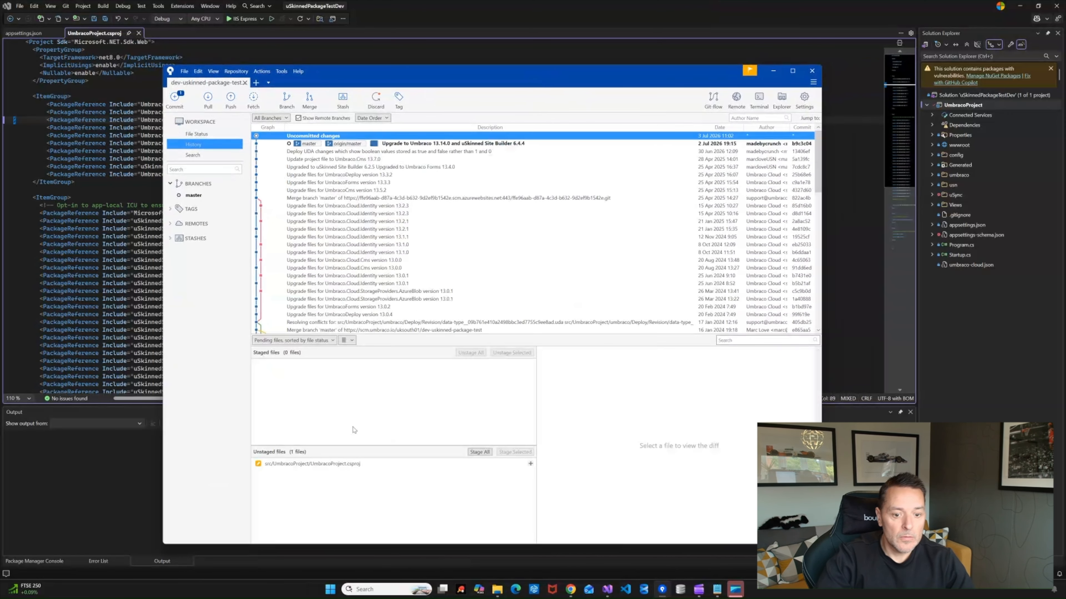
{"action": "left_click", "coordinate": [319, 464]}
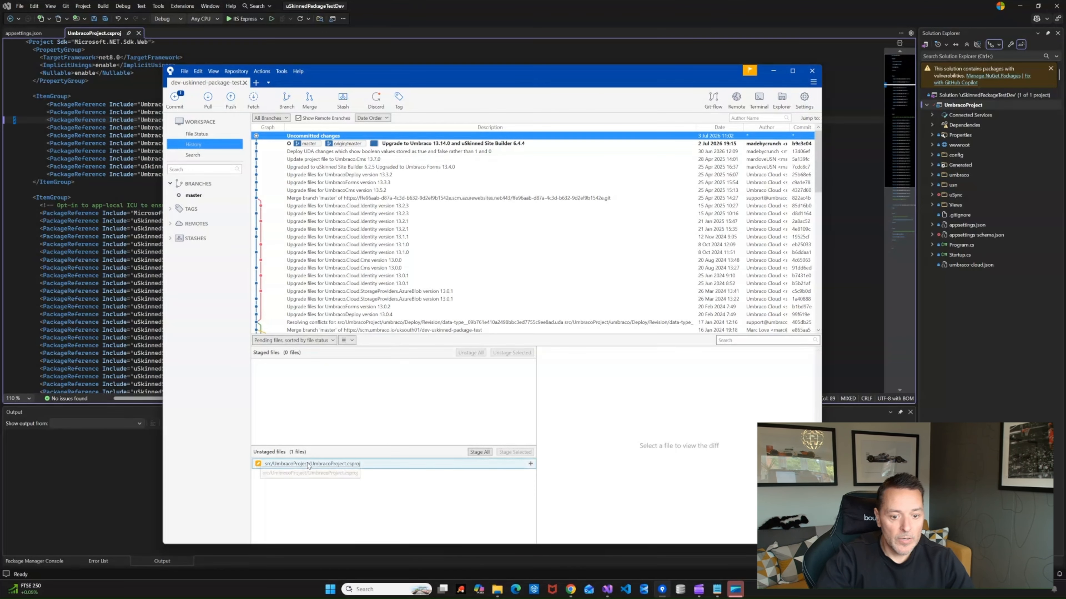
{"action": "left_click", "coordinate": [174, 100]}
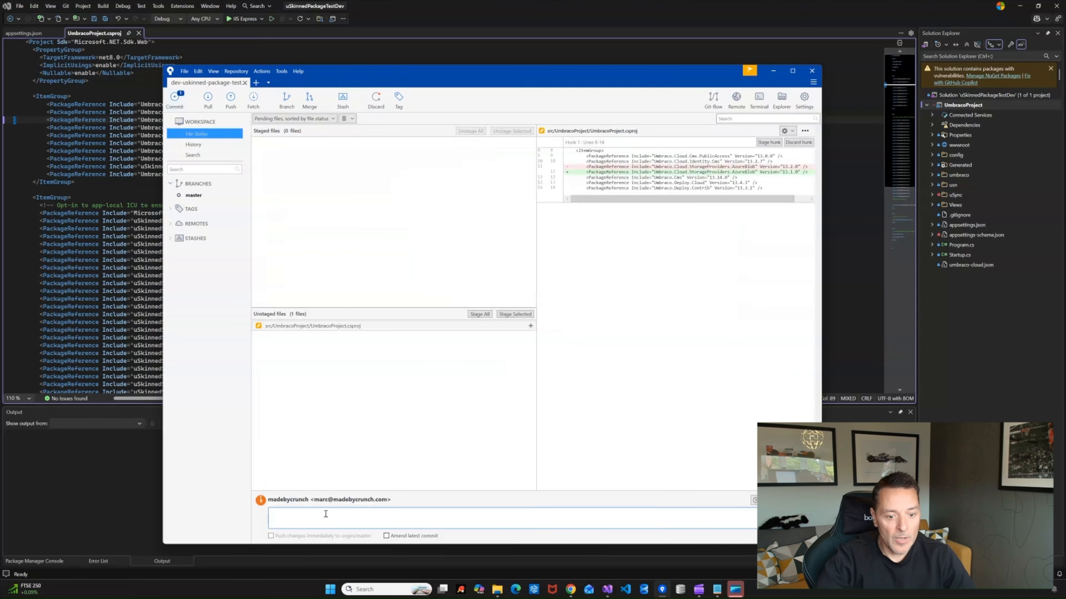
Write the commit message "Downgraded Umbraco.Cloud.StorageProviders.AzureBlob from 13.2.0 to 13.1.0 to test issue with deployment", copying the package name from UmbracoProject.csproj
{"action": "left_click_drag", "start_coordinate": [559, 74], "coordinate": [692, 87]}
{"action": "type", "text": "Downgraded"}
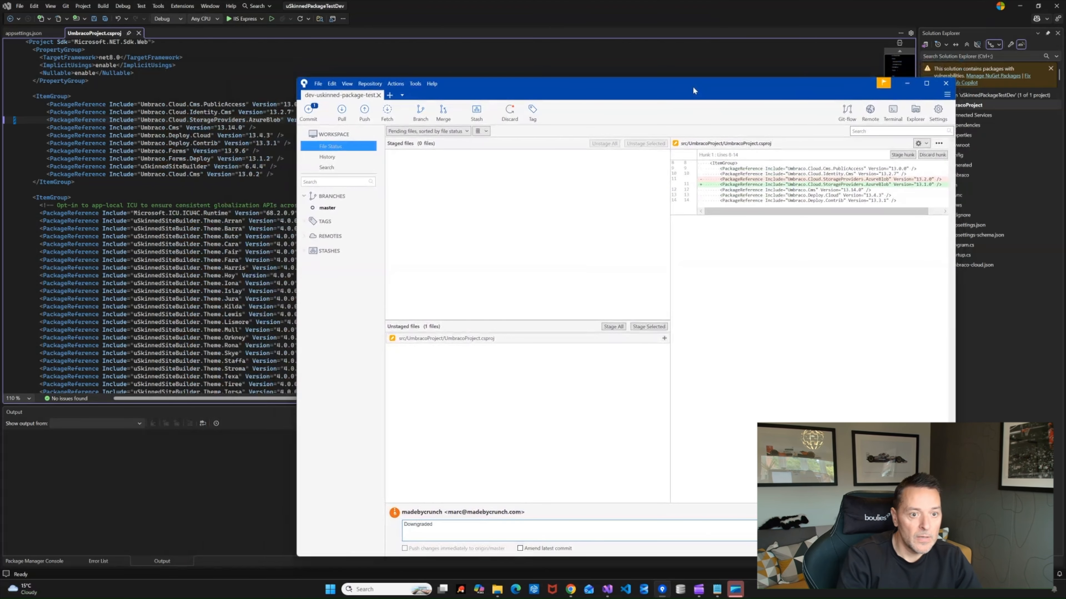
{"action": "left_click", "coordinate": [151, 130]}
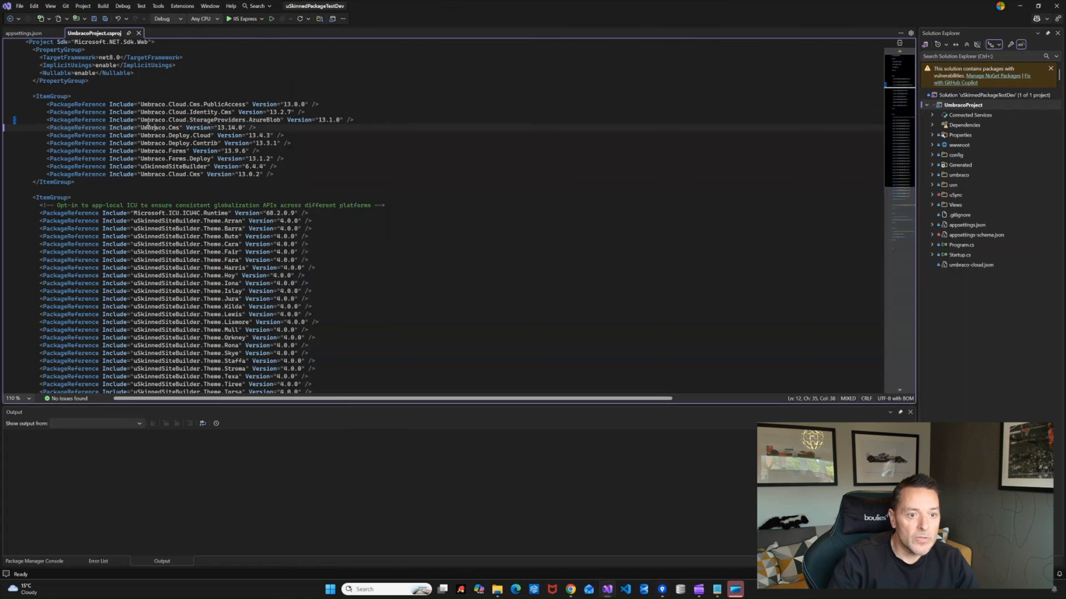
{"action": "left_click", "coordinate": [144, 121]}
{"action": "left_click_drag", "start_coordinate": [142, 121], "coordinate": [273, 122]}
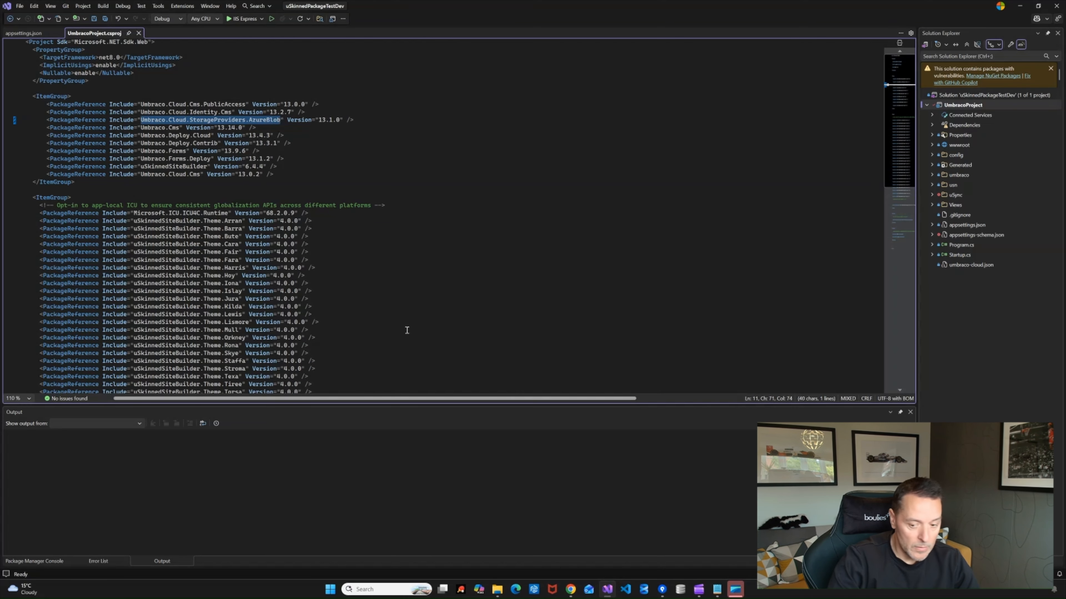
{"action": "left_click", "coordinate": [662, 590]}
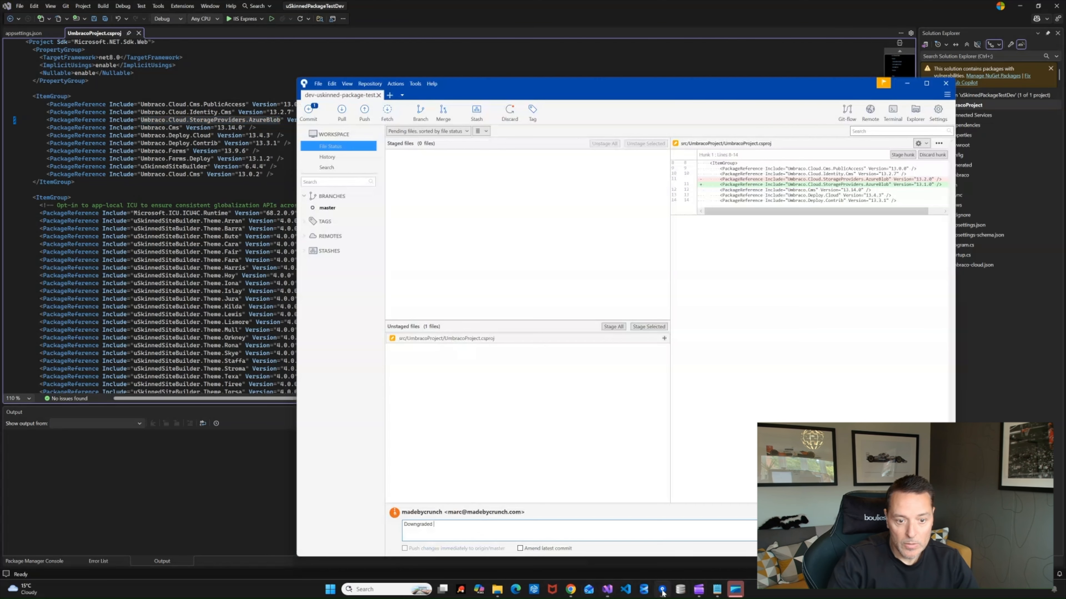
{"action": "key", "text": "ctrl+v"}
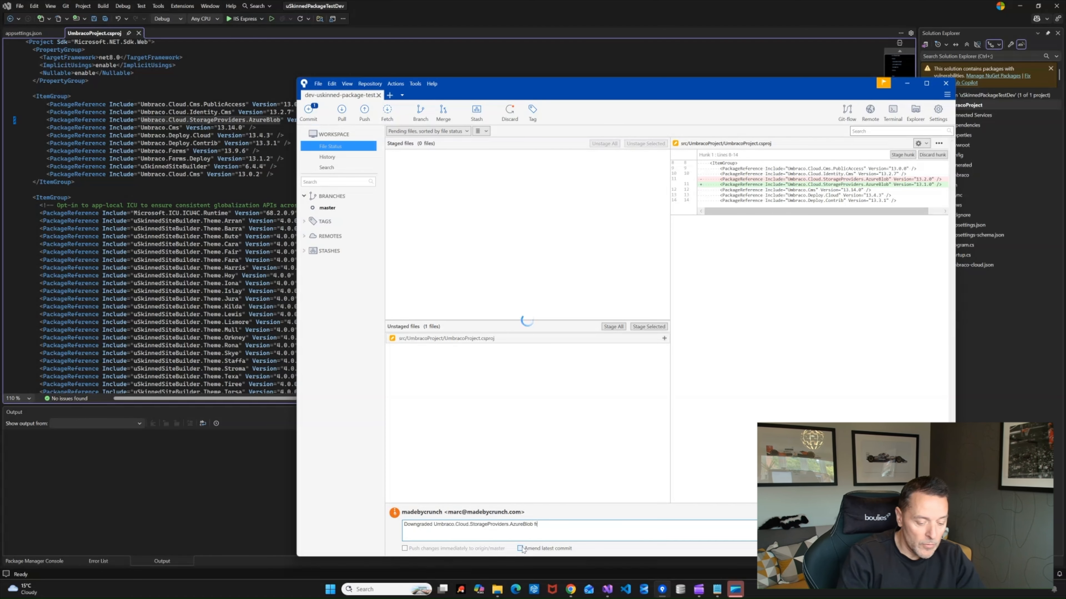
{"action": "type", "text": "from 13.2.0 to 13.1.0 to test issue with deploy"}
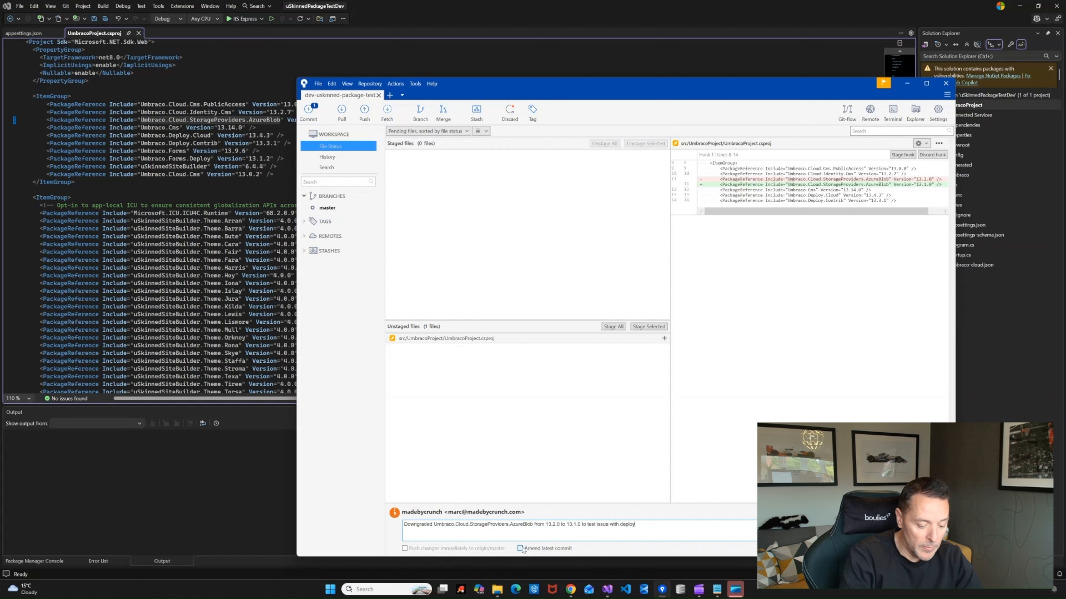
{"action": "type", "text": "t"}
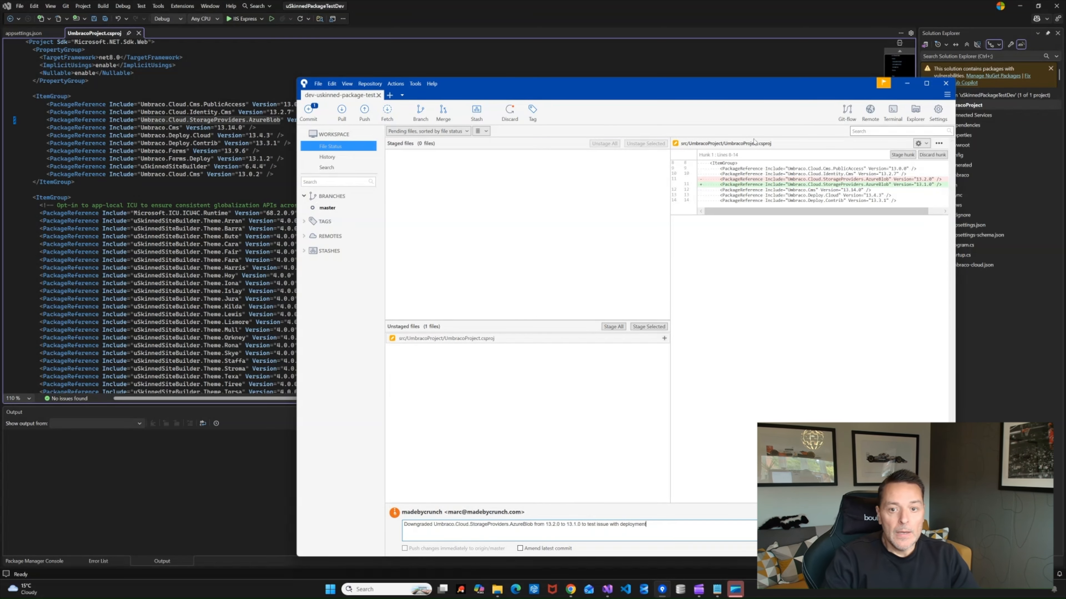
Stage UmbracoProject.csproj, commit it with immediate push to origin/master, and show the full output of the operation
{"action": "left_click_drag", "start_coordinate": [672, 88], "coordinate": [551, 44]}
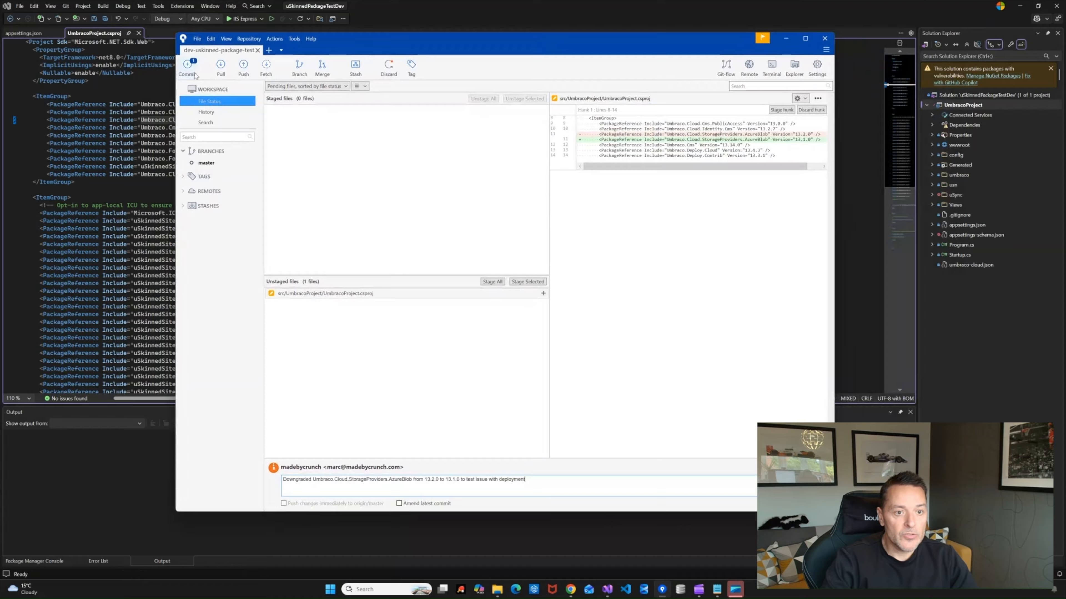
{"action": "left_click", "coordinate": [511, 284]}
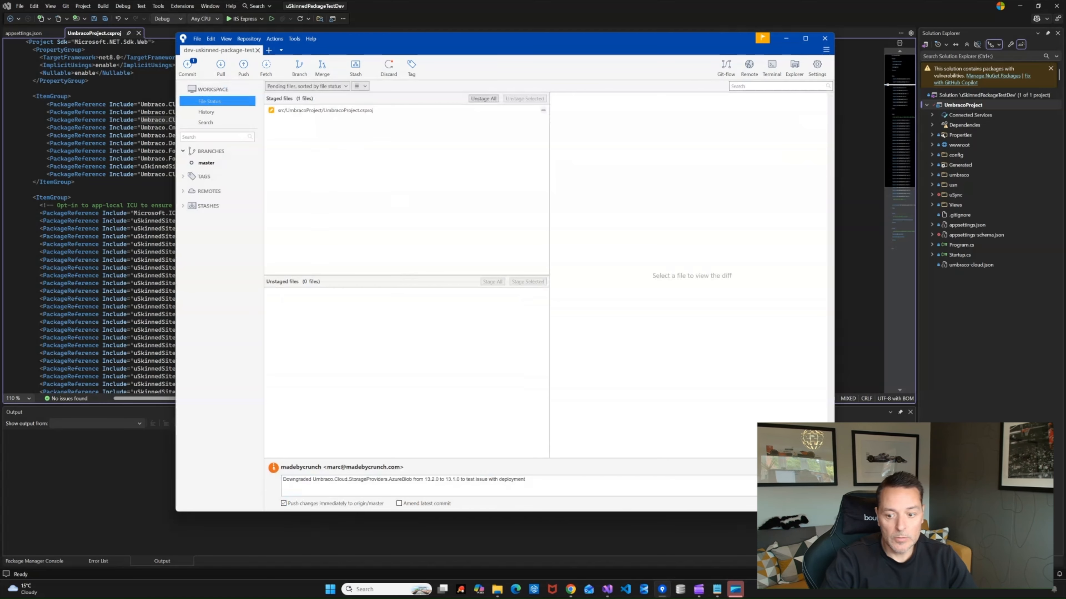
{"action": "left_click", "coordinate": [813, 503]}
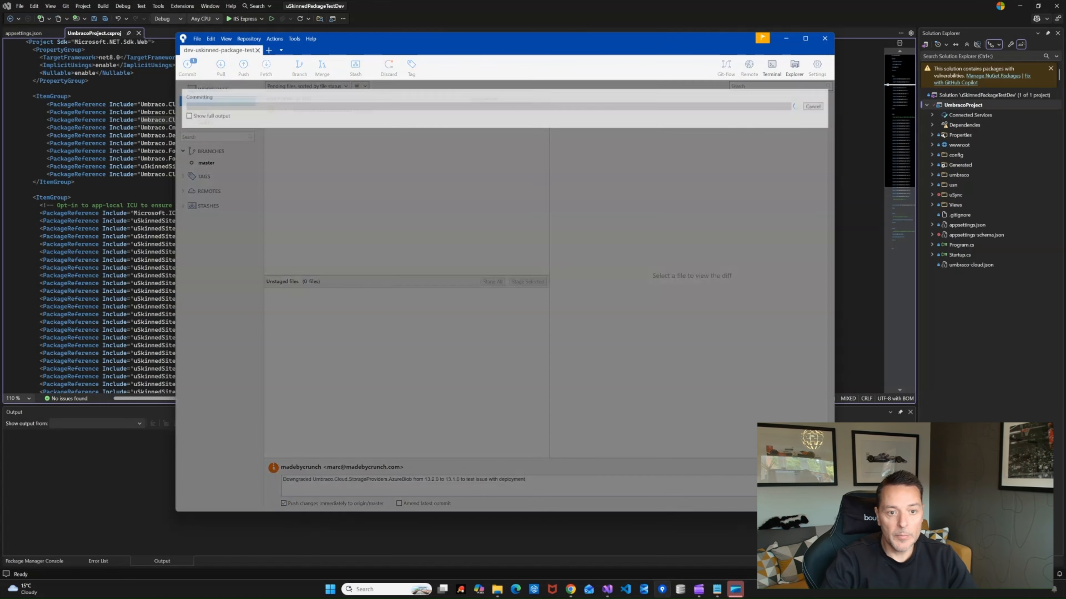
{"action": "left_click", "coordinate": [190, 113]}
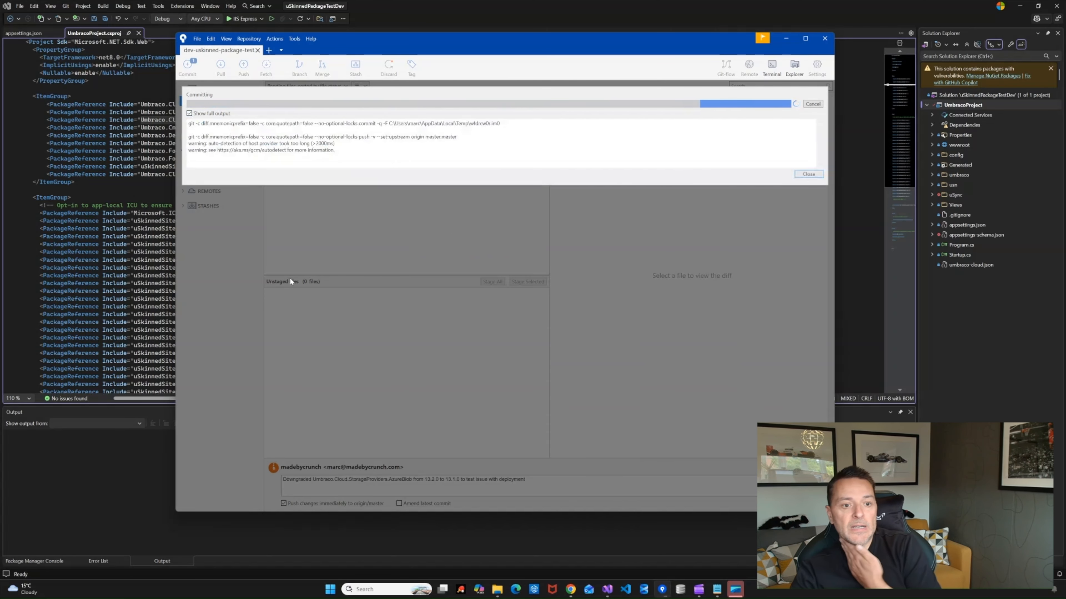
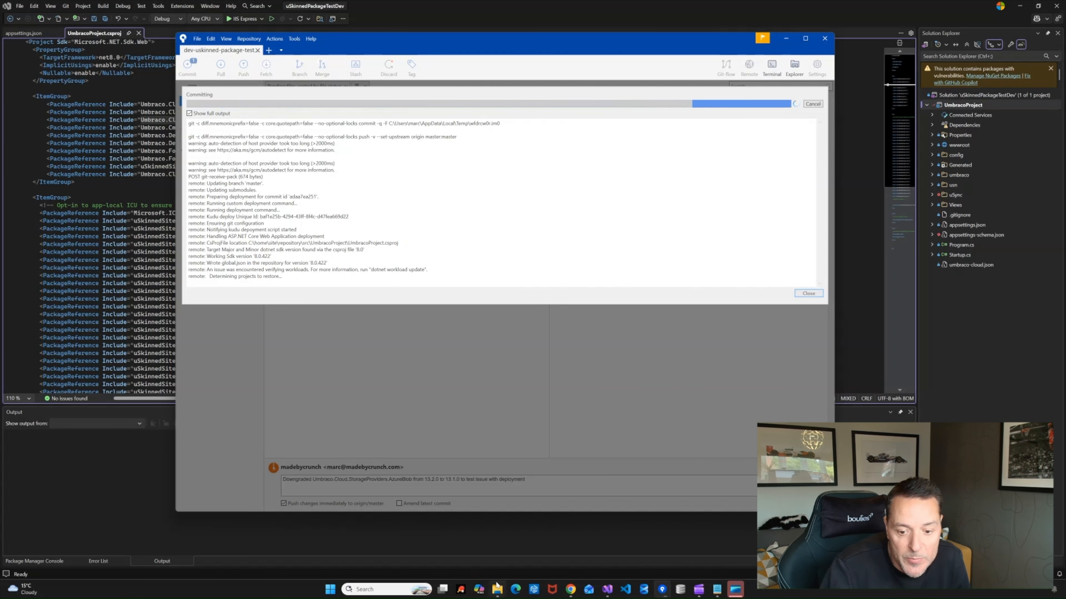
Switch to Chrome, close the Kudu deployment details, open the uSkinned Package Test environments overview, and check the Development environment's CMS version
{"action": "mouse_move", "coordinate": [577, 597]}
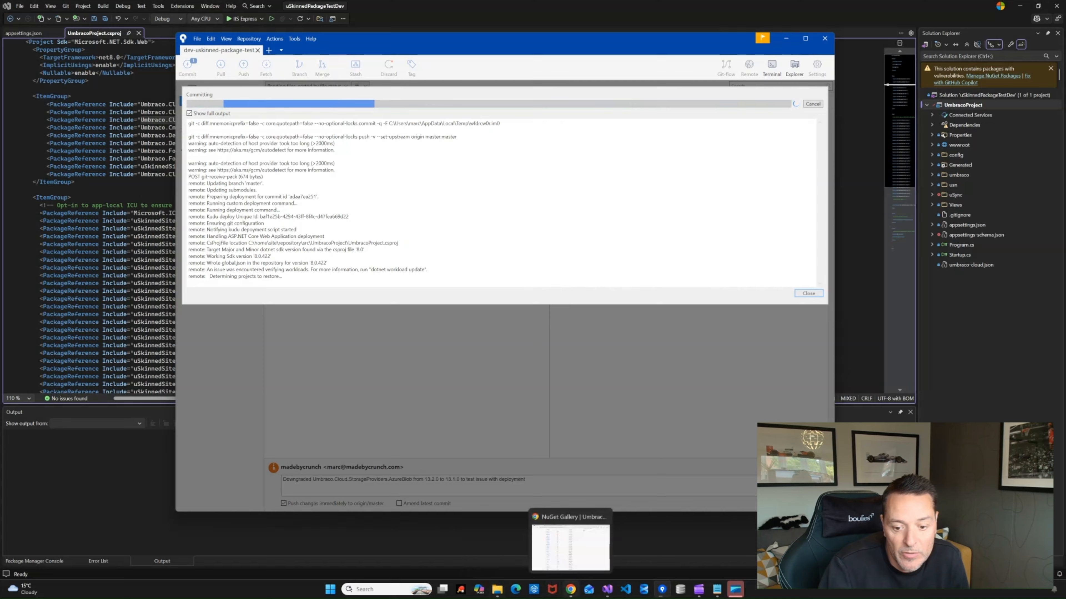
{"action": "left_click", "coordinate": [576, 596]}
{"action": "left_click", "coordinate": [380, 53]}
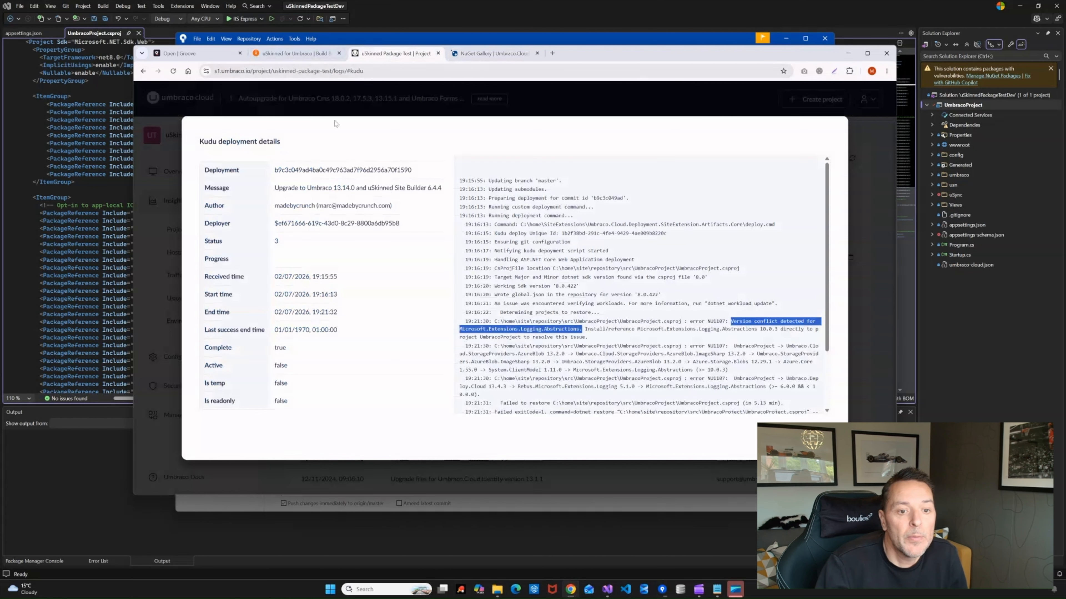
{"action": "key", "text": "Escape"}
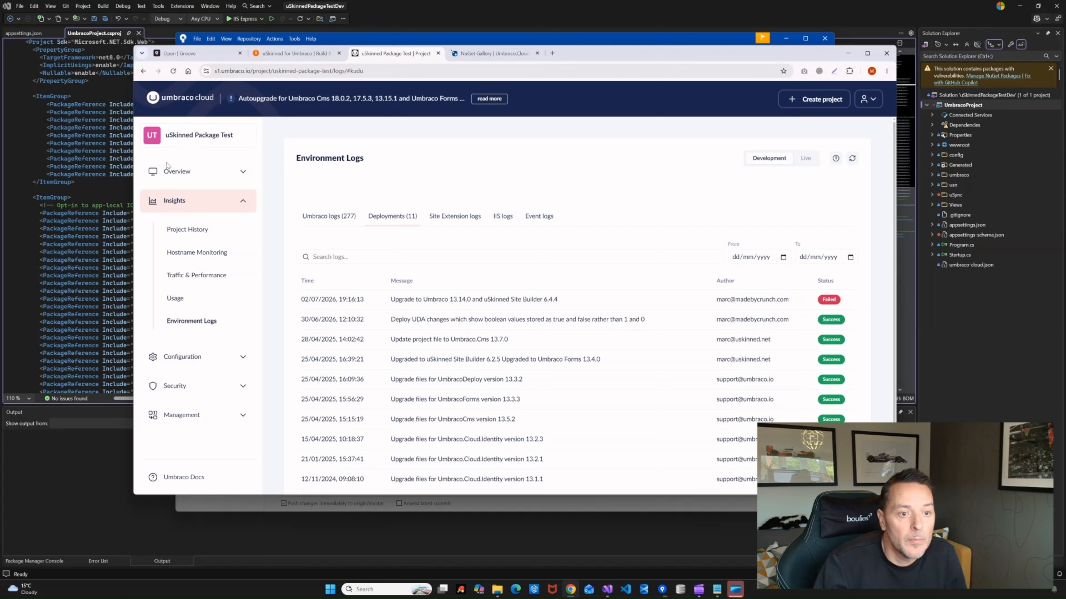
{"action": "left_click", "coordinate": [183, 137]}
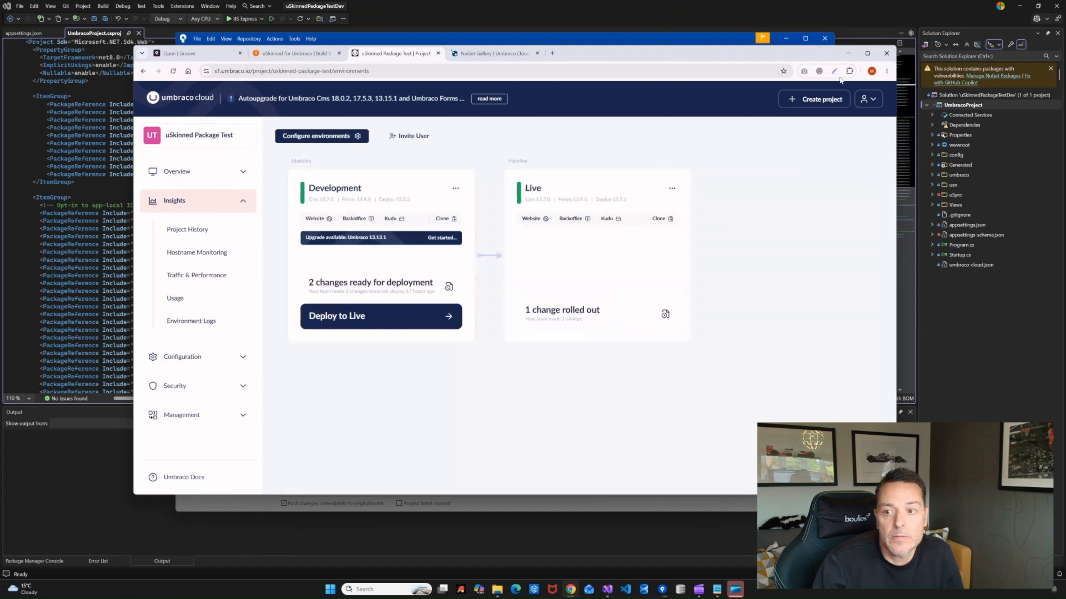
{"action": "left_click", "coordinate": [847, 58]}
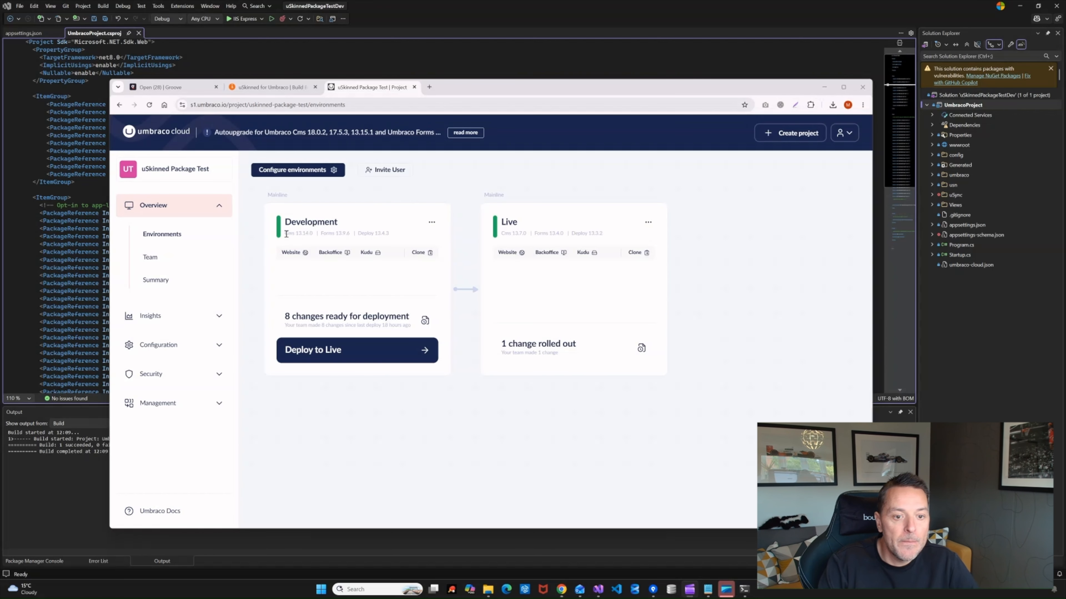
{"action": "left_click_drag", "start_coordinate": [285, 233], "coordinate": [324, 234]}
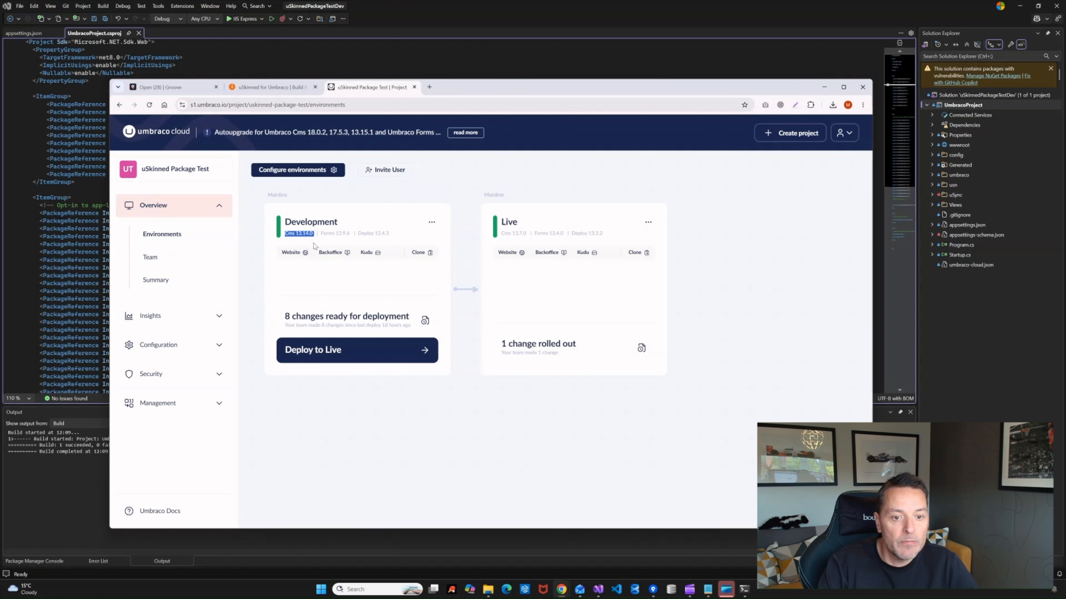
{"action": "left_click", "coordinate": [745, 223]}
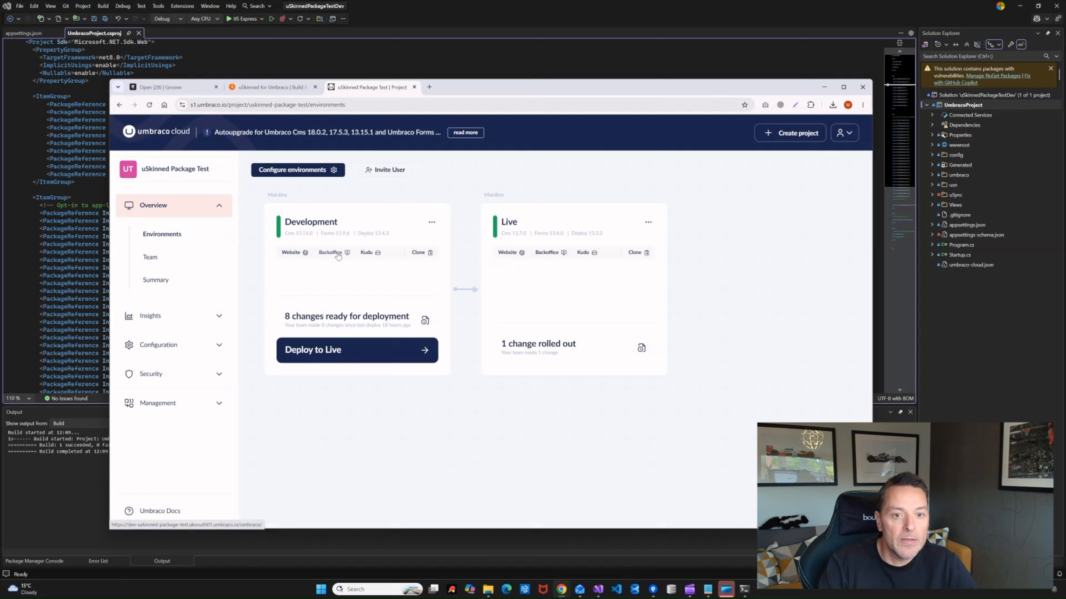
Open the Development environment's backoffice and save and publish the Orkney design under Design
{"action": "left_click", "coordinate": [328, 253]}
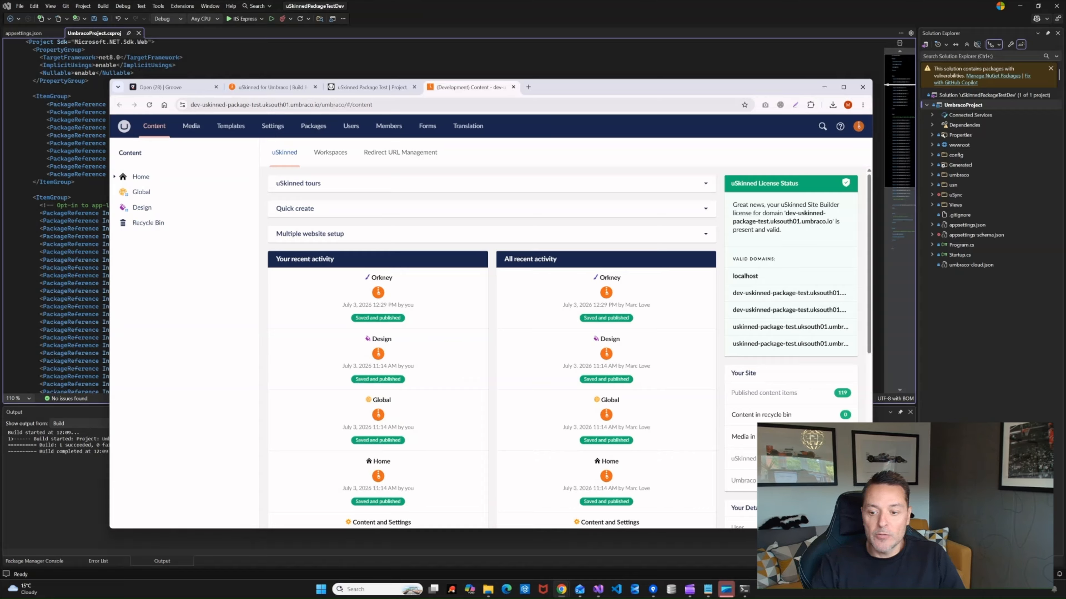
{"action": "left_click", "coordinate": [145, 208]}
{"action": "scroll", "coordinate": [485, 417], "scroll_direction": "down", "scroll_amount": 3}
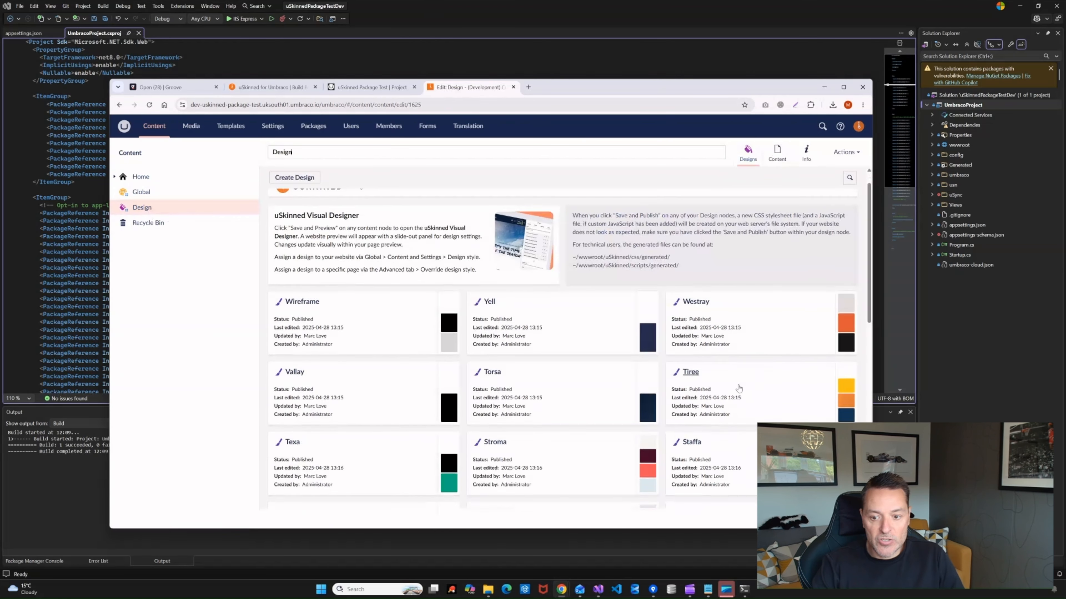
{"action": "left_click", "coordinate": [697, 435]}
{"action": "left_click", "coordinate": [825, 519]}
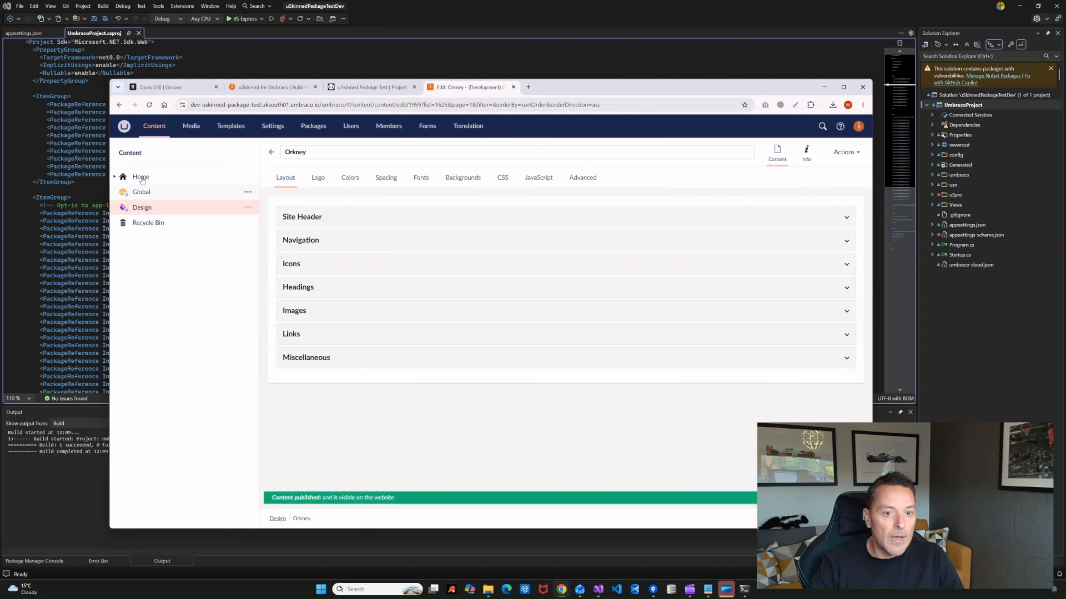
Open the Development website from the Home node's links, look over the page, and close the website and backoffice pages
{"action": "left_click", "coordinate": [199, 172]}
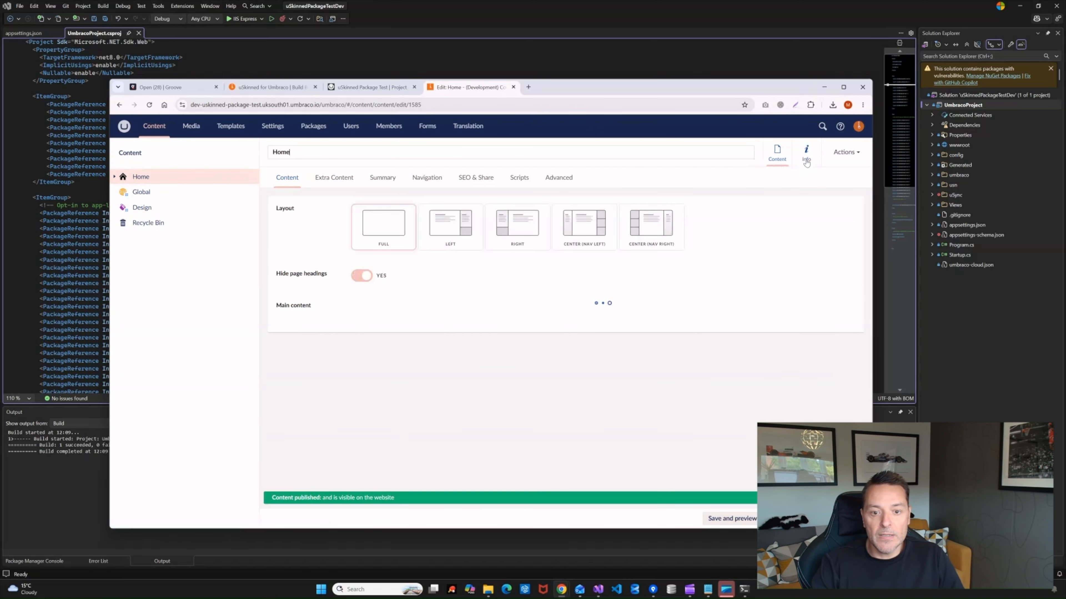
{"action": "left_click", "coordinate": [806, 153]}
{"action": "left_click", "coordinate": [286, 204]}
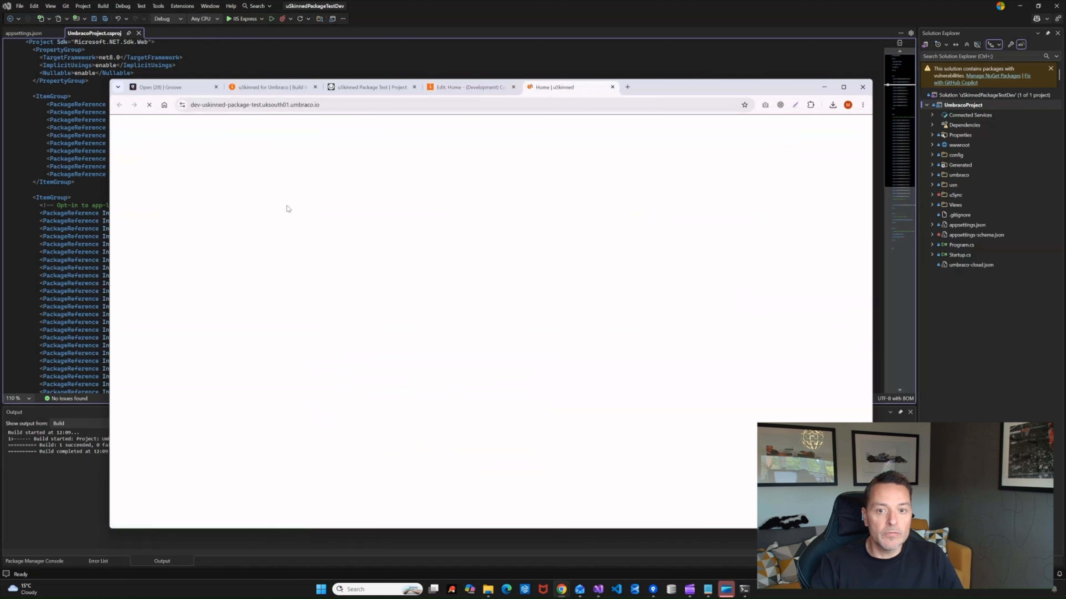
{"action": "left_click_drag", "start_coordinate": [869, 174], "coordinate": [881, 109]}
{"action": "left_click", "coordinate": [461, 89]}
{"action": "left_click", "coordinate": [546, 90]}
{"action": "left_click", "coordinate": [483, 90]}
{"action": "left_click", "coordinate": [562, 87]}
{"action": "left_click", "coordinate": [612, 88]}
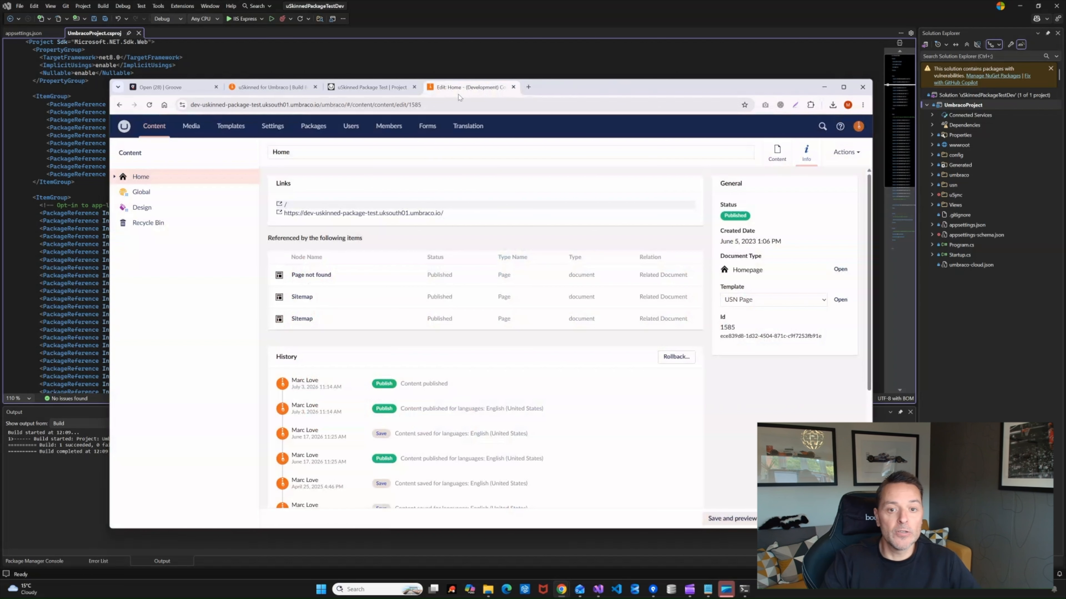
{"action": "left_click", "coordinate": [512, 87]}
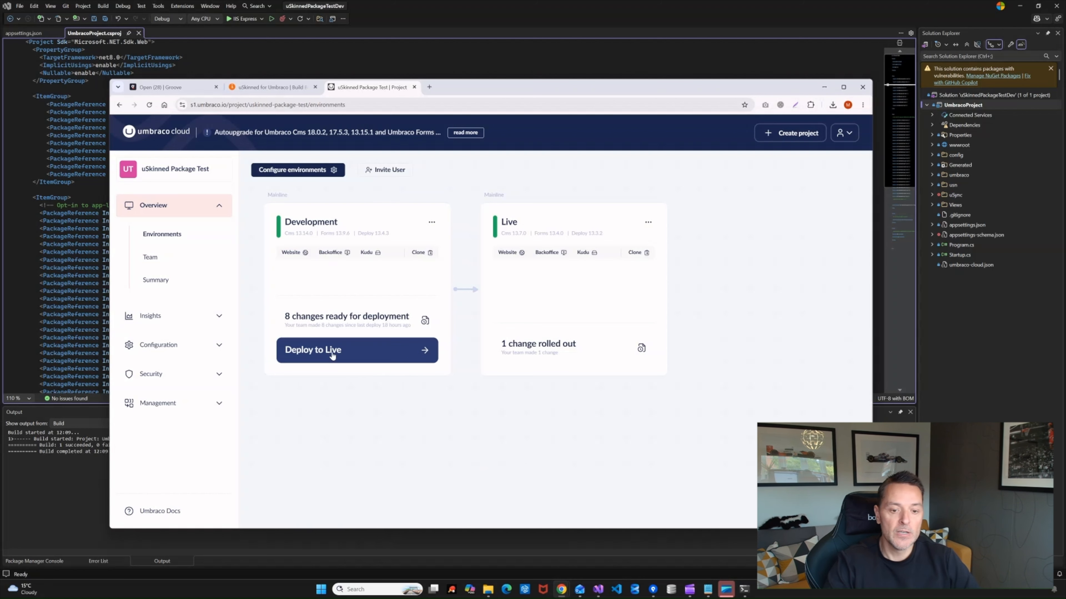
Deploy the Development changes to the Live environment with the changes summary "Upgrade to 13.14.0 and uSkinned 6.4.4"
{"action": "left_click", "coordinate": [333, 354]}
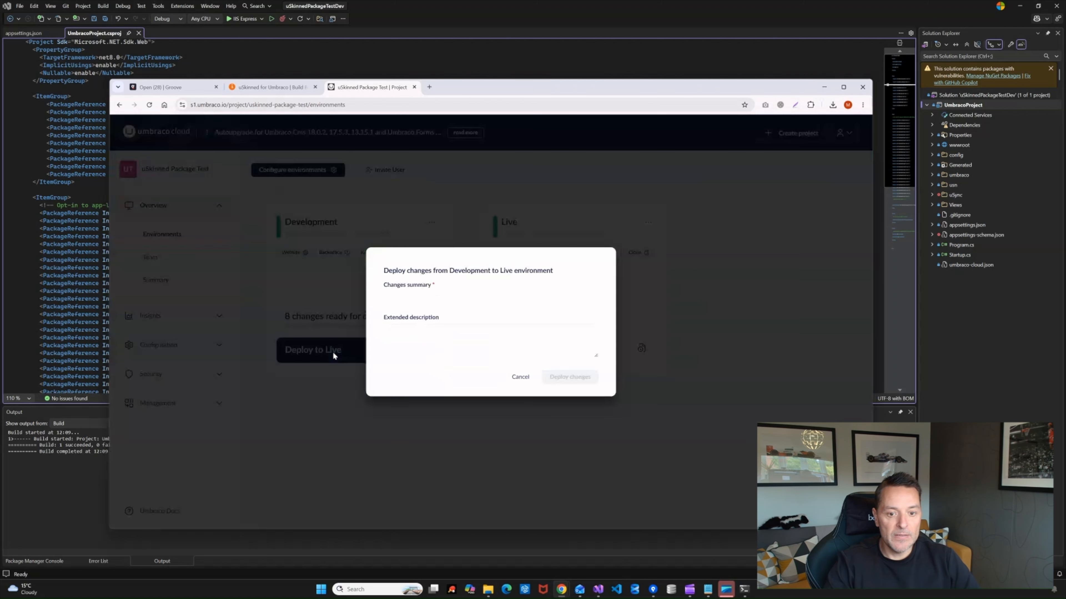
{"action": "left_click", "coordinate": [411, 301]}
{"action": "key", "text": "Caps_Lock"}
{"action": "type", "text": "U"}
{"action": "key", "text": "Caps_Lock"}
{"action": "type", "text": "pgrade"}
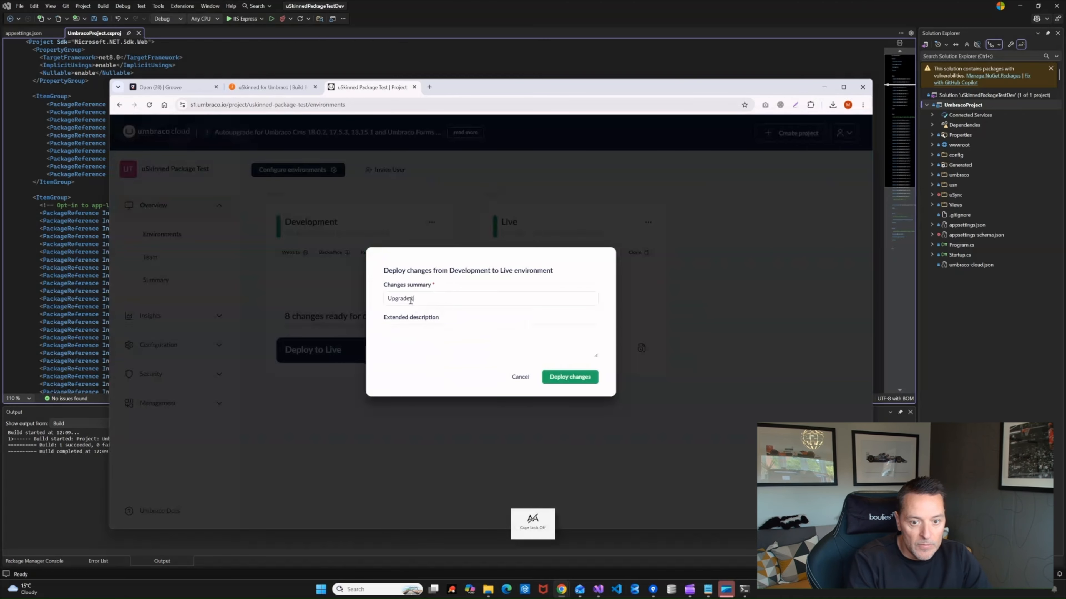
{"action": "type", "text": " to 13.14.0 and uSkinned 6.4.4"}
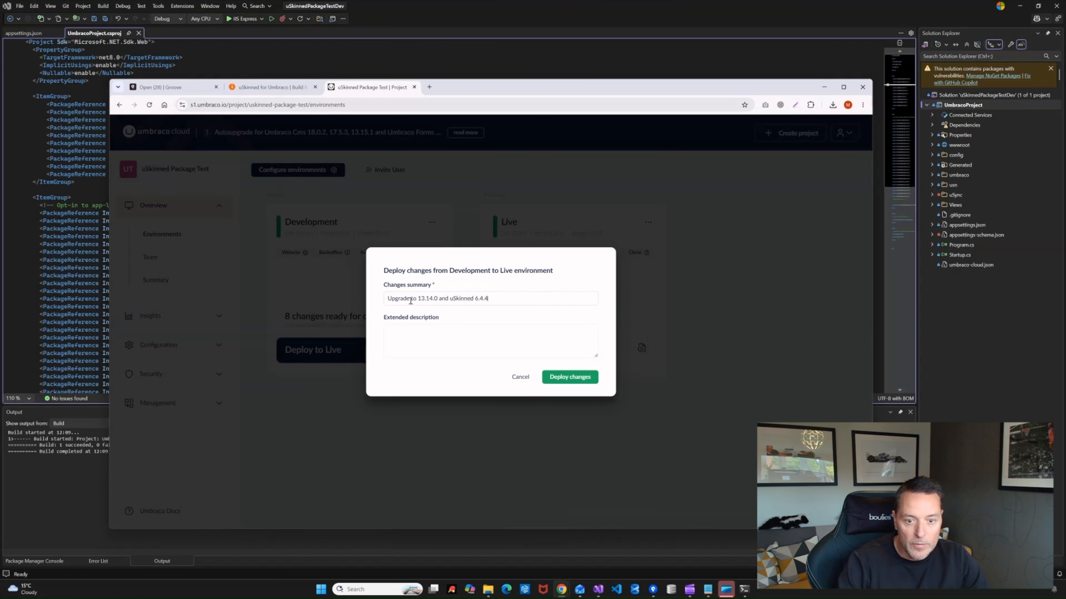
{"action": "left_click", "coordinate": [577, 378]}
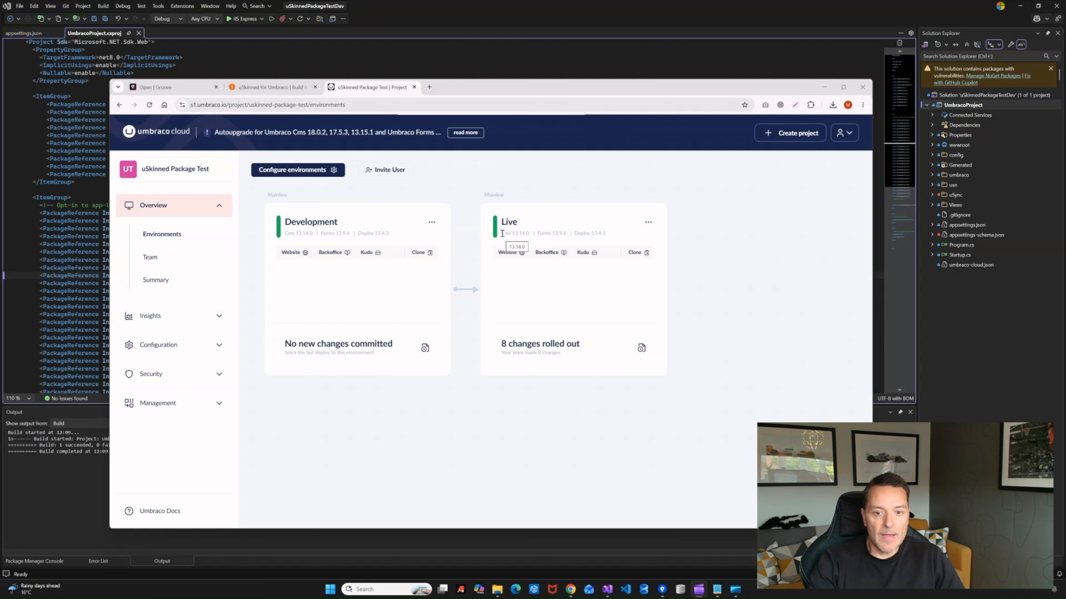
Check the Live environment's CMS version, and open its backoffice to check the uSkinned and Umbraco versions on the dashboard
{"action": "left_click_drag", "start_coordinate": [501, 234], "coordinate": [530, 235]}
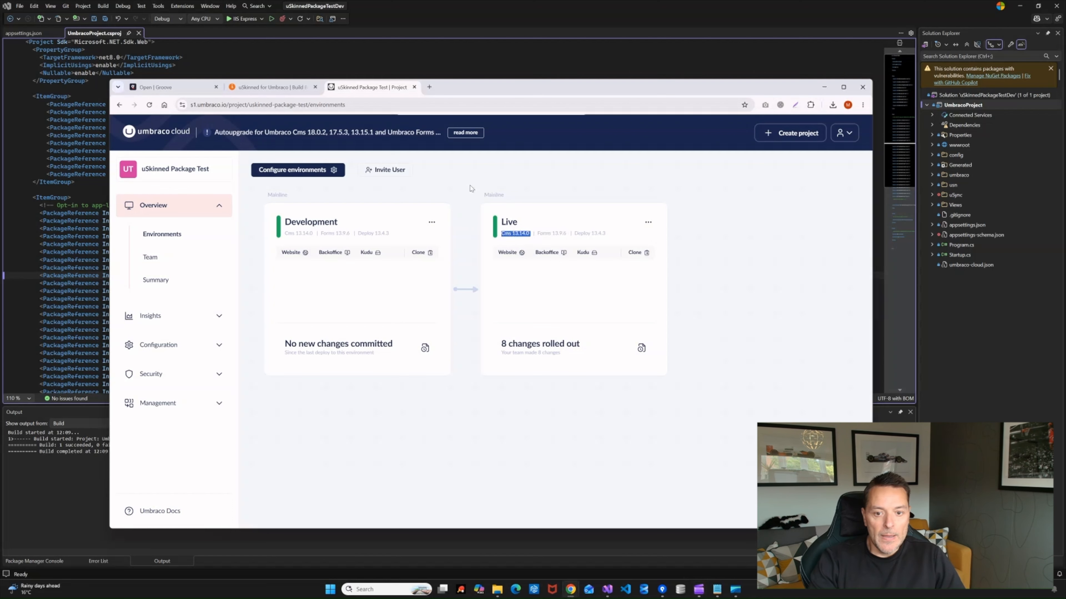
{"action": "left_click", "coordinate": [583, 277]}
{"action": "left_click", "coordinate": [549, 254]}
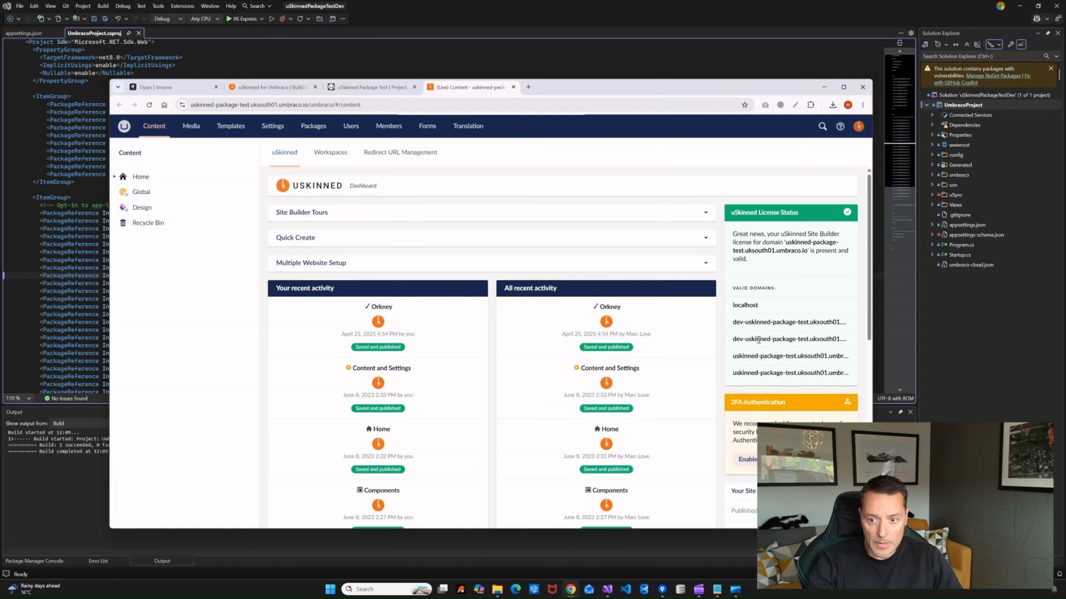
{"action": "scroll", "coordinate": [799, 351], "scroll_direction": "down", "scroll_amount": 5}
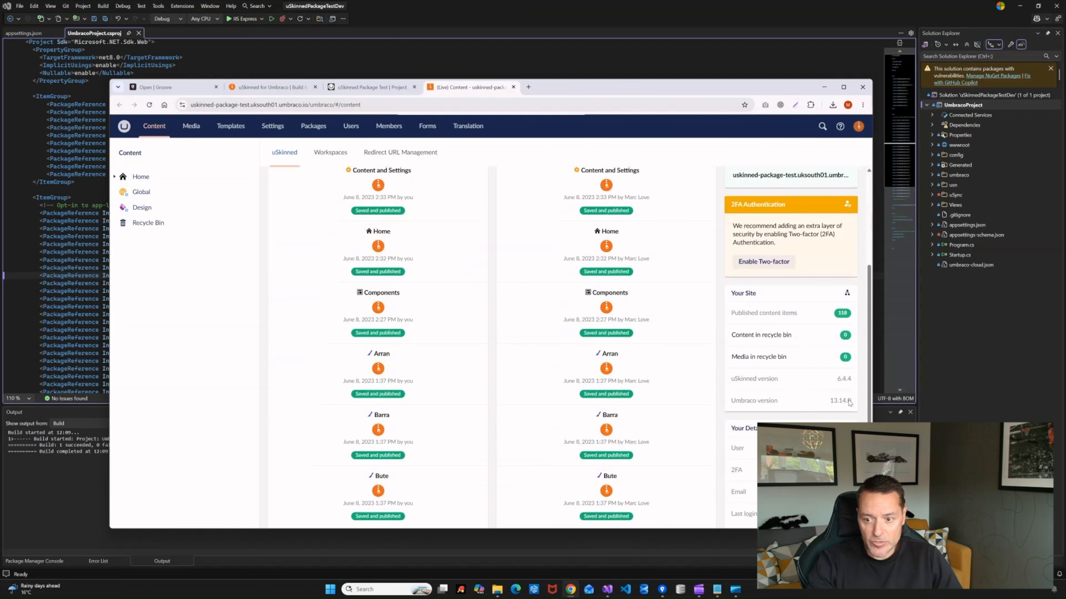
Save and publish the Orkney design under Design in the Live environment's backoffice
{"action": "left_click", "coordinate": [141, 208]}
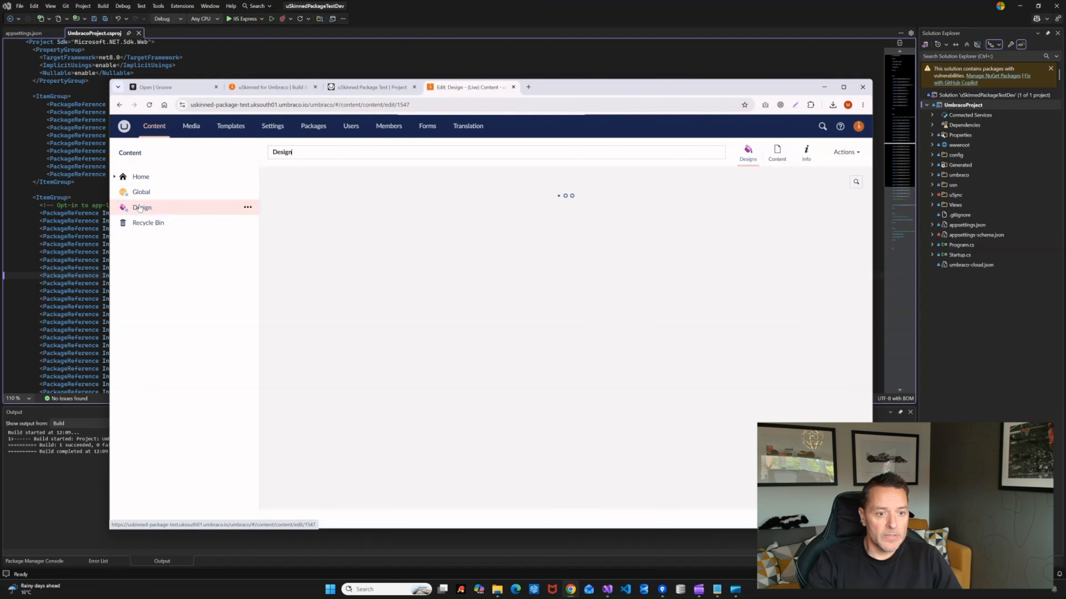
{"action": "scroll", "coordinate": [780, 381], "scroll_direction": "down", "scroll_amount": 5}
{"action": "left_click", "coordinate": [694, 398]}
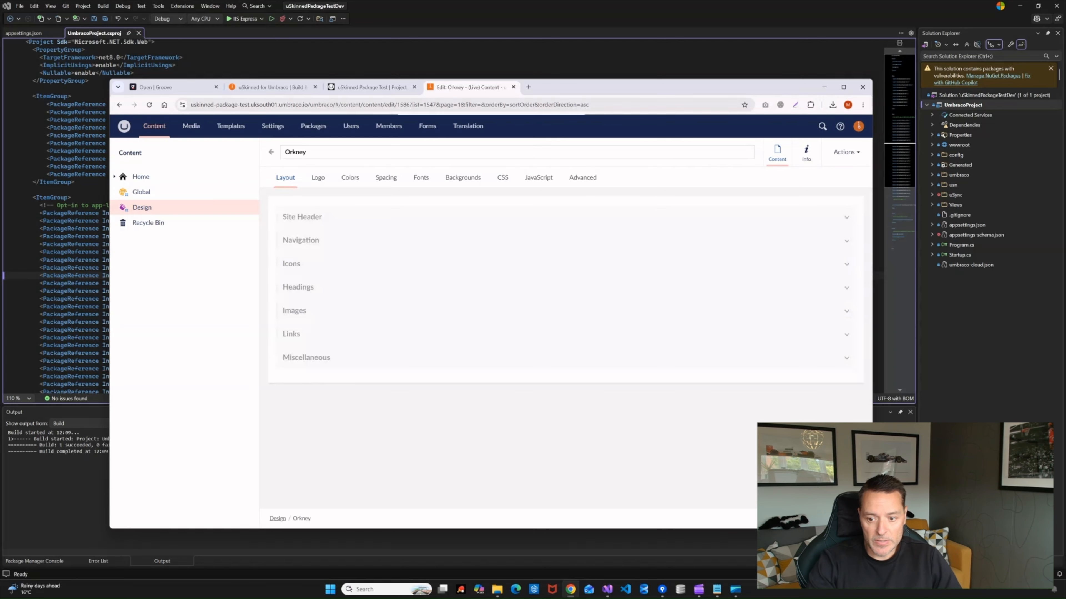
Open the Live website from the Home node's links and look over the homepage
{"action": "left_click", "coordinate": [148, 178]}
{"action": "left_click", "coordinate": [806, 153]}
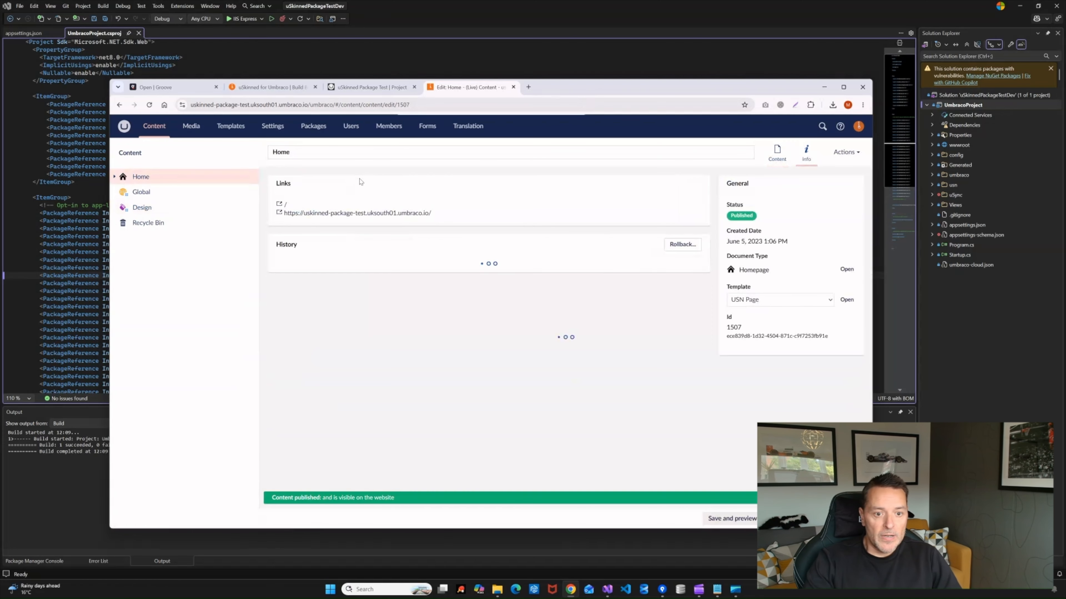
{"action": "left_click", "coordinate": [294, 205]}
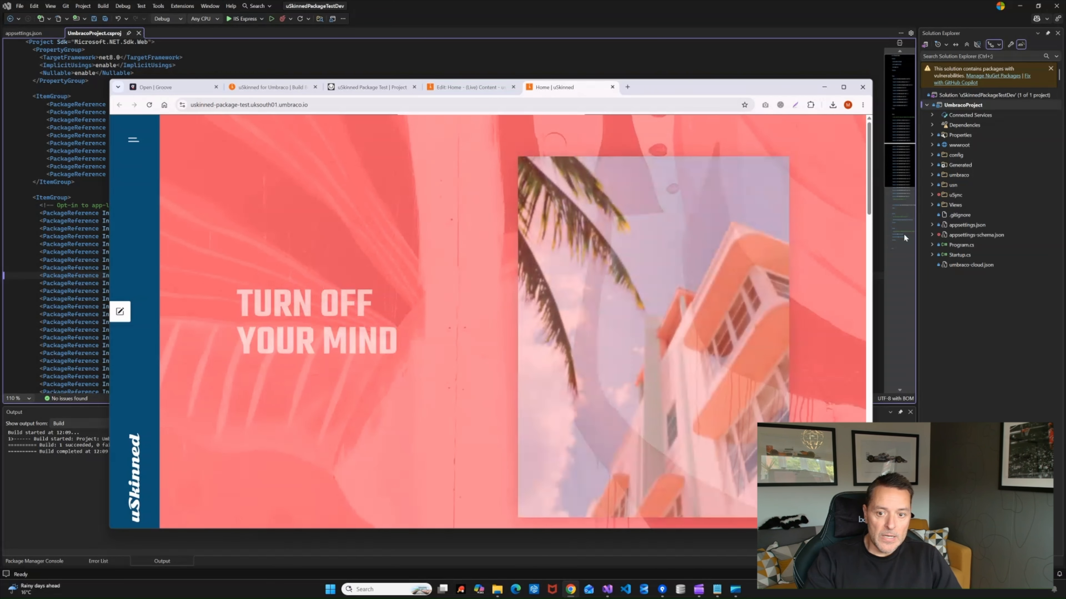
{"action": "scroll", "coordinate": [871, 156], "scroll_direction": "down", "scroll_amount": 4}
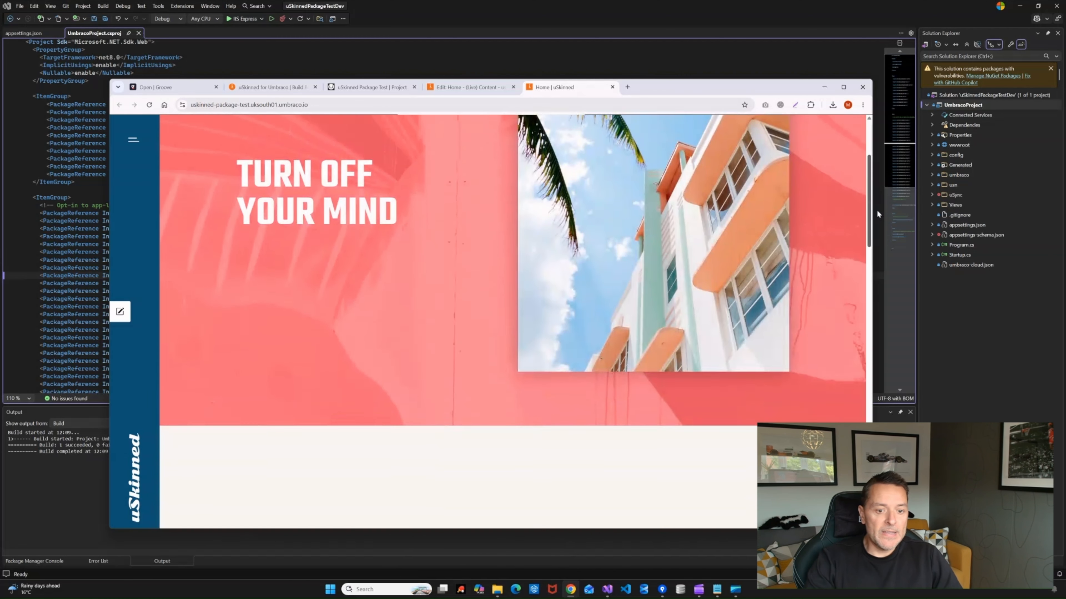
{"action": "left_click_drag", "start_coordinate": [872, 253], "coordinate": [872, 116]}
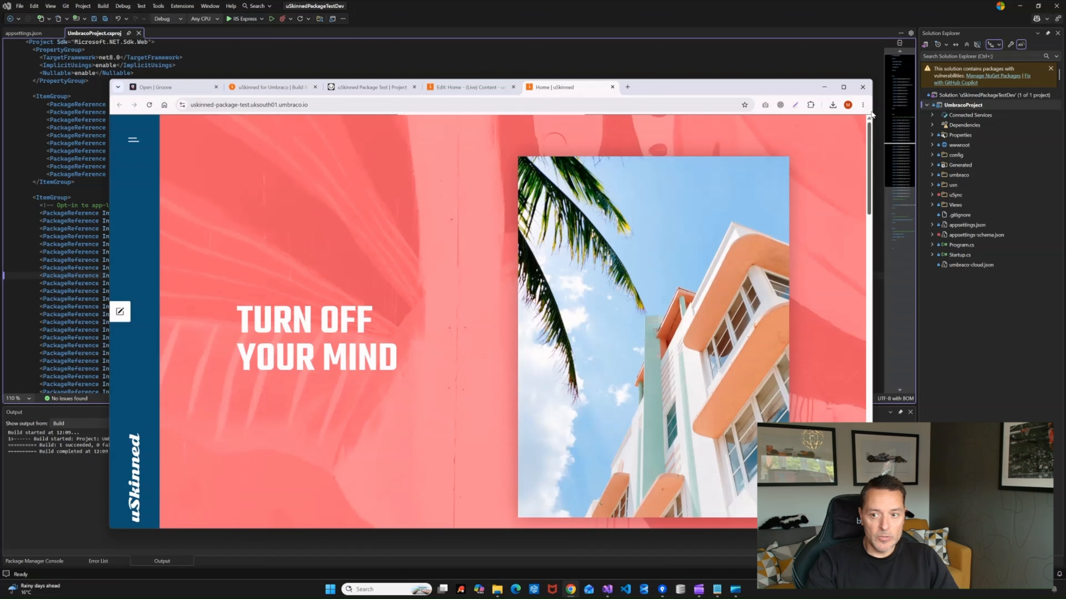
Close the Live website and its backoffice, returning to the project's environments overview
{"action": "left_click", "coordinate": [465, 87]}
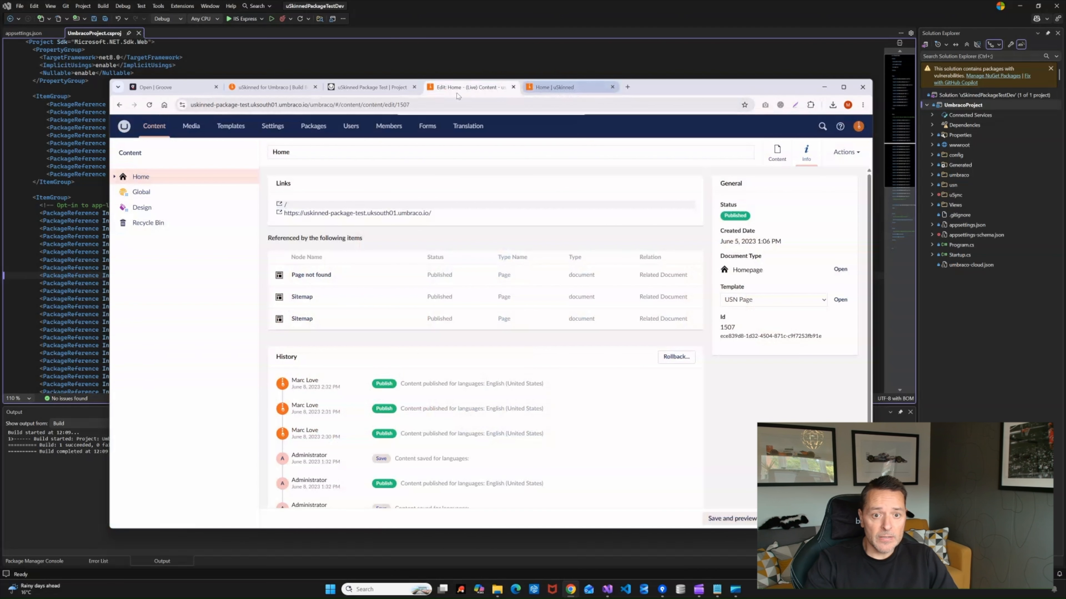
{"action": "left_click", "coordinate": [364, 87]}
{"action": "left_click", "coordinate": [472, 87]}
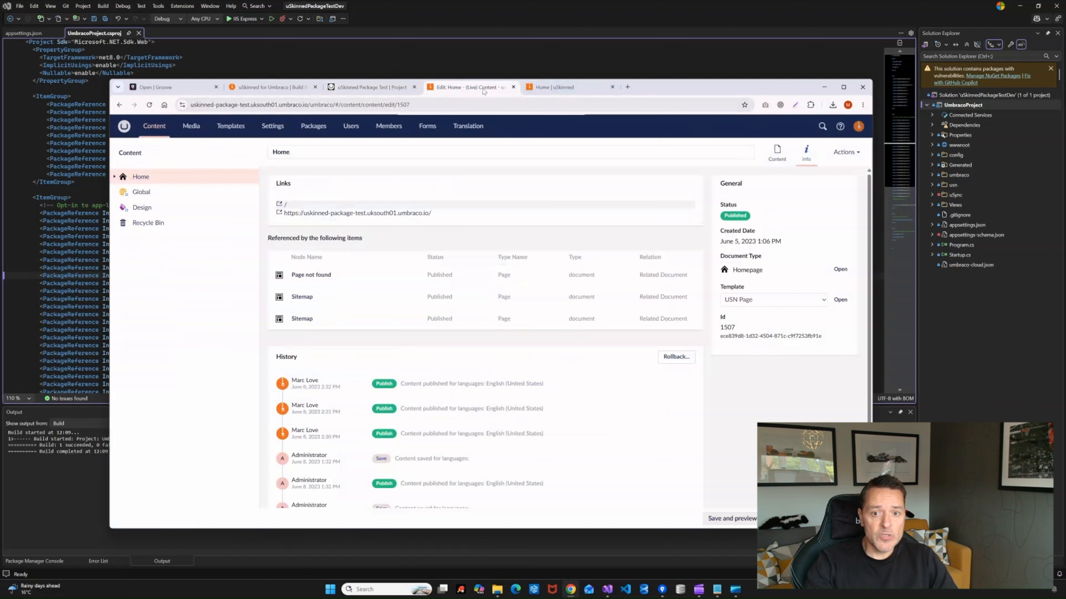
{"action": "left_click", "coordinate": [578, 89]}
{"action": "left_click", "coordinate": [465, 87]}
{"action": "left_click", "coordinate": [596, 87]}
{"action": "left_click", "coordinate": [611, 87]}
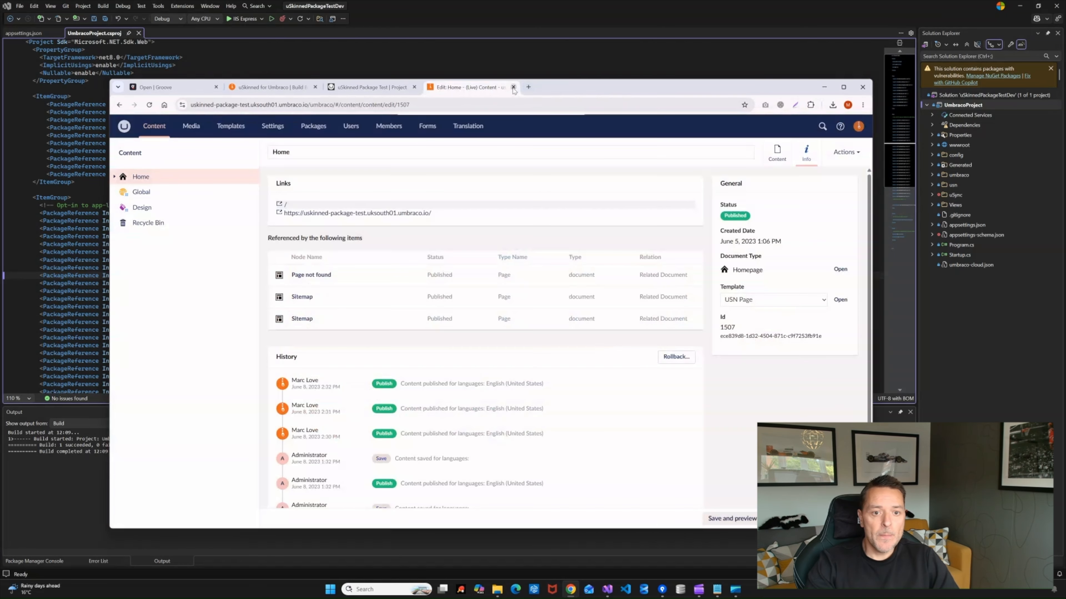
{"action": "left_click", "coordinate": [513, 88]}
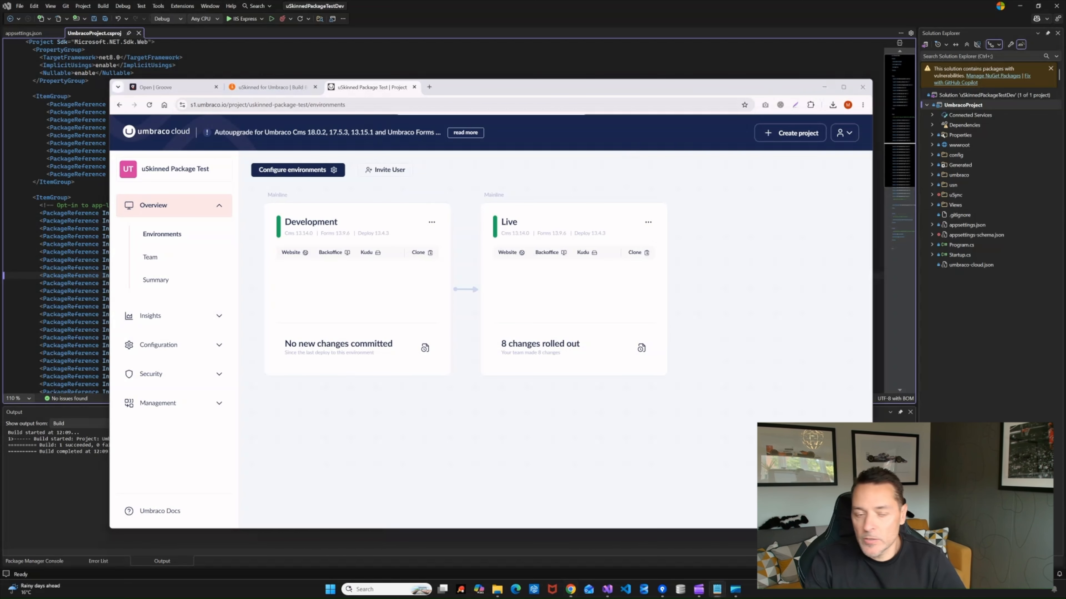
Open Umbraco Cloud's Major Upgrades documentation and review the prerequisites, the cloning step and the Umbraco 17 package updates
{"action": "key", "text": "ctrl+t"}
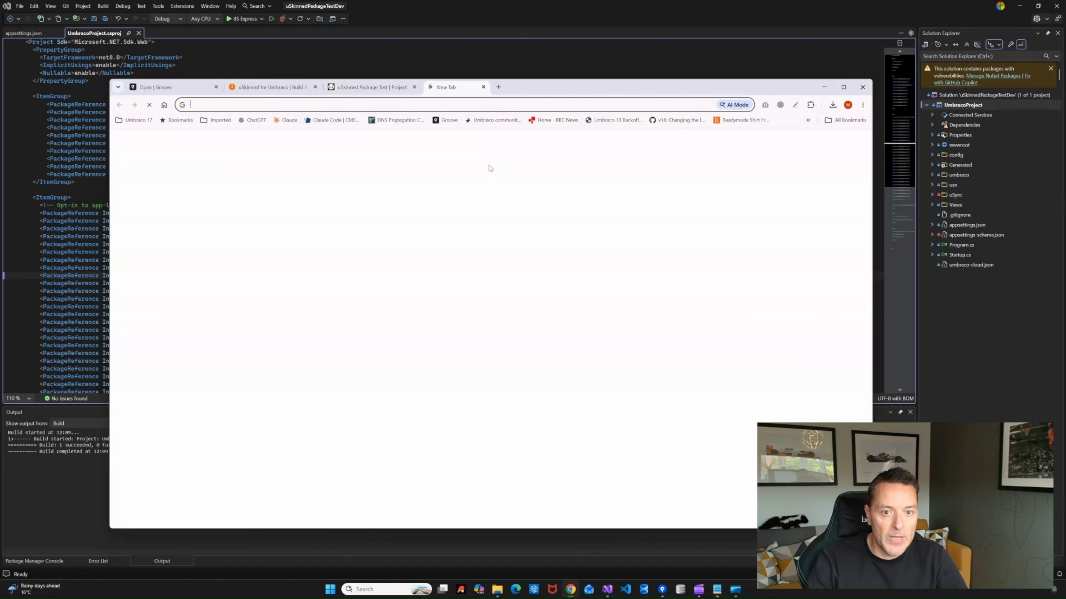
{"action": "type", "text": "https://docs.umbraco.com/umbraco-cloud/optimize-and-maintain-your-site/manage-product-upgrades/product-upgrades/major-upgrades"}
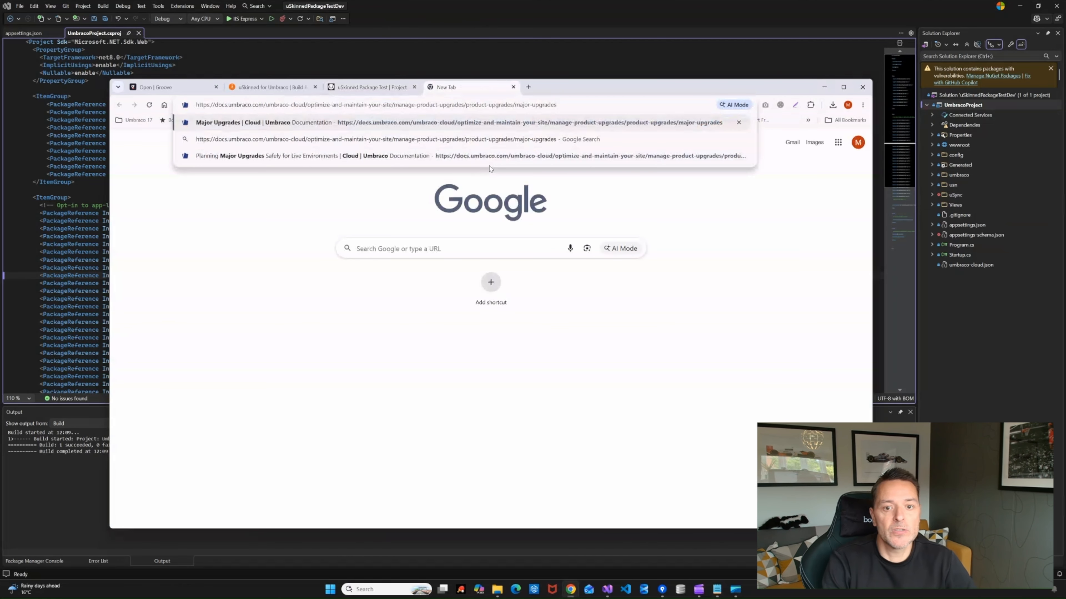
{"action": "key", "text": "Return"}
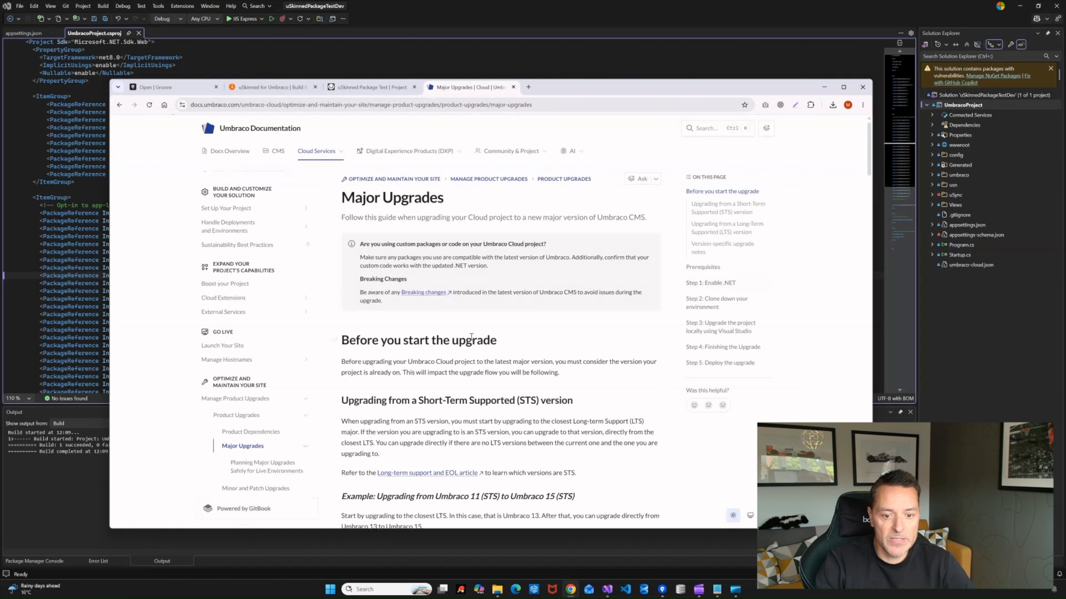
{"action": "scroll", "coordinate": [470, 337], "scroll_direction": "down", "scroll_amount": 15}
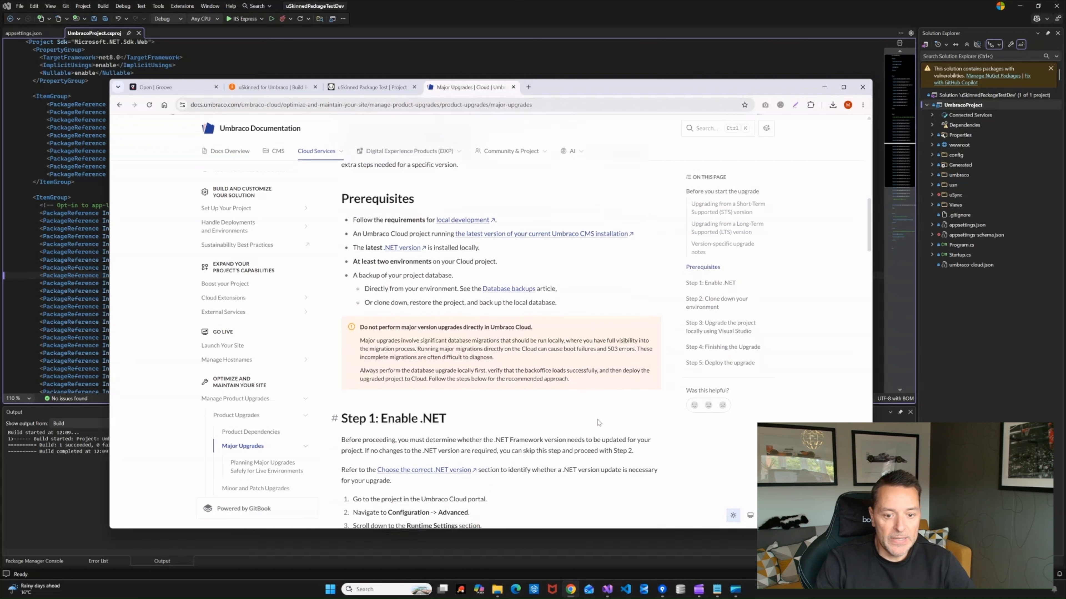
{"action": "scroll", "coordinate": [598, 423], "scroll_direction": "down", "scroll_amount": 8}
{"action": "scroll", "coordinate": [504, 361], "scroll_direction": "up", "scroll_amount": 1}
{"action": "scroll", "coordinate": [480, 337], "scroll_direction": "down", "scroll_amount": 7}
{"action": "scroll", "coordinate": [480, 338], "scroll_direction": "down", "scroll_amount": 5}
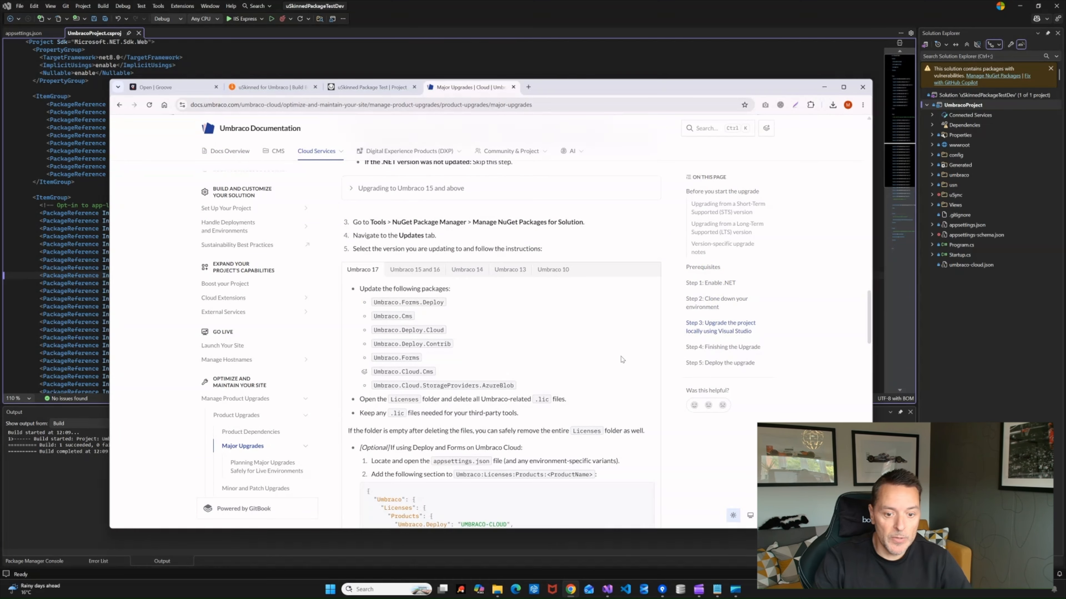
{"action": "scroll", "coordinate": [542, 314], "scroll_direction": "up", "scroll_amount": 4}
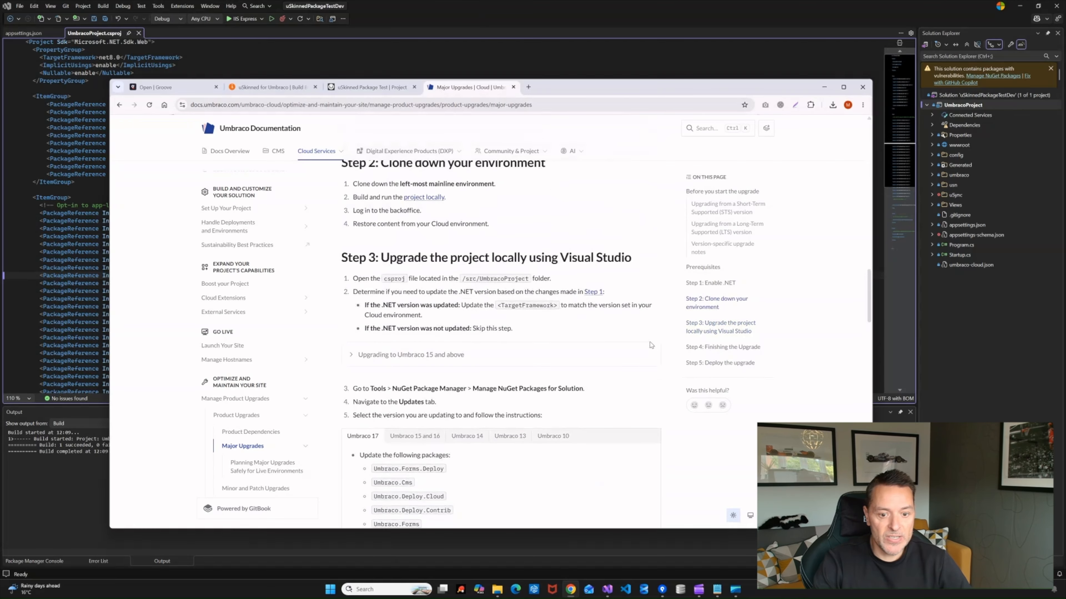
{"action": "scroll", "coordinate": [475, 372], "scroll_direction": "down", "scroll_amount": 2}
Open Umbraco CMS's version-specific Breaking Changes Overview in a new tab and review the Umbraco 17 entry and upgrade preparations
{"action": "key", "text": "alt+Tab"}
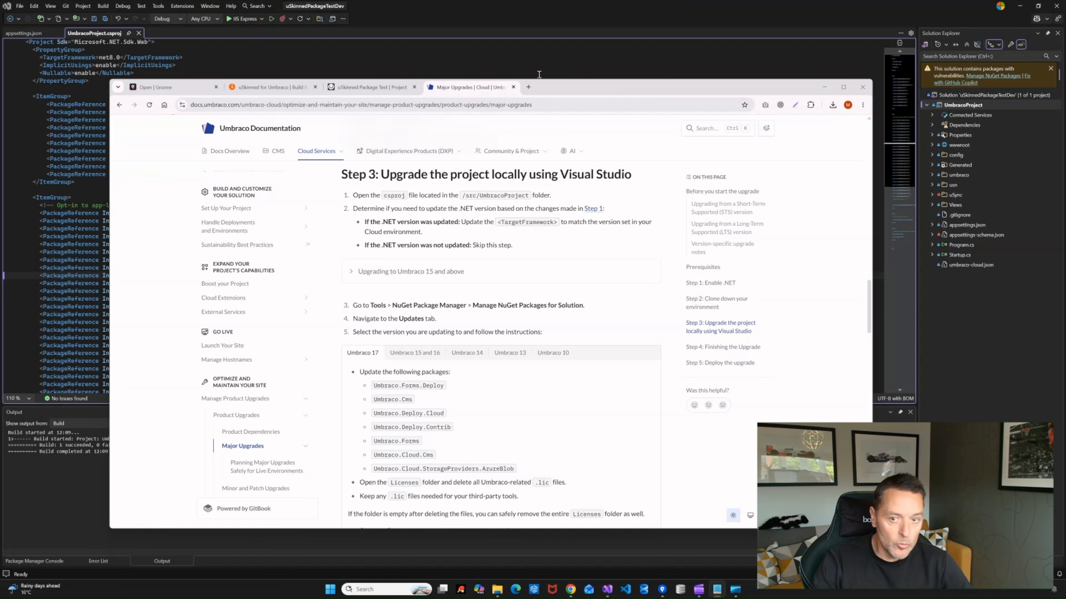
{"action": "left_click", "coordinate": [528, 87]}
{"action": "type", "text": "https://docs.umbraco.com/umbraco-cms/get-started/upgrading-and-migrating/version-specific#umbraco-17"}
{"action": "key", "text": "Return"}
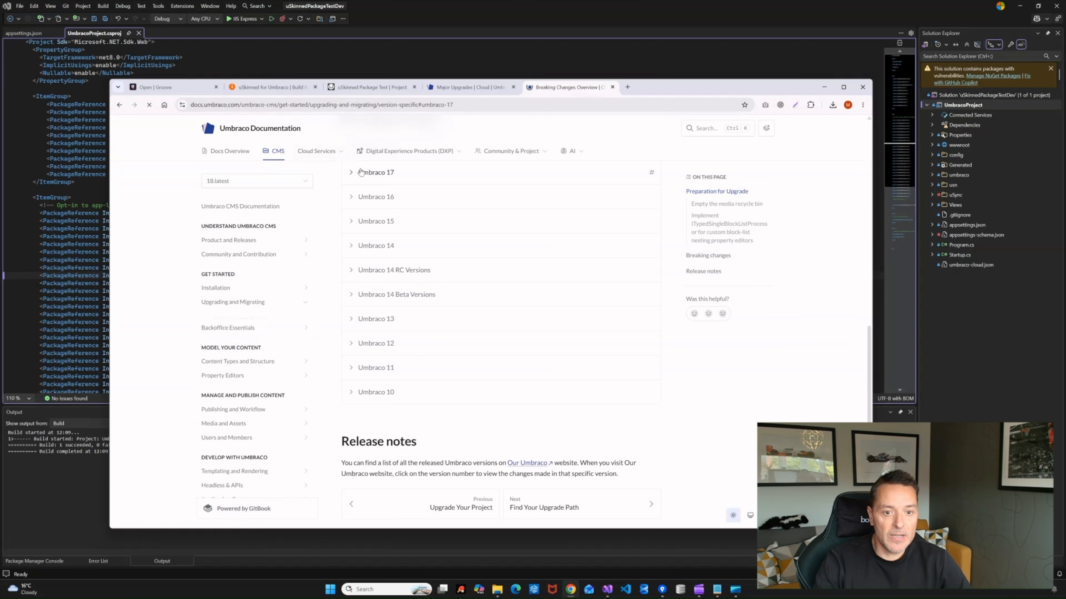
{"action": "left_click", "coordinate": [374, 173]}
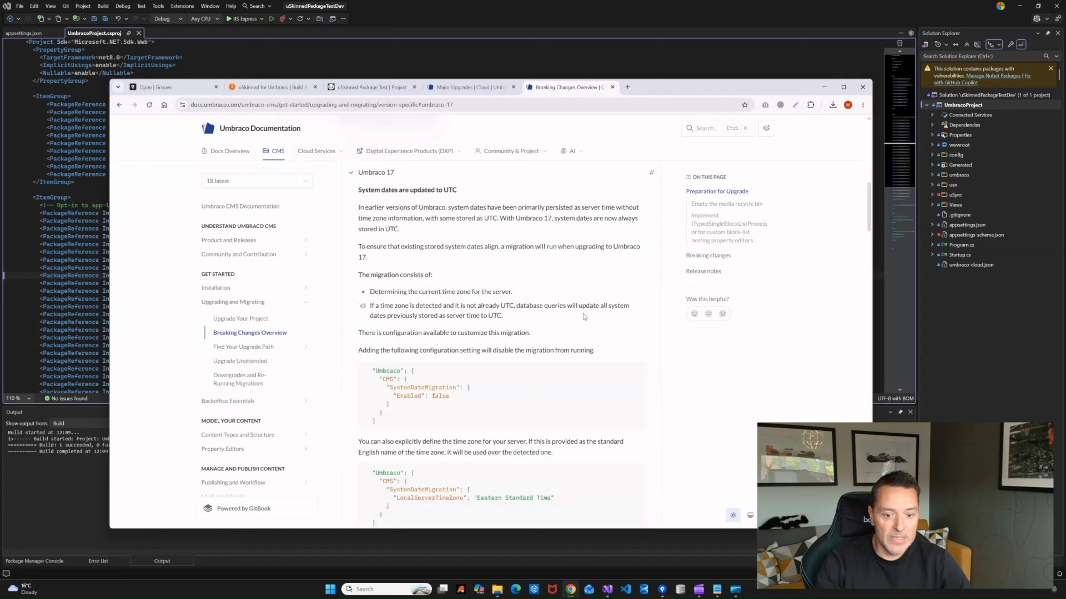
{"action": "scroll", "coordinate": [586, 318], "scroll_direction": "down", "scroll_amount": 5}
{"action": "scroll", "coordinate": [604, 328], "scroll_direction": "down", "scroll_amount": 6}
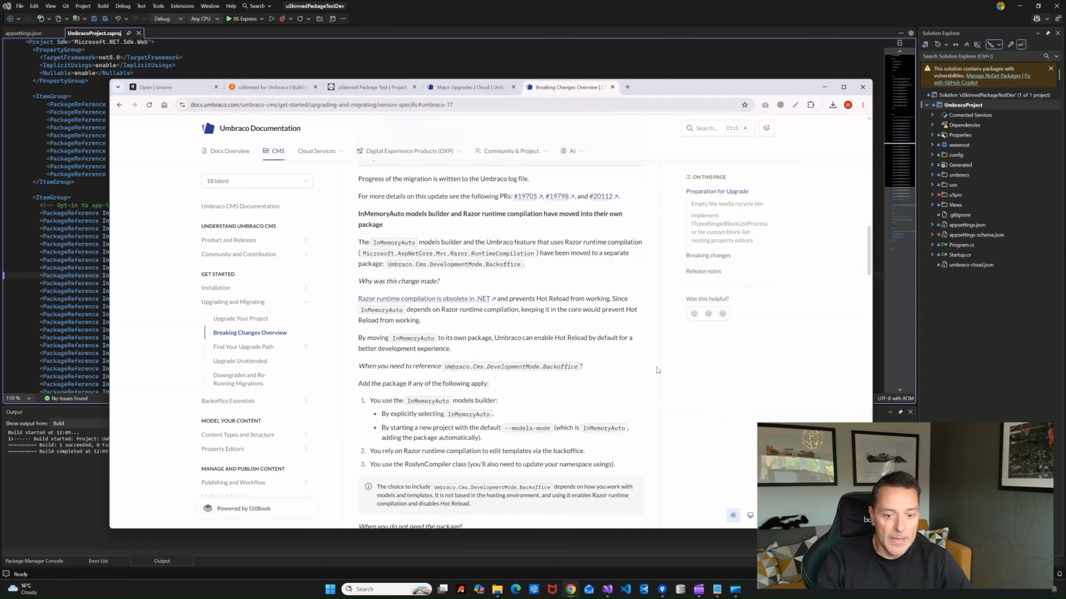
{"action": "scroll", "coordinate": [624, 337], "scroll_direction": "up", "scroll_amount": 10}
{"action": "scroll", "coordinate": [624, 337], "scroll_direction": "up", "scroll_amount": 10}
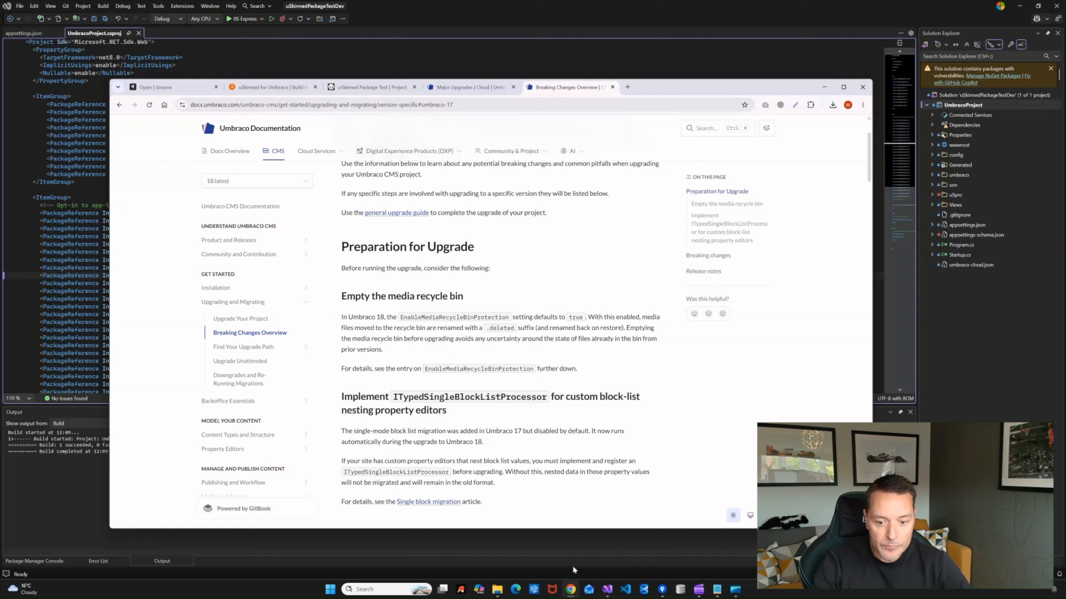
Switch to Visual Studio and select all package references in the first ItemGroup of UmbracoProject.csproj
{"action": "mouse_move", "coordinate": [610, 595]}
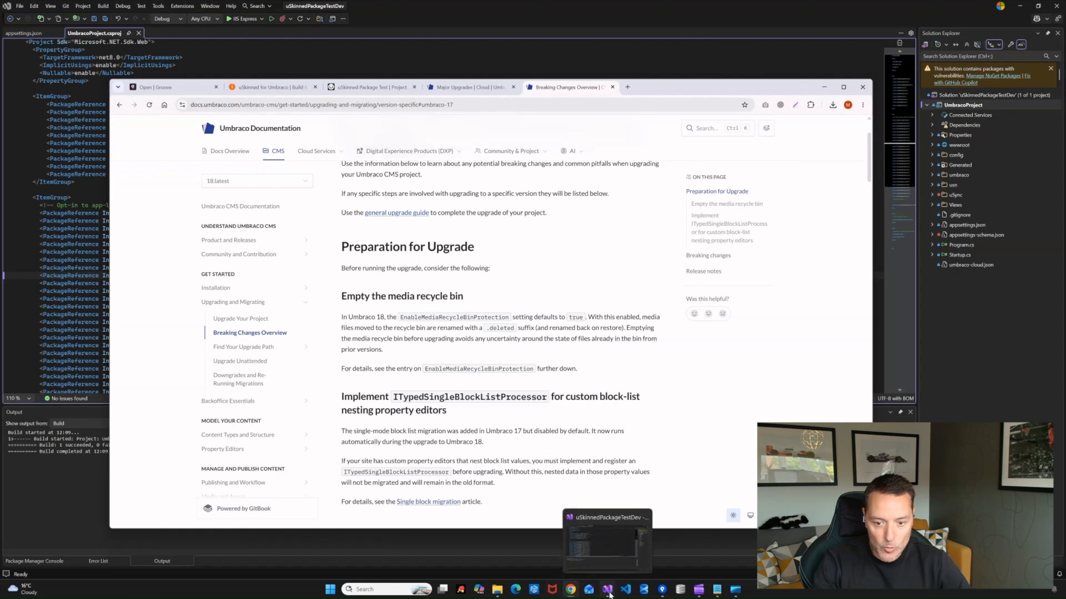
{"action": "left_click", "coordinate": [593, 553]}
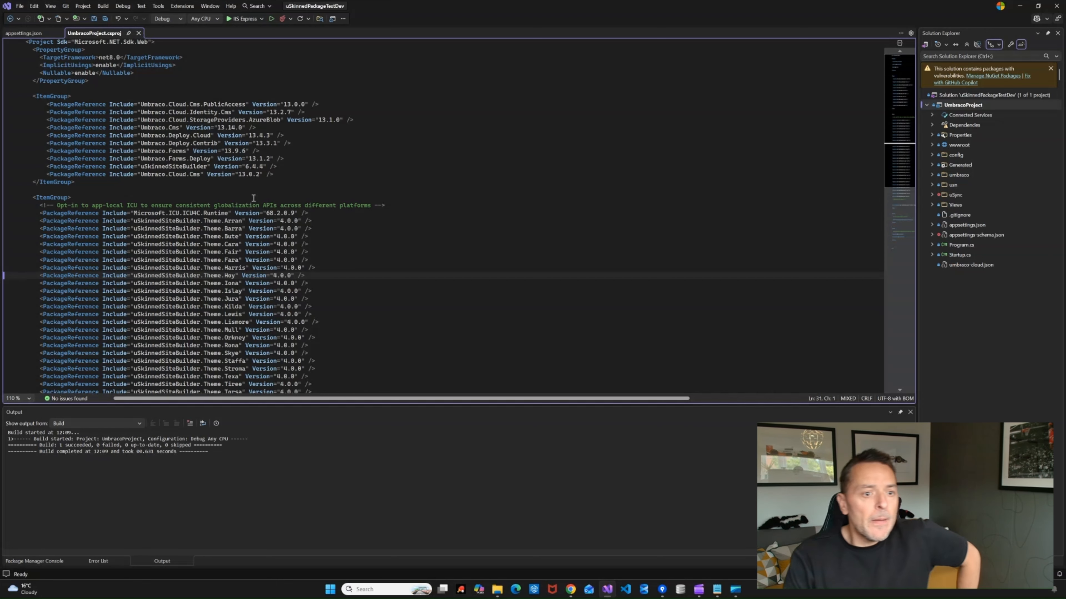
{"action": "left_click_drag", "start_coordinate": [277, 175], "coordinate": [26, 105]}
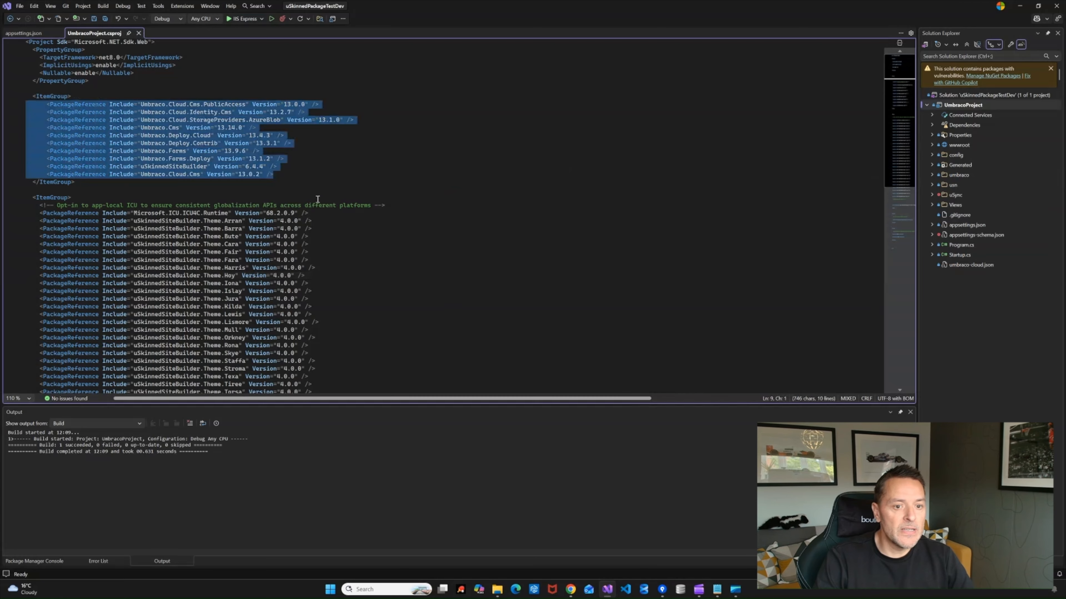
Replace the first item group's package references with the Umbraco 17 set, including Umbraco.Cms 17.5.1, Umbraco.Forms 17.4.4, uSkinnedSiteBuilder 7.0.2 and Umbraco.Cloud.Cms 17.2.0
{"action": "left_click", "coordinate": [288, 184]}
{"action": "left_click_drag", "start_coordinate": [278, 174], "coordinate": [26, 105]}
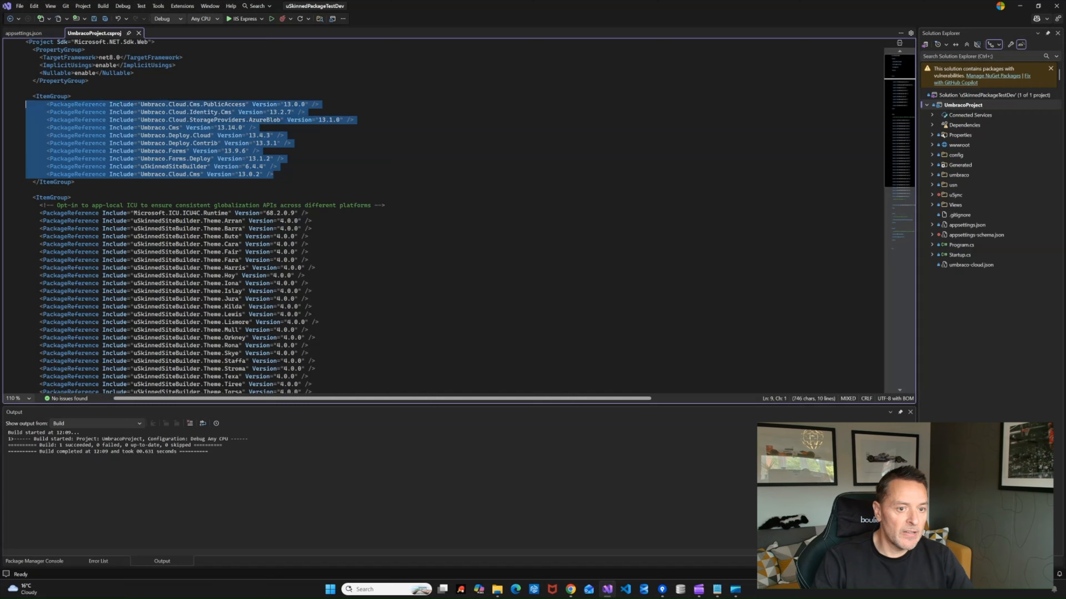
{"action": "key", "text": "alt+Tab"}
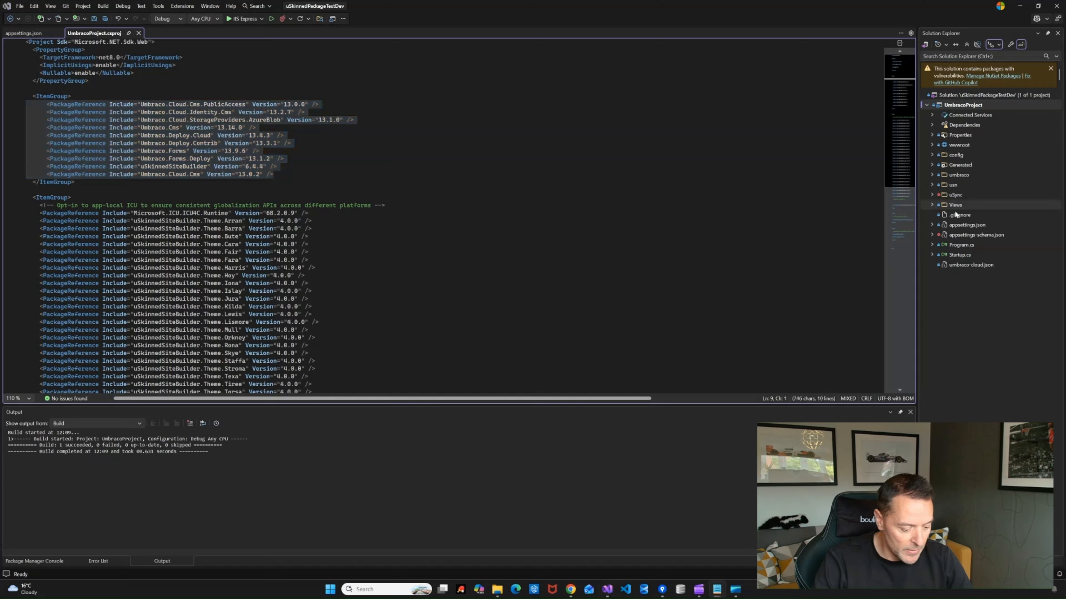
{"action": "left_click", "coordinate": [271, 174]}
{"action": "left_click_drag", "start_coordinate": [274, 174], "coordinate": [26, 104]}
{"action": "type", "text": "<PackageReference Include=\"Umbraco.Cloud.StorageProviders.AzureBlob\" Version=\"17.1.0\" /> <PackageReference Include=\"Umbraco.Cms\" Version=\"17.5.1\" /> <PackageReference Include=\"Umbraco.Deploy.Cloud\" Version=\"17.2.0\" /> <PackageReference Include=\"Umbraco.Deploy.Contrib\" Version=\"17.0.0\" /> <PackageReference Include=\"Umbraco.Forms\" Version=\"17.4.4\" /> <PackageReference Include=\"Umbraco.Forms.Deploy\" Version=\"17.0\" /> <PackageReference Include=\"uSkinnedSiteBuilder\" Version=\"7.0.2\" /> <PackageReference Include=\"Umbraco.Cloud.Cms\" Version=\"17.2.0\" />"}
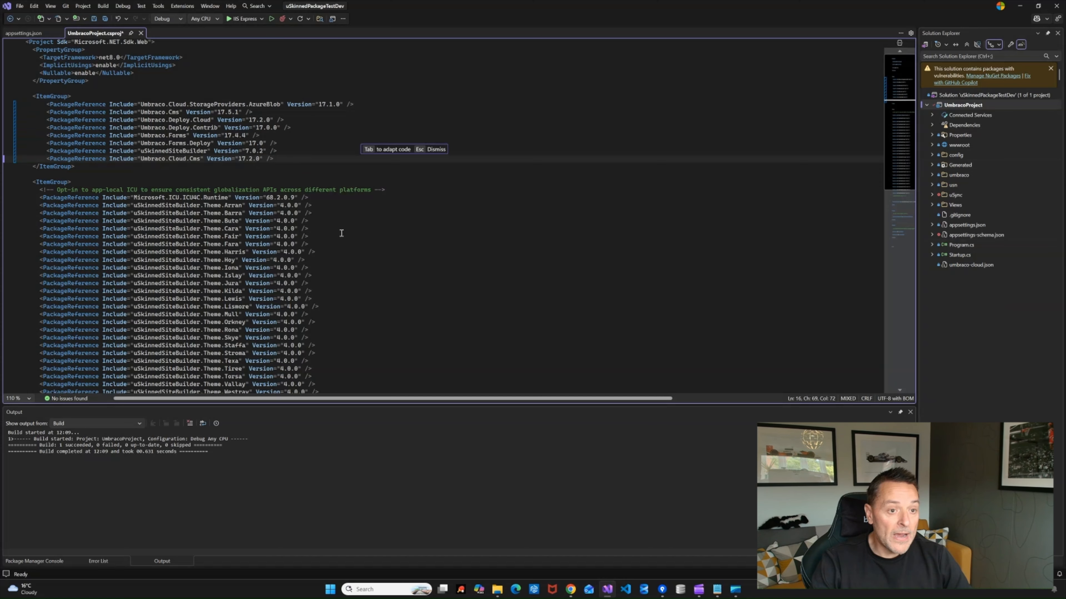
Set the project's target framework to net10.0 and save UmbracoProject.csproj
{"action": "left_click", "coordinate": [110, 57]}
{"action": "type", "text": "10"}
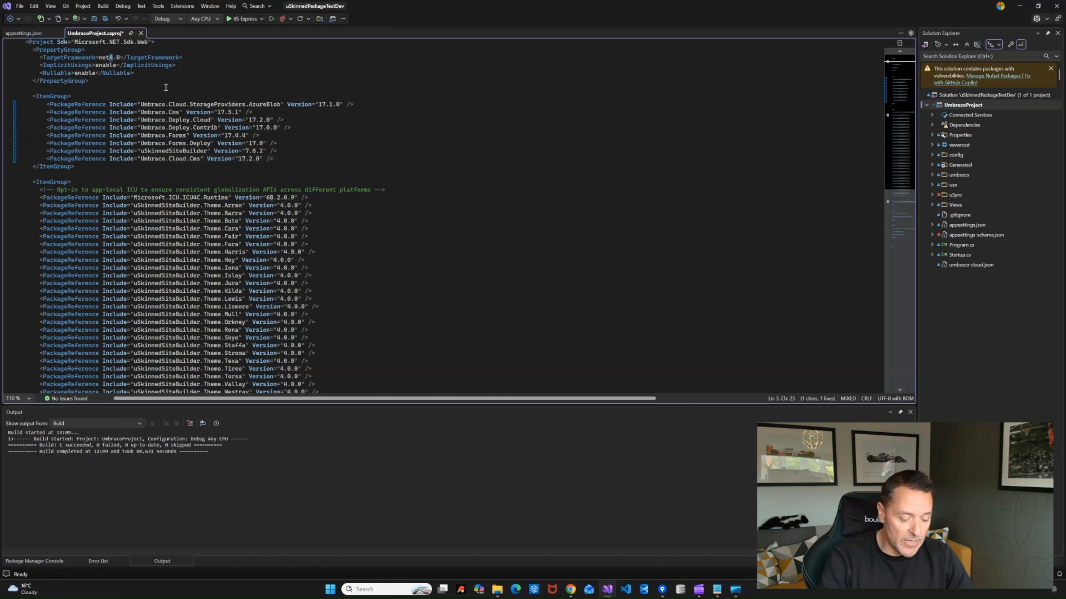
{"action": "key", "text": "ctrl+s"}
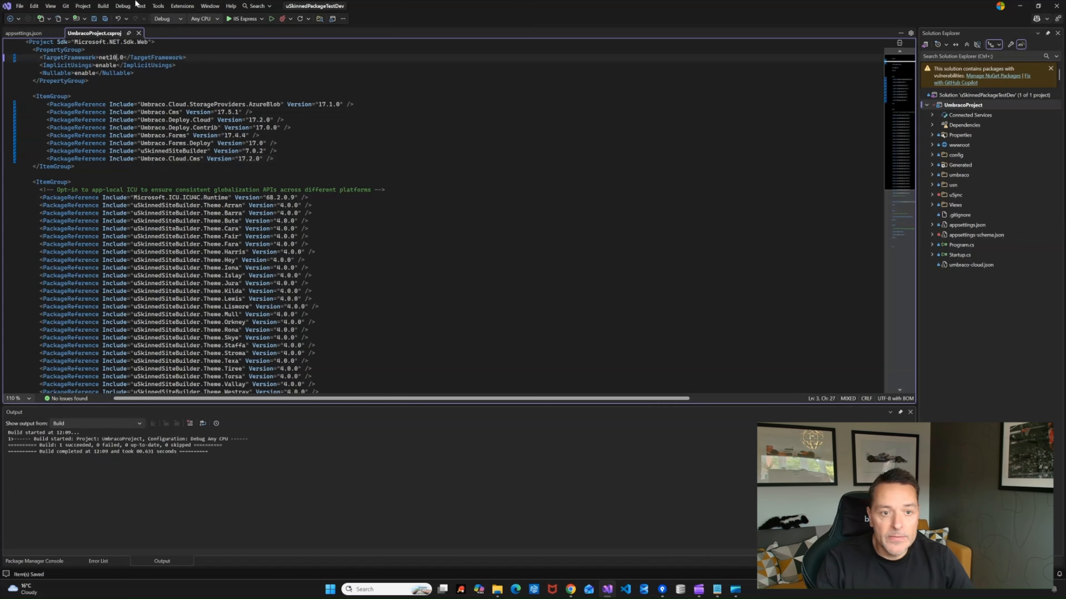
Switch to Chrome and locate the Licenses snippet for Umbraco.Deploy and Umbraco.Forms in the Major Upgrades documentation
{"action": "mouse_move", "coordinate": [570, 589]}
{"action": "left_click", "coordinate": [570, 541]}
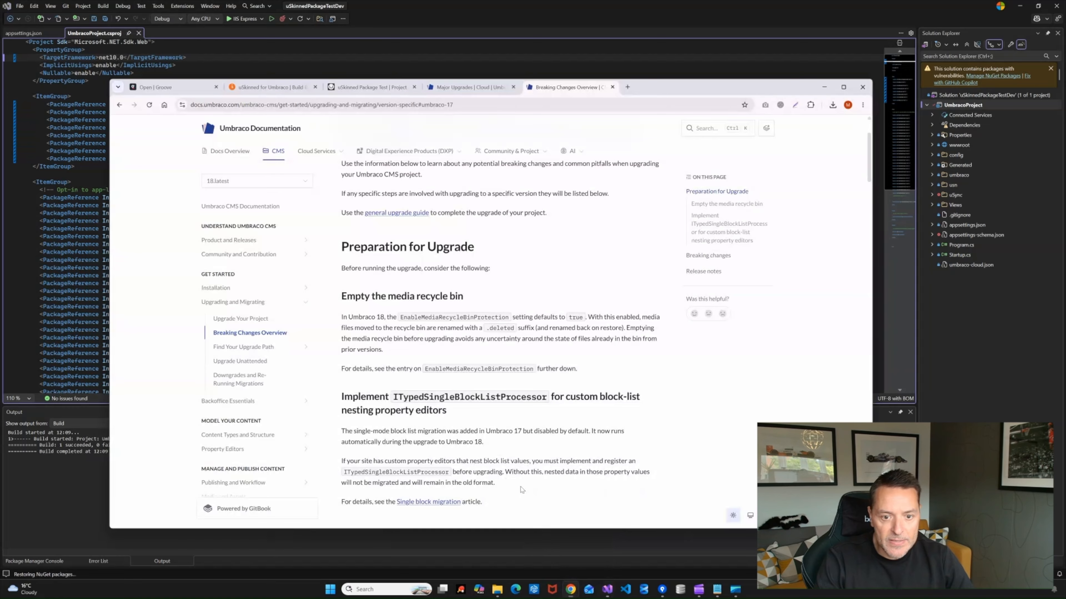
{"action": "scroll", "coordinate": [486, 253], "scroll_direction": "up", "scroll_amount": 1}
{"action": "left_click", "coordinate": [468, 87]}
{"action": "scroll", "coordinate": [565, 301], "scroll_direction": "down", "scroll_amount": 2}
{"action": "scroll", "coordinate": [565, 301], "scroll_direction": "down", "scroll_amount": 3}
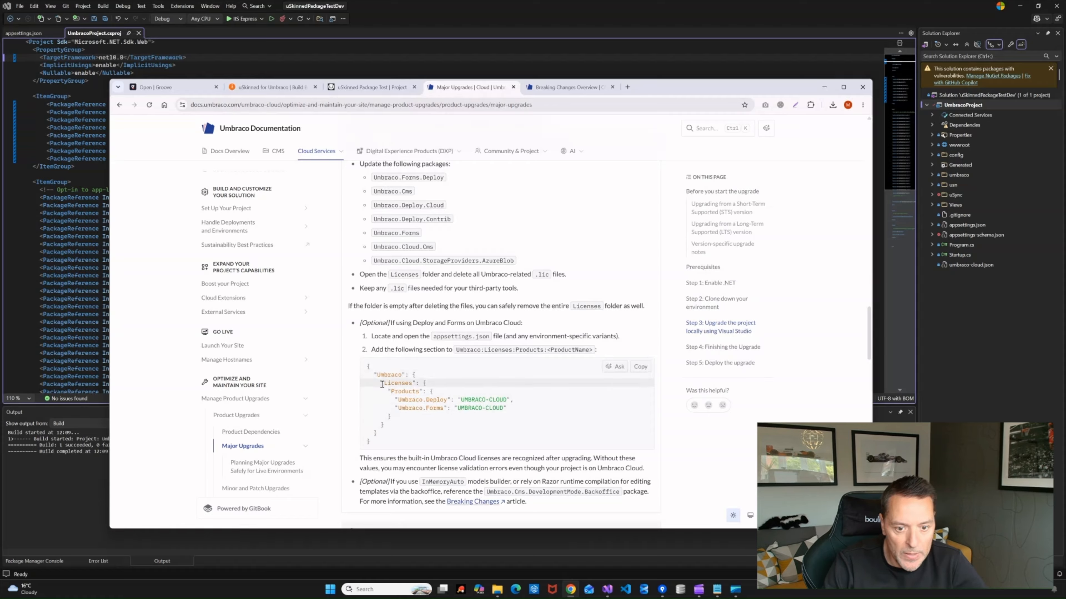
{"action": "left_click_drag", "start_coordinate": [380, 382], "coordinate": [405, 426]}
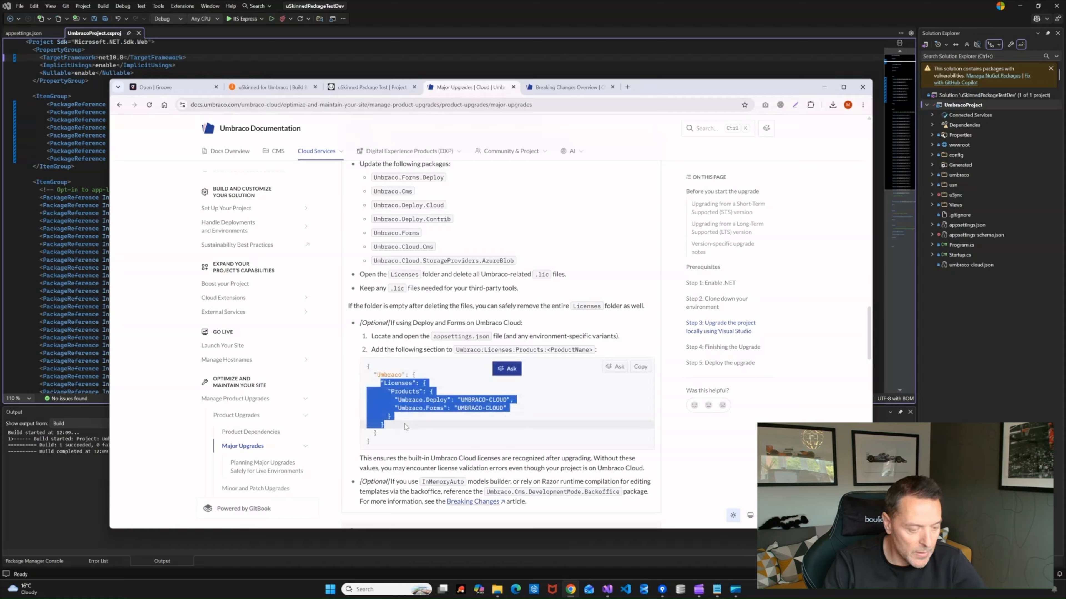
Return to Visual Studio and open the project's appsettings.json file
{"action": "left_click", "coordinate": [75, 159]}
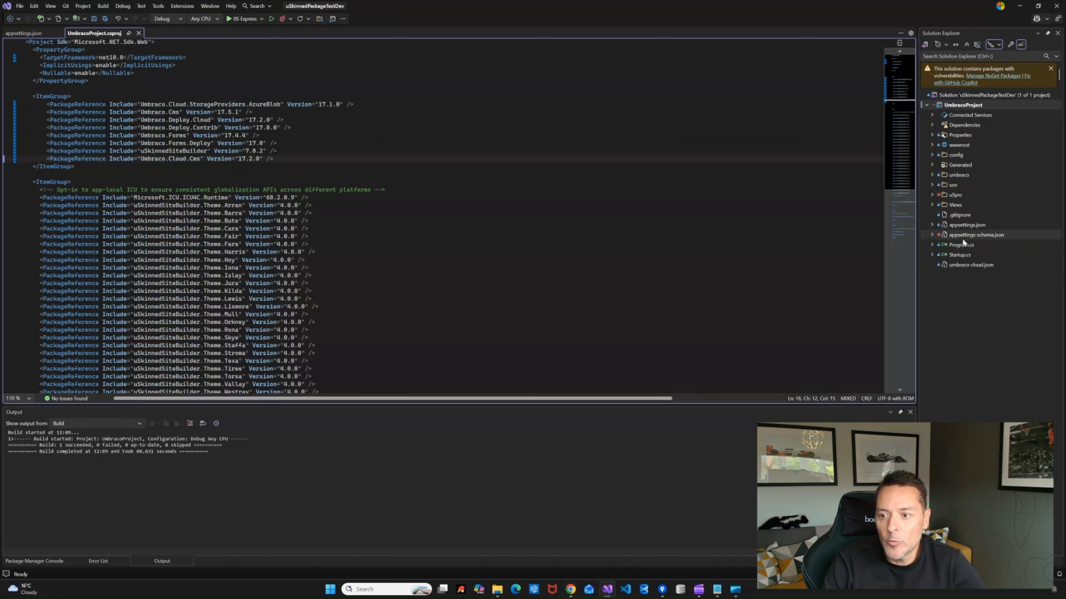
{"action": "left_click", "coordinate": [955, 227]}
{"action": "double_click", "coordinate": [965, 226]}
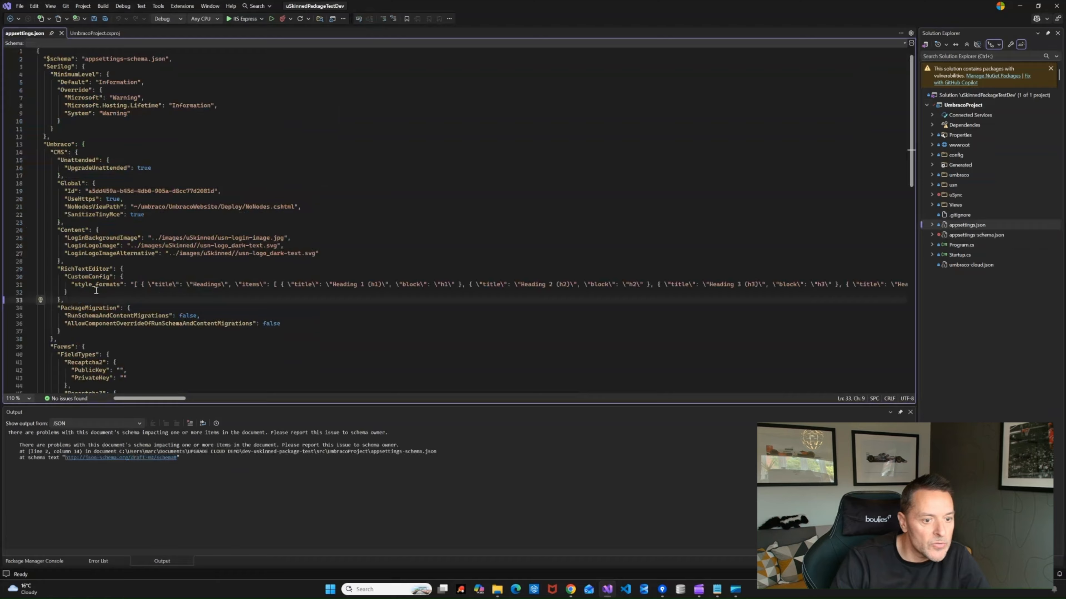
{"action": "key", "text": "Down"}
{"action": "key", "text": "Down"}
{"action": "key", "text": "Down"}
{"action": "key", "text": "Down"}
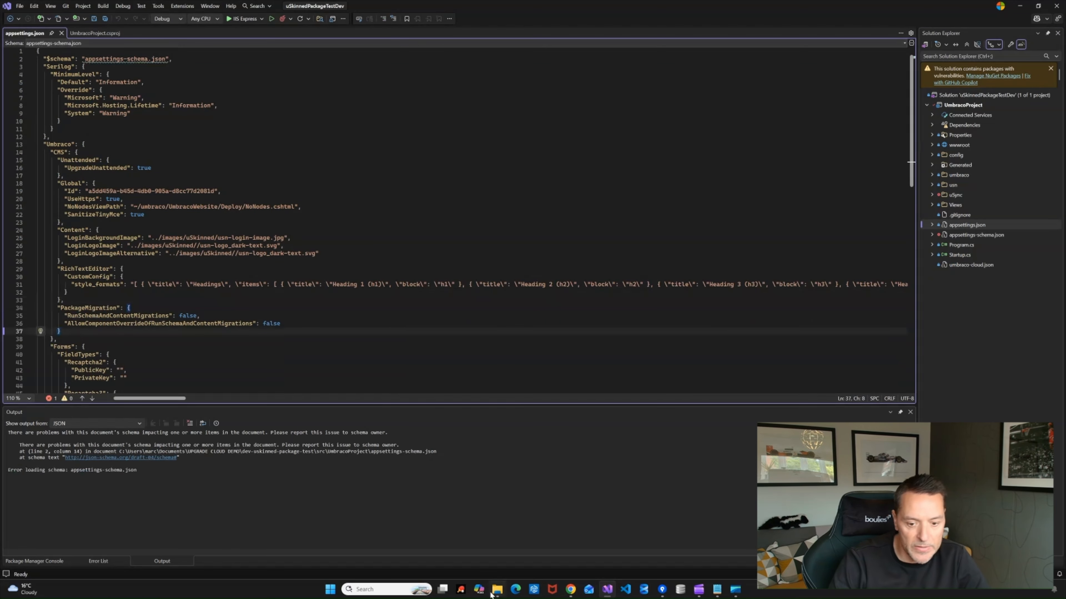
Copy the Licenses block from the Major Upgrades documentation in Chrome into the start of the Umbraco section of appsettings.json, followed by a comma, and save
{"action": "mouse_move", "coordinate": [571, 589]}
{"action": "left_click", "coordinate": [555, 524]}
{"action": "left_click_drag", "start_coordinate": [385, 425], "coordinate": [380, 382]}
{"action": "key", "text": "ctrl+c"}
{"action": "left_click", "coordinate": [67, 190]}
{"action": "left_click", "coordinate": [92, 145]}
{"action": "key", "text": "Return"}
{"action": "key", "text": "ctrl+v"}
{"action": "type", "text": ","}
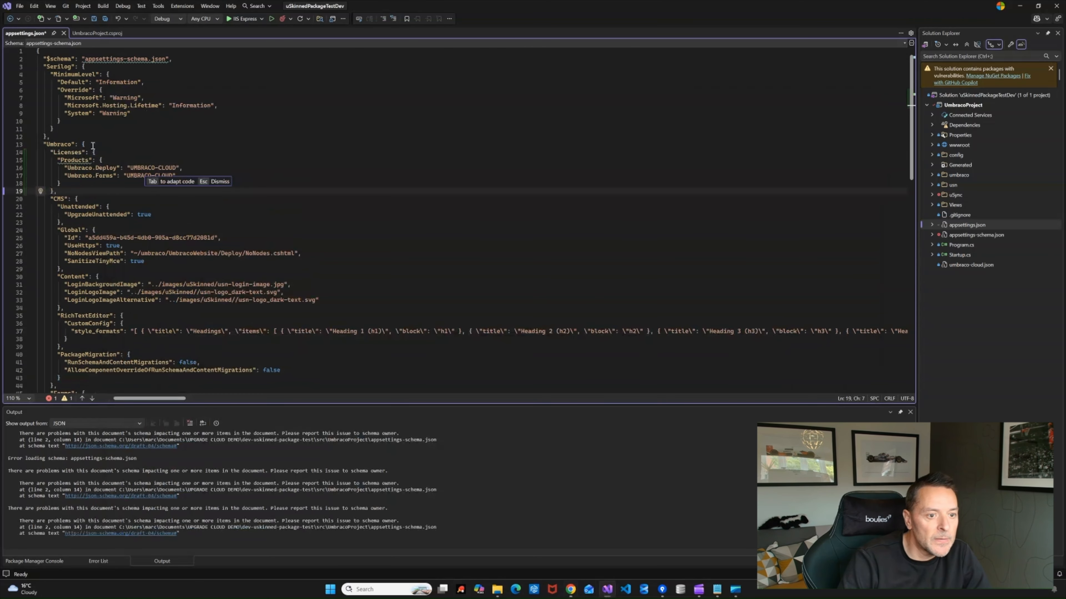
{"action": "key", "text": "ctrl+s"}
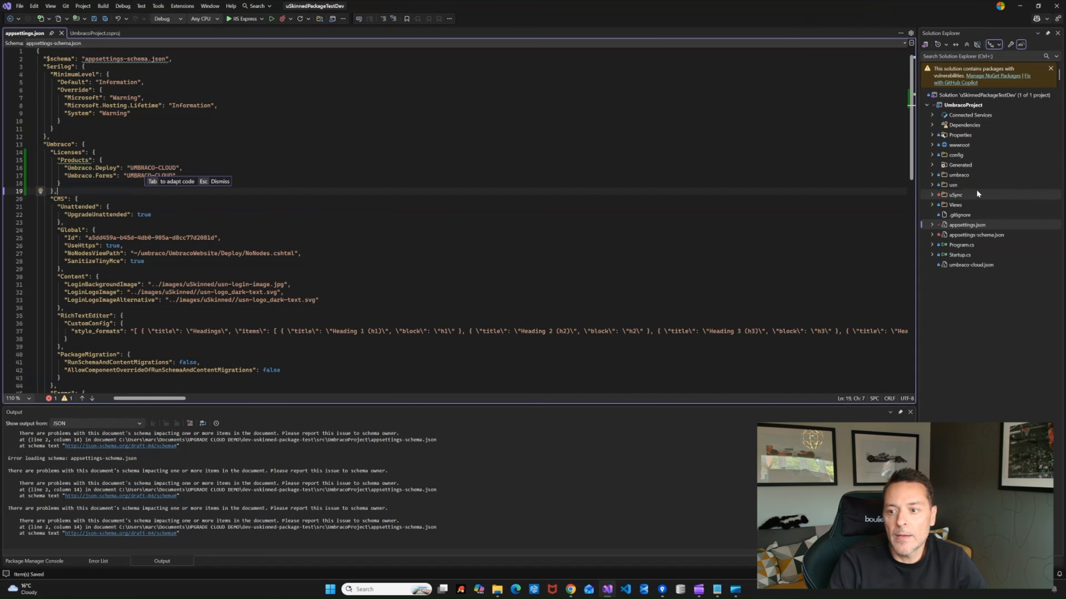
Delete umbracoDeploy.lic and umbracoForms.lic from the project's umbraco/Licenses folder
{"action": "left_click", "coordinate": [932, 176]}
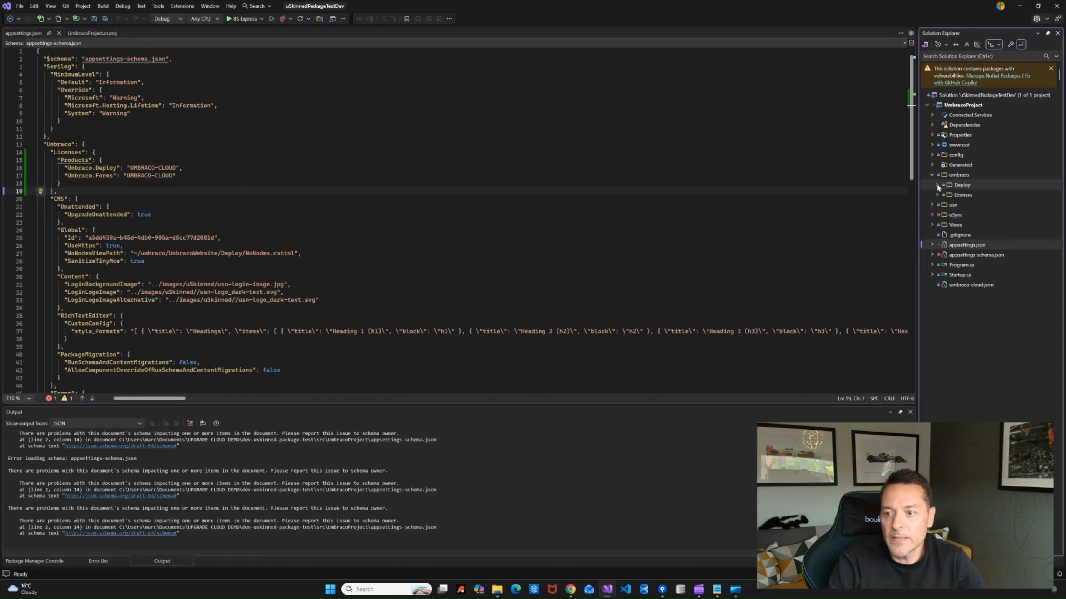
{"action": "left_click", "coordinate": [936, 194]}
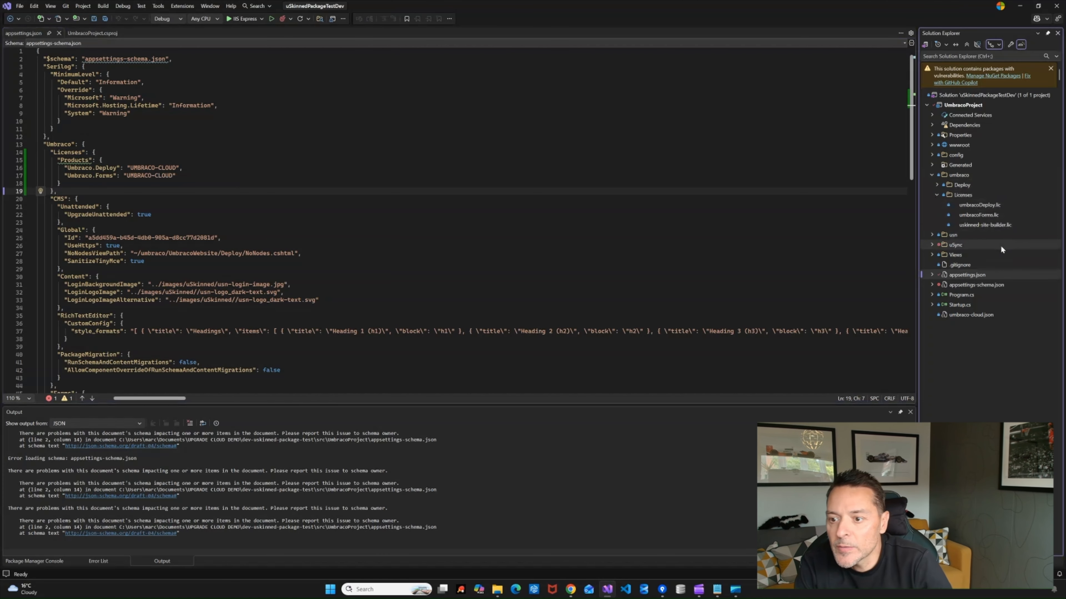
{"action": "left_click", "coordinate": [970, 215]}
{"action": "left_click", "coordinate": [961, 205]}
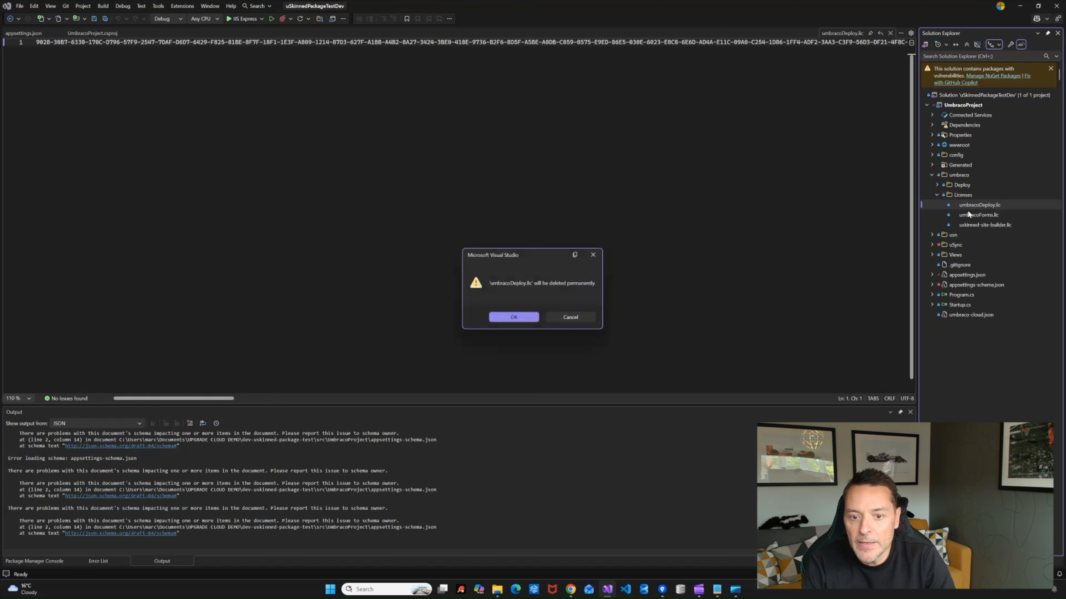
{"action": "left_click", "coordinate": [517, 318]}
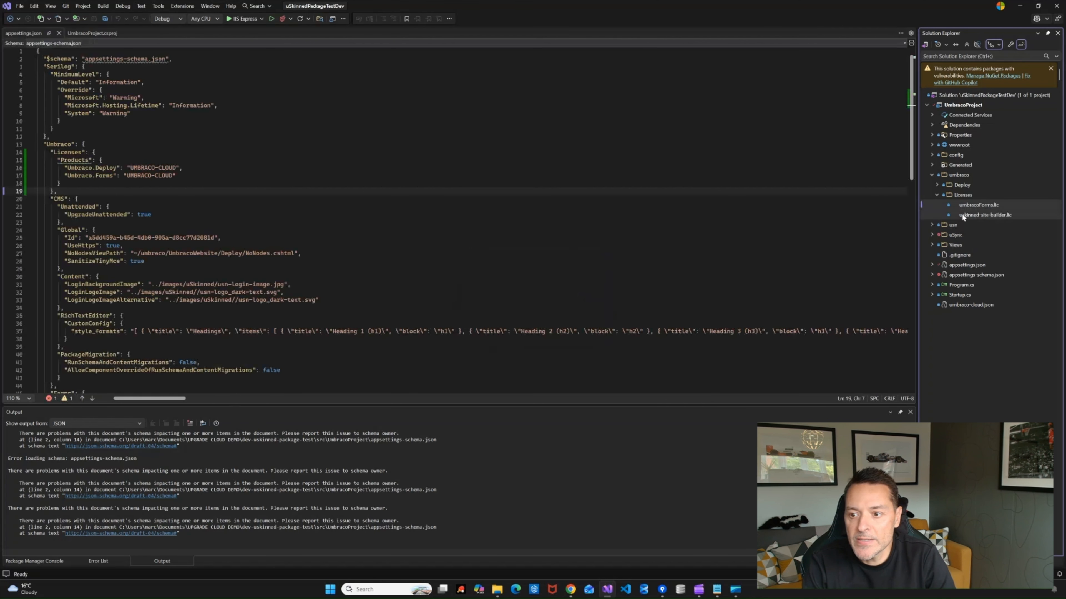
{"action": "left_click", "coordinate": [961, 204]}
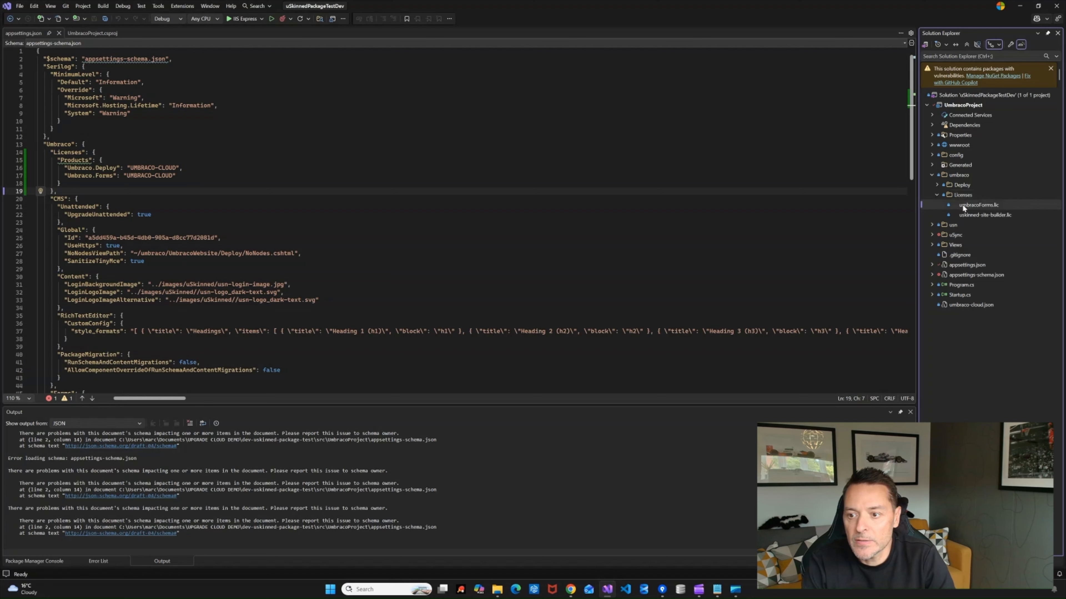
{"action": "key", "text": "Delete"}
{"action": "left_click", "coordinate": [517, 315]}
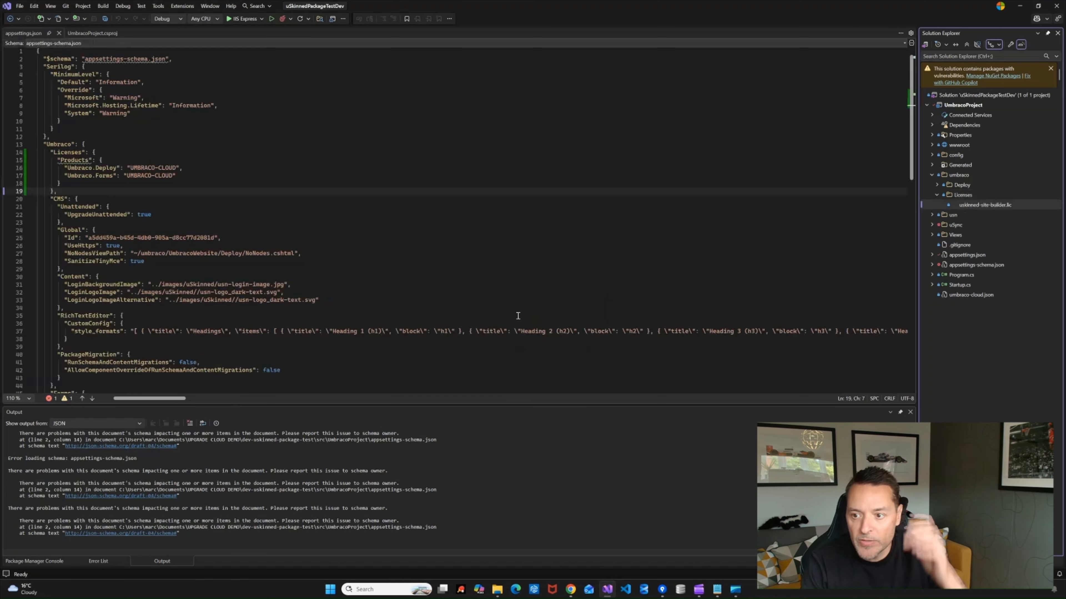
{"action": "left_click", "coordinate": [1020, 7]}
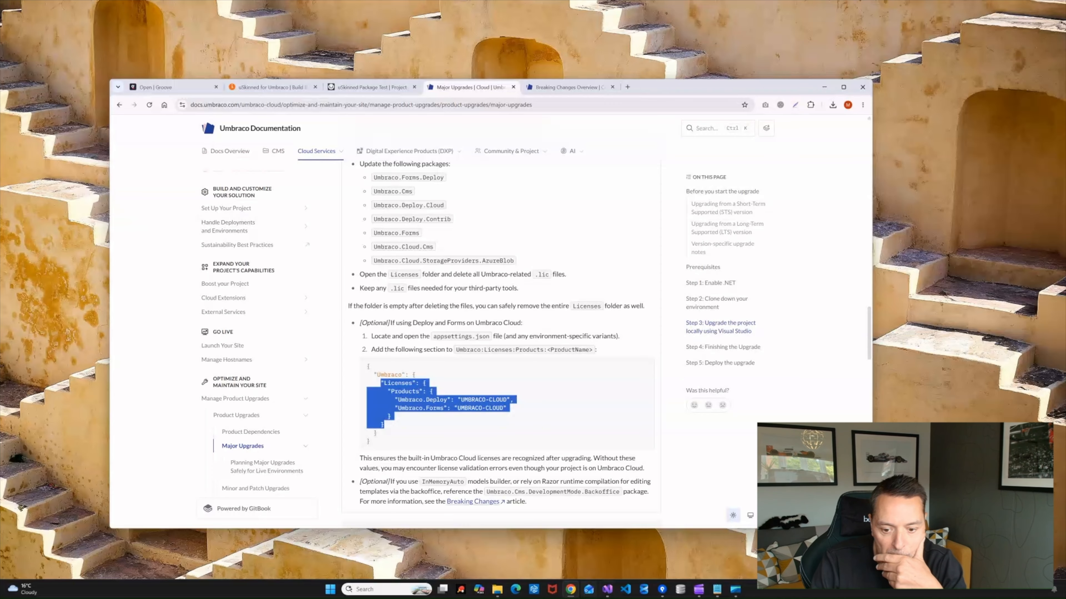
{"action": "left_click", "coordinate": [607, 589]}
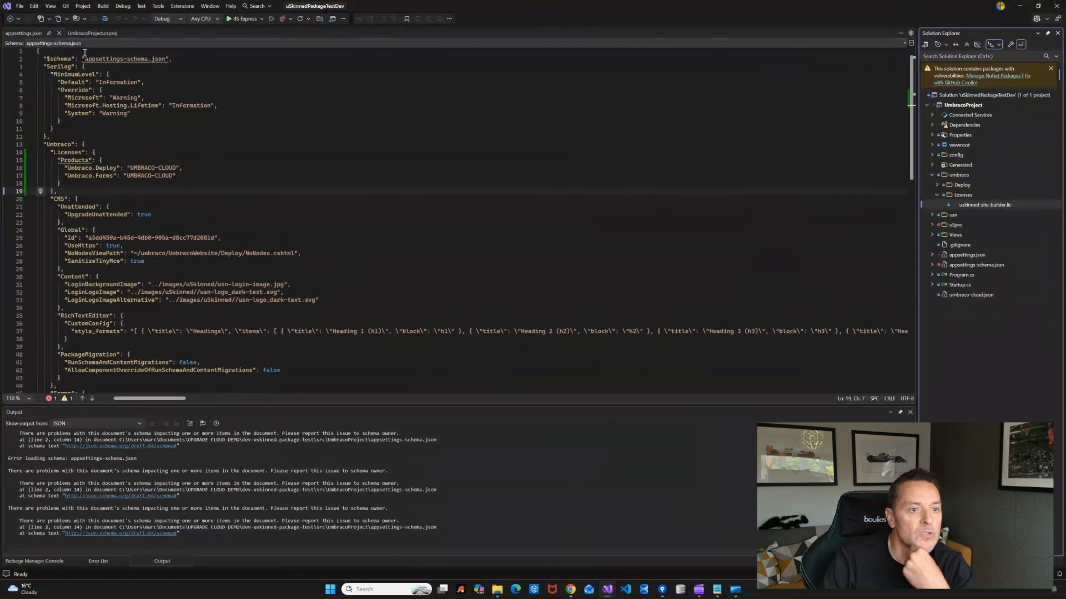
Remove all uSkinnedSiteBuilder.Theme package references, from Arran through Yell, from UmbracoProject.csproj and save the file
{"action": "left_click", "coordinate": [80, 33]}
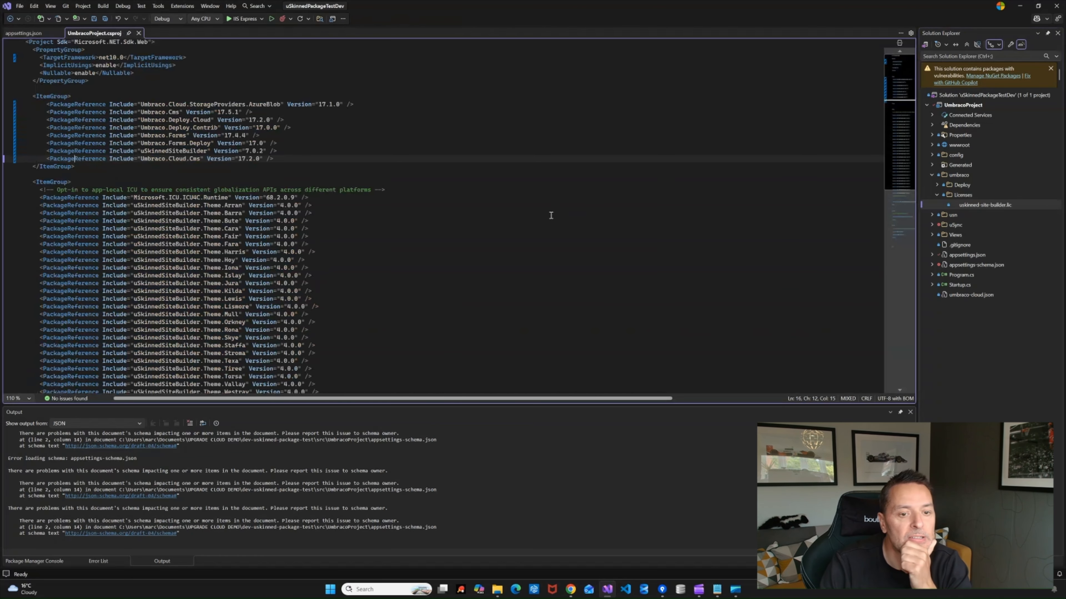
{"action": "left_click_drag", "start_coordinate": [41, 205], "coordinate": [329, 359]}
{"action": "scroll", "coordinate": [330, 252], "scroll_direction": "down", "scroll_amount": 1}
{"action": "scroll", "coordinate": [325, 257], "scroll_direction": "down", "scroll_amount": 1}
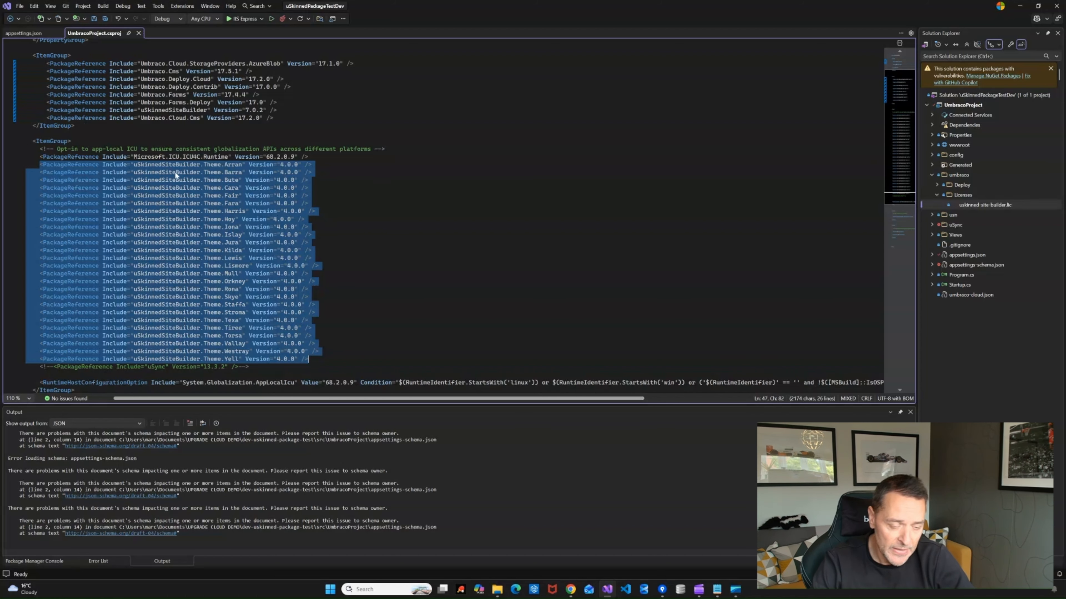
{"action": "left_click", "coordinate": [325, 351]}
{"action": "left_click_drag", "start_coordinate": [317, 358], "coordinate": [26, 145]}
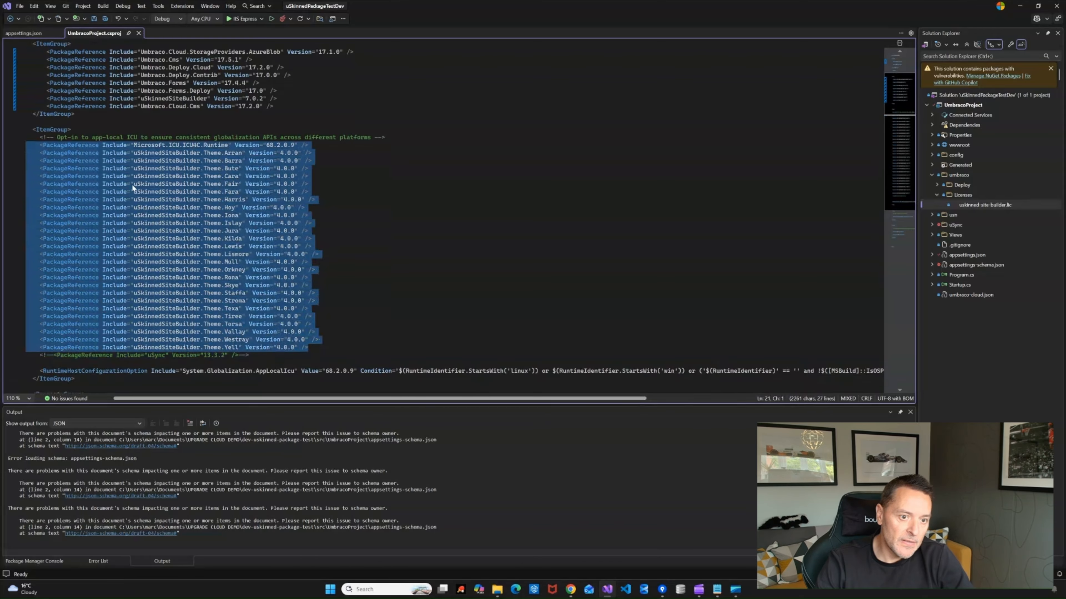
{"action": "left_click", "coordinate": [240, 192]}
{"action": "left_click_drag", "start_coordinate": [309, 345], "coordinate": [26, 152]}
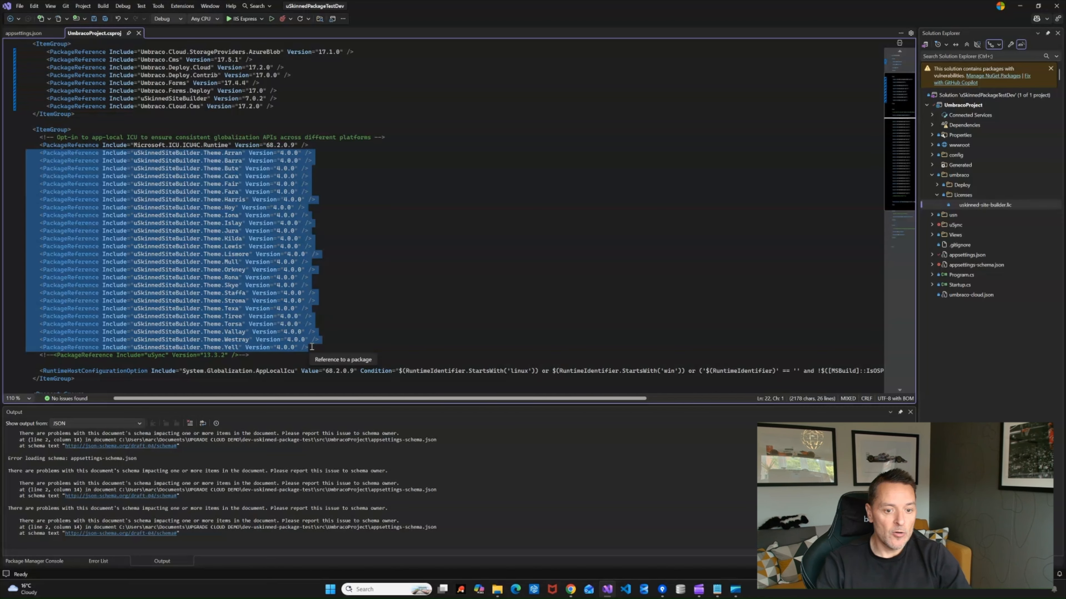
{"action": "left_click_drag", "start_coordinate": [311, 346], "coordinate": [26, 153]}
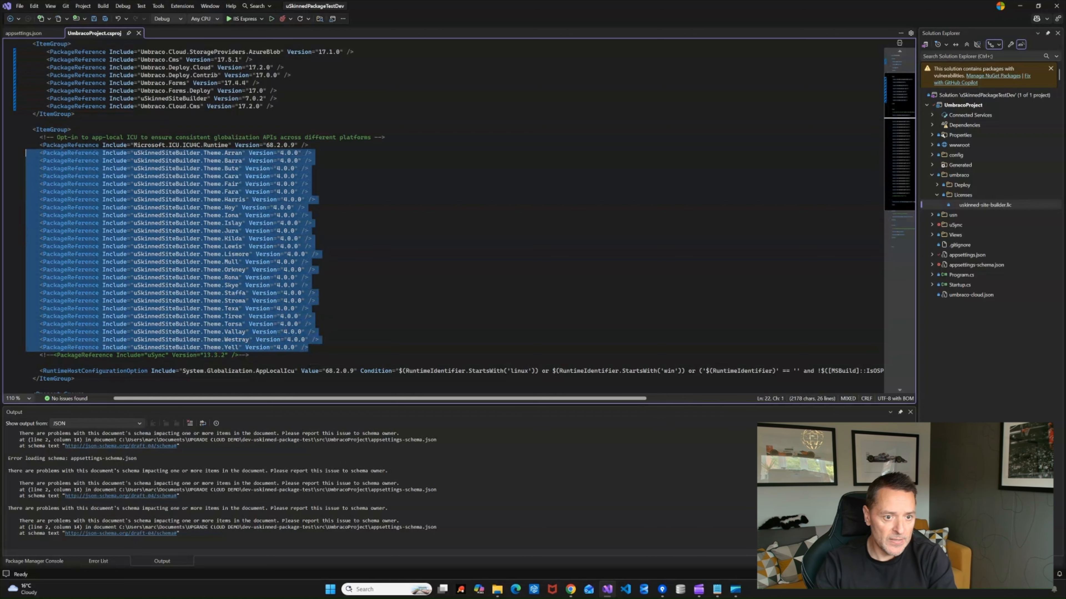
{"action": "key", "text": "BackSpace"}
{"action": "key", "text": "BackSpace"}
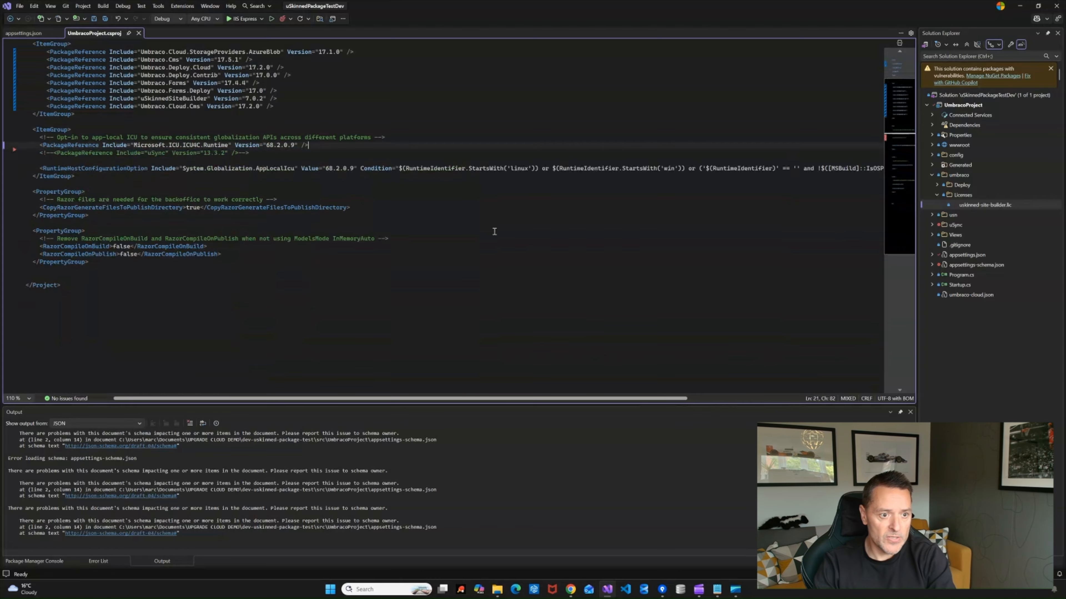
{"action": "key", "text": "ctrl+s"}
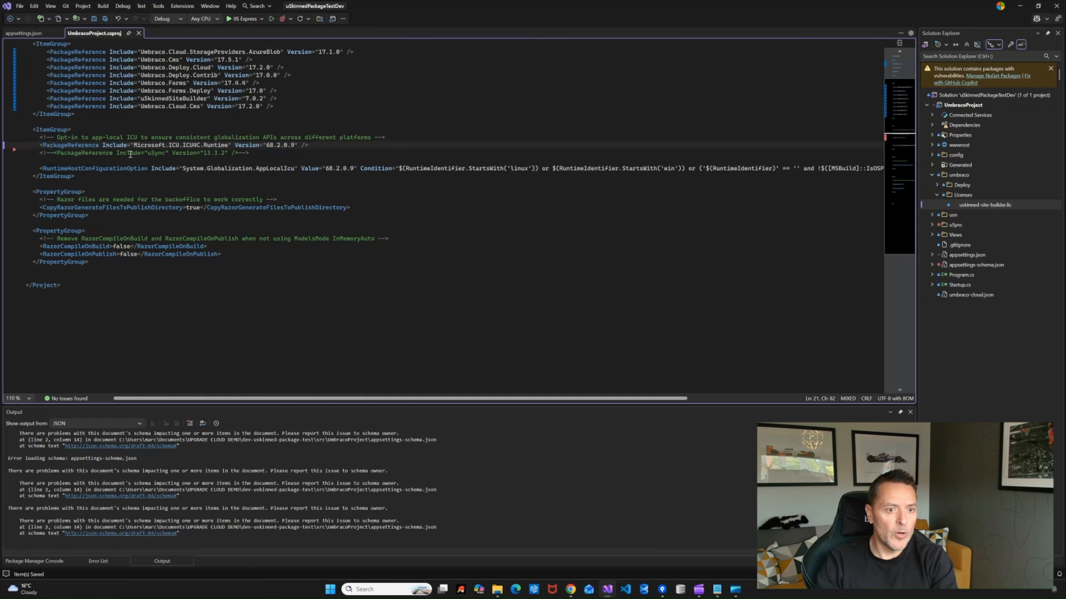
Switch to Chrome and search nuget.org in a new tab for the uSync package
{"action": "double_click", "coordinate": [152, 154]}
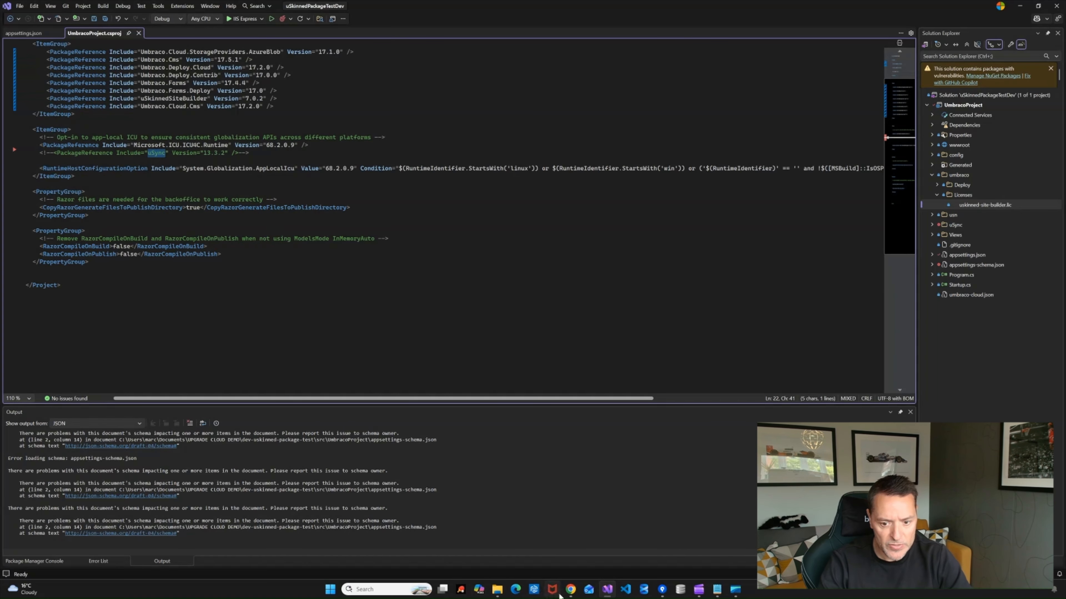
{"action": "left_click", "coordinate": [570, 590]}
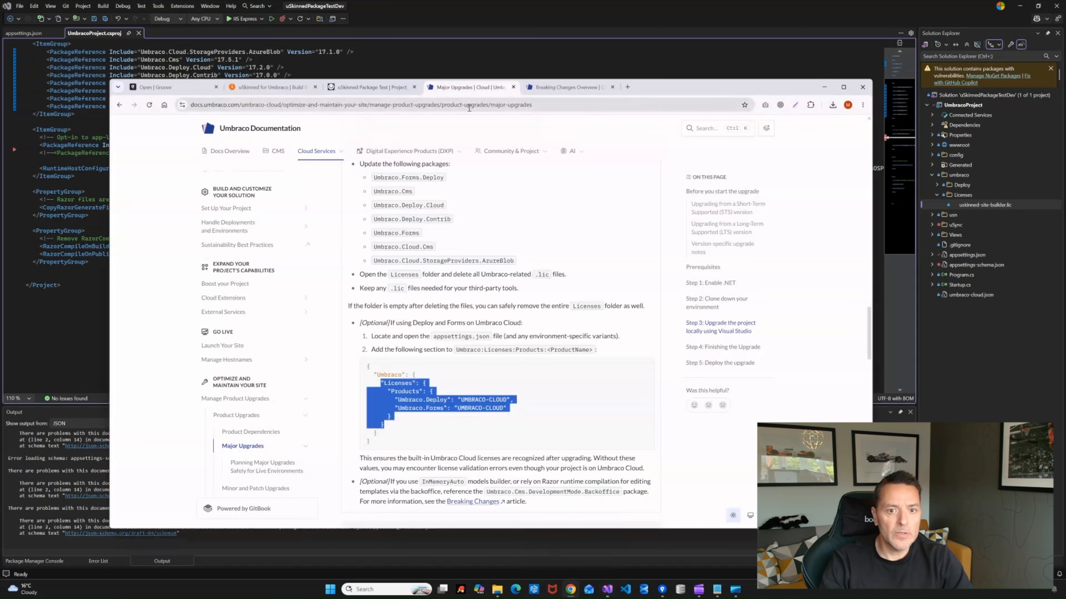
{"action": "left_click", "coordinate": [628, 87]}
{"action": "type", "text": "nuget.org"}
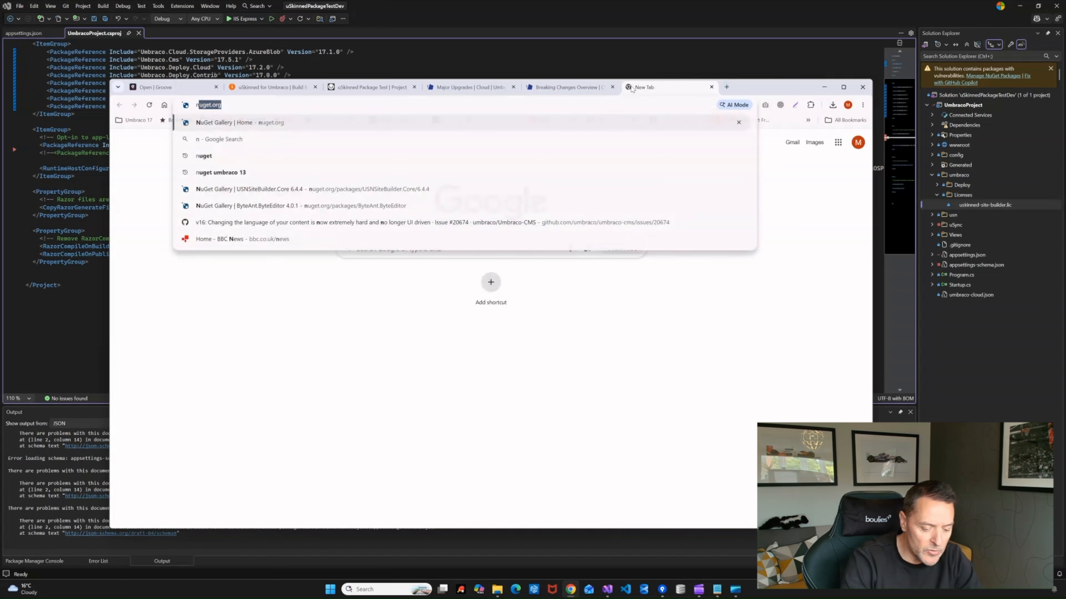
{"action": "key", "text": "Return"}
{"action": "type", "text": "uSync"}
{"action": "key", "text": "Return"}
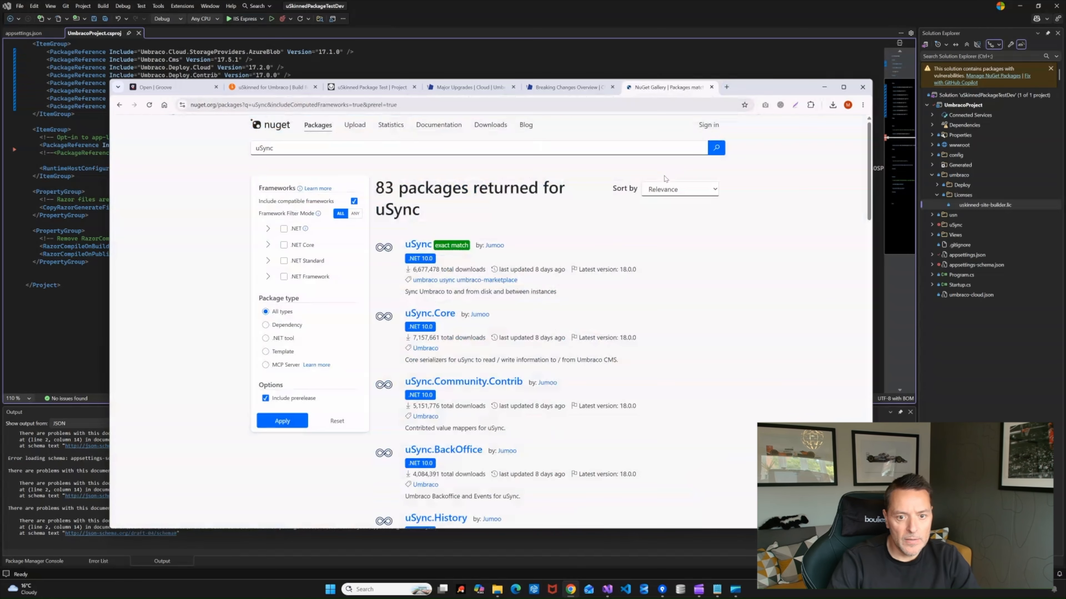
Open the uSync package's version history on nuget.org and look up its latest stable version 17 release
{"action": "left_click", "coordinate": [420, 243]}
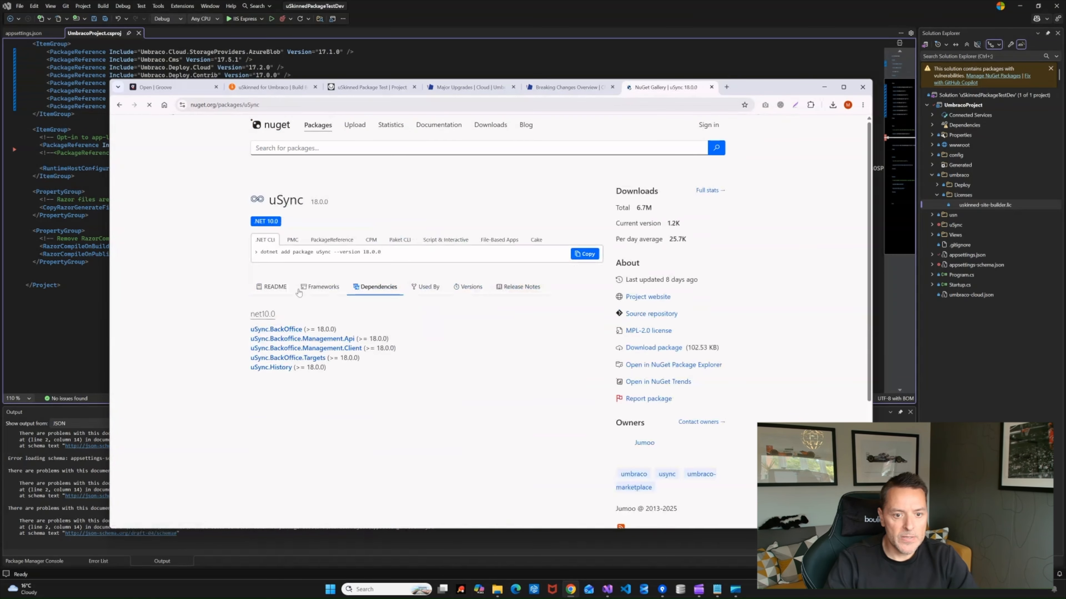
{"action": "left_click", "coordinate": [468, 287]}
{"action": "scroll", "coordinate": [297, 365], "scroll_direction": "down", "scroll_amount": 2}
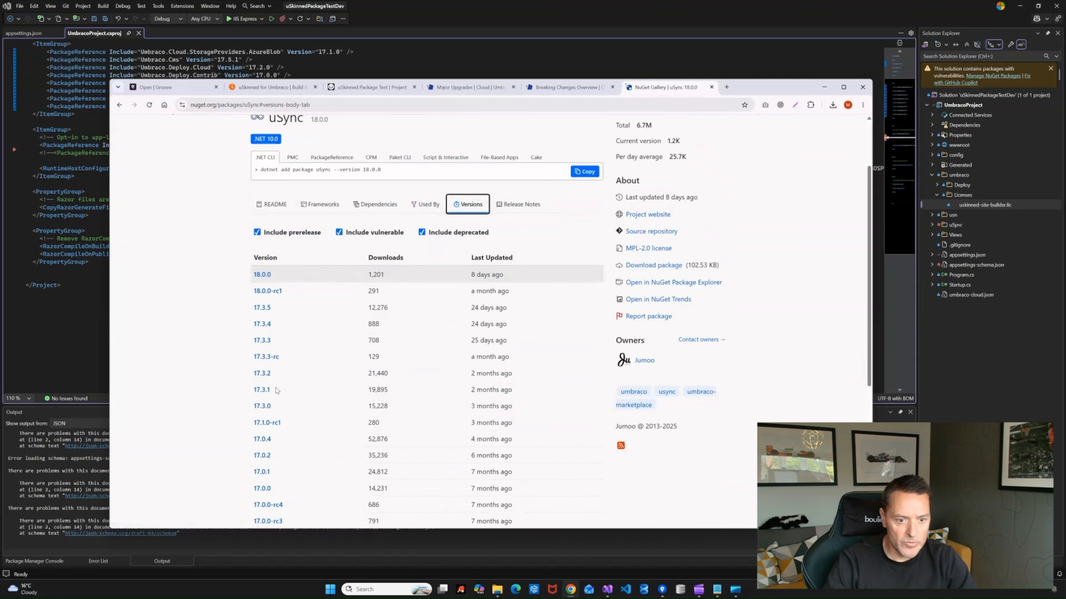
{"action": "left_click_drag", "start_coordinate": [246, 310], "coordinate": [278, 308]}
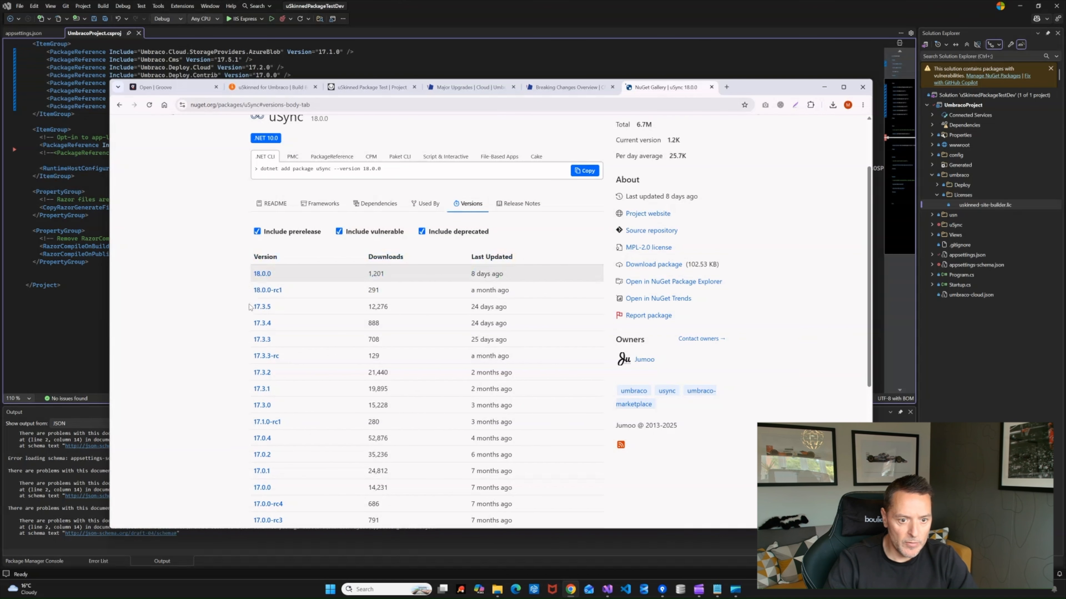
Return to Visual Studio and uncomment the uSync package reference in UmbracoProject.csproj by removing its opening and closing comment markers
{"action": "left_click", "coordinate": [93, 121]}
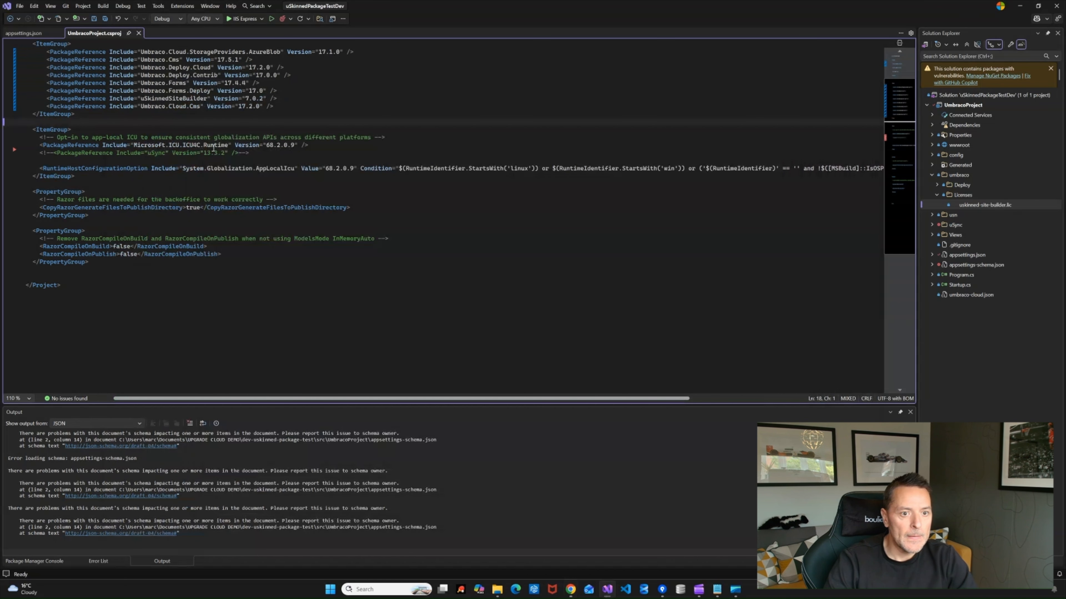
{"action": "scroll", "coordinate": [225, 125], "scroll_direction": "up", "scroll_amount": 3}
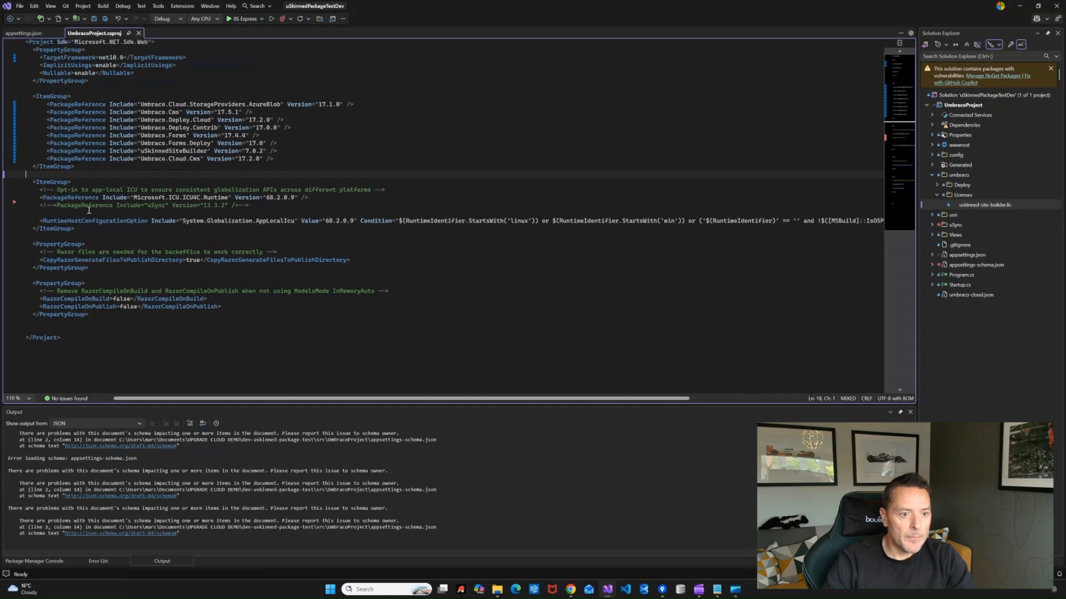
{"action": "left_click", "coordinate": [54, 205]}
{"action": "key", "text": "BackSpace"}
{"action": "key", "text": "BackSpace"}
{"action": "key", "text": "BackSpace"}
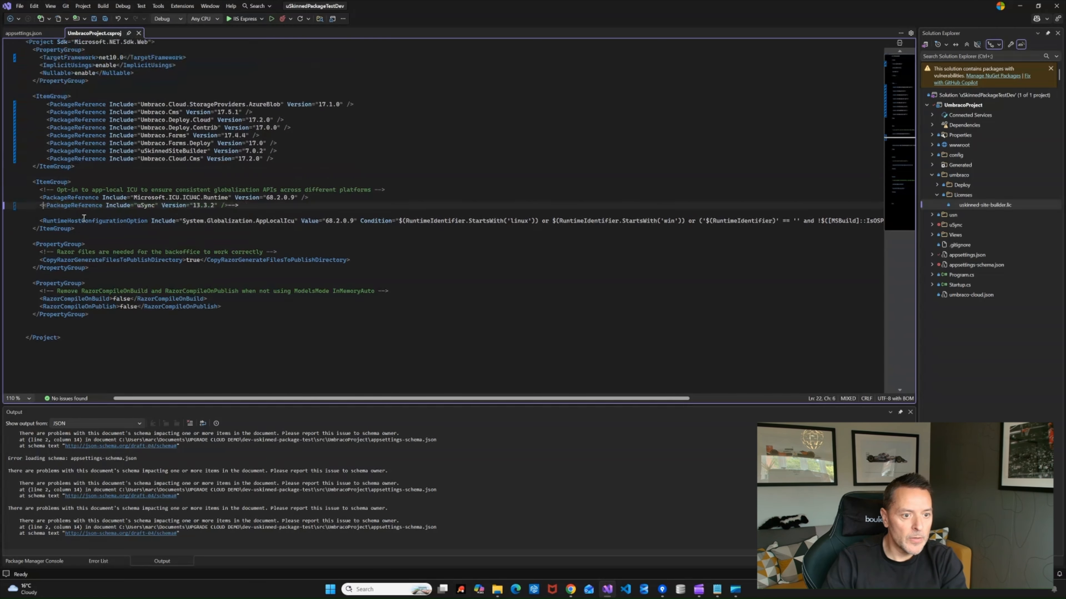
{"action": "left_click", "coordinate": [248, 207]}
{"action": "key", "text": "BackSpace"}
{"action": "key", "text": "BackSpace"}
{"action": "key", "text": "BackSpace"}
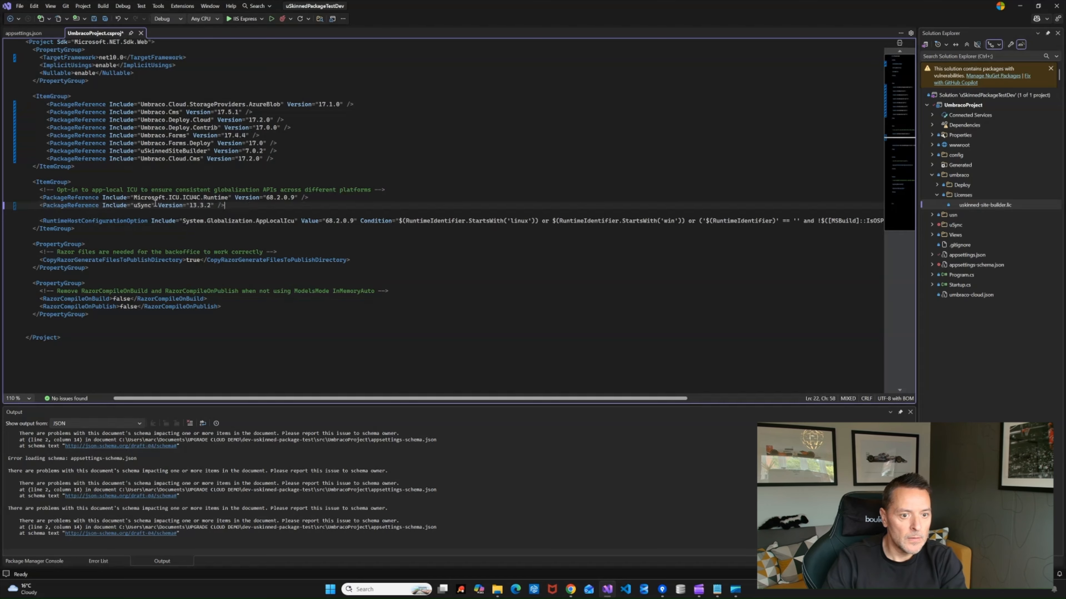
Set the uSync package reference version to 17.3.5 and save UmbracoProject.csproj
{"action": "left_click_drag", "start_coordinate": [191, 207], "coordinate": [213, 205]}
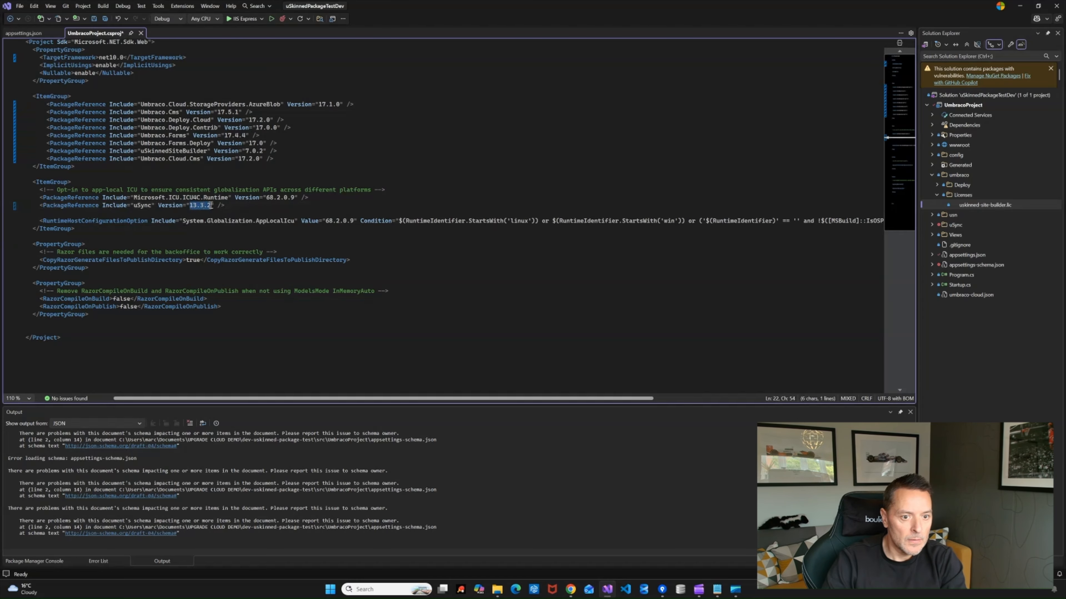
{"action": "type", "text": "17.3"}
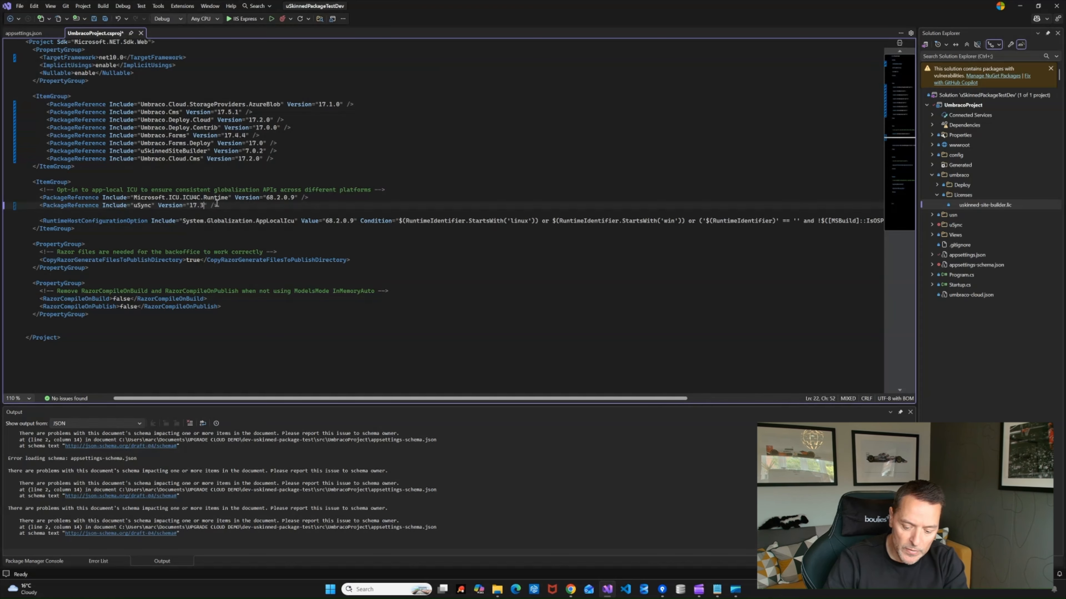
{"action": "key", "text": "ctrl+s"}
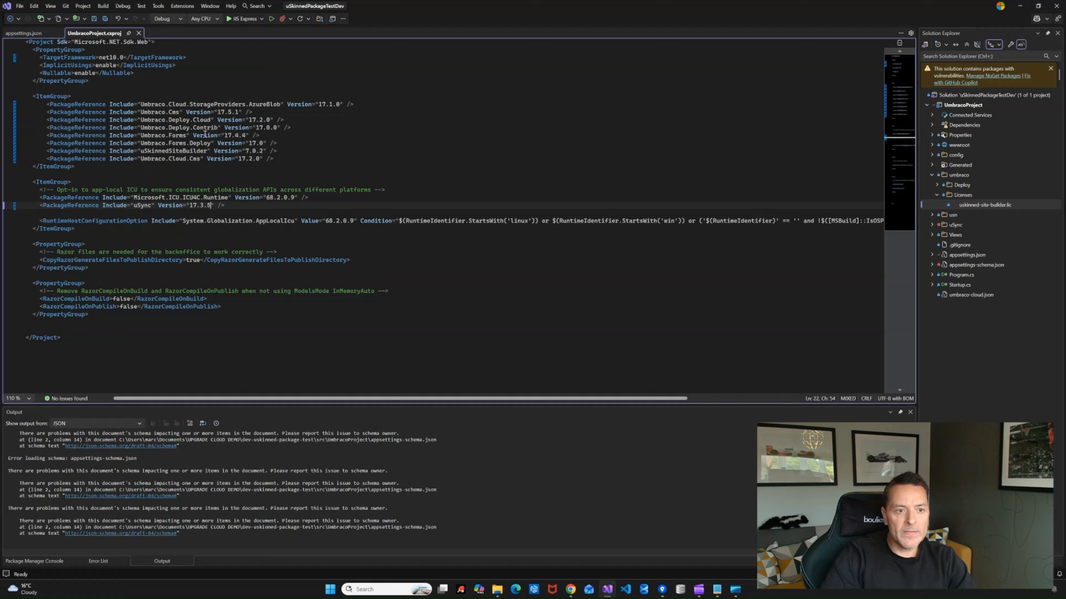
Add a package reference for Umbraco.Cms.DevelopmentMode.Backoffice version 17.5.1 below Umbraco.Cloud.Cms in UmbracoProject.csproj and save
{"action": "left_click_drag", "start_coordinate": [37, 57], "coordinate": [178, 57]}
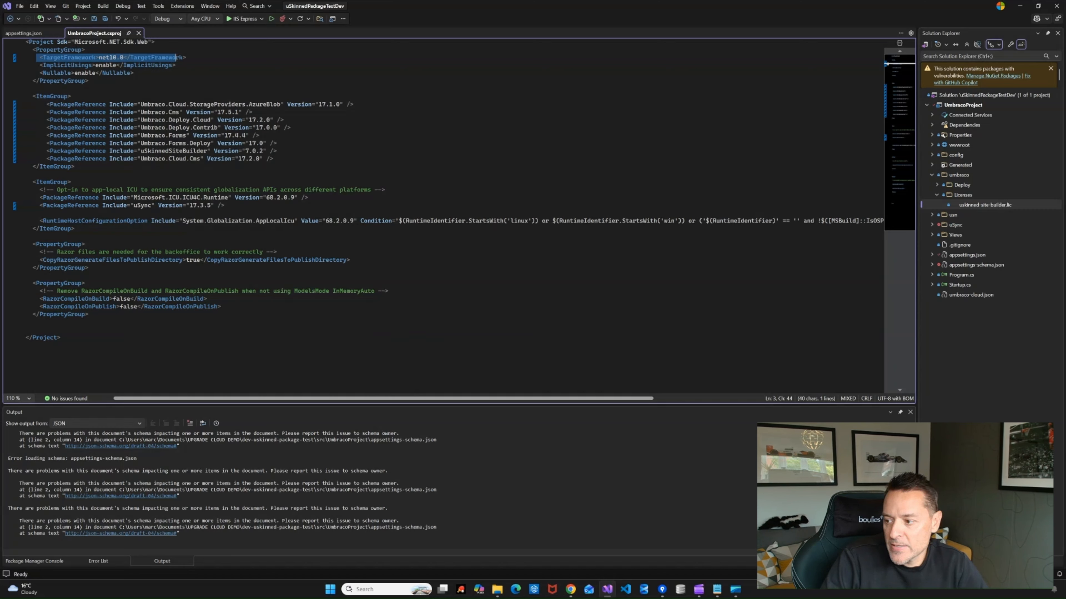
{"action": "key", "text": "alt+Tab"}
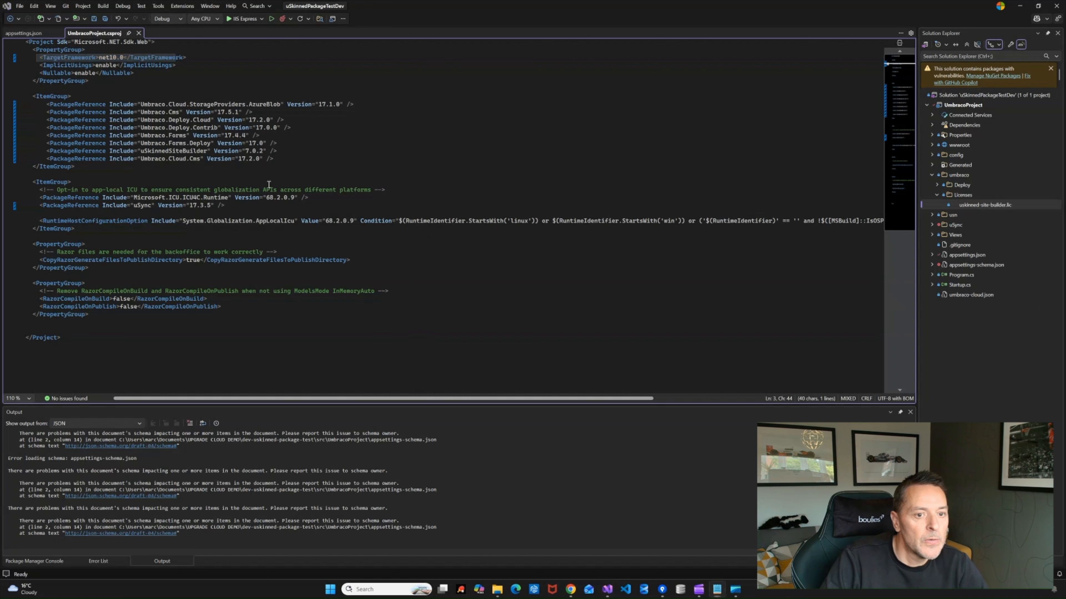
{"action": "left_click", "coordinate": [289, 161]}
{"action": "key", "text": "Return"}
{"action": "type", "text": "<PackageReference Include=\"Umbraco.Cms.DevelopmentMode.Backoffice\" Version=\"17.5.1\" />"}
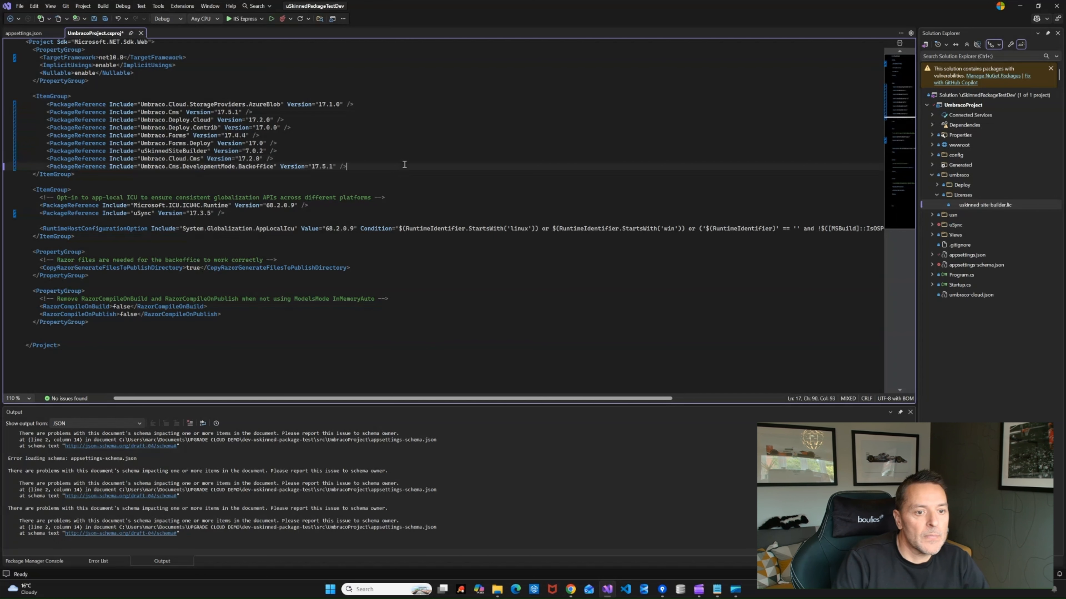
{"action": "key", "text": "ctrl+s"}
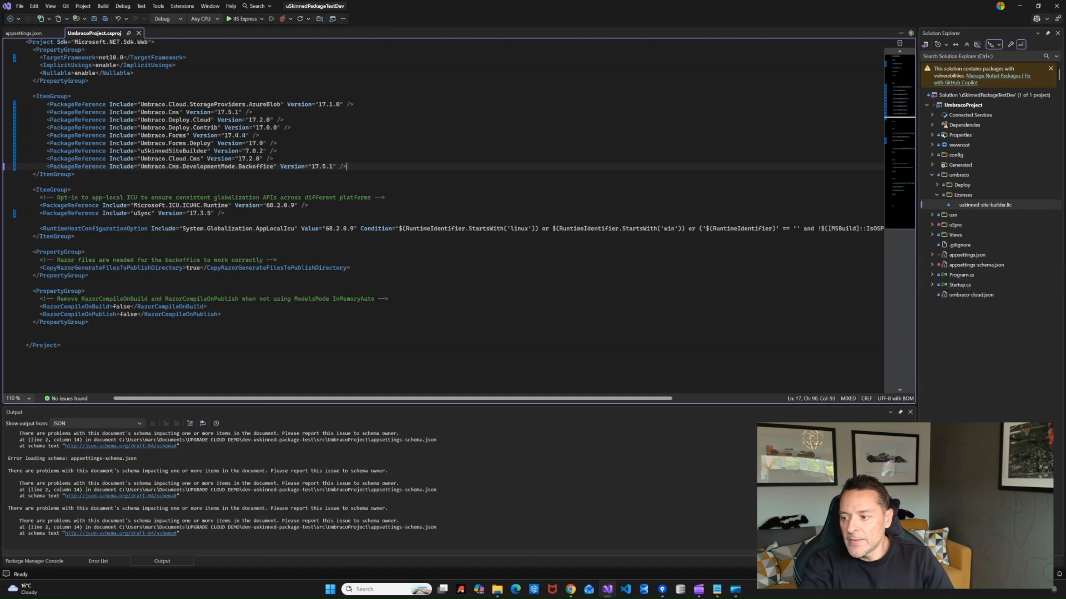
Delete Startup.cs from UmbracoProject permanently
{"action": "left_click", "coordinate": [1050, 263]}
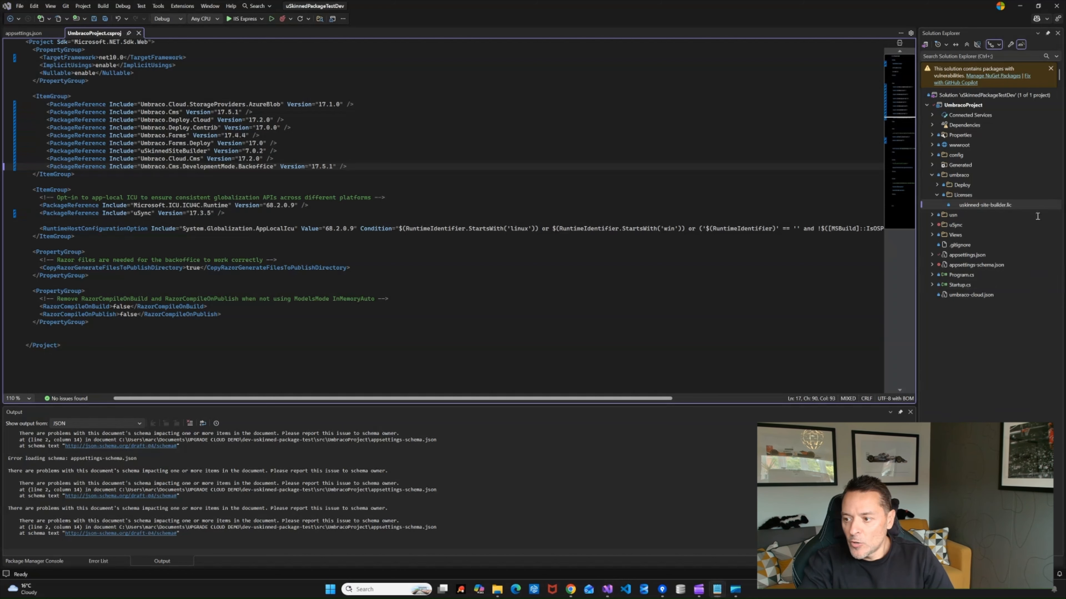
{"action": "left_click", "coordinate": [951, 285]}
{"action": "key", "text": "Delete"}
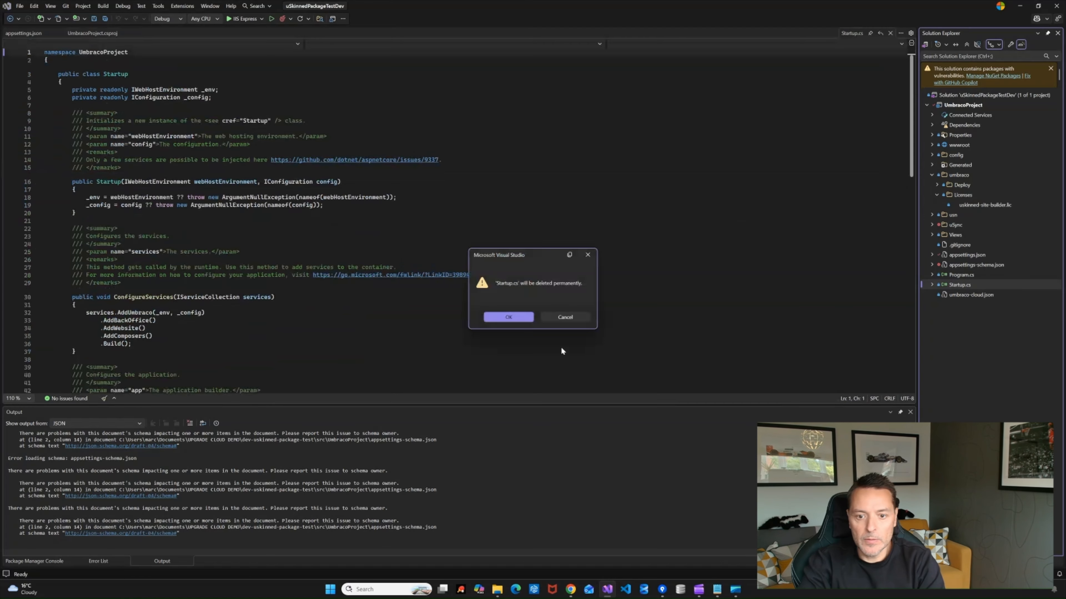
{"action": "left_click", "coordinate": [508, 317]}
Replace all code in Program.cs with the minimal-hosting Umbraco startup, from builder.CreateUmbracoBuilder() through await app.RunAsync();
{"action": "double_click", "coordinate": [955, 275]}
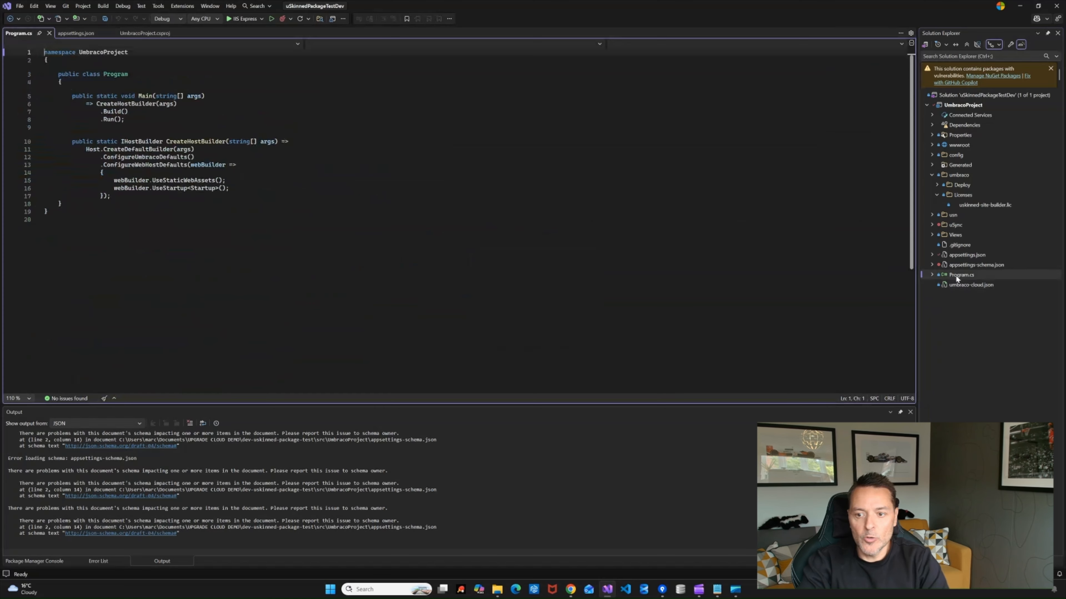
{"action": "left_click_drag", "start_coordinate": [48, 212], "coordinate": [44, 52]}
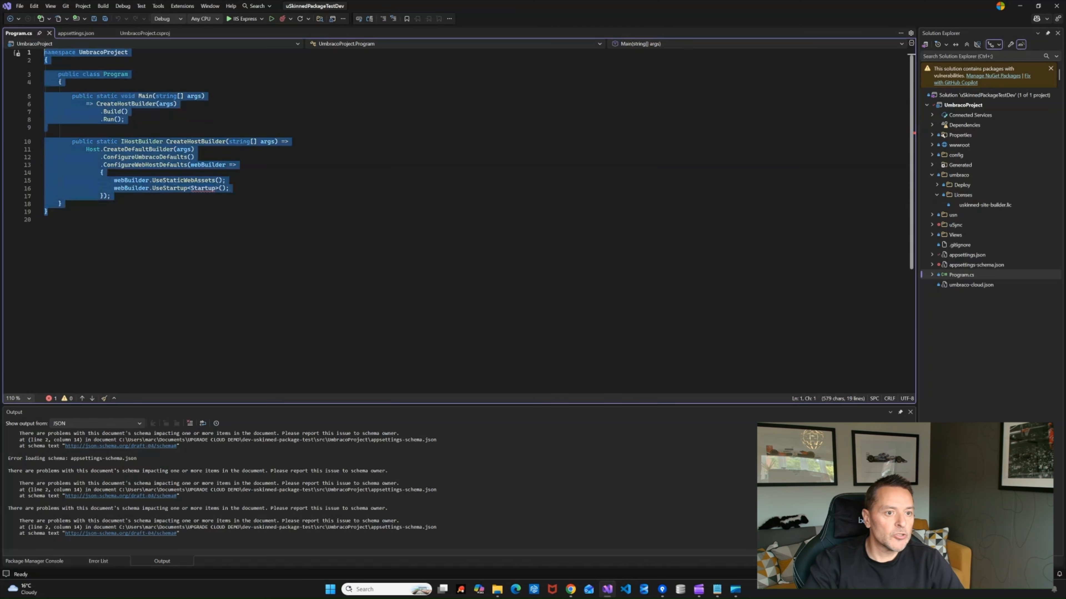
{"action": "type", "text": "builder.CreateUmbracoBuilder()     .AddBackOffice()     .AddWebsite()     .AddComposers()     .Build();  WebApplication app = builder.Build();  await app.BootUmbracoAsync();   app.UseUmbraco()     .WithMiddleware(u =>     {         u.UseBackOffice();         u.UseWebsite();     })     .WithEndpoints(u =>     {         u.UseBackOfficeEndpoints();         u.UseWebsiteEndpoints();     });  await app.RunAsync();"}
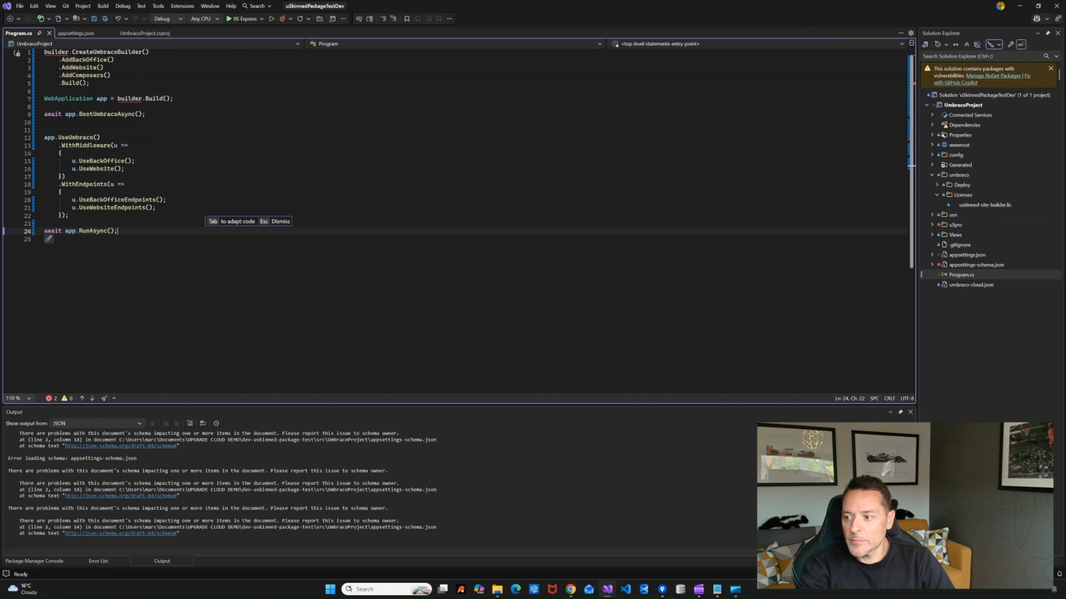
Insert "WebApplicationBuilder builder = WebApplication.CreateBuilder(args);" and a blank line at the start of Program.cs, and save
{"action": "key", "text": "alt+Tab"}
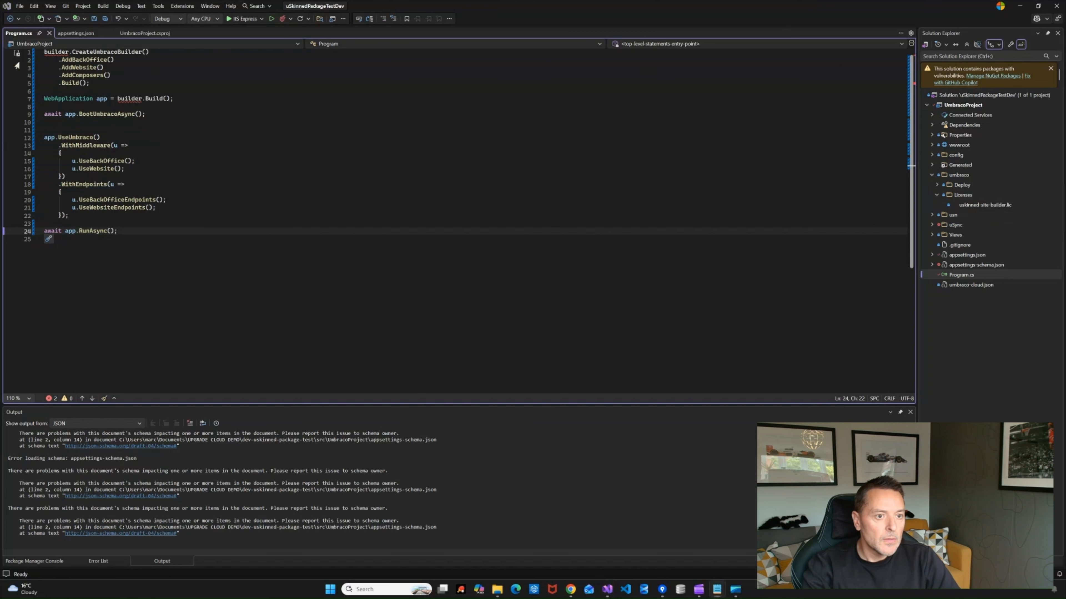
{"action": "left_click", "coordinate": [45, 52]}
{"action": "key", "text": "Return"}
{"action": "key", "text": "Return"}
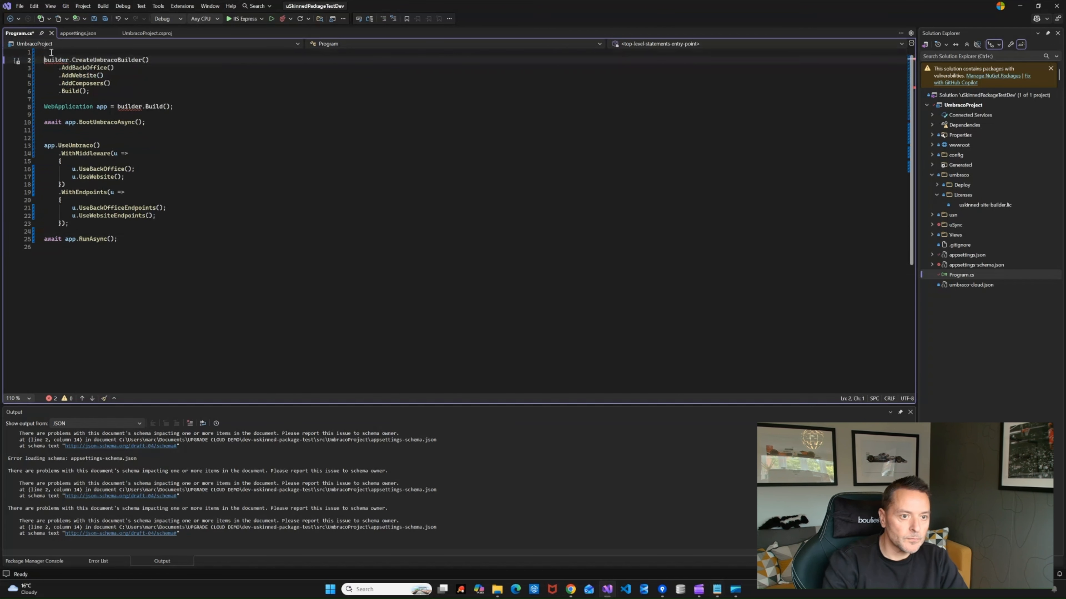
{"action": "key", "text": "Up"}
{"action": "key", "text": "Up"}
{"action": "type", "text": "WebApplicationBuilder builder = WebApplication.CreateBuilder(args);"}
{"action": "key", "text": "ctrl+s"}
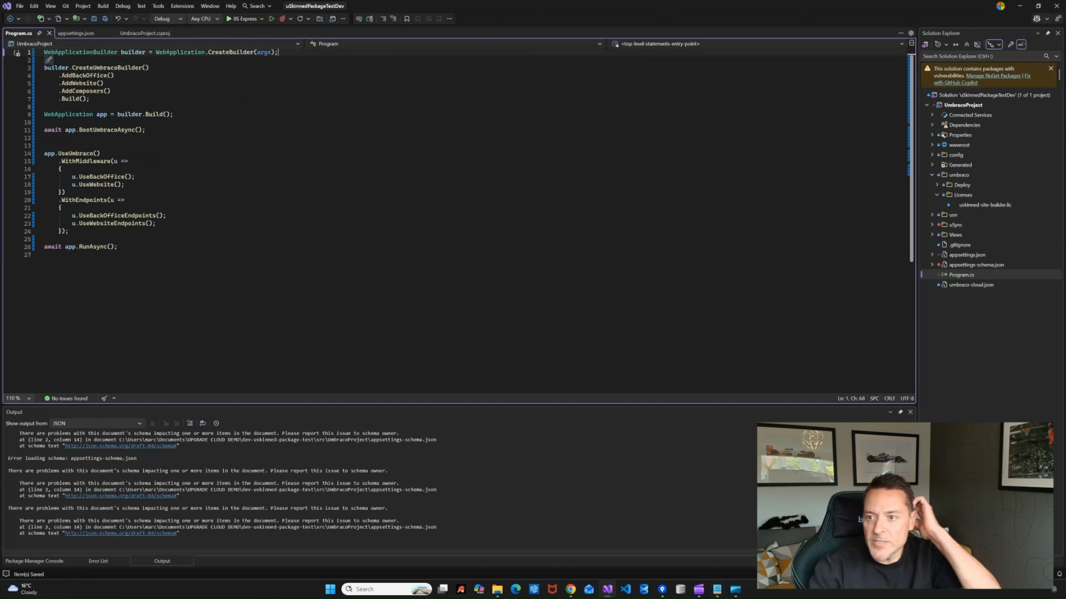
Build the uSkinnedPackageTestDev solution and run the site without debugging
{"action": "left_click", "coordinate": [961, 97]}
{"action": "right_click", "coordinate": [961, 98]}
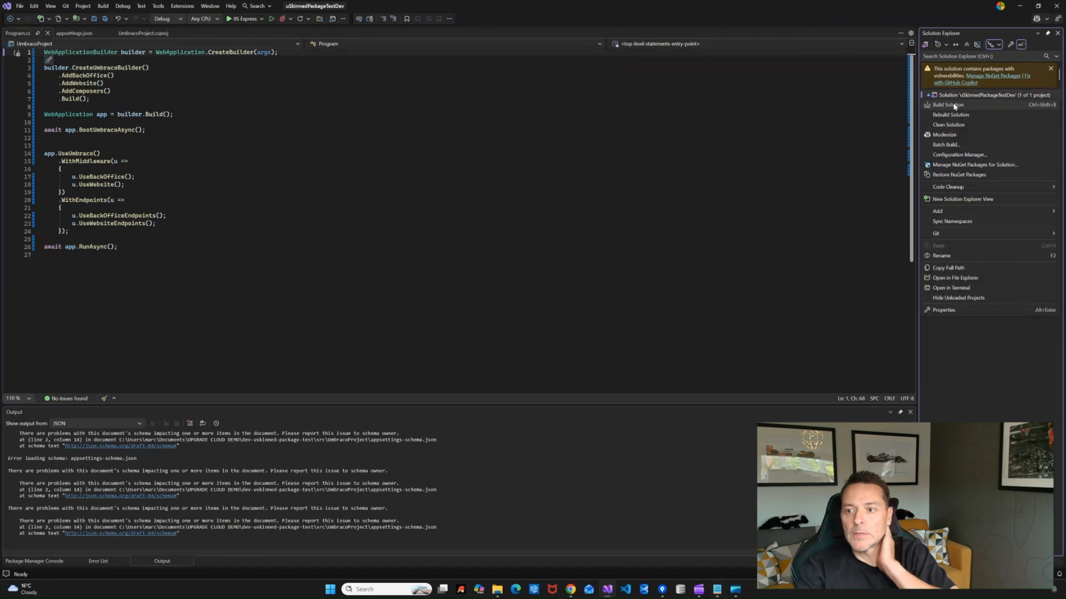
{"action": "left_click", "coordinate": [952, 103]}
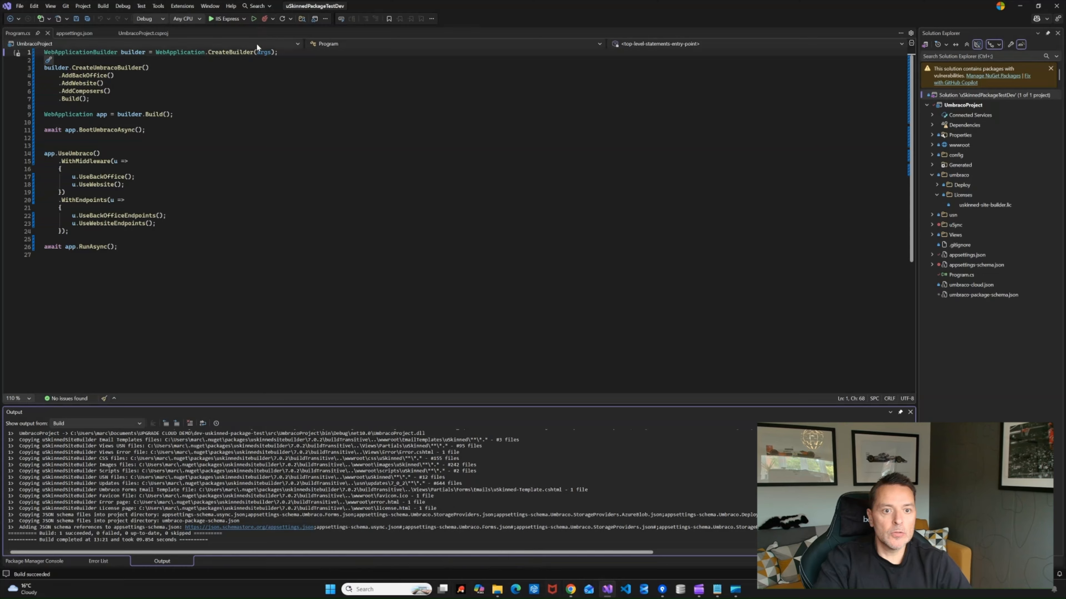
{"action": "left_click", "coordinate": [254, 18]}
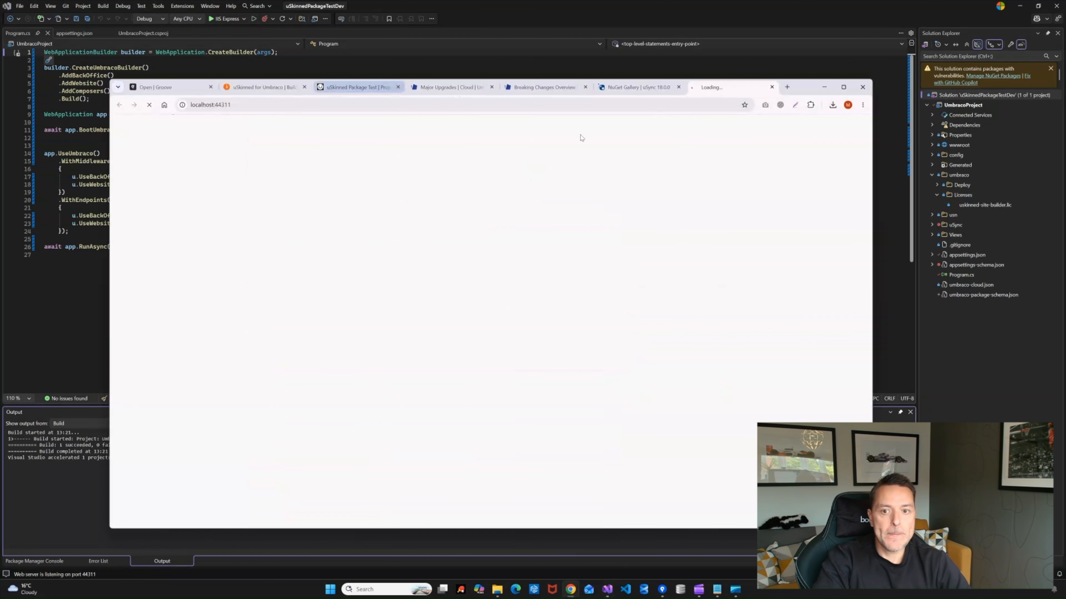
Close the Major Upgrades, Breaking Changes Overview and NuGet Gallery tabs in Chrome
{"action": "left_click", "coordinate": [491, 88]}
{"action": "left_click", "coordinate": [491, 87]}
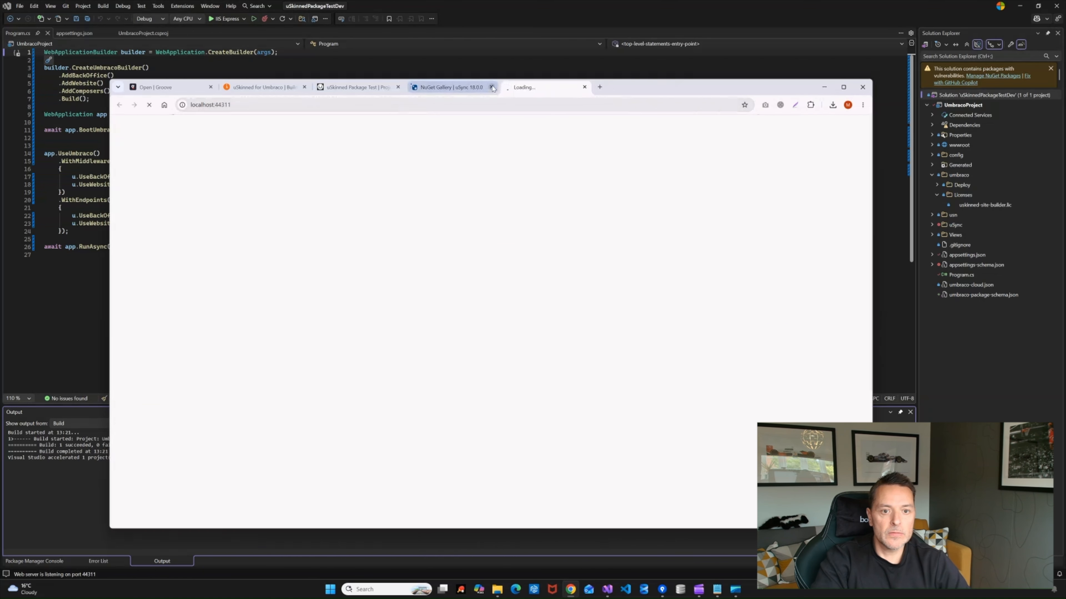
{"action": "left_click", "coordinate": [491, 87]}
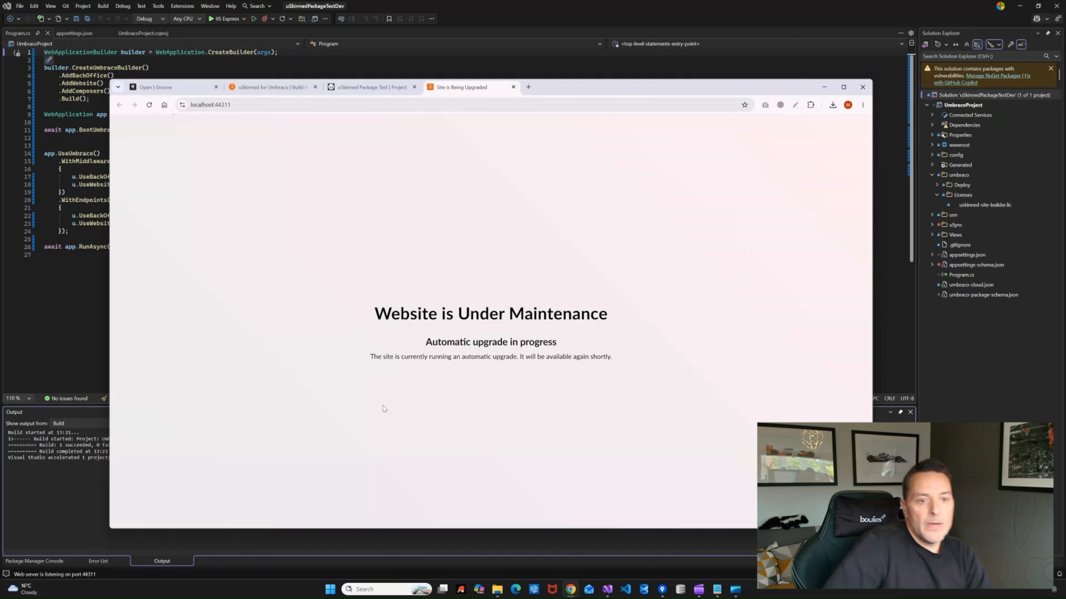
Open the backoffice at localhost:44311/umbraco/, reload it after the automatic upgrade, and sign in with Umbraco Id
{"action": "left_click", "coordinate": [271, 105]}
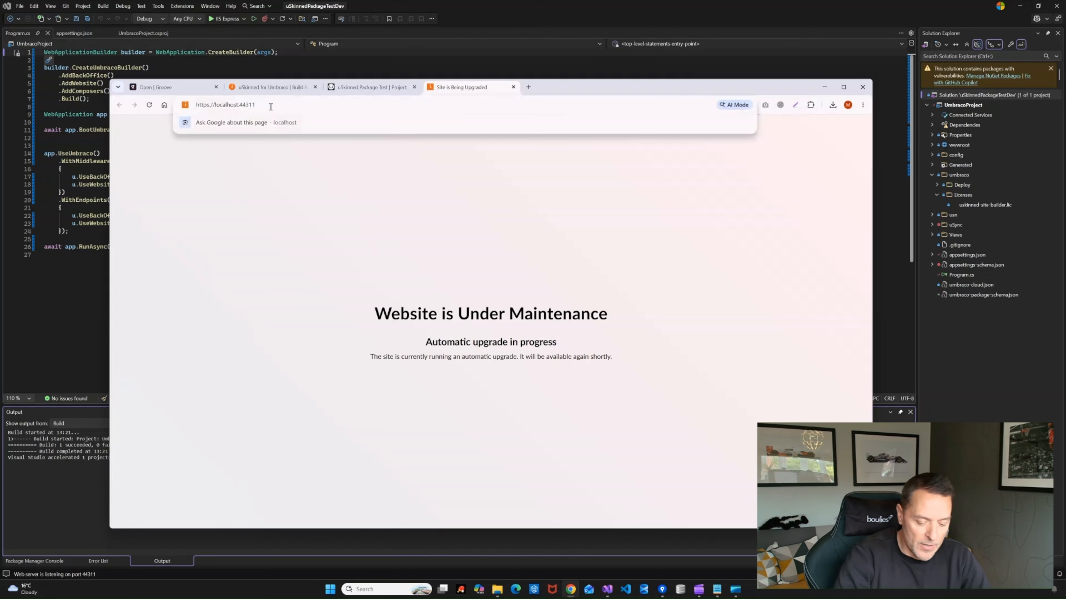
{"action": "type", "text": "/umbraco/"}
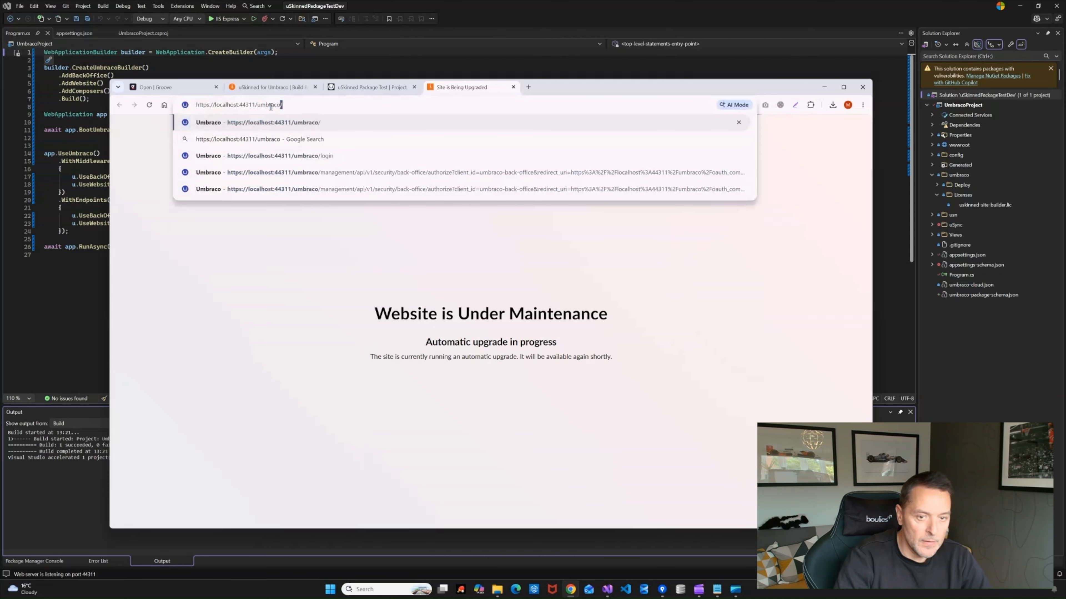
{"action": "key", "text": "Return"}
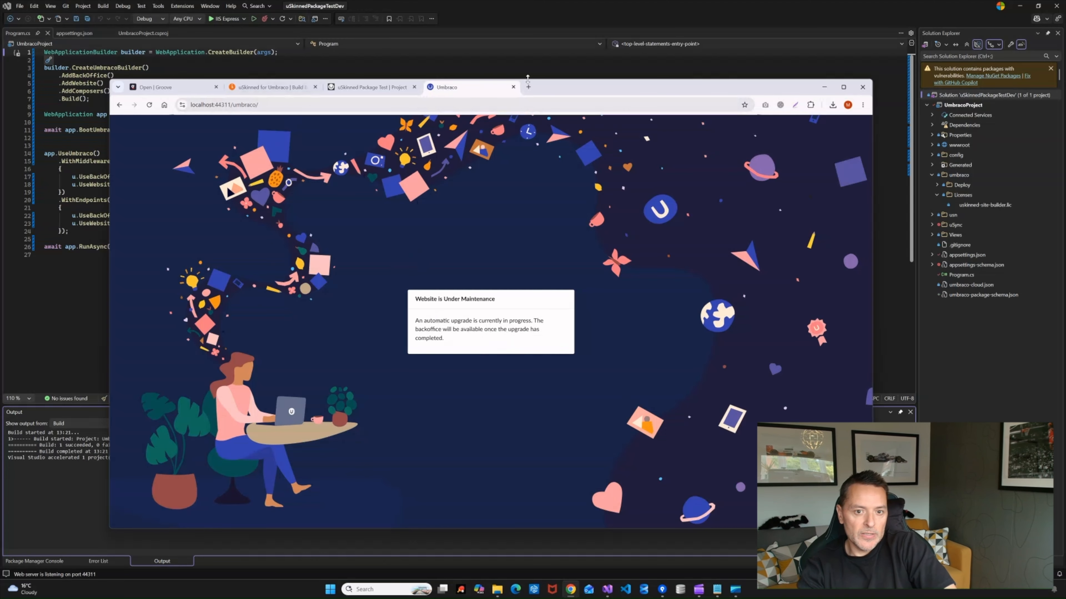
{"action": "mouse_move", "coordinate": [560, 90]}
{"action": "left_mouse_down"}
{"action": "mouse_move", "coordinate": [620, 92]}
{"action": "mouse_move", "coordinate": [573, 74]}
{"action": "left_mouse_up"}
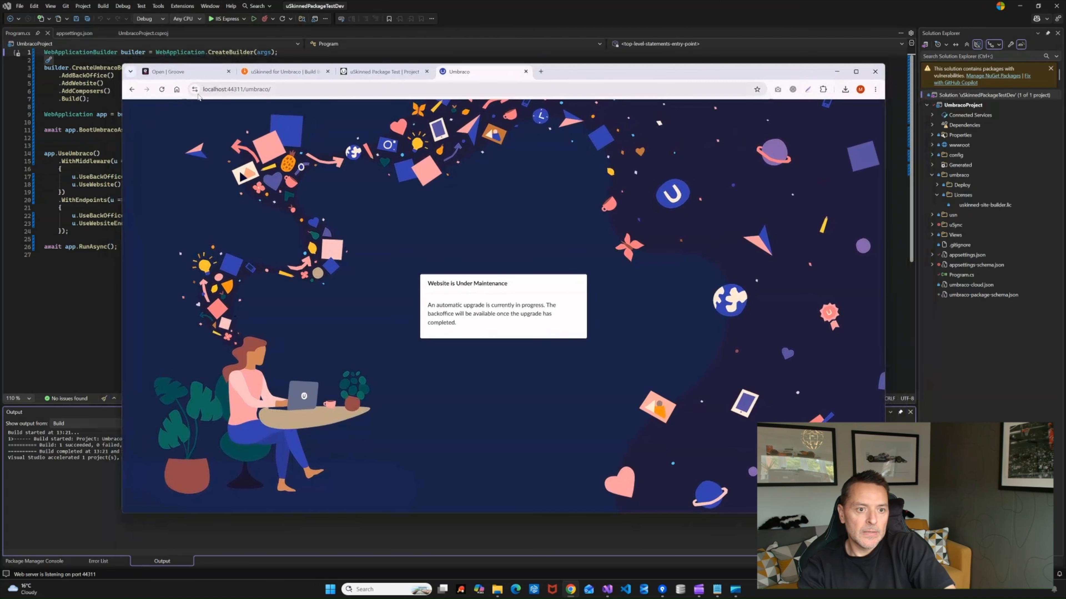
{"action": "left_click", "coordinate": [162, 90]}
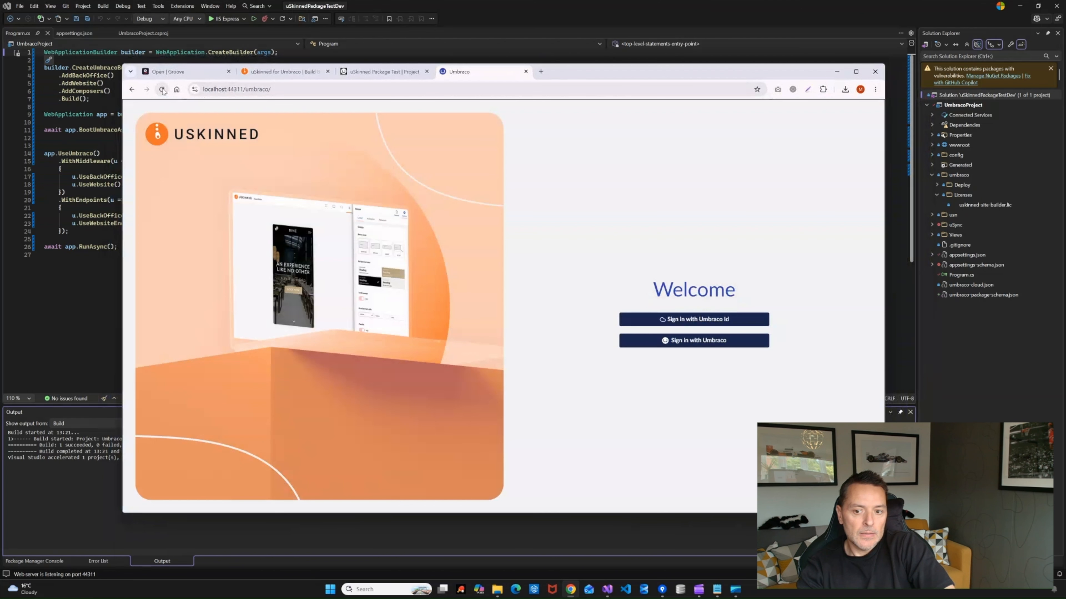
{"action": "left_click", "coordinate": [702, 320]}
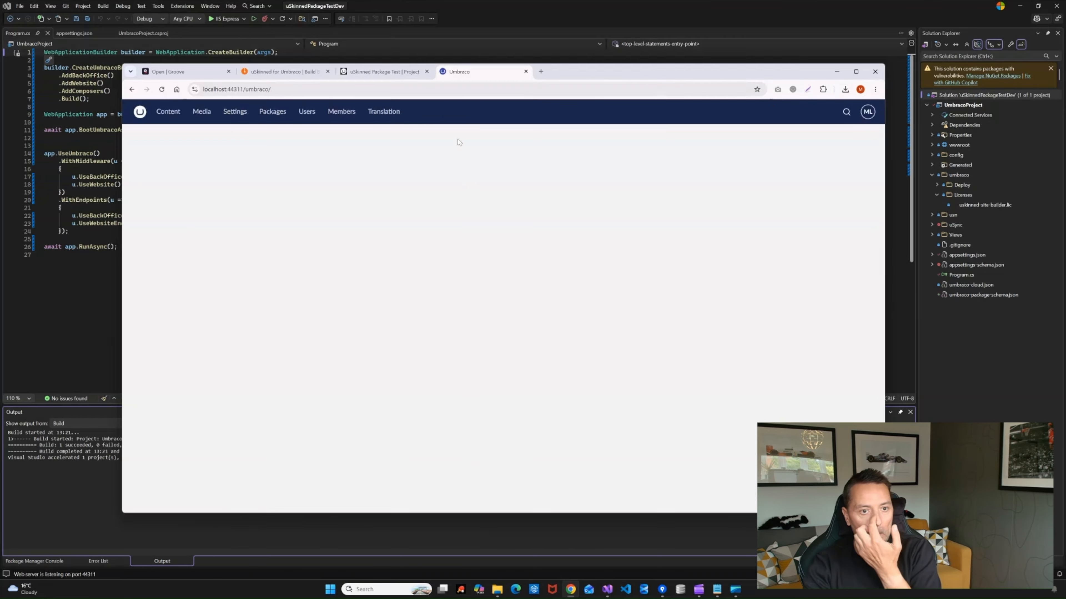
Check the uSkinned and Umbraco versions in the Site section of the uSkinned dashboard
{"action": "scroll", "coordinate": [688, 304], "scroll_direction": "down", "scroll_amount": 5}
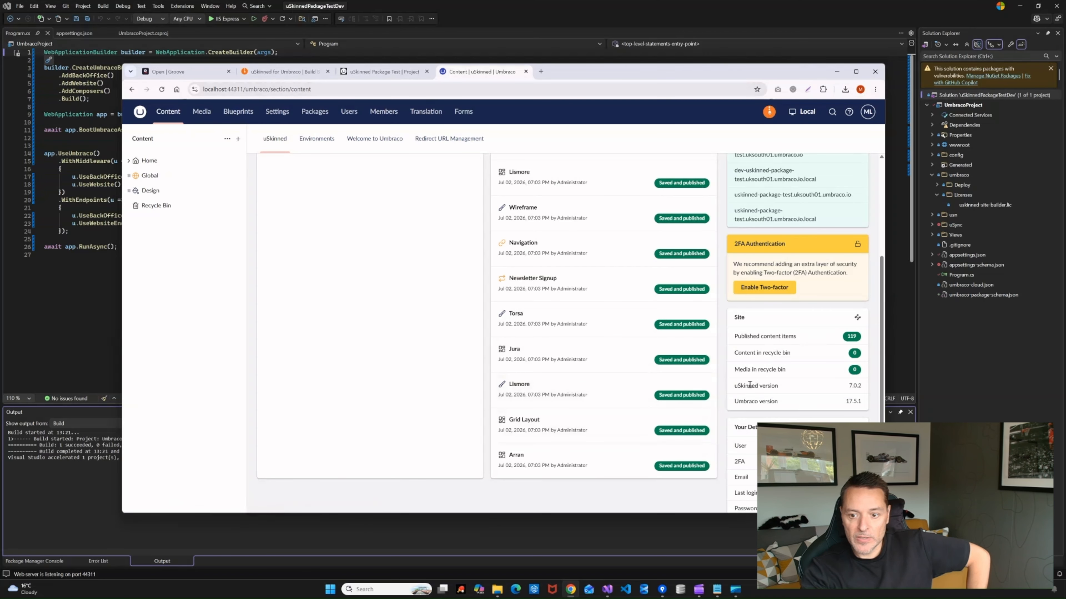
{"action": "left_click_drag", "start_coordinate": [735, 403], "coordinate": [865, 388]}
{"action": "left_click", "coordinate": [806, 394]}
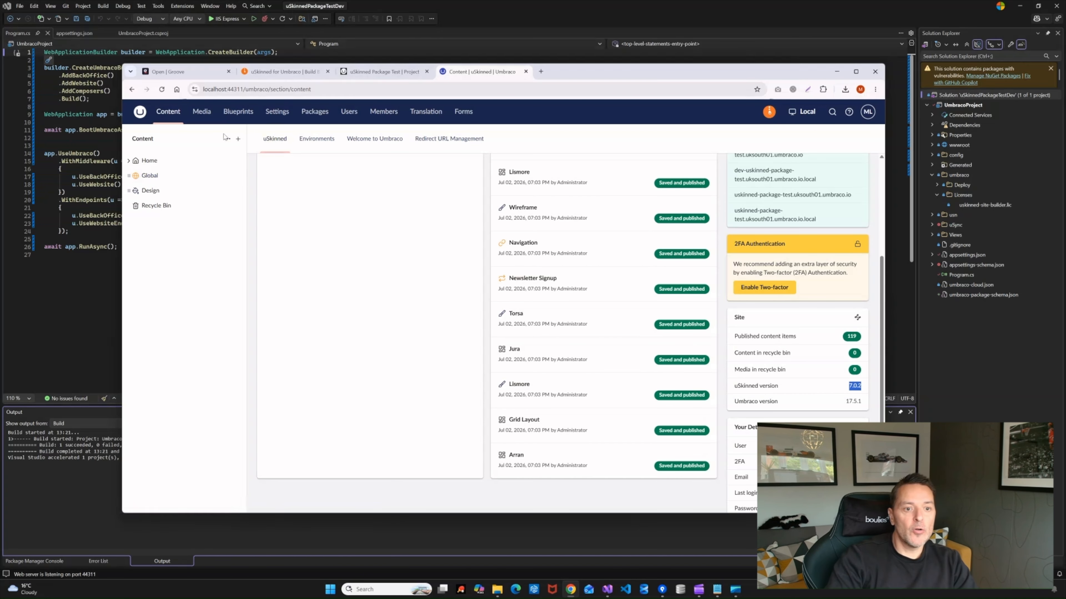
View the published front-end page of the Home content node via its Info link, and return to the backoffice
{"action": "left_click", "coordinate": [150, 161]}
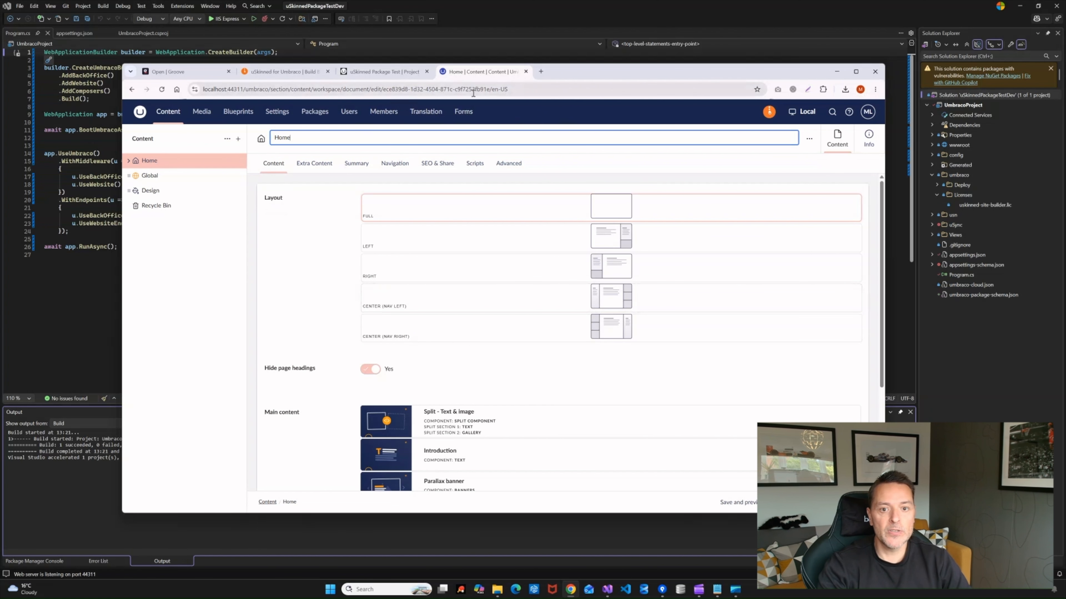
{"action": "left_click", "coordinate": [868, 141]}
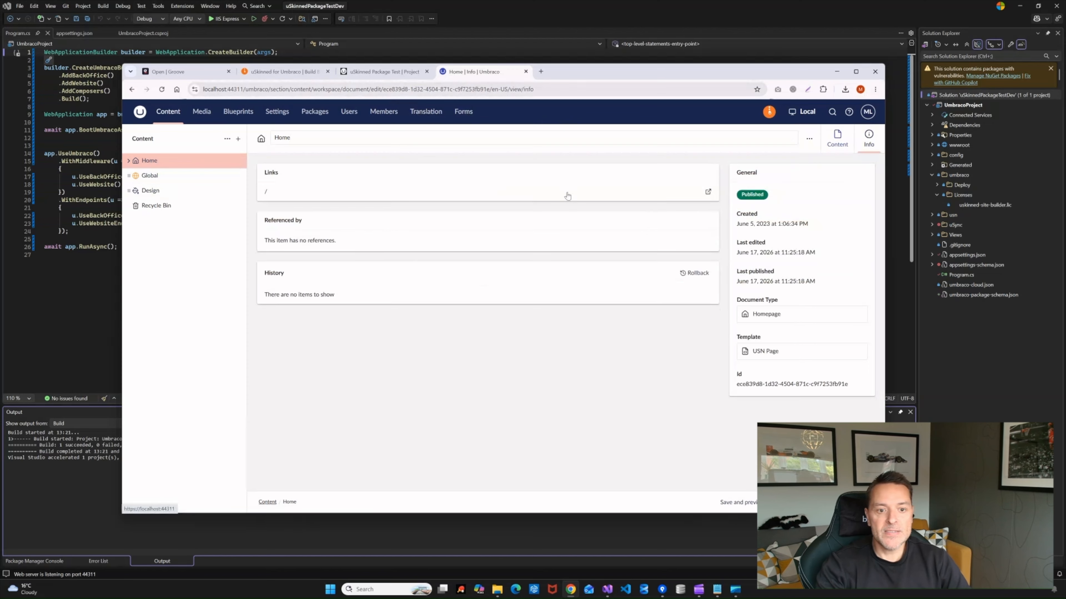
{"action": "left_click", "coordinate": [264, 195]}
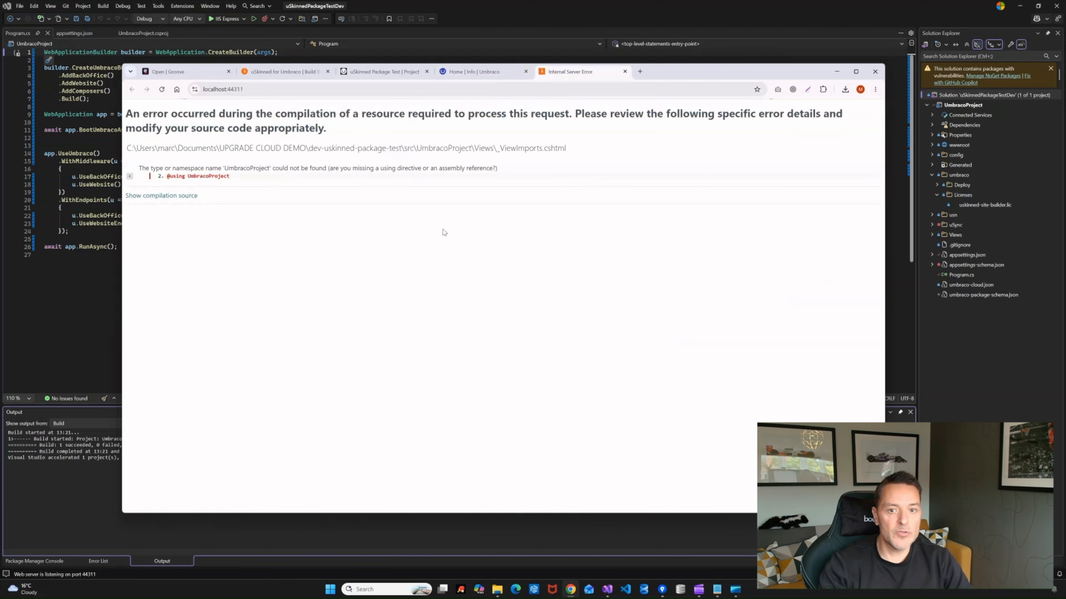
{"action": "left_click", "coordinate": [477, 71]}
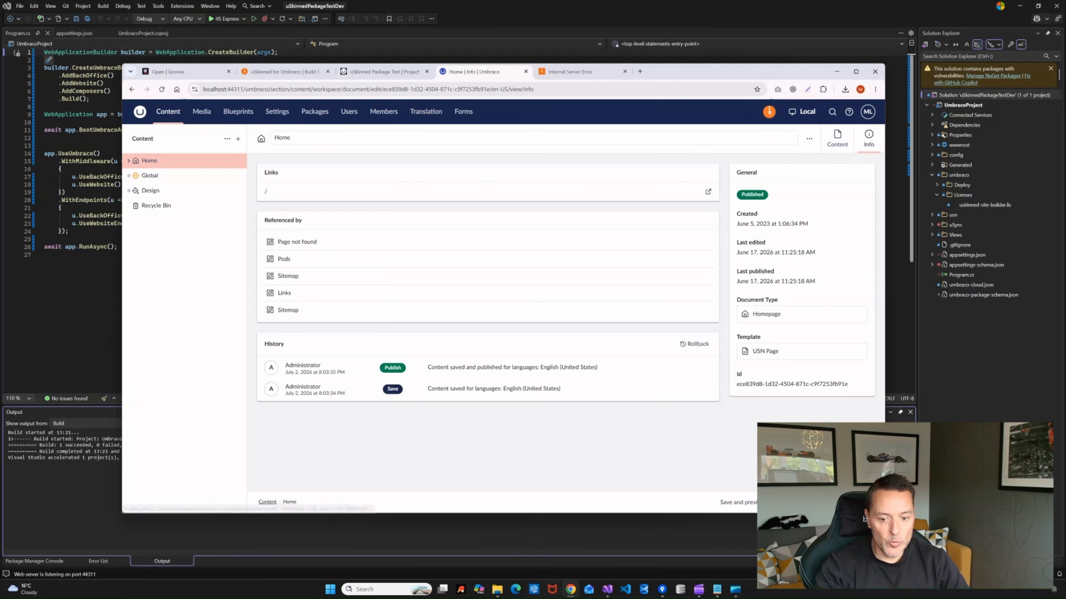
In File Explorer, copy all view files from usn/updates/7_0_2/Views into the UmbracoProject Views folder, replacing the existing files
{"action": "left_click", "coordinate": [505, 590]}
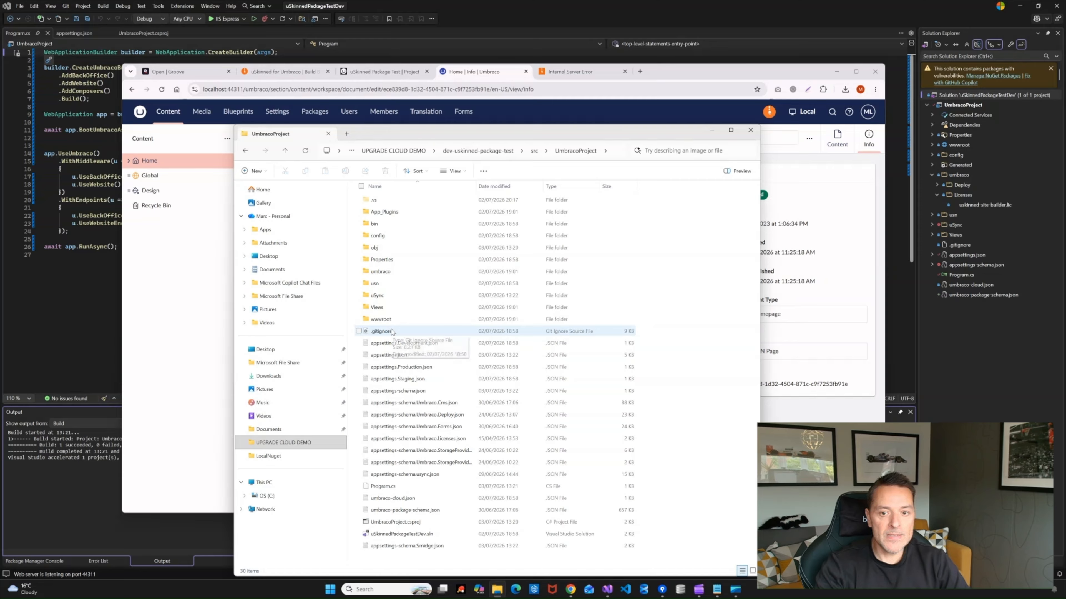
{"action": "double_click", "coordinate": [373, 286]}
{"action": "double_click", "coordinate": [388, 200]}
{"action": "double_click", "coordinate": [377, 225]}
{"action": "double_click", "coordinate": [376, 212]}
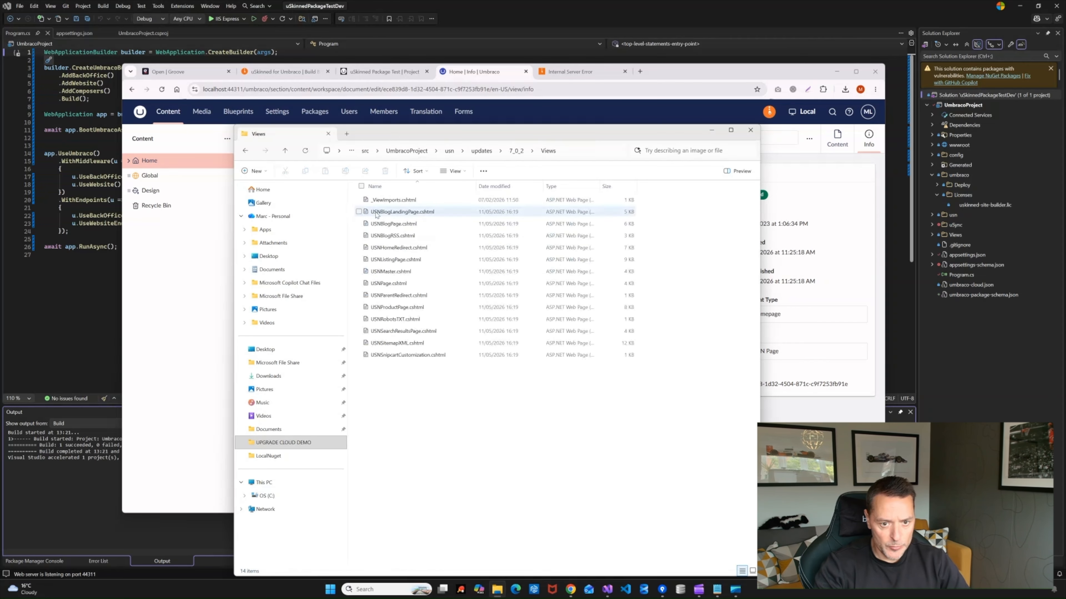
{"action": "key", "text": "ctrl+a"}
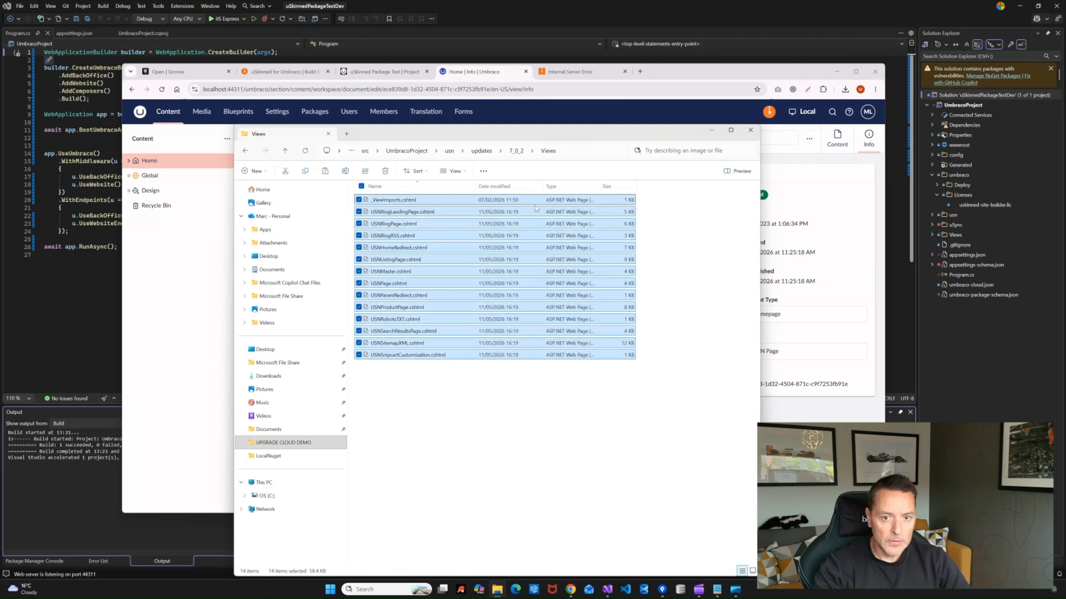
{"action": "left_click", "coordinate": [427, 152]}
{"action": "double_click", "coordinate": [377, 307]}
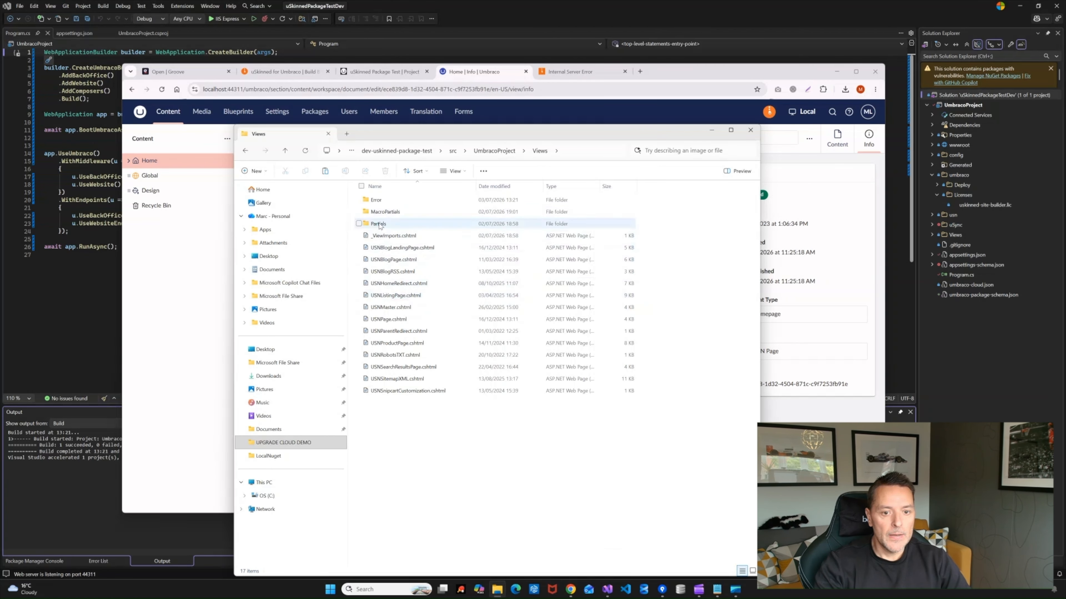
{"action": "right_click", "coordinate": [454, 463]}
{"action": "left_click", "coordinate": [469, 480]}
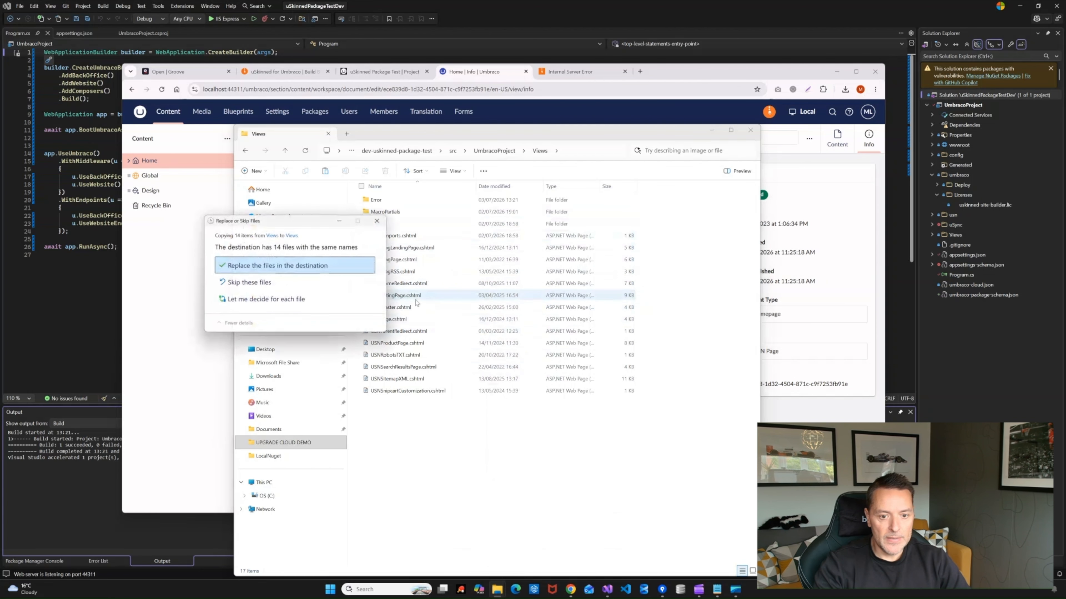
{"action": "left_click", "coordinate": [270, 271]}
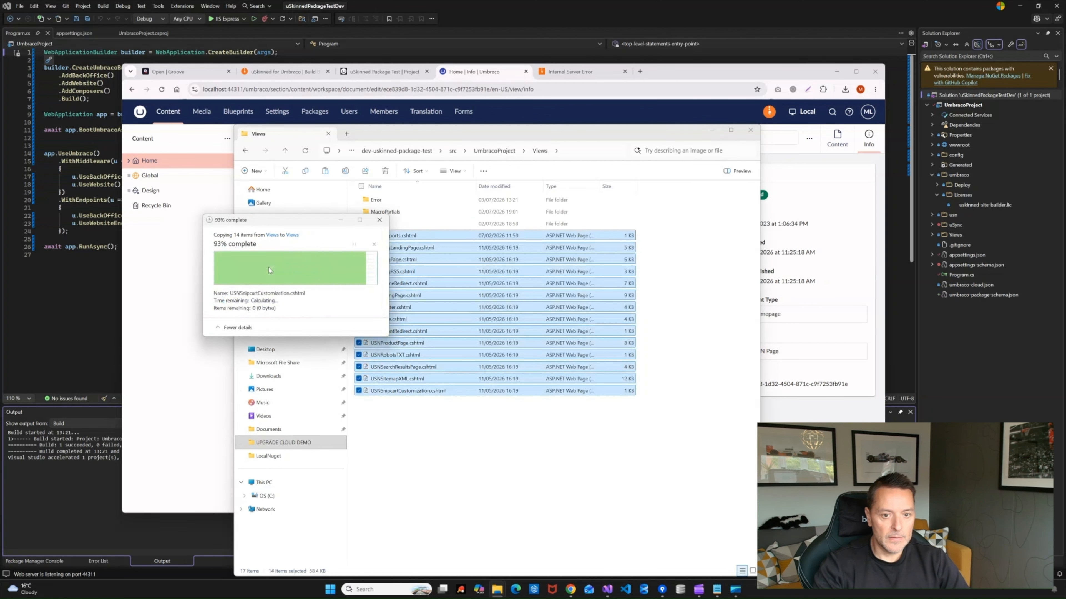
Copy all seven folders, ContentTypes through Templates, from usn/updates/7_0_2/uSync/v17 in UmbracoProject
{"action": "left_click", "coordinate": [493, 150]}
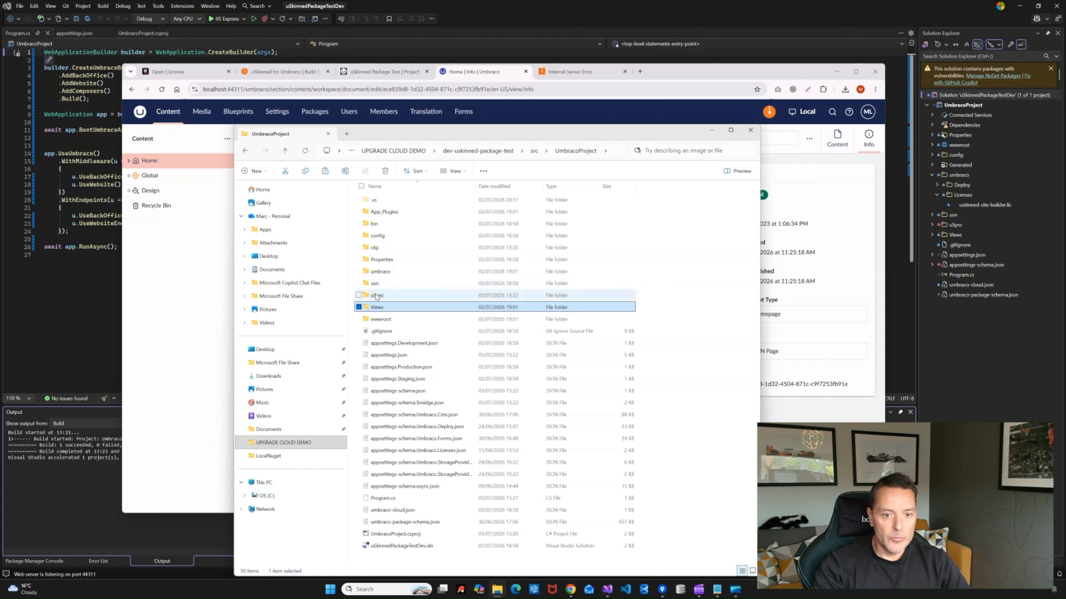
{"action": "double_click", "coordinate": [376, 202]}
{"action": "double_click", "coordinate": [377, 223]}
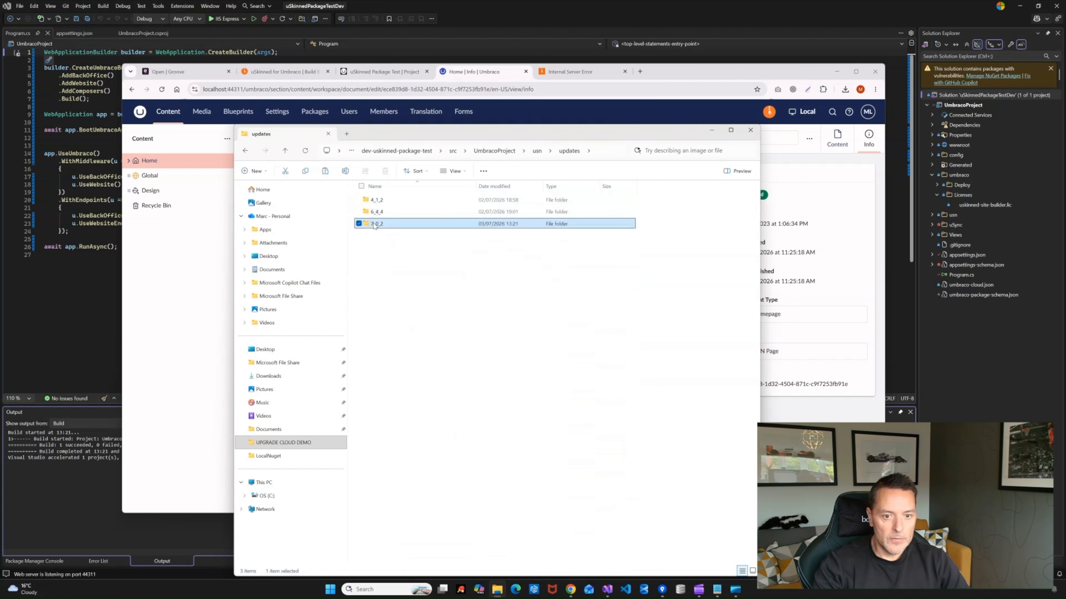
{"action": "double_click", "coordinate": [377, 201]}
{"action": "double_click", "coordinate": [377, 201]}
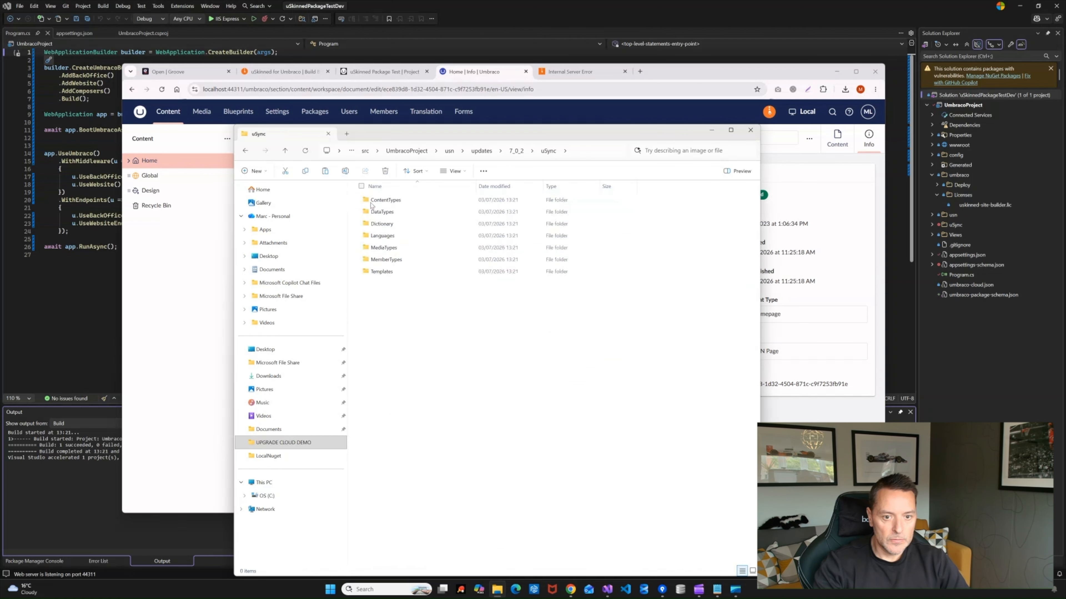
{"action": "key", "text": "ctrl+a"}
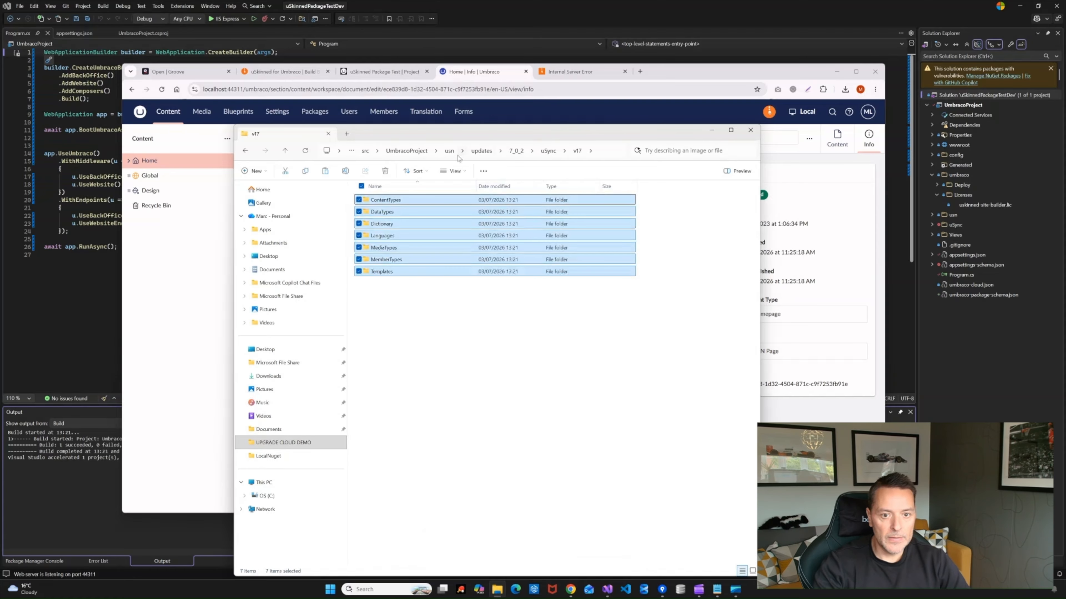
Replace all folders in the project's uSync/v17 with the copied ones, keeping usync.config, and delete the v9 folder from uSync
{"action": "left_click", "coordinate": [406, 151]}
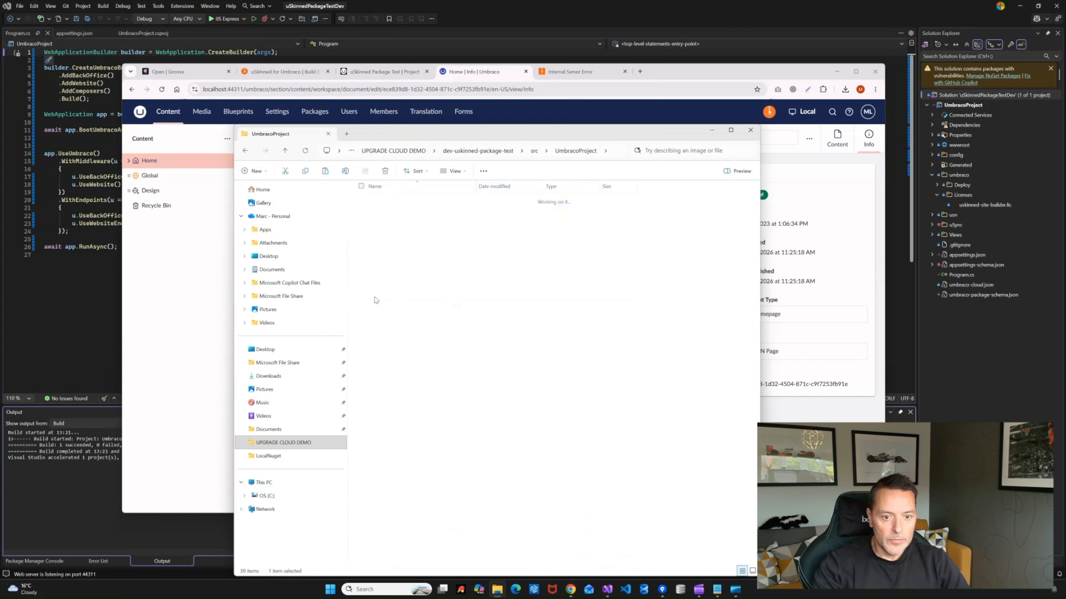
{"action": "left_click", "coordinate": [370, 214]}
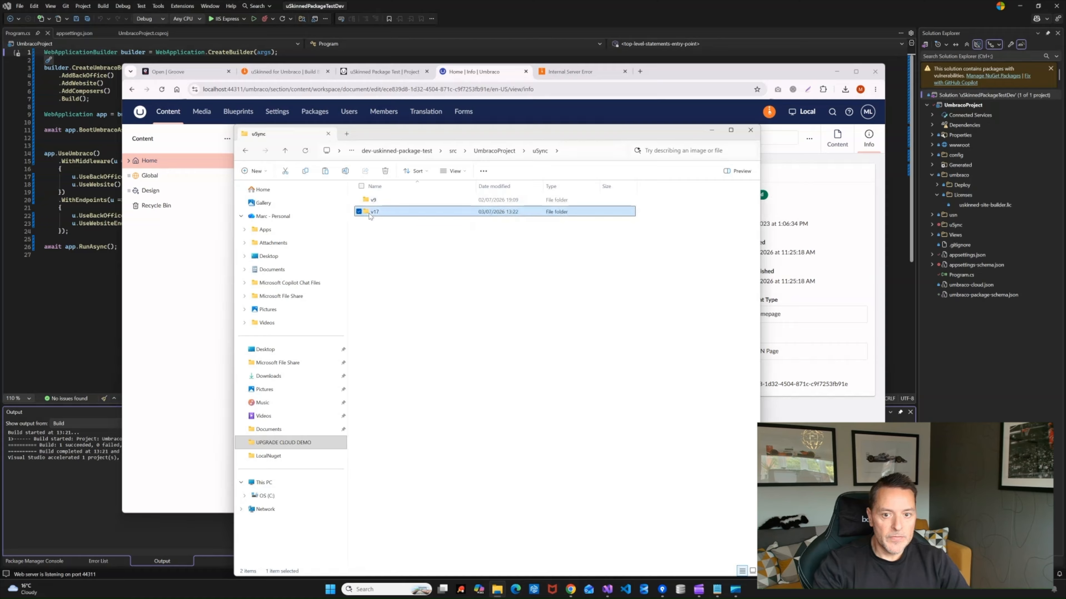
{"action": "double_click", "coordinate": [370, 215]}
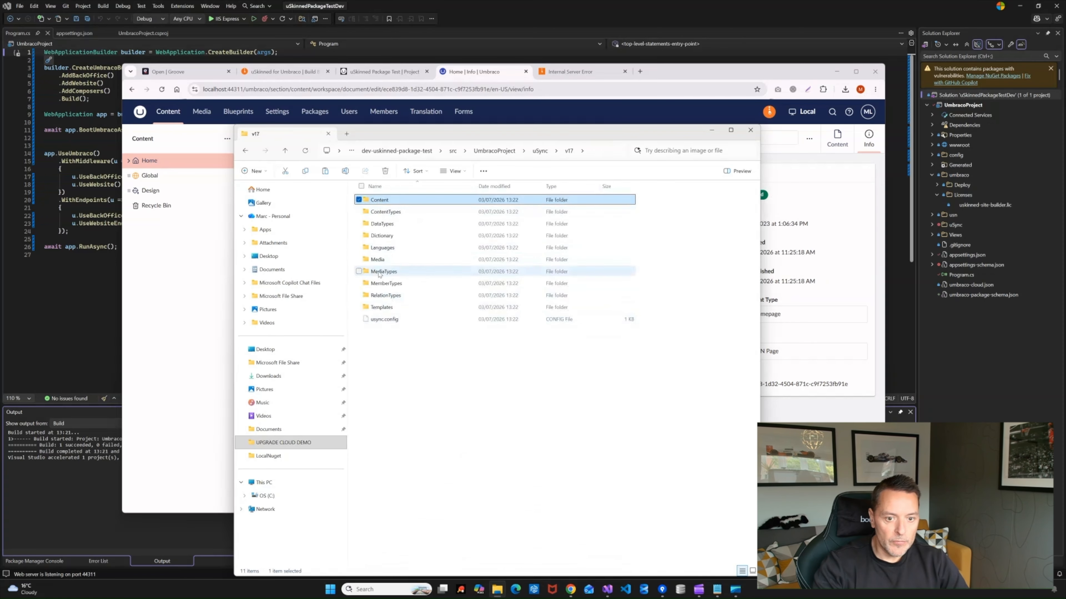
{"action": "left_click", "coordinate": [381, 307], "text": "shift"}
{"action": "key", "text": "Delete"}
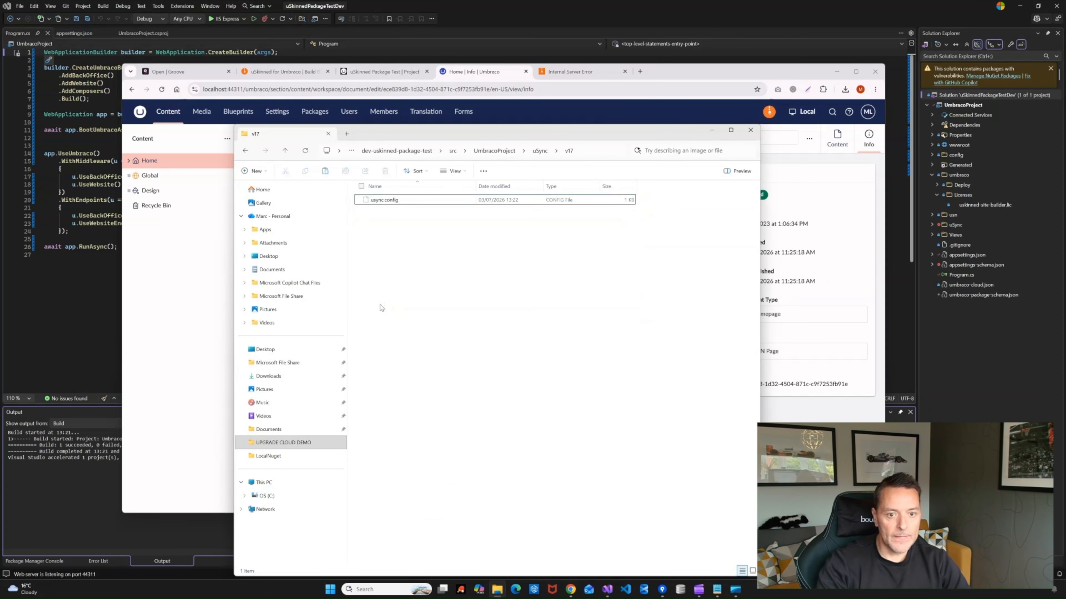
{"action": "right_click", "coordinate": [515, 357]}
{"action": "key", "text": "Escape"}
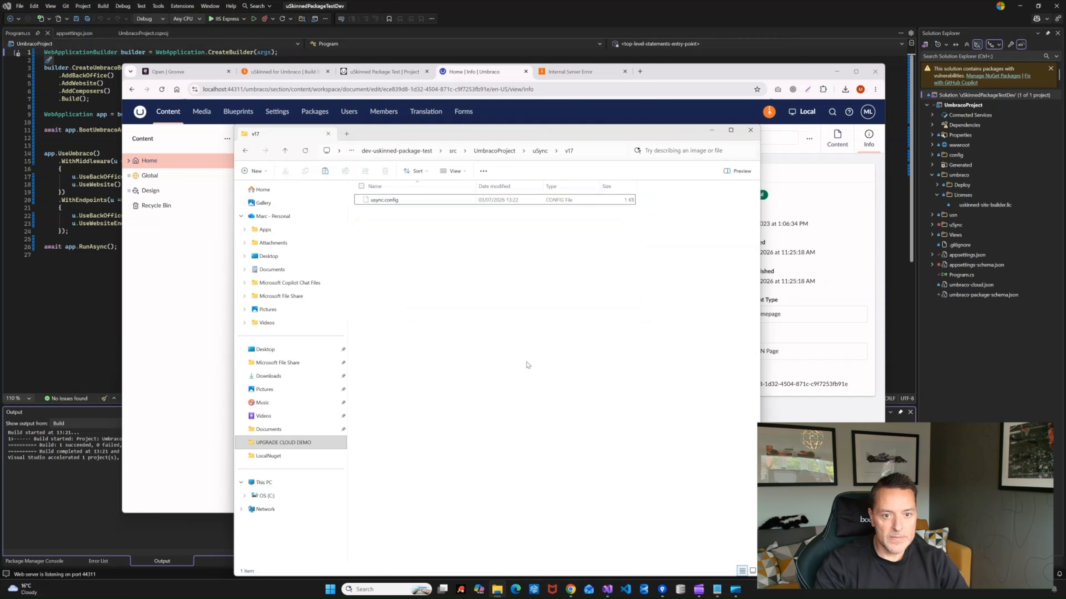
{"action": "key", "text": "ctrl+v"}
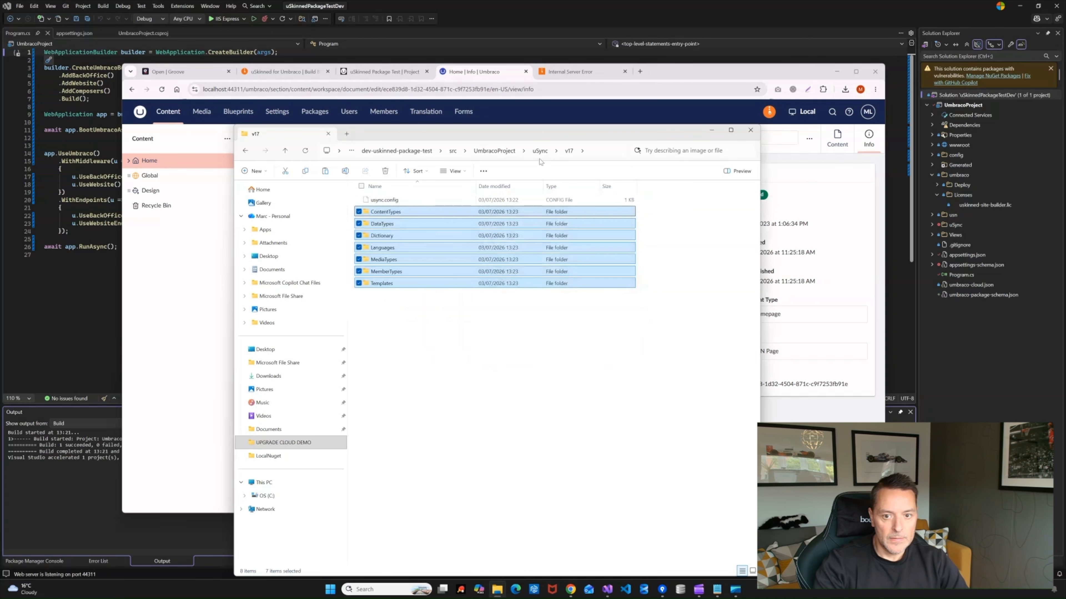
{"action": "left_click", "coordinate": [540, 152]}
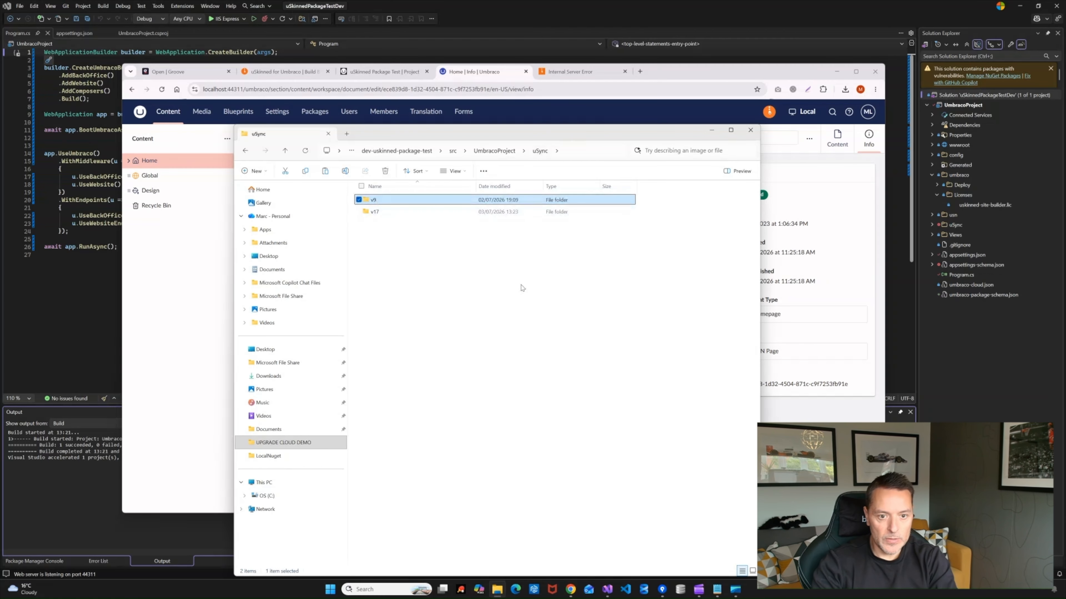
{"action": "key", "text": "Delete"}
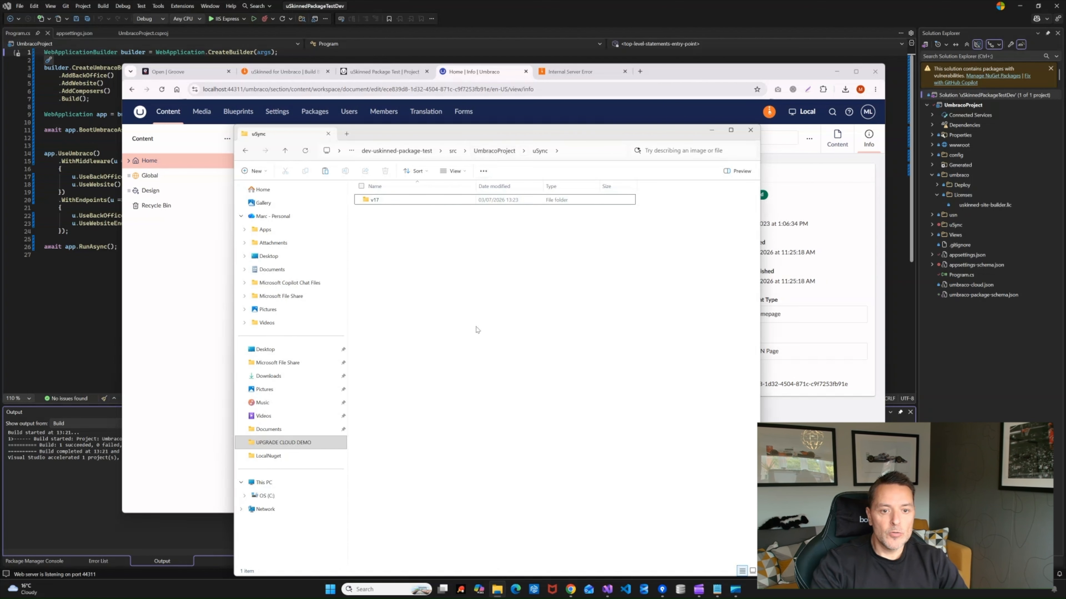
Back in the Umbraco backoffice, check the folder paths in the uSync settings and run a uSync import of Settings
{"action": "left_click", "coordinate": [275, 113]}
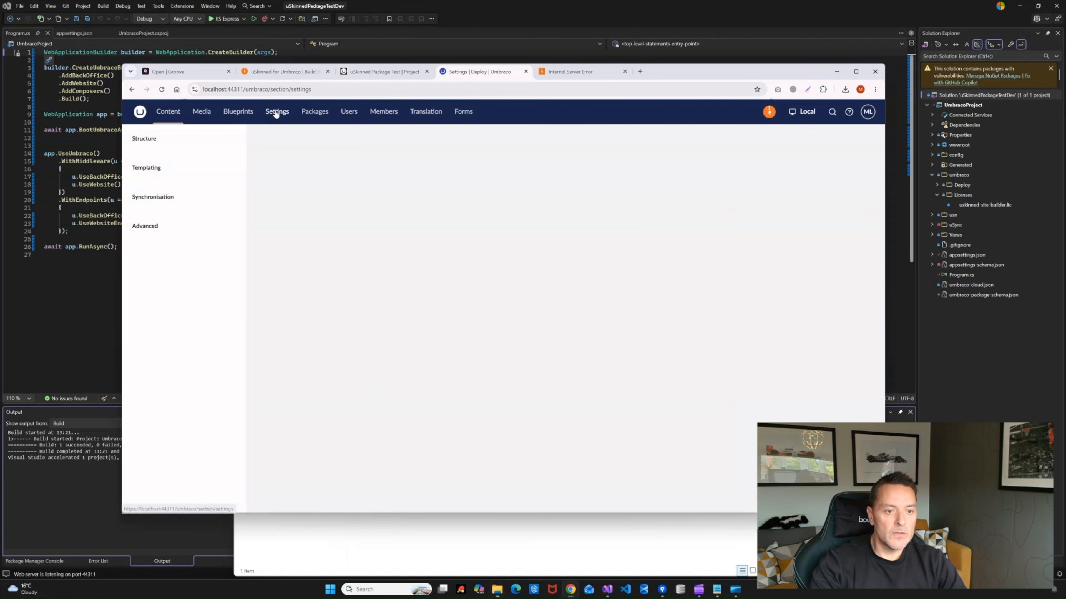
{"action": "left_click", "coordinate": [151, 369]}
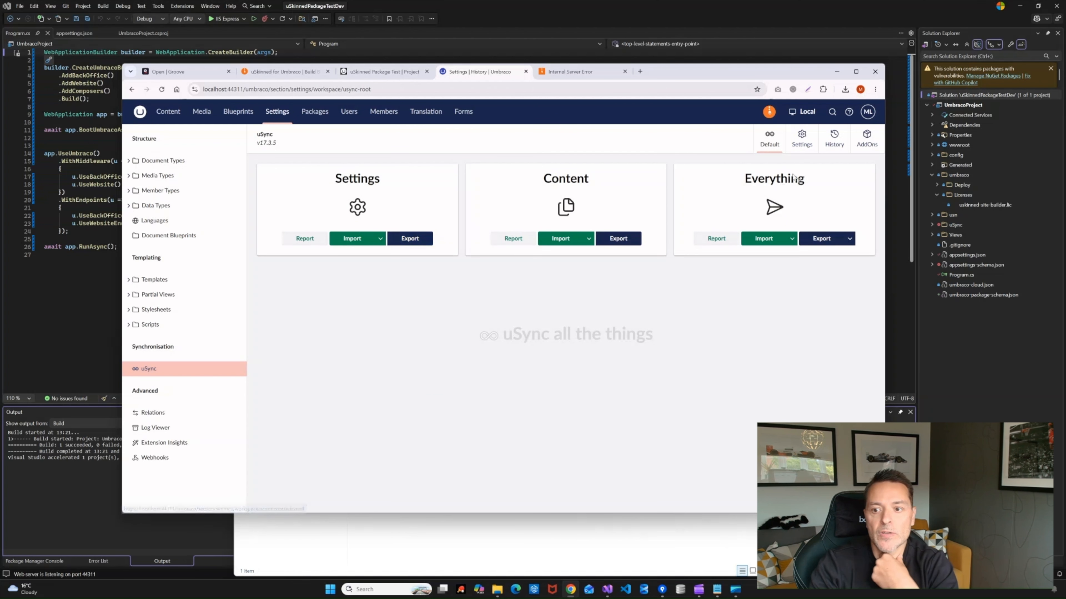
{"action": "left_click", "coordinate": [802, 139]}
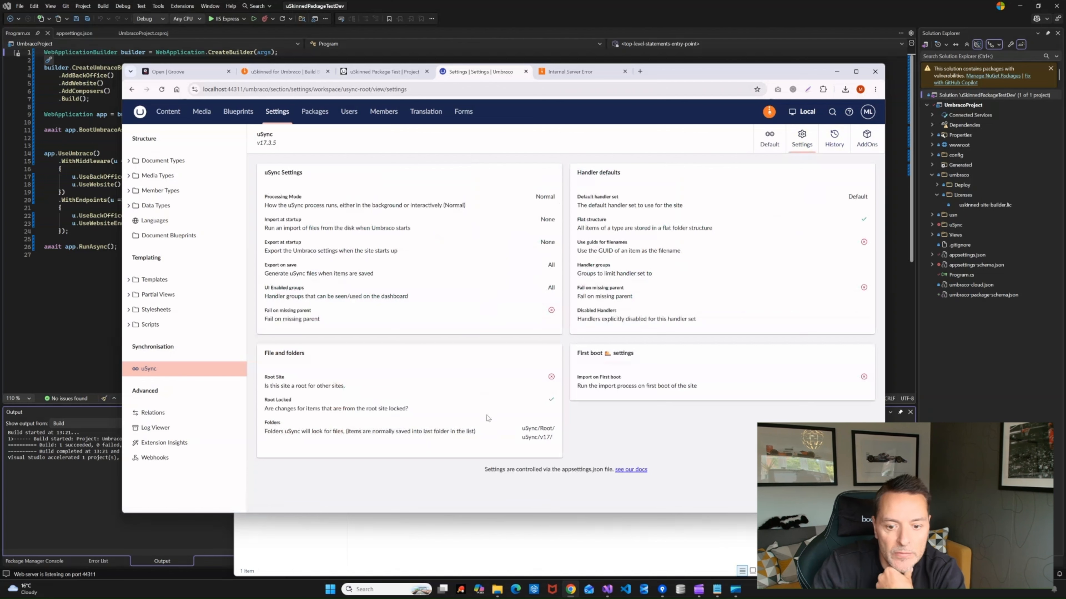
{"action": "left_click_drag", "start_coordinate": [521, 438], "coordinate": [552, 438]}
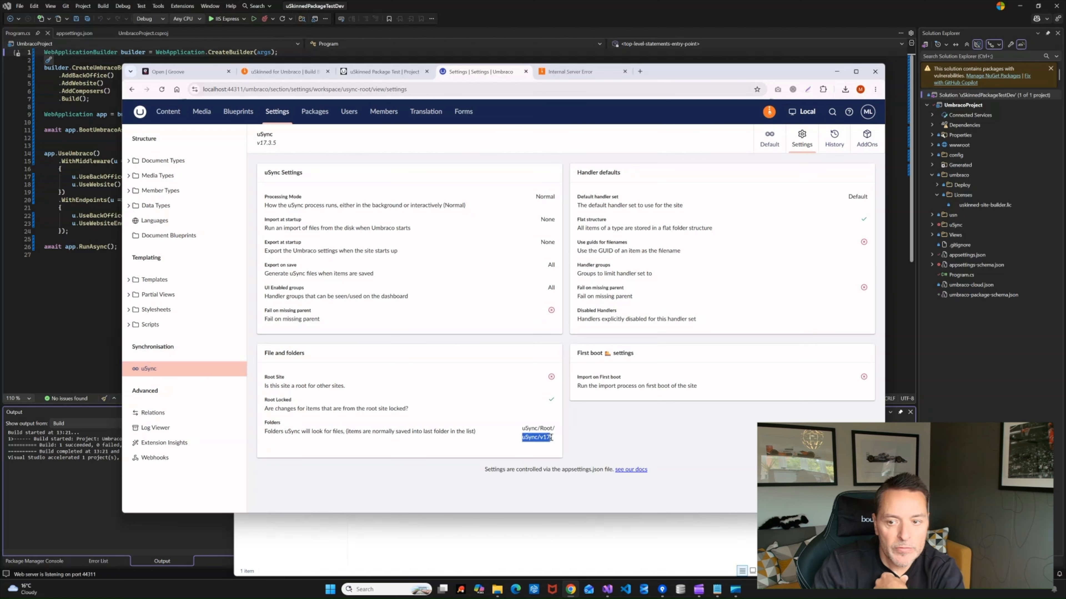
{"action": "left_click", "coordinate": [145, 369]}
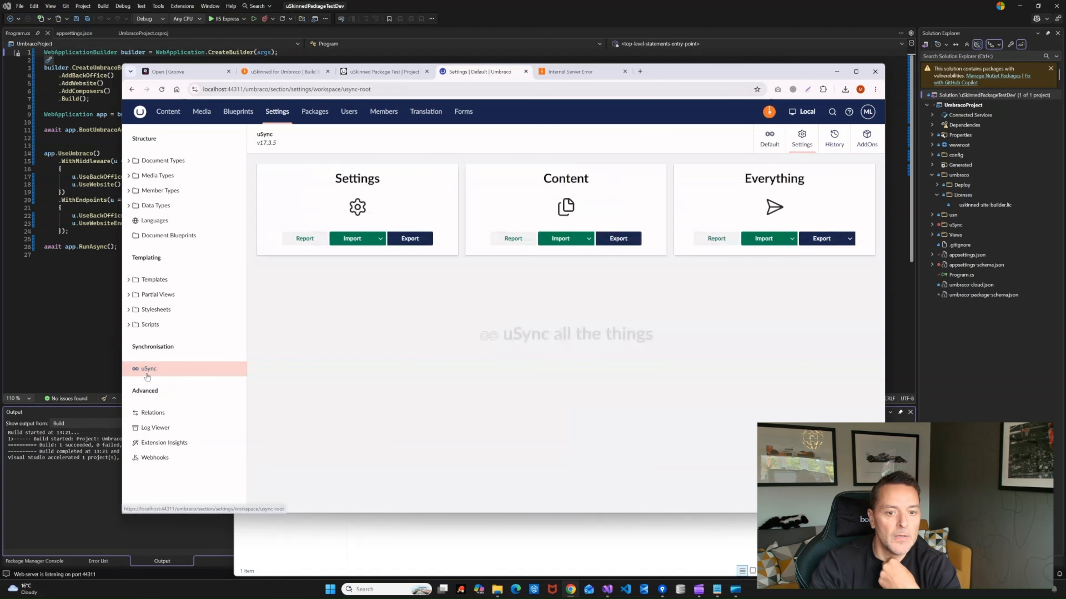
{"action": "left_click", "coordinate": [353, 238]}
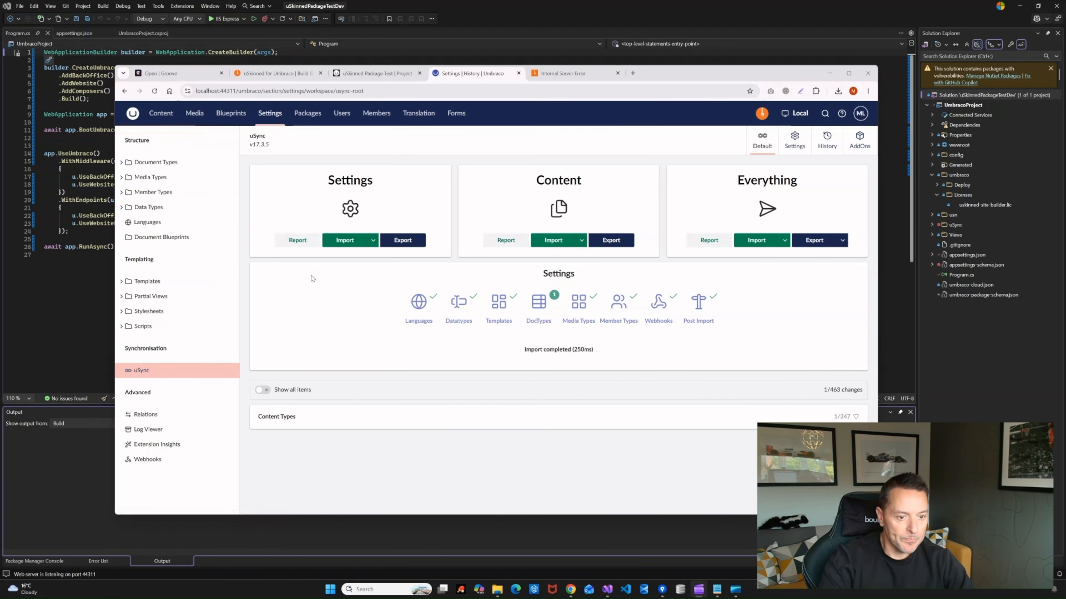
Open the Orkney design under the Design content node and save and publish it
{"action": "left_click", "coordinate": [155, 119]}
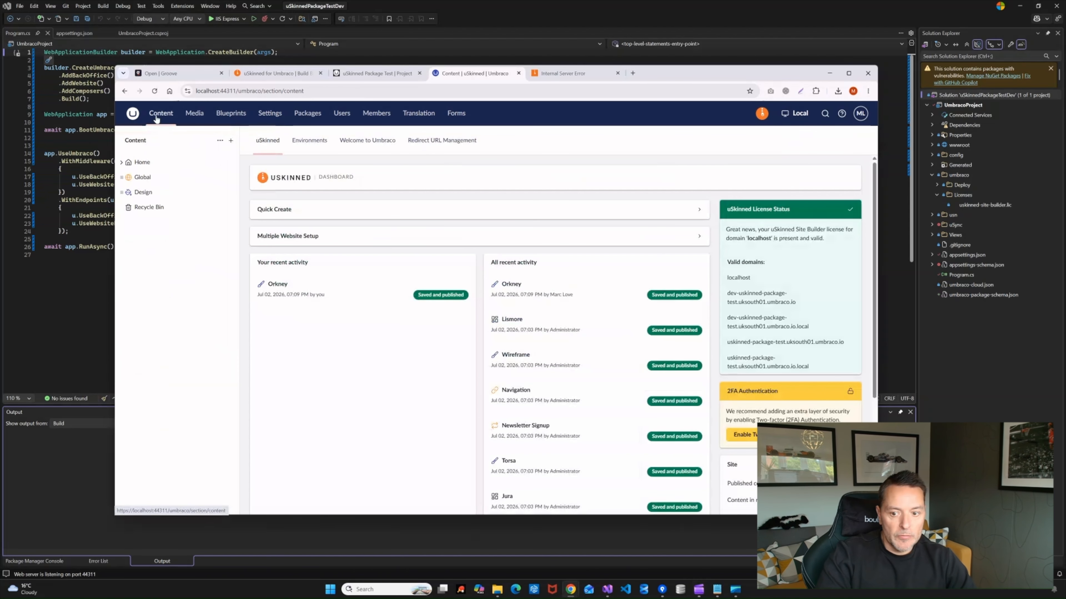
{"action": "left_click", "coordinate": [149, 193]}
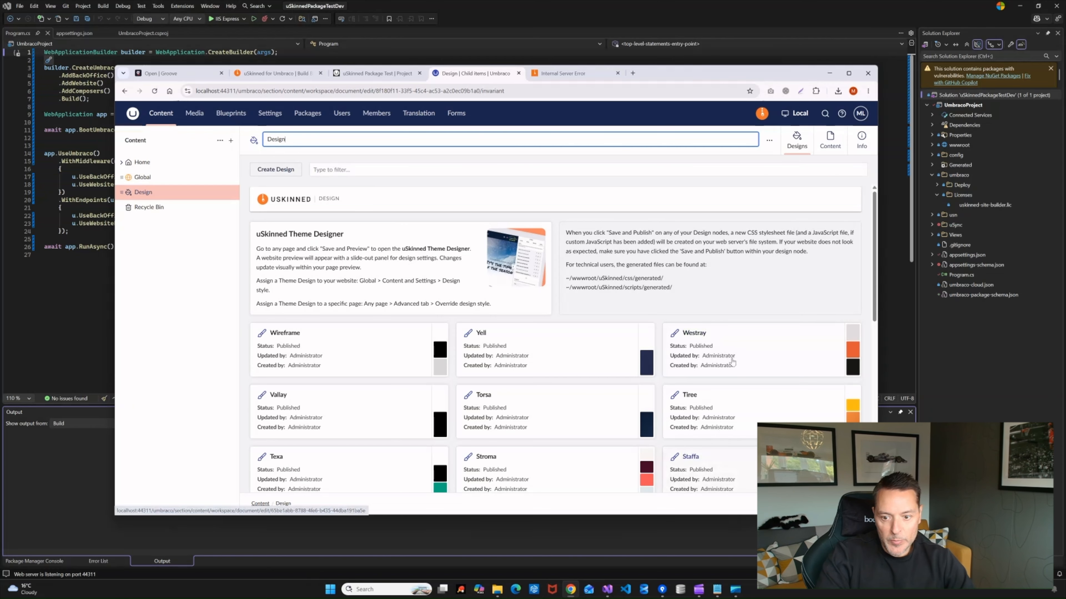
{"action": "scroll", "coordinate": [797, 377], "scroll_direction": "down", "scroll_amount": 3}
{"action": "left_click", "coordinate": [690, 388]}
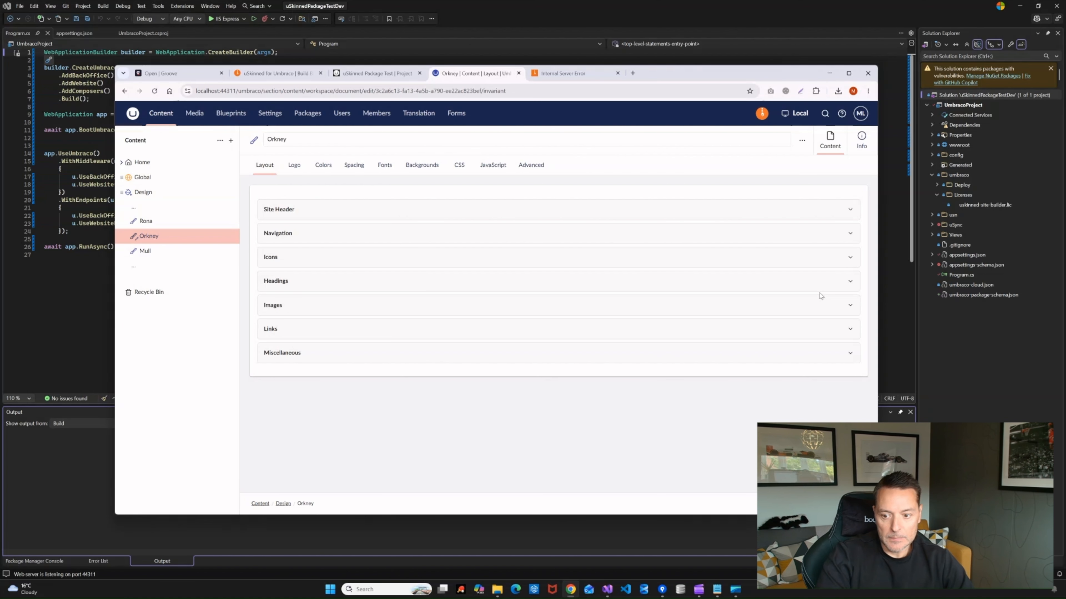
Open the Home node's published page from its Info link again and close the old Internal Server Error tab
{"action": "left_click", "coordinate": [142, 162]}
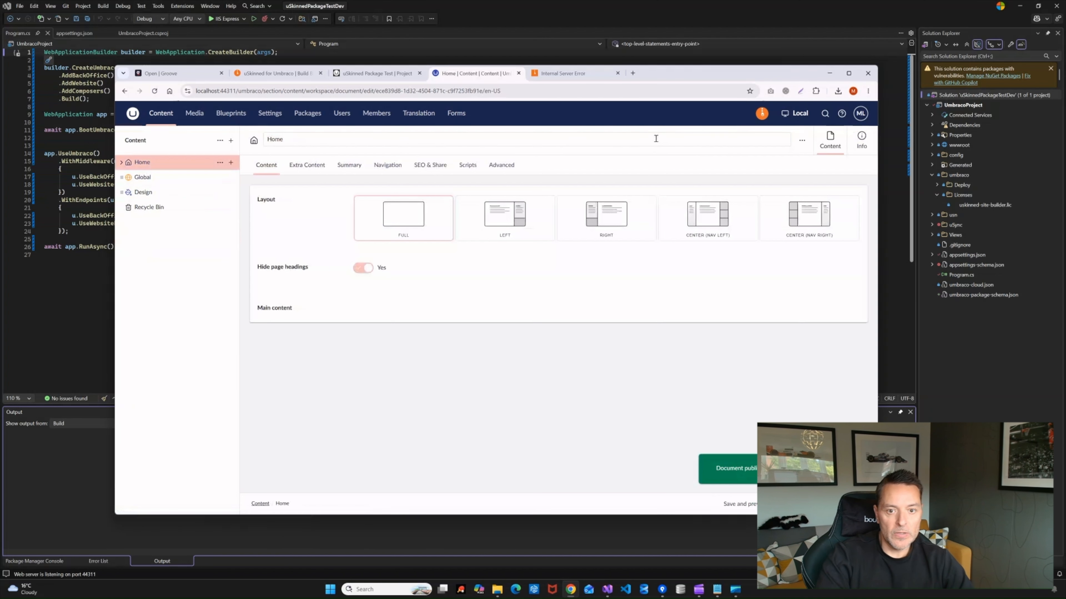
{"action": "left_click", "coordinate": [861, 140]}
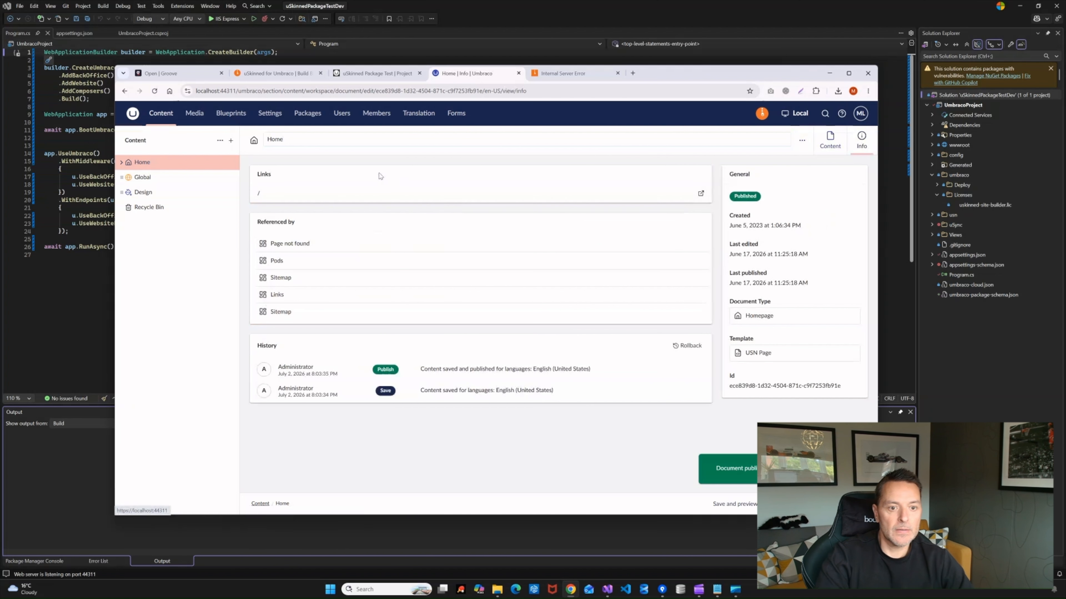
{"action": "left_click", "coordinate": [257, 196]}
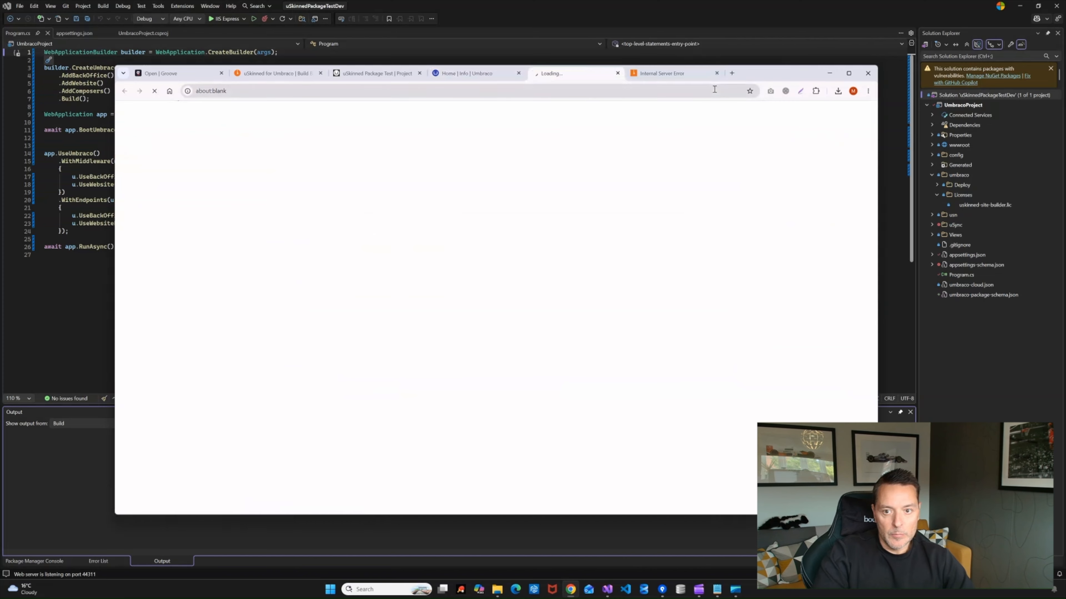
{"action": "left_click", "coordinate": [717, 73]}
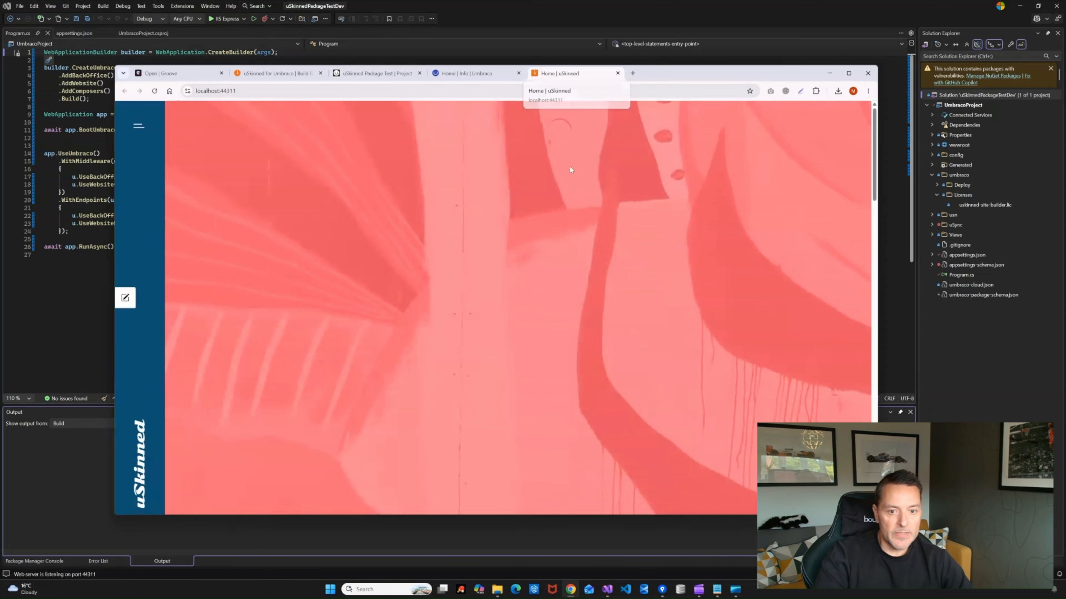
Look over the published Home page and switch between it and the Home node's Info view in the backoffice
{"action": "left_click_drag", "start_coordinate": [875, 141], "coordinate": [873, 58]}
{"action": "mouse_move", "coordinate": [871, 136]}
{"action": "left_mouse_down"}
{"action": "mouse_move", "coordinate": [875, 454]}
{"action": "mouse_move", "coordinate": [873, 138]}
{"action": "left_mouse_up"}
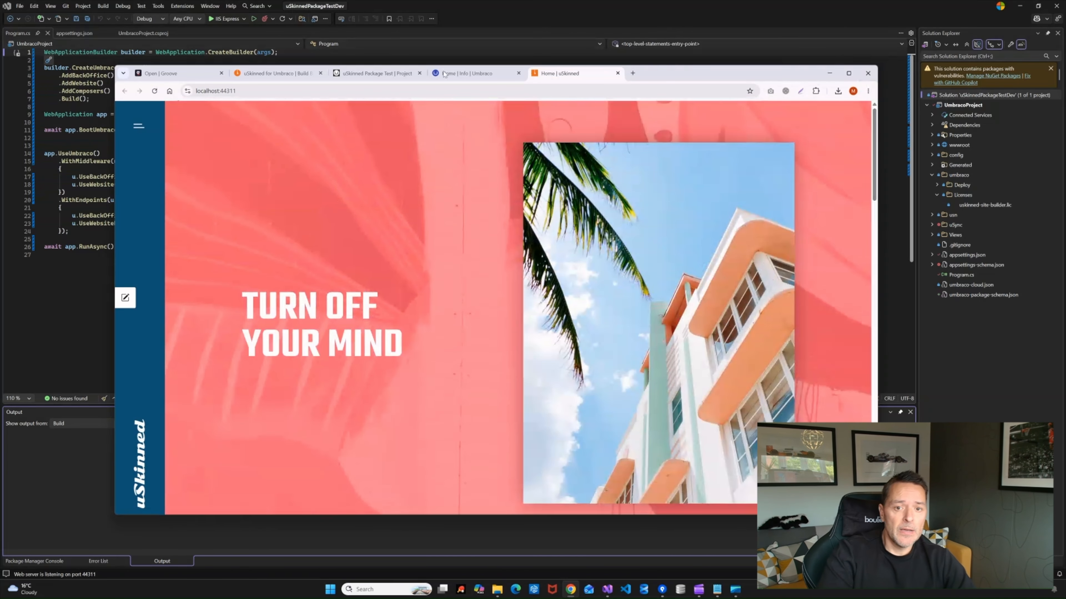
{"action": "left_click", "coordinate": [464, 76]}
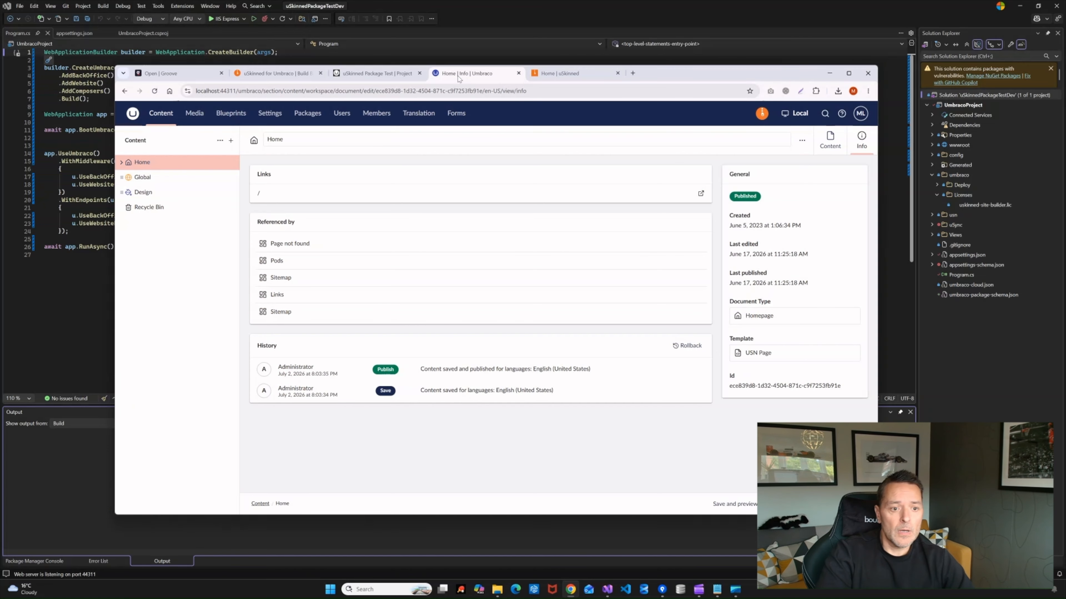
{"action": "left_click", "coordinate": [545, 74]}
{"action": "left_click", "coordinate": [508, 75]}
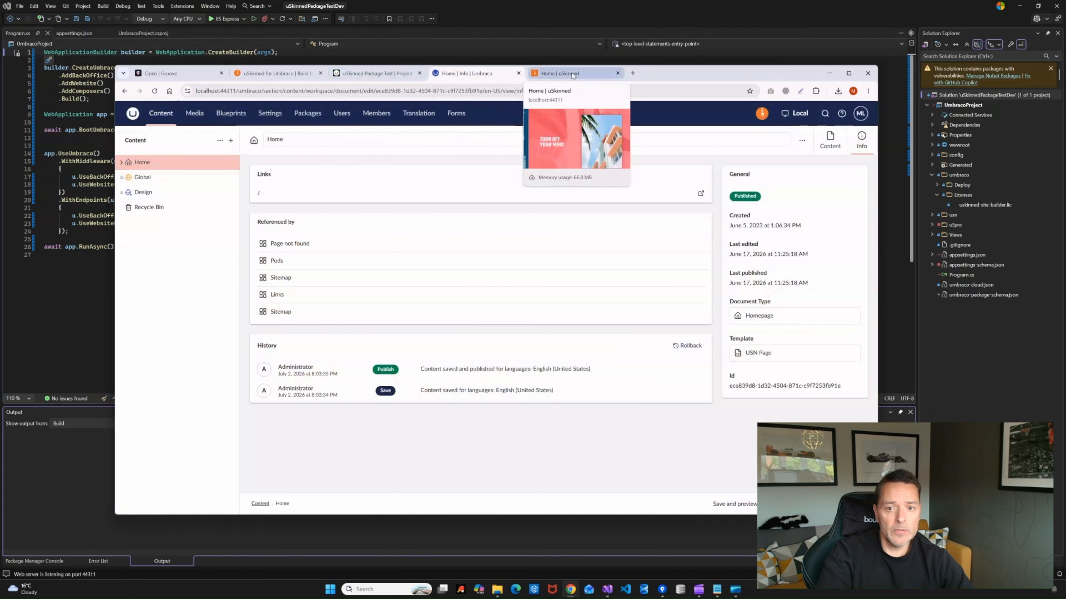
{"action": "left_click", "coordinate": [558, 74]}
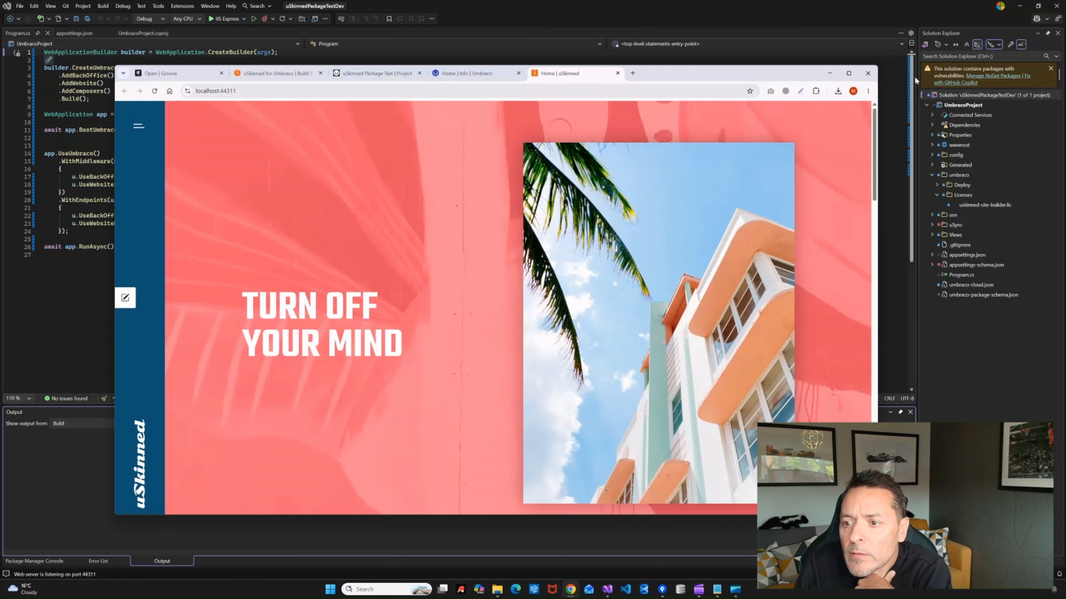
In Visual Studio, open the UmbracoProject project file, show all files in the solution and expand the uSkinned subfolders under App_Plugins
{"action": "double_click", "coordinate": [954, 105]}
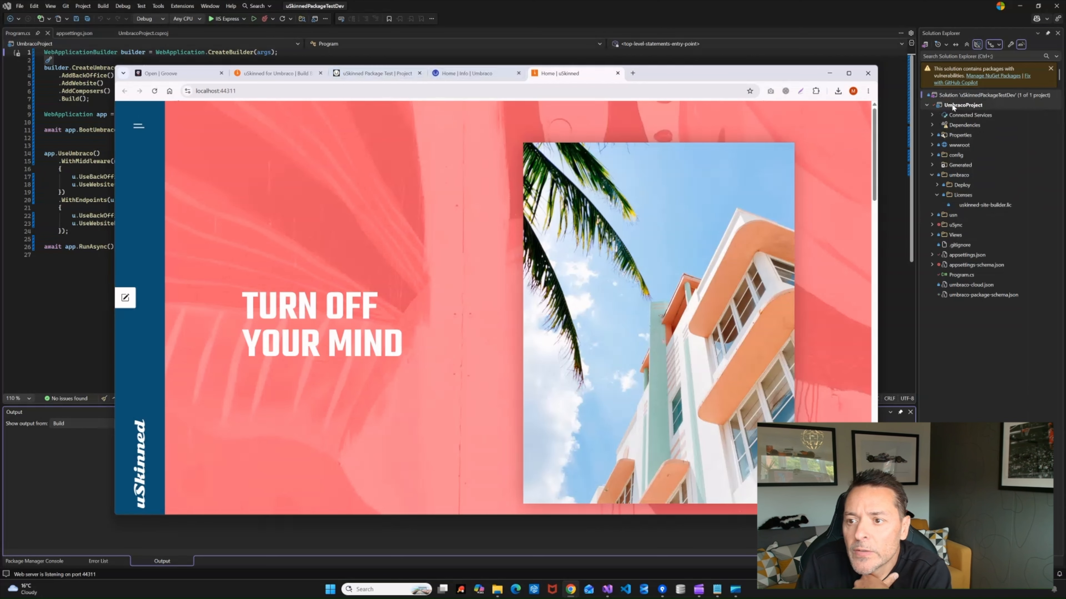
{"action": "left_click", "coordinate": [977, 46]}
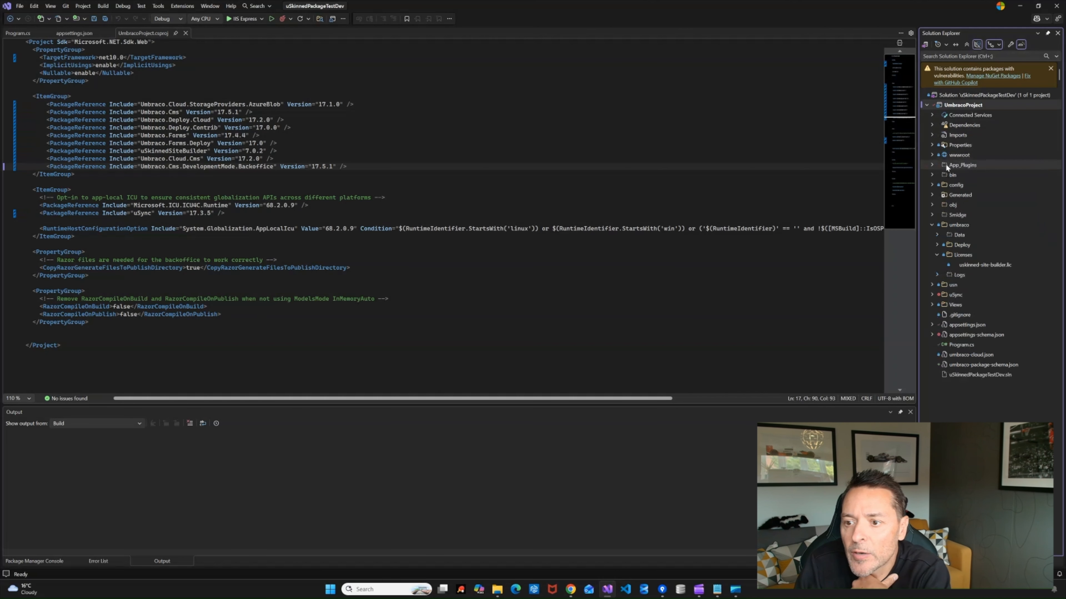
{"action": "left_click", "coordinate": [936, 185]}
{"action": "left_click", "coordinate": [937, 185]}
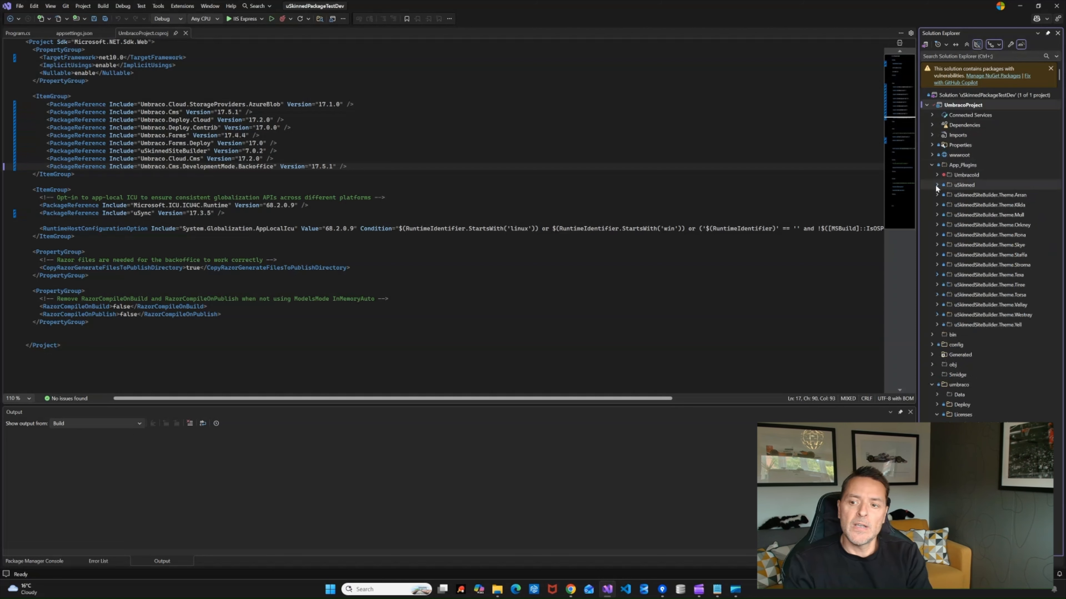
{"action": "left_click", "coordinate": [935, 184]}
{"action": "left_click", "coordinate": [942, 195]}
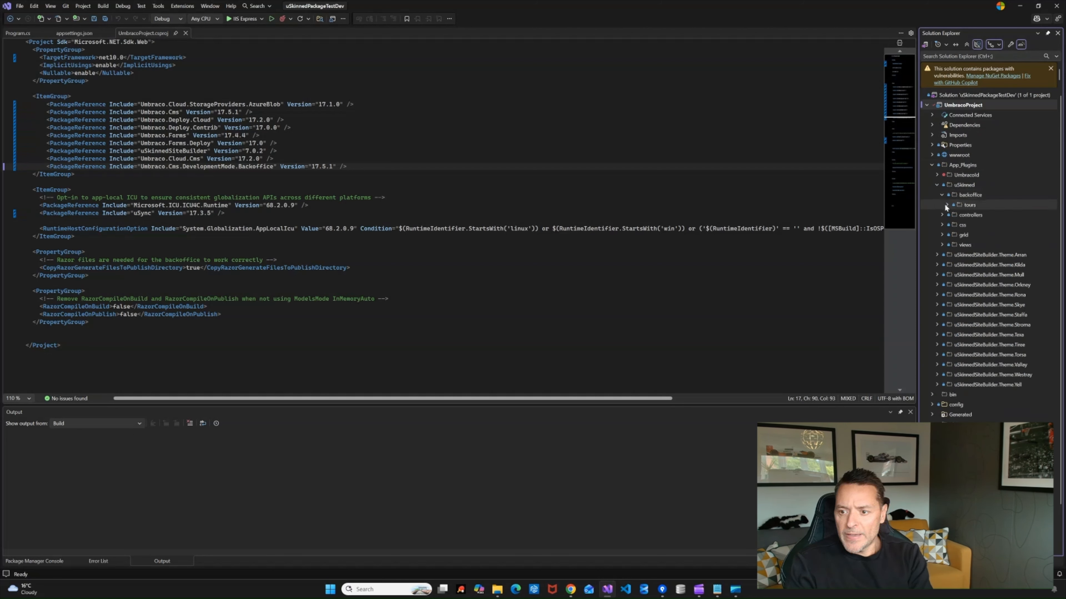
{"action": "left_click", "coordinate": [941, 215]}
{"action": "left_click", "coordinate": [942, 235]}
{"action": "left_click", "coordinate": [943, 255]}
{"action": "left_click", "coordinate": [942, 275]}
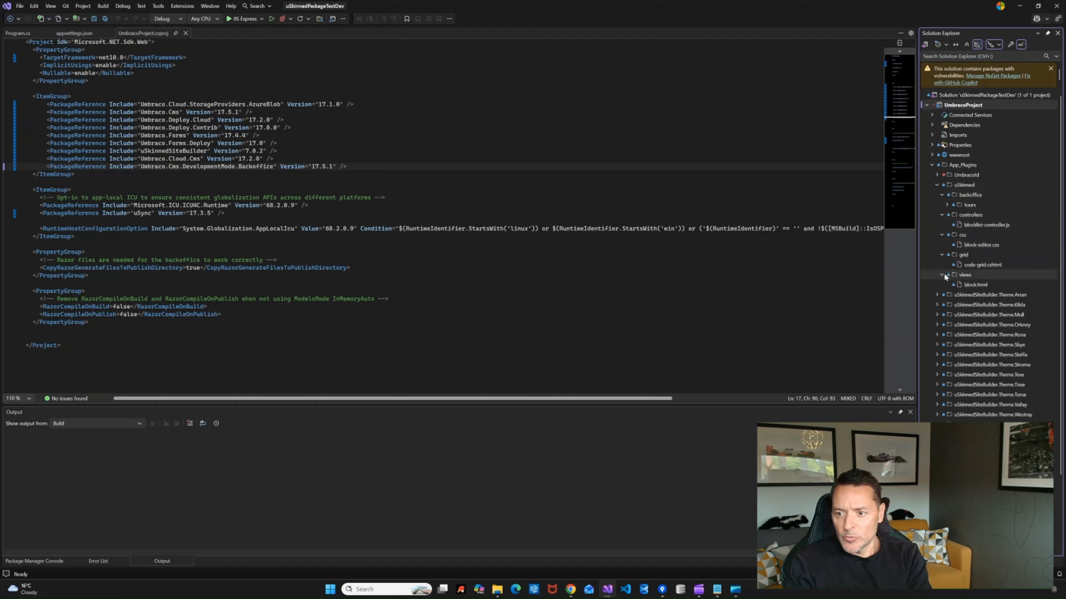
Delete the uSkinned folder from App_Plugins
{"action": "left_click", "coordinate": [937, 185]}
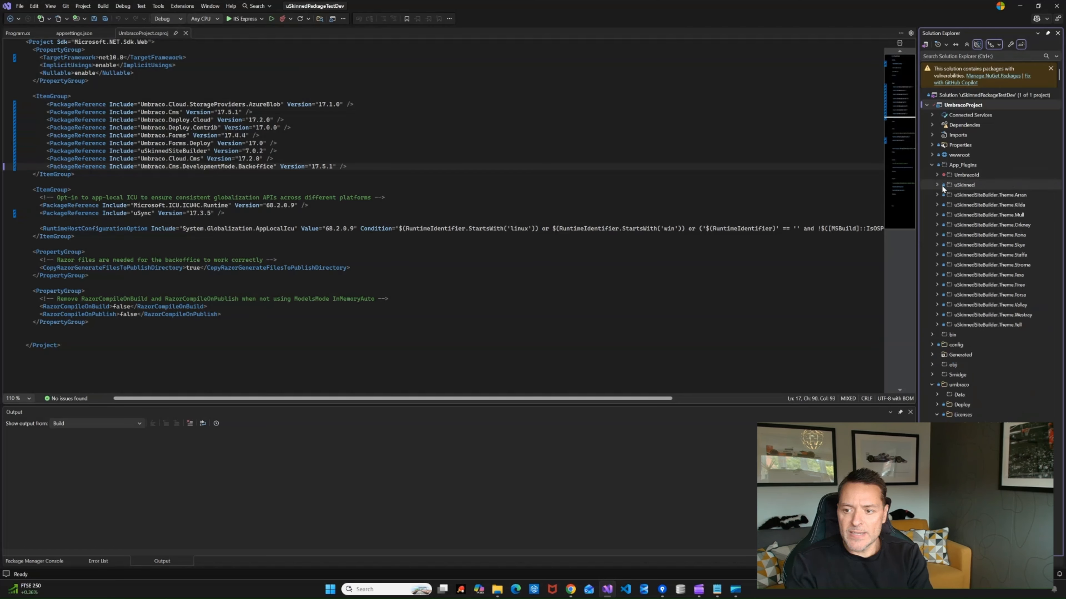
{"action": "right_click", "coordinate": [958, 183]}
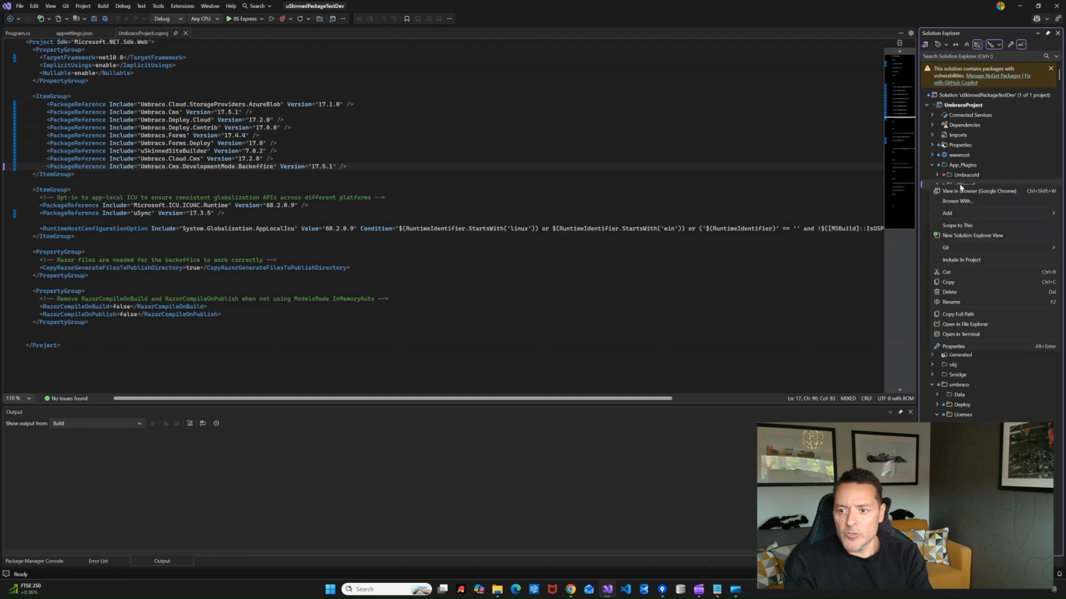
{"action": "left_click", "coordinate": [947, 292]}
{"action": "left_click", "coordinate": [532, 320]}
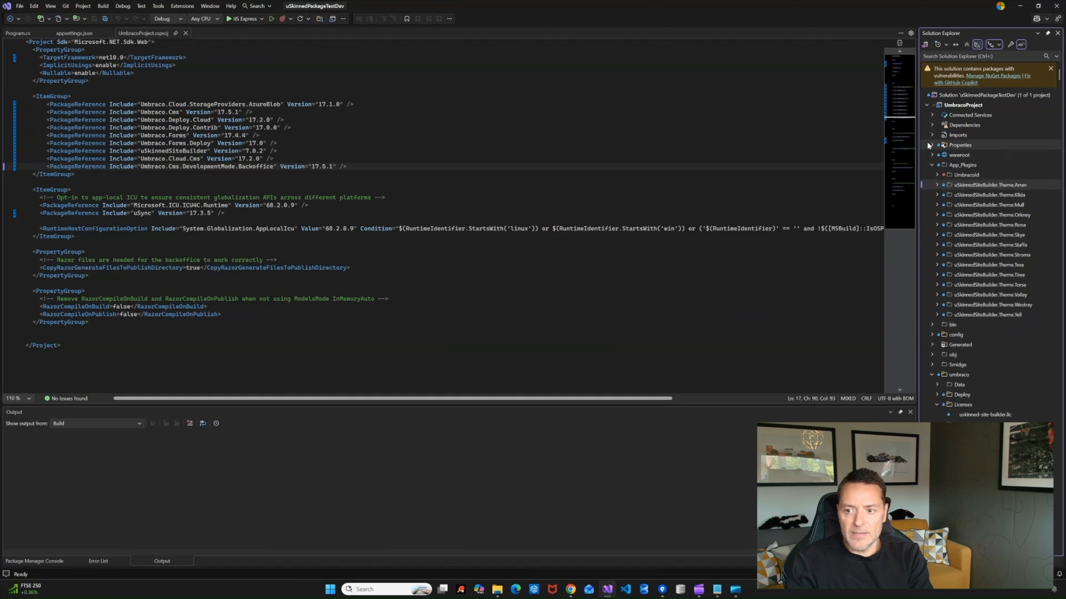
Check the contents of the uSkinnedSiteBuilder.Theme.Arran folder in App_Plugins and collapse the umbraco folder
{"action": "left_click", "coordinate": [937, 185]}
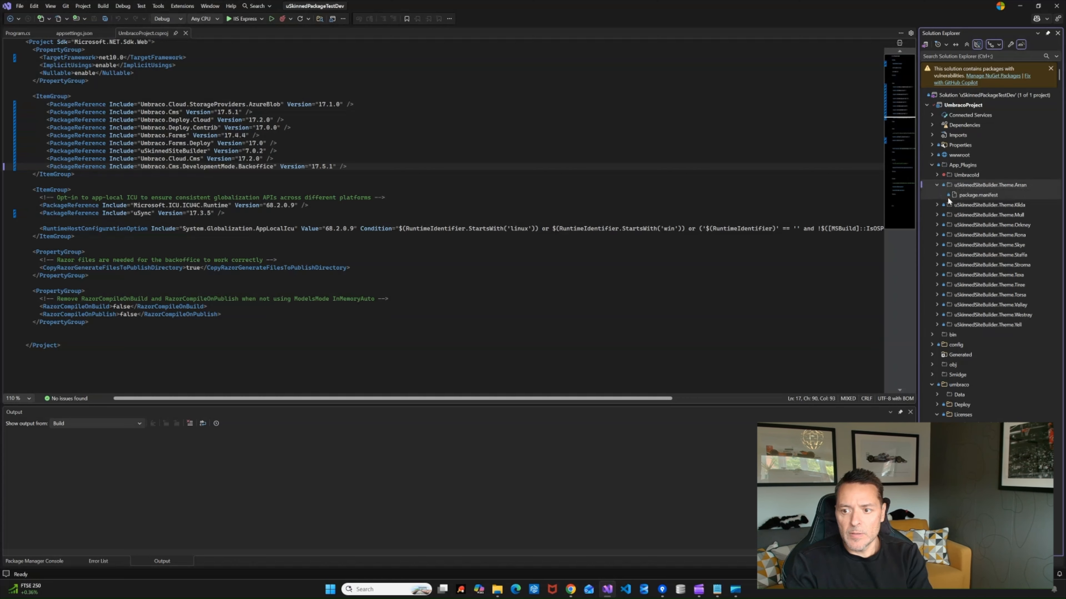
{"action": "left_click", "coordinate": [939, 185]}
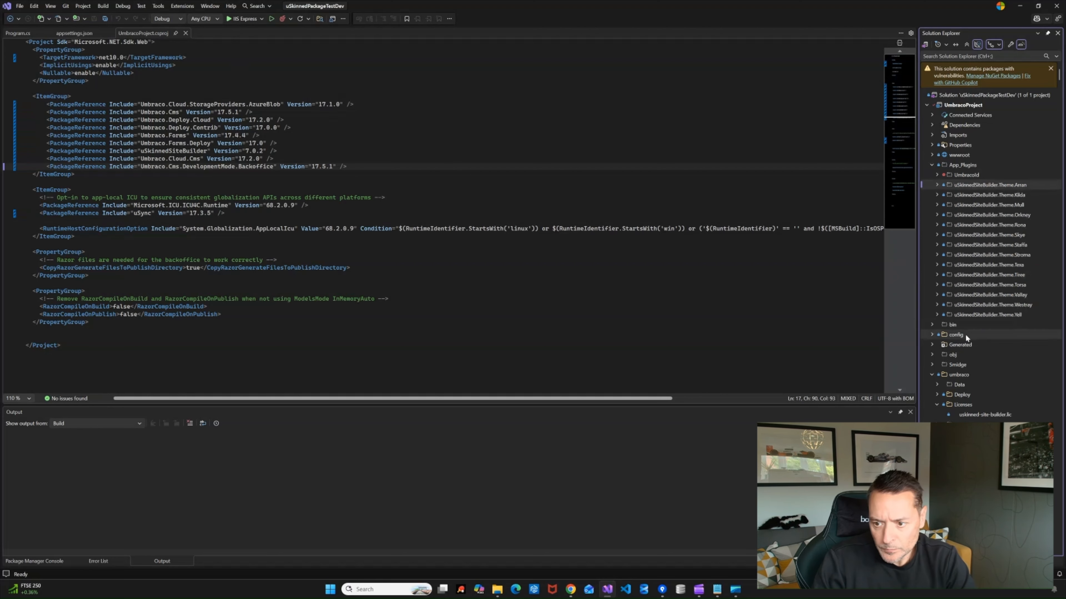
{"action": "left_click", "coordinate": [931, 375]}
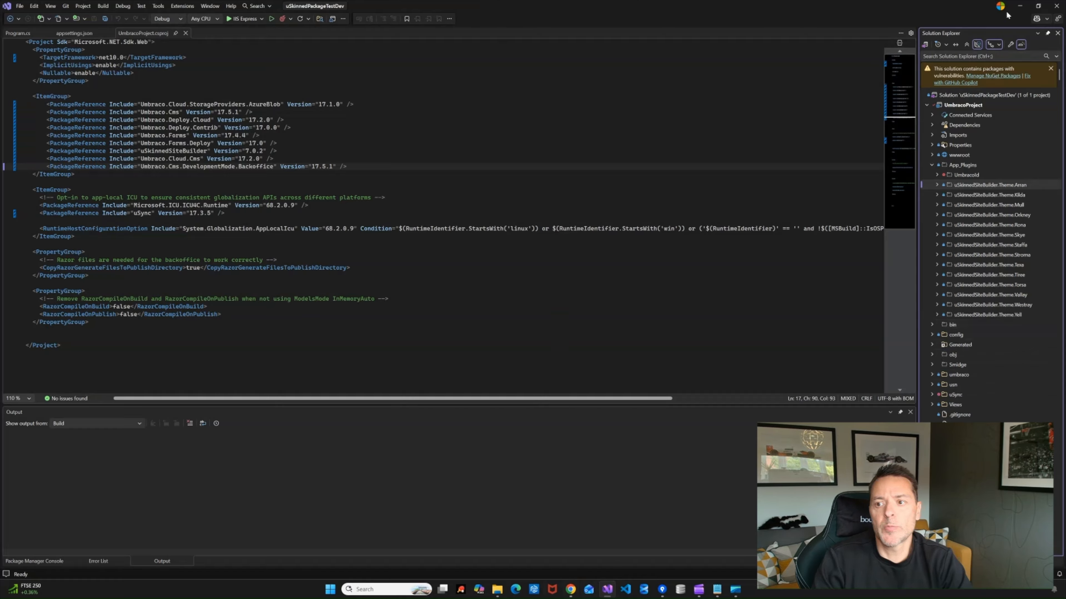
Switch to Sourcetree, stage all uncommitted changes of the project repository and open the commit form
{"action": "left_click", "coordinate": [662, 590]}
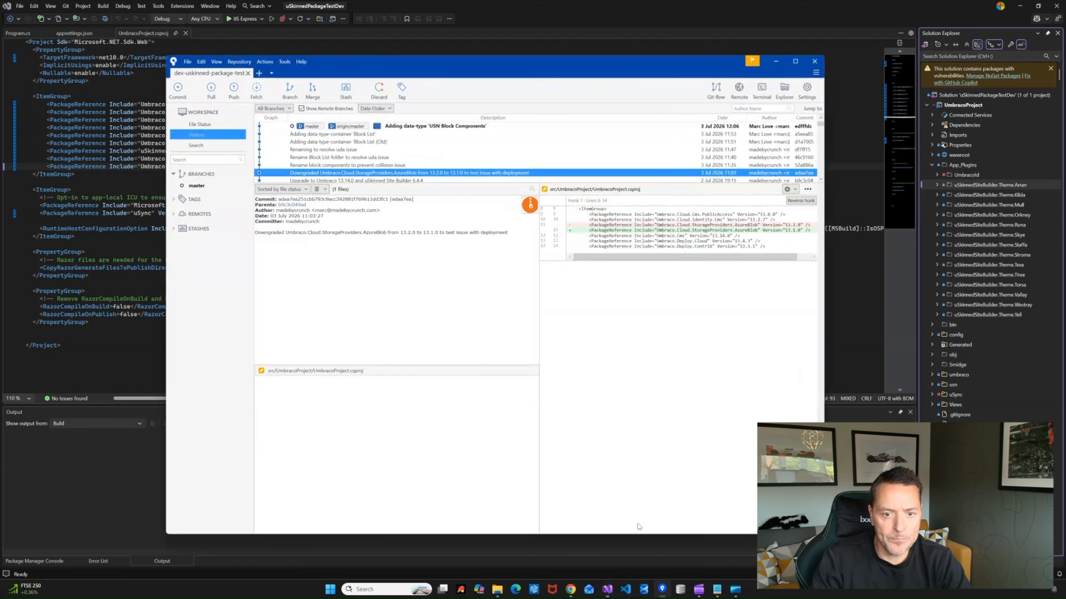
{"action": "left_click", "coordinate": [316, 126]}
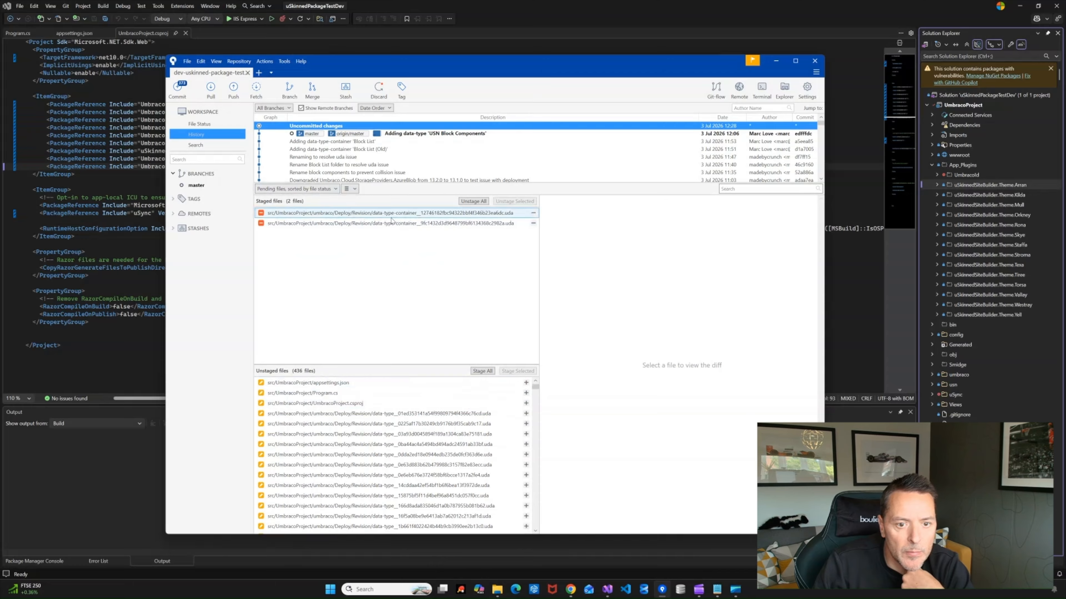
{"action": "left_click", "coordinate": [479, 372]}
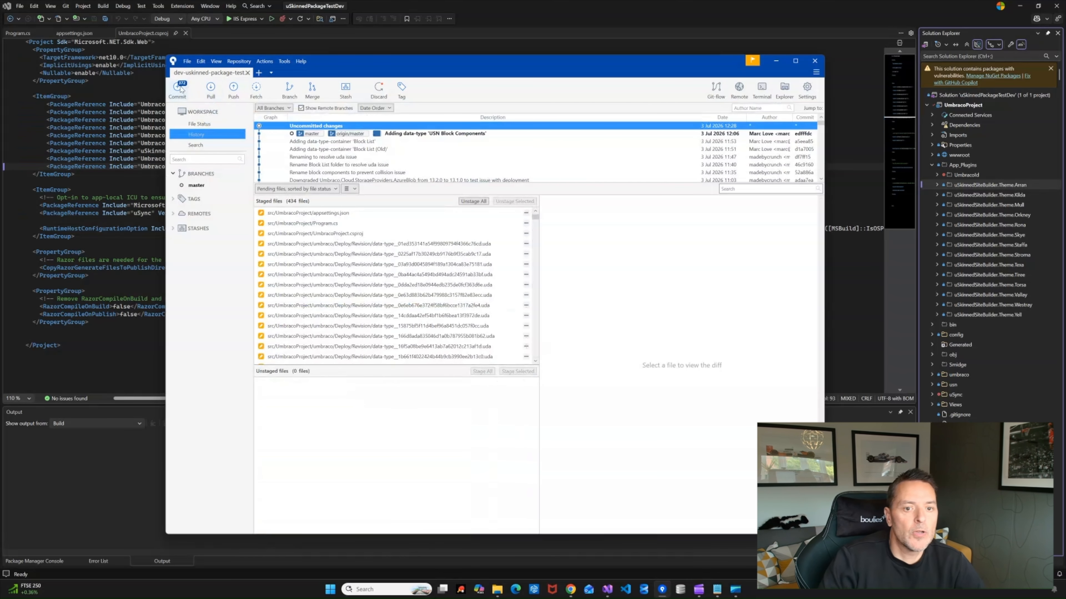
{"action": "left_click", "coordinate": [179, 90]}
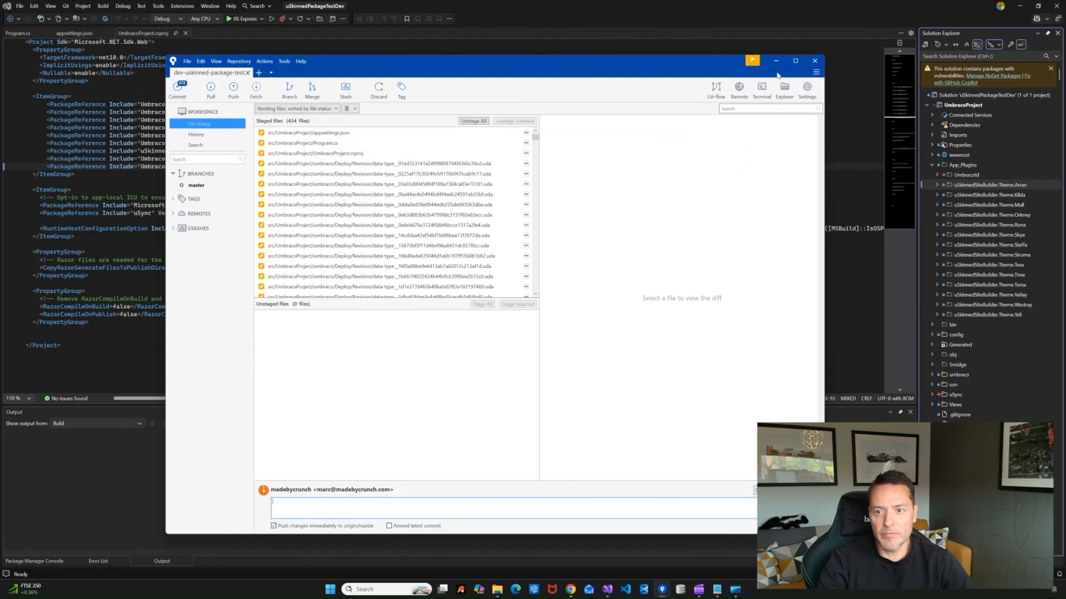
Return to the Umbraco Cloud project in the browser and examine the Development environment's options and the project's Configuration entries
{"action": "left_click", "coordinate": [776, 62]}
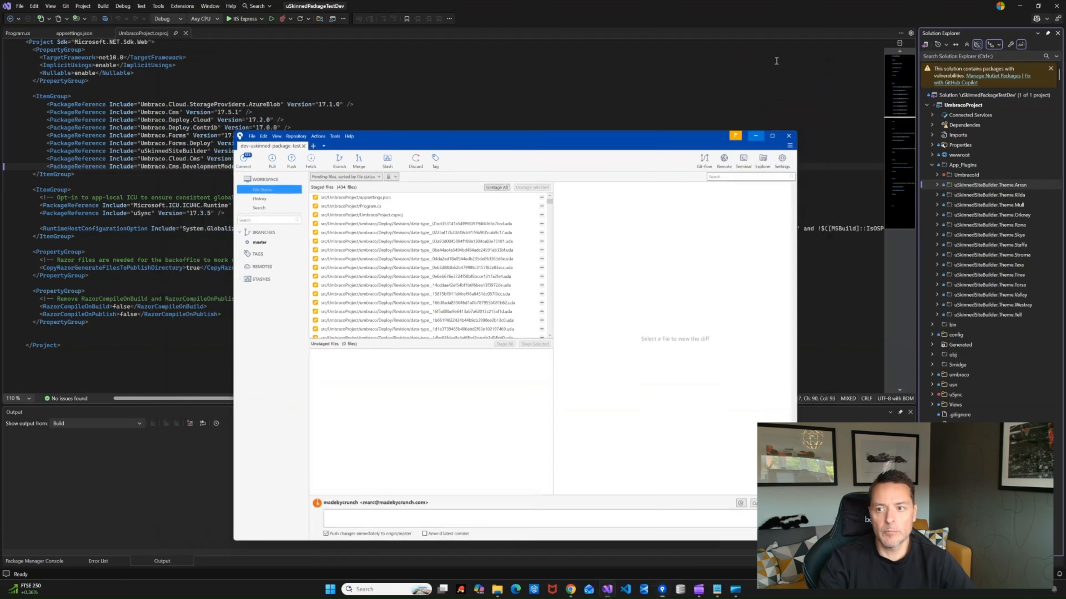
{"action": "left_click", "coordinate": [1022, 8]}
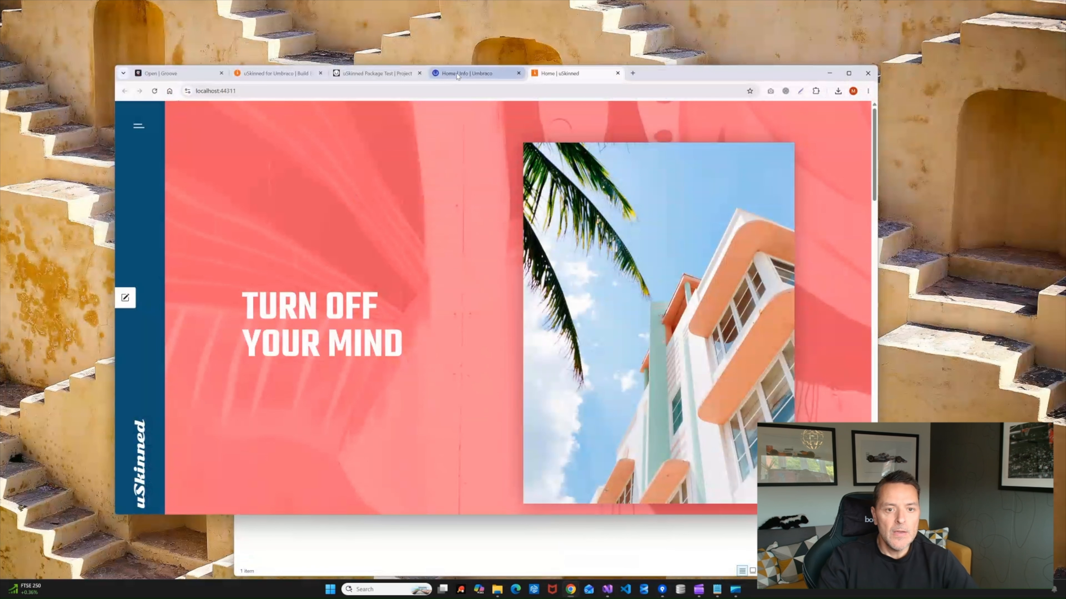
{"action": "left_click", "coordinate": [359, 76]}
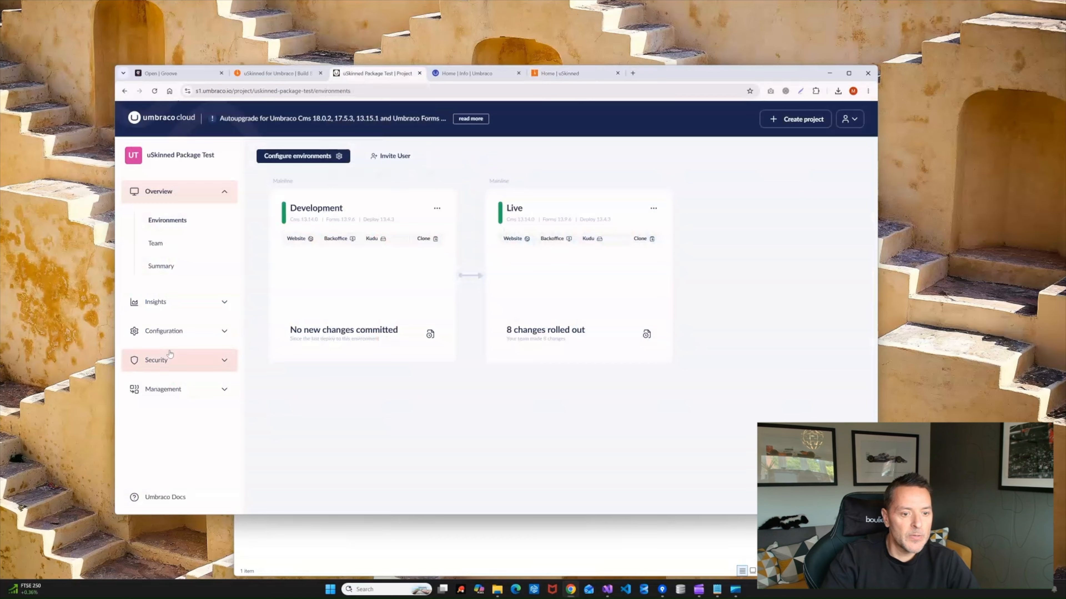
{"action": "left_click", "coordinate": [166, 332]}
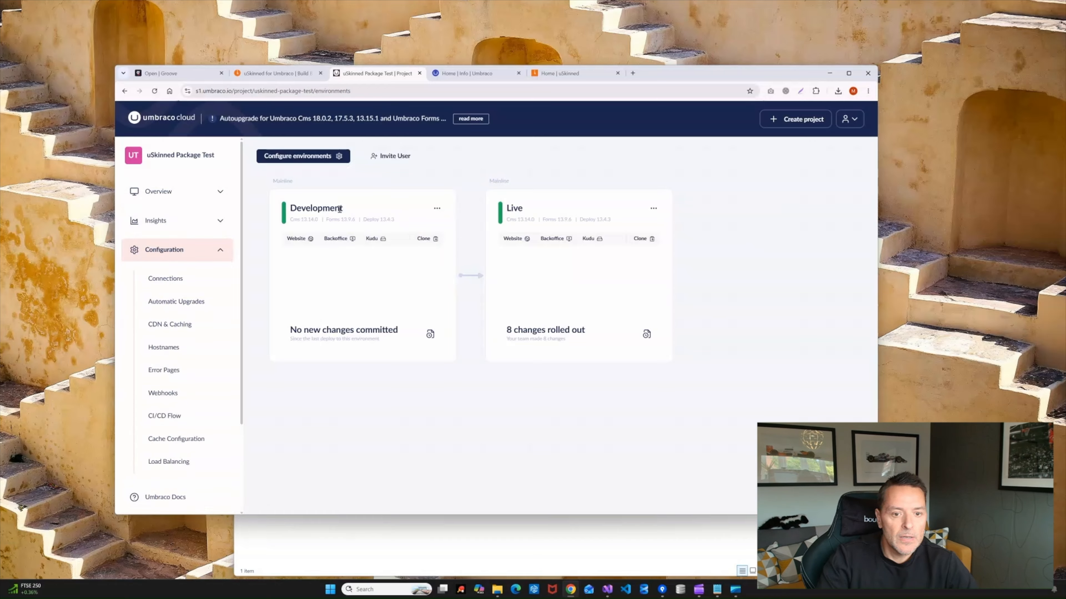
{"action": "left_click", "coordinate": [437, 209]}
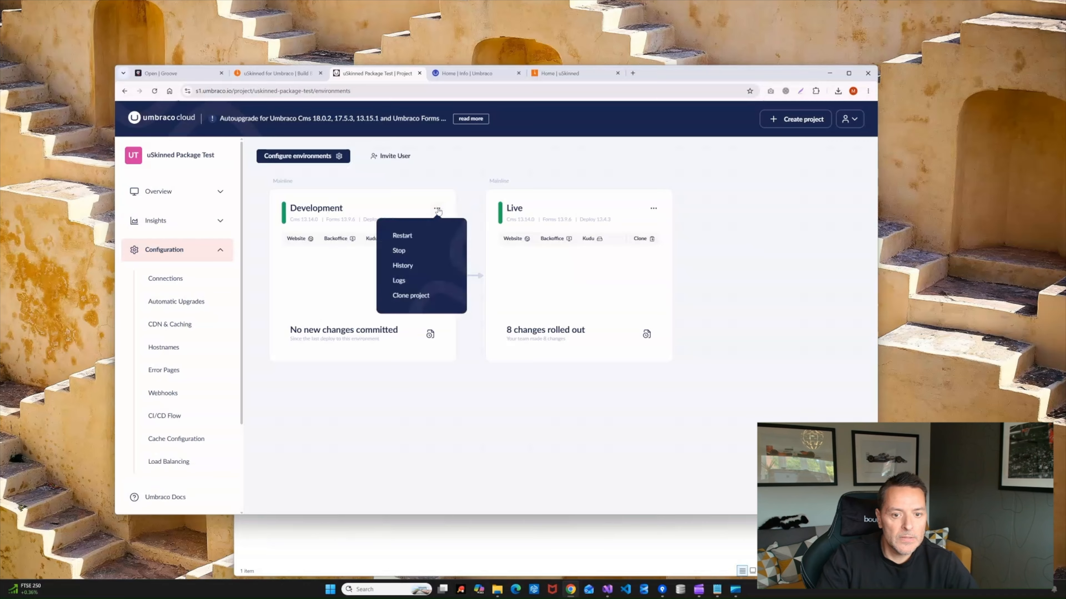
{"action": "left_click", "coordinate": [438, 212]}
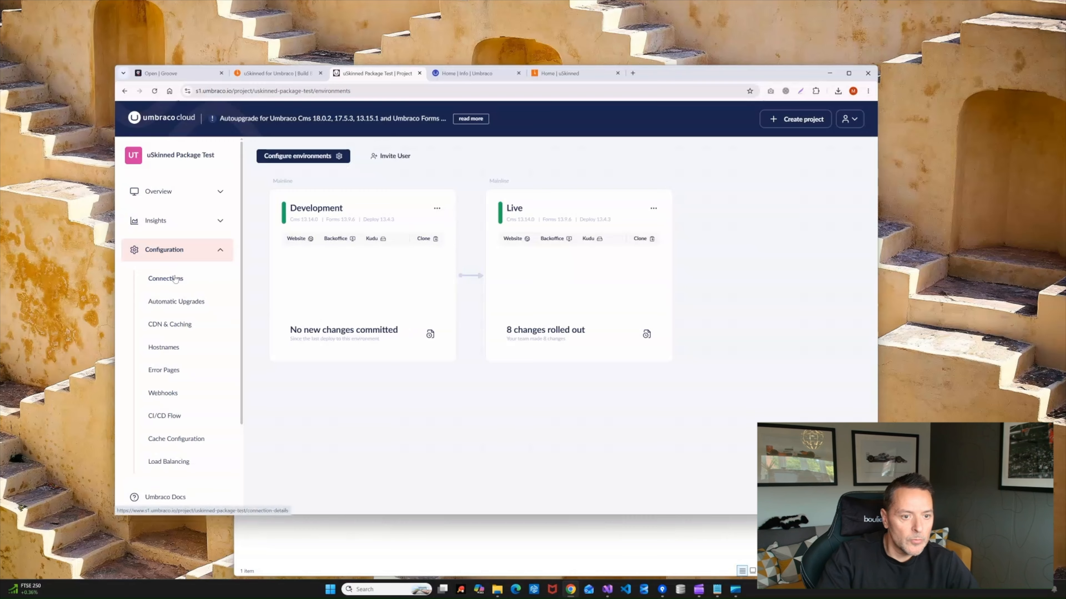
{"action": "left_click", "coordinate": [208, 196]}
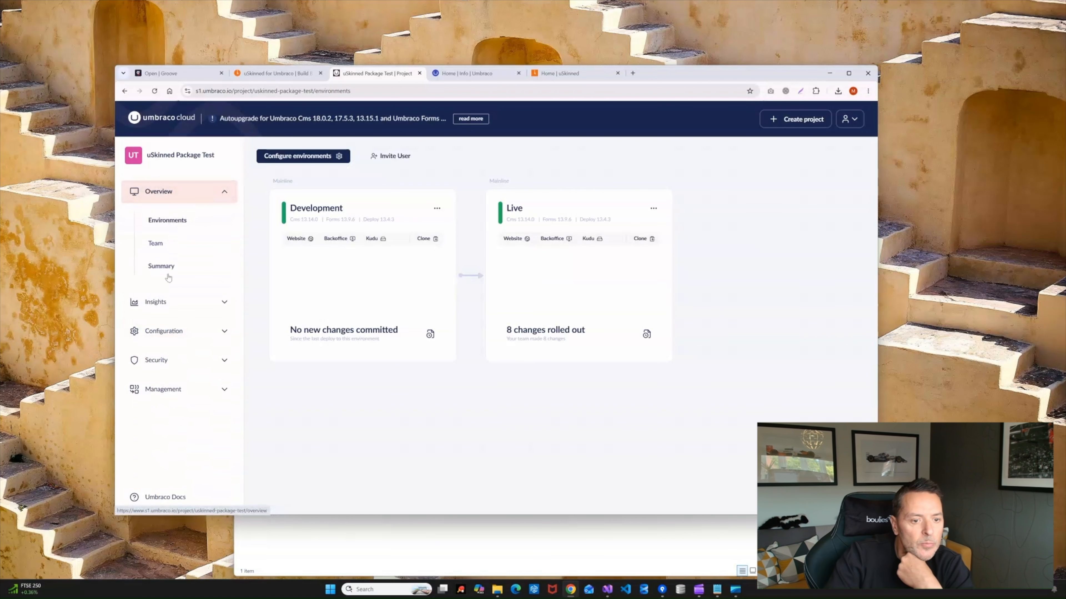
{"action": "left_click", "coordinate": [211, 301]}
{"action": "left_click", "coordinate": [210, 301]}
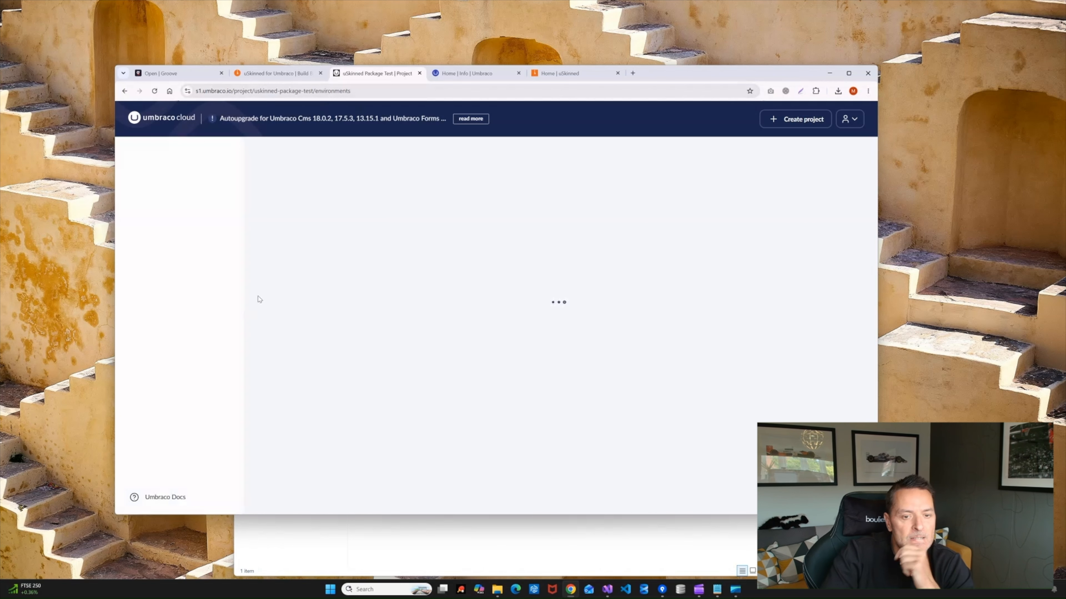
{"action": "left_click", "coordinate": [223, 332]}
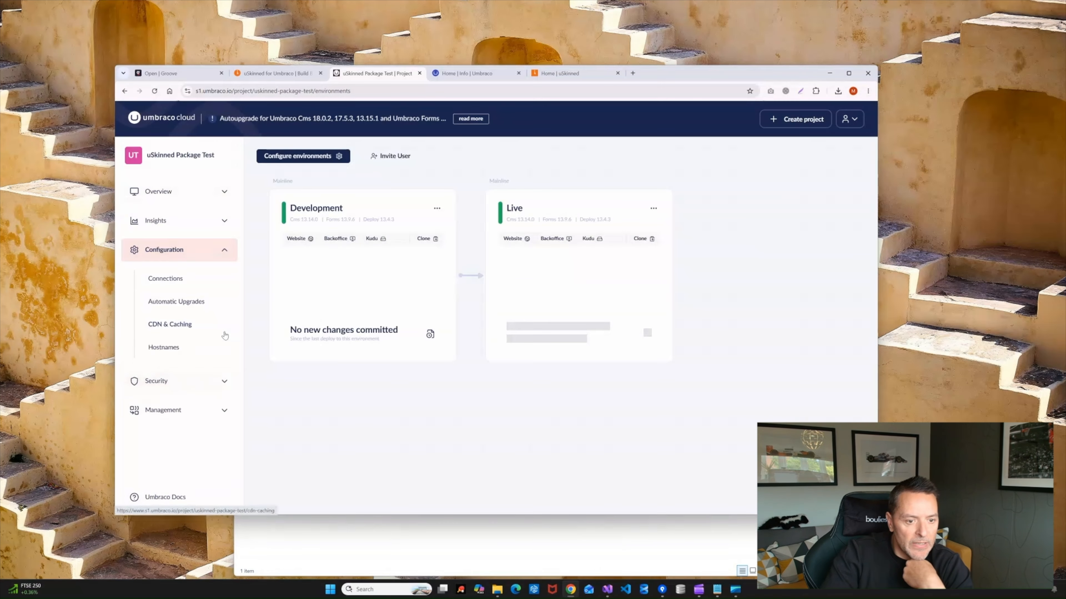
{"action": "scroll", "coordinate": [200, 336], "scroll_direction": "down", "scroll_amount": 3}
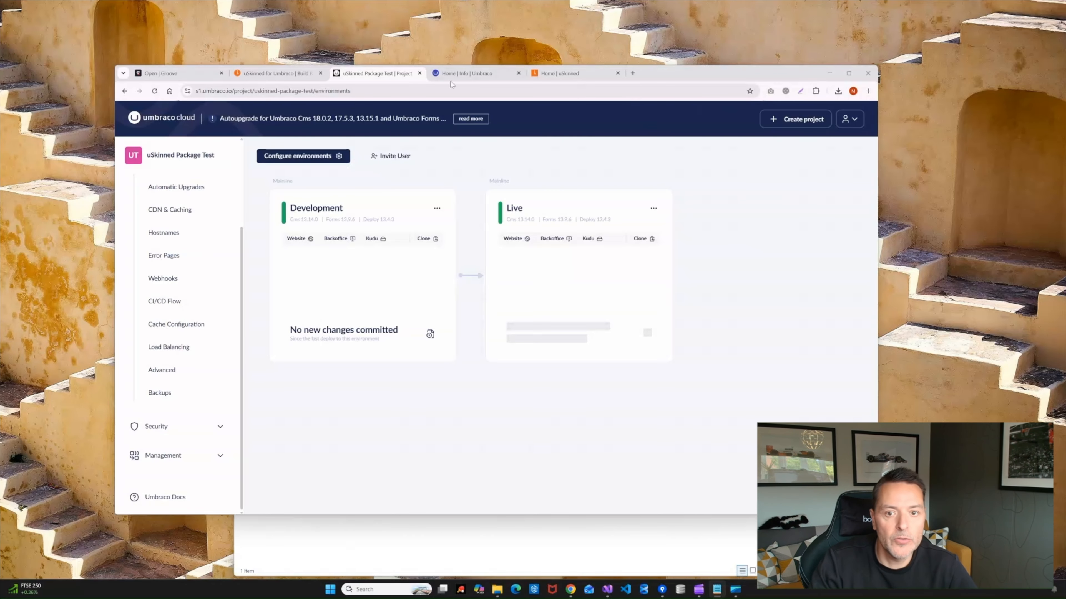
Open Umbraco's Major Upgrades documentation in a new browser tab and read from the start through Step 1: Enable .NET
{"action": "left_click", "coordinate": [633, 73]}
{"action": "type", "text": "https://docs.umbraco.com/umbraco-cloud/optimize-and-maintain-your-site/manage-product-upgrades/product-upgrades/major-upgrades"}
{"action": "key", "text": "Return"}
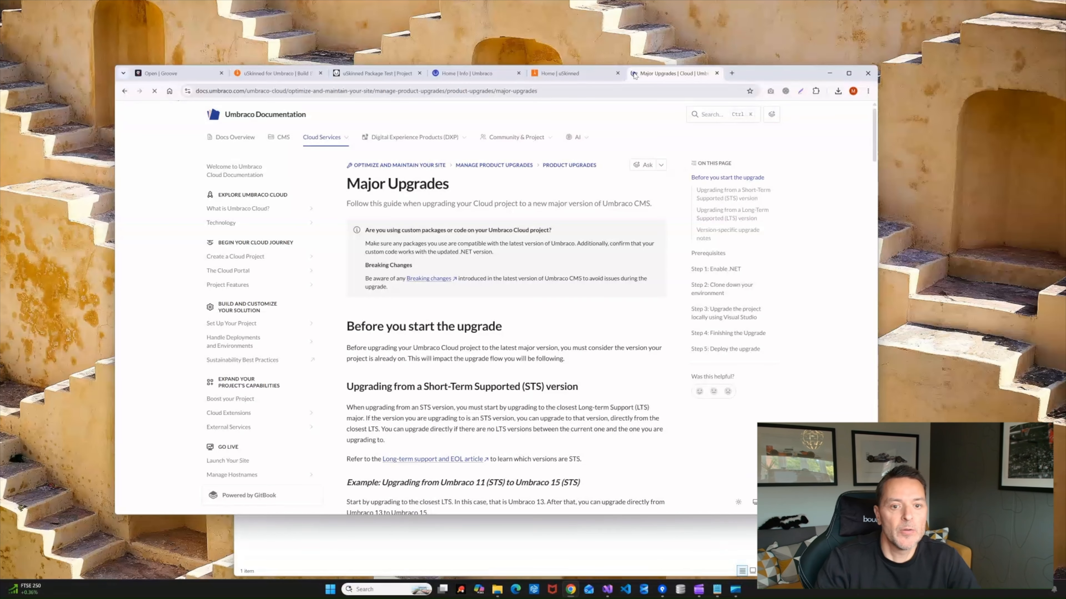
{"action": "scroll", "coordinate": [542, 335], "scroll_direction": "down", "scroll_amount": 5}
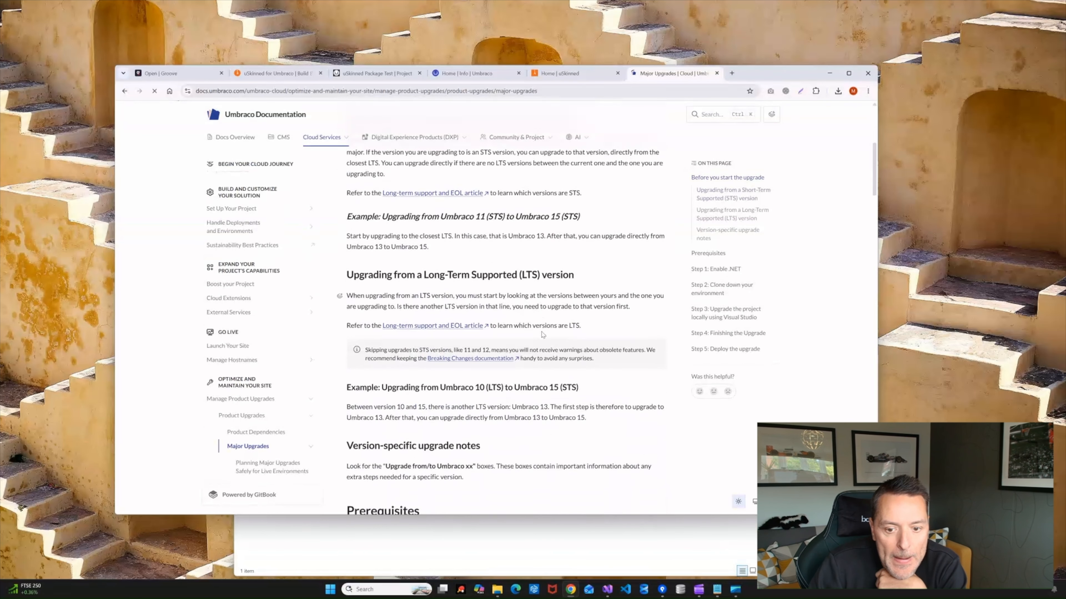
{"action": "scroll", "coordinate": [542, 335], "scroll_direction": "down", "scroll_amount": 1}
{"action": "left_click_drag", "start_coordinate": [428, 321], "coordinate": [430, 321]}
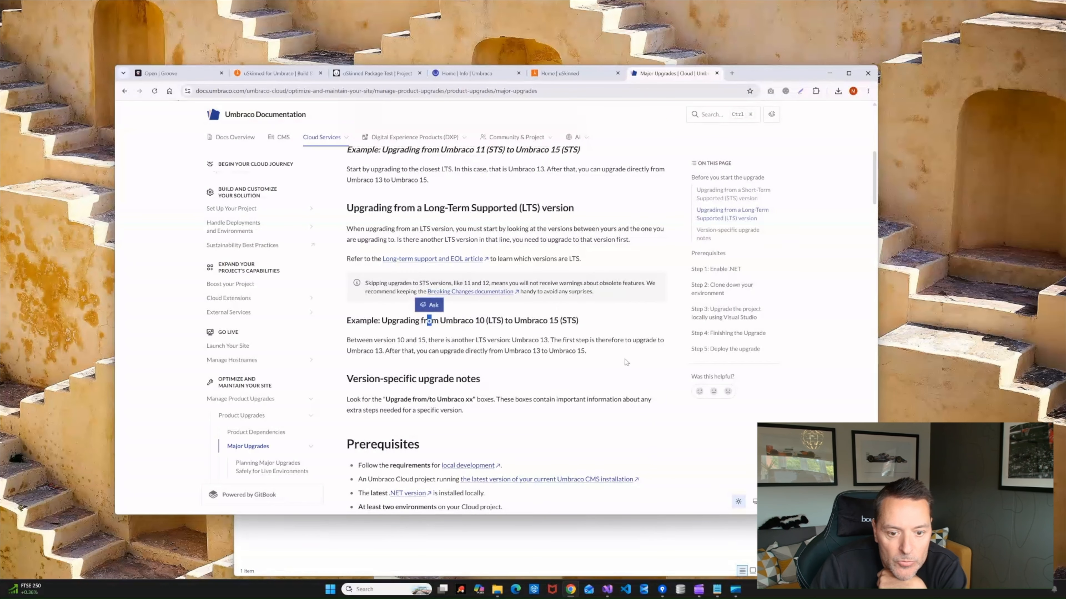
{"action": "scroll", "coordinate": [429, 320], "scroll_direction": "down", "scroll_amount": 1}
{"action": "scroll", "coordinate": [528, 306], "scroll_direction": "down", "scroll_amount": 1}
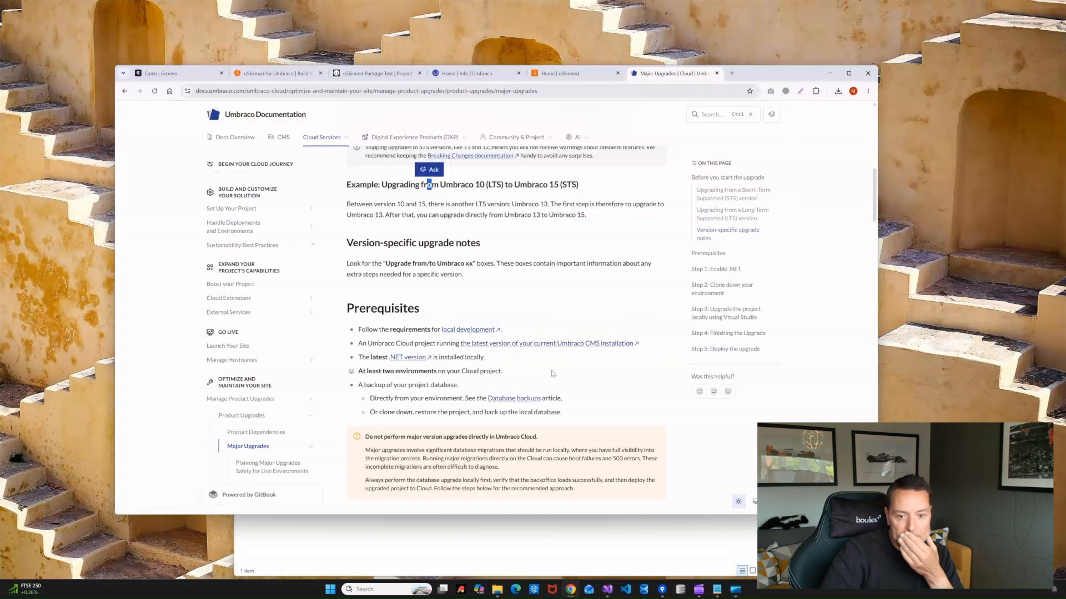
{"action": "scroll", "coordinate": [553, 373], "scroll_direction": "down", "scroll_amount": 1}
{"action": "scroll", "coordinate": [541, 365], "scroll_direction": "down", "scroll_amount": 1}
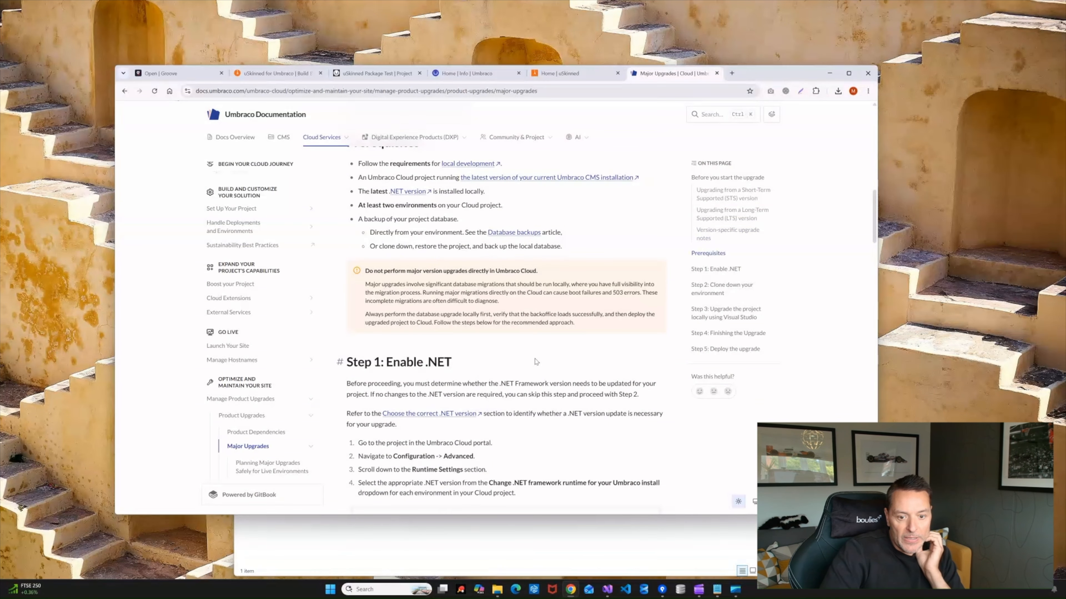
{"action": "scroll", "coordinate": [536, 362], "scroll_direction": "down", "scroll_amount": 2}
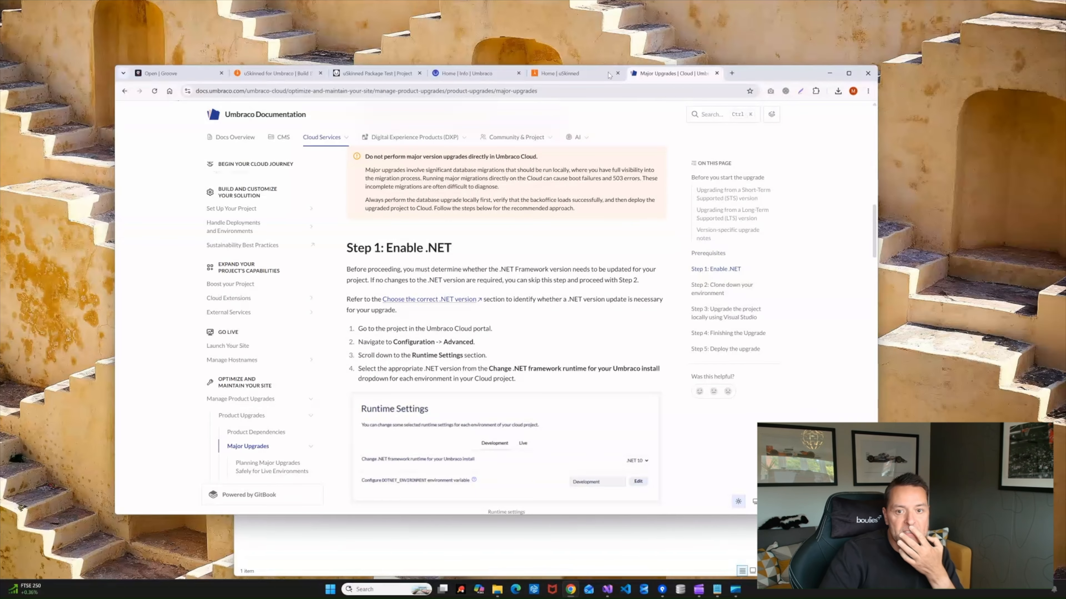
Return to the Umbraco Cloud project and change the Development environment's .NET framework runtime to .NET 10 in the Advanced configuration, confirming the restart
{"action": "left_click", "coordinate": [376, 73]}
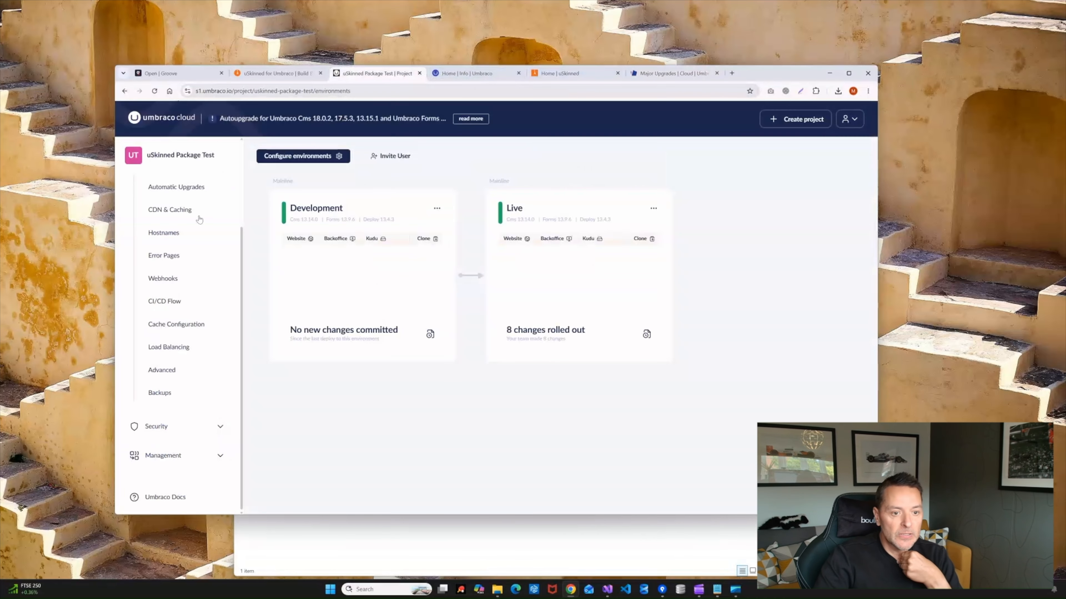
{"action": "left_click", "coordinate": [160, 371]}
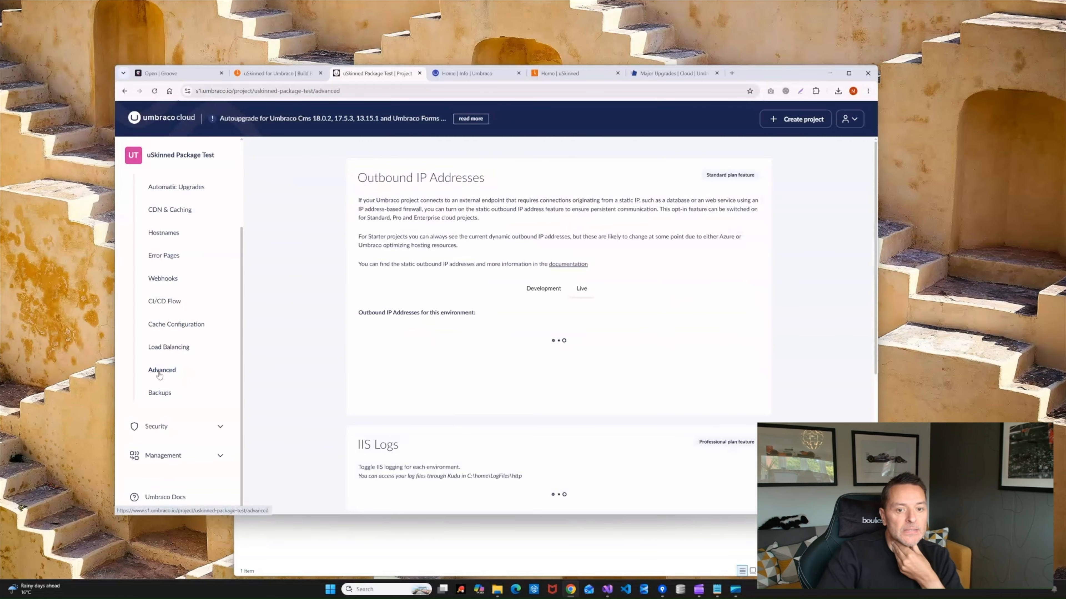
{"action": "scroll", "coordinate": [525, 308], "scroll_direction": "down", "scroll_amount": 1}
{"action": "scroll", "coordinate": [525, 309], "scroll_direction": "down", "scroll_amount": 7}
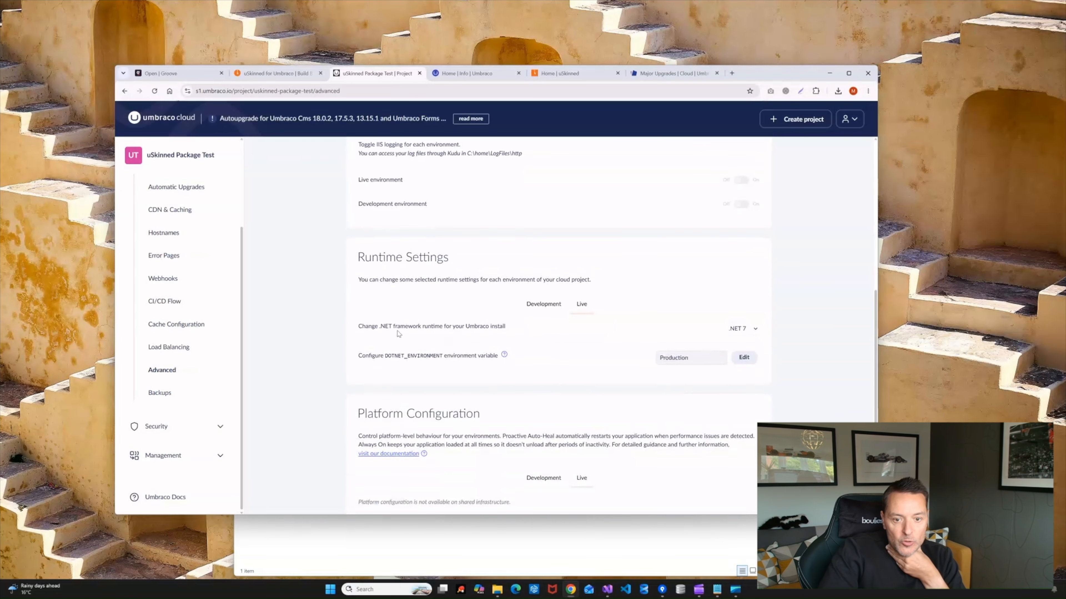
{"action": "scroll", "coordinate": [483, 326], "scroll_direction": "down", "scroll_amount": 1}
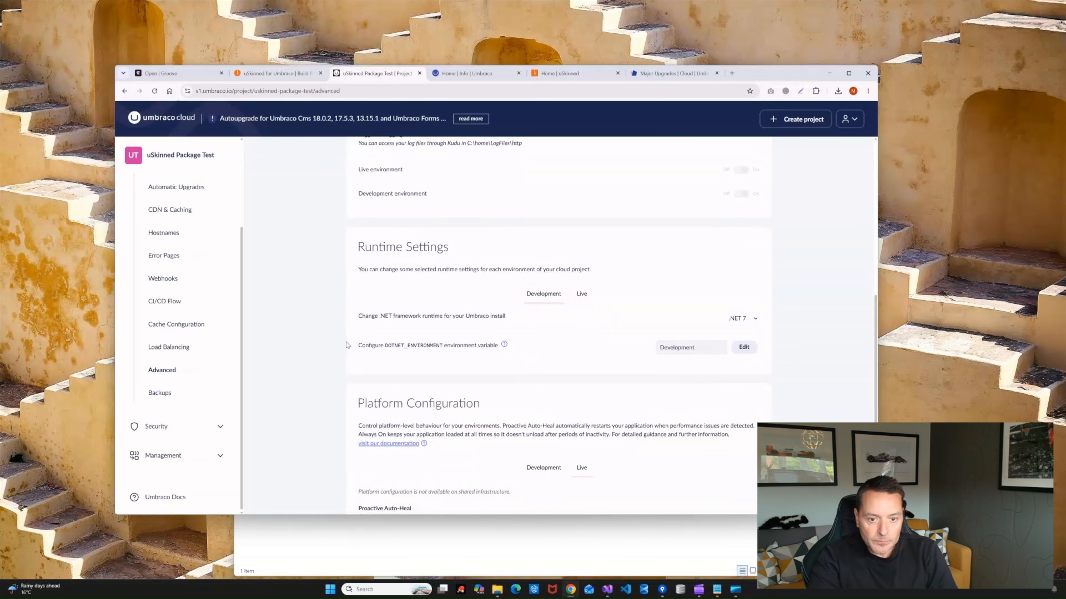
{"action": "left_click", "coordinate": [739, 319]}
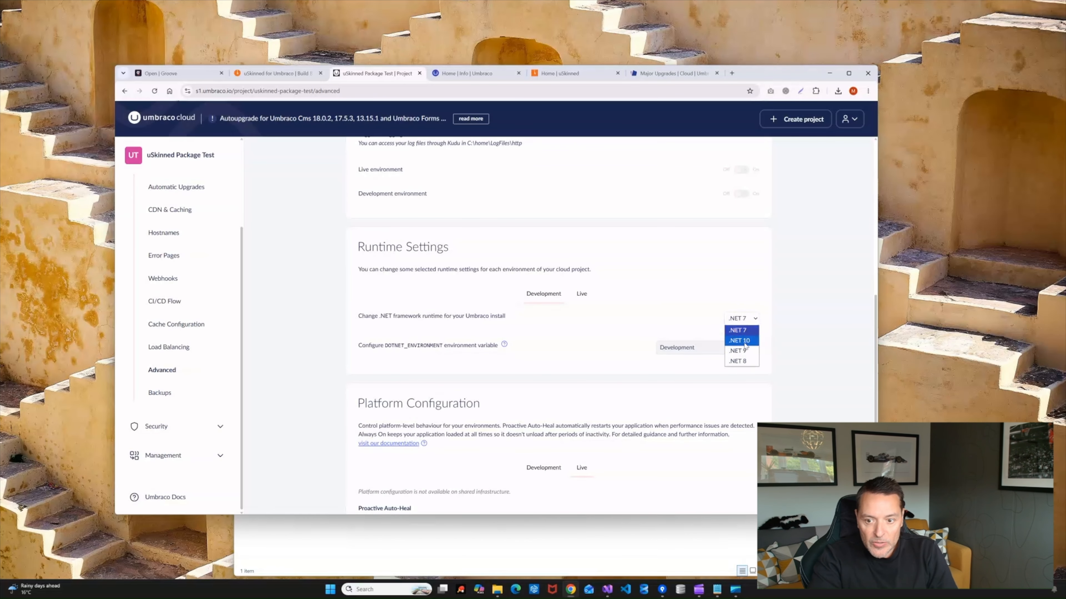
{"action": "left_click", "coordinate": [741, 344]}
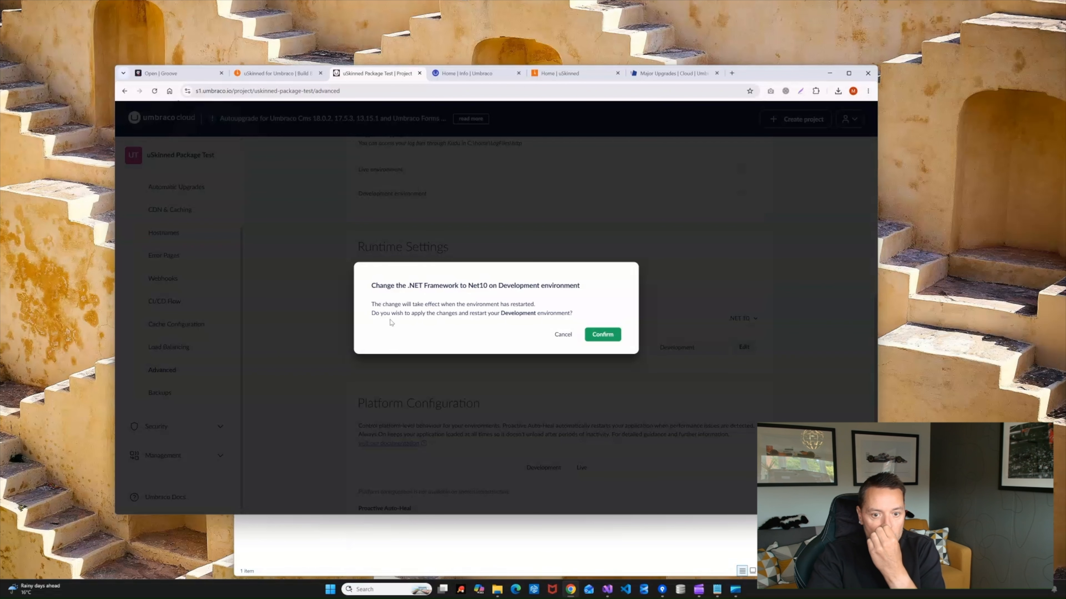
{"action": "left_click", "coordinate": [602, 336]}
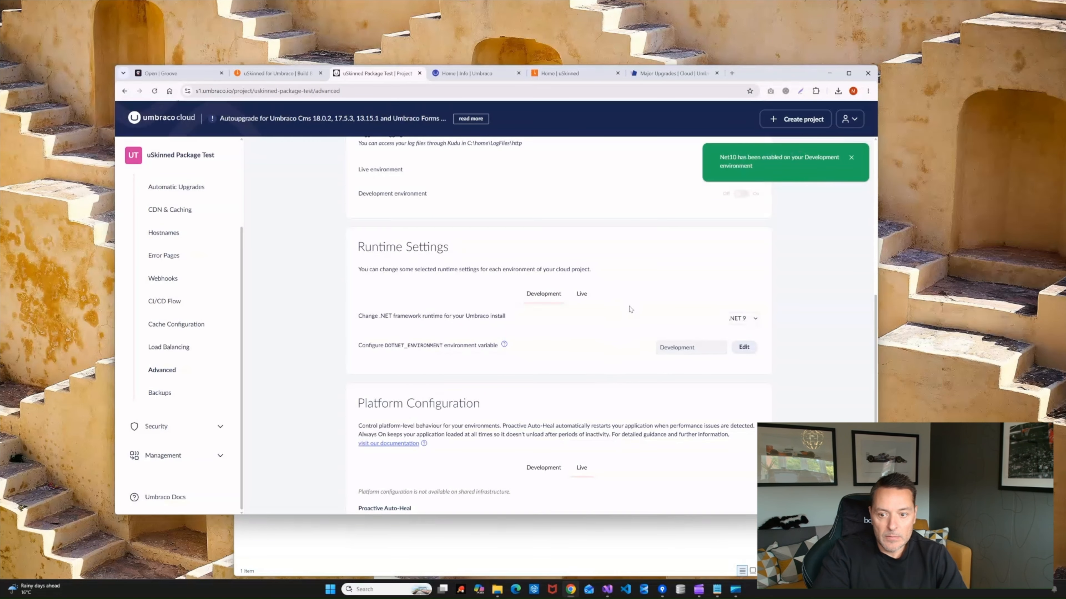
Select .NET 10 again as the Development environment's runtime, confirm the restart and dismiss the notification
{"action": "left_click", "coordinate": [743, 319]}
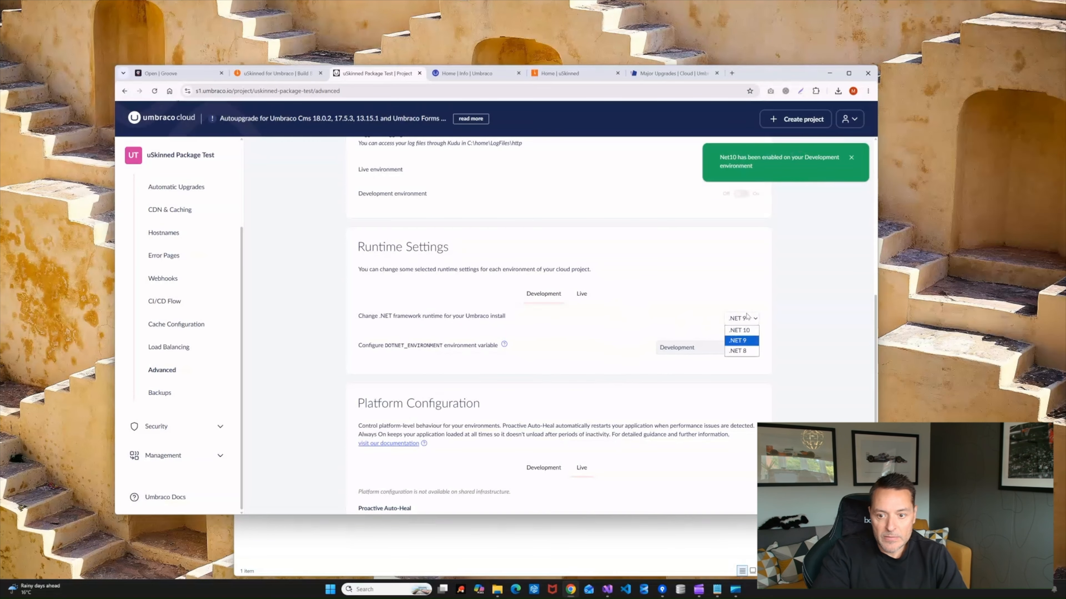
{"action": "left_click", "coordinate": [743, 335]}
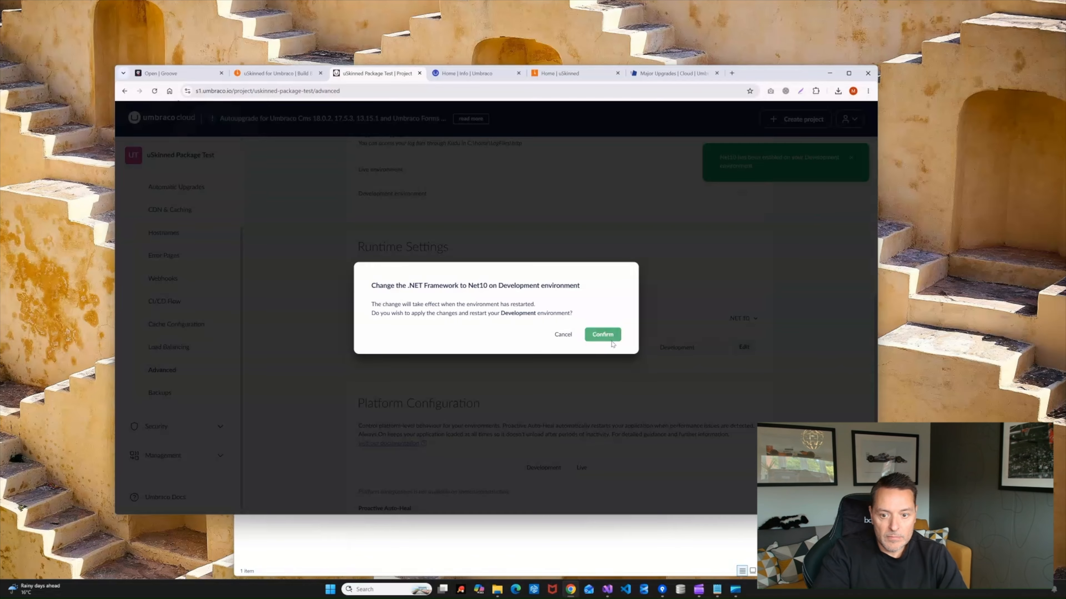
{"action": "left_click", "coordinate": [596, 334]}
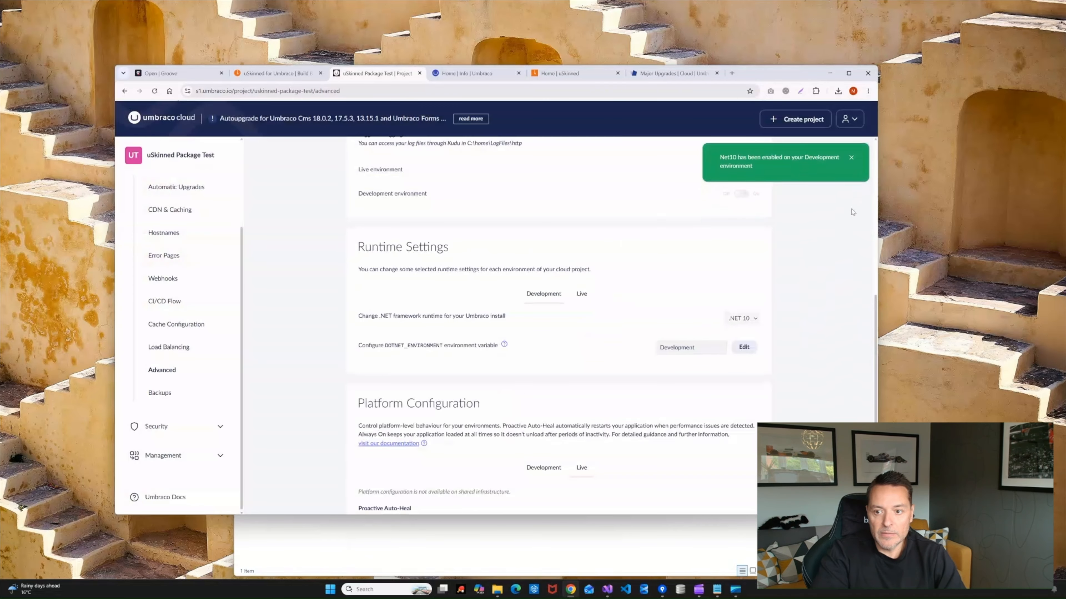
{"action": "left_click", "coordinate": [850, 158]}
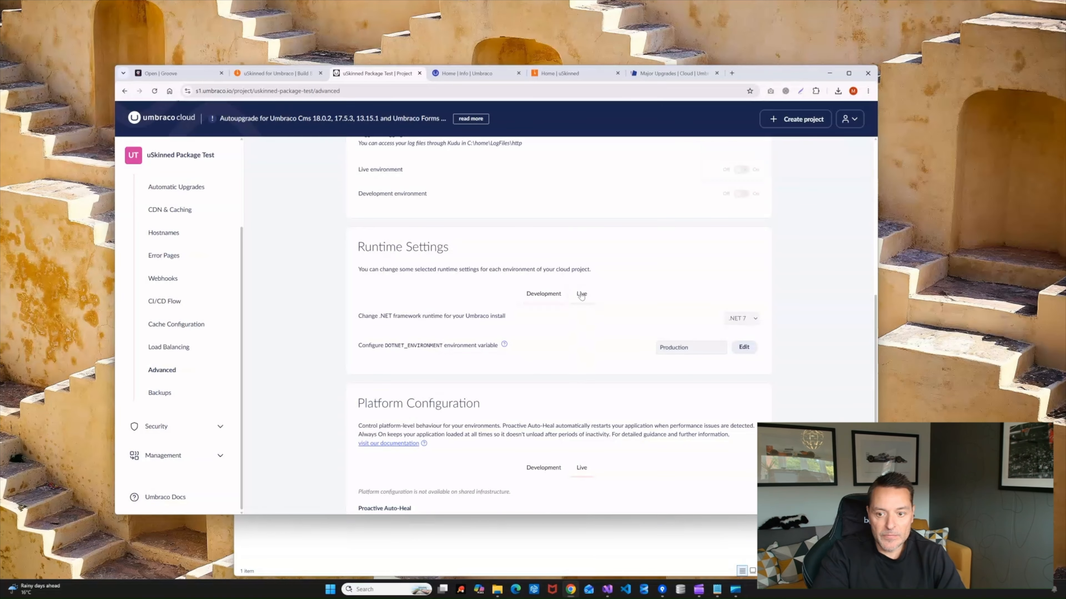
Check the Live environment's .NET framework runtime choices in Runtime Settings without changing them
{"action": "left_click", "coordinate": [754, 320]}
{"action": "left_click", "coordinate": [796, 309]}
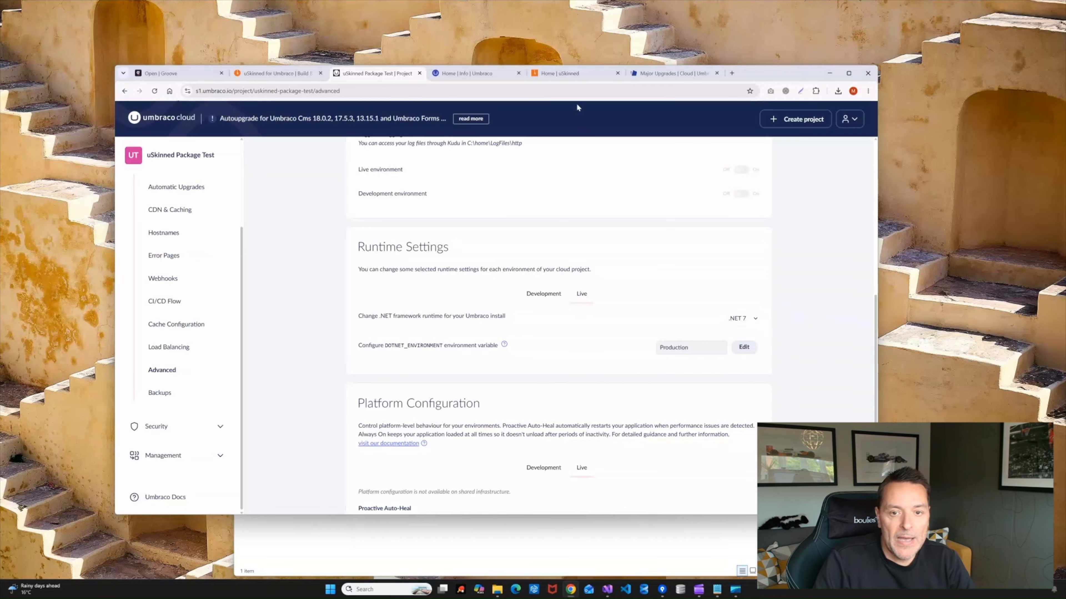
{"action": "left_click_drag", "start_coordinate": [780, 77], "coordinate": [772, 66]}
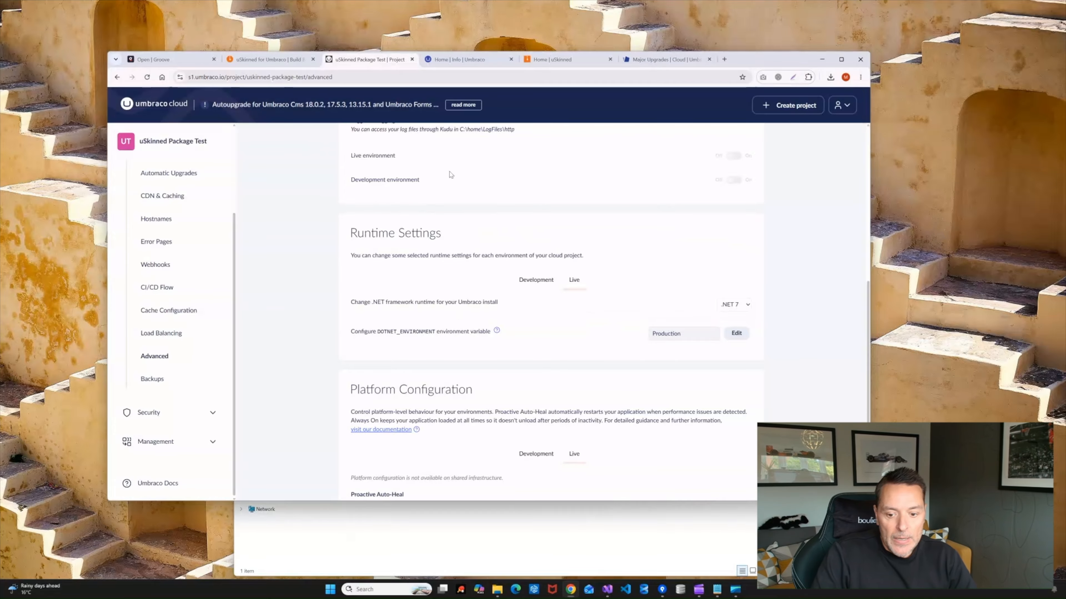
Switch to Sourcetree and enter the commit message "Upgrading to Umbraco 17.5.1 and uSkinned Site Builder 7.0.2"
{"action": "left_click", "coordinate": [662, 590]}
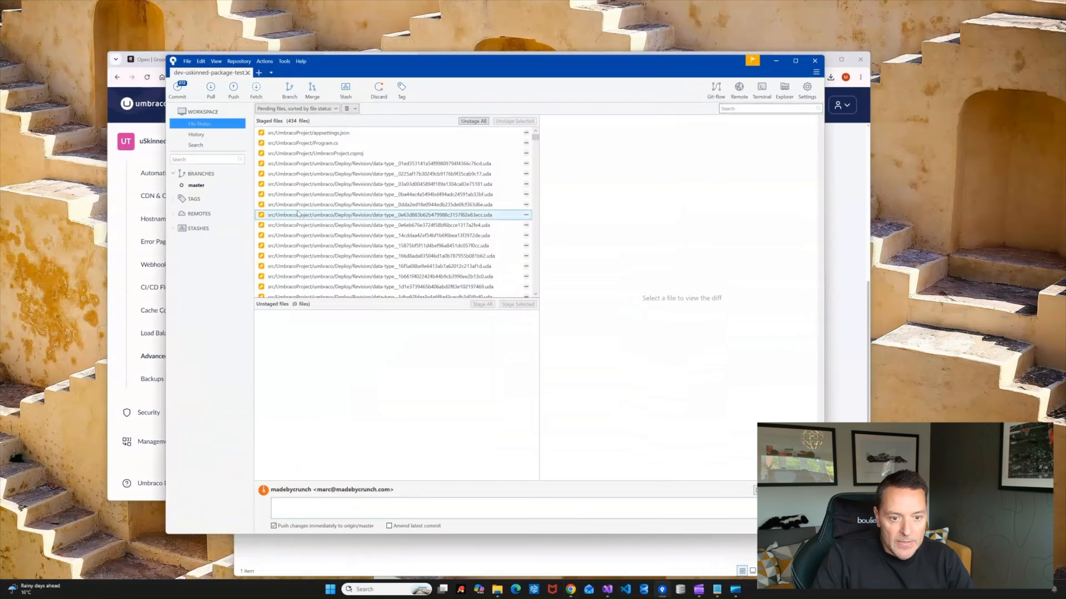
{"action": "left_click", "coordinate": [294, 502]}
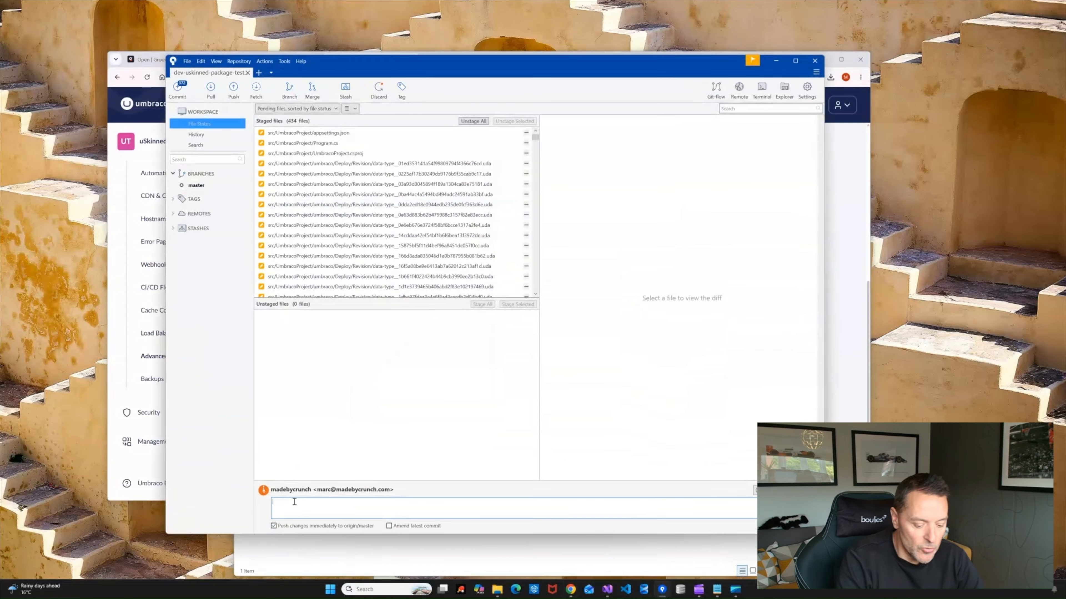
{"action": "key", "text": "Caps_Lock"}
{"action": "type", "text": "Upgrading"}
{"action": "key", "text": "BackSpace"}
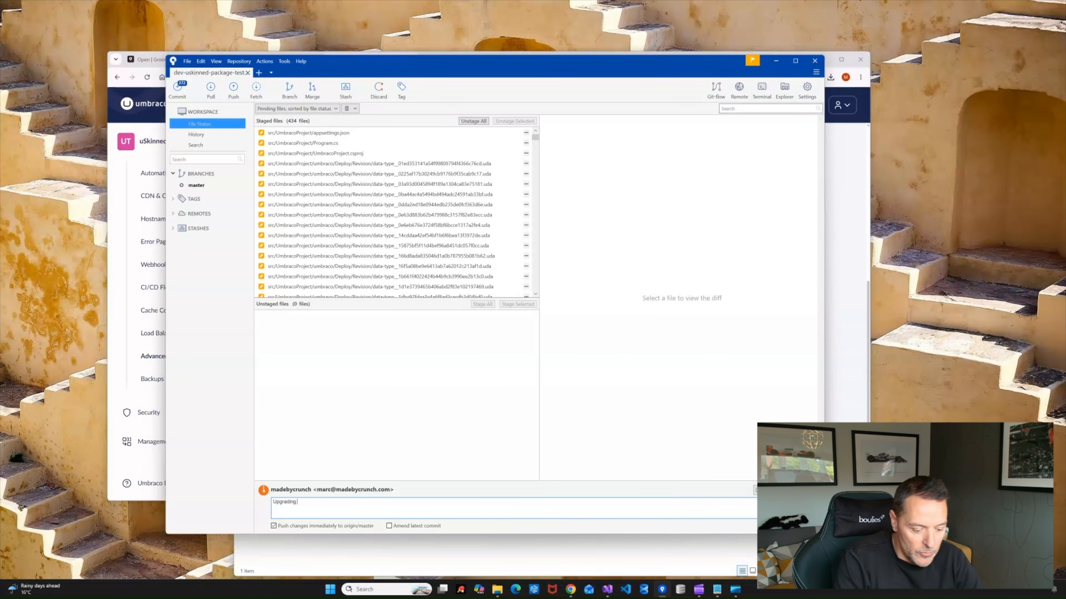
{"action": "type", "text": "to Umbrac"}
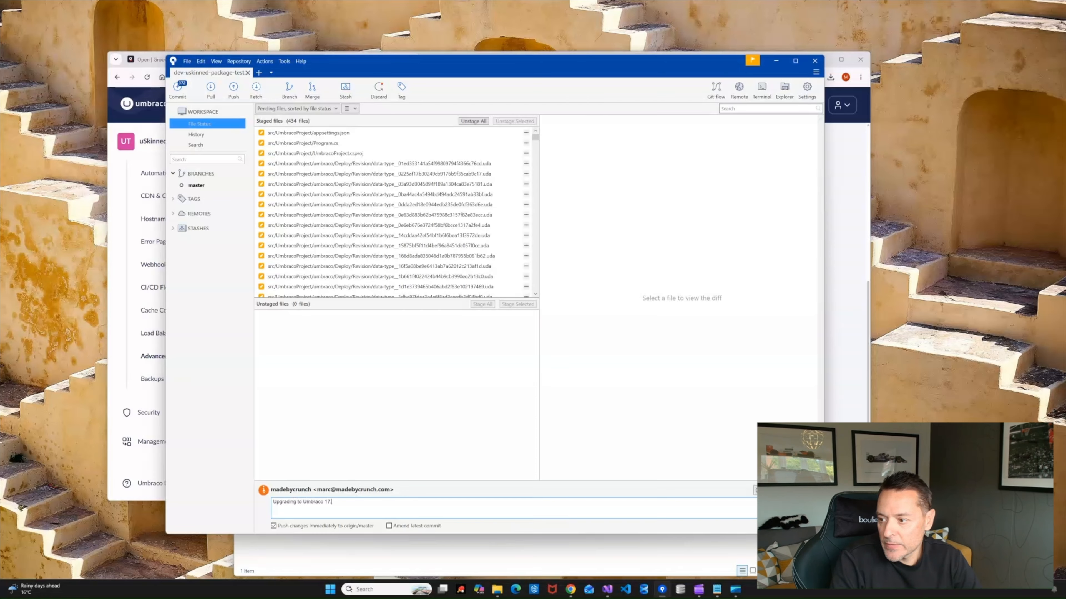
{"action": "type", "text": "o 17.5"}
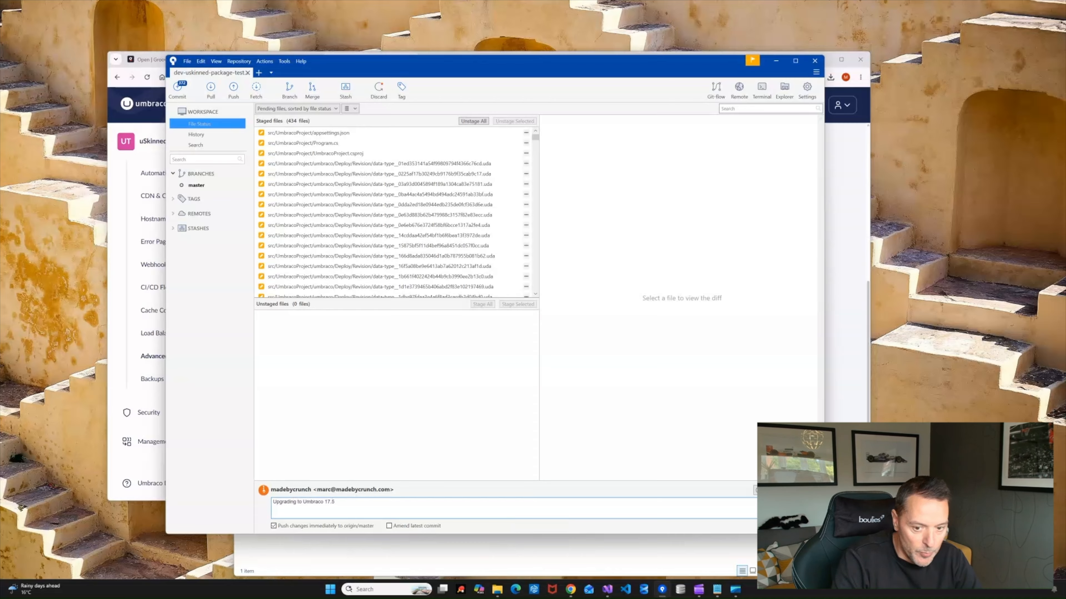
{"action": "type", "text": ".1 and u"}
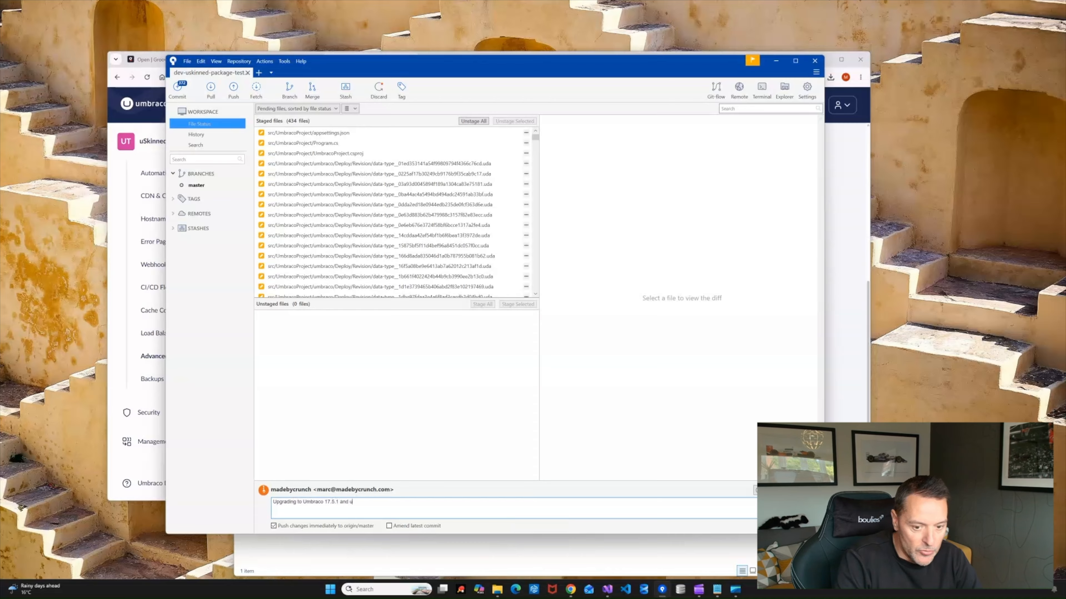
{"action": "type", "text": "Skinned Site Build"}
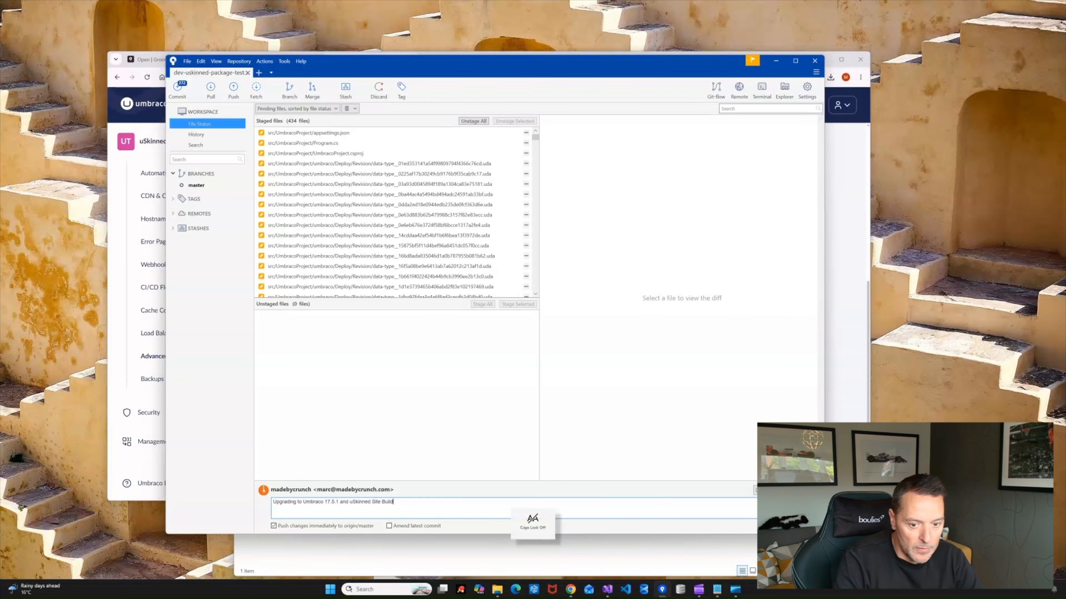
{"action": "type", "text": "er 7.0.2"}
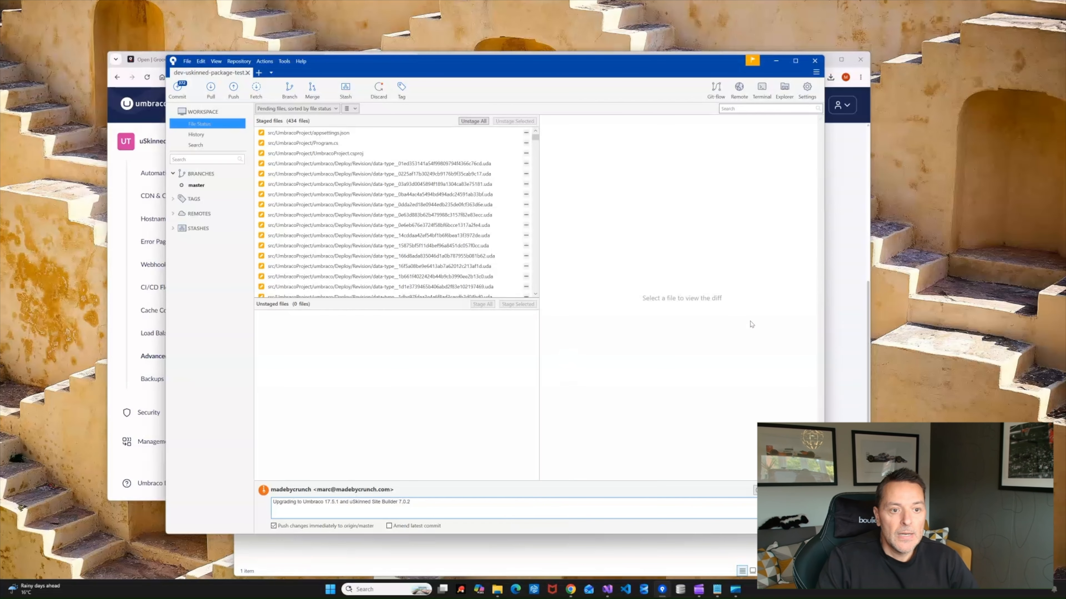
Commit the staged files with immediate push to origin/master, showing the full output, and minimize Sourcetree when done
{"action": "left_click", "coordinate": [806, 526]}
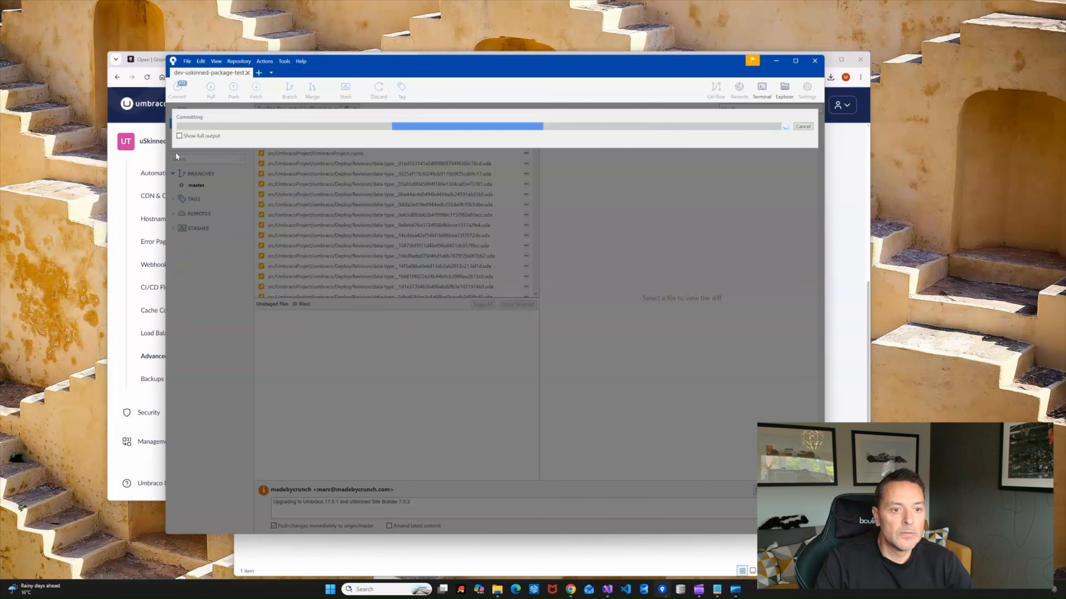
{"action": "left_click", "coordinate": [179, 136]}
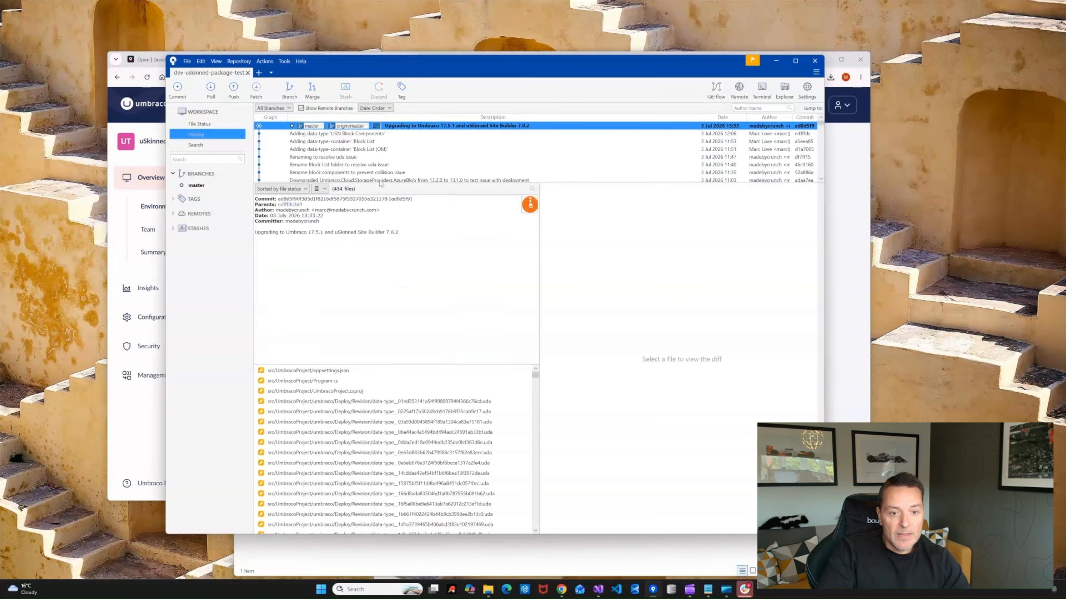
{"action": "left_click", "coordinate": [776, 61]}
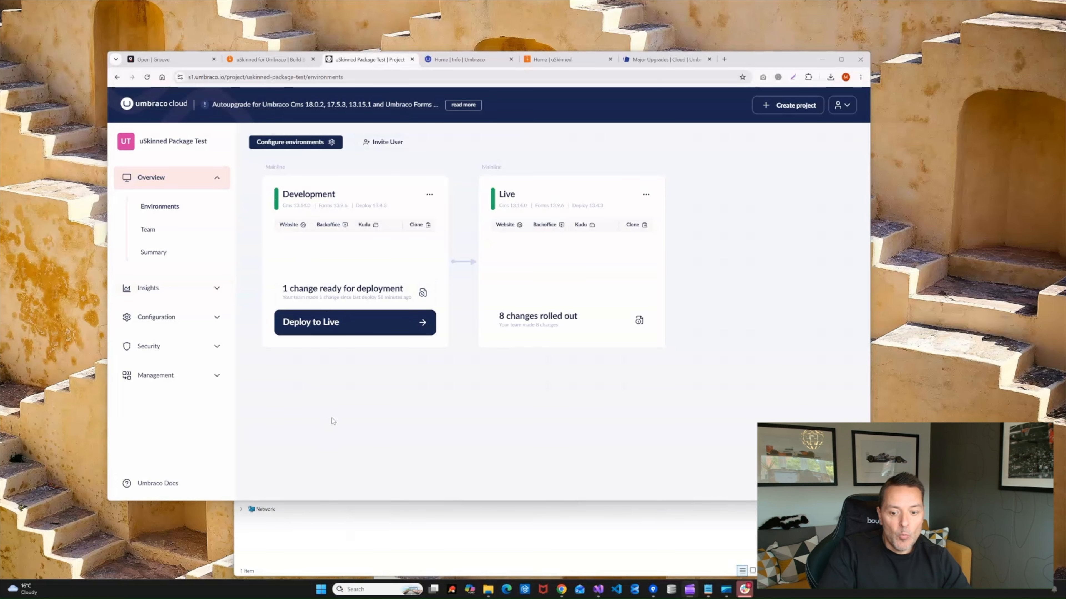
Return to the local Umbraco backoffice, open its Settings section and sign in again with Umbraco ID
{"action": "left_click", "coordinate": [454, 63]}
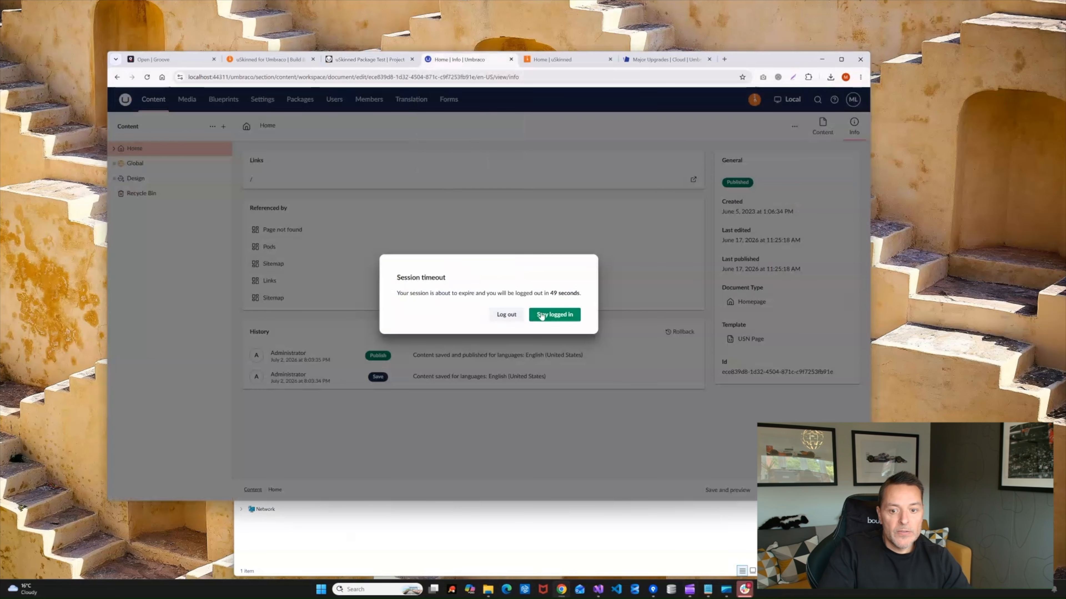
{"action": "left_click", "coordinate": [553, 316]}
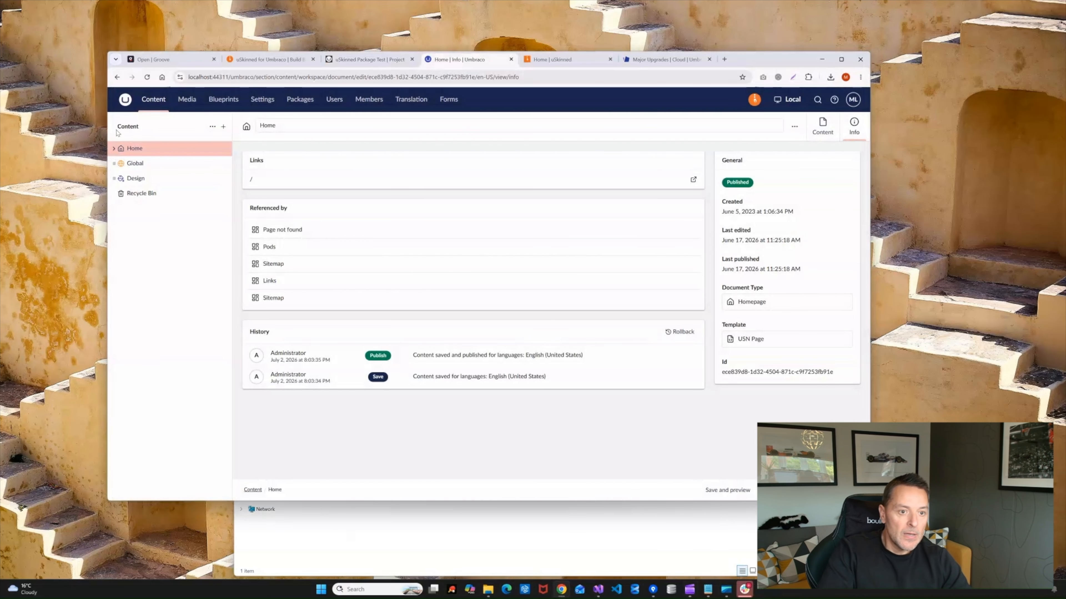
{"action": "left_click", "coordinate": [262, 99]}
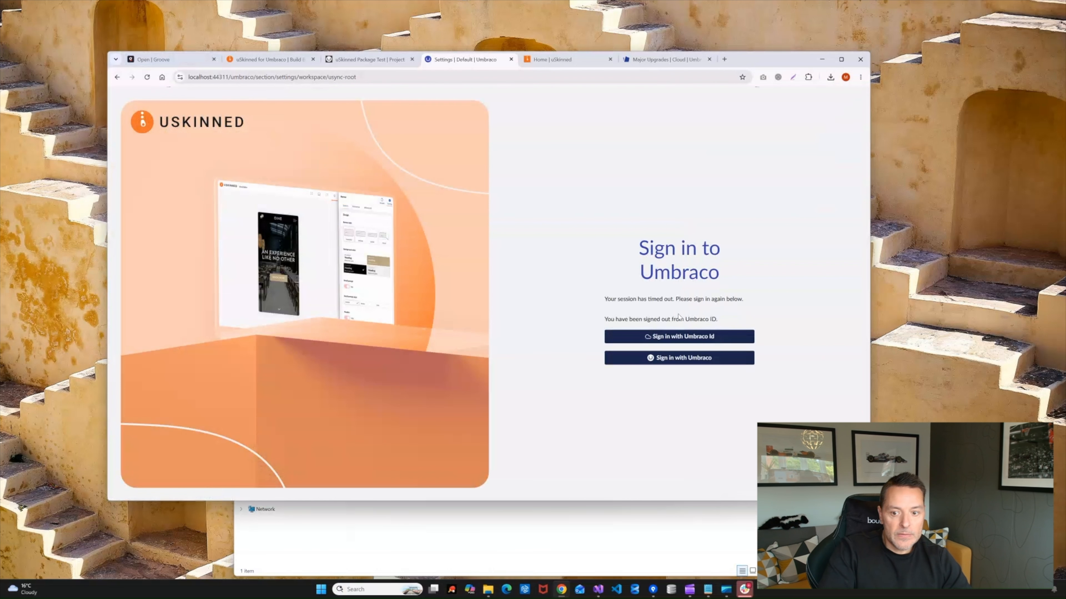
{"action": "left_click", "coordinate": [679, 337]}
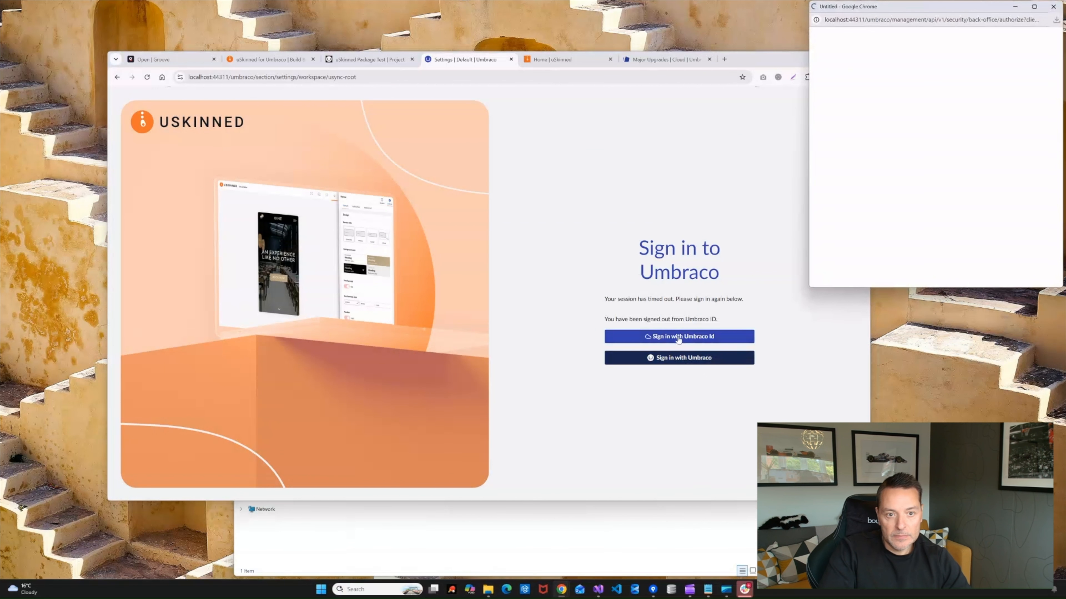
{"action": "left_click_drag", "start_coordinate": [932, 9], "coordinate": [537, 181]}
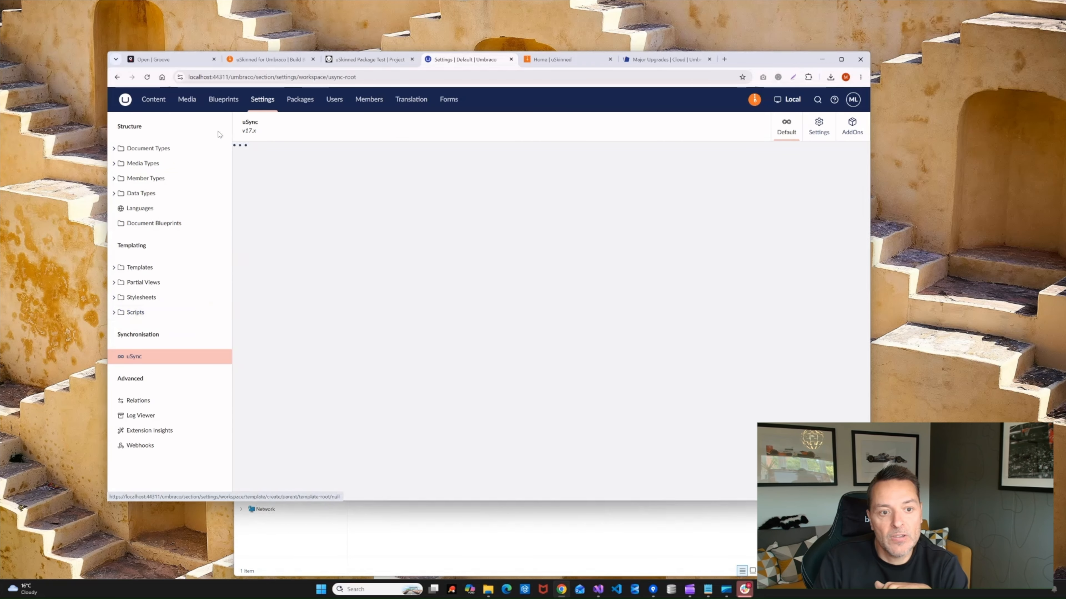
View the Deploy dashboard in the local backoffice's Settings section, dismiss the warning and reload the page
{"action": "left_click", "coordinate": [154, 100]}
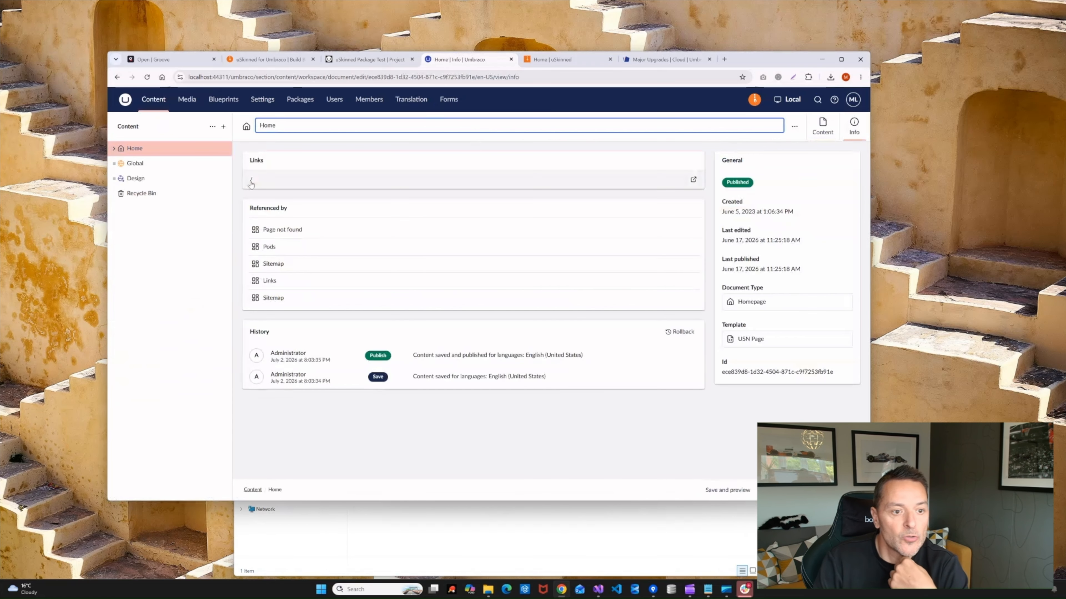
{"action": "left_click", "coordinate": [262, 99]}
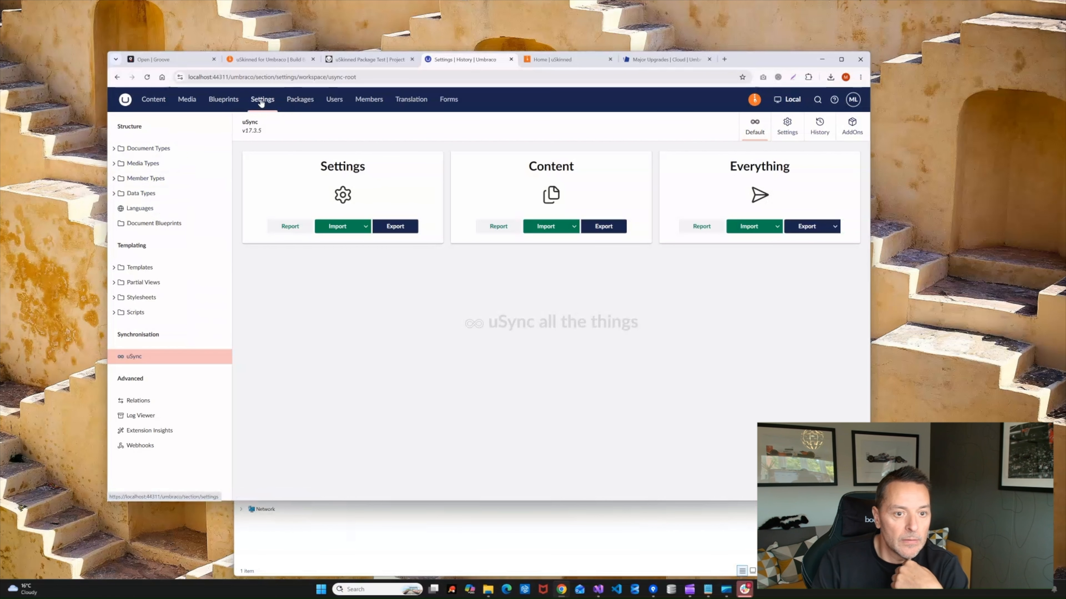
{"action": "left_click", "coordinate": [263, 101]}
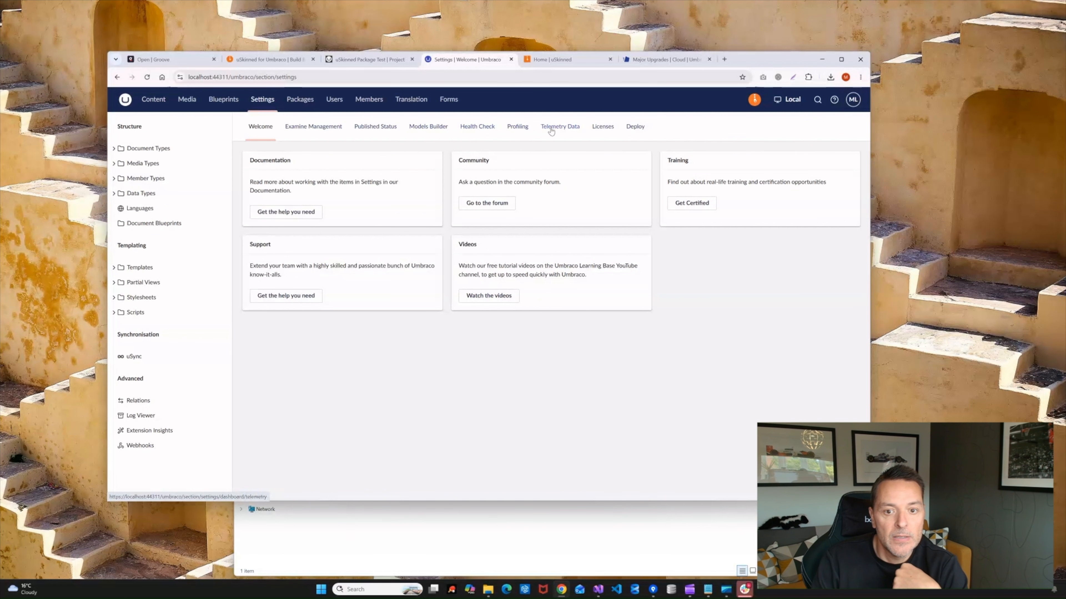
{"action": "left_click", "coordinate": [635, 126]}
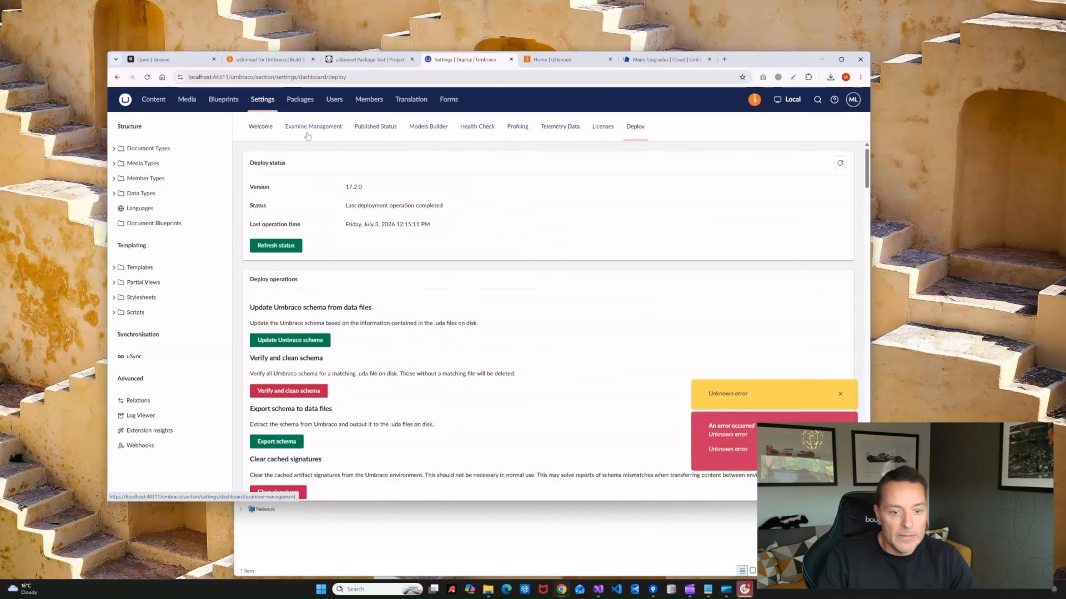
{"action": "left_click", "coordinate": [840, 393]}
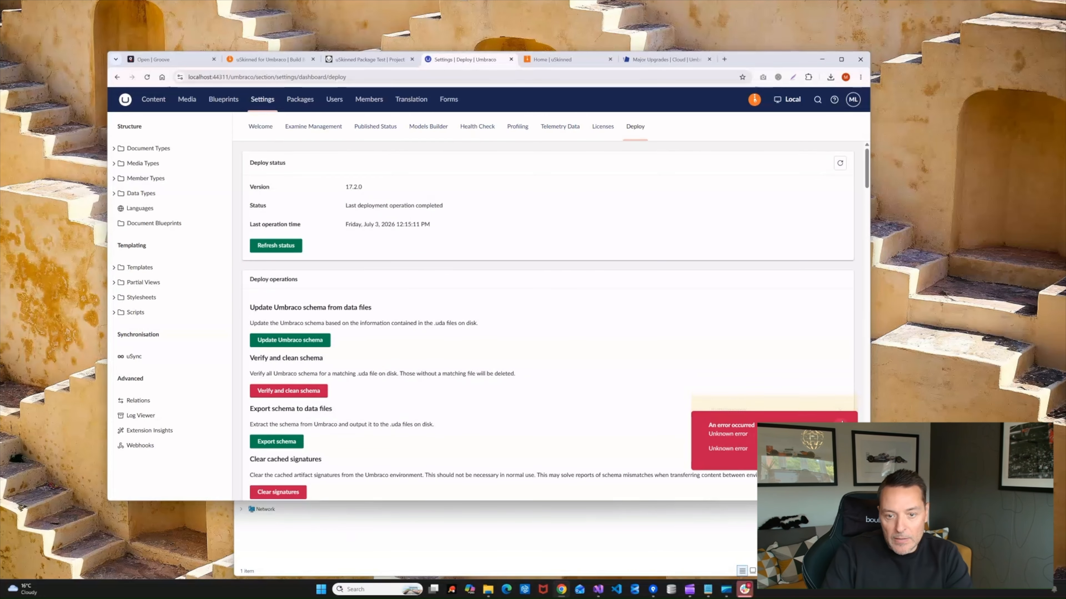
{"action": "left_click", "coordinate": [348, 74]}
{"action": "key", "text": "Return"}
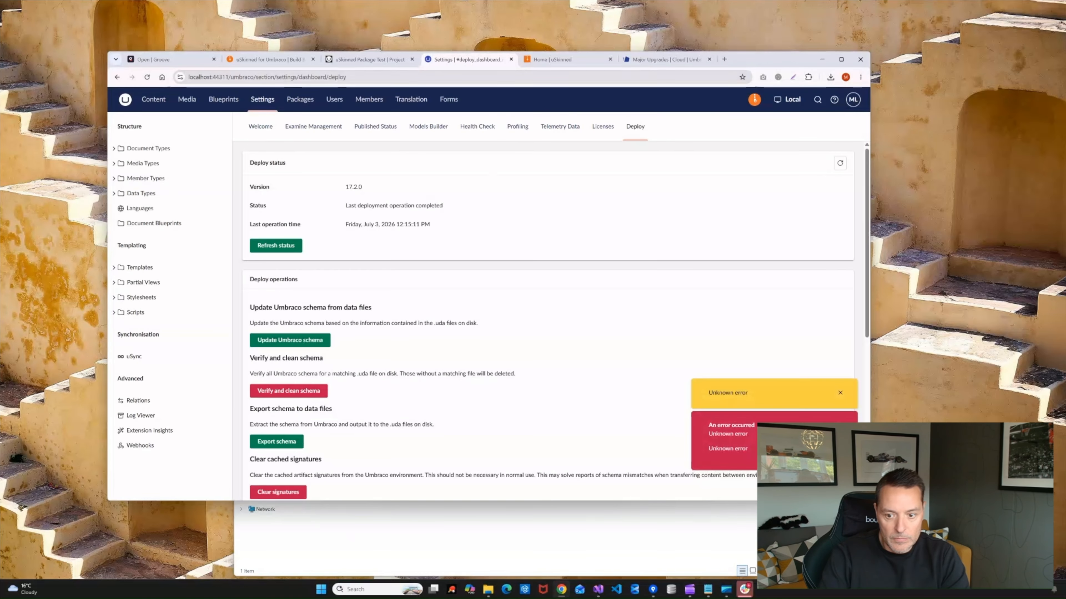
Dismiss the error notification and export the Umbraco schema to the .uda data files from the Deploy dashboard
{"action": "left_click", "coordinate": [840, 392]}
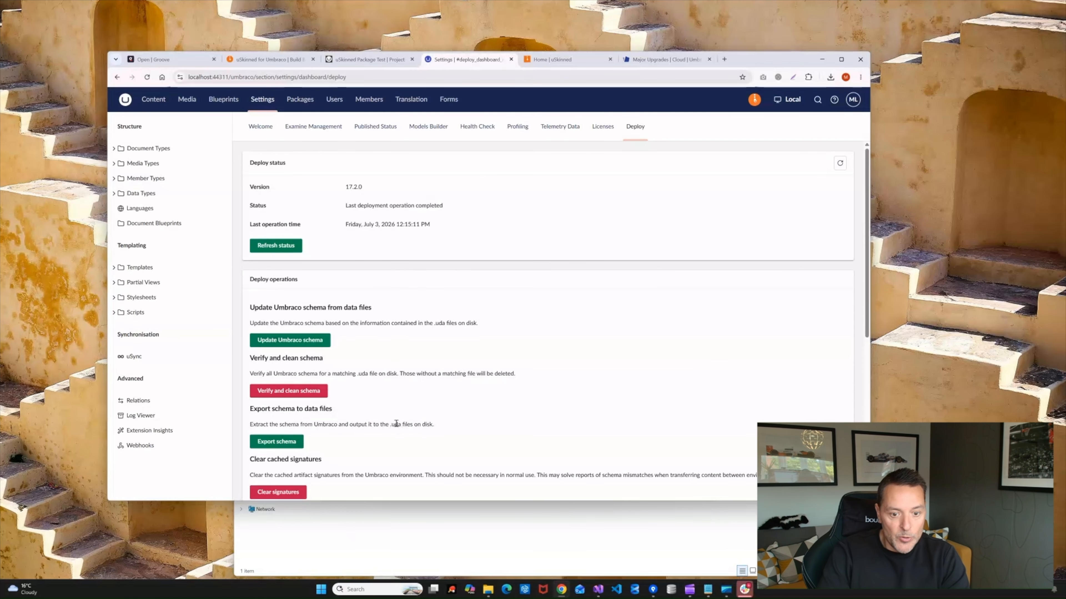
{"action": "left_click", "coordinate": [278, 444]}
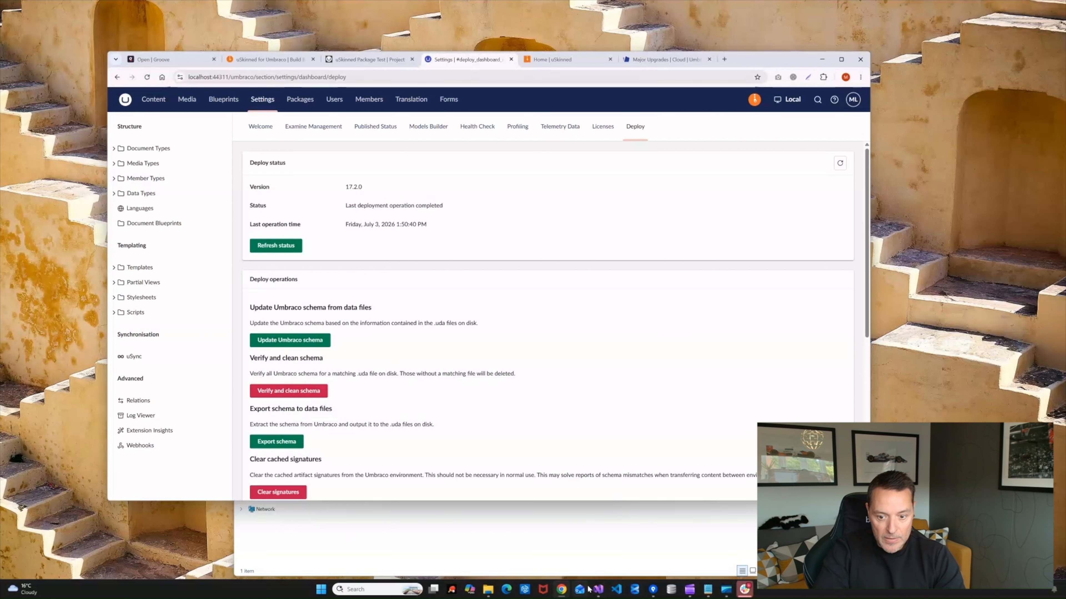
Switch to Sourcetree, review the changed .uda files under umbraco/Deploy/Revision and stage them all
{"action": "left_click", "coordinate": [653, 590]}
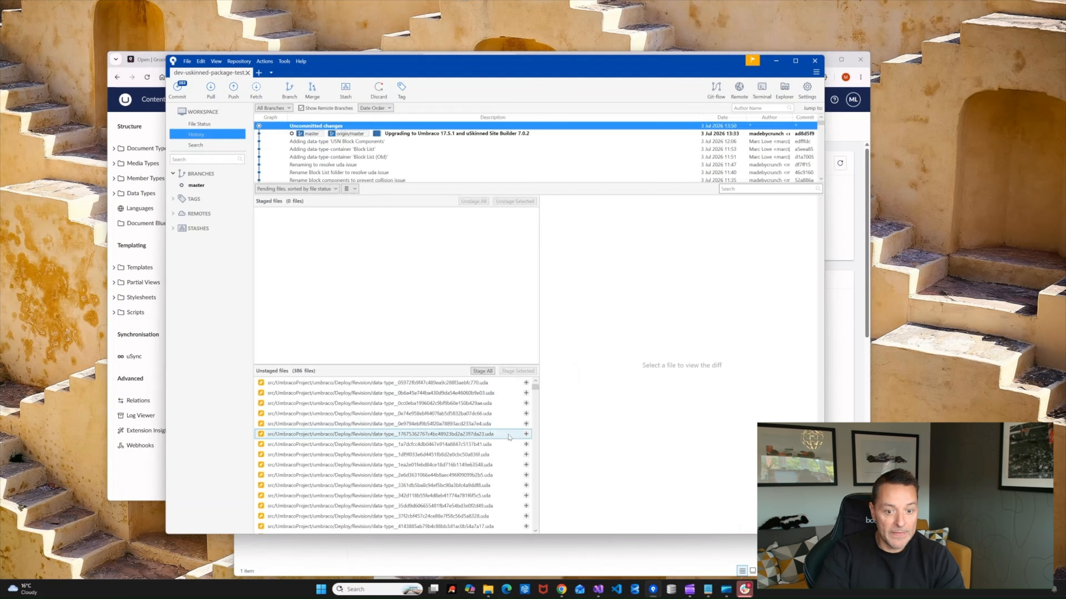
{"action": "left_click_drag", "start_coordinate": [535, 390], "coordinate": [537, 541]}
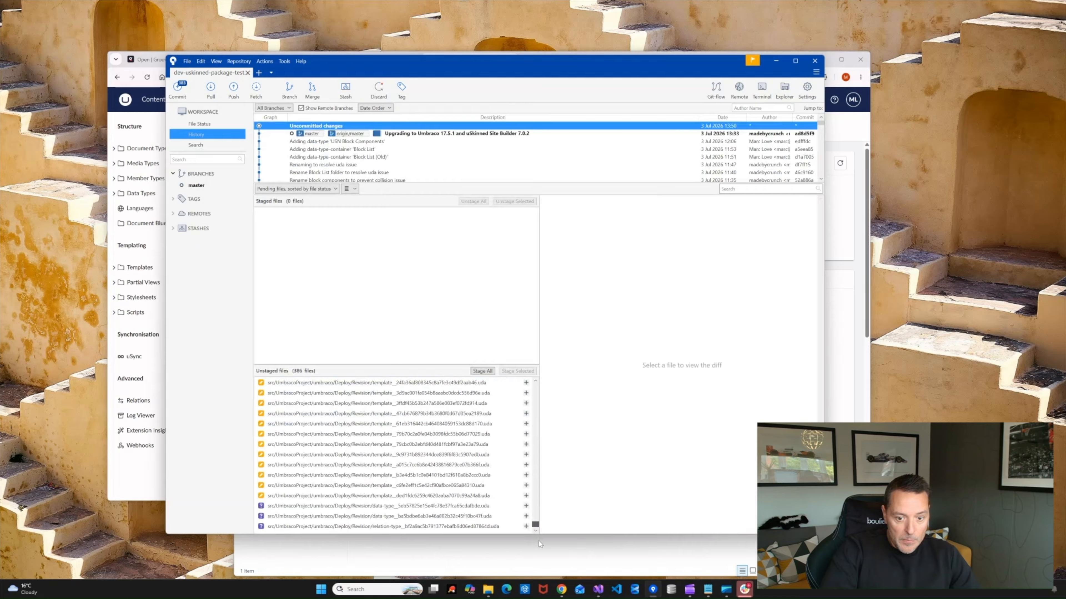
{"action": "left_click", "coordinate": [367, 382]}
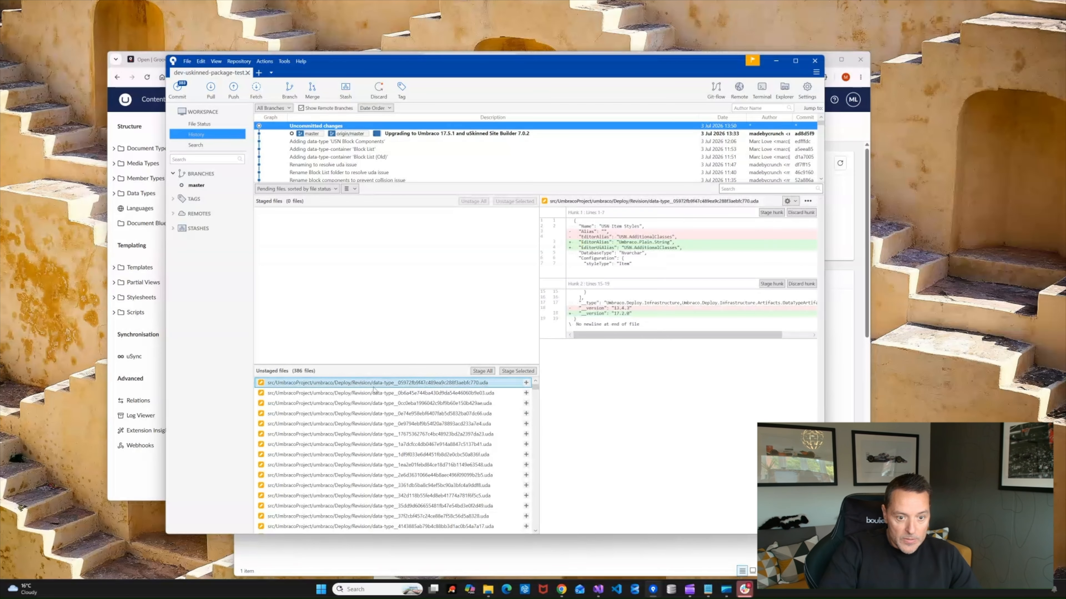
{"action": "left_click_drag", "start_coordinate": [536, 392], "coordinate": [536, 526]}
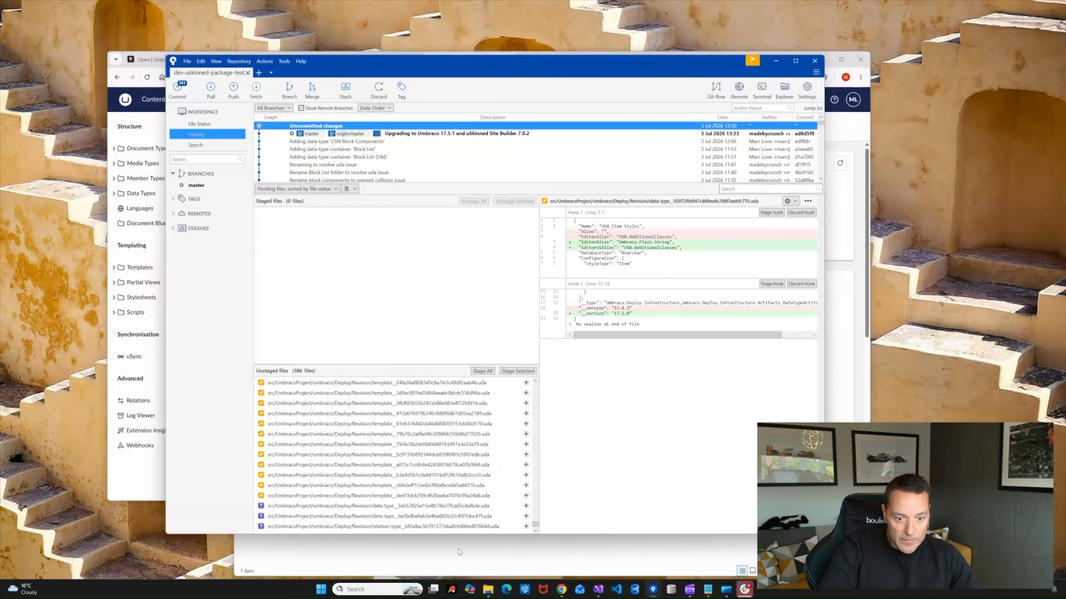
{"action": "left_click", "coordinate": [355, 527]}
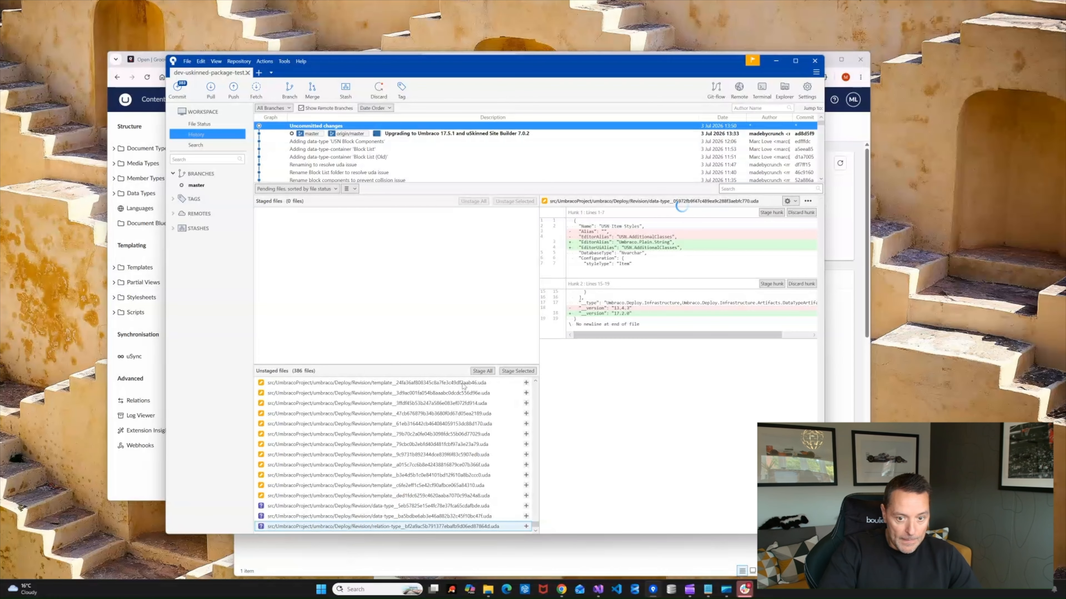
{"action": "key", "text": "ctrl+a"}
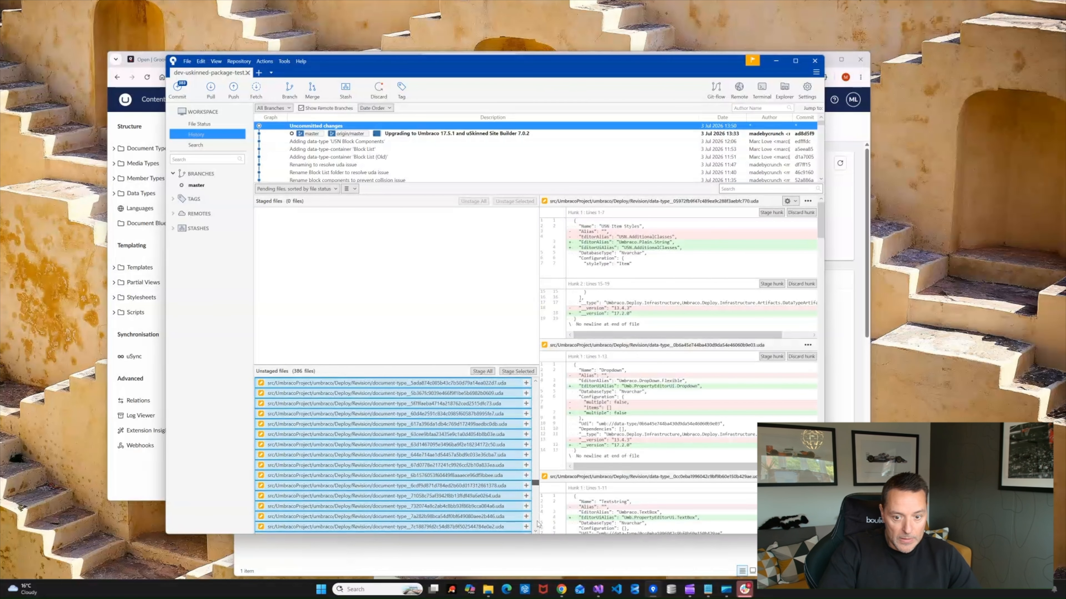
{"action": "left_click", "coordinate": [481, 372]}
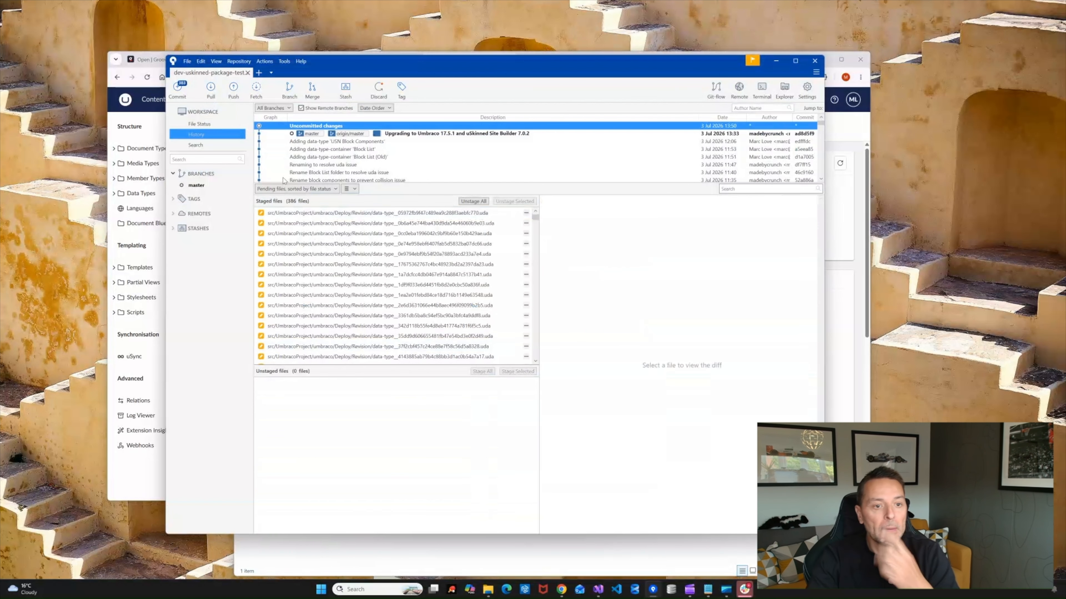
Commit the staged files with the message "Re-export of UDA files", pushing immediately to origin/master and showing the full output
{"action": "left_click", "coordinate": [176, 81]}
{"action": "type", "text": "Re-ex"}
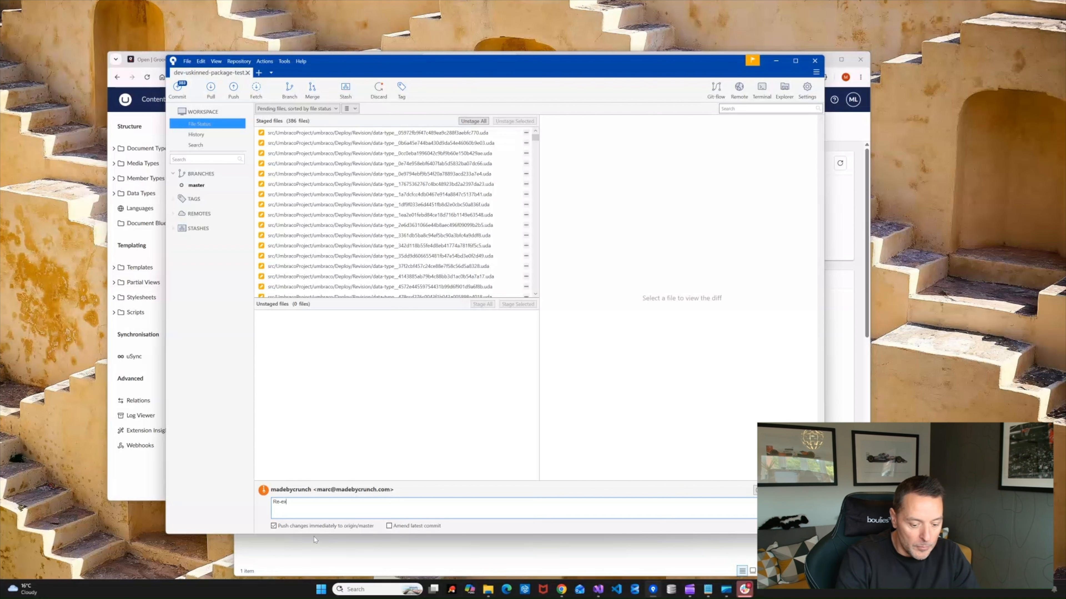
{"action": "type", "text": "port of"}
{"action": "key", "text": "Caps_Lock"}
{"action": "type", "text": "U"}
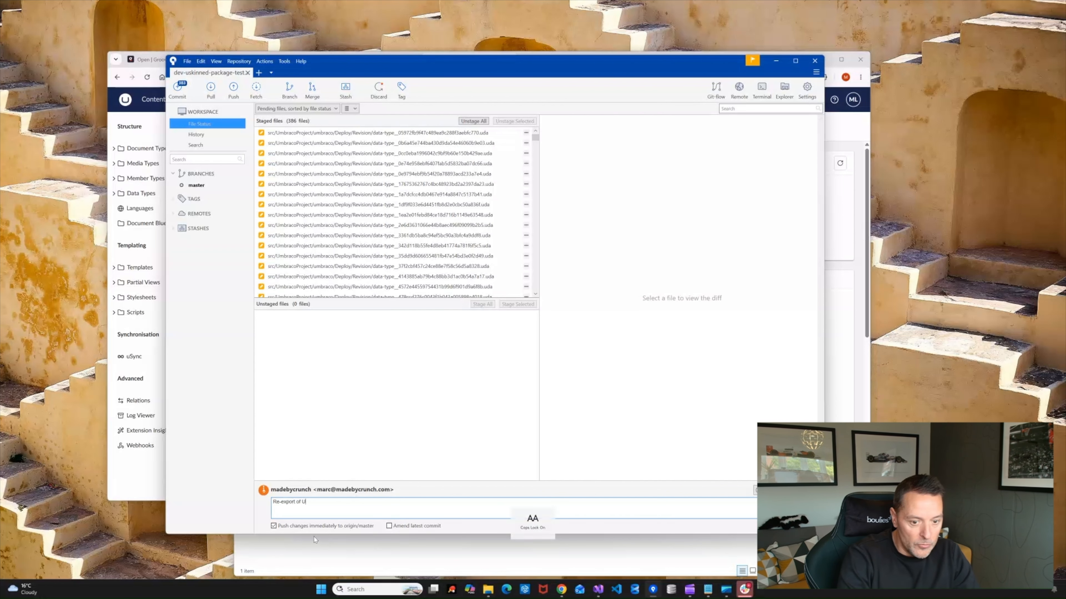
{"action": "type", "text": "DA files"}
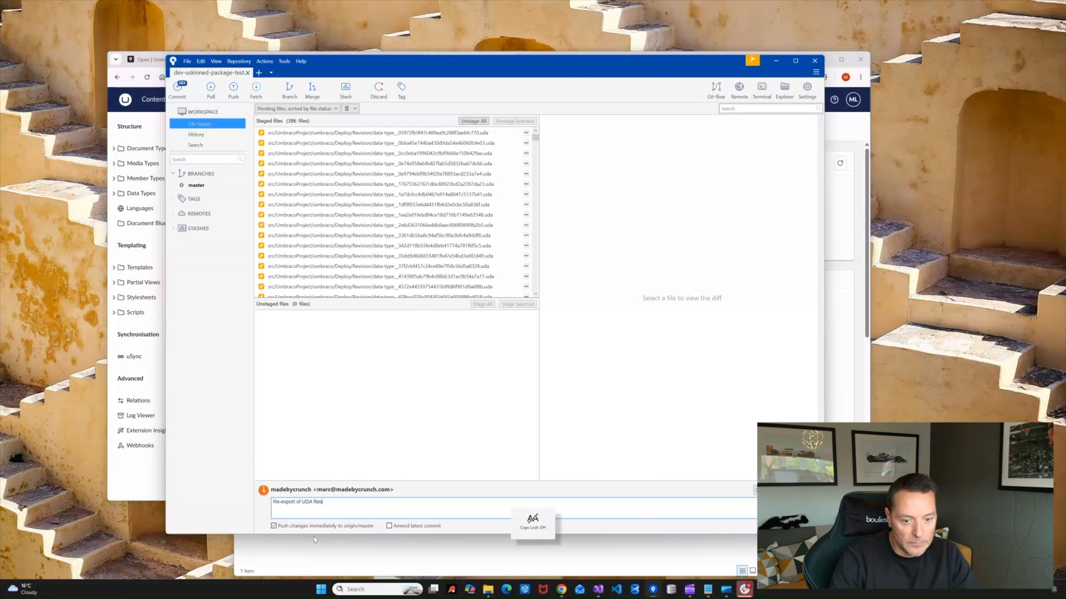
{"action": "key", "text": "ctrl+Return"}
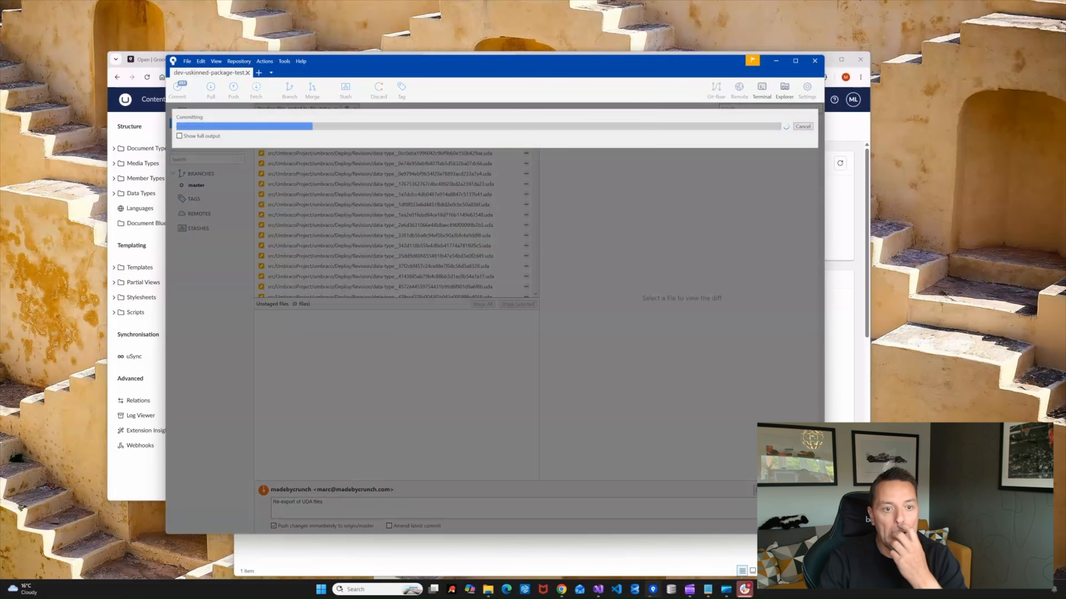
{"action": "left_click", "coordinate": [180, 136]}
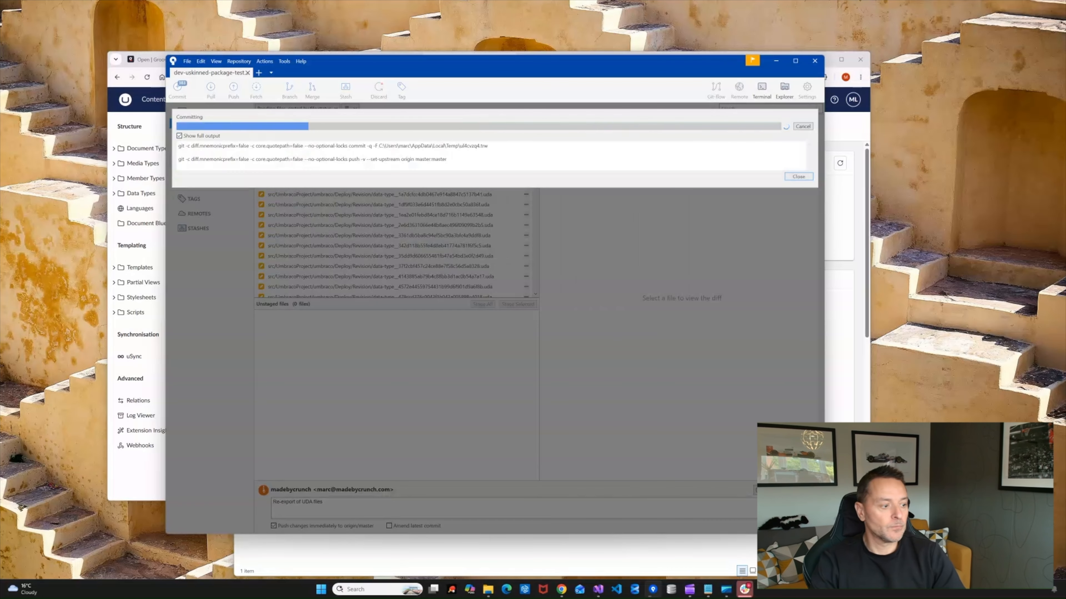
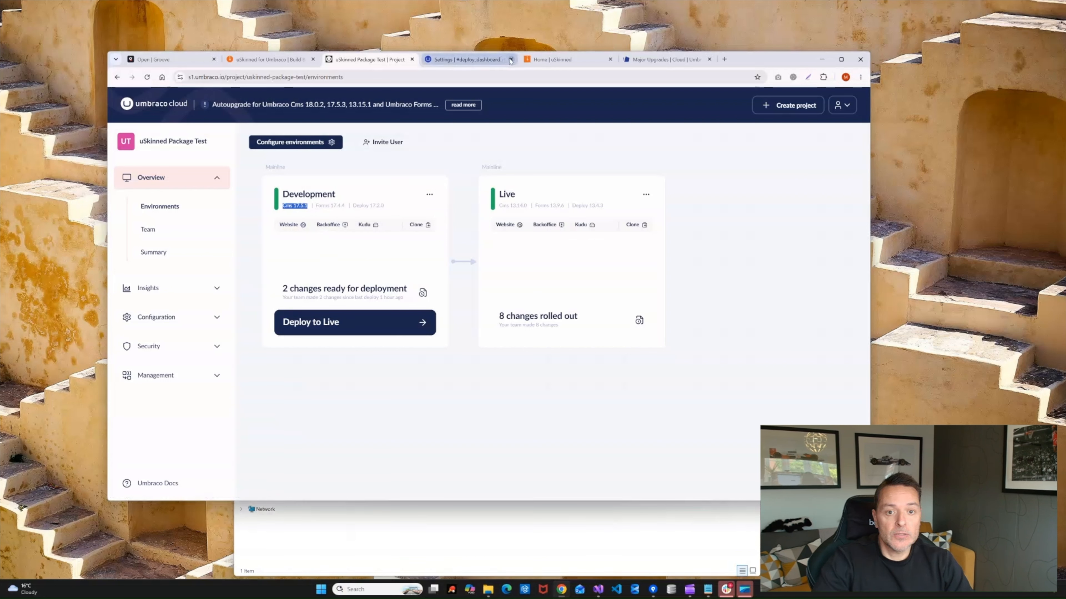
Close the browser tabs after the Umbraco Cloud project and open the Development environment's backoffice in a new one
{"action": "left_click", "coordinate": [510, 59]}
{"action": "left_click", "coordinate": [509, 60]}
{"action": "left_click", "coordinate": [499, 60]}
{"action": "left_click", "coordinate": [320, 257]}
{"action": "left_click", "coordinate": [335, 229]}
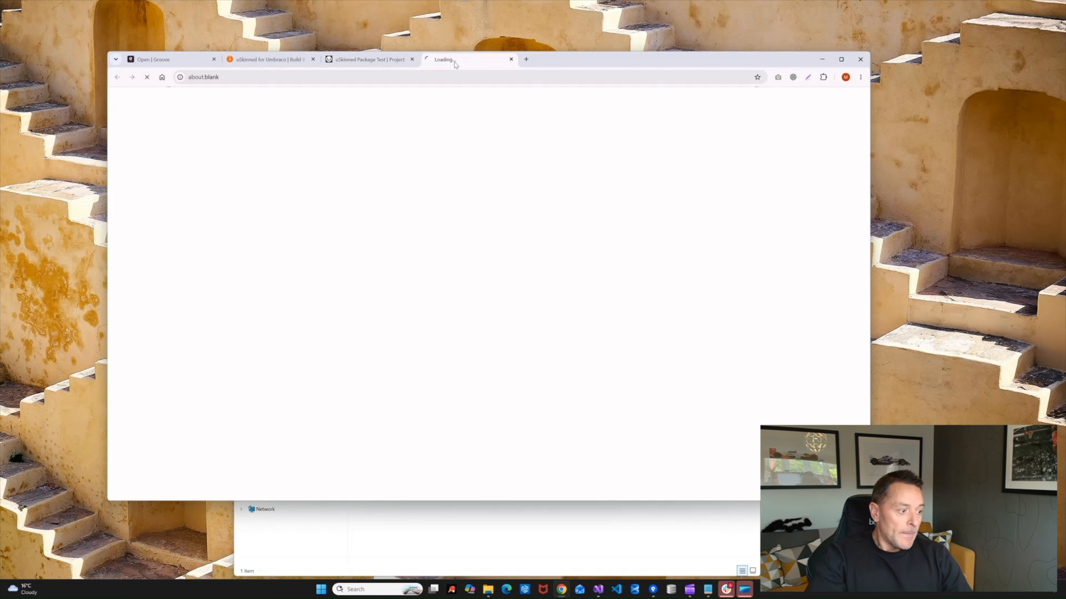
{"action": "left_click", "coordinate": [373, 59]}
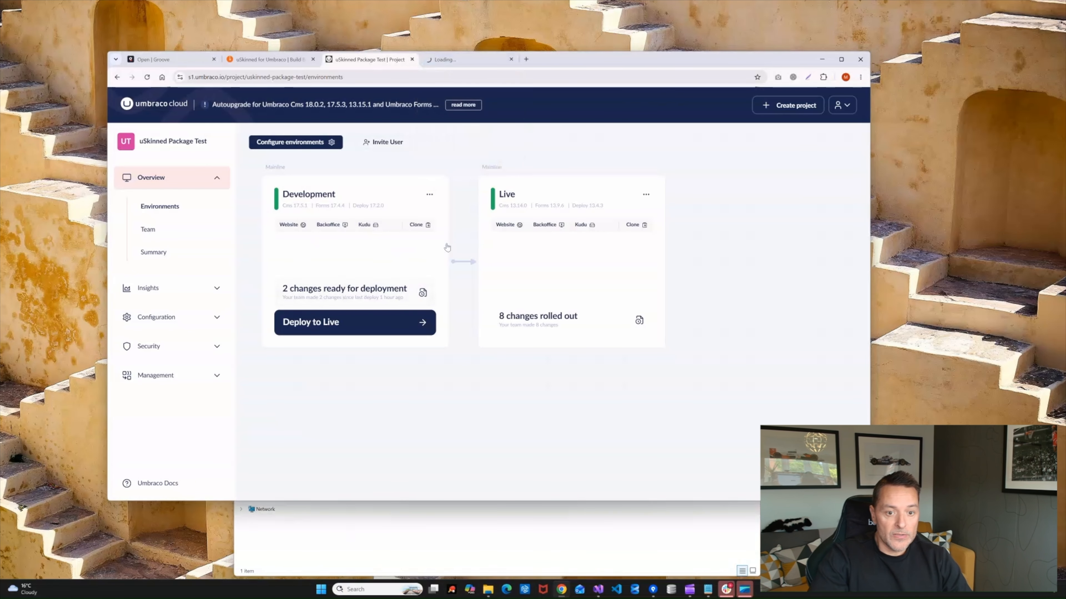
{"action": "left_click", "coordinate": [457, 59]}
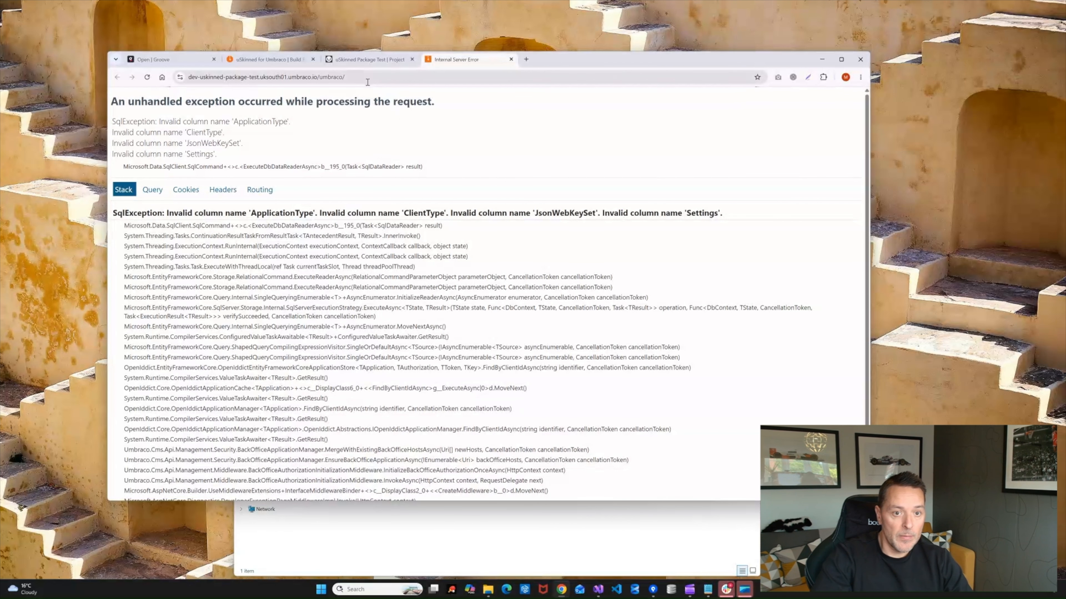
Restart the Development environment from the Umbraco Cloud project, confirm the restart and reload its backoffice page
{"action": "left_click", "coordinate": [367, 62]}
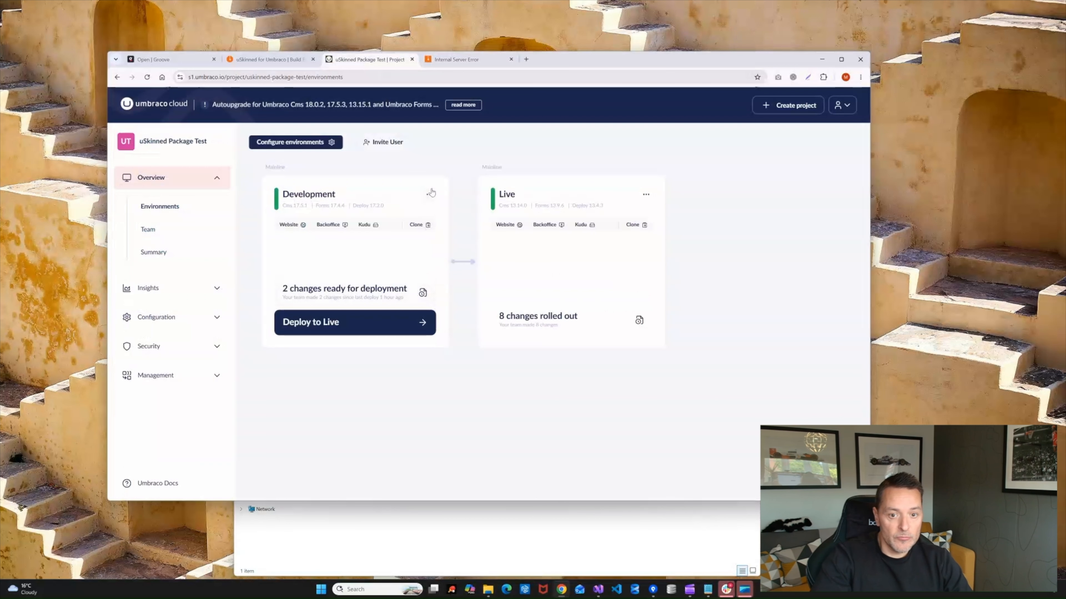
{"action": "left_click", "coordinate": [429, 194]}
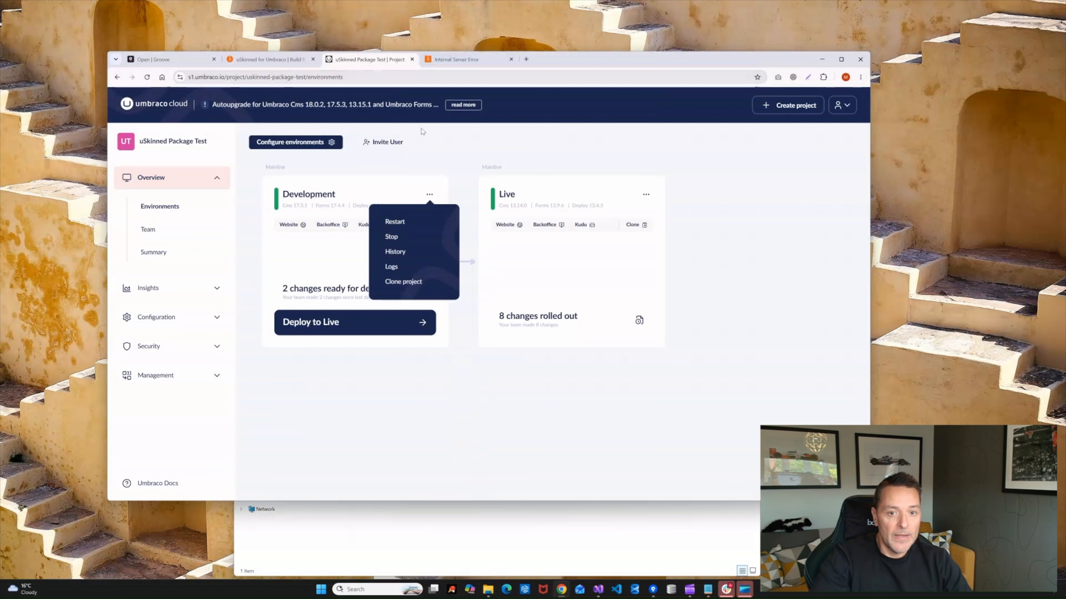
{"action": "left_click", "coordinate": [450, 58]}
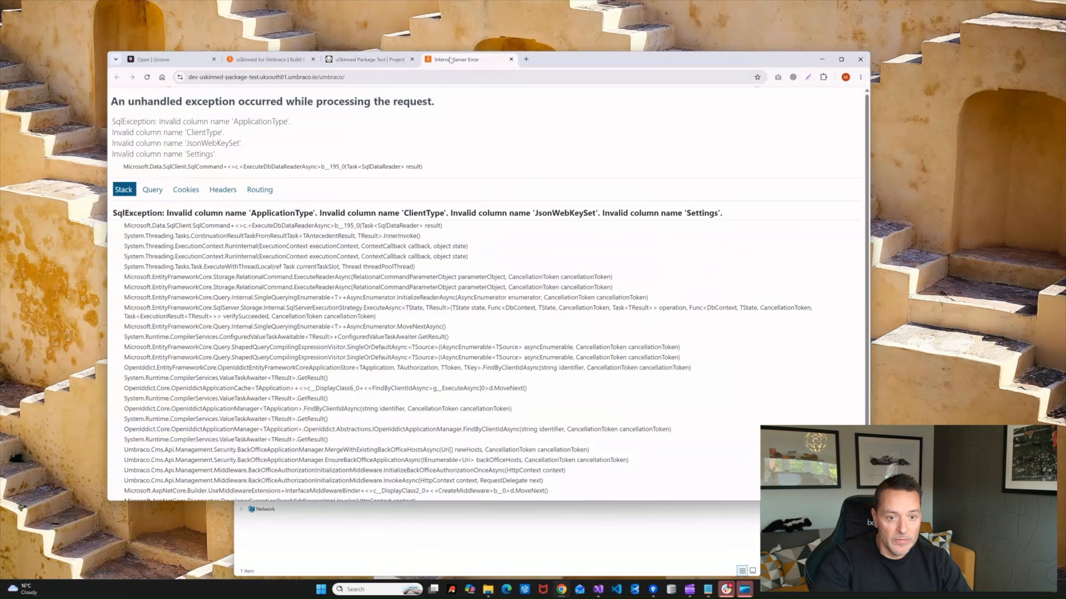
{"action": "left_click", "coordinate": [356, 61]}
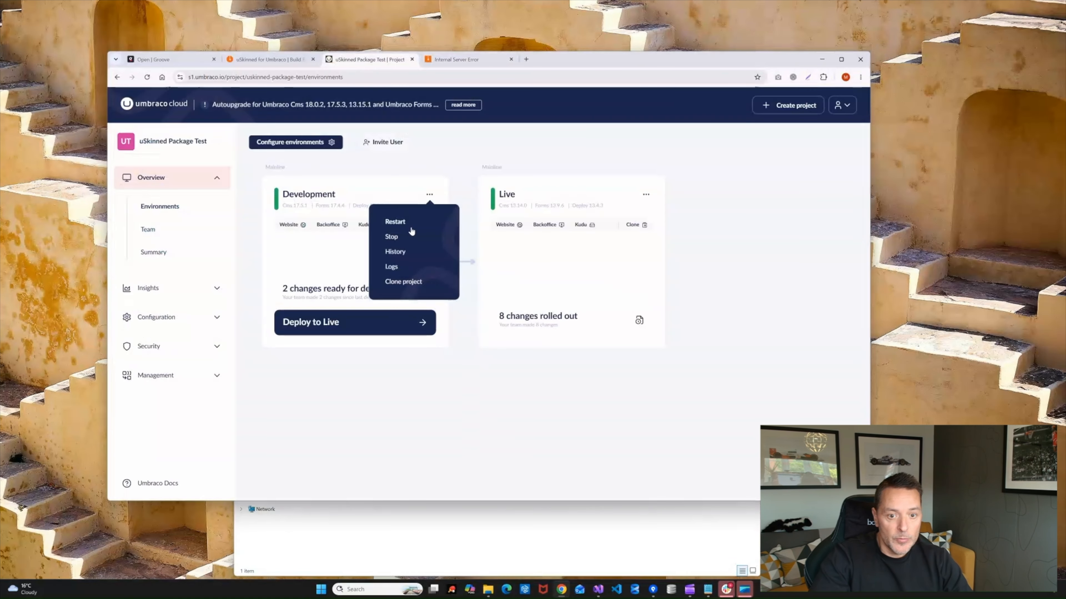
{"action": "left_click", "coordinate": [396, 223]}
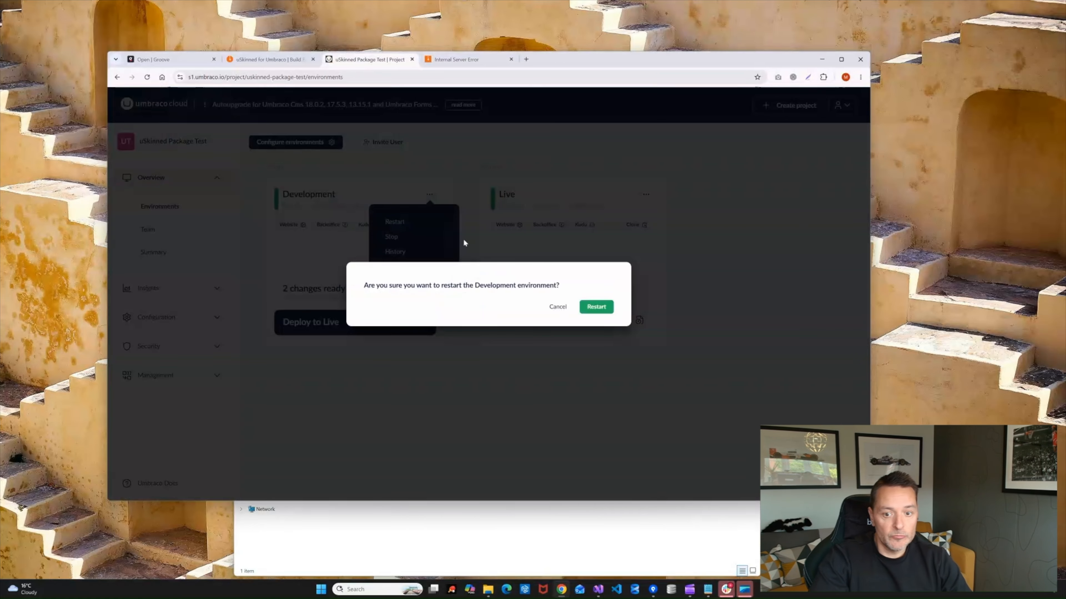
{"action": "left_click", "coordinate": [591, 312]}
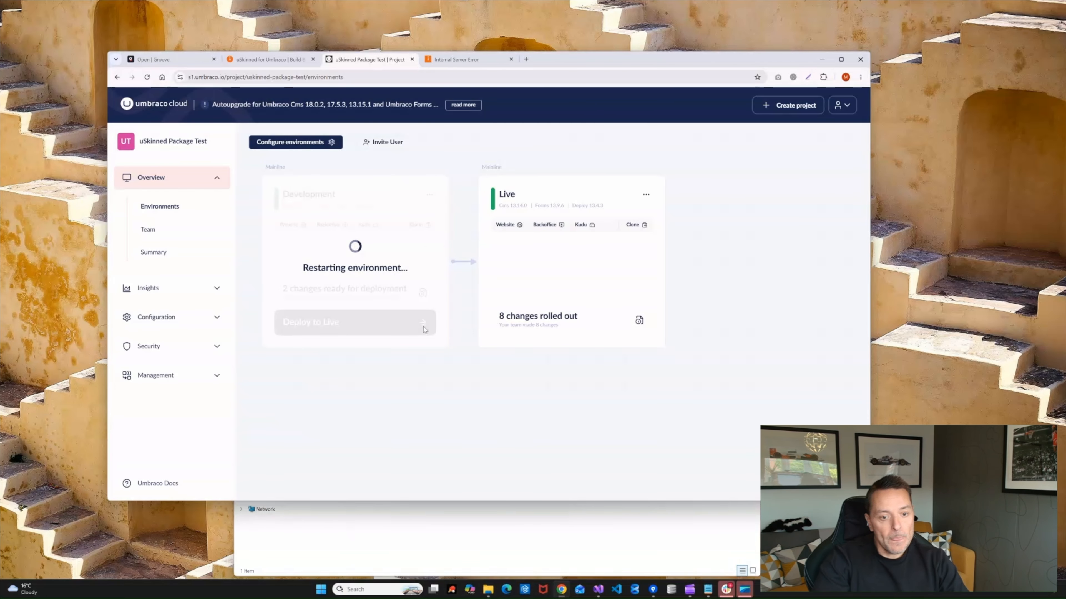
{"action": "left_click", "coordinate": [441, 59]}
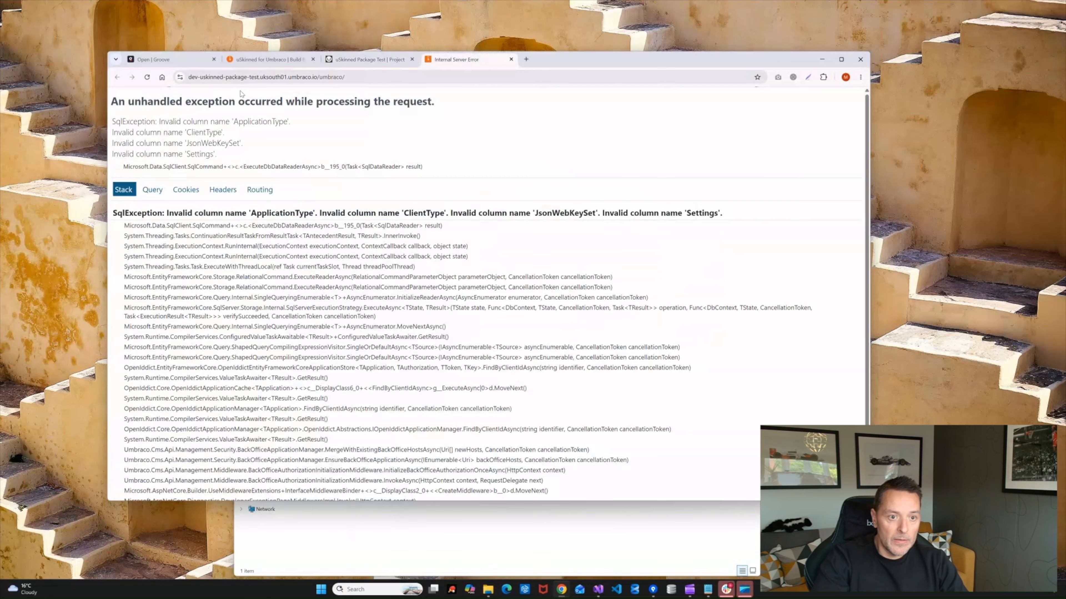
{"action": "left_click", "coordinate": [148, 81]}
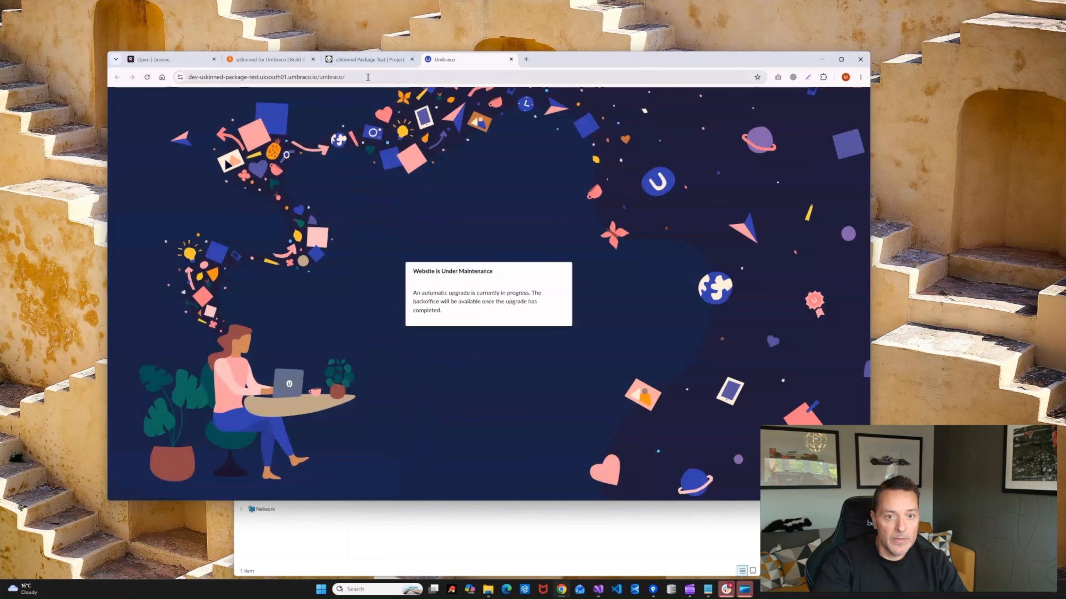
Remove the umbraco path from the backoffice address and load the Development website's homepage
{"action": "left_click", "coordinate": [353, 77]}
{"action": "left_click_drag", "start_coordinate": [352, 77], "coordinate": [323, 78]}
{"action": "type", "text": "="}
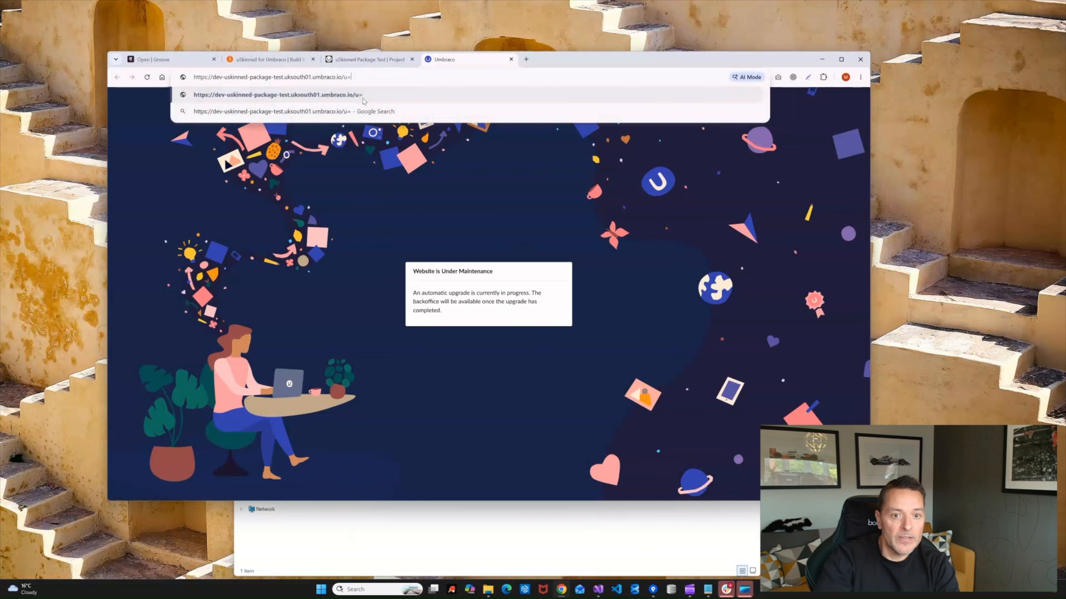
{"action": "key", "text": "BackSpace"}
{"action": "key", "text": "BackSpace"}
{"action": "key", "text": "BackSpace"}
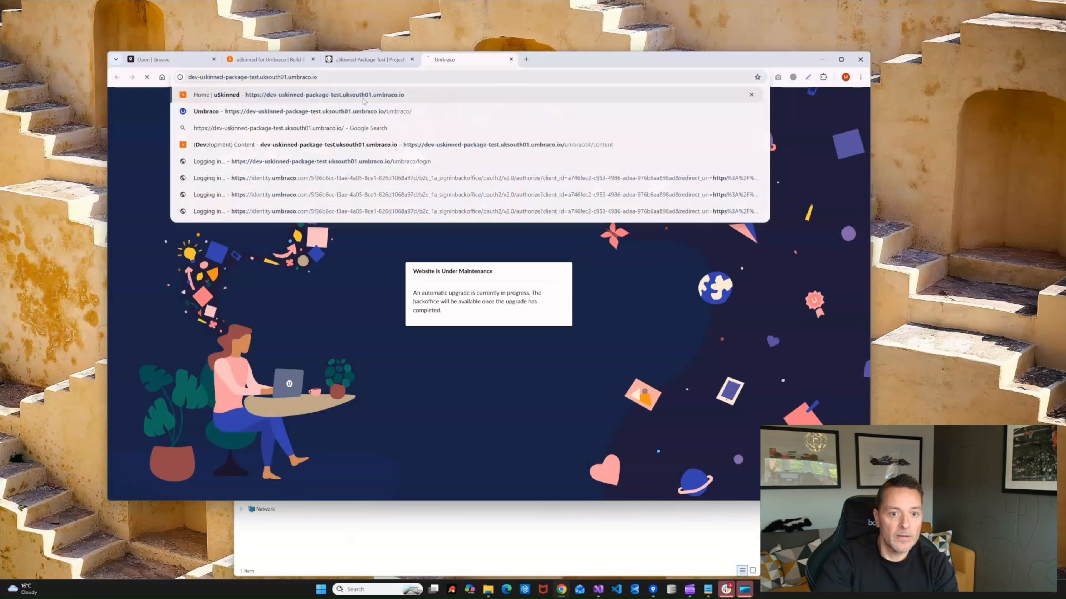
{"action": "left_click", "coordinate": [363, 100]}
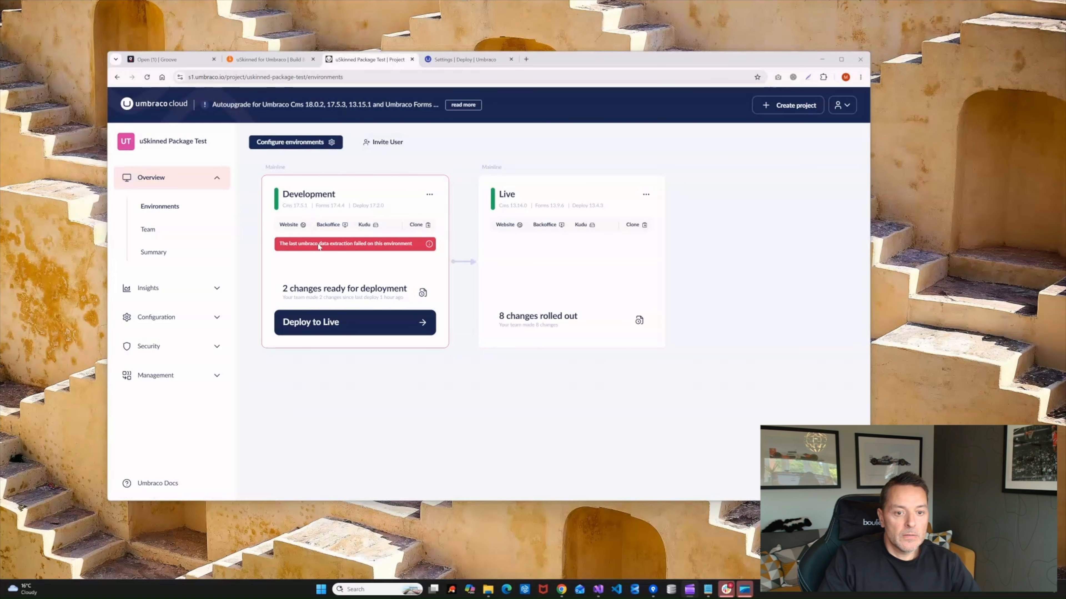
View the details of the Development environment's data extraction error, highlight the error message and close the dialog
{"action": "left_click", "coordinate": [429, 245]}
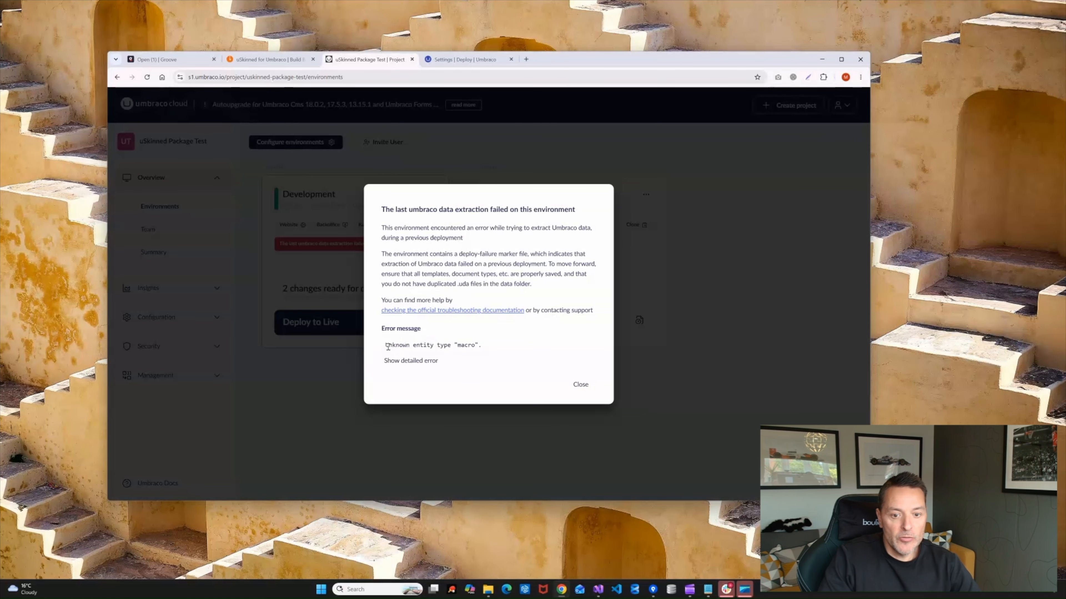
{"action": "left_click_drag", "start_coordinate": [385, 345], "coordinate": [490, 349]}
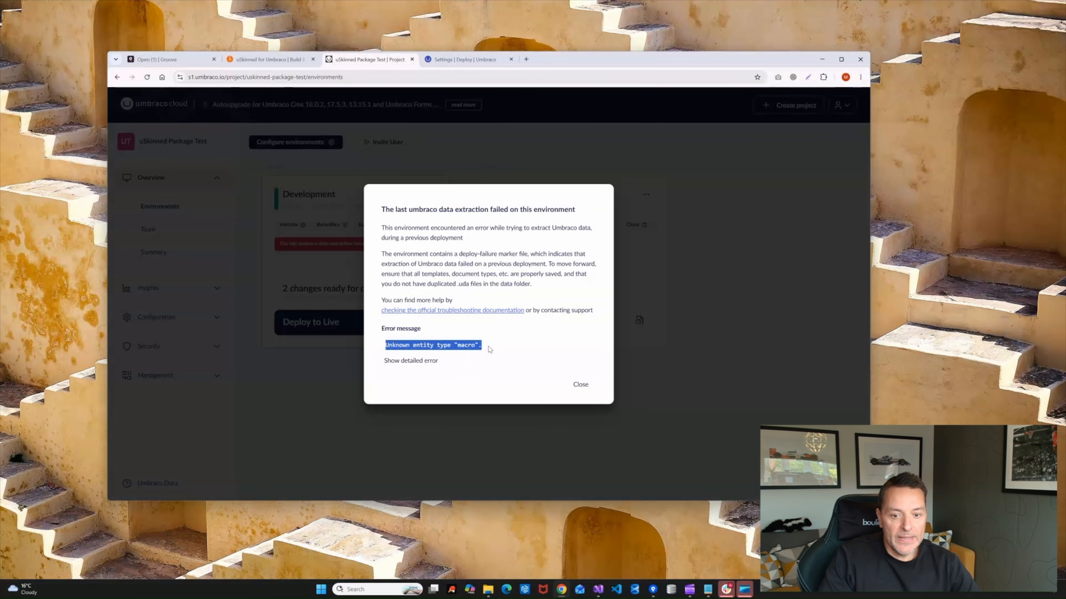
{"action": "left_click", "coordinate": [580, 385]}
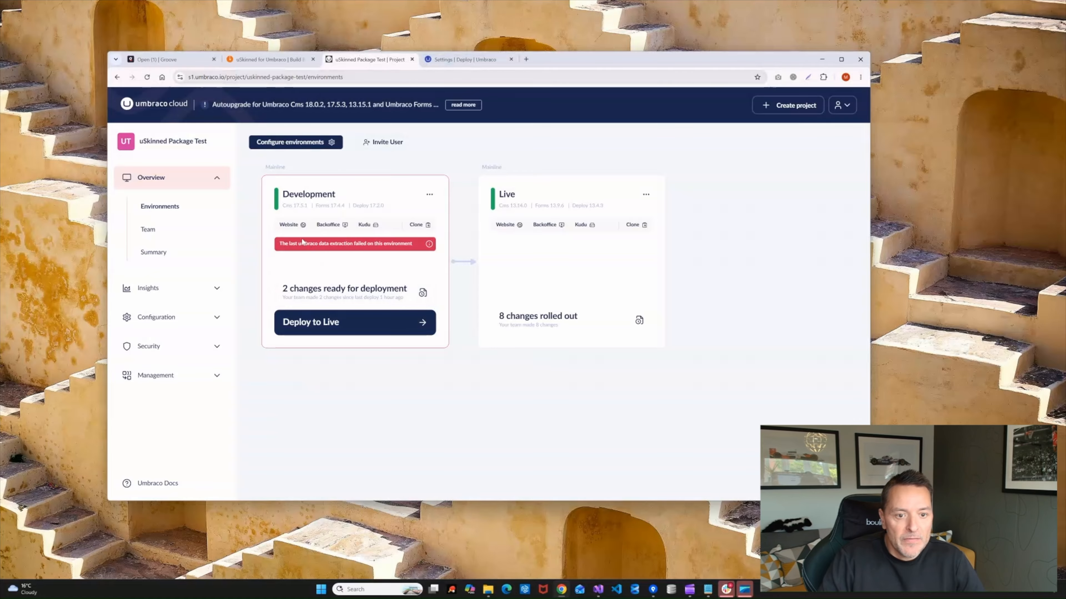
Switch to File Explorer and open the umbraco/Deploy/Revision folder inside UmbracoProject
{"action": "left_click", "coordinate": [488, 590]}
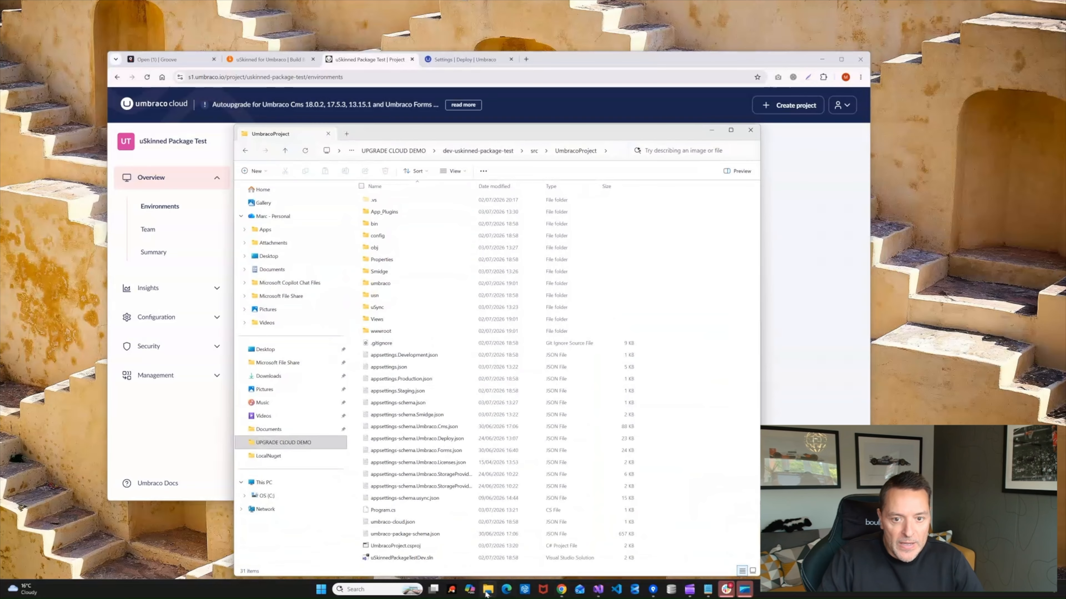
{"action": "double_click", "coordinate": [383, 284]}
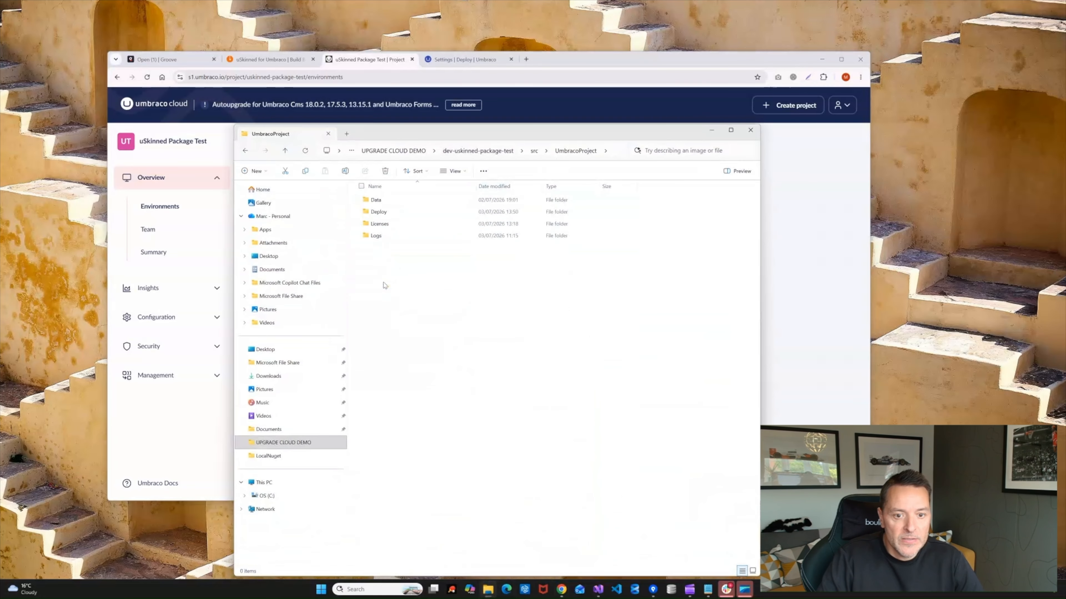
{"action": "double_click", "coordinate": [379, 212]}
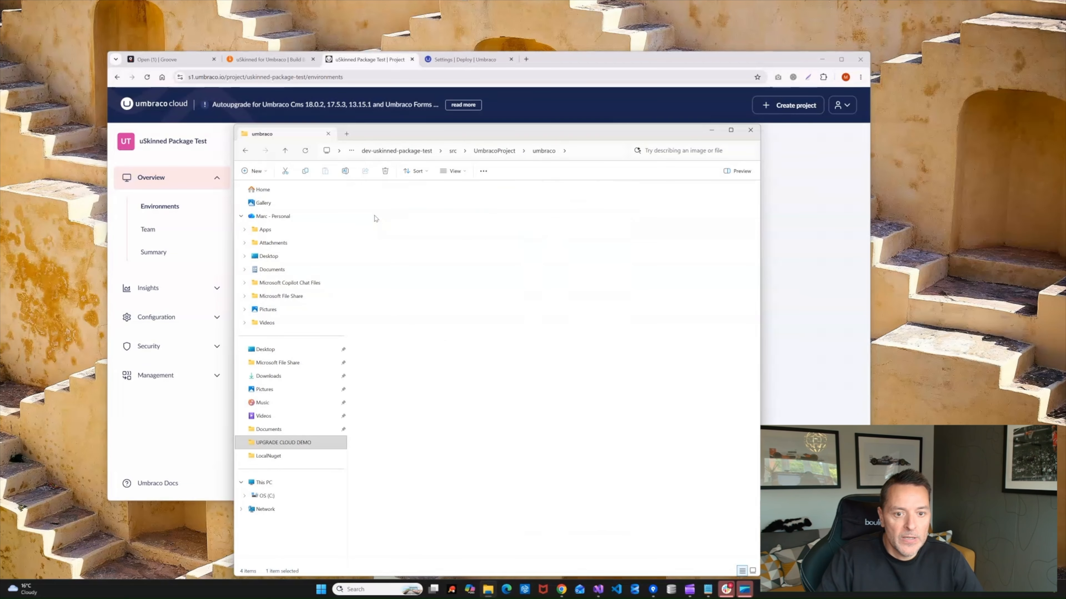
{"action": "double_click", "coordinate": [378, 200]}
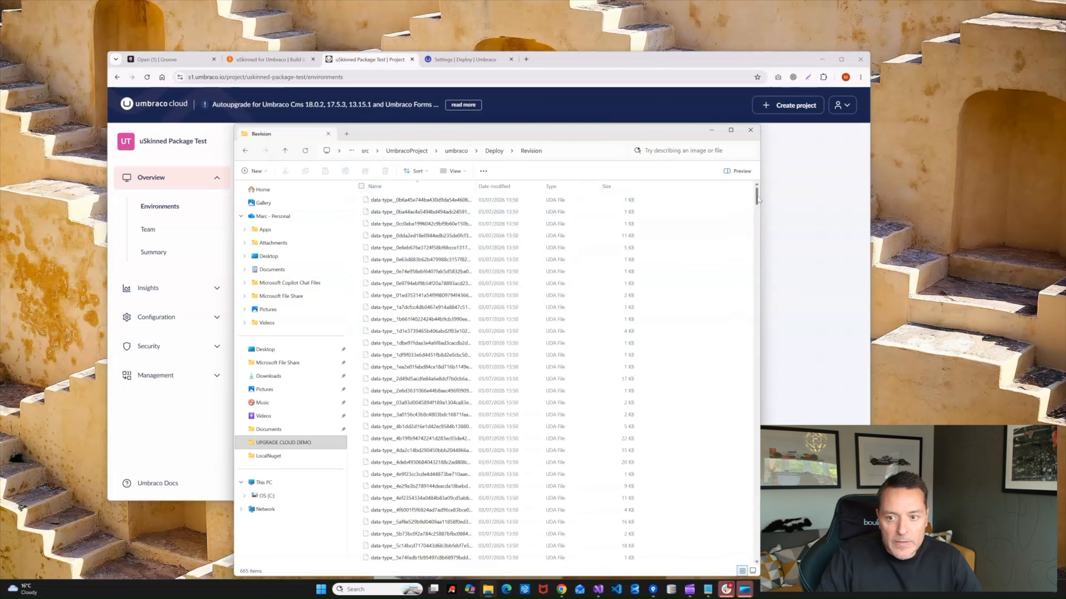
Find the macro .uda file in the Revision folder and delete it
{"action": "left_click_drag", "start_coordinate": [759, 214], "coordinate": [758, 548]}
{"action": "left_click", "coordinate": [419, 209]}
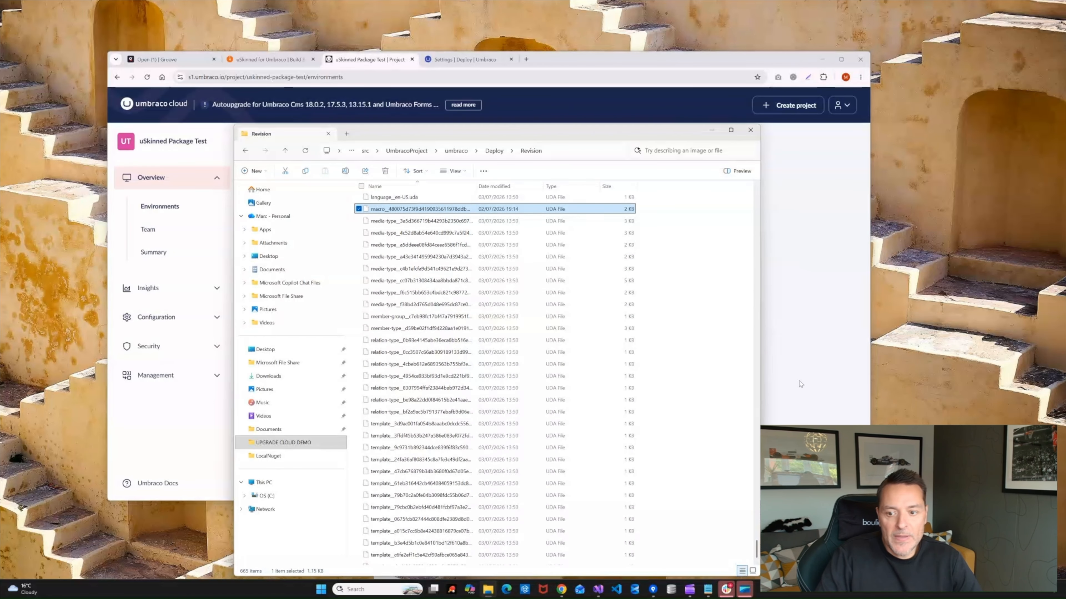
{"action": "scroll", "coordinate": [758, 548], "scroll_direction": "up", "scroll_amount": 3}
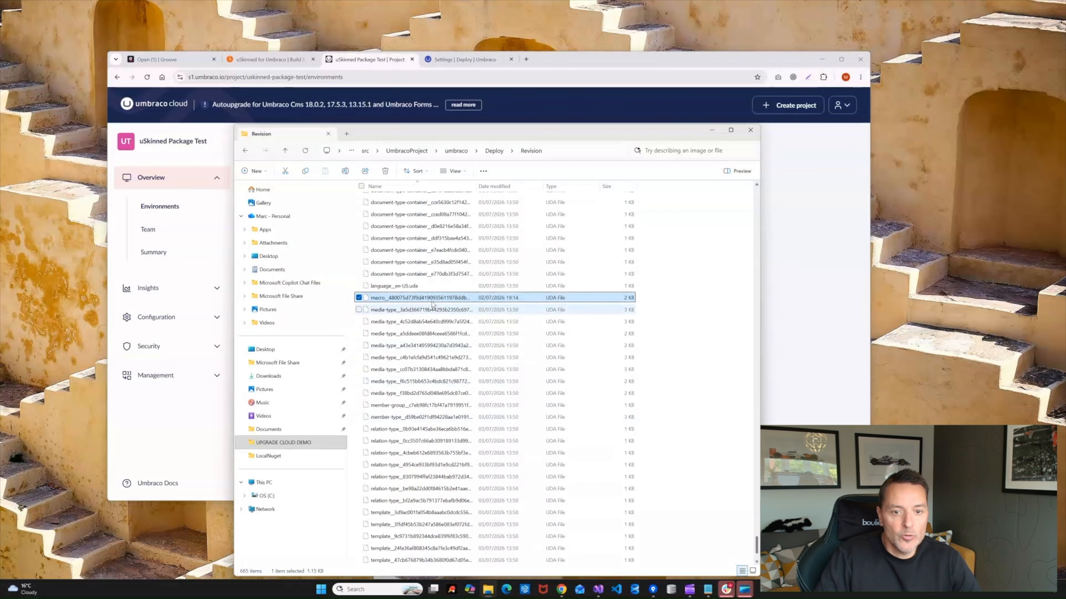
{"action": "left_click_drag", "start_coordinate": [435, 136], "coordinate": [367, 103]}
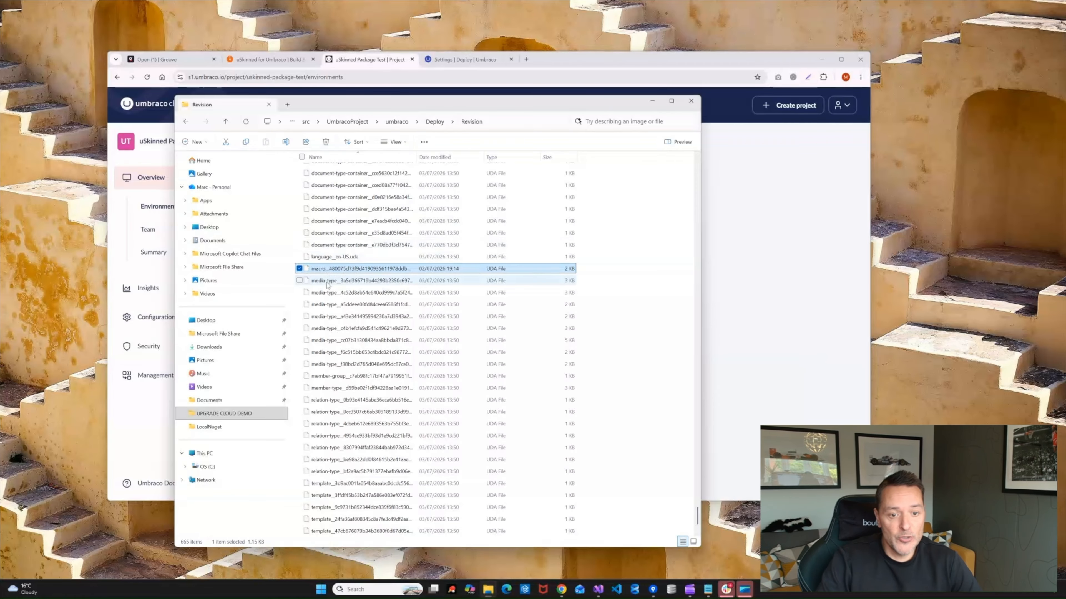
{"action": "right_click", "coordinate": [336, 273]}
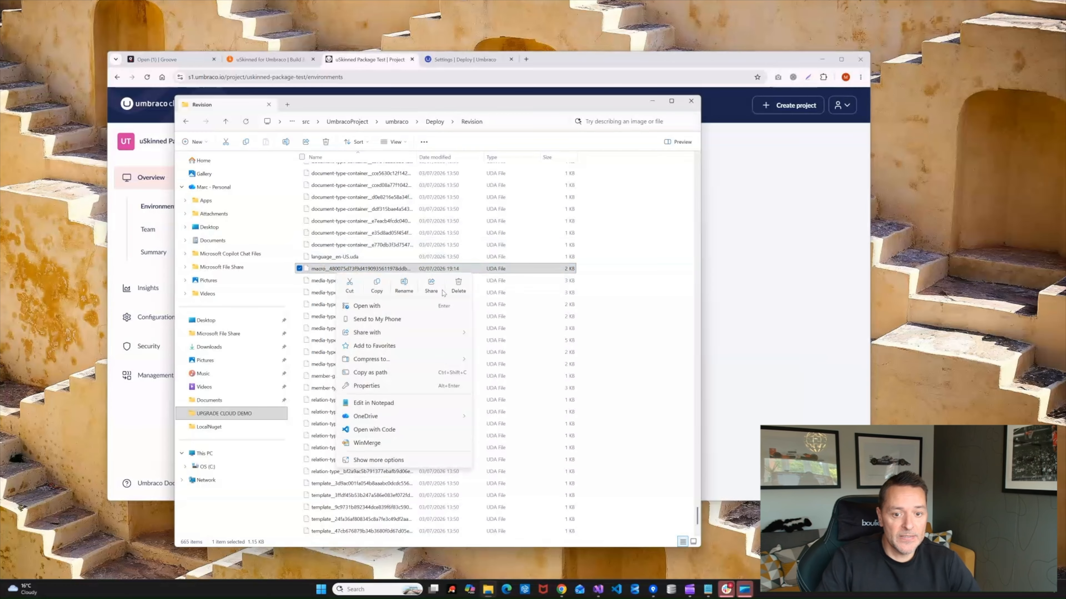
{"action": "left_click", "coordinate": [458, 285]}
Switch to Sourcetree and stage the deletion of the macro .uda file from the uncommitted changes
{"action": "left_click", "coordinate": [653, 589]}
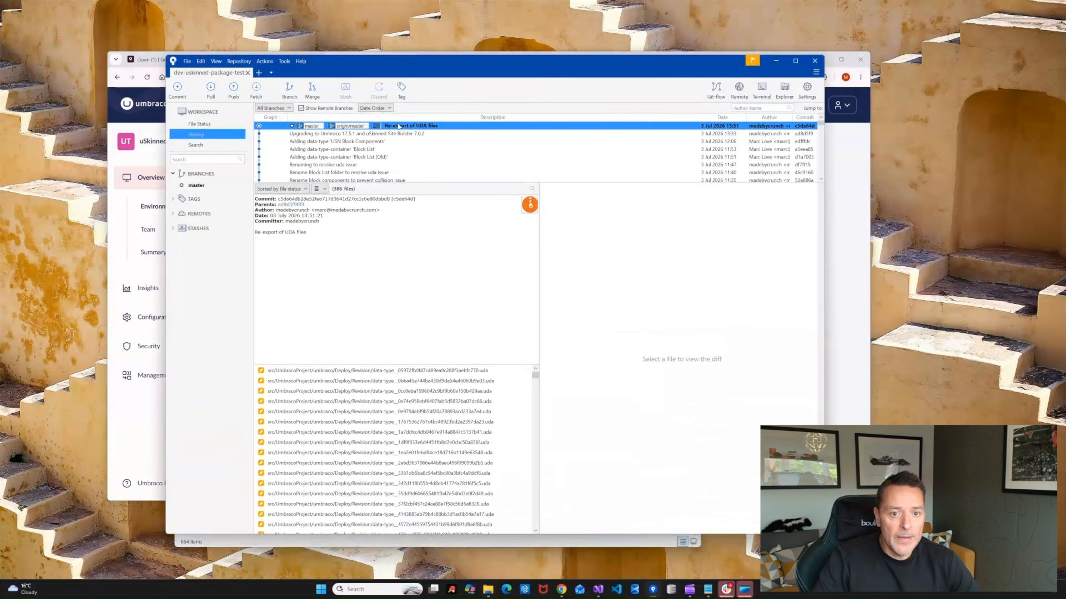
{"action": "left_click", "coordinate": [420, 383]}
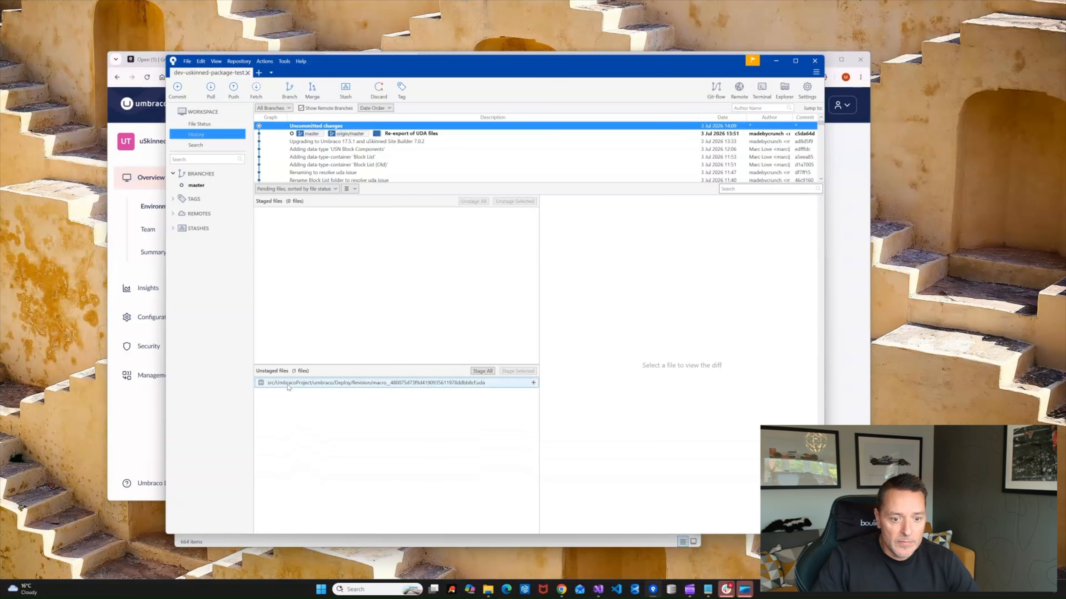
{"action": "left_click", "coordinate": [517, 371]}
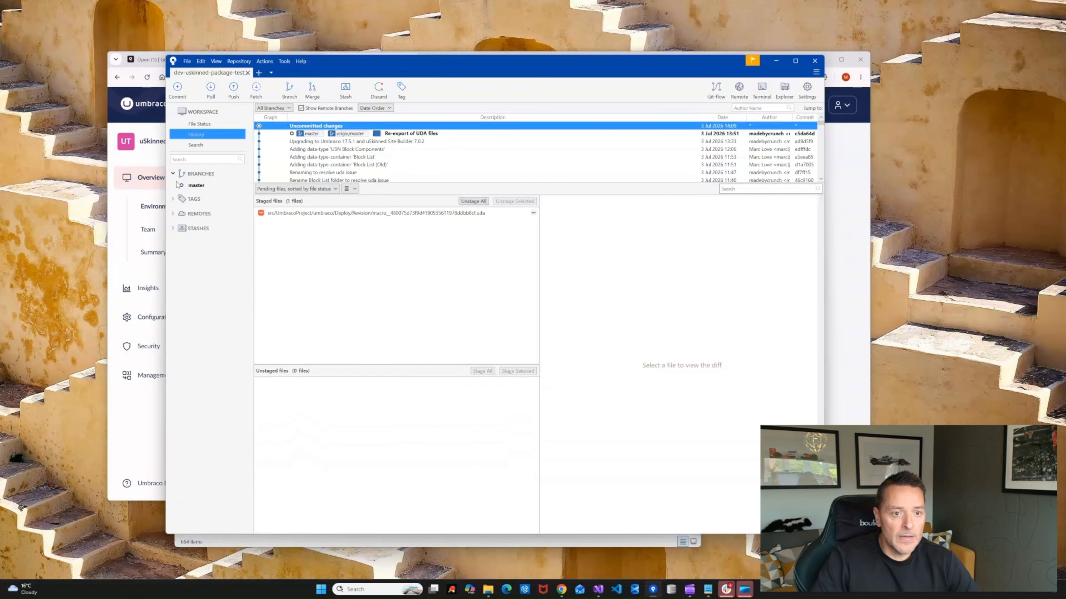
Commit the staged deletion with the message "Remove unused macro uda", push it to origin/master with full output shown, and close the finished operation
{"action": "left_click", "coordinate": [177, 89]}
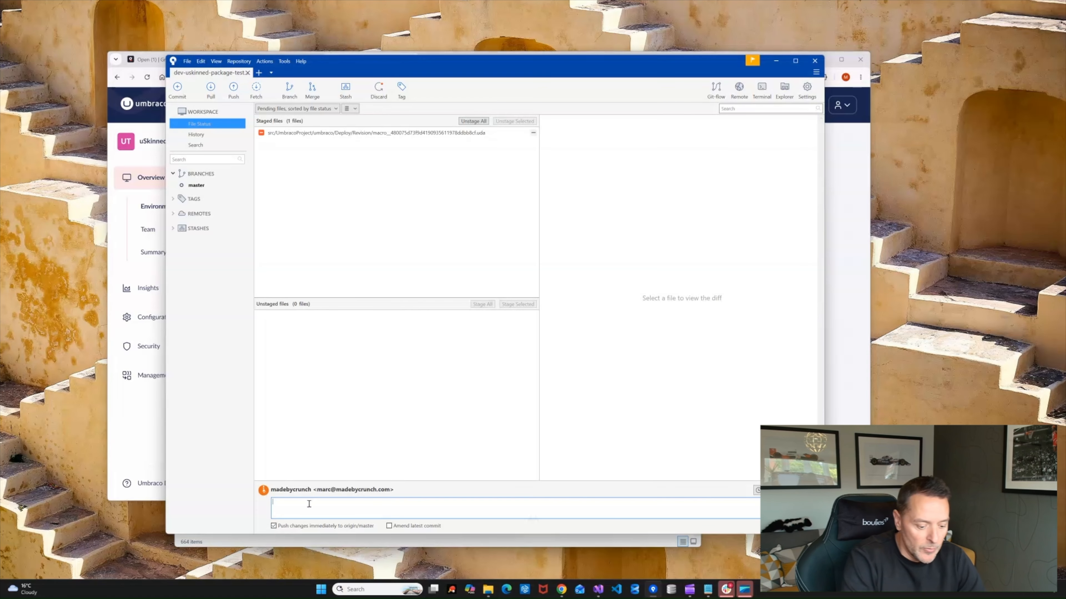
{"action": "type", "text": "R"}
{"action": "key", "text": "Caps_Lock"}
{"action": "type", "text": "eme"}
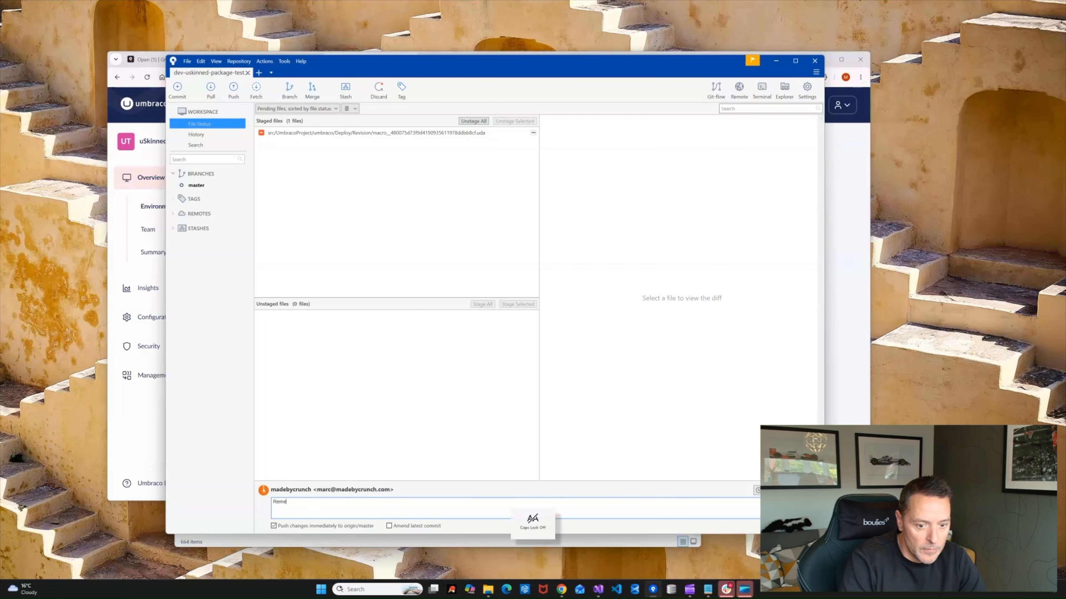
{"action": "key", "text": "BackSpace"}
{"action": "type", "text": "ove un"}
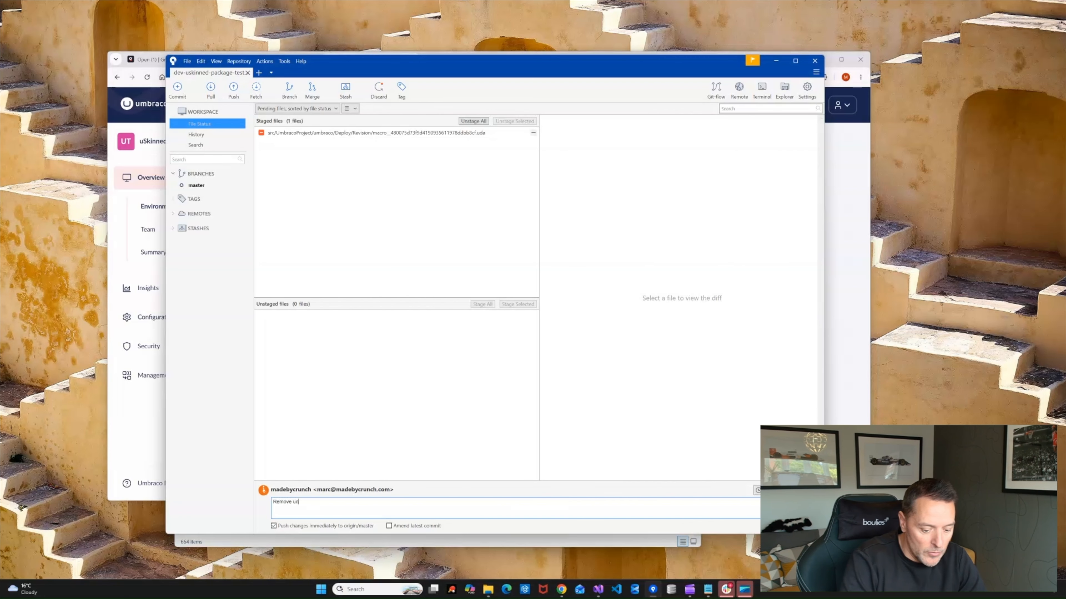
{"action": "type", "text": "used macro uda"}
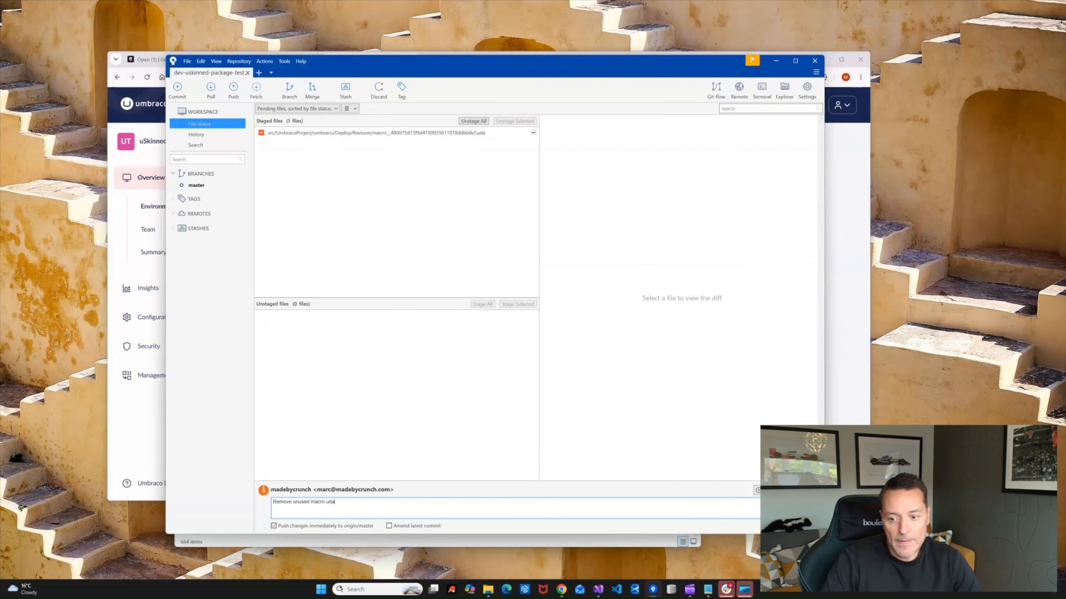
{"action": "left_click", "coordinate": [805, 526]}
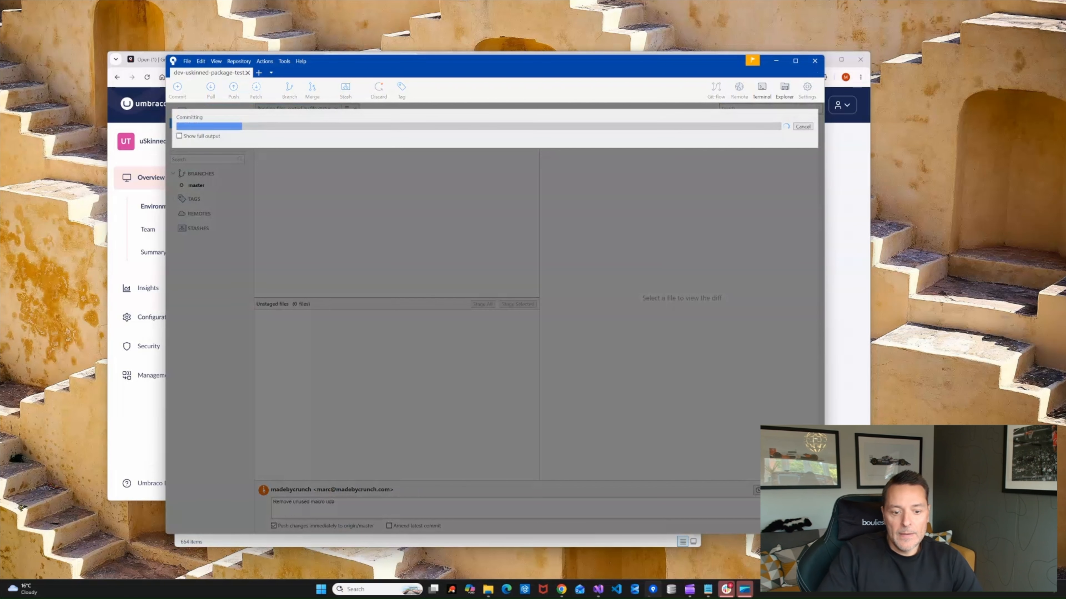
{"action": "left_click", "coordinate": [179, 136]}
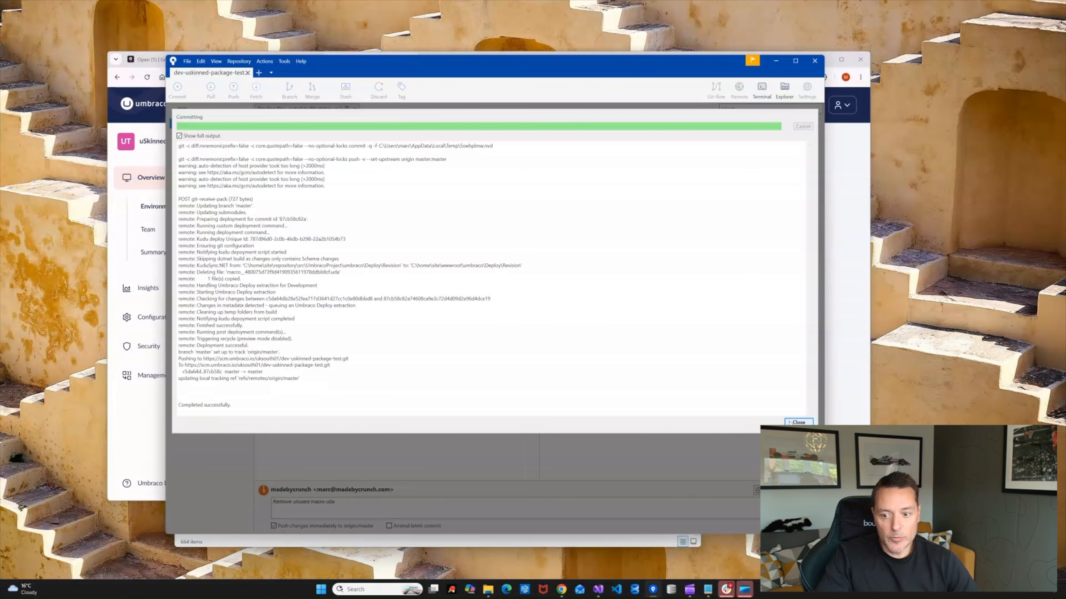
{"action": "key", "text": "Return"}
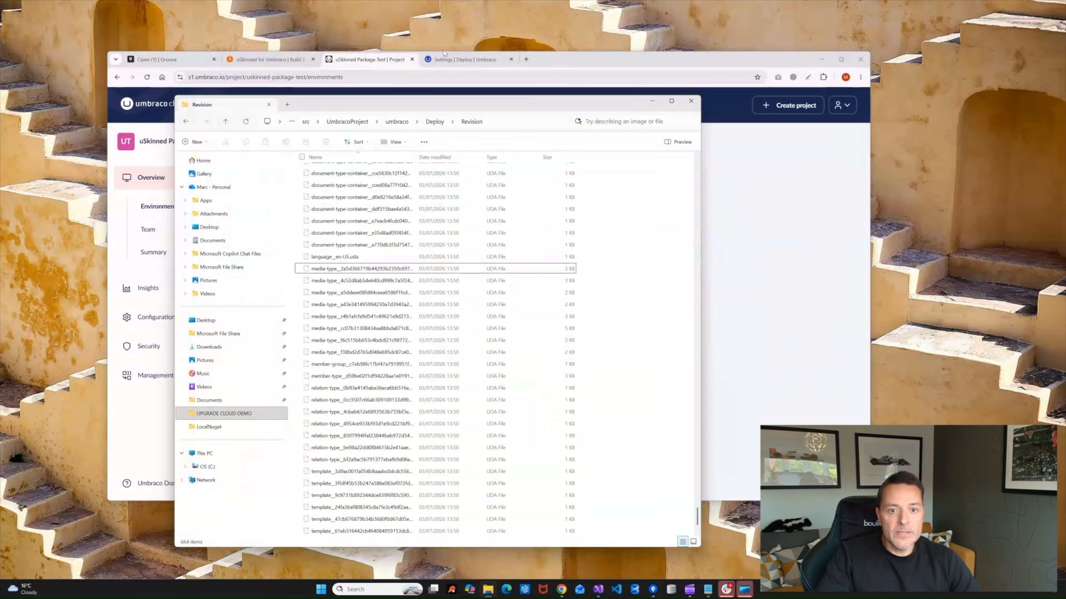
Switch to the browser, open the Development backoffice from the Umbraco Cloud project and close the old Deploy settings tab
{"action": "left_click", "coordinate": [351, 68]}
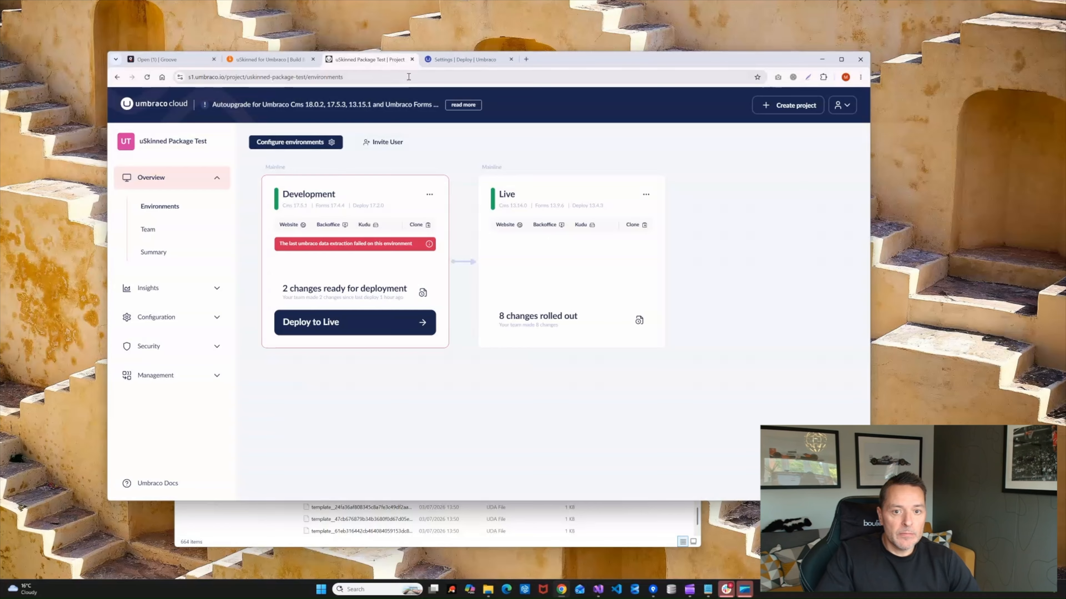
{"action": "left_click", "coordinate": [333, 227]}
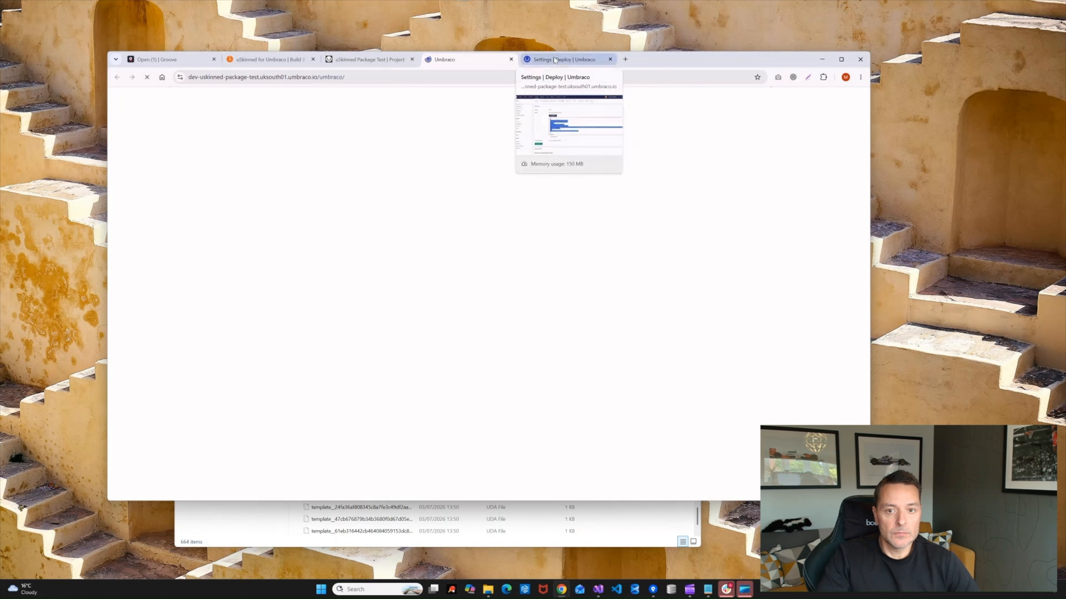
{"action": "left_click", "coordinate": [610, 59]}
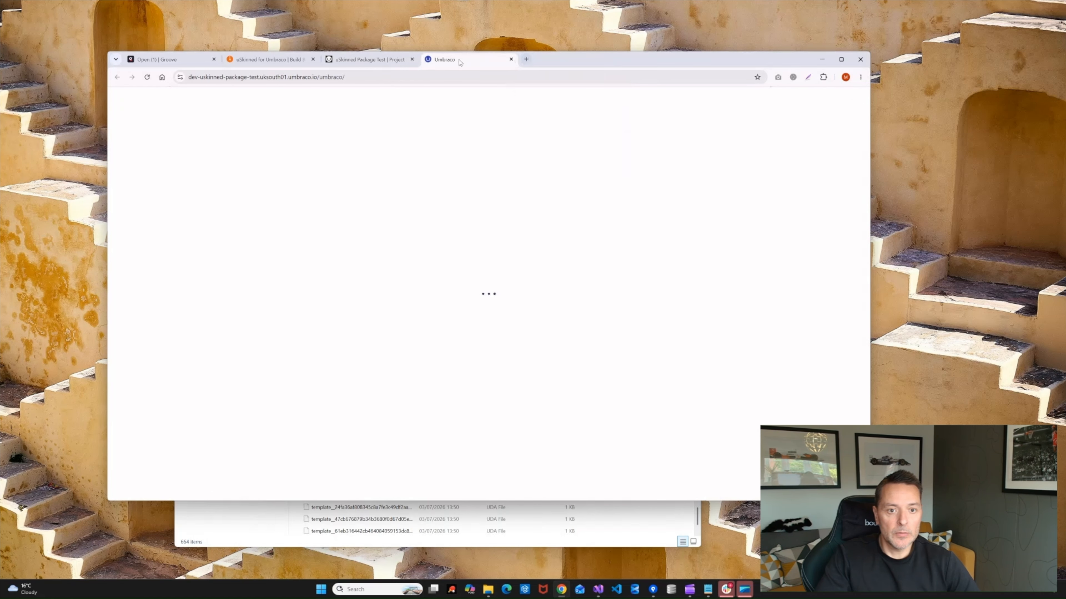
Open the Deploy dashboard in the backoffice settings and update the Umbraco schema from the data files
{"action": "left_click", "coordinate": [261, 100]}
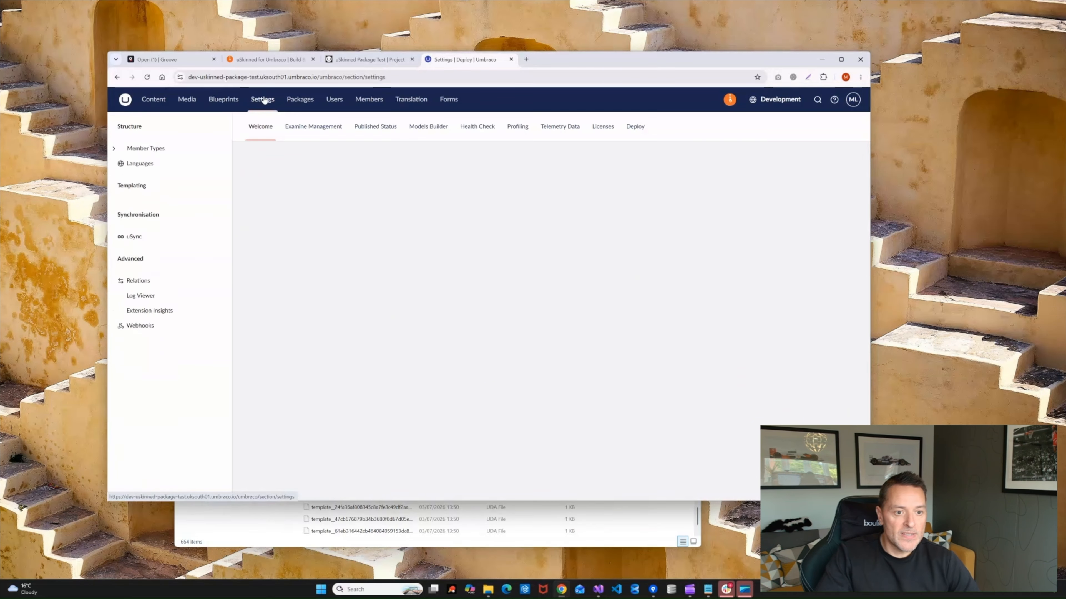
{"action": "left_click", "coordinate": [634, 126]}
{"action": "scroll", "coordinate": [355, 265], "scroll_direction": "down", "scroll_amount": 3}
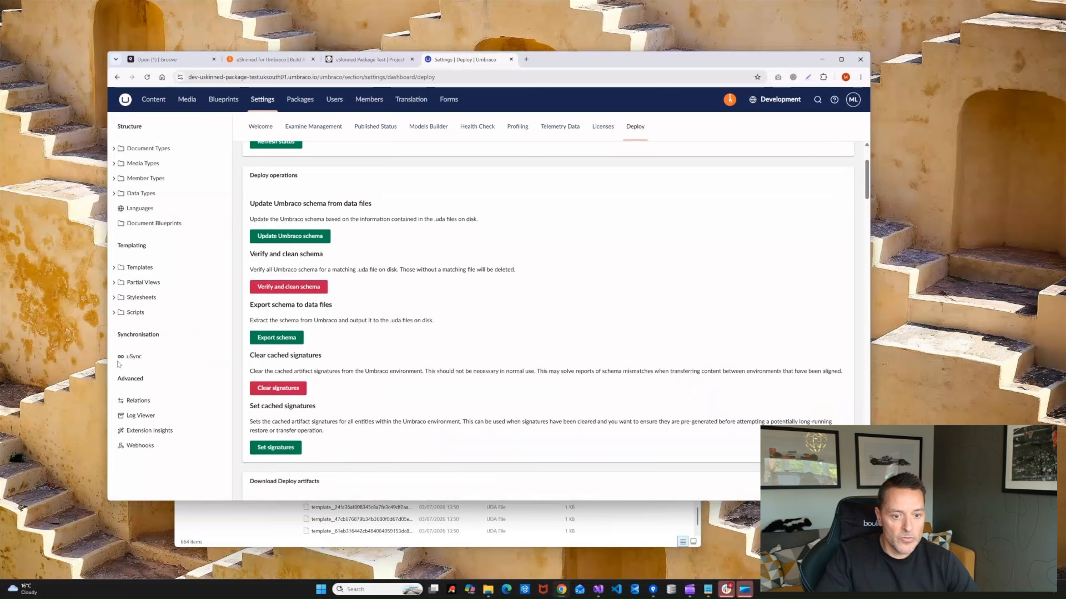
{"action": "scroll", "coordinate": [191, 312], "scroll_direction": "up", "scroll_amount": 3}
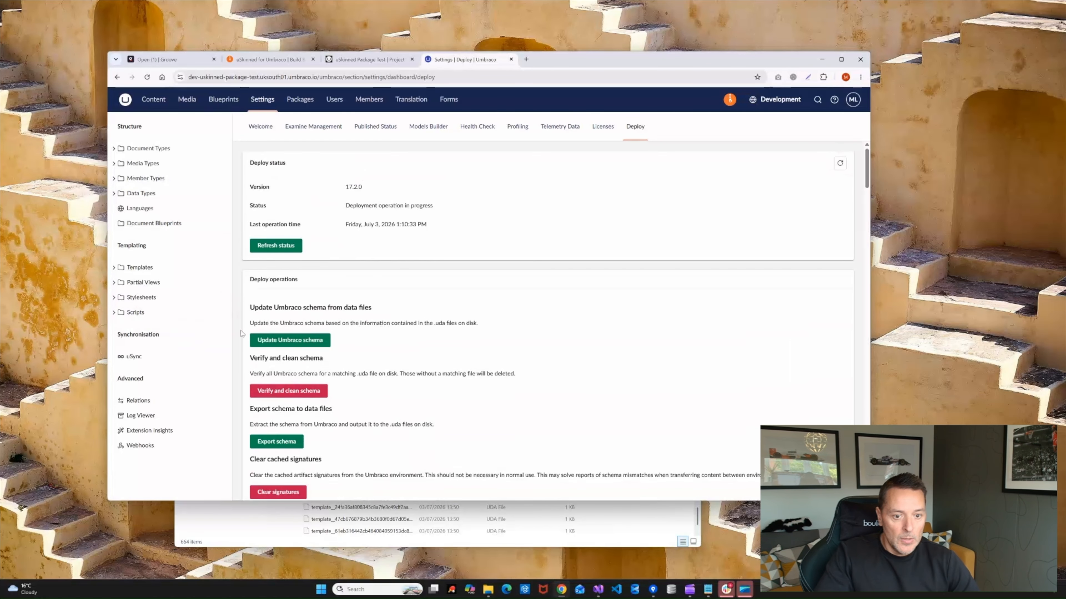
{"action": "left_click_drag", "start_coordinate": [256, 320], "coordinate": [492, 326]}
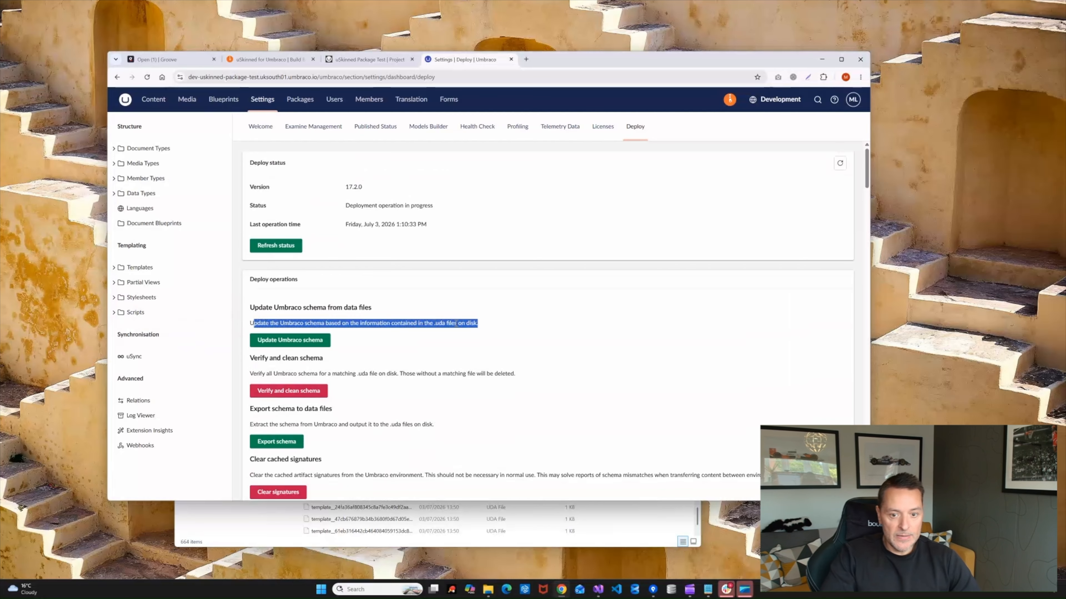
{"action": "left_click", "coordinate": [501, 327]}
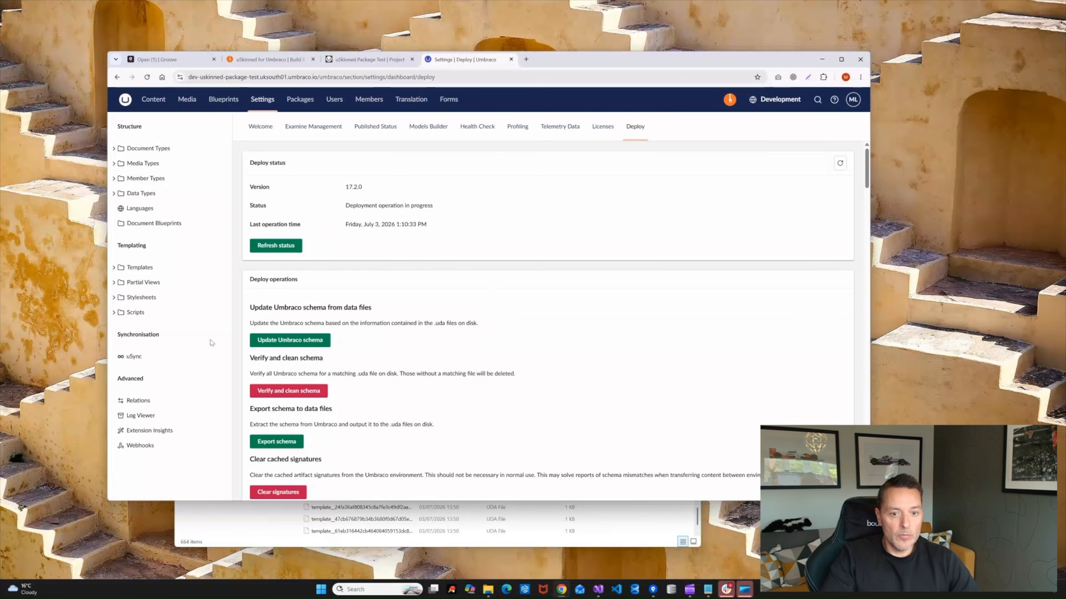
{"action": "left_click", "coordinate": [284, 340]}
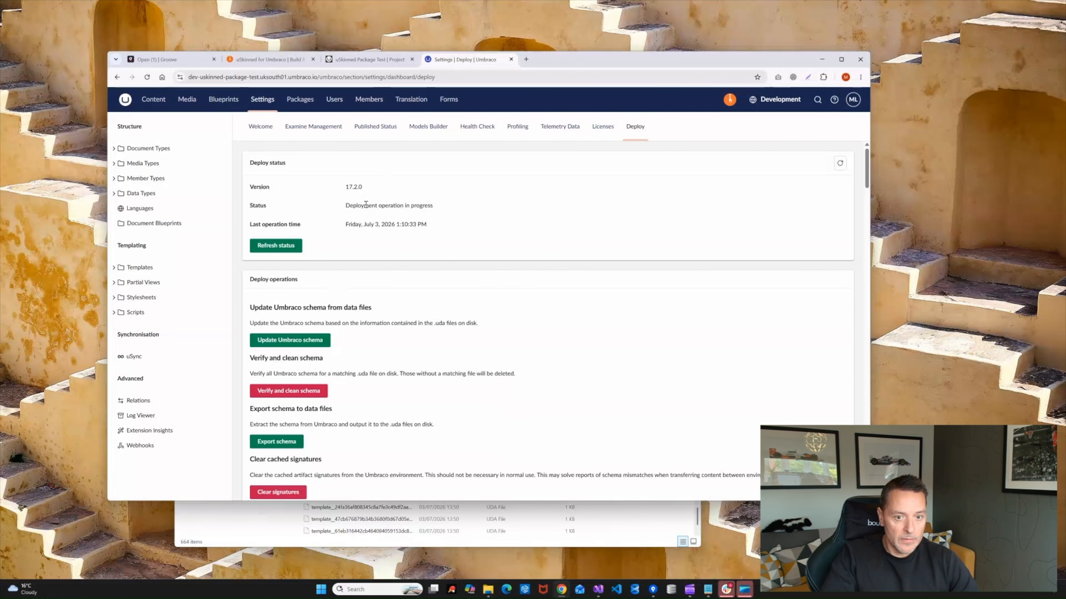
Check the deployment operation's status and reload the Umbraco Cloud project's environments page
{"action": "left_click_drag", "start_coordinate": [350, 206], "coordinate": [454, 208]}
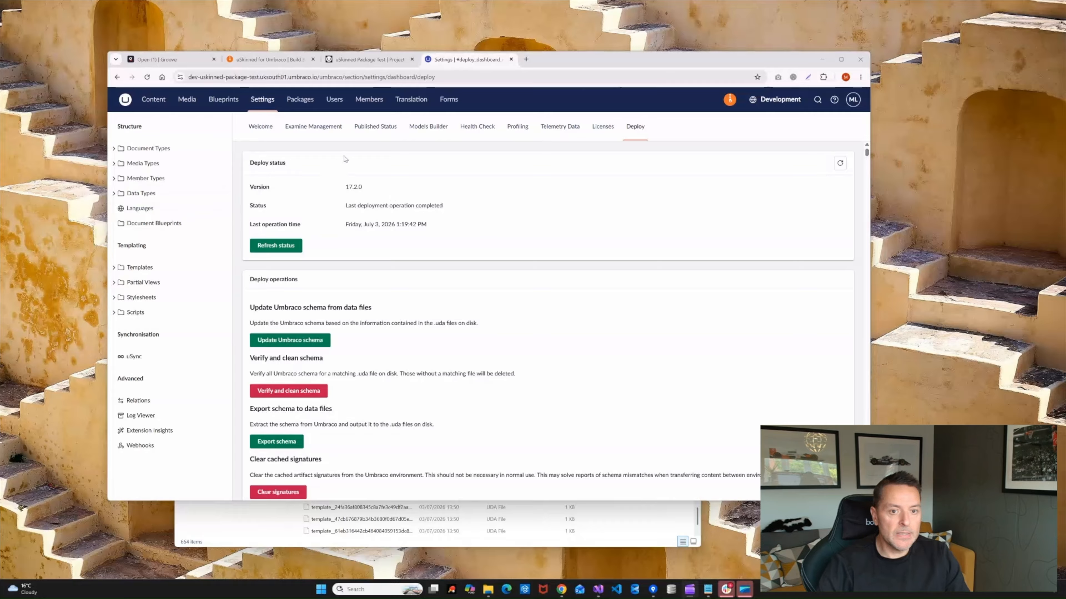
{"action": "left_click", "coordinate": [346, 67]}
{"action": "left_click", "coordinate": [148, 80]}
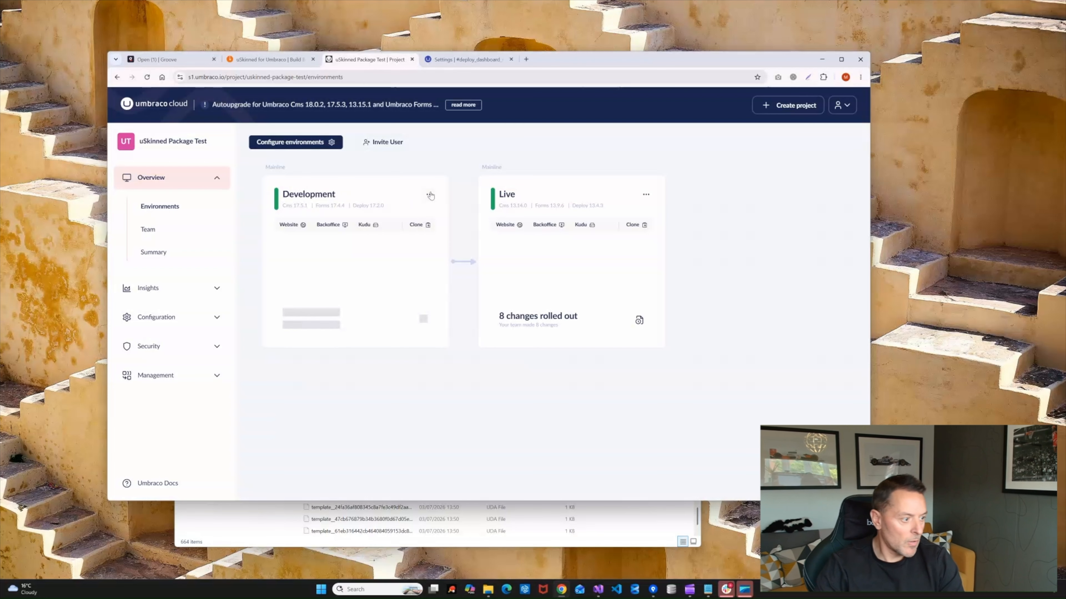
Open the Orkney design node in the Development backoffice content and save and publish it
{"action": "left_click", "coordinate": [456, 61]}
{"action": "left_click", "coordinate": [154, 99]}
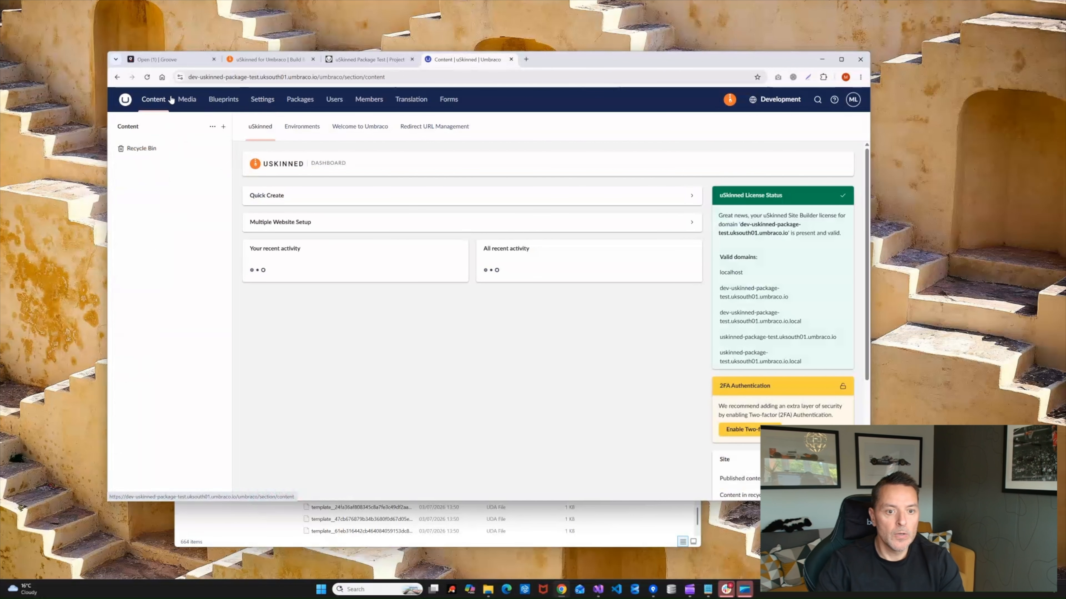
{"action": "left_click", "coordinate": [134, 148]}
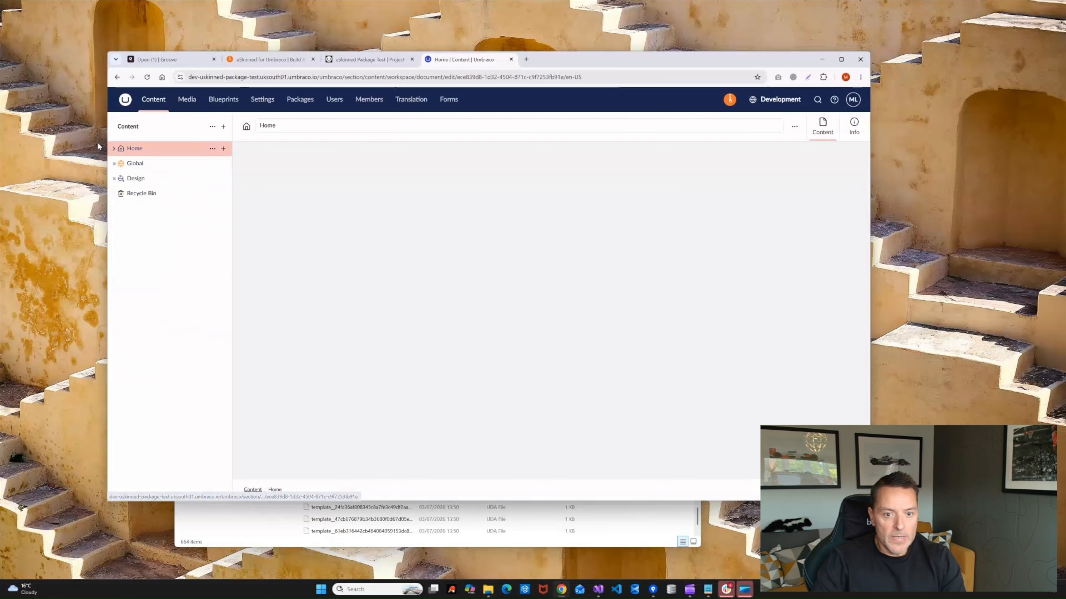
{"action": "left_click", "coordinate": [133, 178]}
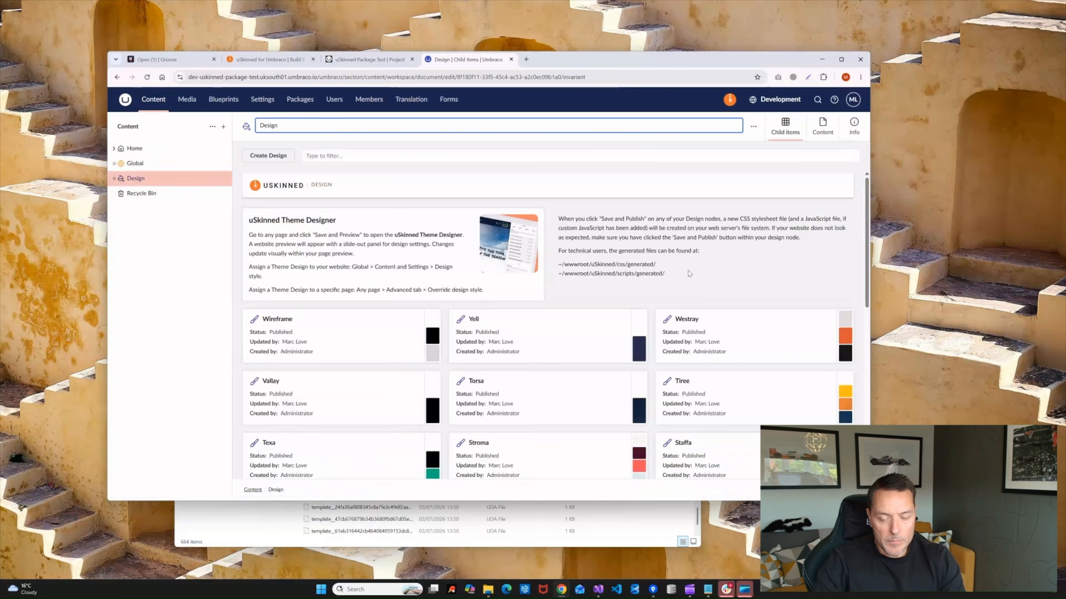
{"action": "scroll", "coordinate": [752, 385], "scroll_direction": "down", "scroll_amount": 5}
{"action": "left_click", "coordinate": [721, 348]}
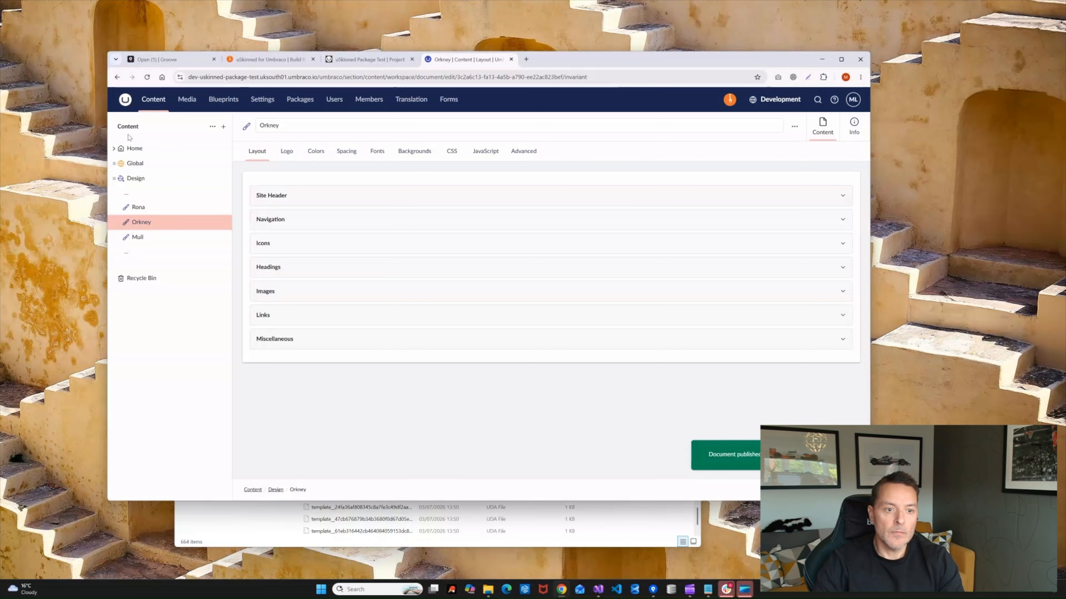
Open the Home node's info and load its published page on the Development website in a new tab
{"action": "left_click", "coordinate": [135, 151]}
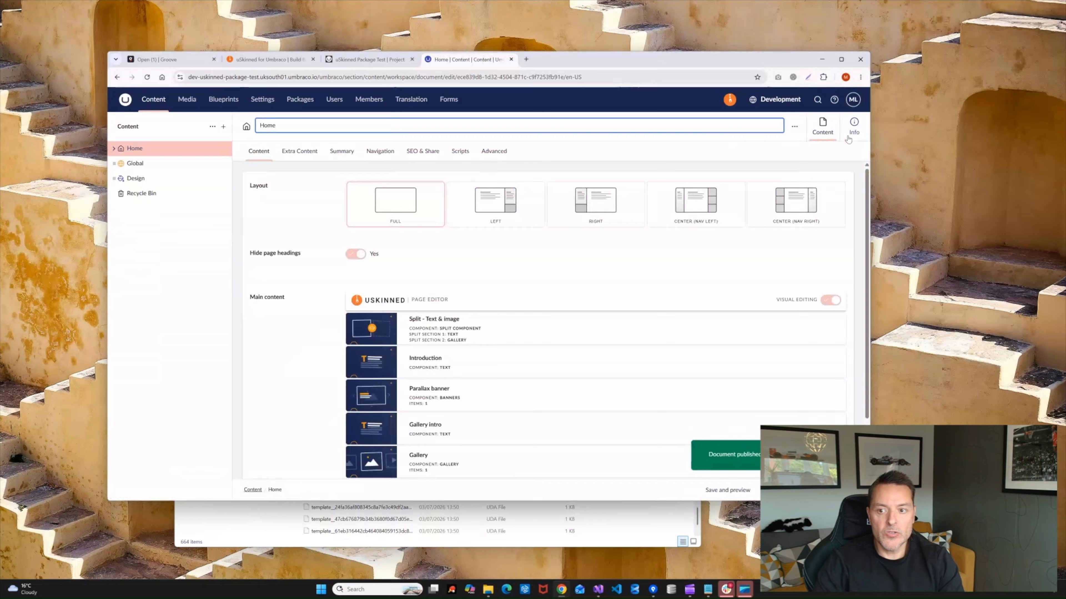
{"action": "left_click", "coordinate": [854, 128]}
{"action": "left_click", "coordinate": [254, 184]}
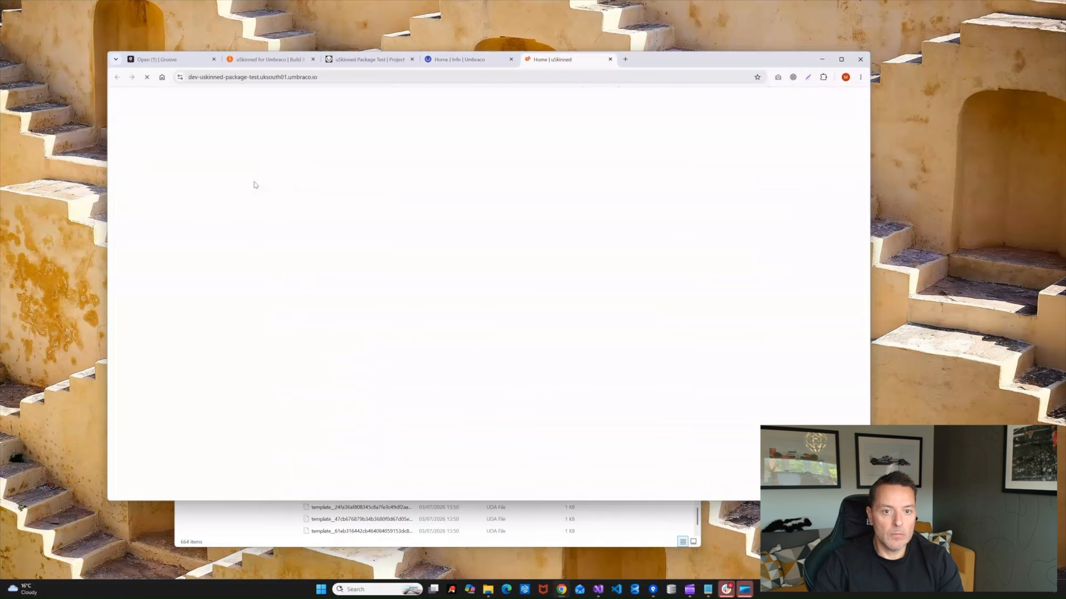
Look through the Home page on the Development website and return to the Umbraco Cloud project's environments page
{"action": "scroll", "coordinate": [548, 171], "scroll_direction": "down", "scroll_amount": 15}
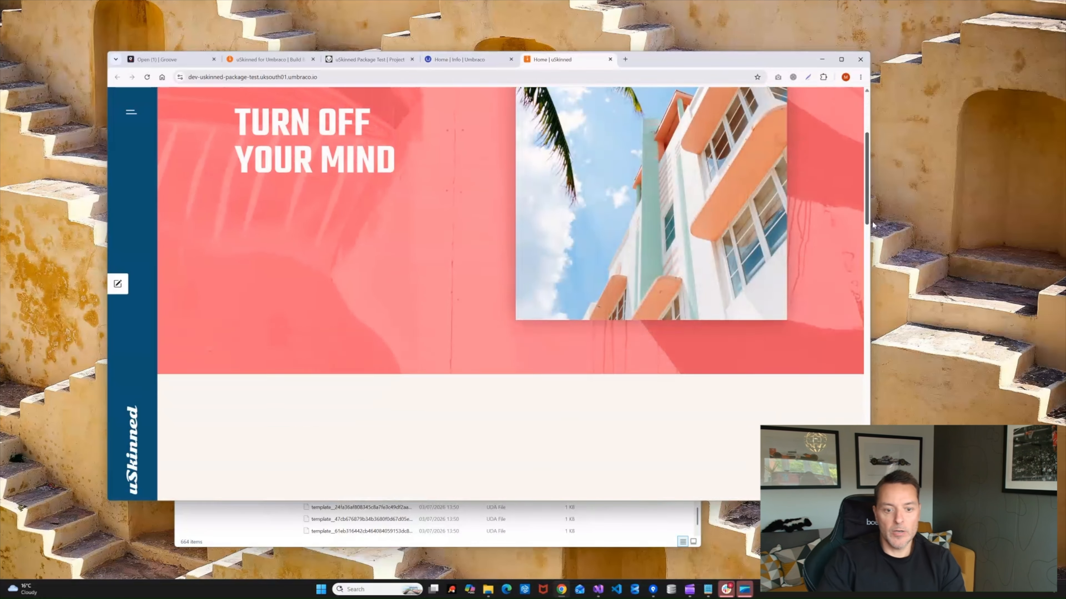
{"action": "scroll", "coordinate": [592, 107], "scroll_direction": "up", "scroll_amount": 15}
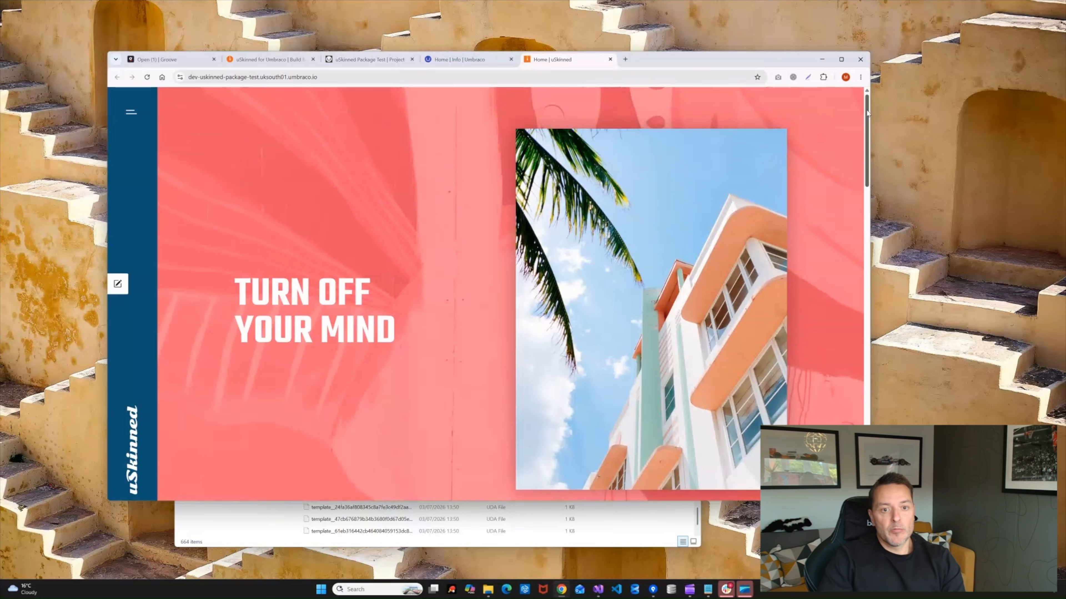
{"action": "left_click", "coordinate": [367, 59]}
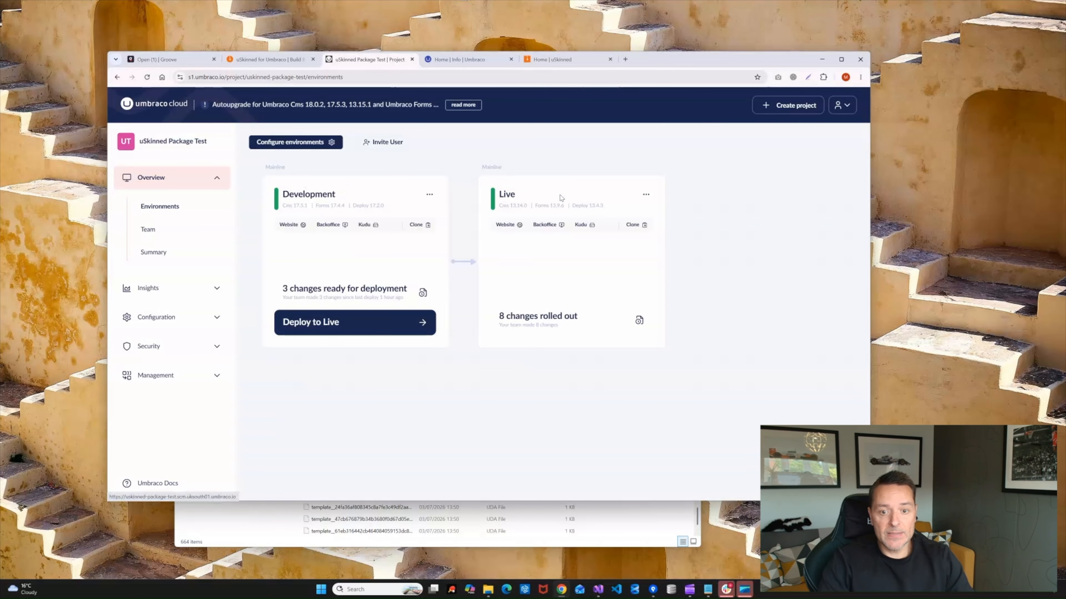
Check the Live environment's options, view its website in a new tab and close that tab
{"action": "left_click", "coordinate": [646, 195]}
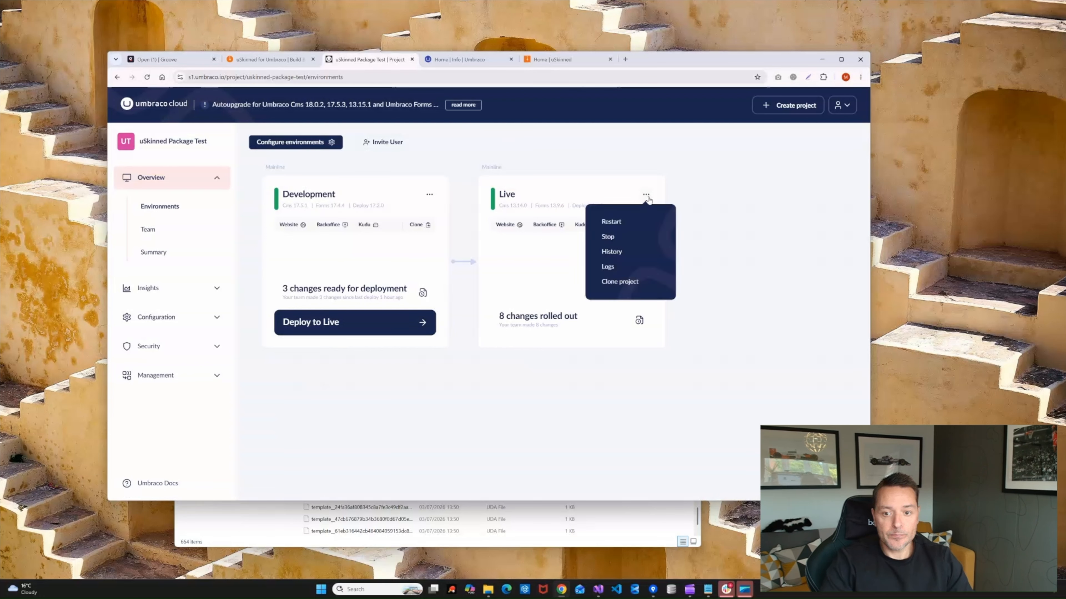
{"action": "left_click", "coordinate": [685, 193]}
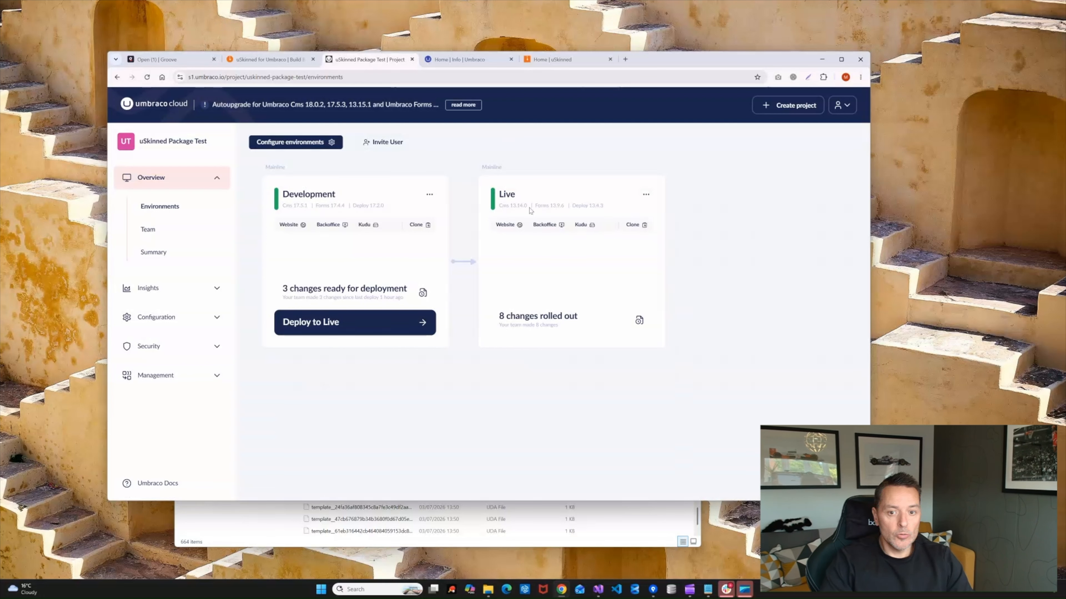
{"action": "double_click", "coordinate": [506, 195]}
{"action": "left_click", "coordinate": [720, 243]}
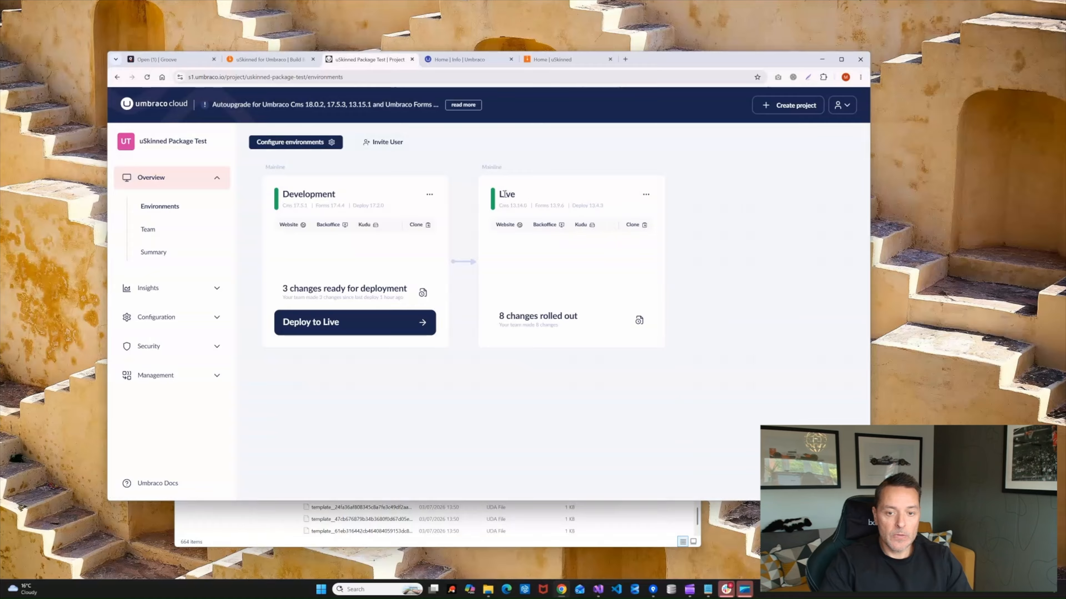
{"action": "left_click", "coordinate": [505, 225]}
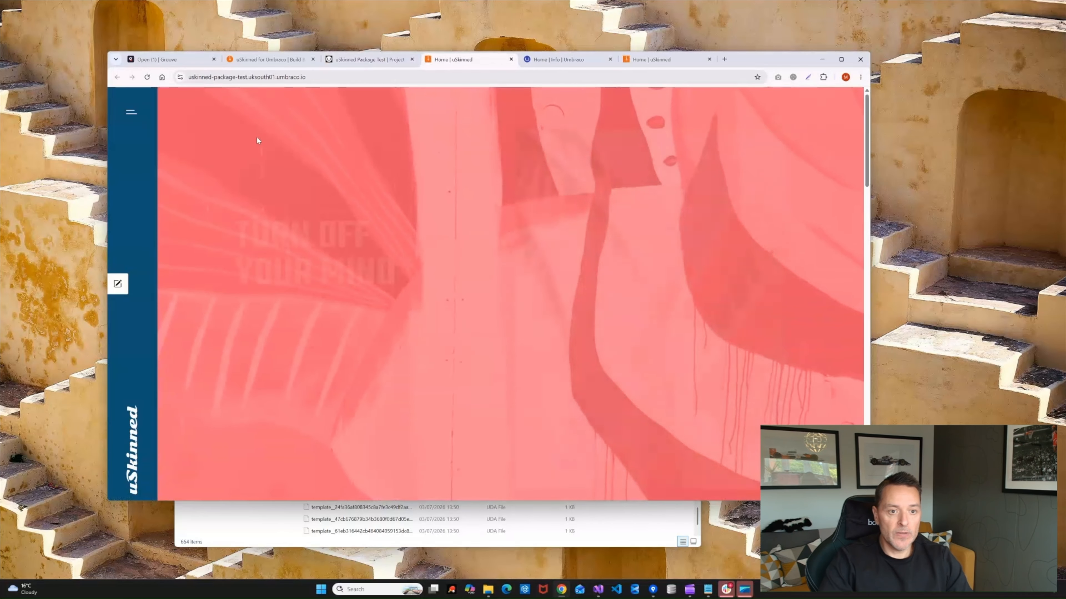
{"action": "left_click", "coordinate": [510, 59]}
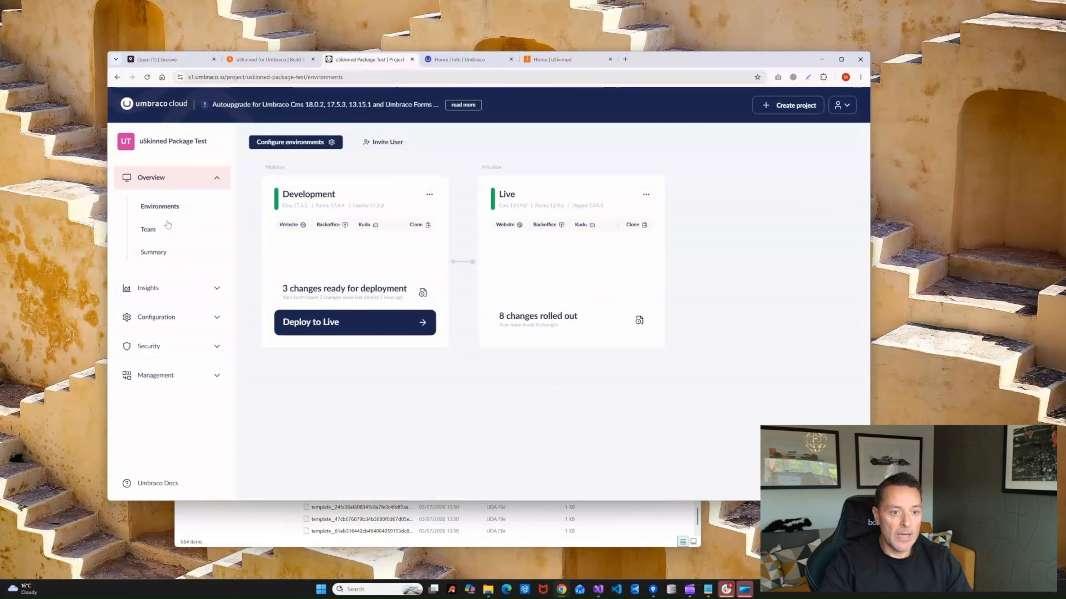
Change the Live environment's .NET framework runtime to .NET 10 in the project's advanced configuration and confirm the restart
{"action": "left_click", "coordinate": [212, 289]}
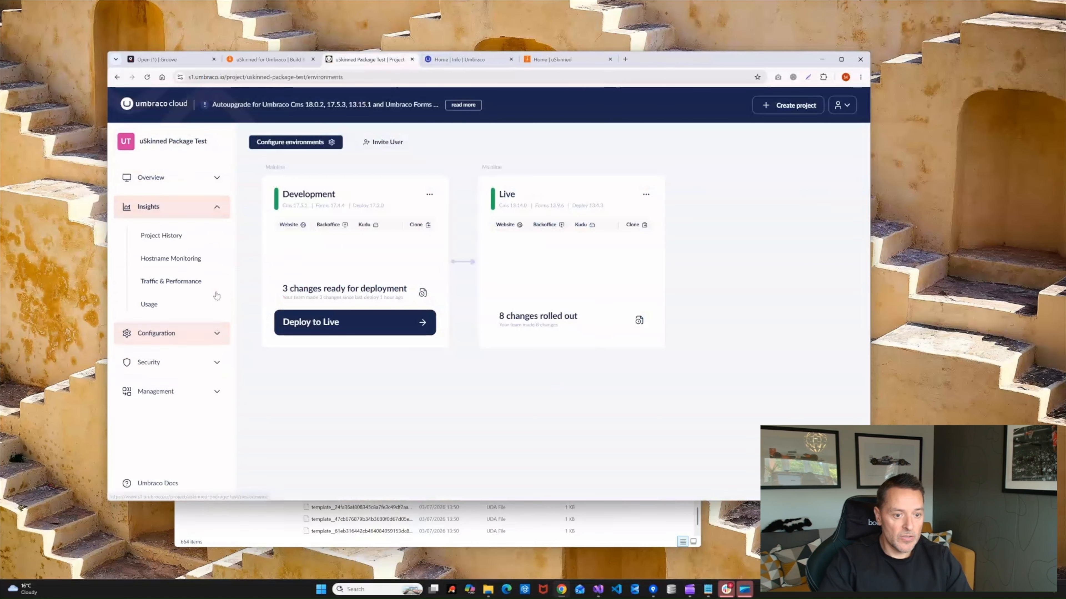
{"action": "left_click", "coordinate": [217, 363]}
{"action": "scroll", "coordinate": [168, 369], "scroll_direction": "down", "scroll_amount": 2}
{"action": "left_click", "coordinate": [160, 362]}
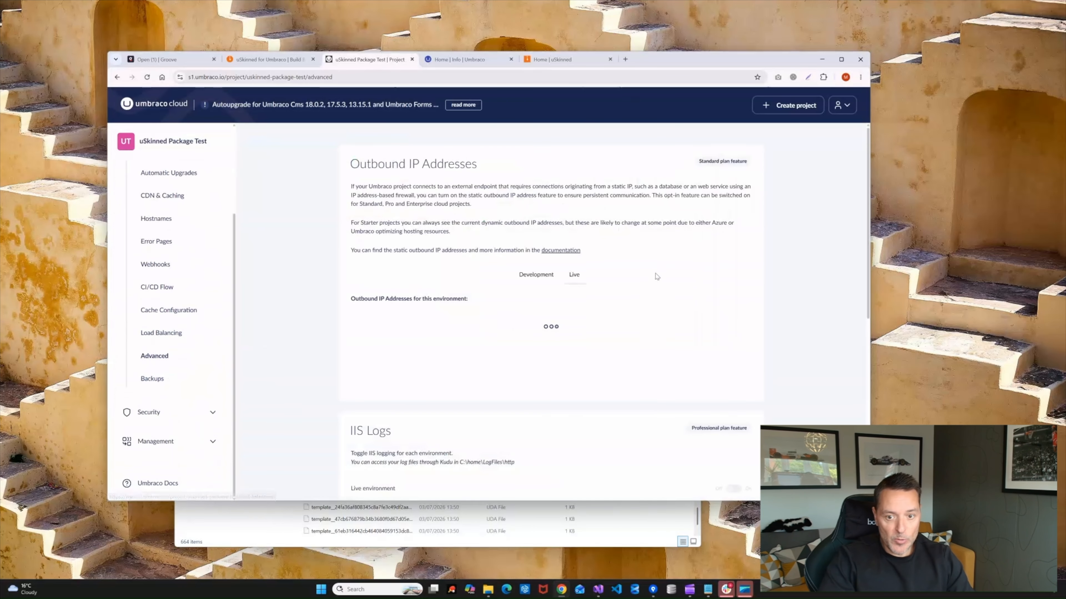
{"action": "scroll", "coordinate": [588, 277], "scroll_direction": "down", "scroll_amount": 4}
{"action": "scroll", "coordinate": [538, 279], "scroll_direction": "down", "scroll_amount": 5}
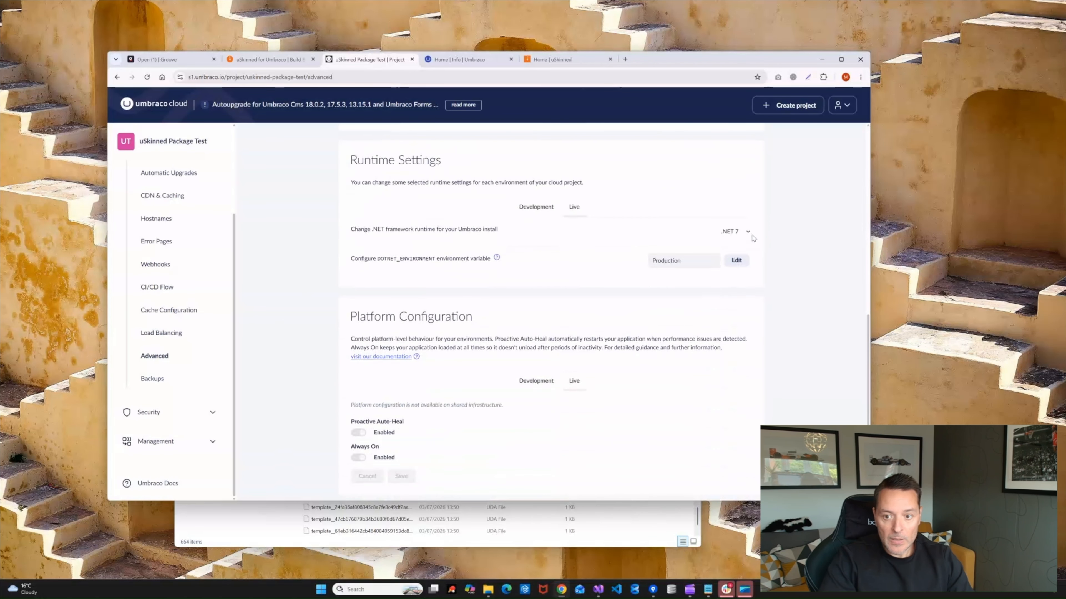
{"action": "left_click", "coordinate": [748, 232]}
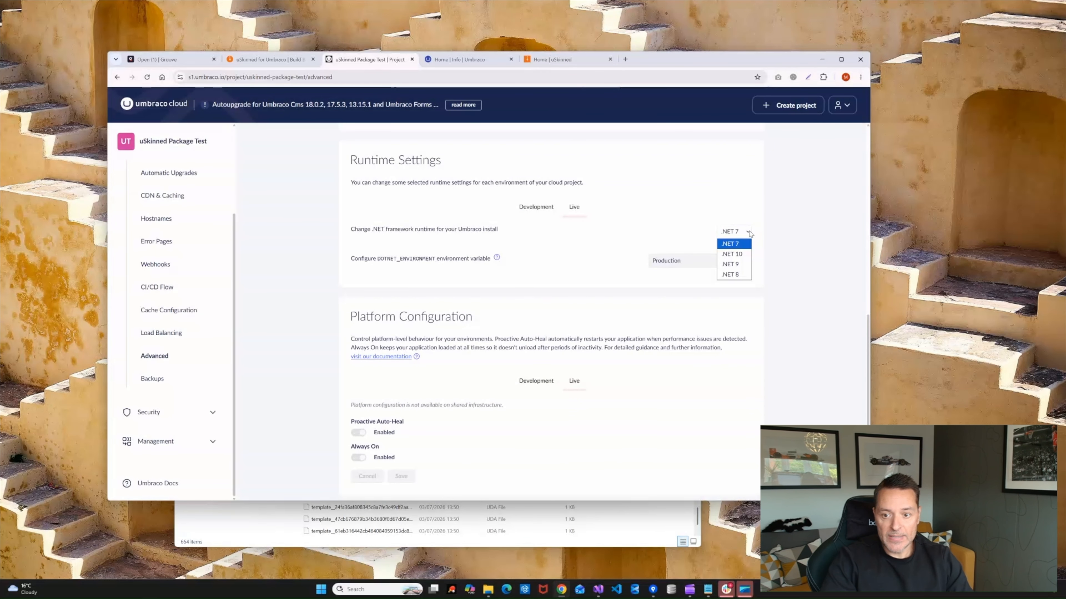
{"action": "left_click", "coordinate": [732, 254]}
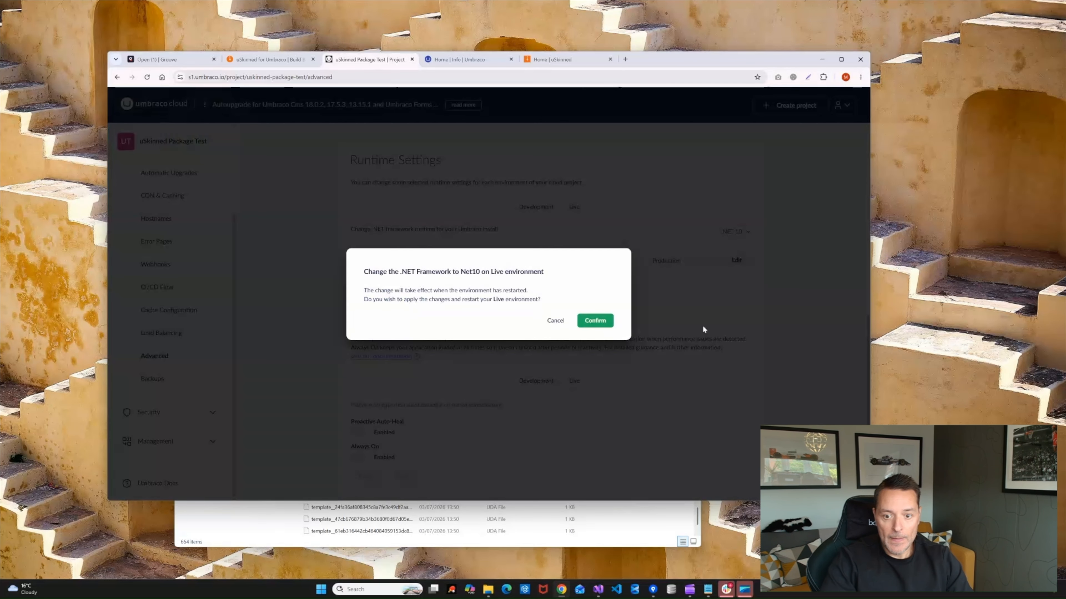
{"action": "left_click", "coordinate": [601, 320]}
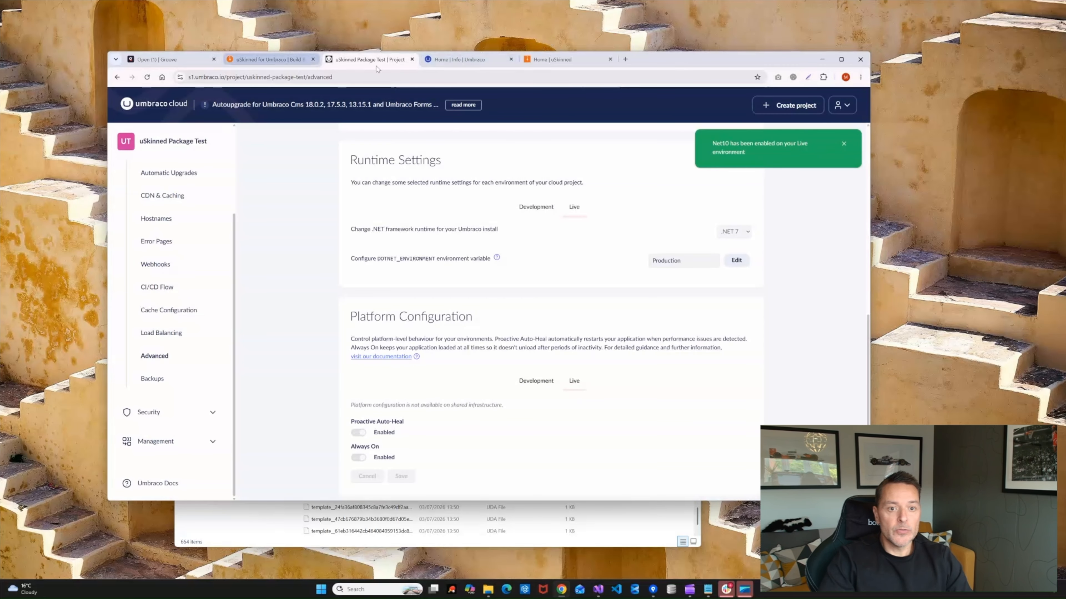
Return from the advanced configuration to the uSkinned Package Test project's environments page
{"action": "scroll", "coordinate": [242, 144], "scroll_direction": "up", "scroll_amount": 3}
{"action": "scroll", "coordinate": [159, 193], "scroll_direction": "up", "scroll_amount": 3}
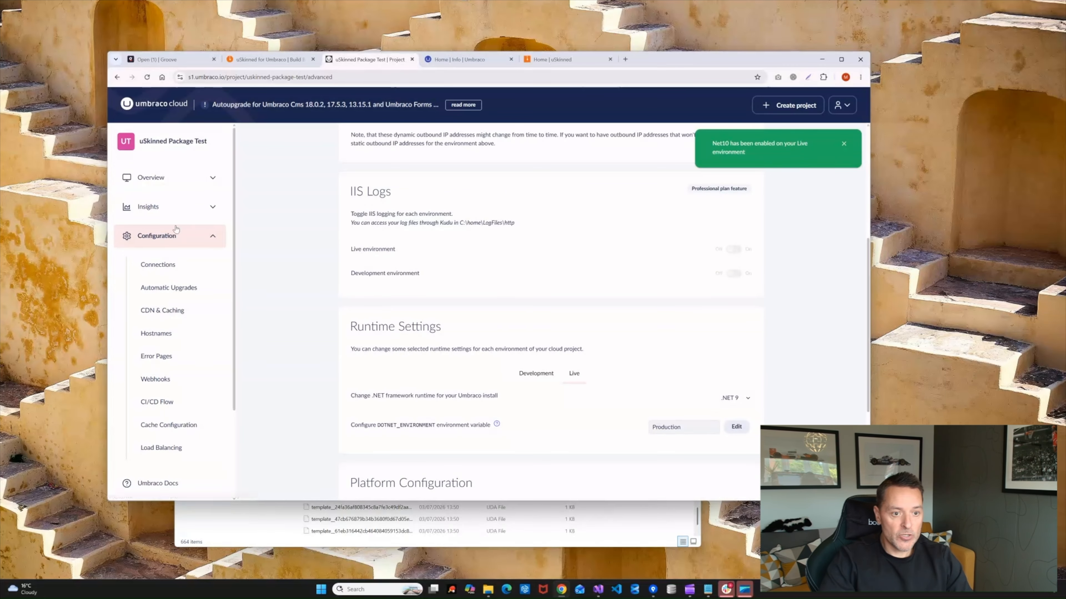
{"action": "left_click", "coordinate": [147, 184]}
{"action": "left_click", "coordinate": [159, 184]}
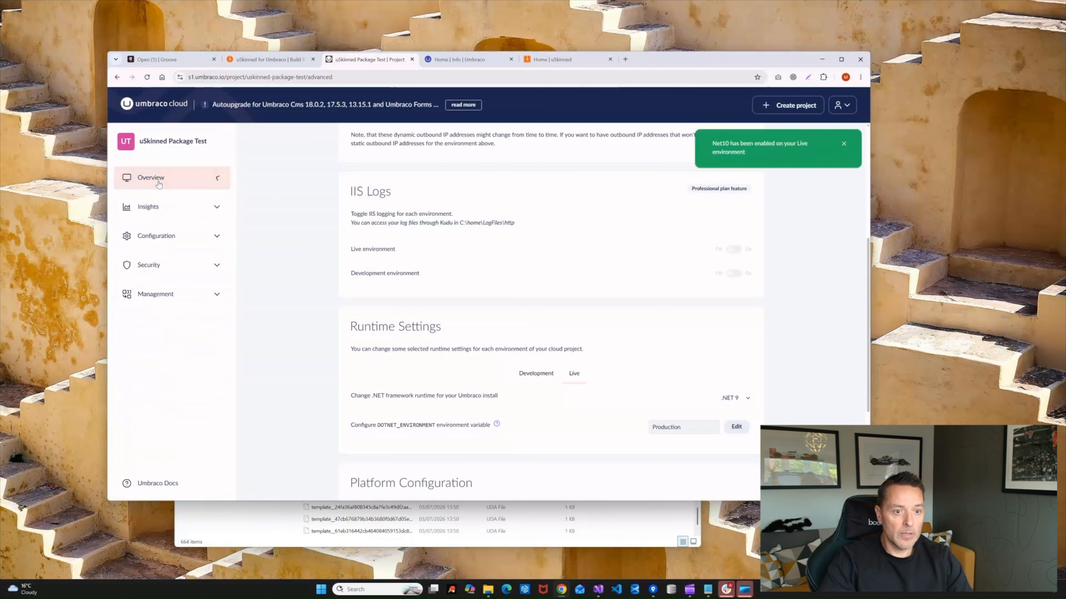
{"action": "left_click", "coordinate": [170, 143]}
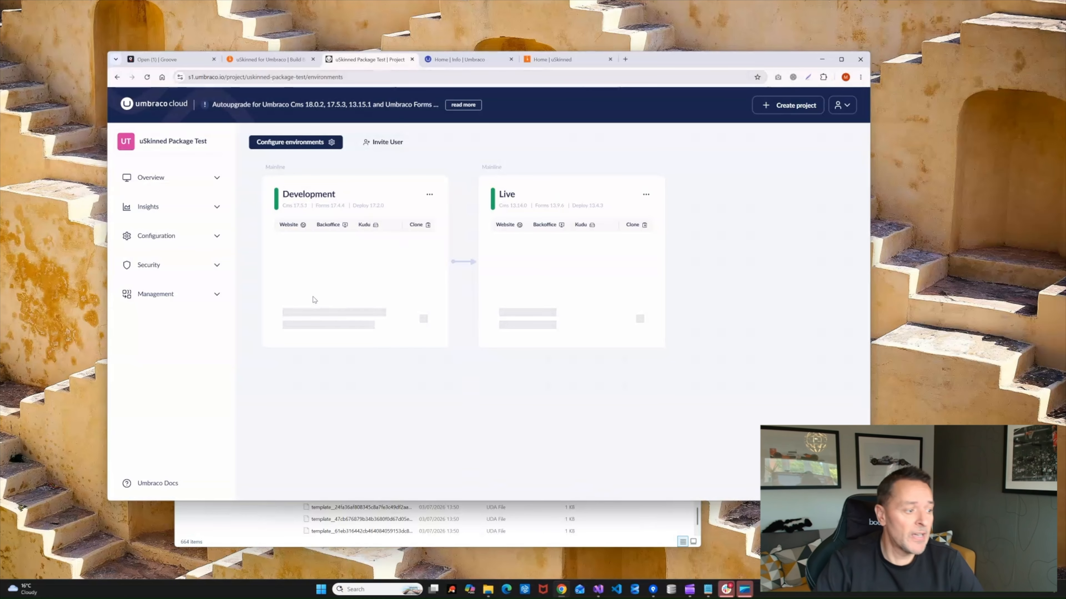
{"action": "left_click", "coordinate": [444, 61]}
{"action": "left_click", "coordinate": [367, 62]}
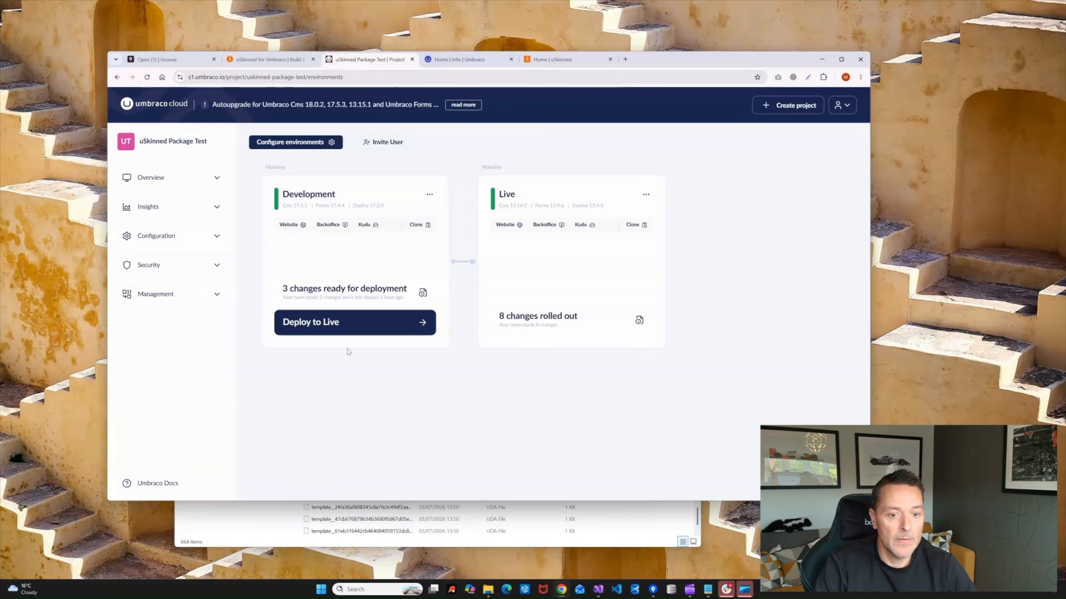
Start a deployment from Development to Live and enter "Upgrading Umbraco 13.14.0 to" in the changes summary
{"action": "left_click", "coordinate": [341, 323]}
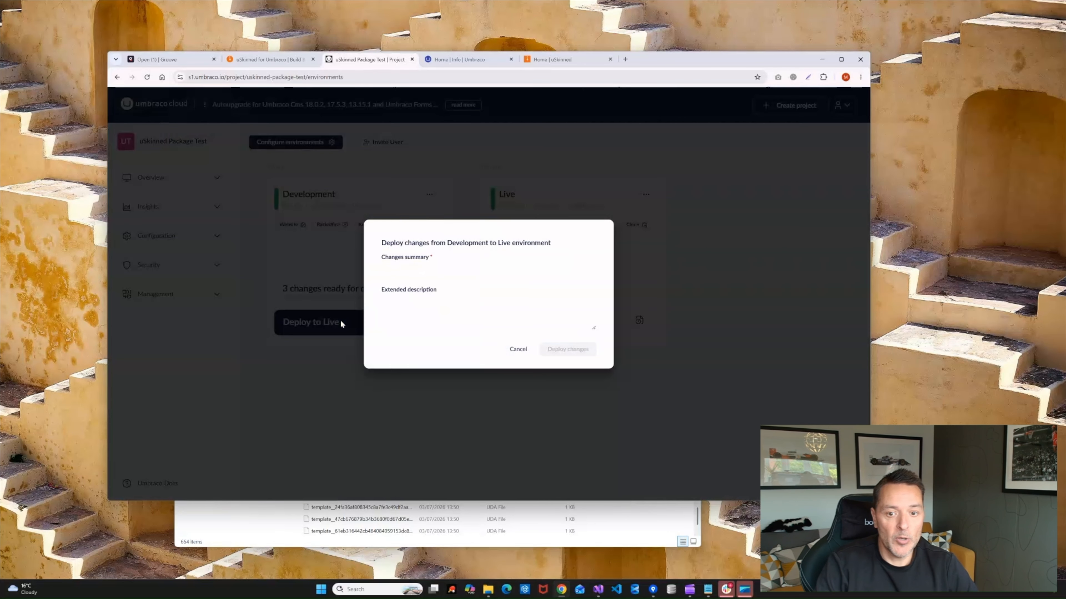
{"action": "left_click", "coordinate": [412, 272]}
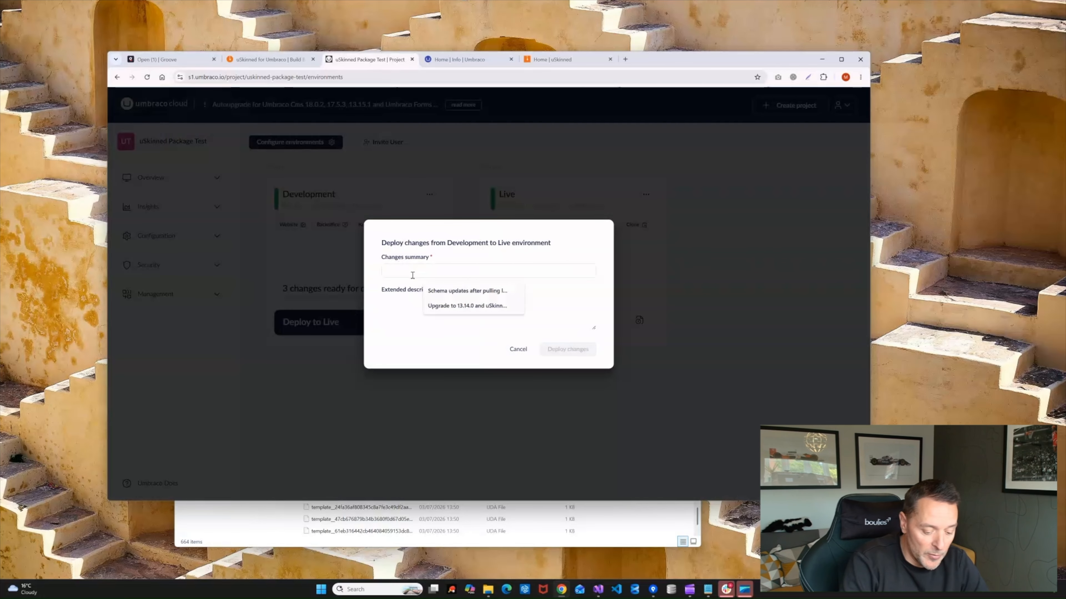
{"action": "type", "text": "U"}
{"action": "key", "text": "Caps_Lock"}
{"action": "type", "text": "mbrac"}
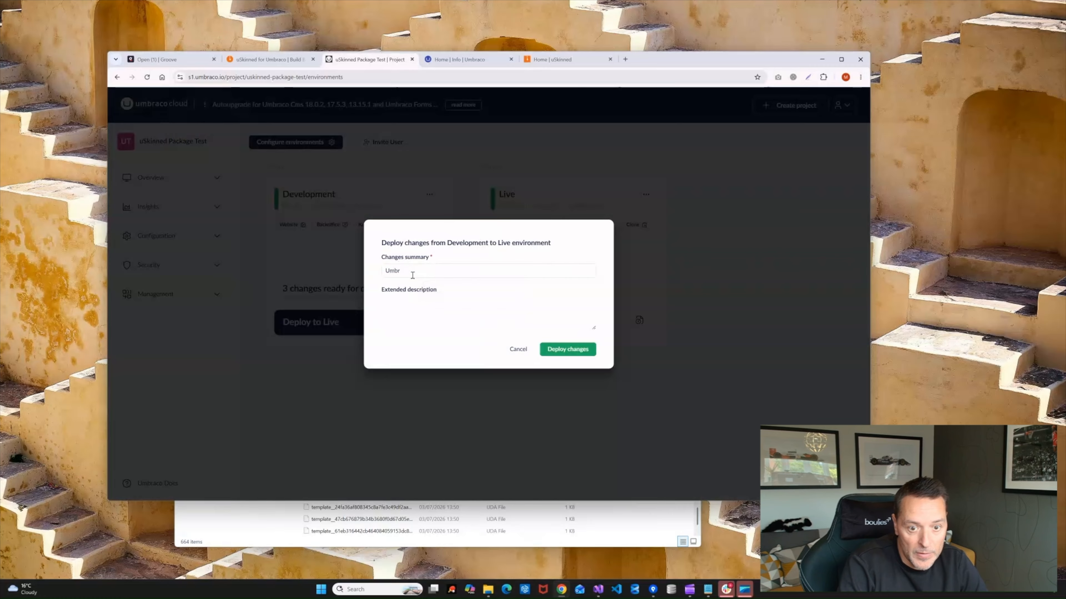
{"action": "key", "text": "BackSpace"}
{"action": "key", "text": "BackSpace"}
{"action": "key", "text": "BackSpace"}
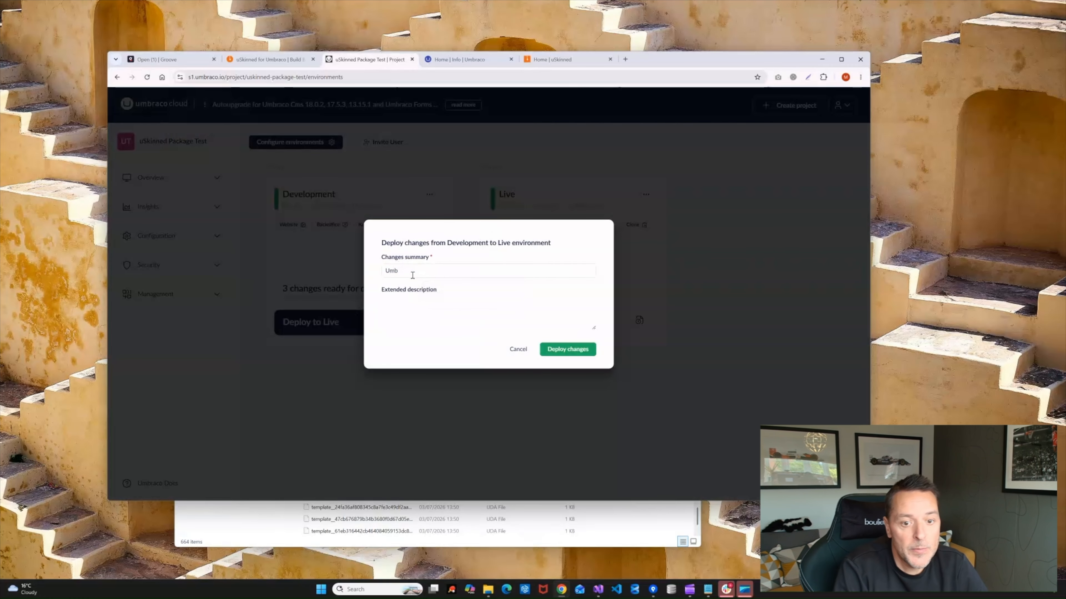
{"action": "key", "text": "BackSpace"}
{"action": "type", "text": "upgrading"}
{"action": "key", "text": "BackSpace"}
{"action": "key", "text": "BackSpace"}
{"action": "key", "text": "BackSpace"}
{"action": "key", "text": "BackSpace"}
{"action": "key", "text": "BackSpace"}
{"action": "key", "text": "BackSpace"}
{"action": "key", "text": "BackSpace"}
{"action": "type", "text": "pgrading"}
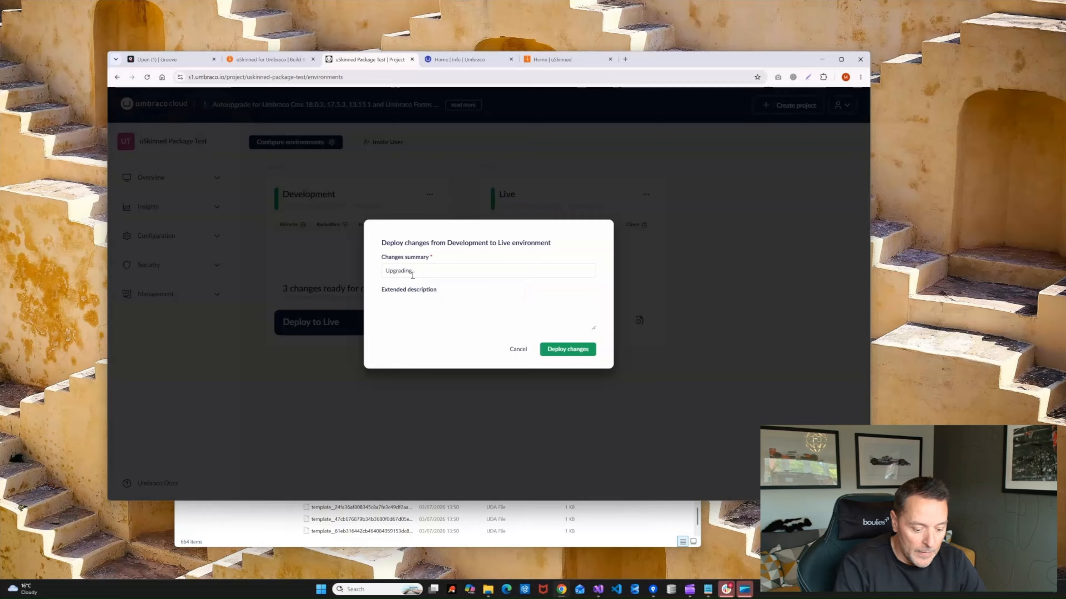
{"action": "type", "text": " Umbraco"}
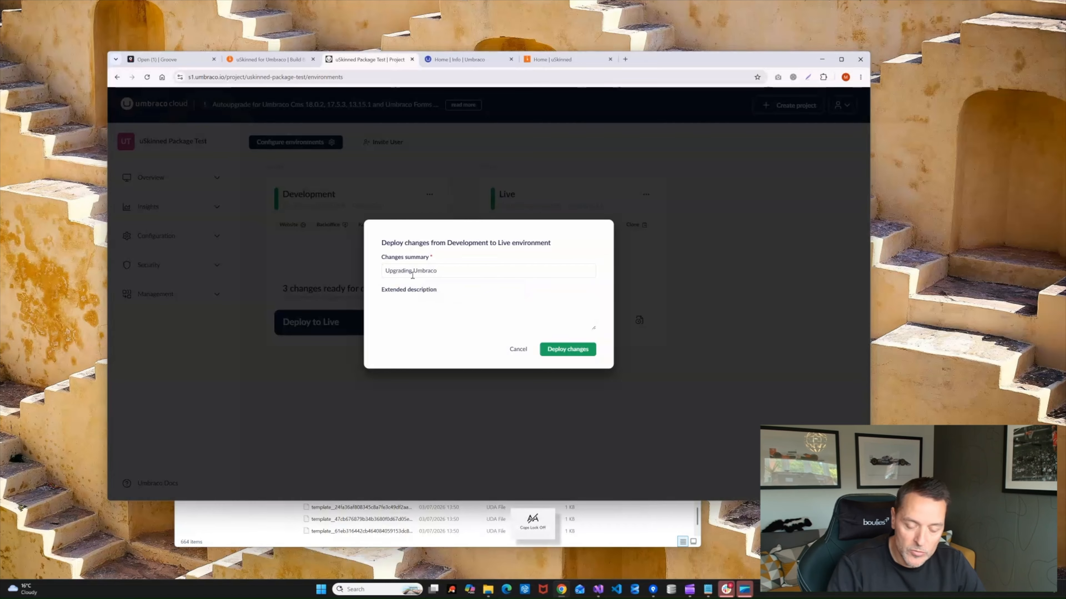
{"action": "type", "text": " 13.14.0 to"}
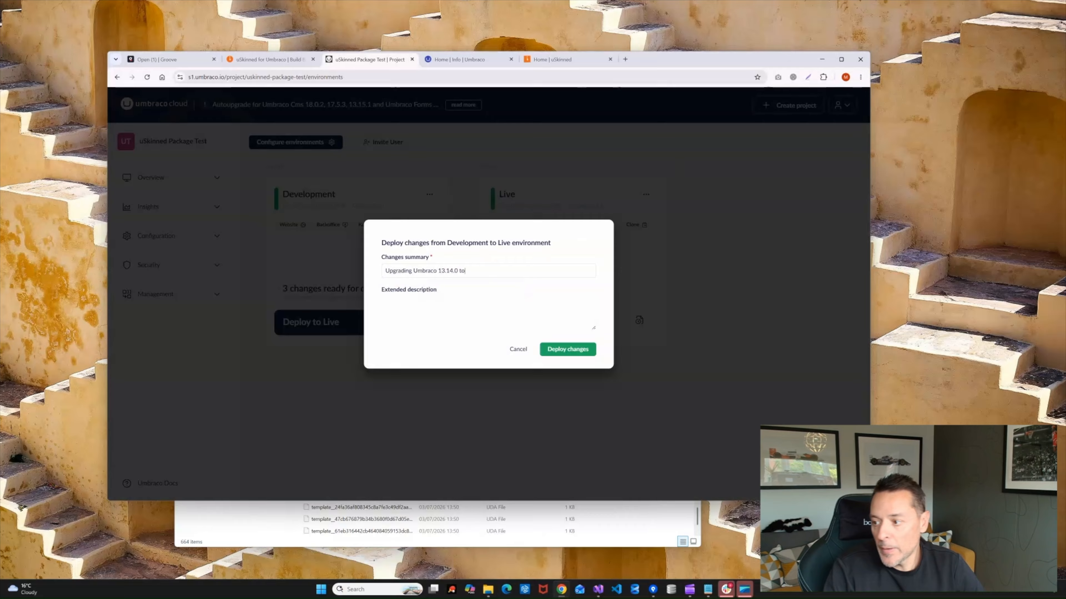
Check the Umbraco.Cms package version in UmbracoProject.csproj in Visual Studio and deploy the changes to Live from the browser
{"action": "mouse_move", "coordinate": [605, 591]}
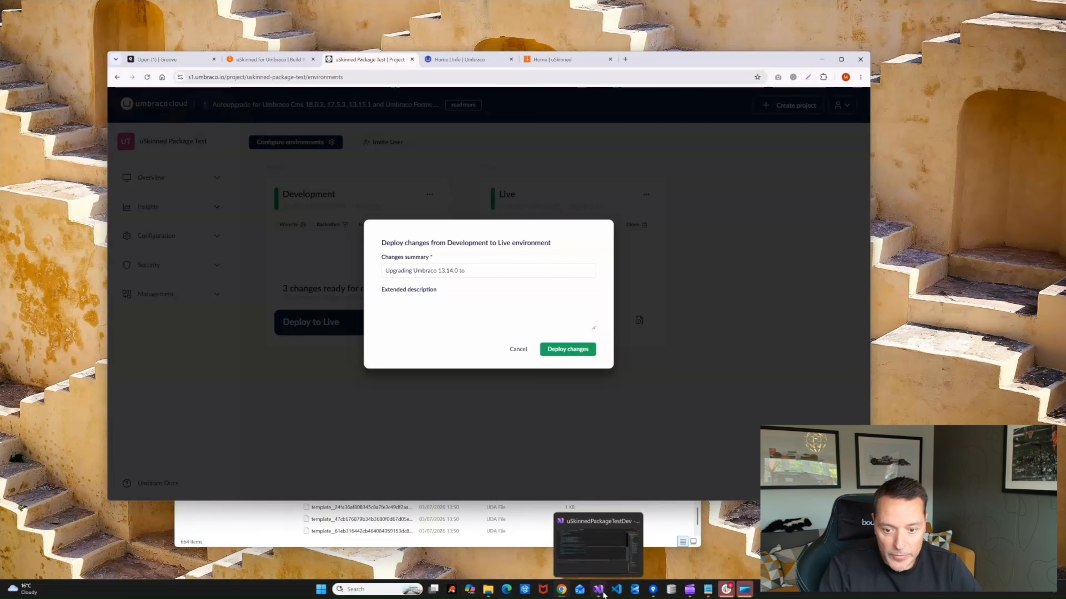
{"action": "left_click", "coordinate": [598, 546]}
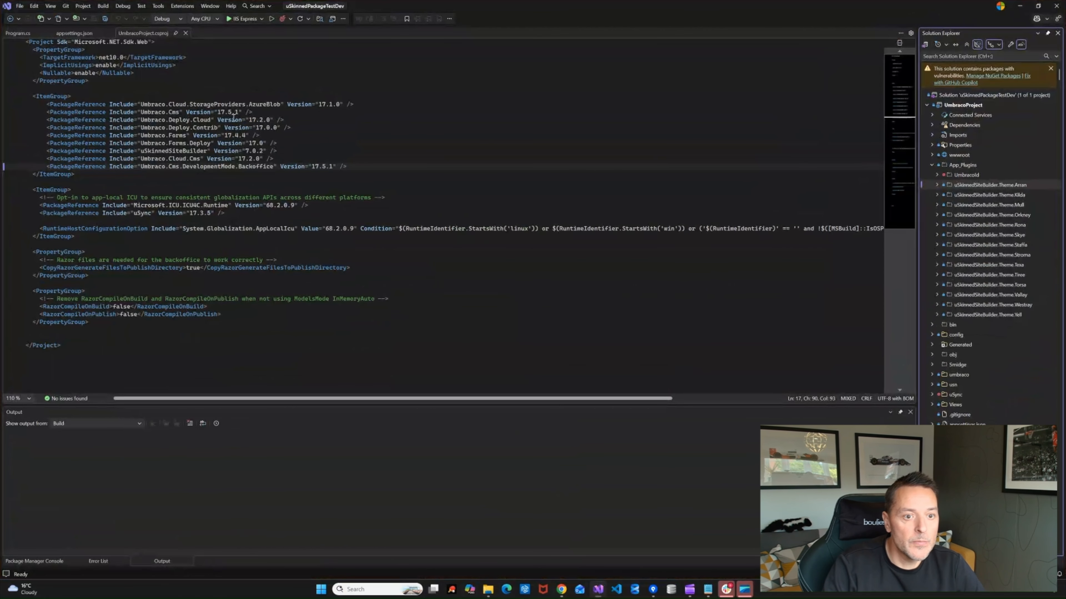
{"action": "left_click_drag", "start_coordinate": [216, 111], "coordinate": [240, 112]}
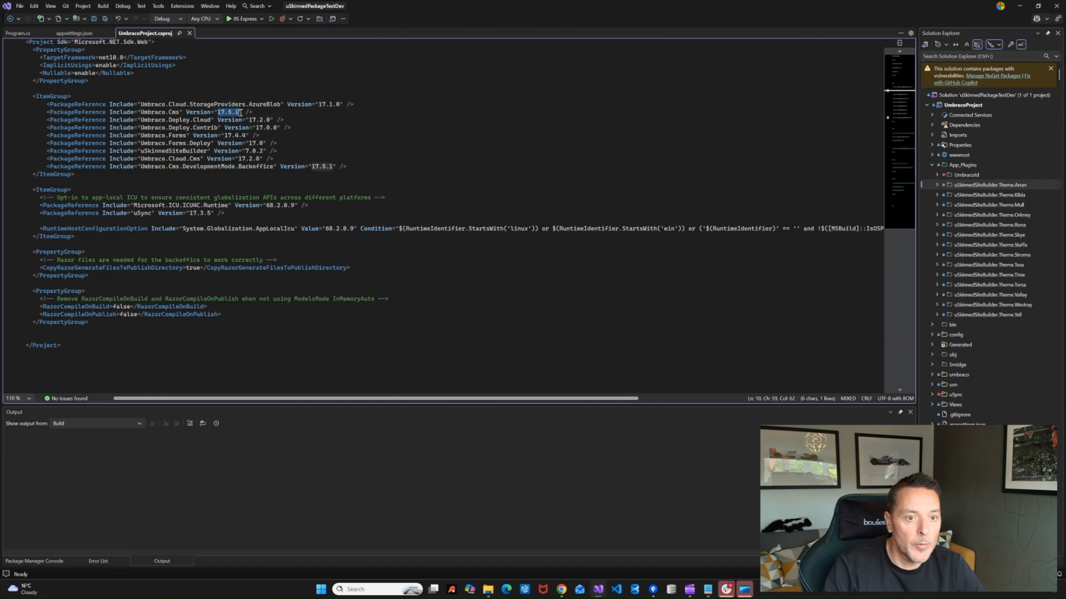
{"action": "left_click", "coordinate": [1020, 6]}
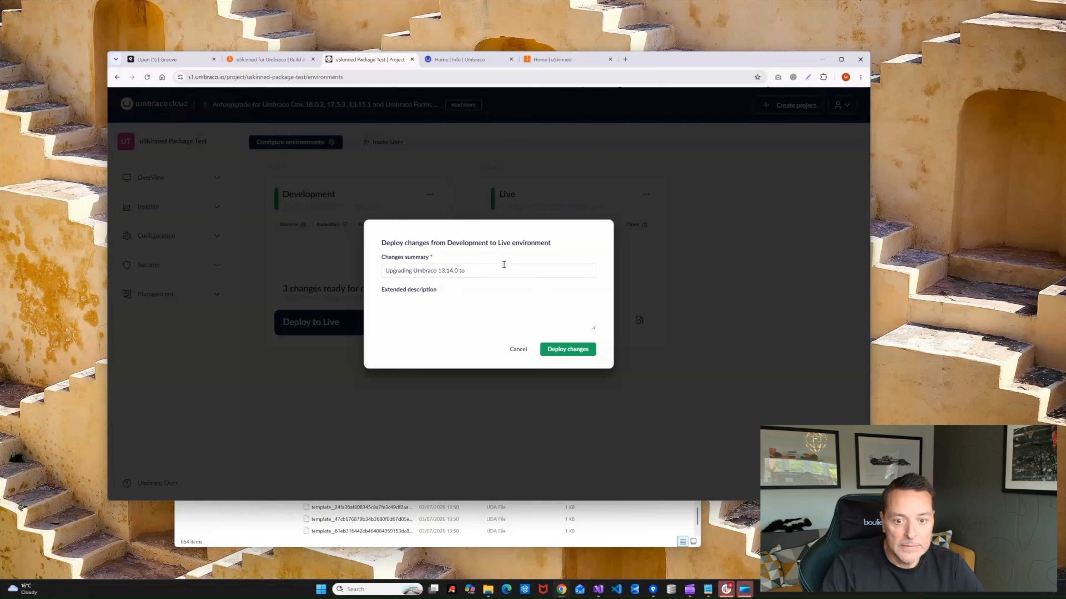
{"action": "left_click", "coordinate": [545, 342]}
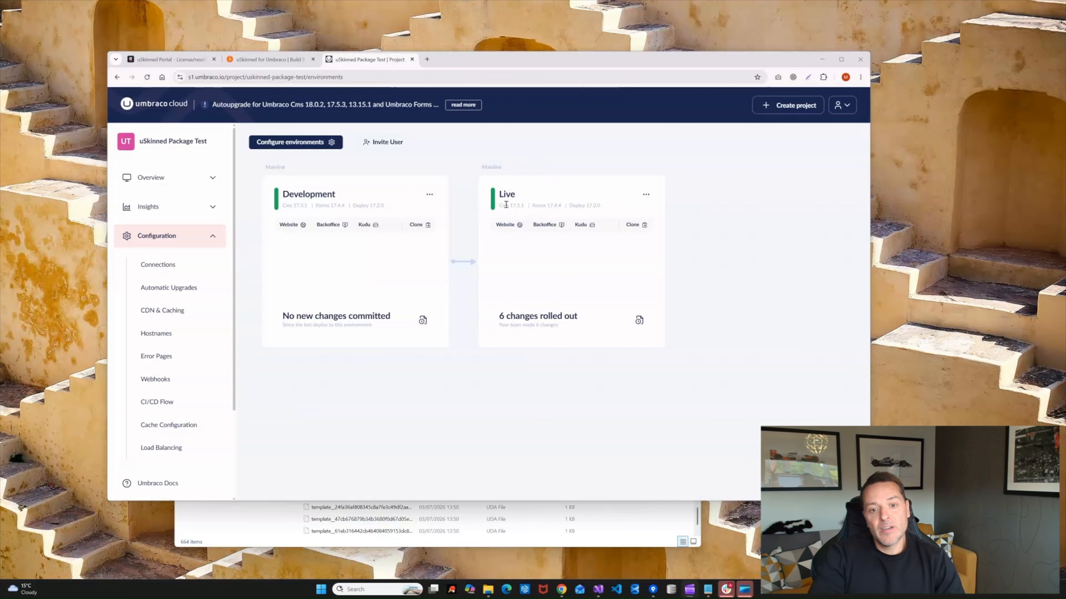
Check the Live environment's CMS version, open its backoffice and examine the uSkinned and Umbraco versions on the dashboard
{"action": "left_click_drag", "start_coordinate": [510, 204], "coordinate": [519, 205]}
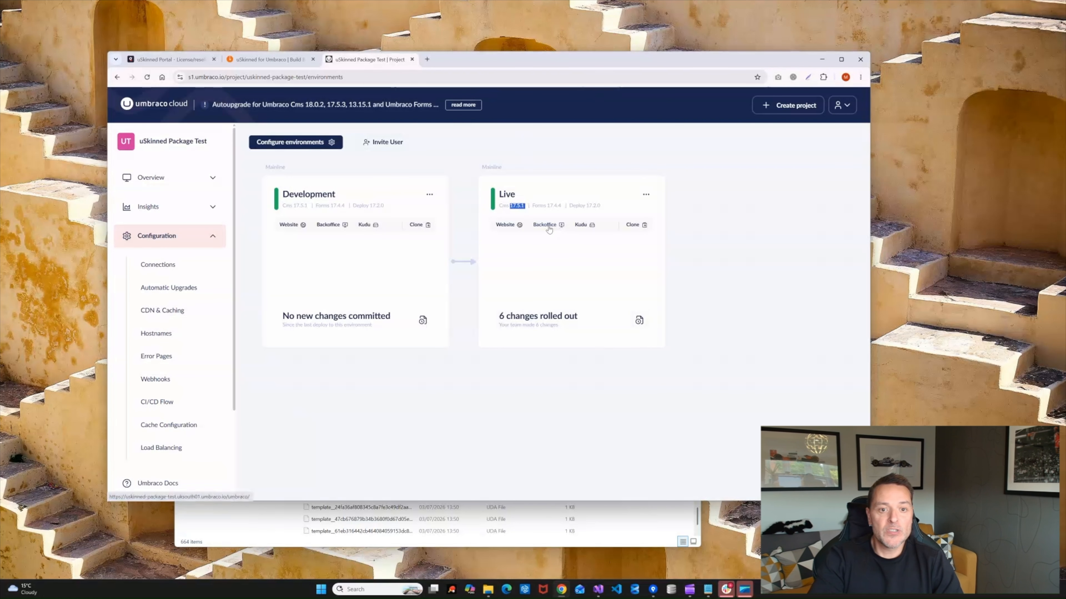
{"action": "left_click", "coordinate": [544, 226]}
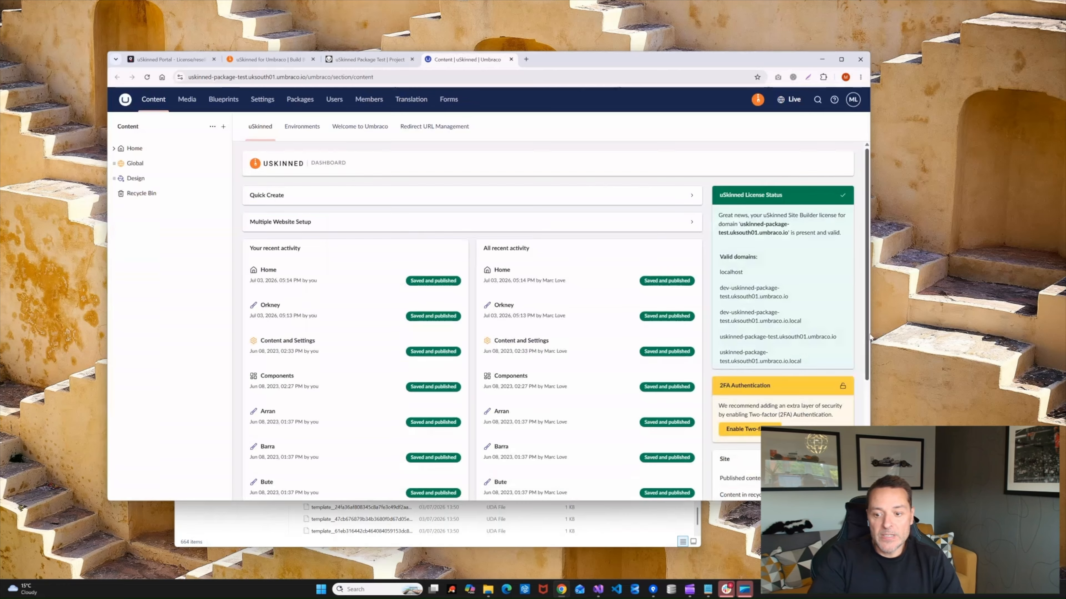
{"action": "scroll", "coordinate": [731, 372], "scroll_direction": "down", "scroll_amount": 4}
{"action": "left_click_drag", "start_coordinate": [725, 360], "coordinate": [783, 358]}
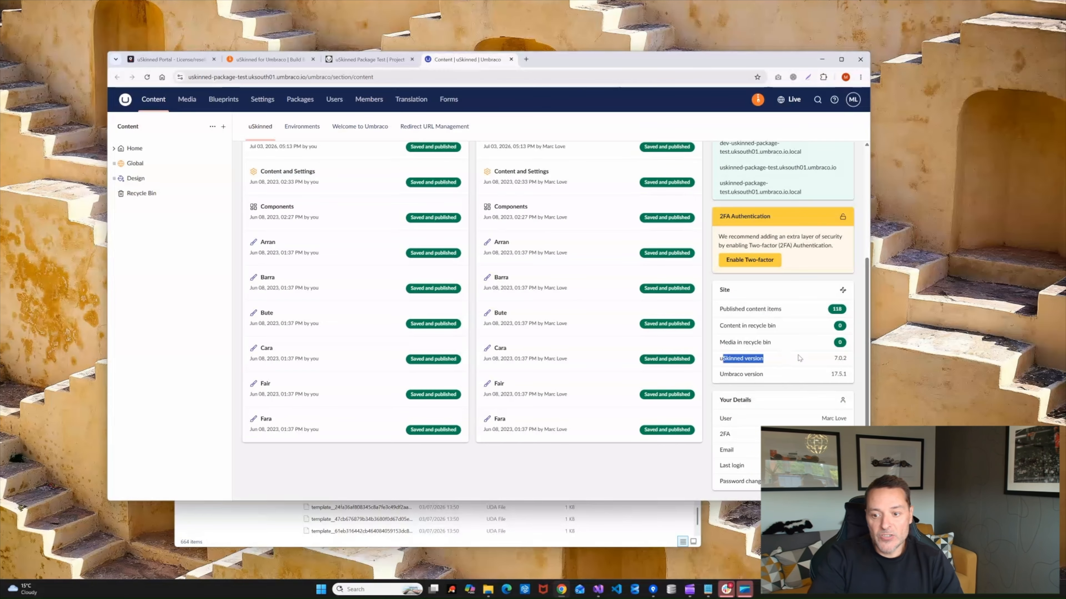
{"action": "left_click", "coordinate": [835, 359]}
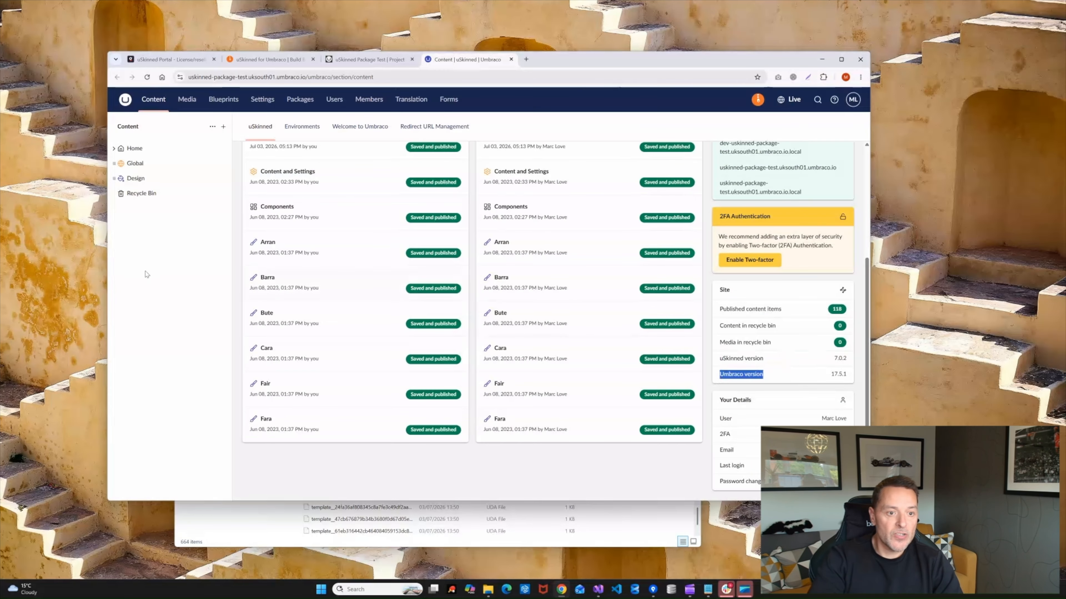
Open the Orkney design under the Design node in the Live backoffice and save and publish it
{"action": "left_click", "coordinate": [133, 179]}
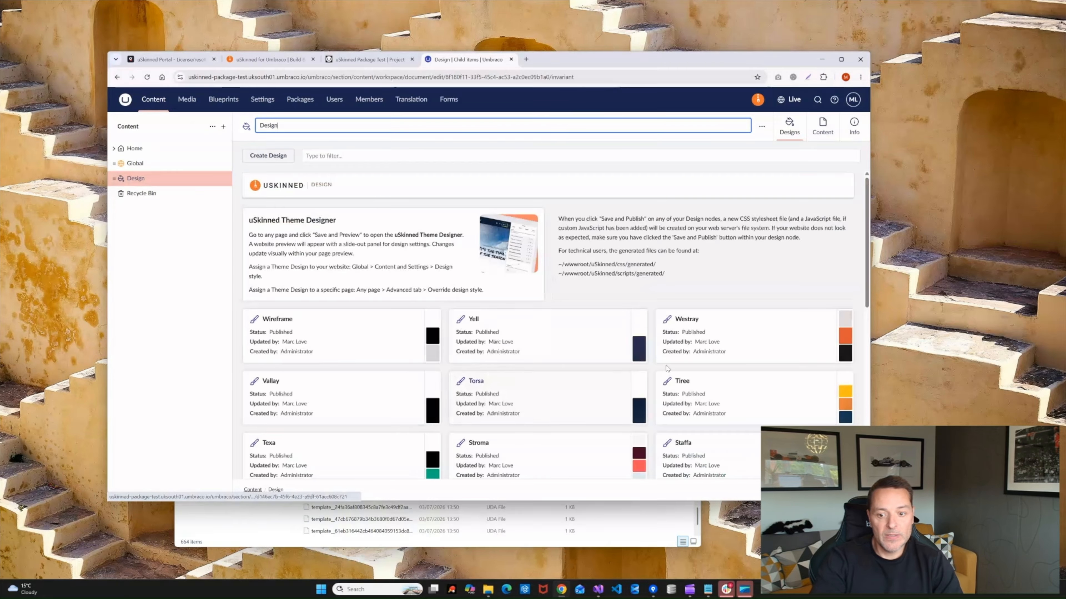
{"action": "scroll", "coordinate": [688, 354], "scroll_direction": "down", "scroll_amount": 3}
{"action": "left_click", "coordinate": [683, 353]}
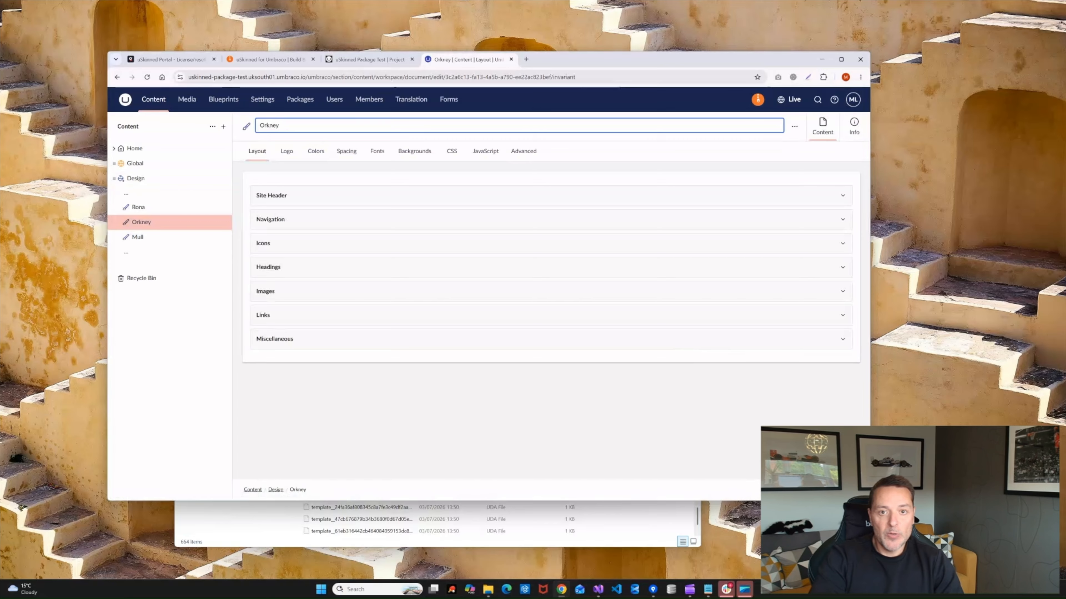
{"action": "left_click", "coordinate": [638, 136]}
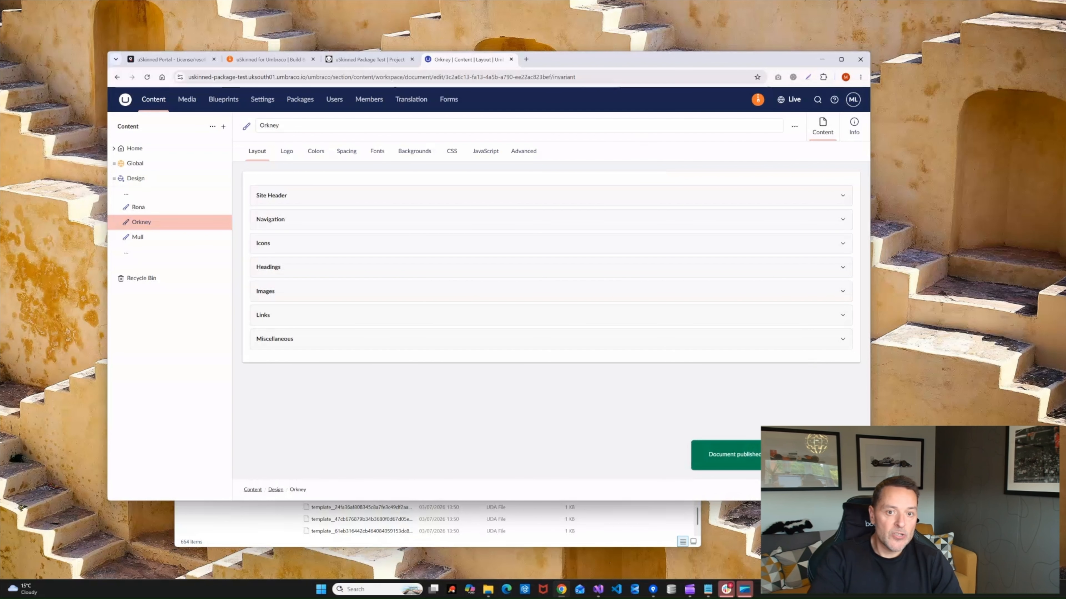
Open the Live website from the Home node's info links and examine the homepage from header to footer
{"action": "left_click", "coordinate": [110, 149]}
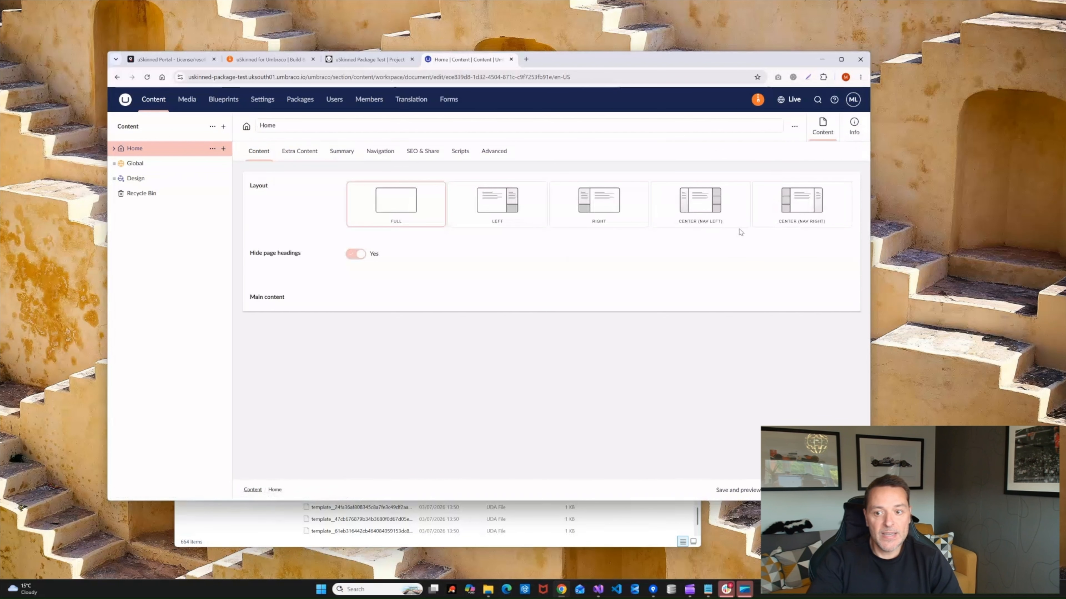
{"action": "left_click", "coordinate": [854, 126]}
{"action": "left_click", "coordinate": [386, 180]}
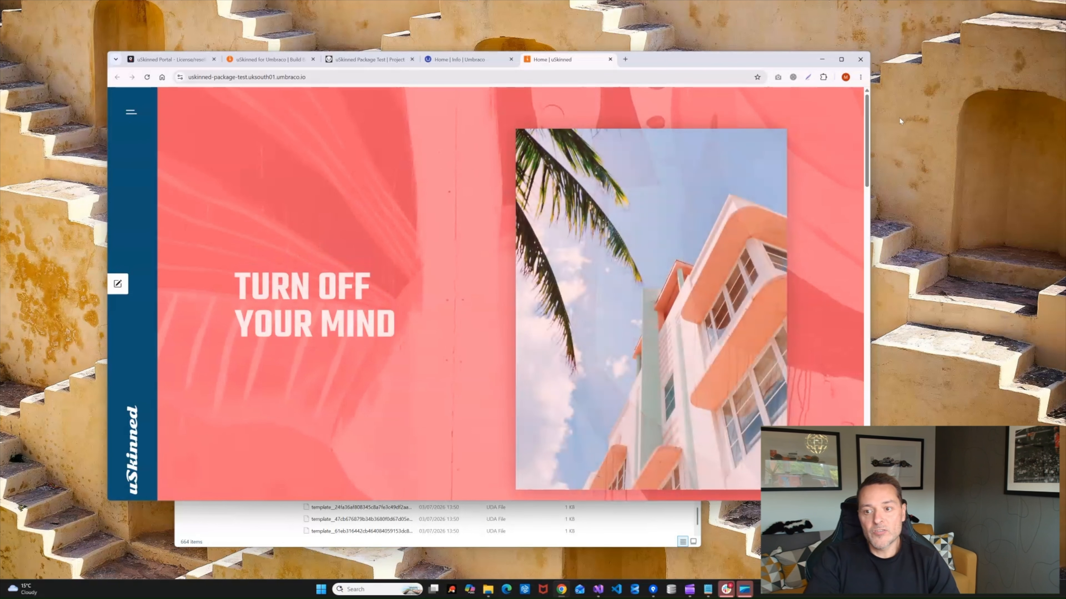
{"action": "key", "text": "End"}
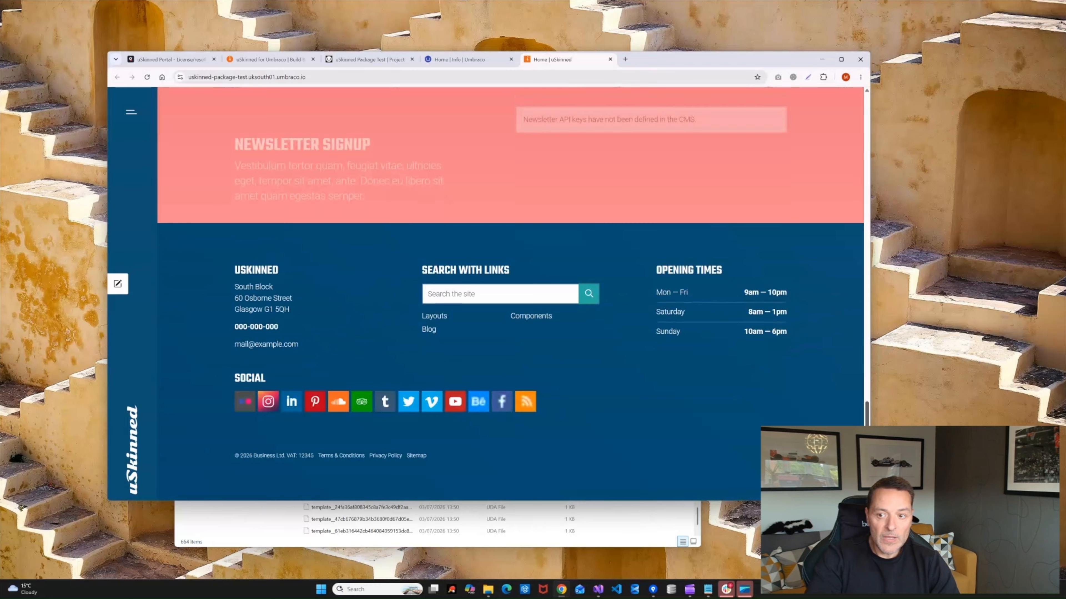
{"action": "key", "text": "Home"}
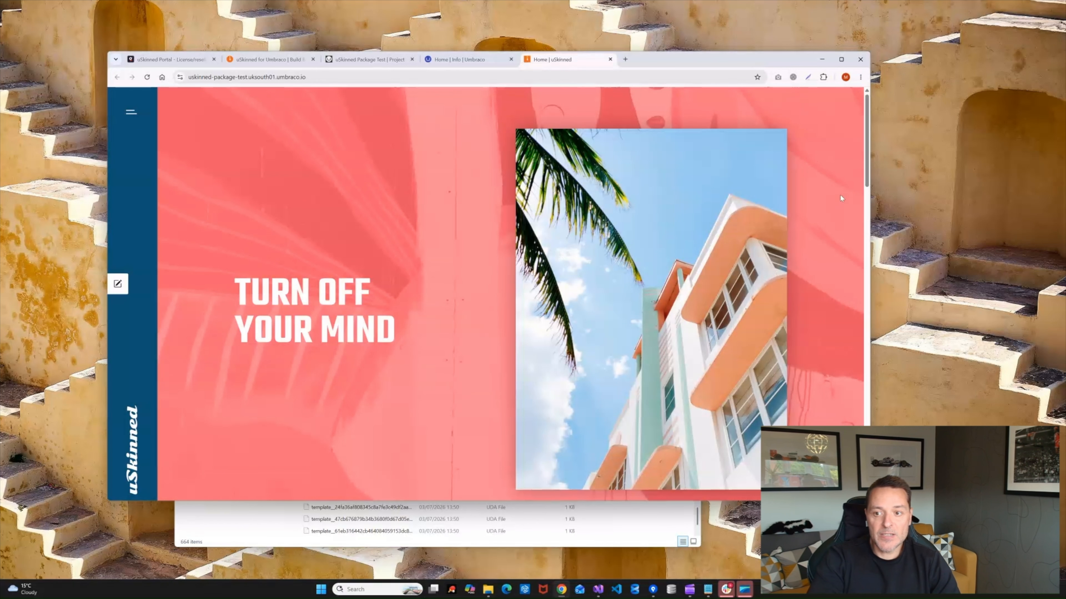
{"action": "key", "text": "End"}
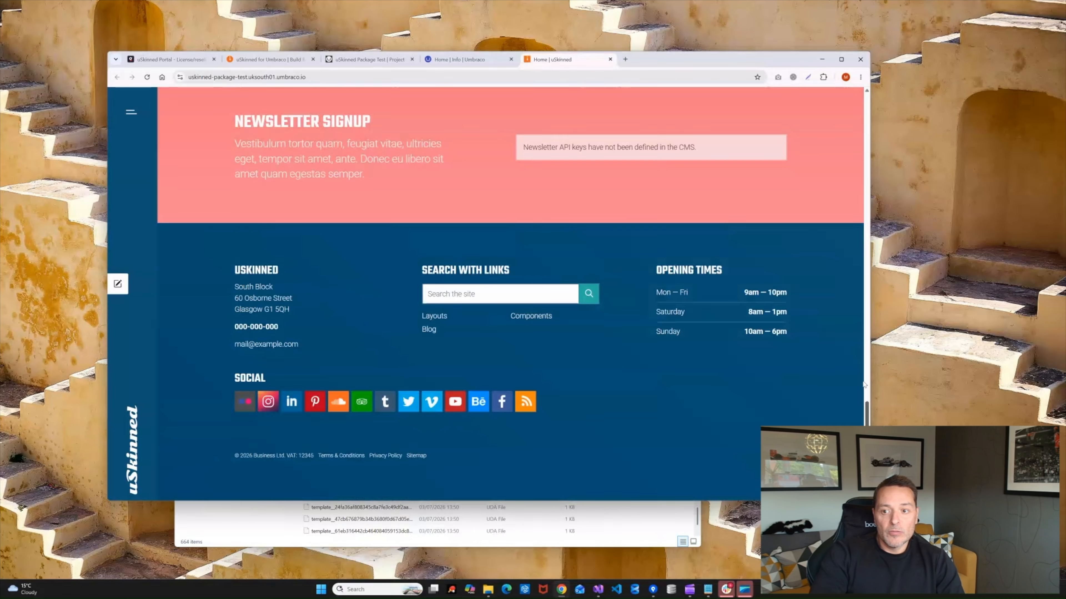
{"action": "key", "text": "Home"}
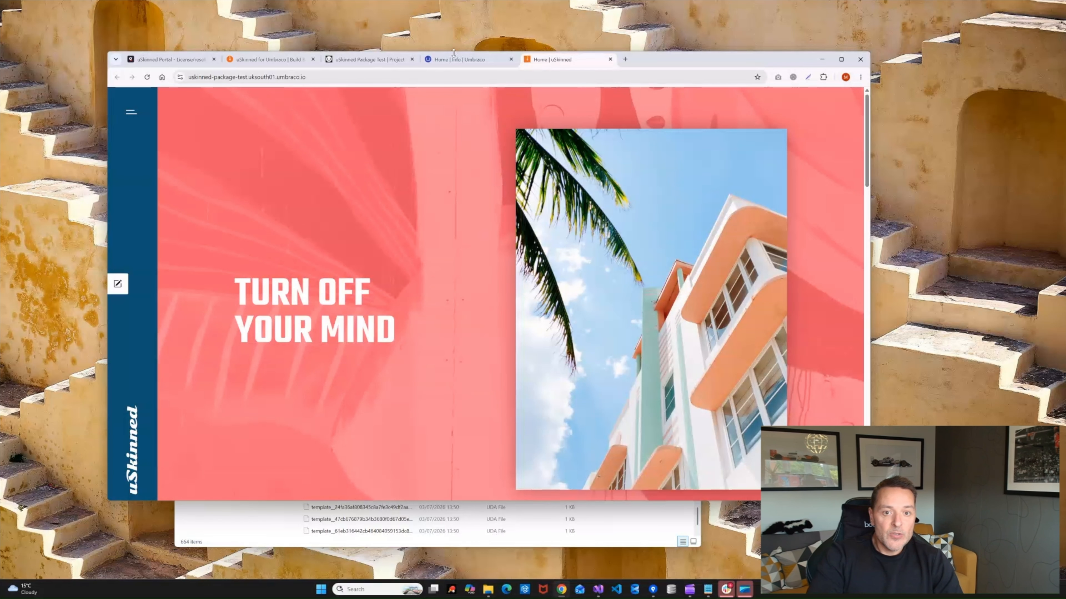
Return to the backoffice and view the Home page's Split - Text & image component in the visual page editor, closing it without changes
{"action": "left_click", "coordinate": [453, 60]}
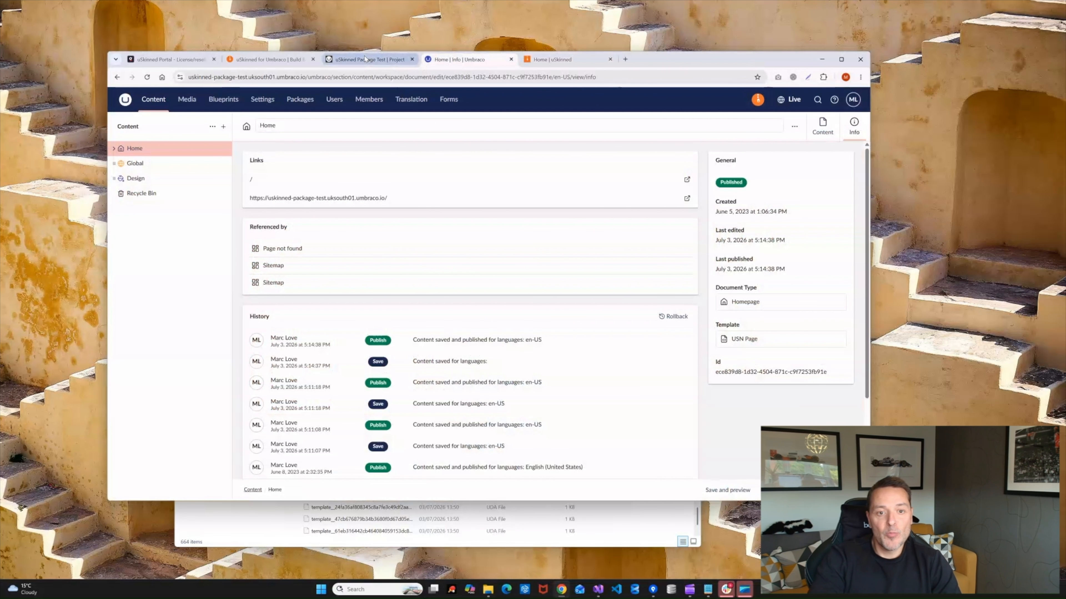
{"action": "mouse_move", "coordinate": [368, 61]}
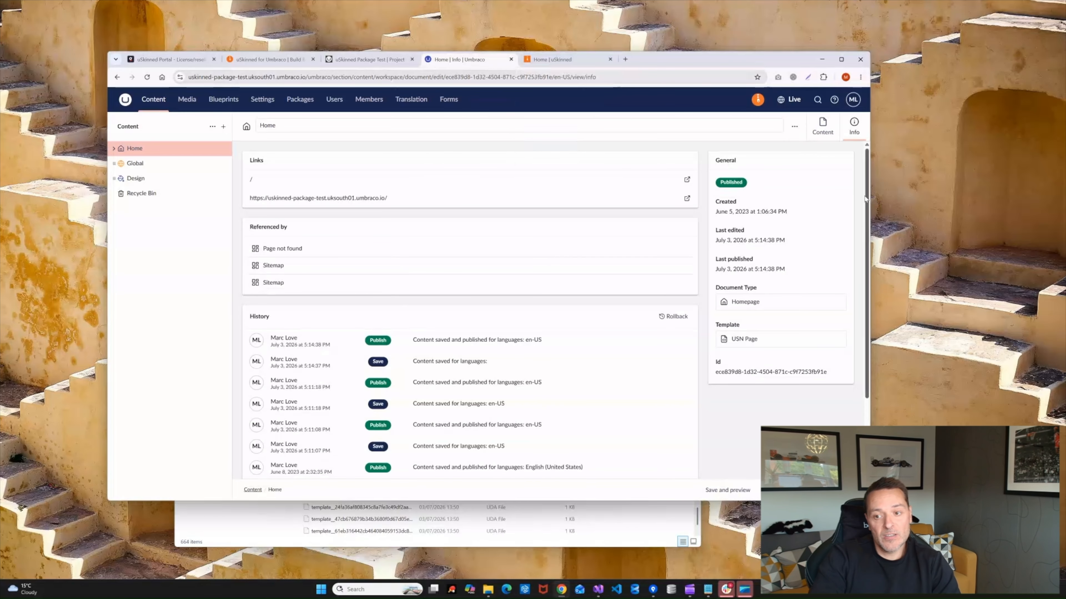
{"action": "scroll", "coordinate": [866, 284], "scroll_direction": "down", "scroll_amount": 3}
{"action": "scroll", "coordinate": [856, 235], "scroll_direction": "up", "scroll_amount": 3}
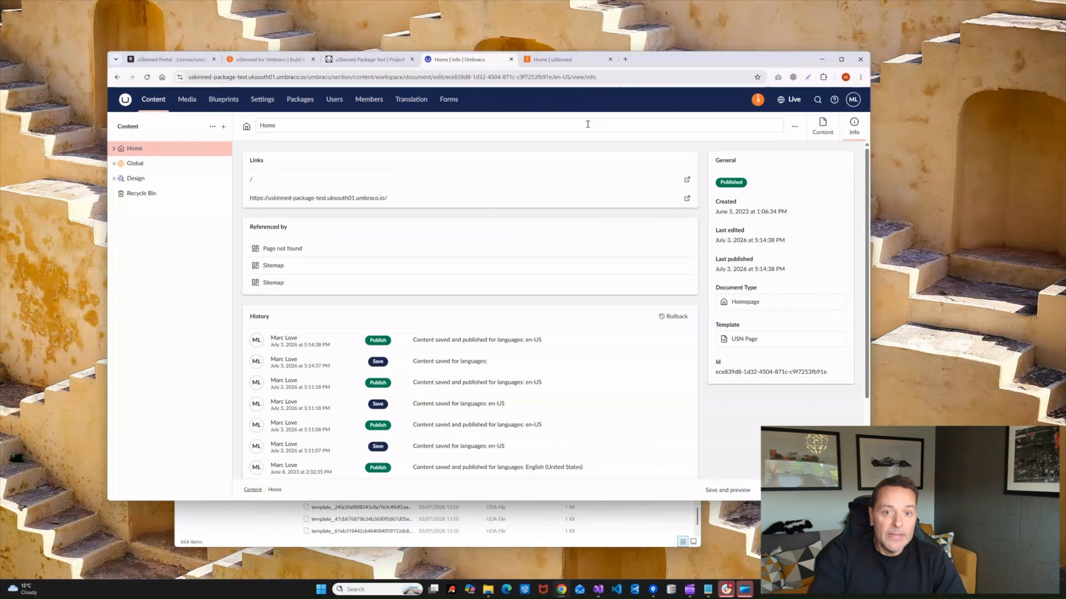
{"action": "left_click", "coordinate": [137, 150]}
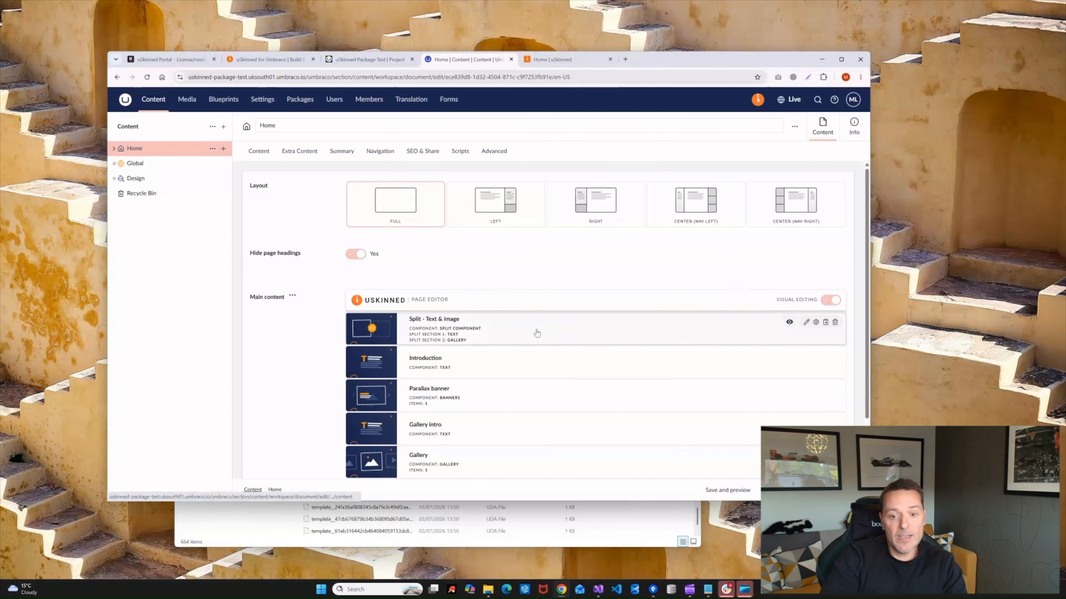
{"action": "left_click", "coordinate": [521, 334]}
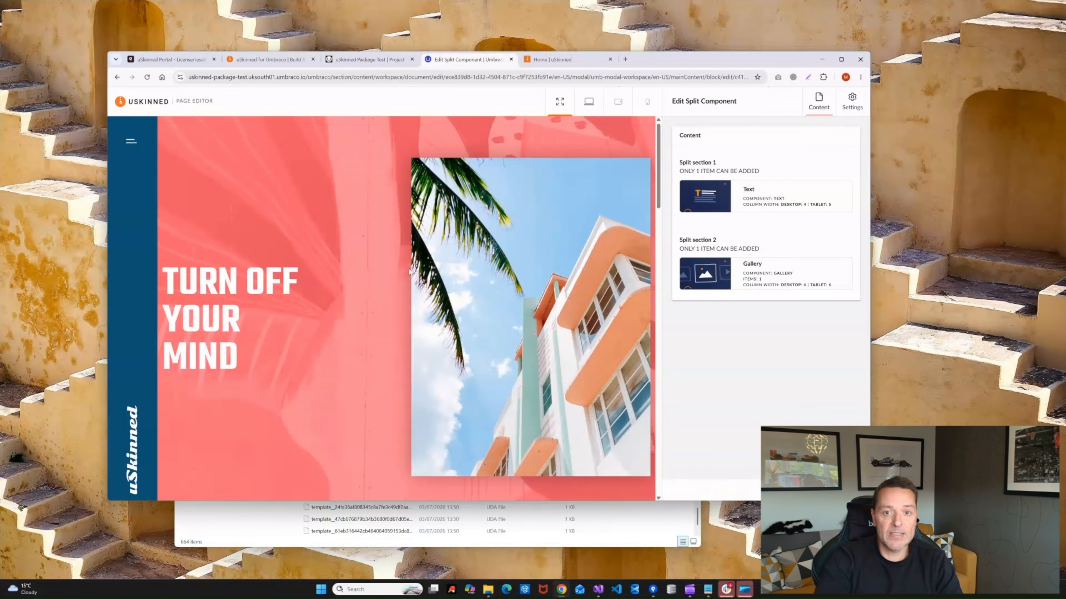
{"action": "left_click", "coordinate": [811, 490]}
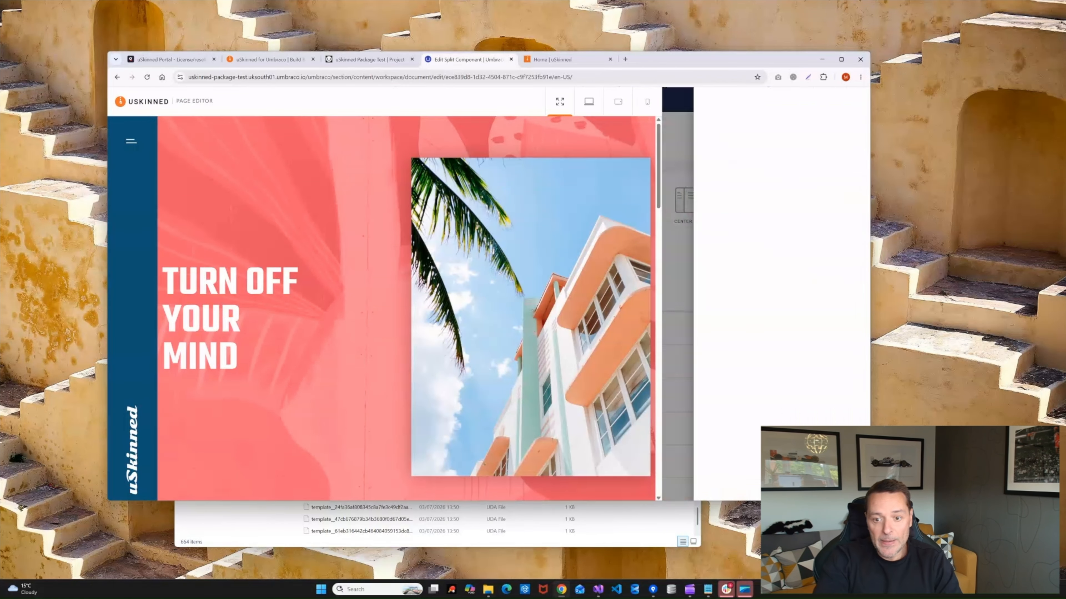
Turn off visual editing for the main content and check how the Split - Text & image component opens without the preview
{"action": "left_click", "coordinate": [833, 301]}
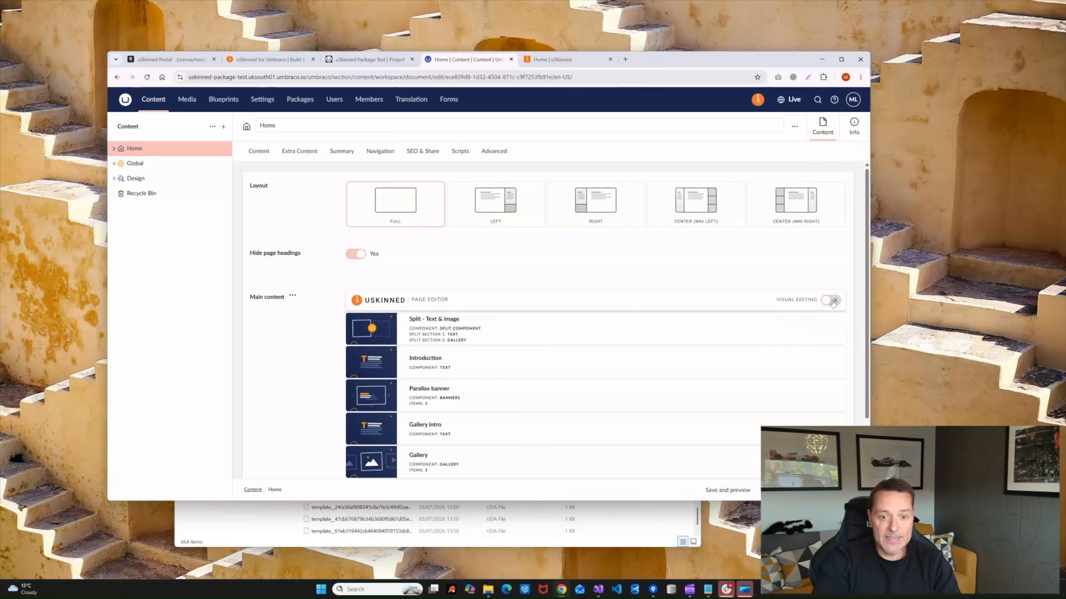
{"action": "left_click", "coordinate": [499, 327]}
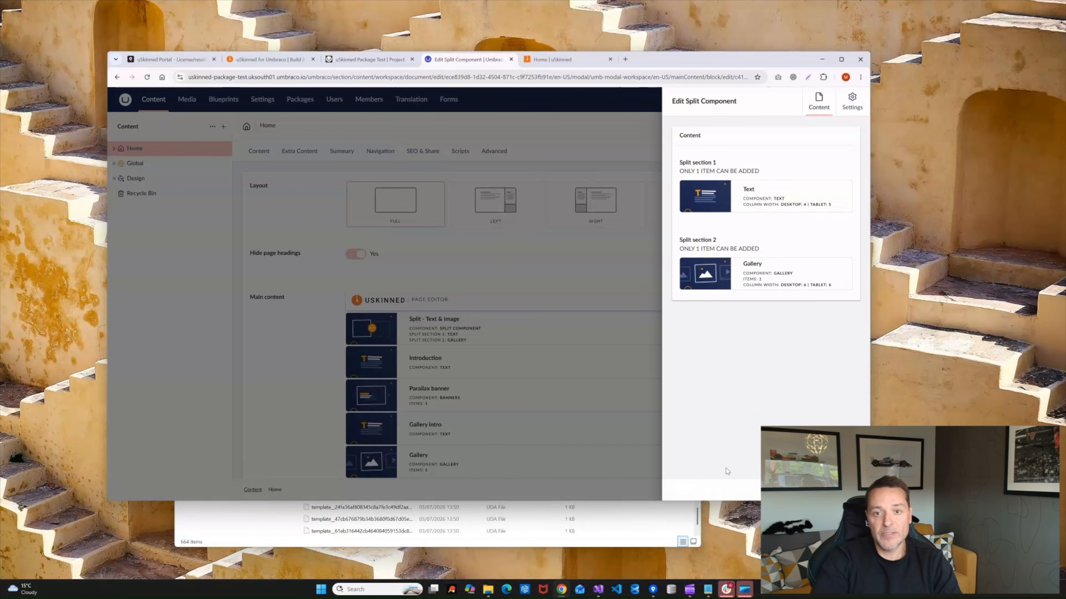
{"action": "left_click", "coordinate": [812, 490]}
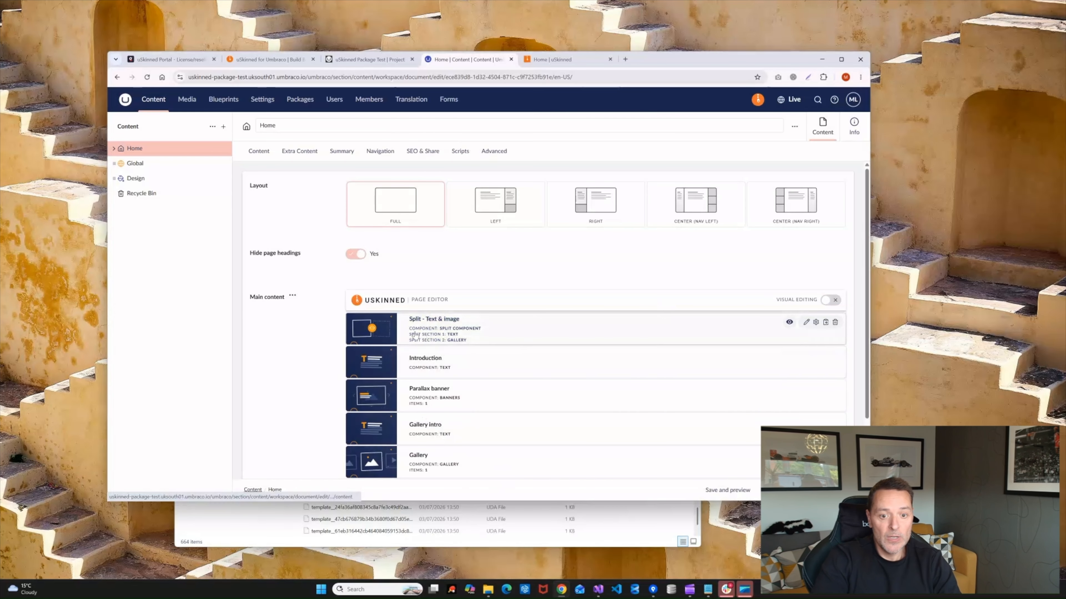
Hide the Split - Text & image component on the Home page, publish the page and reload the Live website
{"action": "left_click", "coordinate": [543, 60]}
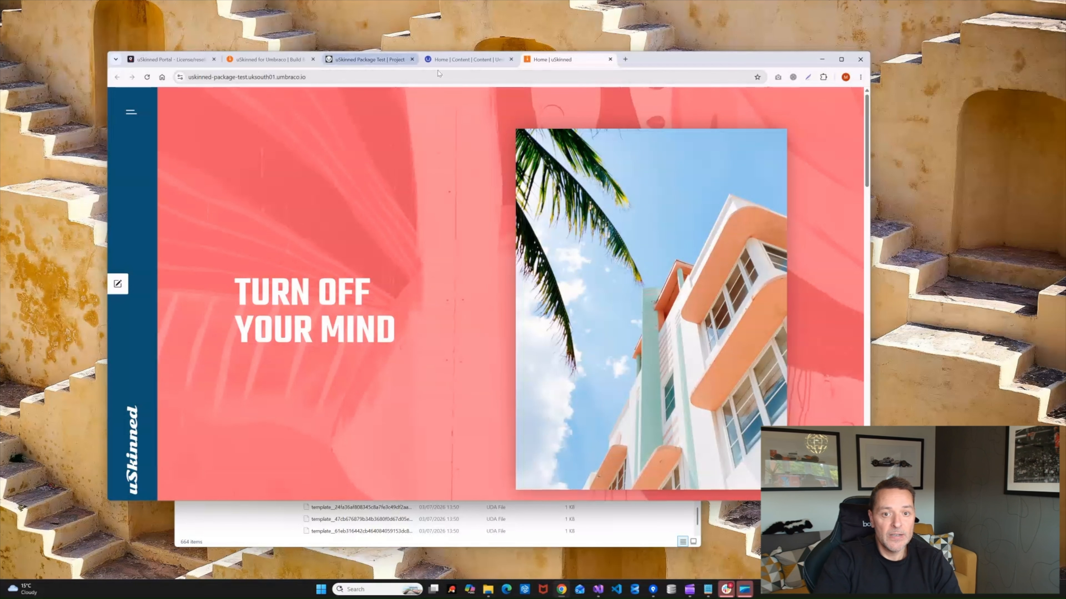
{"action": "left_click", "coordinate": [461, 59]}
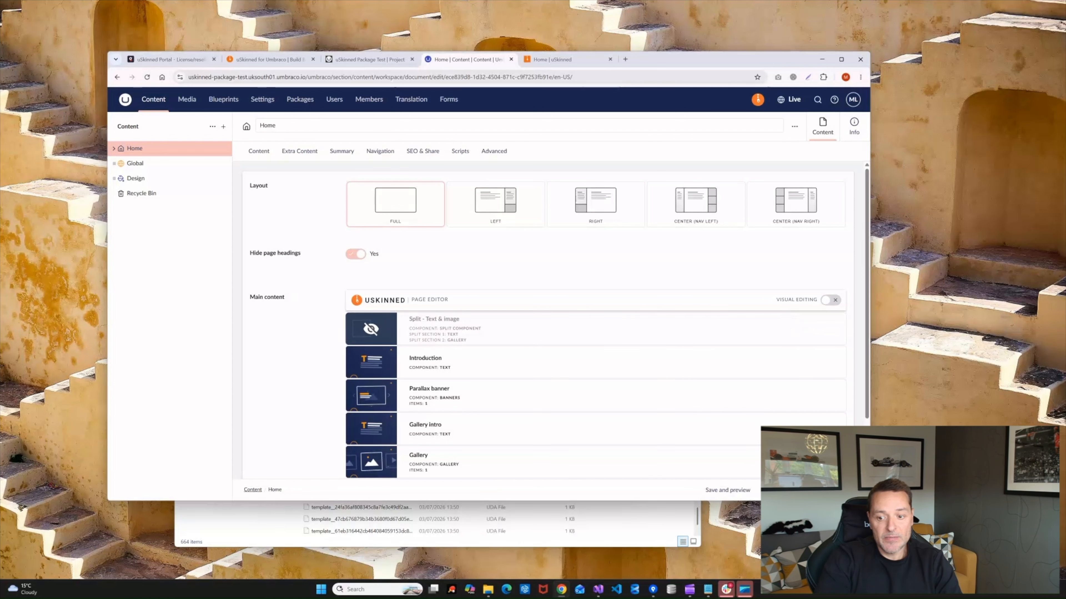
{"action": "left_click", "coordinate": [569, 62]}
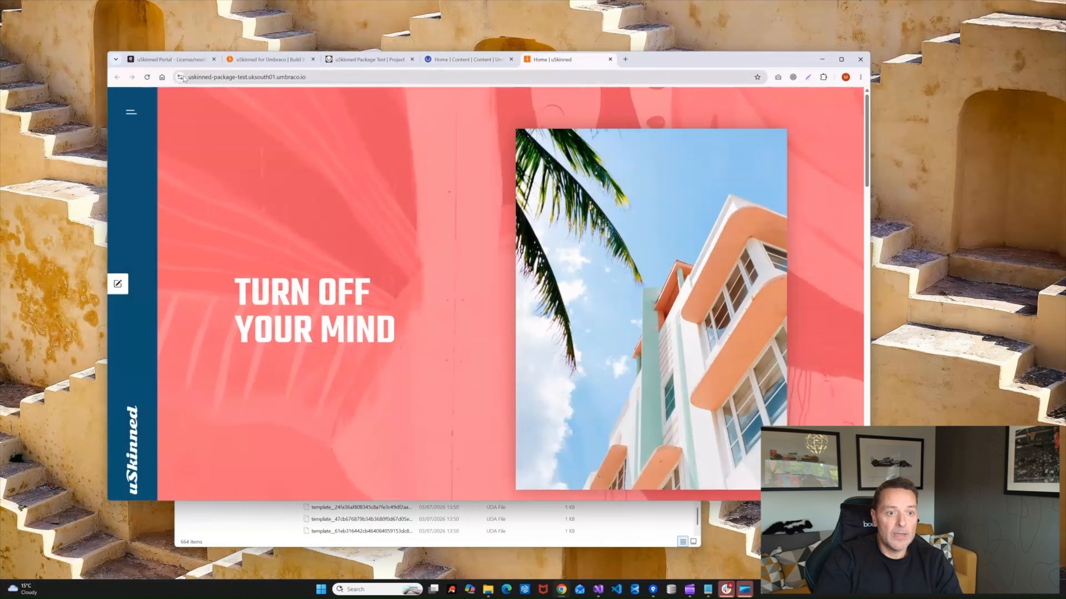
{"action": "left_click", "coordinate": [147, 77]}
Make the Split - Text & image component visible again on the Home page and publish the page
{"action": "left_click", "coordinate": [465, 59]}
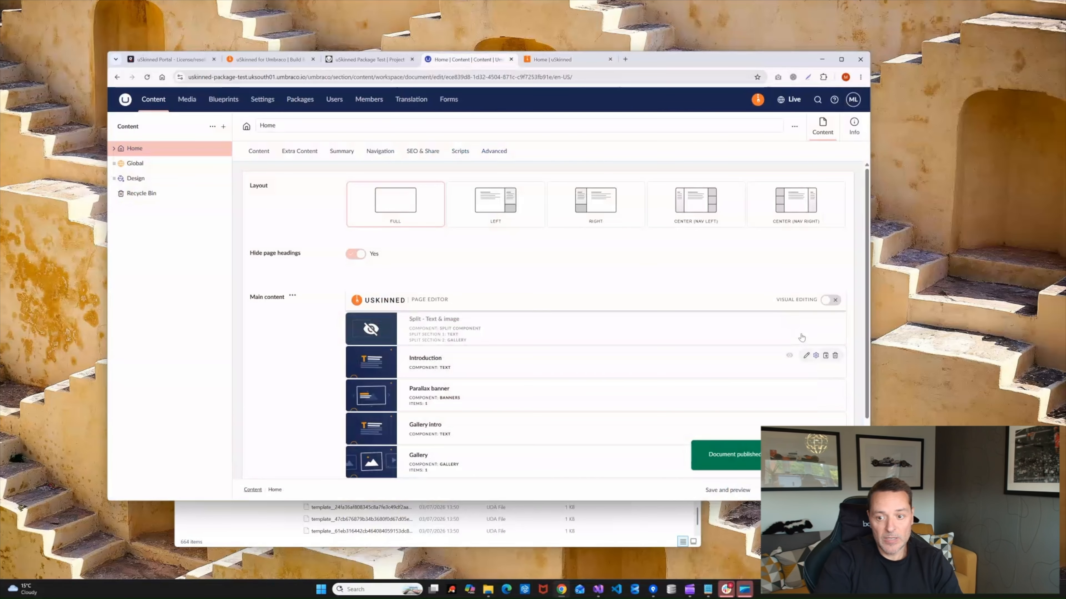
{"action": "left_click", "coordinate": [789, 322]}
{"action": "left_click", "coordinate": [823, 490]}
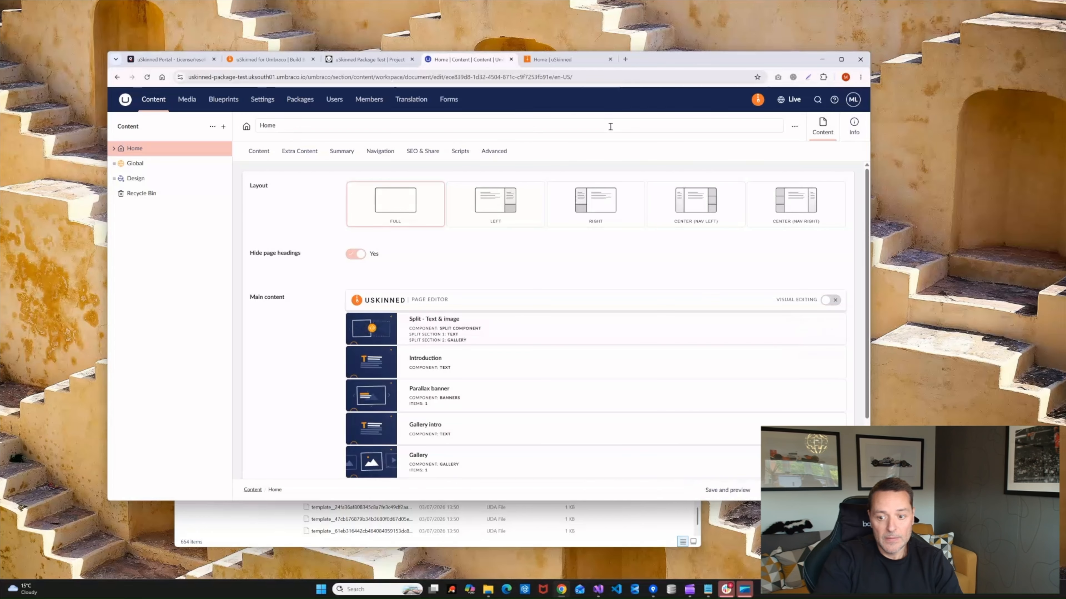
Reload the Live website to check the restored component and return to the Umbraco Cloud project's environments page
{"action": "left_click", "coordinate": [558, 61]}
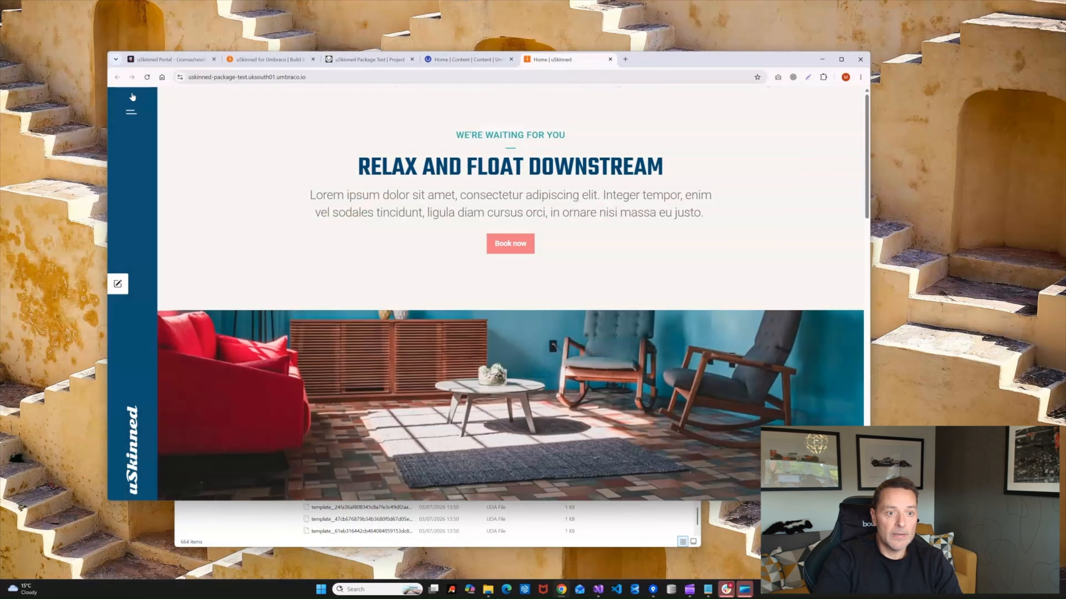
{"action": "left_click", "coordinate": [147, 77]}
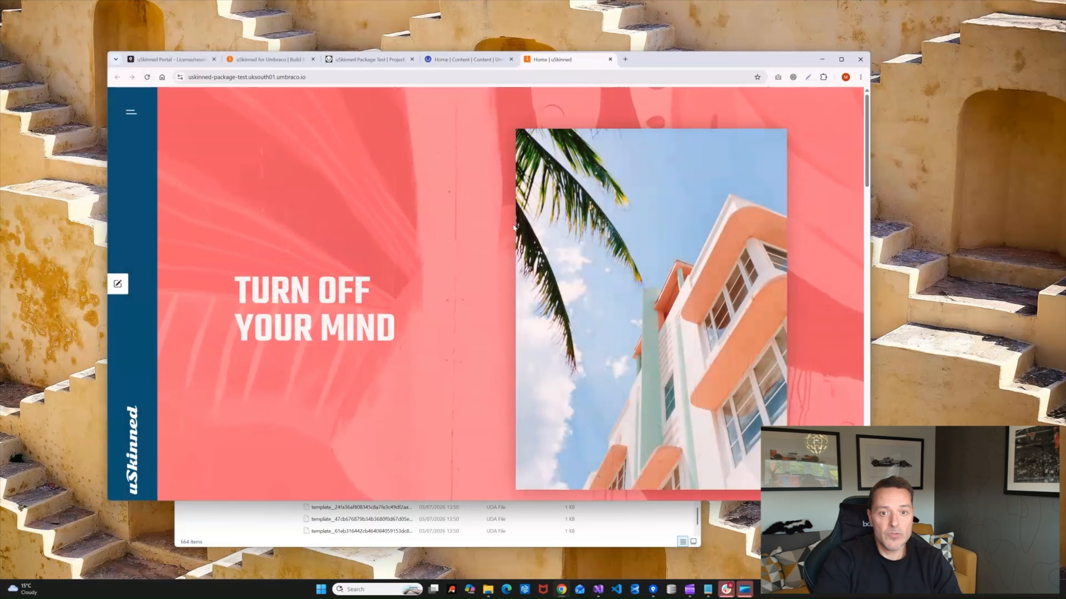
{"action": "left_click", "coordinate": [466, 59]}
{"action": "left_click", "coordinate": [366, 59]}
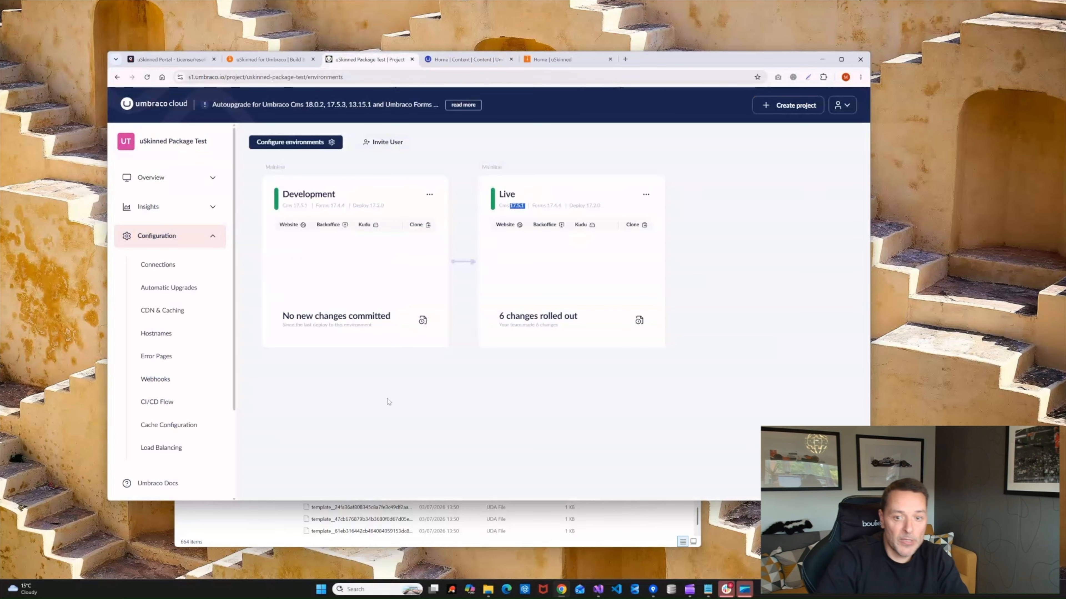